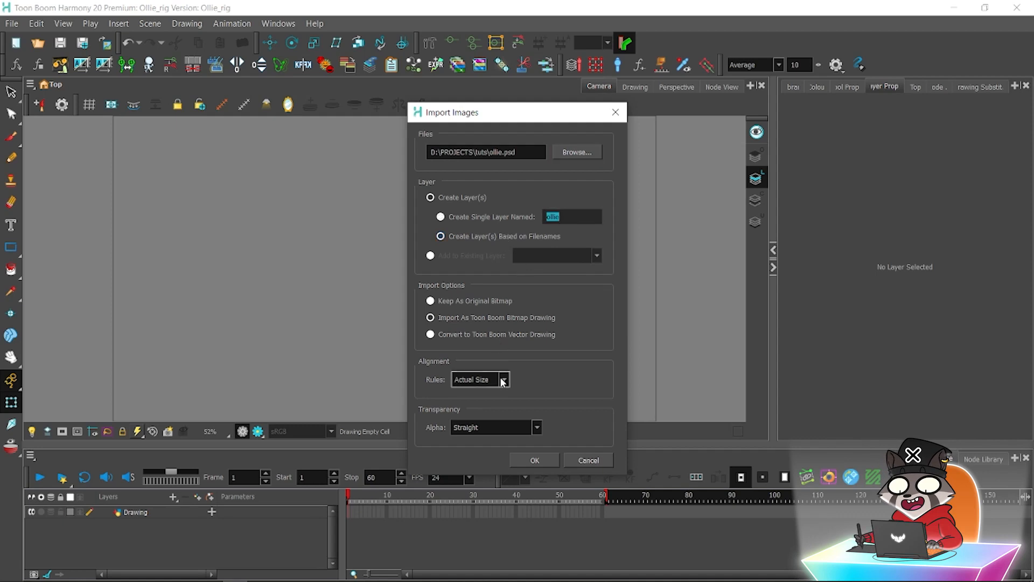
Import ollie.psd at Actual Size as Toon Boom bitmap drawings, creating individual layers with Straight transparency.
click(504, 378)
click(495, 379)
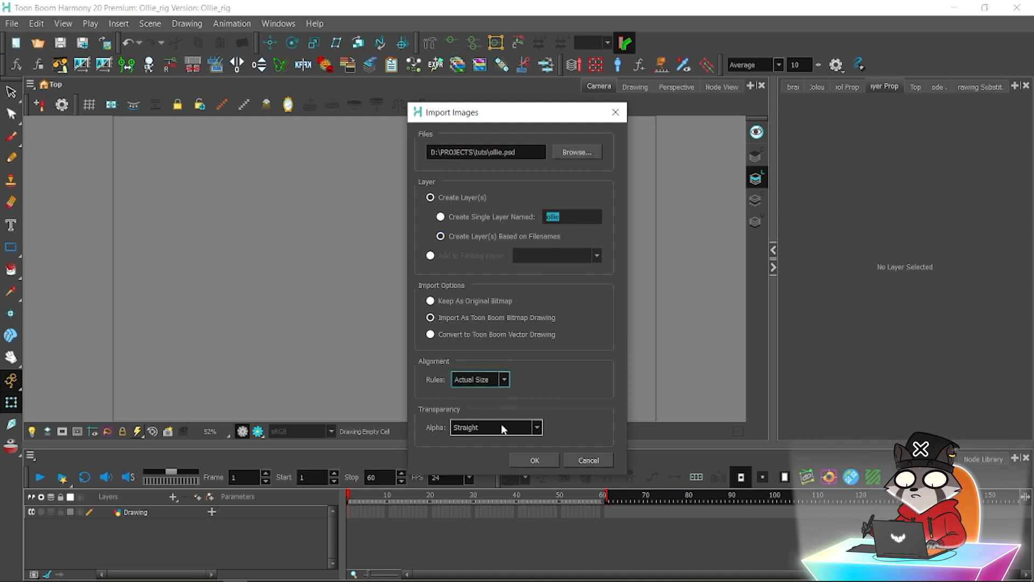
click(518, 461)
click(534, 289)
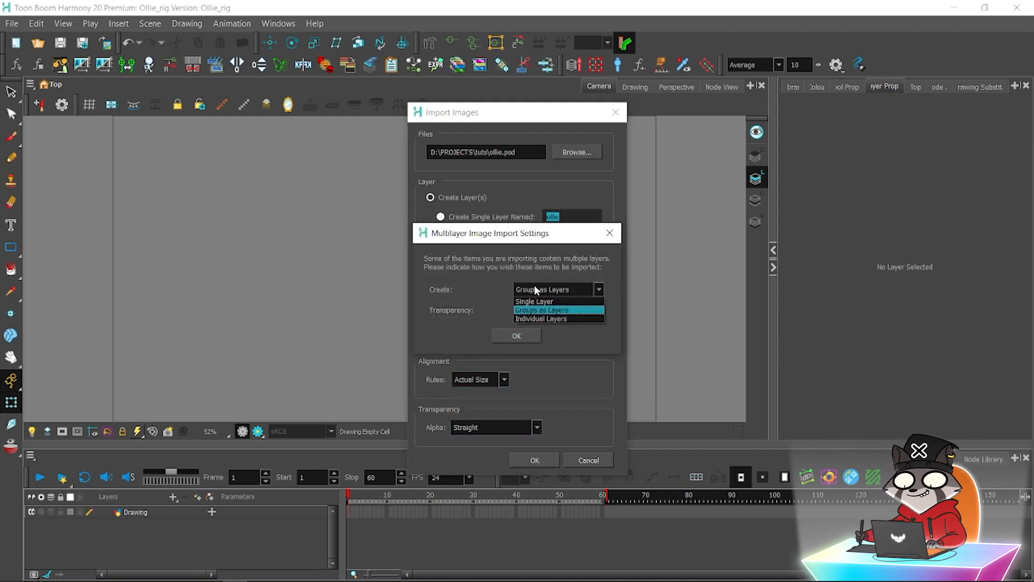
click(538, 318)
click(551, 310)
click(551, 311)
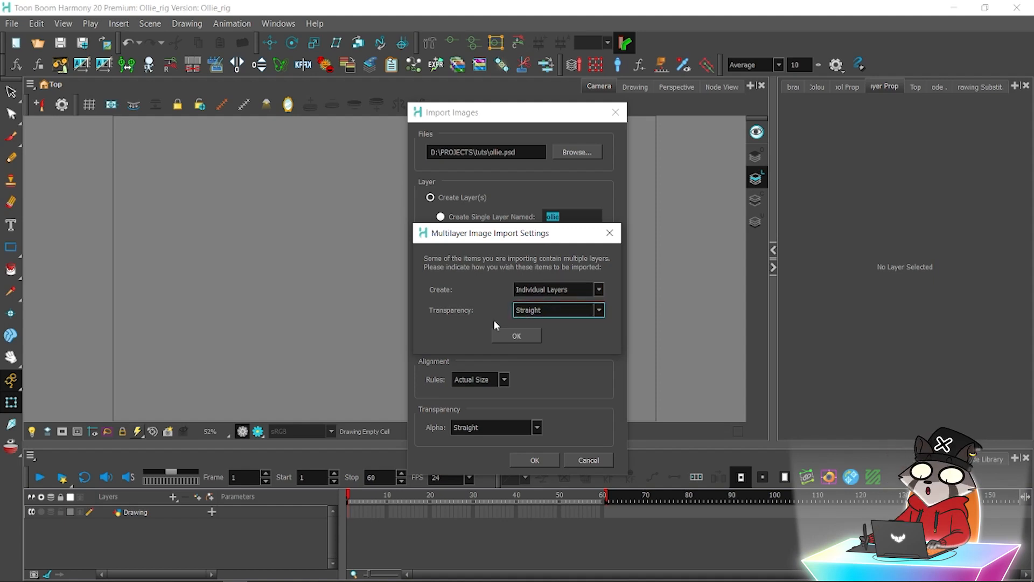
click(516, 336)
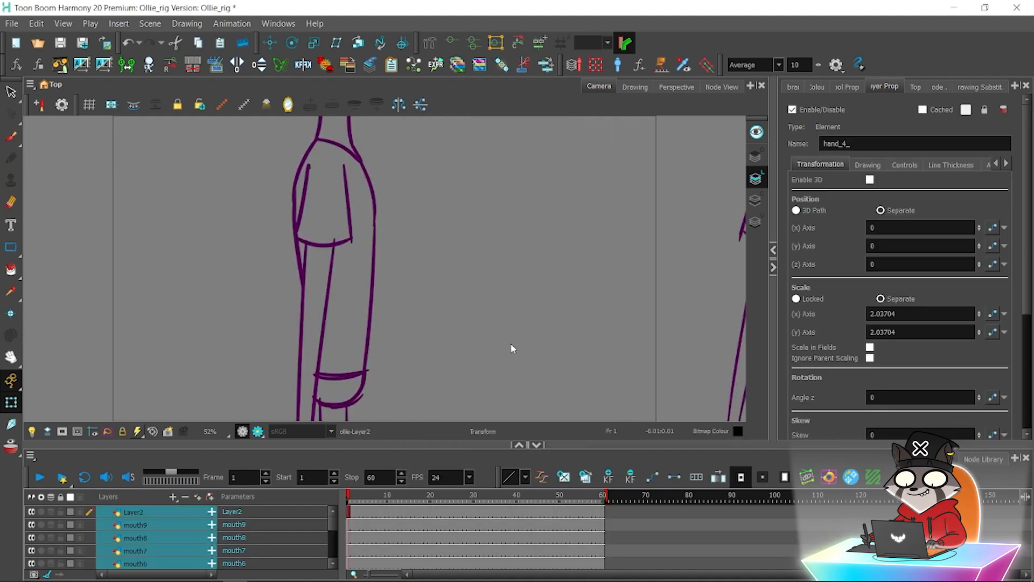
Rearrange the node network so the ollie composite sits below the imported drawings and above the main Composite, Write and Display nodes.
click(464, 296)
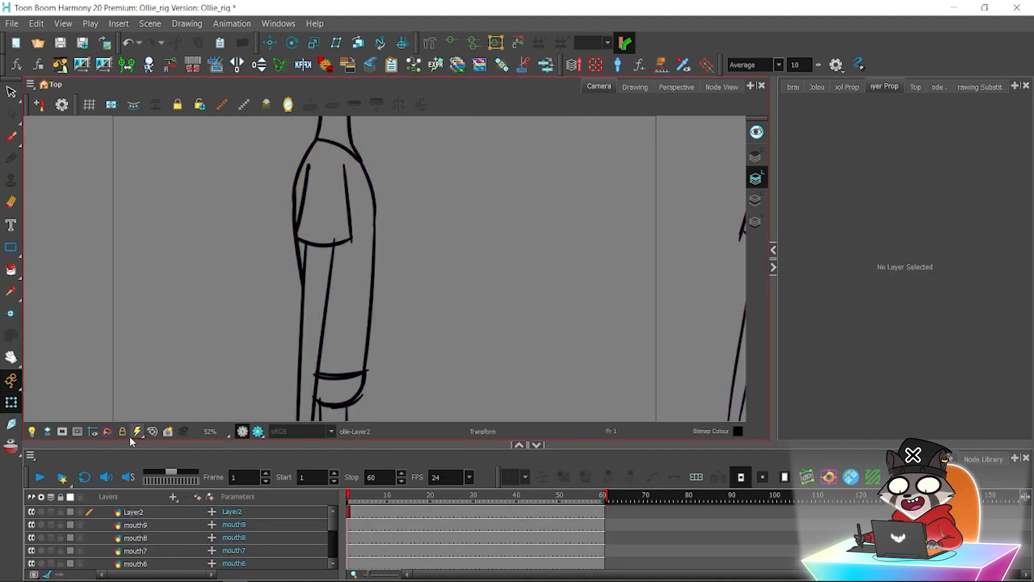
click(203, 433)
click(221, 394)
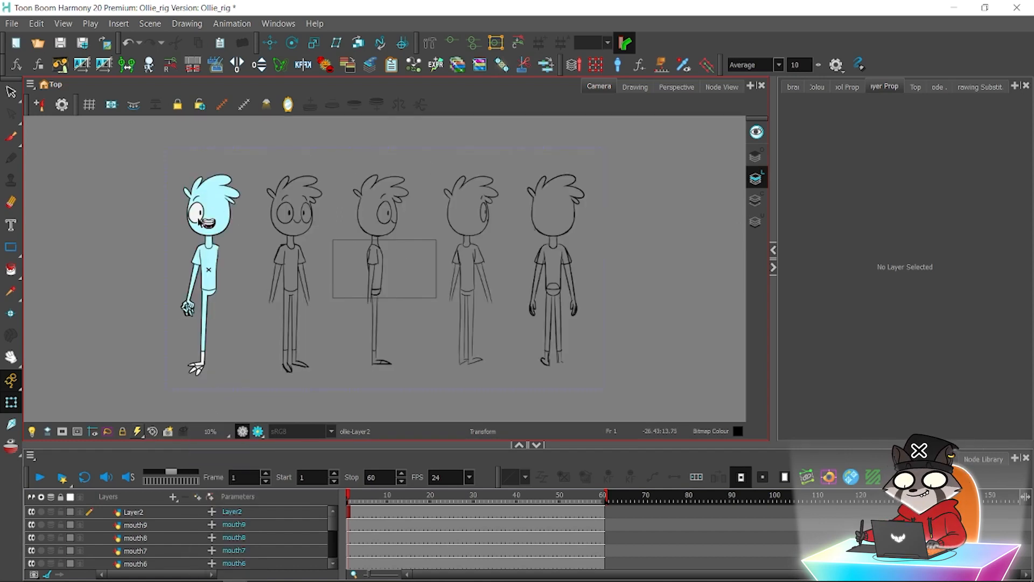
drag(204, 451, 204, 434)
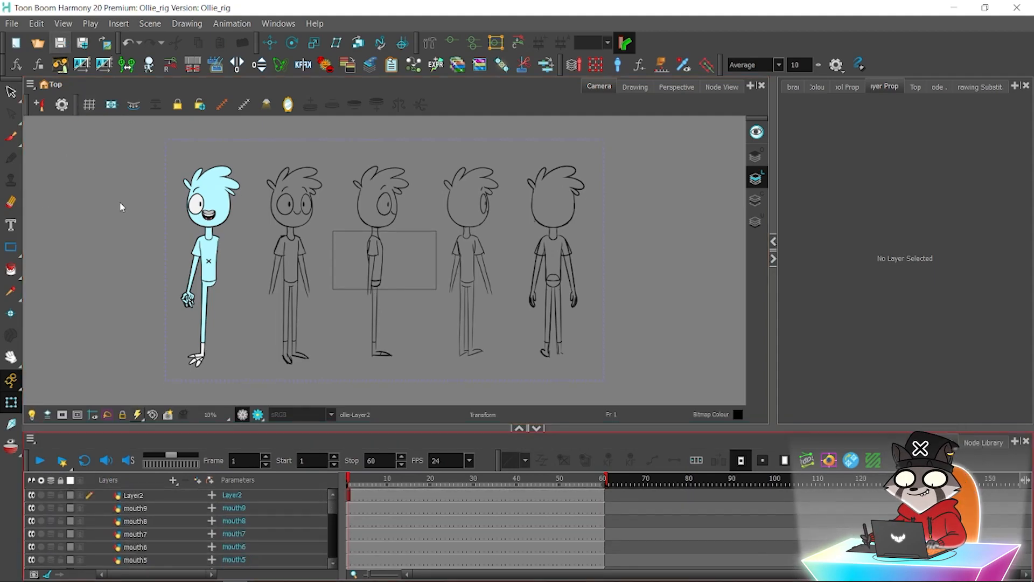
click(720, 87)
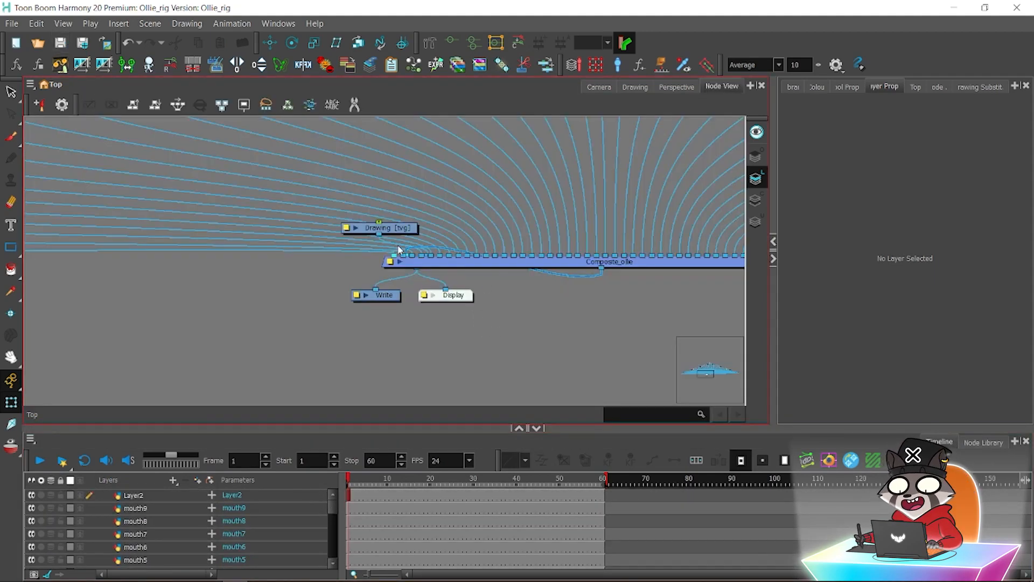
scroll(456, 266, down, 8)
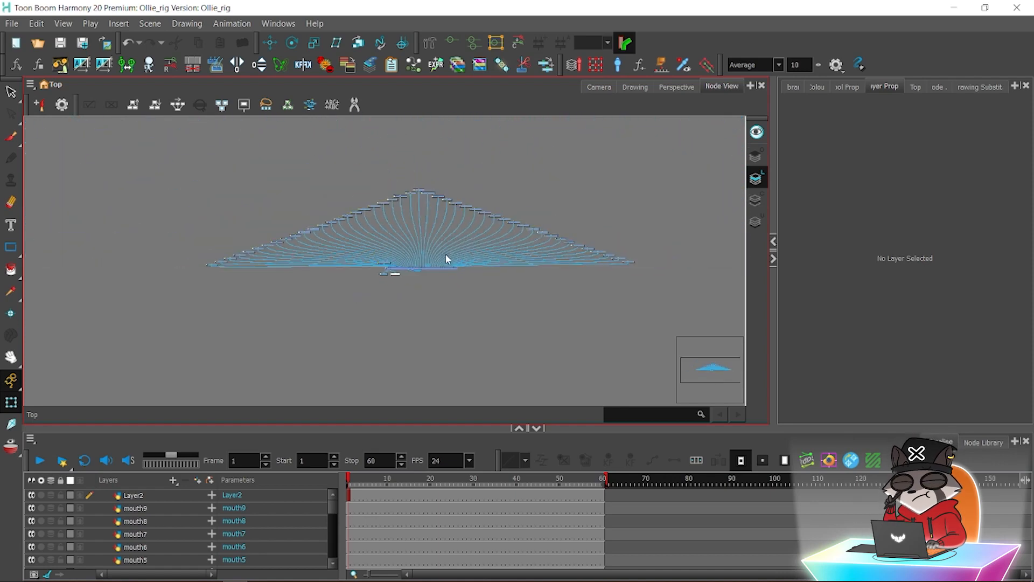
scroll(653, 191, down, 1)
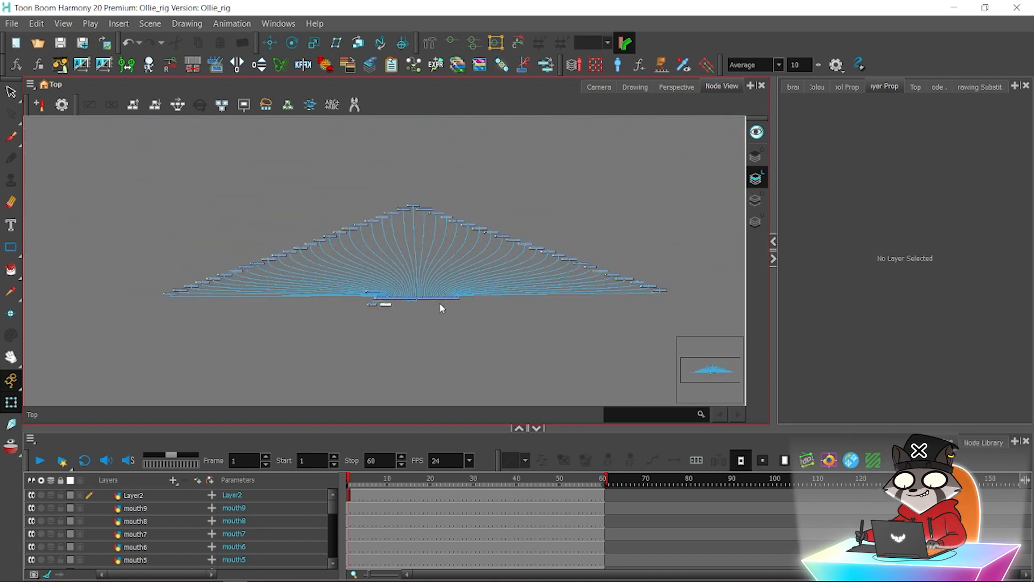
drag(440, 299, 442, 353)
drag(293, 346, 380, 271)
drag(388, 308, 425, 381)
Select all imported drawing nodes and add one parent peg above them.
click(172, 178)
drag(672, 317, 673, 317)
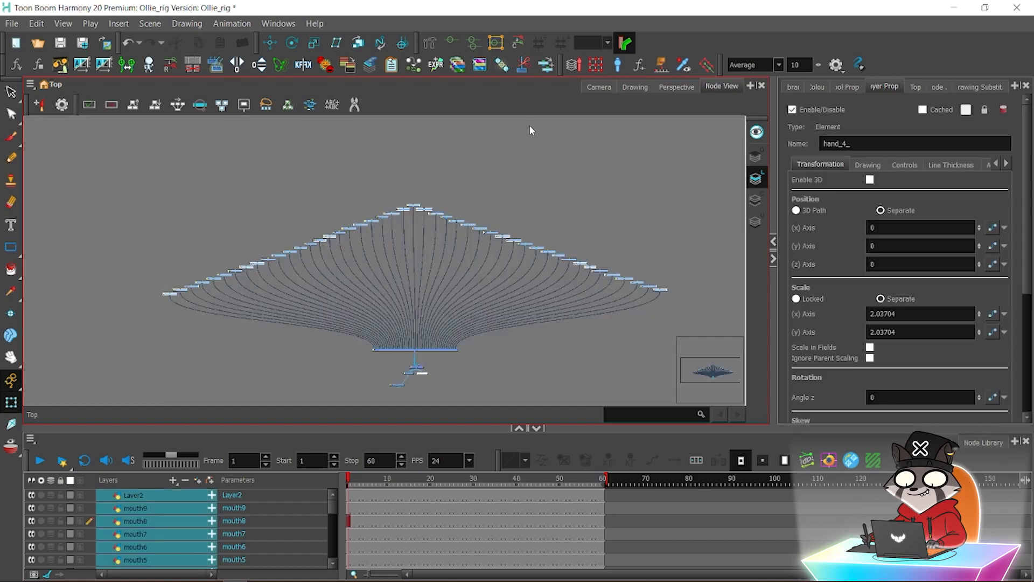
key(ctrl+p)
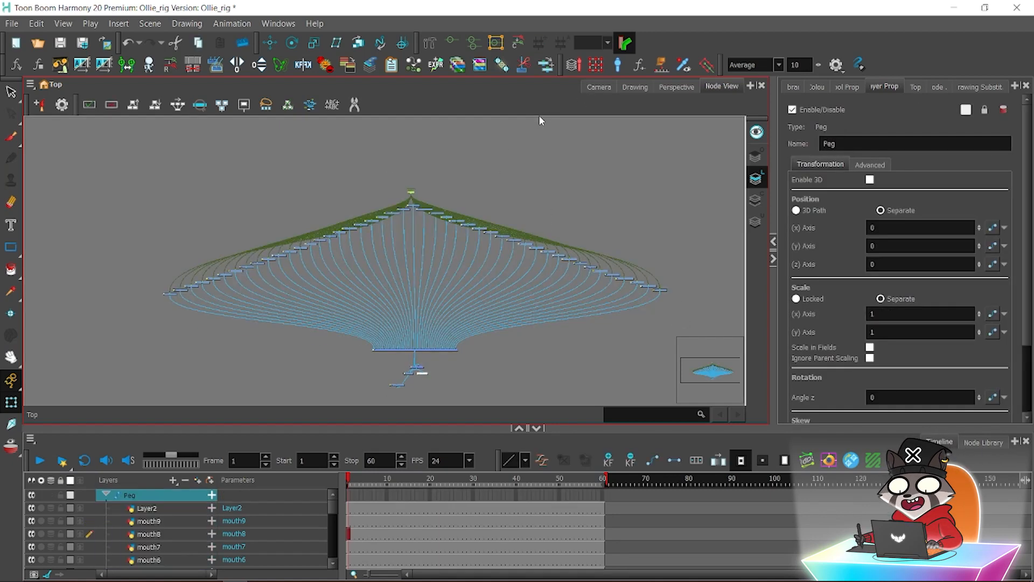
drag(472, 146, 463, 161)
Collapse the peg's layers and group the selection with a composite.
click(598, 87)
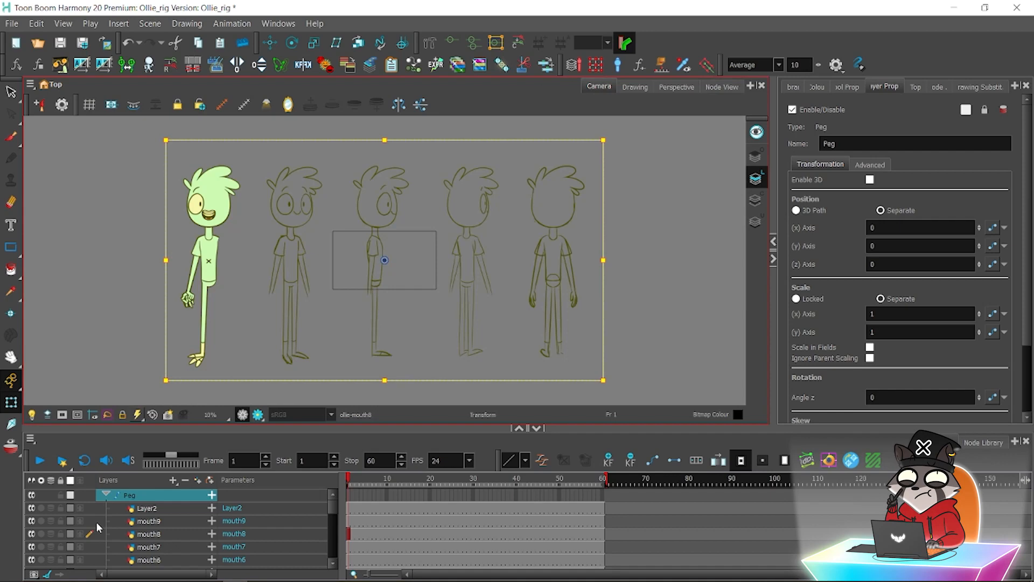
click(105, 495)
right_click(150, 500)
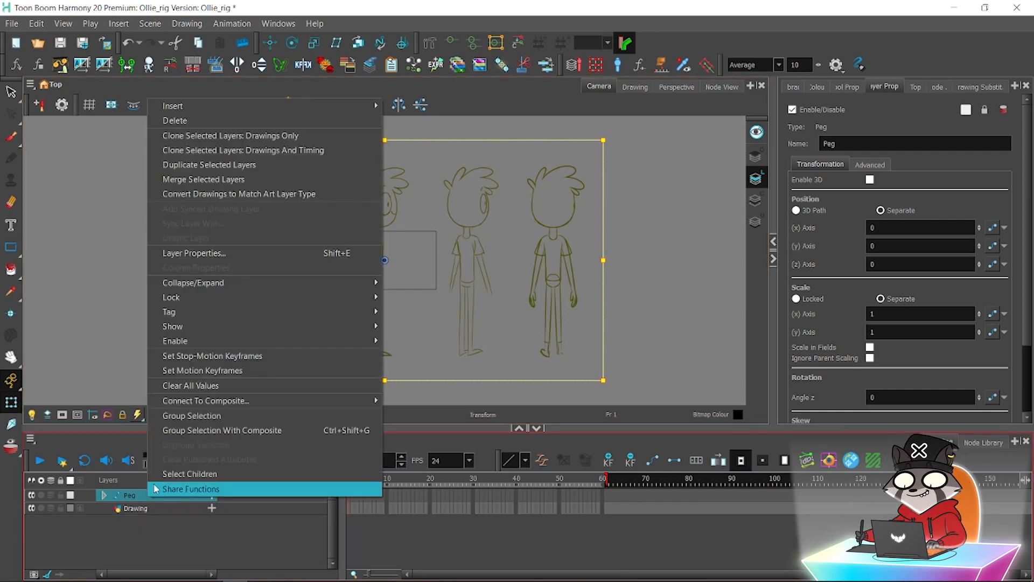
click(312, 431)
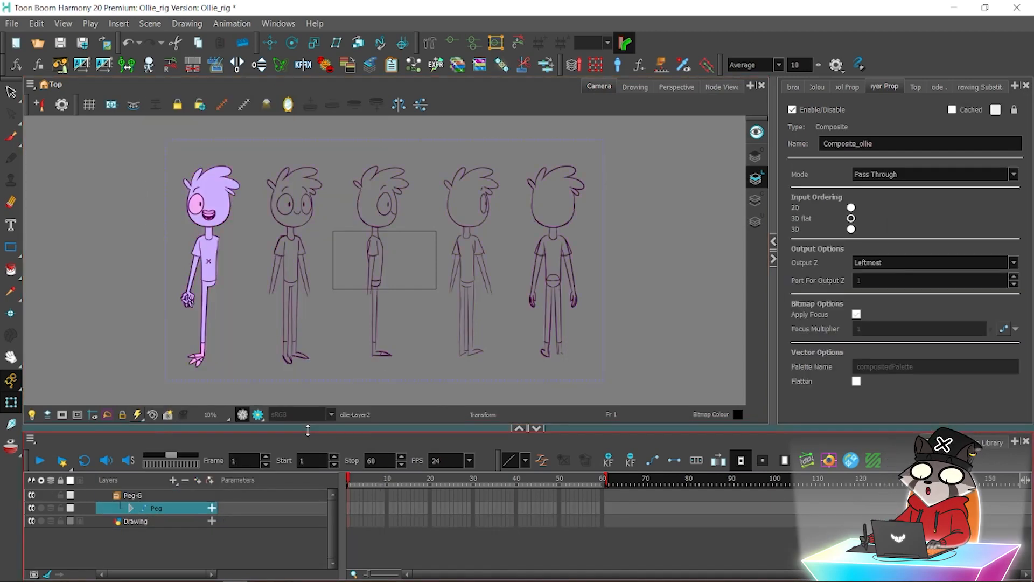
Reposition the Peg-G group node above the Composite in the Node View and open the group.
click(719, 87)
drag(410, 323, 357, 251)
scroll(357, 251, up, 4)
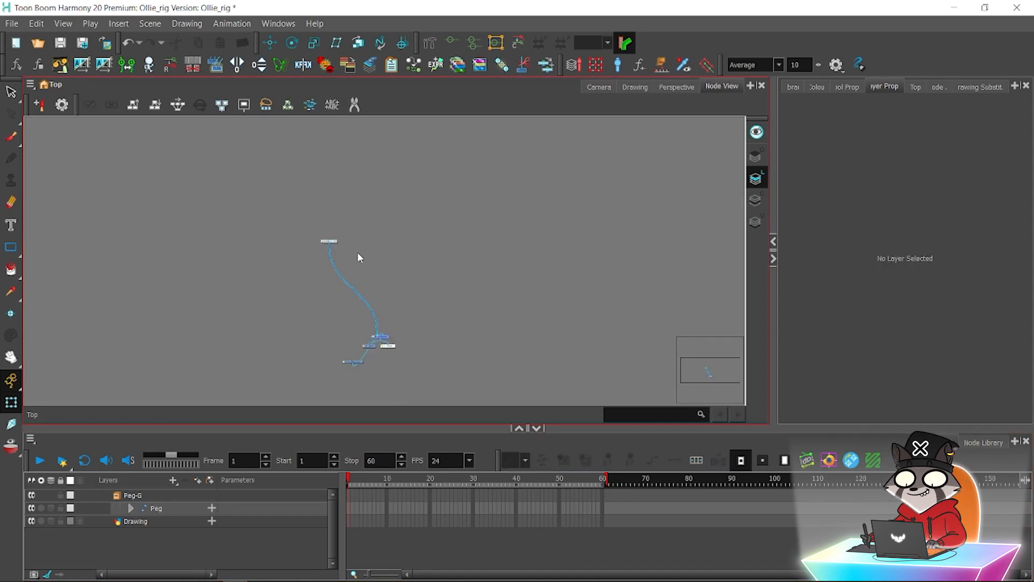
drag(284, 218, 371, 248)
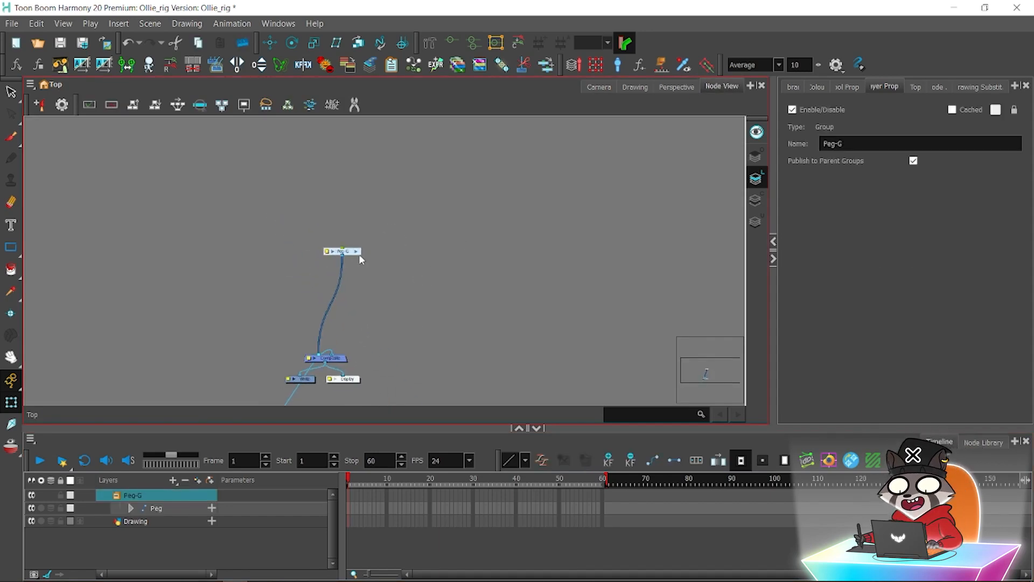
click(357, 252)
click(385, 299)
Arrange the nodes inside Peg-G, placing the input above the peg and the composite with its output below the ollie composite.
scroll(386, 296, down, 5)
scroll(386, 286, down, 3)
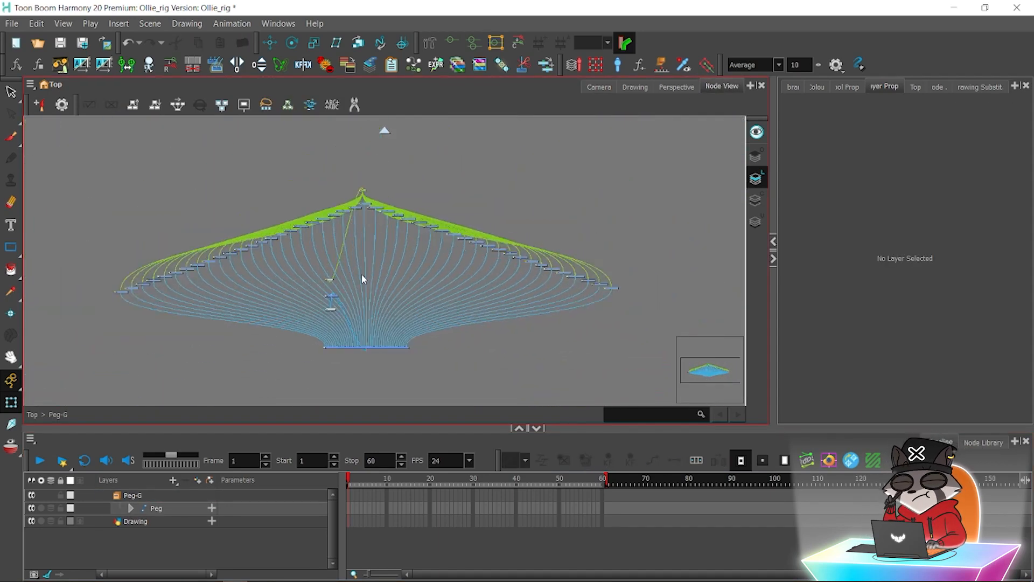
click(349, 200)
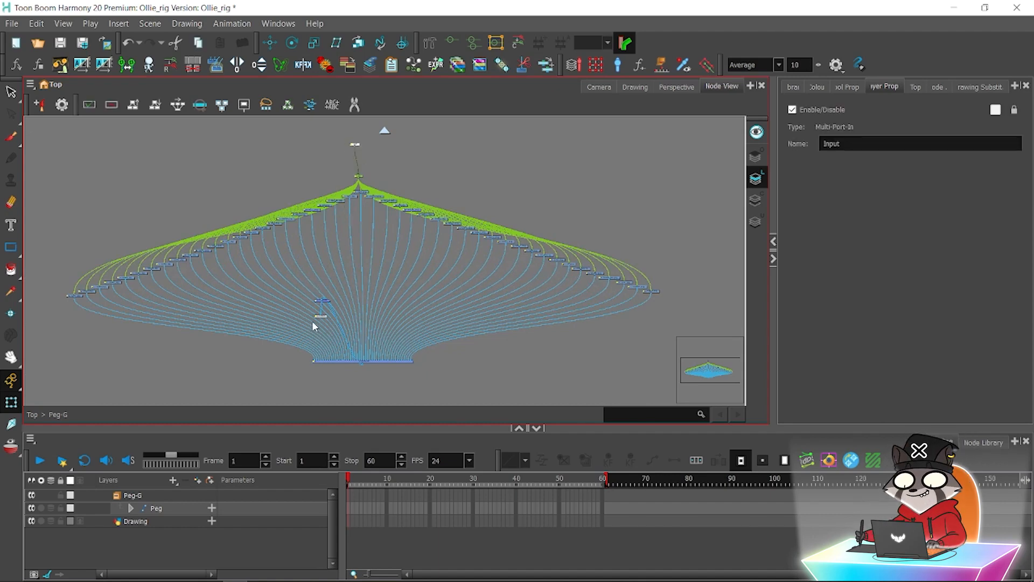
click(325, 300)
drag(226, 362, 325, 305)
click(280, 335)
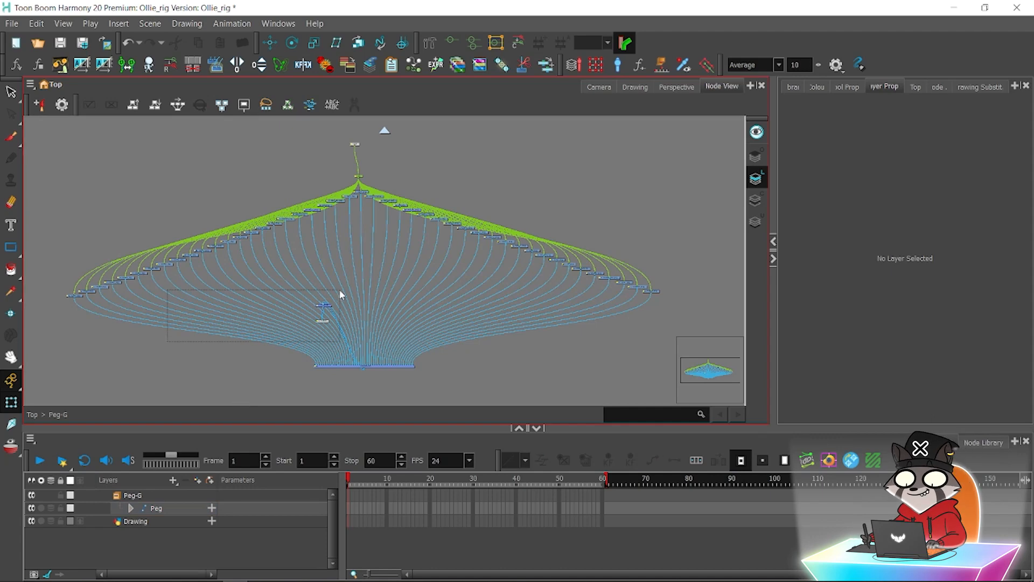
click(327, 308)
click(435, 277)
drag(434, 277, 424, 337)
Scale the peg holding the character sheet to 0.25 on both the X and Y axes.
key(2)
key(2)
key(2)
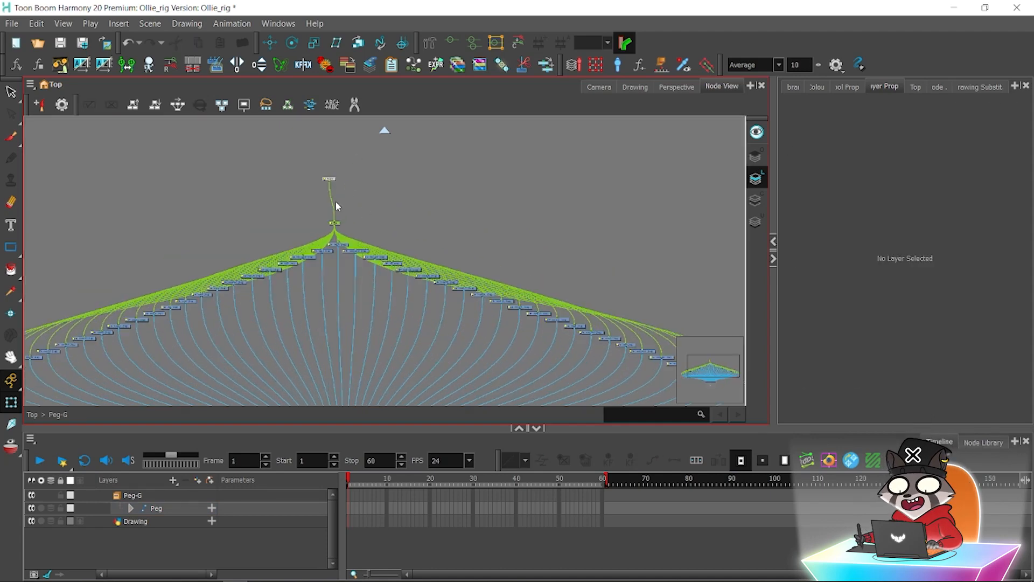
click(327, 214)
click(596, 91)
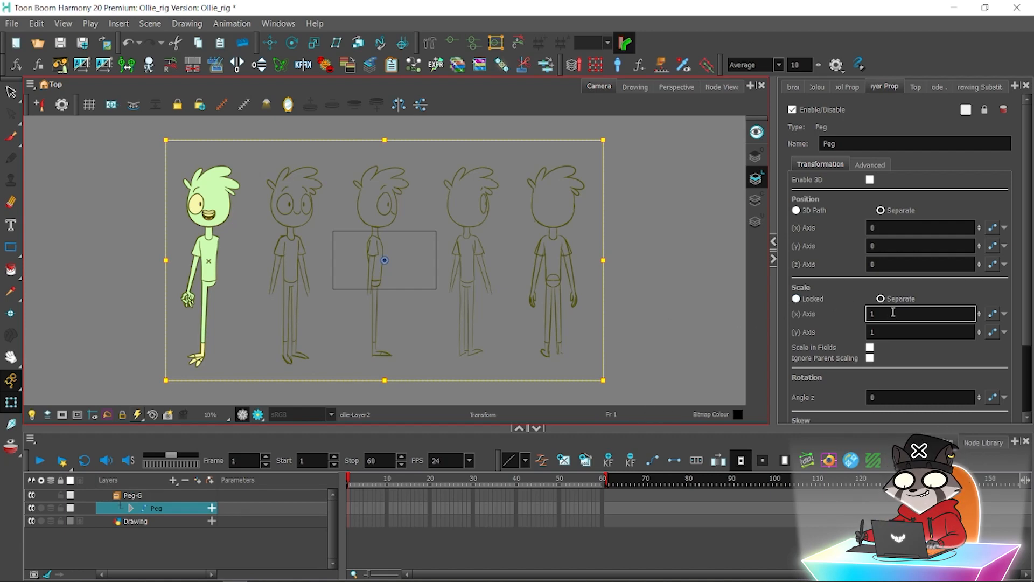
drag(893, 312, 805, 292)
text(0.)
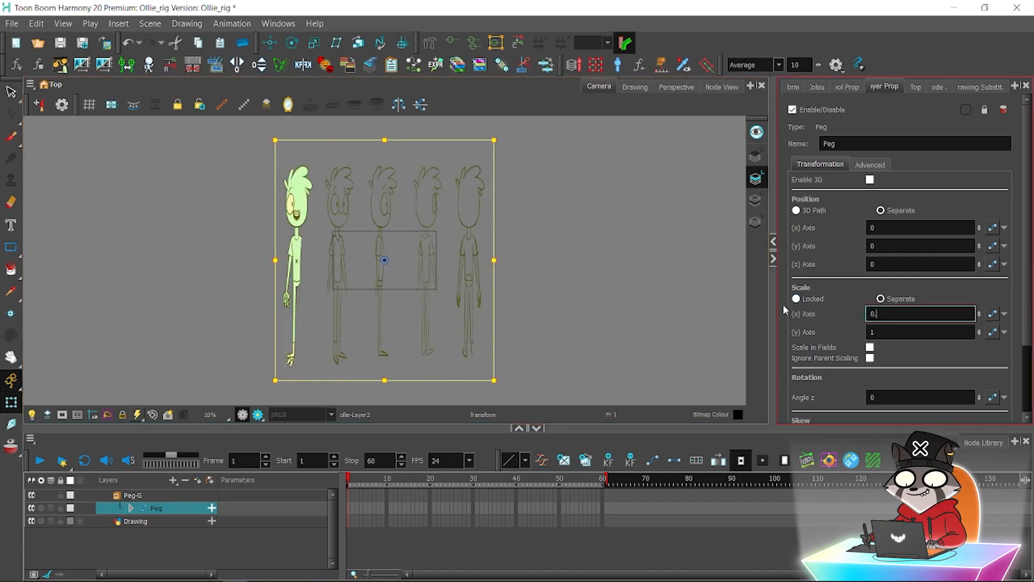
text(525)
click(871, 330)
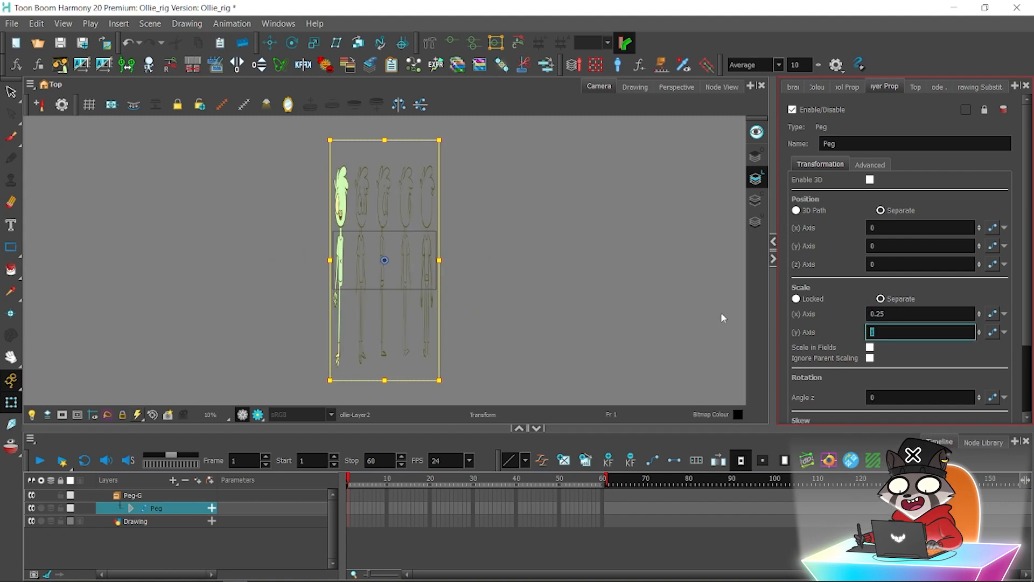
text(0.25)
key(Return)
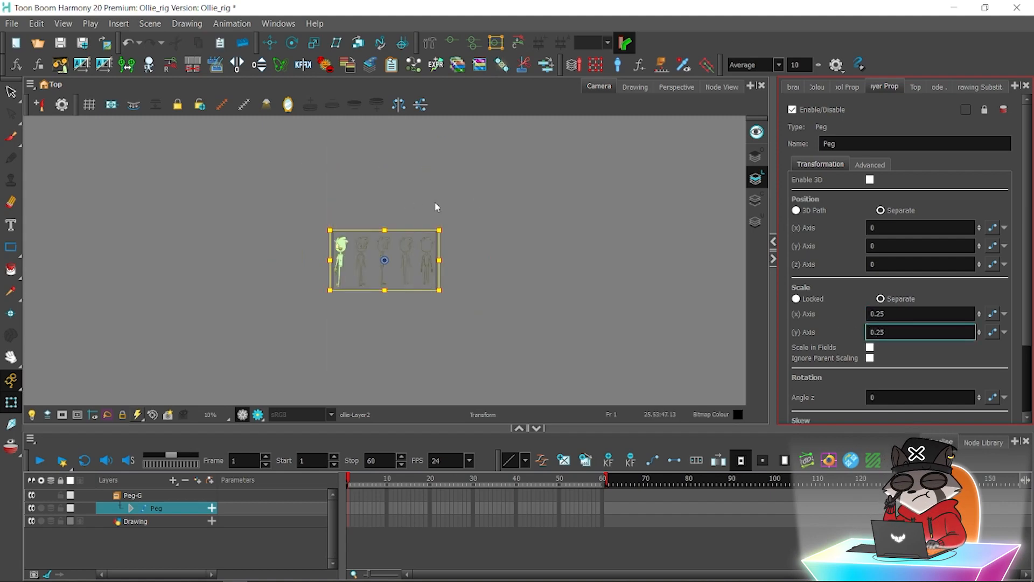
Move the empty Drawing layer above the Peg-G group in the layer order.
click(435, 207)
key(2)
key(2)
key(2)
key(2)
key(2)
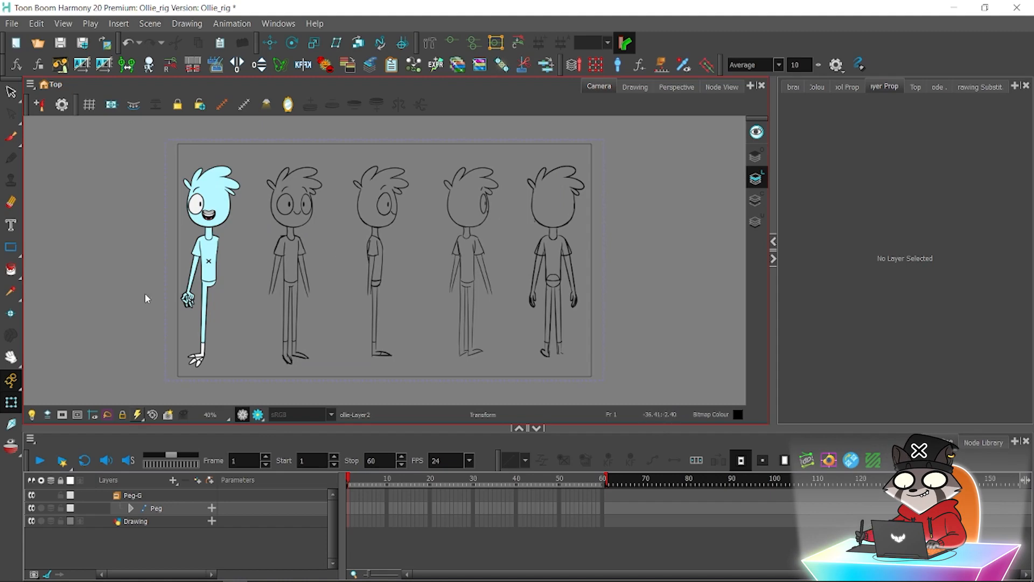
click(171, 507)
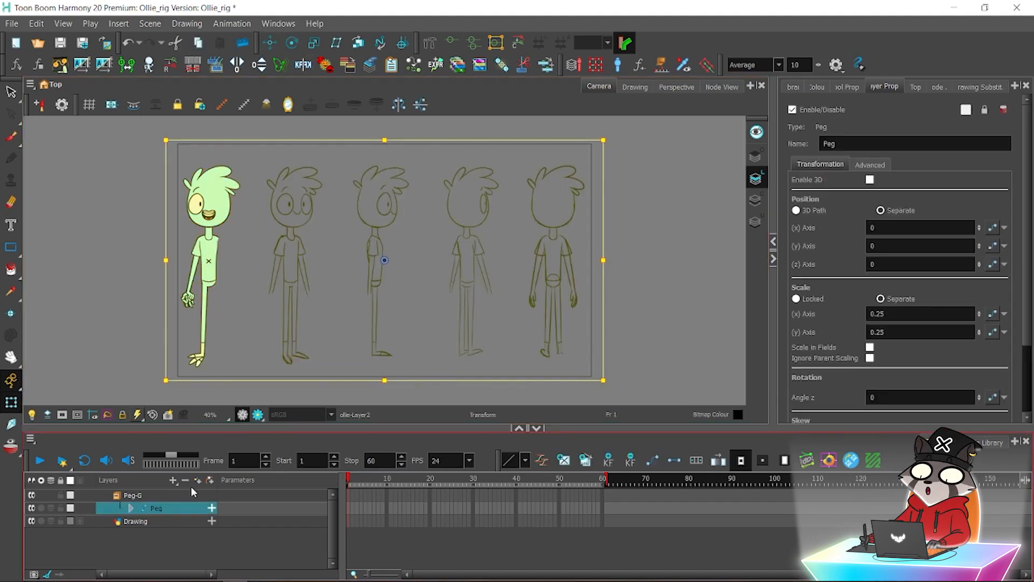
click(175, 495)
click(172, 480)
click(149, 520)
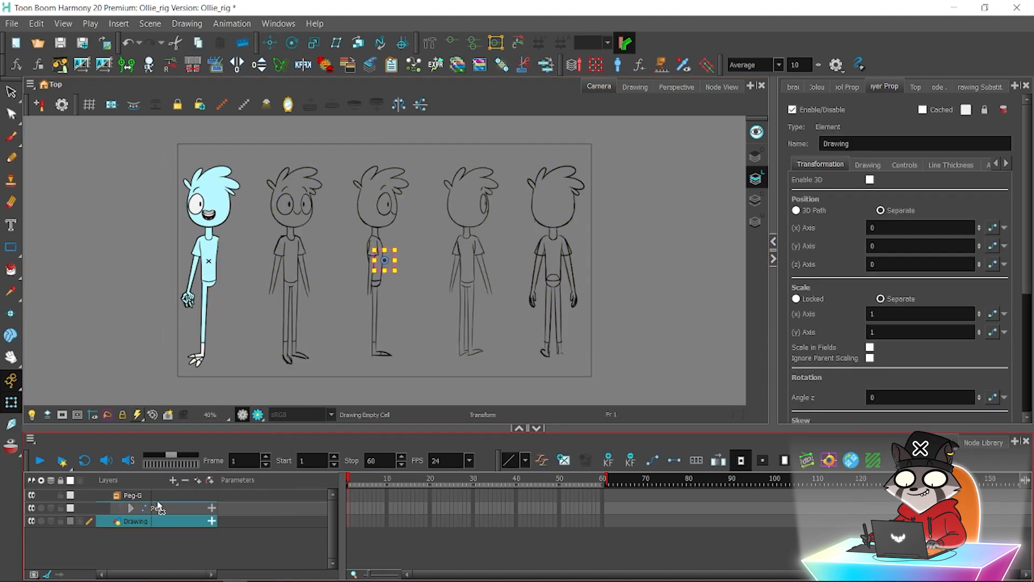
mouse_move(149, 519)
mouse_down()
mouse_move(156, 496)
mouse_move(146, 496)
mouse_up()
Rename the Drawing layer as grid.
double_click(841, 144)
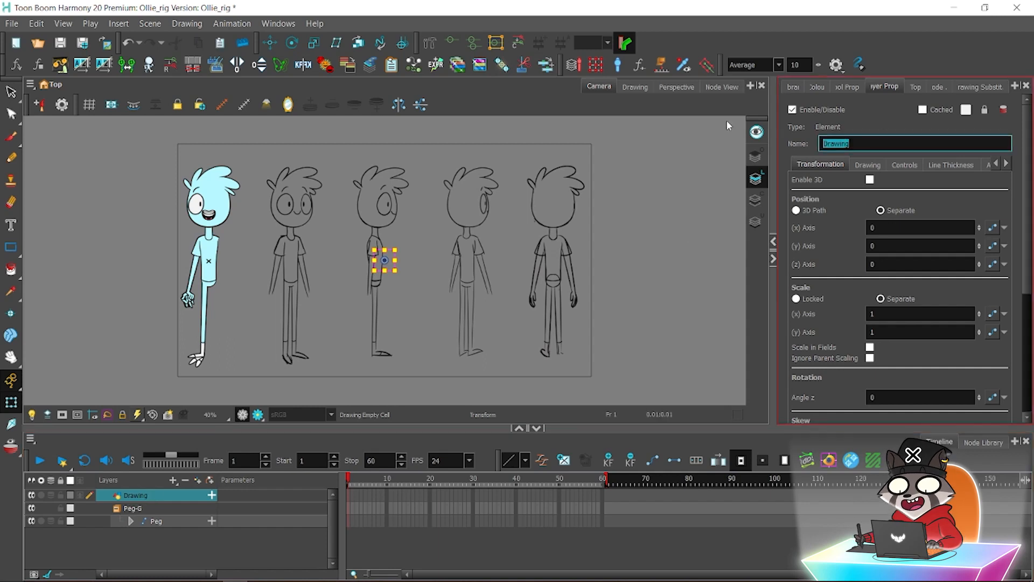
text(grid)
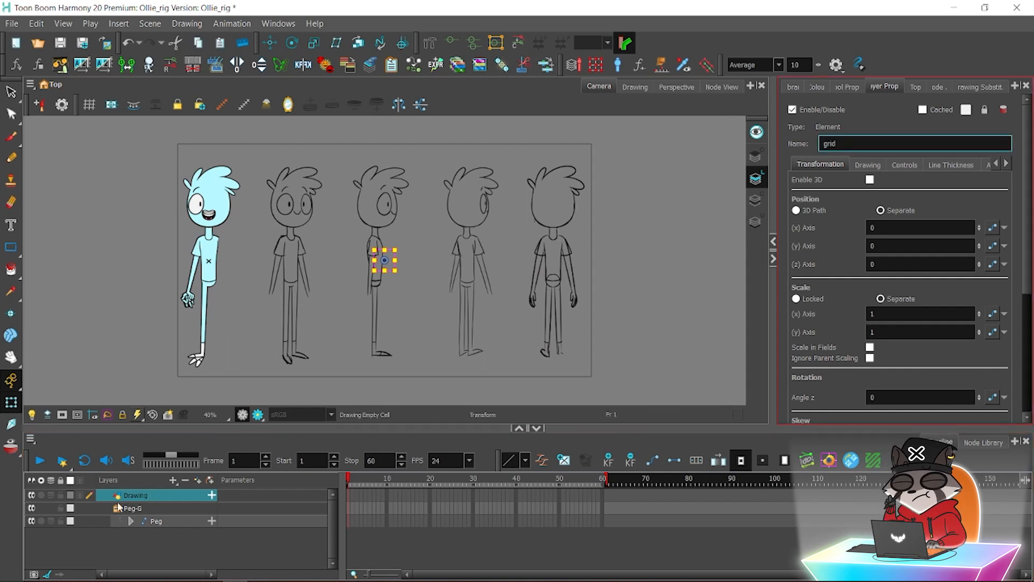
key(Return)
Activate the Rectangle tool, set its pencil size to 5 and toggle the Snap to Grid option.
click(11, 248)
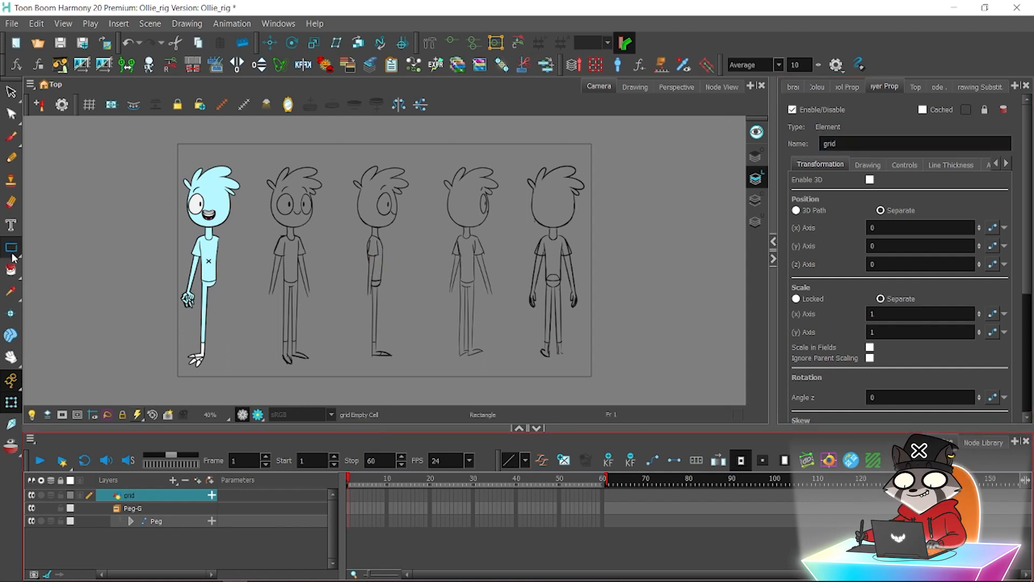
click(835, 89)
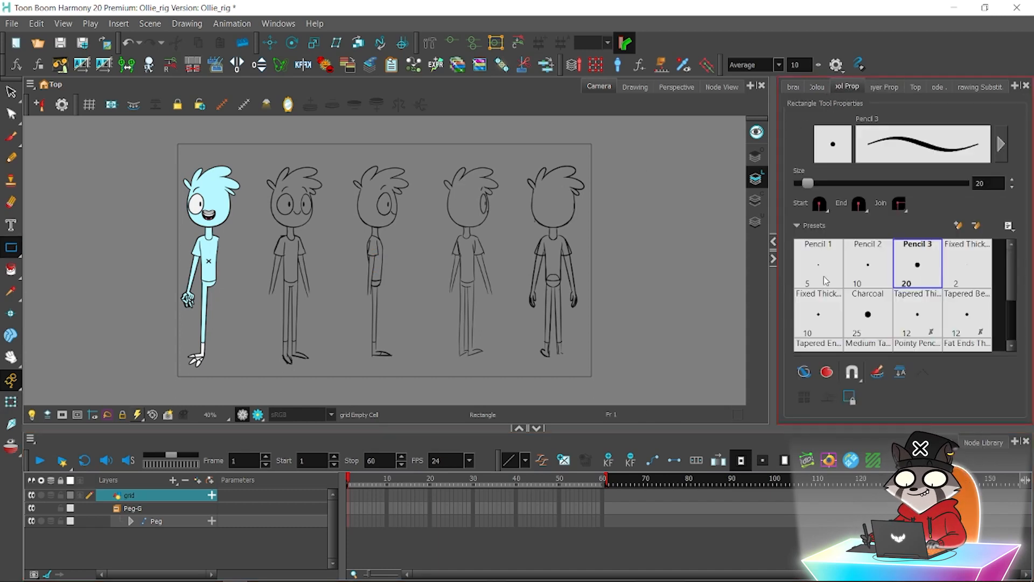
double_click(1000, 183)
text(5)
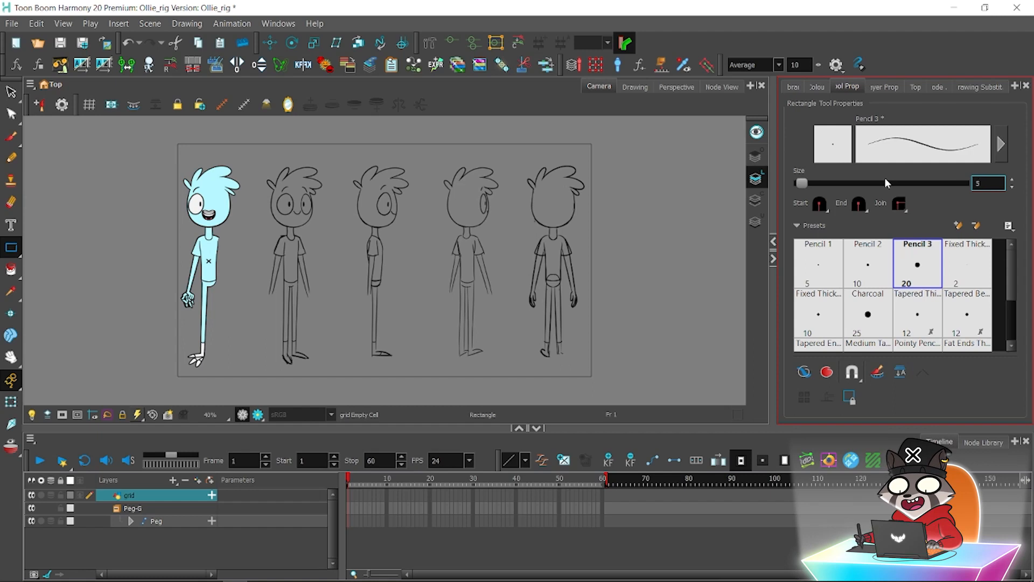
click(851, 374)
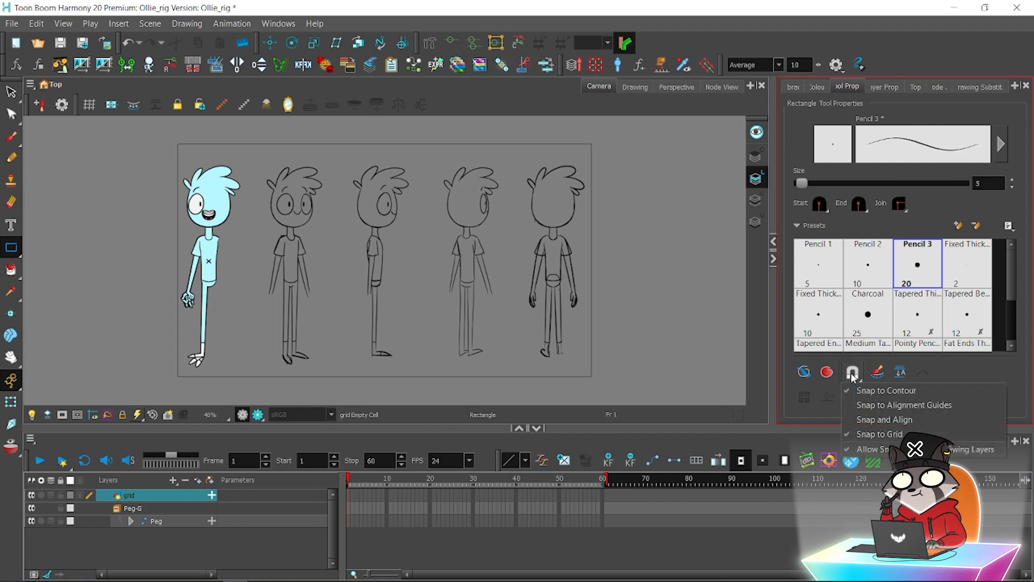
click(860, 434)
drag(623, 132, 557, 187)
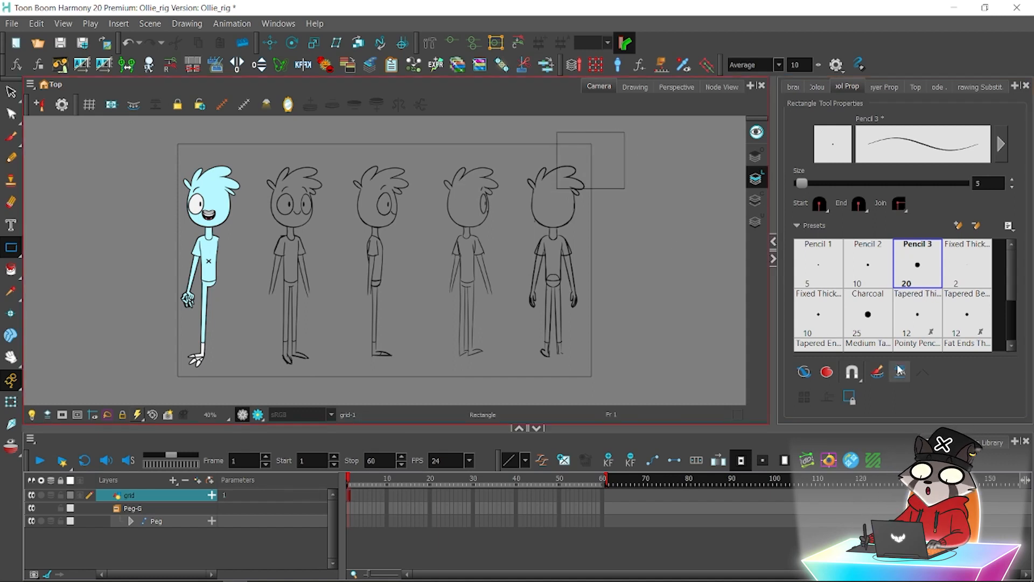
key(ctrl+z)
click(853, 373)
drag(625, 134, 397, 387)
key(ctrl+z)
Enable Snap to Grid and draw a rectangle, taller than the camera frame, from the frame's vertical centre to beyond its right edge.
click(857, 373)
click(861, 375)
click(859, 431)
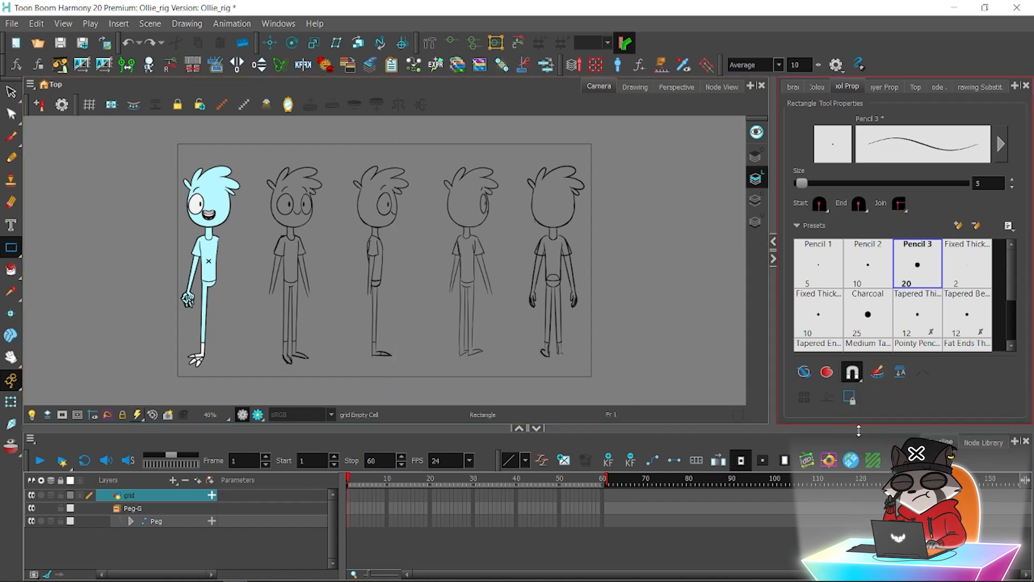
mouse_move(630, 134)
mouse_down()
mouse_move(508, 207)
mouse_move(372, 379)
mouse_move(372, 404)
mouse_move(385, 398)
mouse_up()
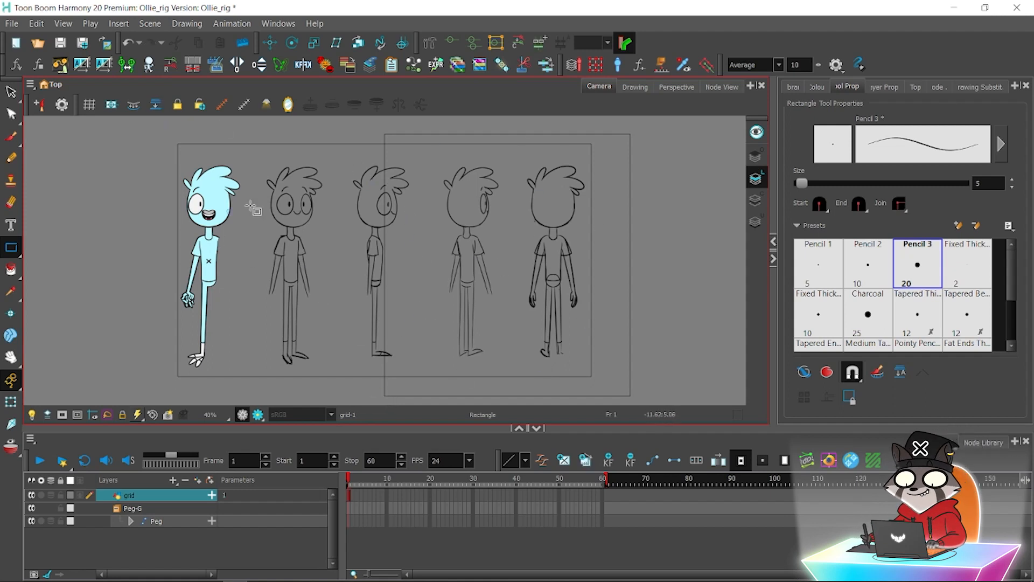
Turn on Animate mode and translate the character sheet's peg sideways until the first character stands on the rectangle's left edge.
key(shift+t)
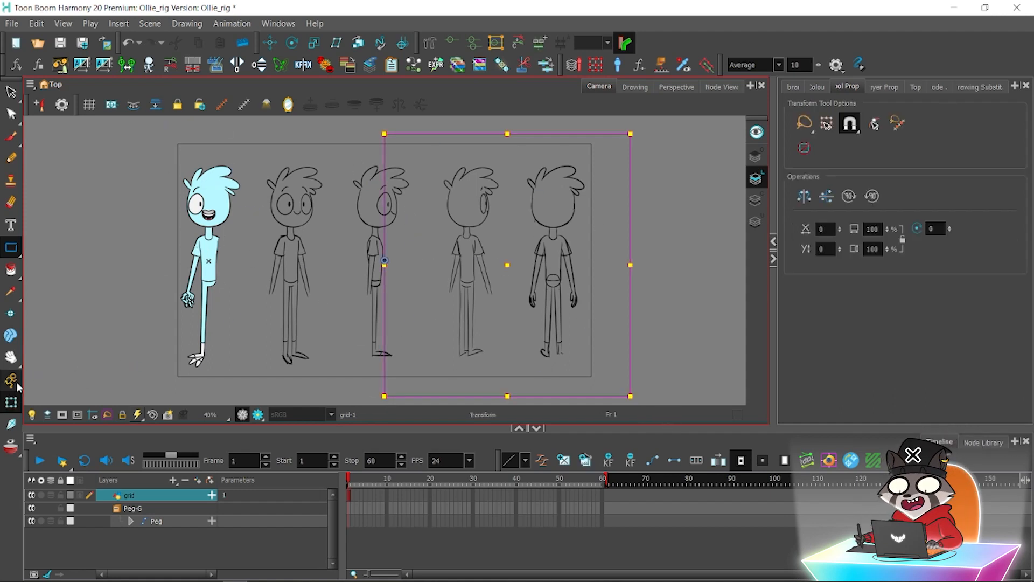
click(122, 177)
click(183, 520)
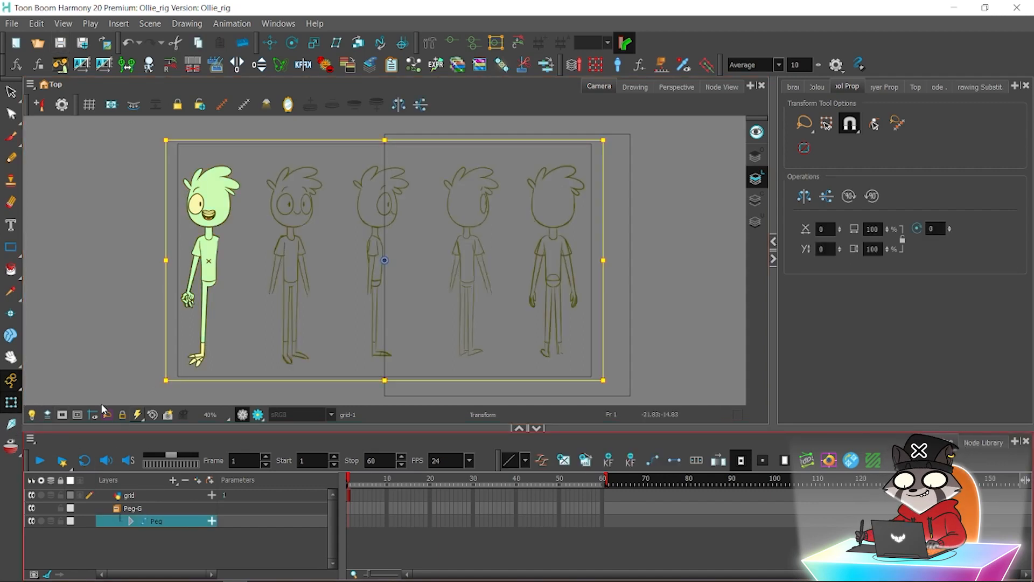
click(128, 42)
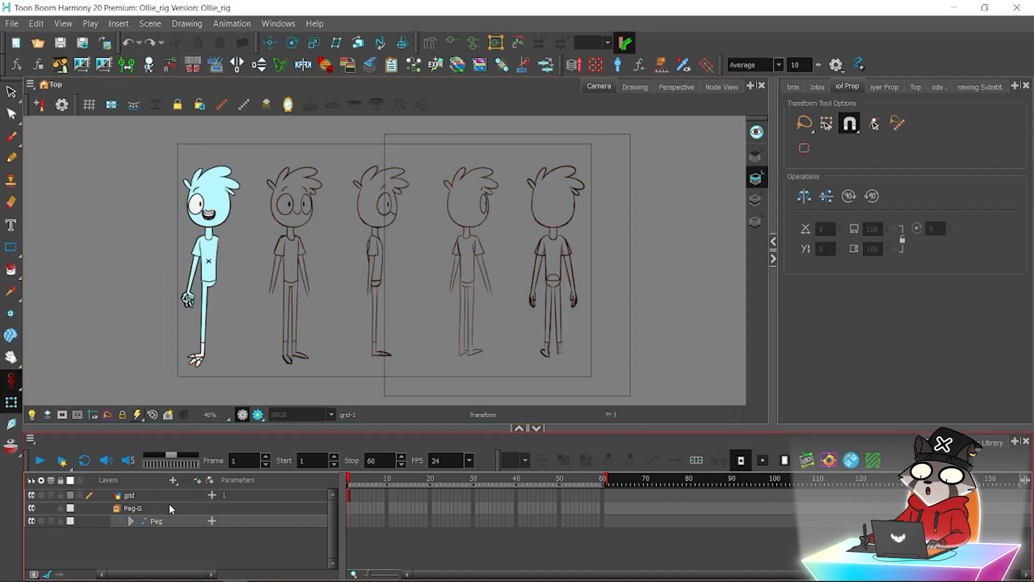
click(131, 522)
key(alt+2)
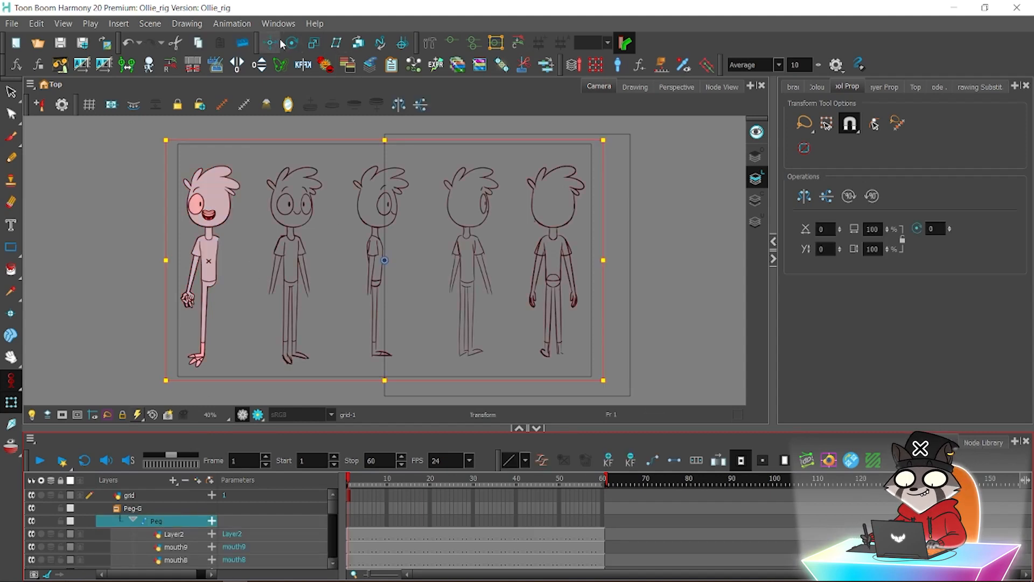
drag(402, 261, 578, 230)
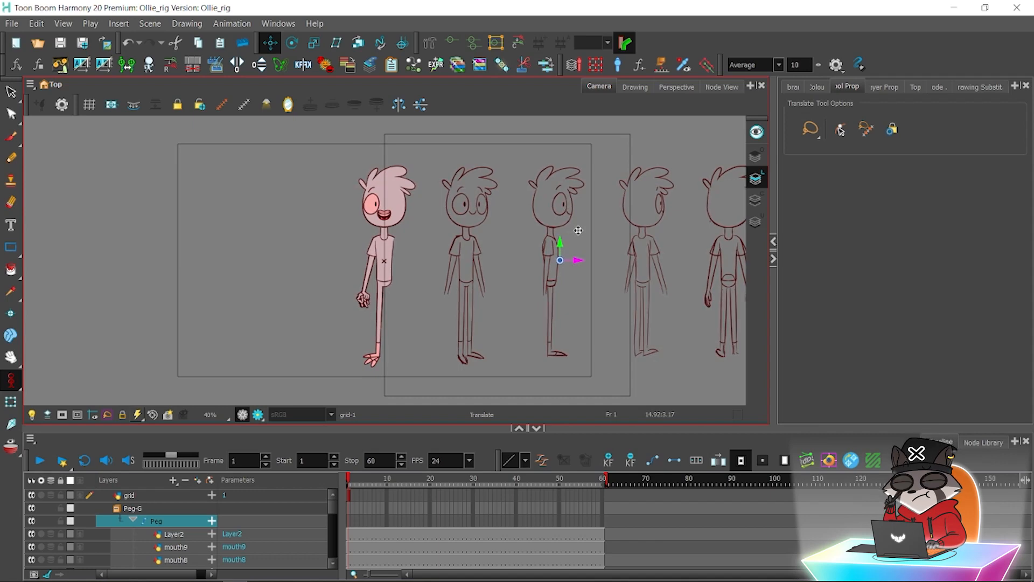
Place the peg's pivot near the cross on the first character's torso and nudge the sheet so the cross is centred on the line.
click(292, 42)
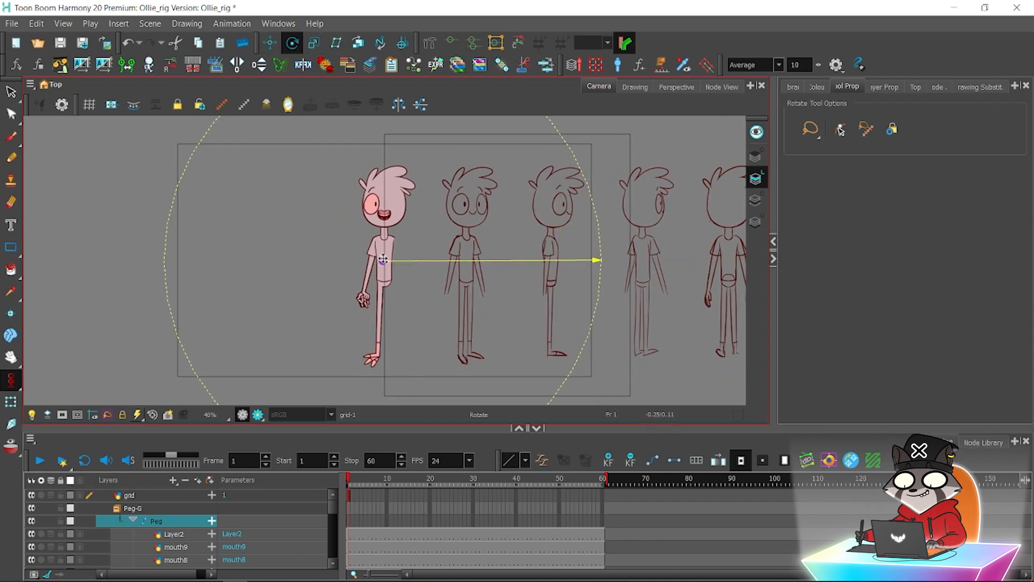
key(2)
key(2)
key(2)
key(2)
key(2)
key(2)
key(2)
key(2)
key(2)
key(2)
key(2)
key(2)
key(2)
key(2)
key(2)
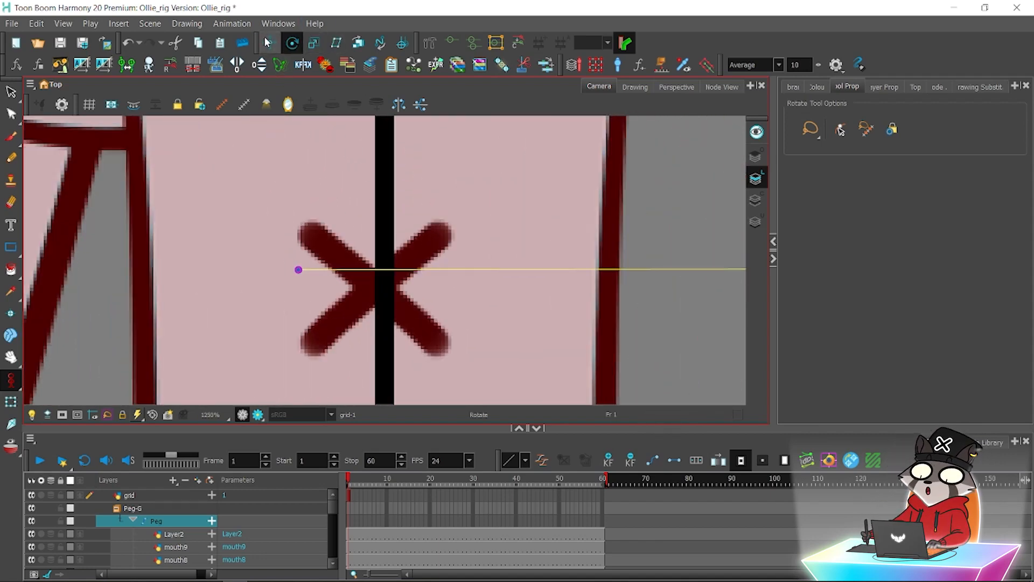
key(2)
click(270, 43)
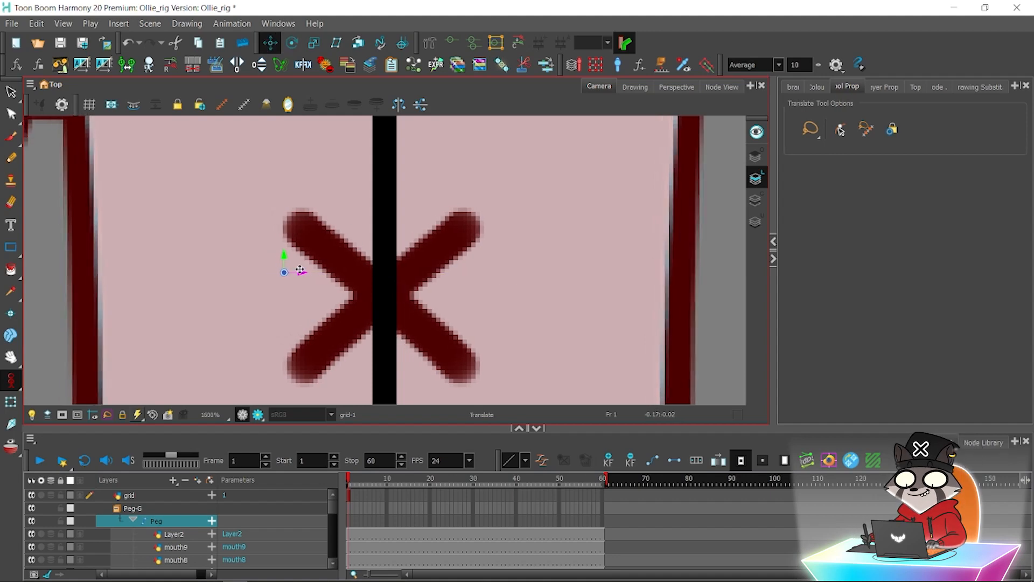
drag(300, 269, 304, 270)
Select the rectangle on the grid layer and set its maximum pencil size to 1.
key(2)
key(2)
key(2)
key(1)
key(1)
key(1)
key(1)
key(1)
key(1)
key(1)
key(1)
key(1)
key(1)
key(1)
key(1)
key(1)
key(1)
key(1)
key(1)
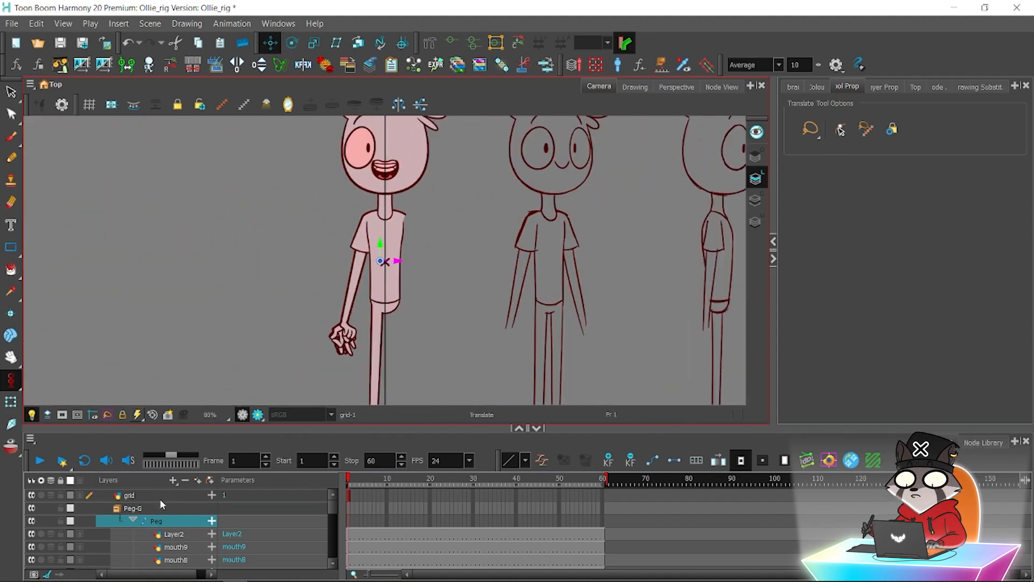
key(1)
key(1)
key(1)
click(160, 498)
key(alt+s)
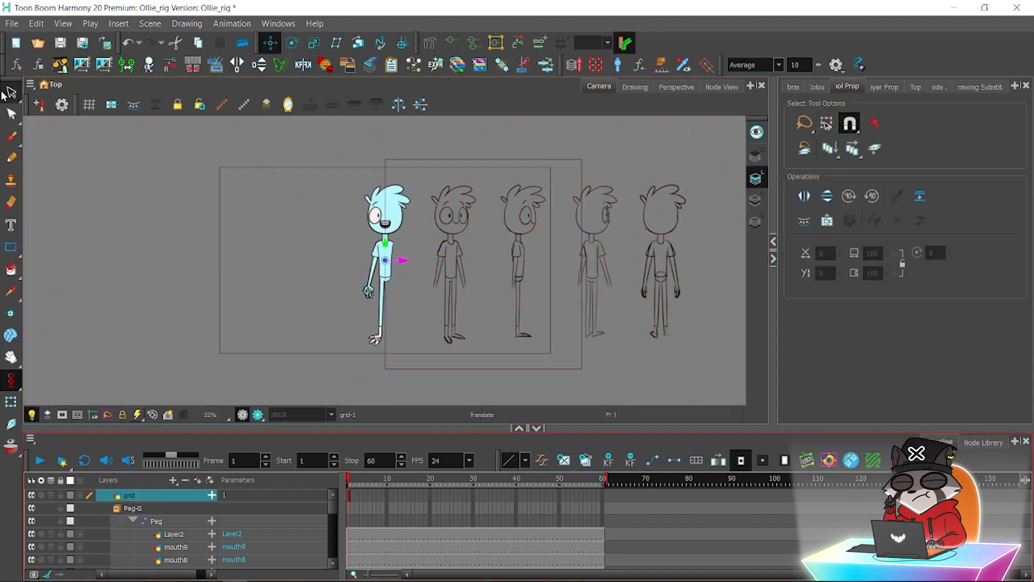
mouse_move(231, 219)
mouse_down()
mouse_move(533, 376)
mouse_move(603, 345)
mouse_up()
double_click(970, 334)
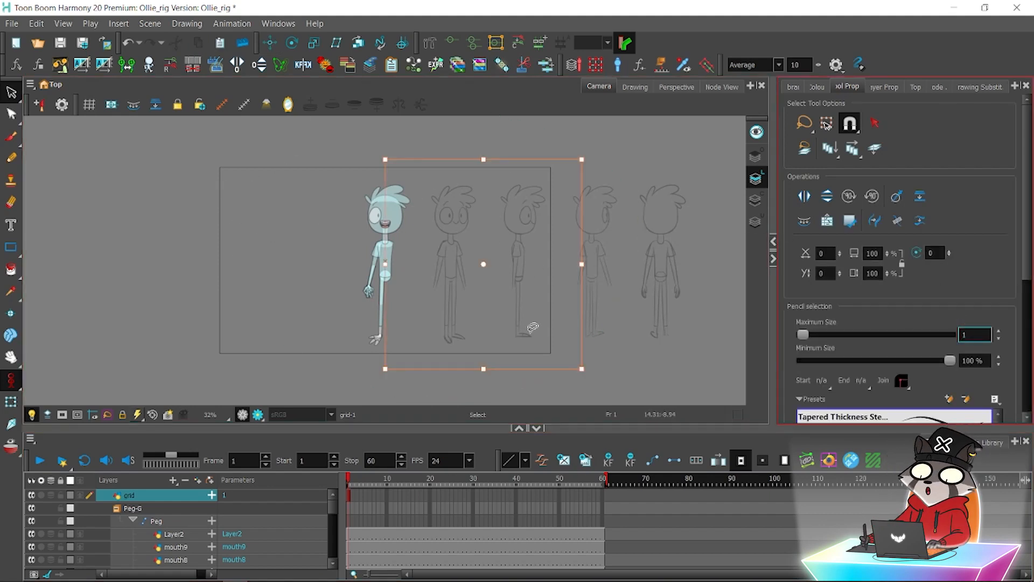
click(224, 340)
Select the character sheet's peg again and move its pivot to the centre of the cross on the torso.
key(2)
key(2)
key(2)
key(2)
key(2)
key(2)
key(2)
key(2)
key(2)
key(2)
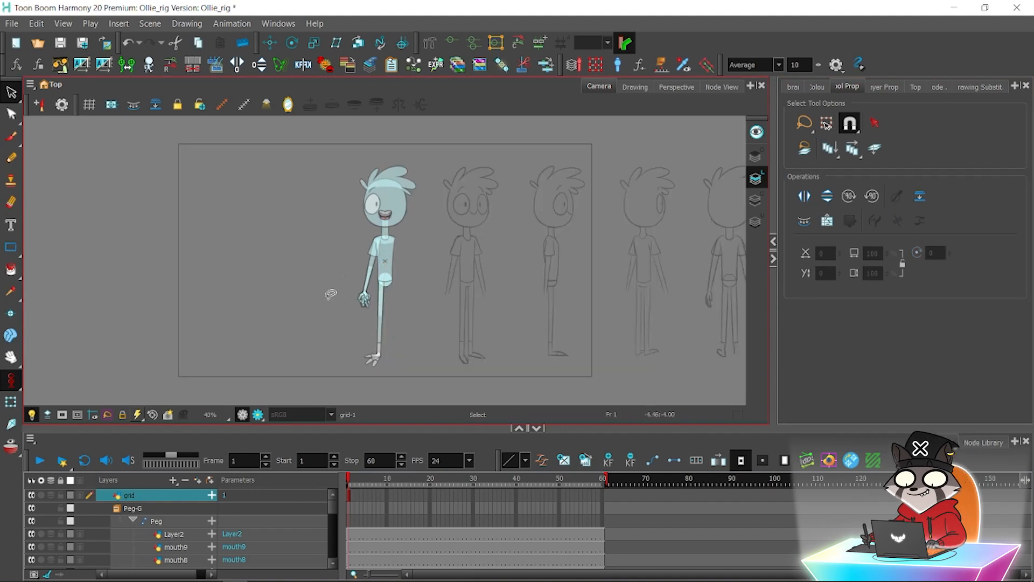
key(2)
key(2)
key(2)
key(2)
key(2)
key(2)
key(2)
key(2)
key(2)
key(2)
key(2)
key(2)
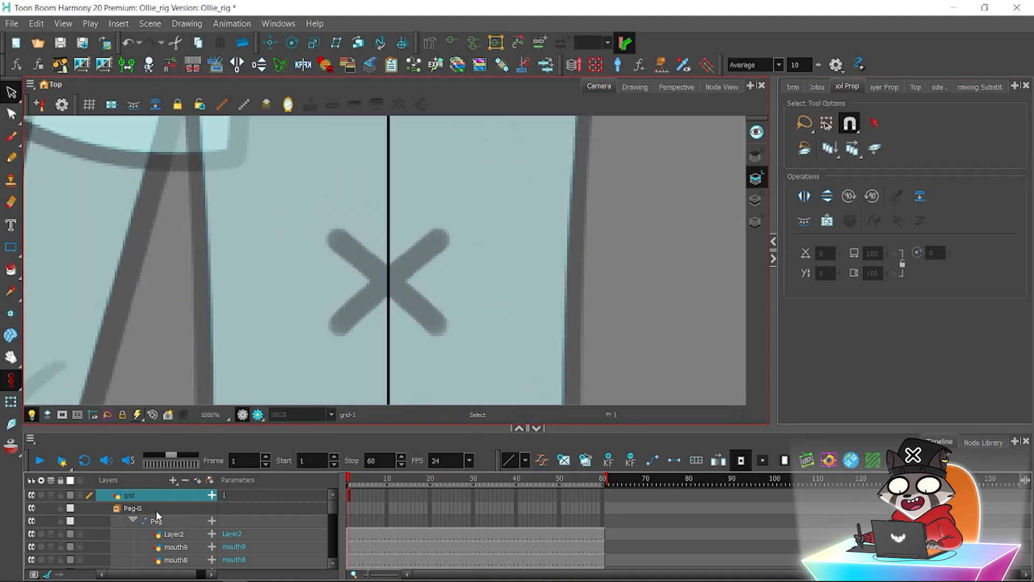
key(2)
key(2)
key(2)
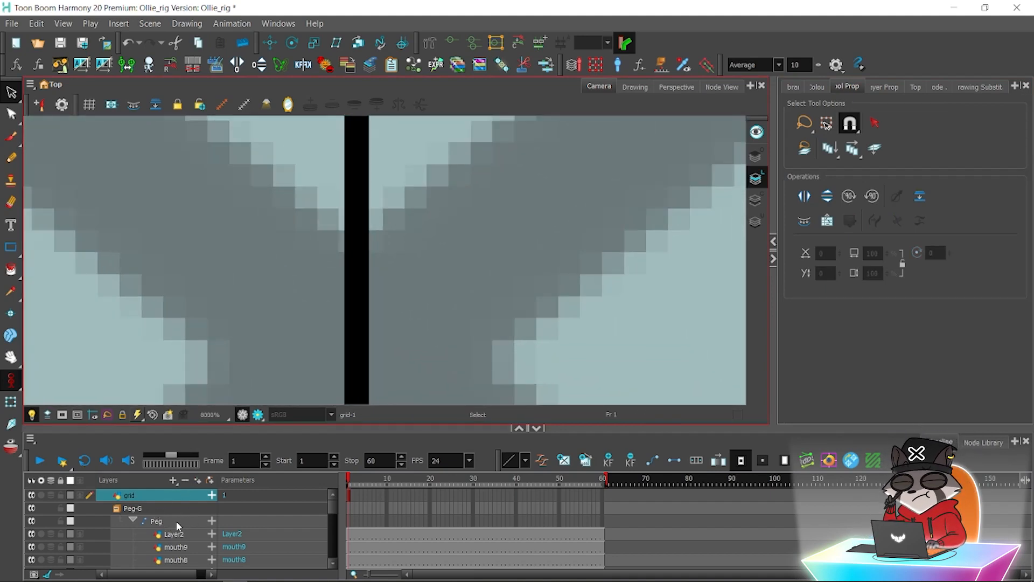
click(176, 521)
click(270, 42)
key(1)
key(1)
key(1)
key(1)
key(1)
key(1)
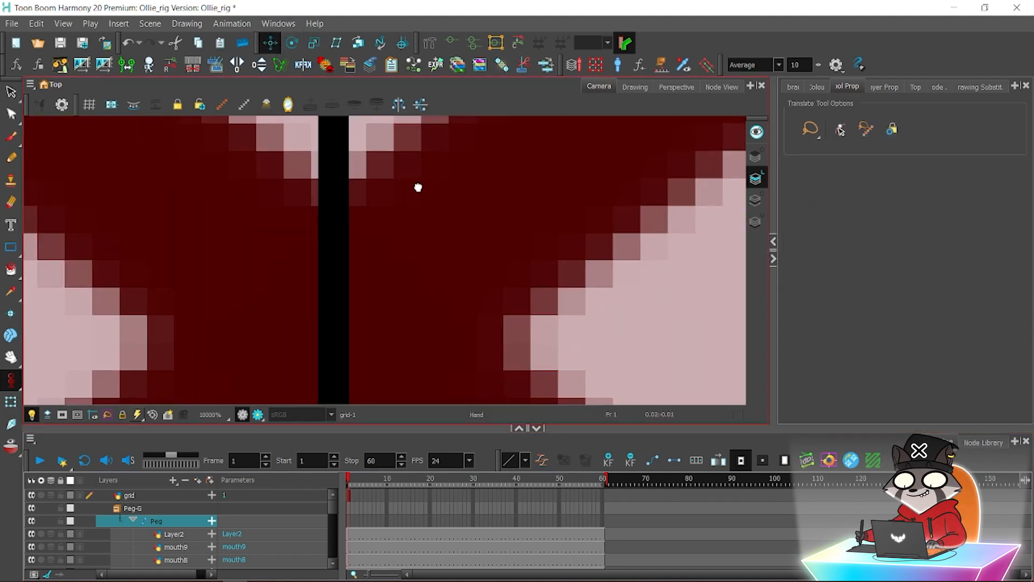
click(292, 43)
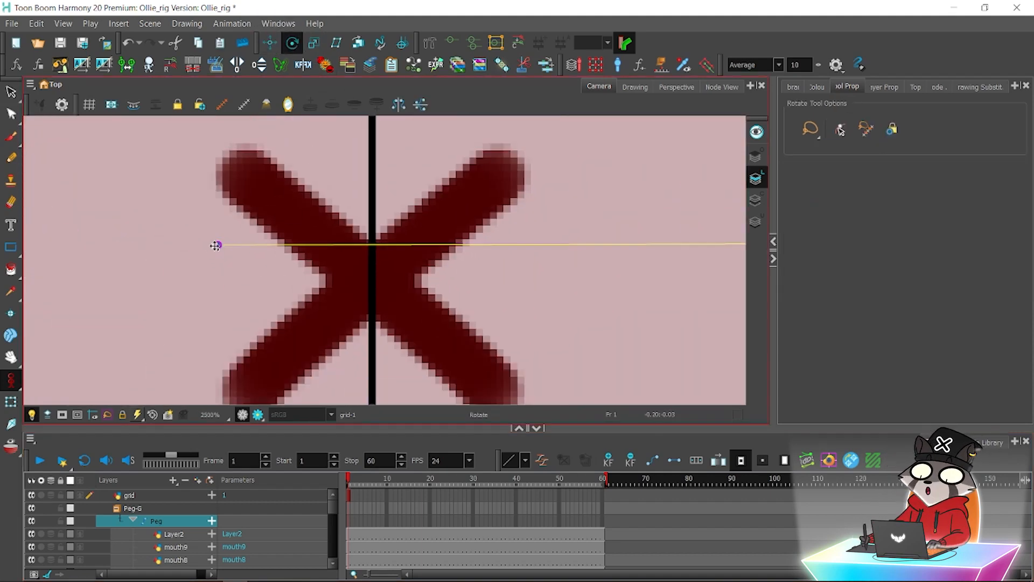
drag(215, 246, 373, 269)
Translate the peg slightly sideways so the grid line passes exactly through the middle of the cross.
click(270, 43)
key(2)
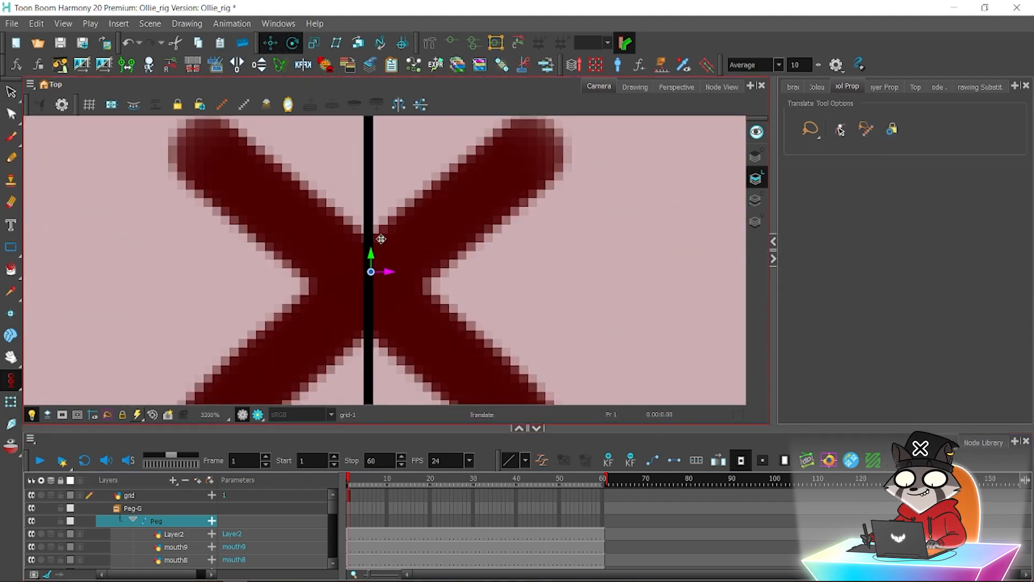
scroll(380, 238, up, 10)
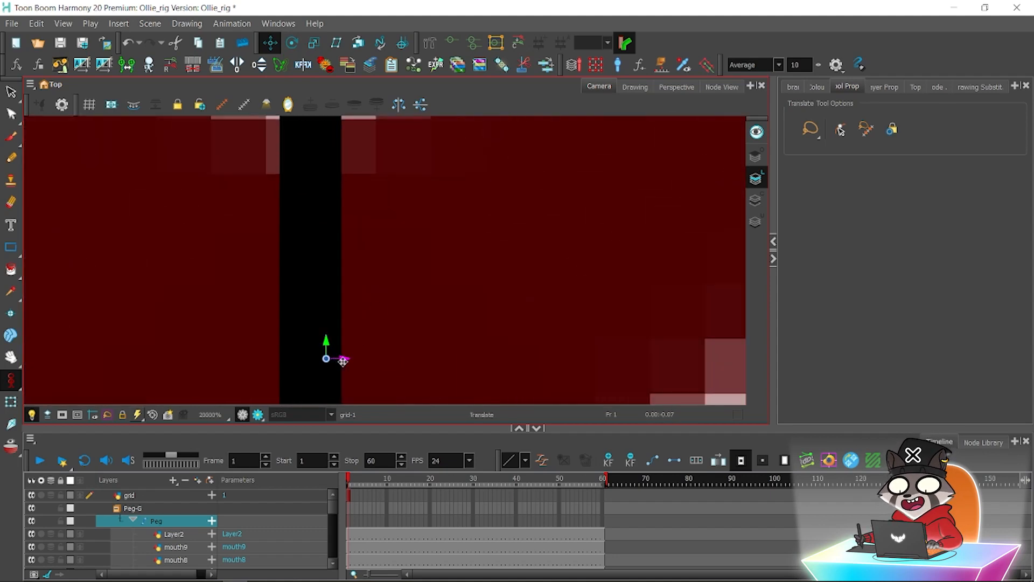
drag(343, 362, 352, 296)
scroll(347, 282, up, 2)
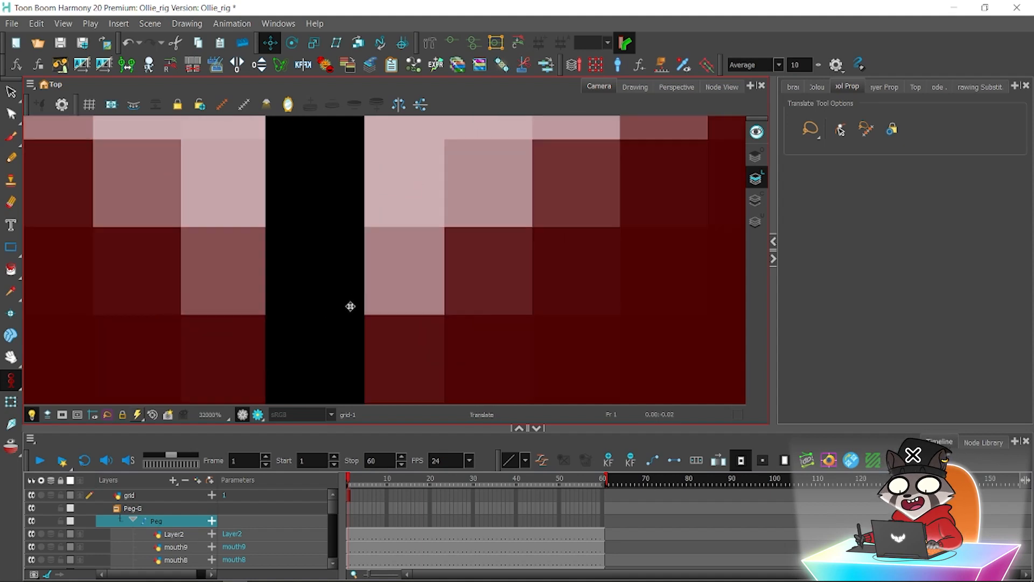
scroll(347, 307, down, 4)
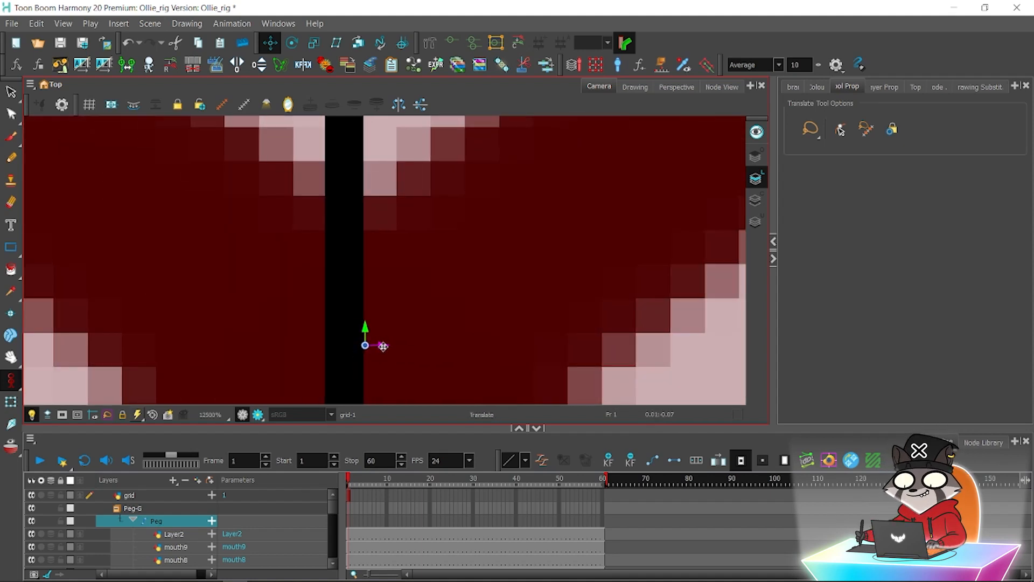
scroll(383, 346, down, 6)
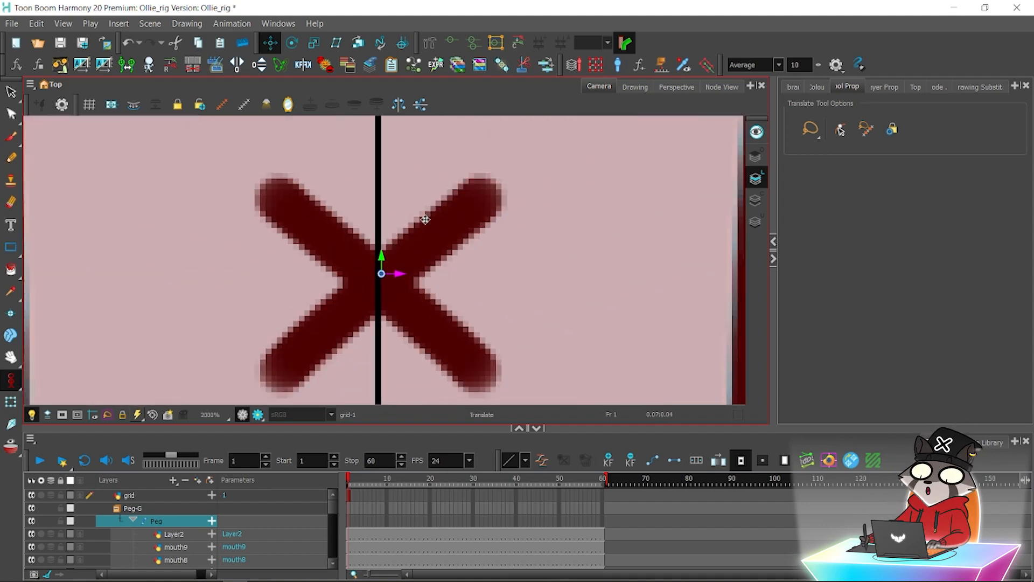
drag(423, 228, 417, 202)
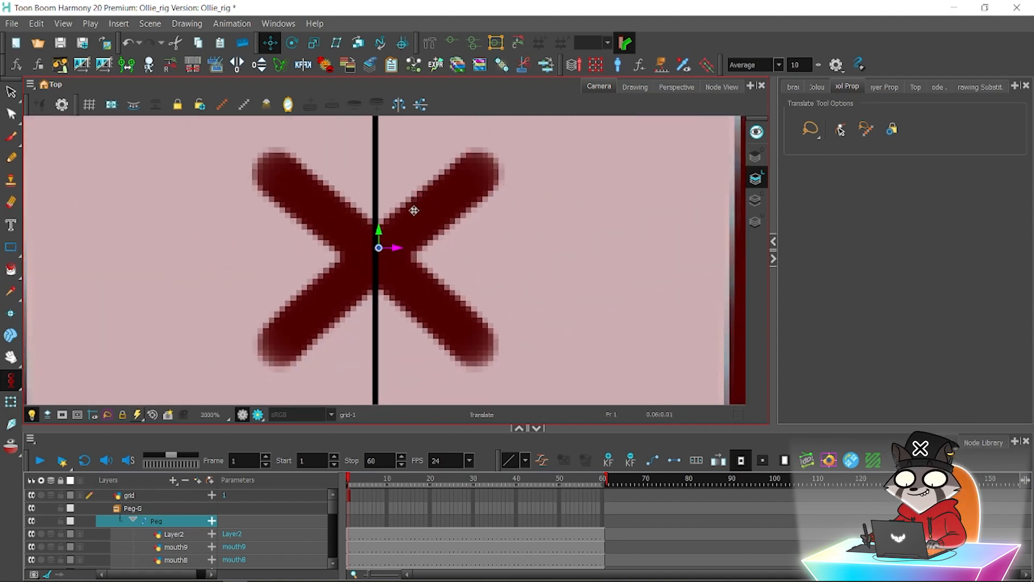
Turn off Animate mode, then deselect the peg with the Transform tool.
click(153, 415)
click(11, 380)
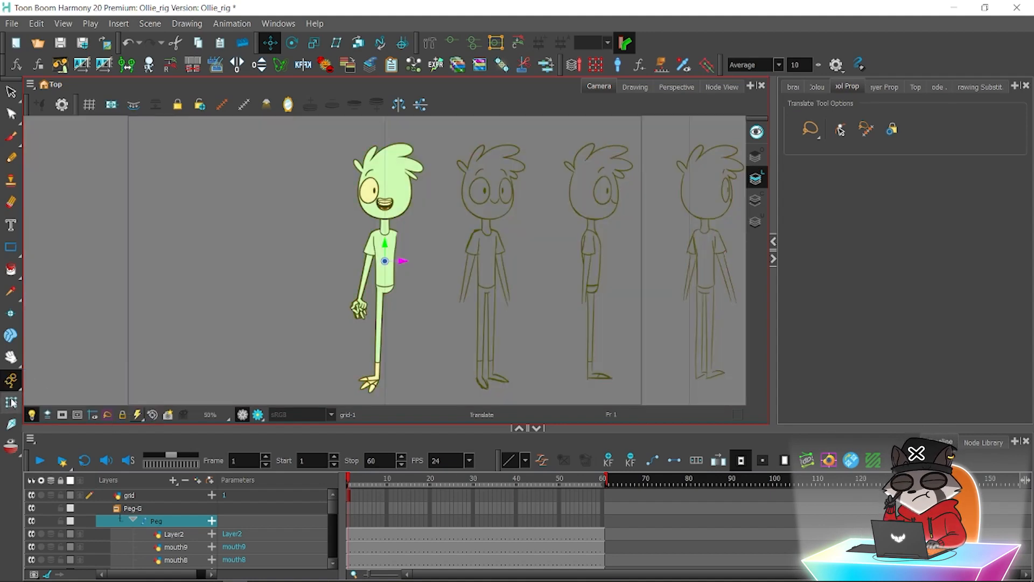
click(11, 402)
click(274, 258)
scroll(273, 258, up, 3)
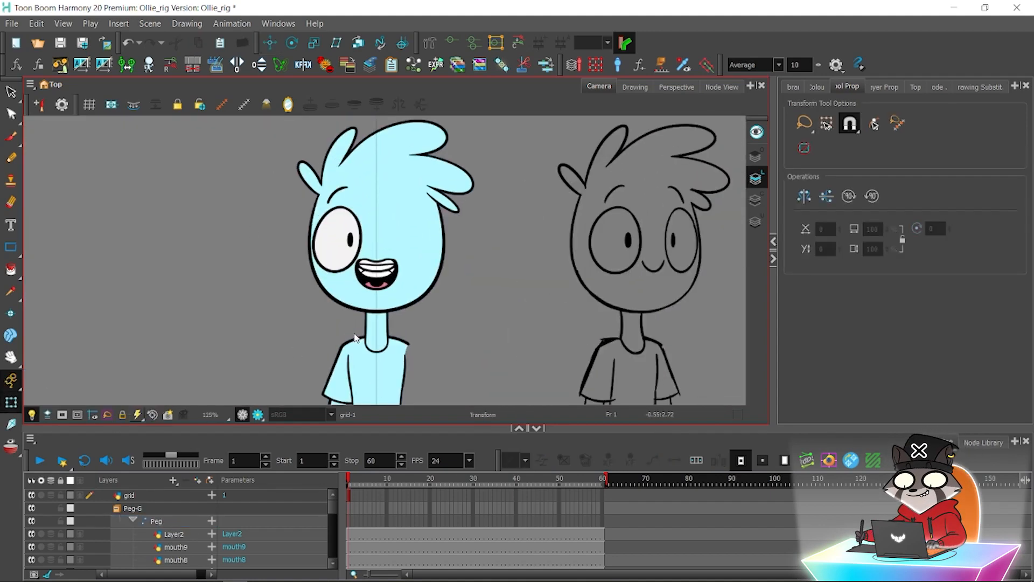
Collapse the Peg-G group in the layer list and lock it.
click(117, 508)
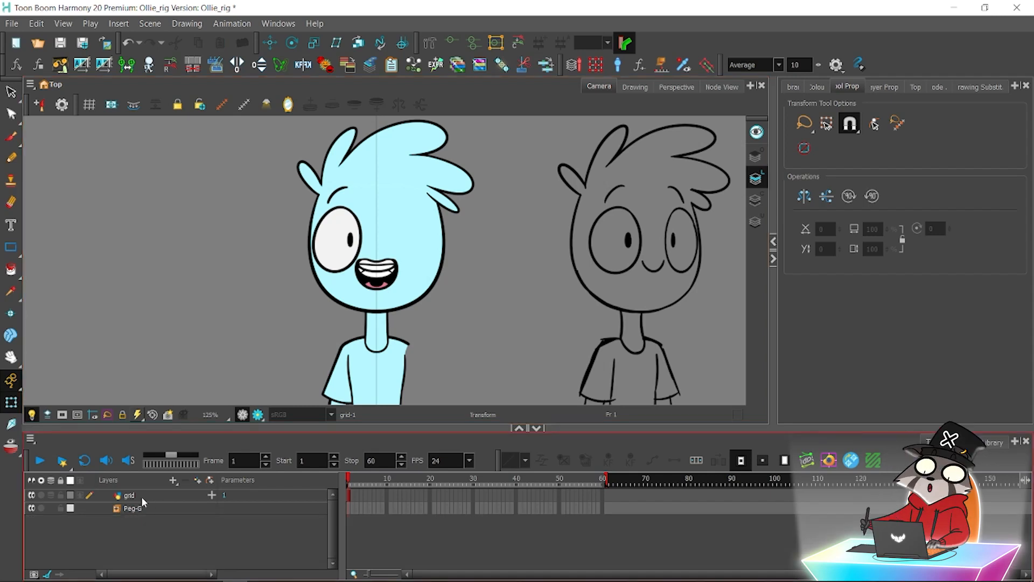
click(61, 508)
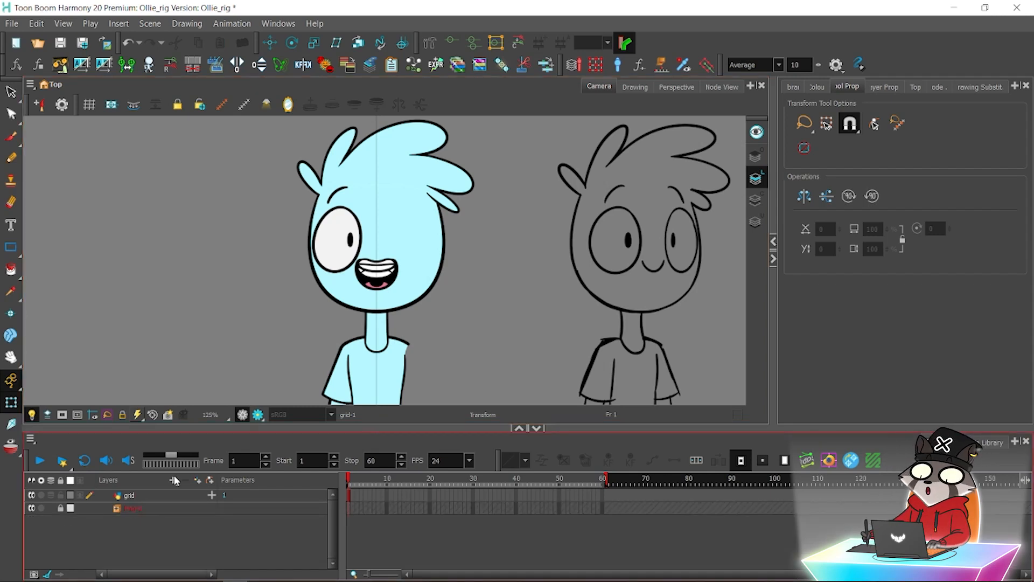
click(112, 511)
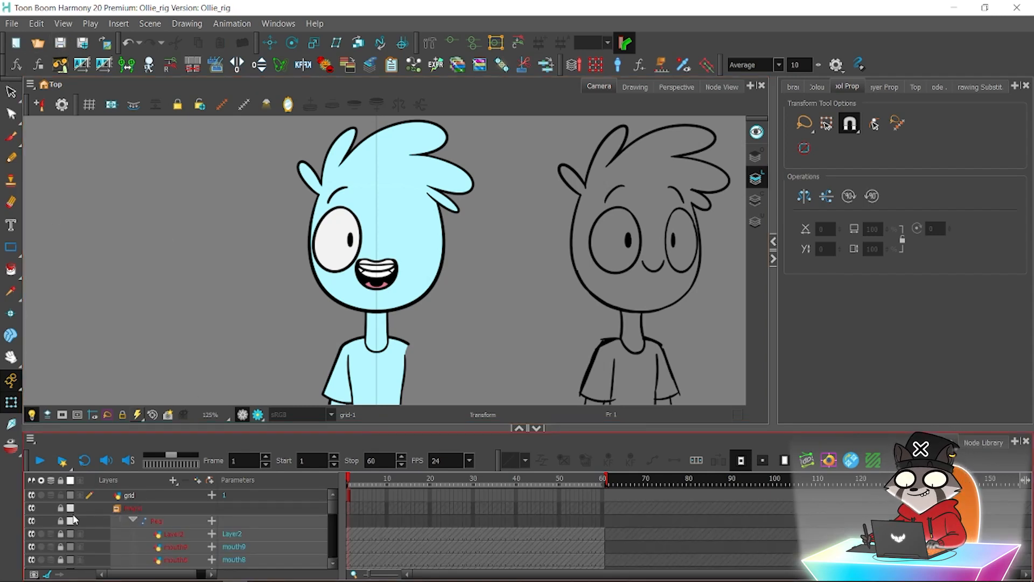
click(118, 509)
drag(185, 325, 181, 247)
key(1)
key(1)
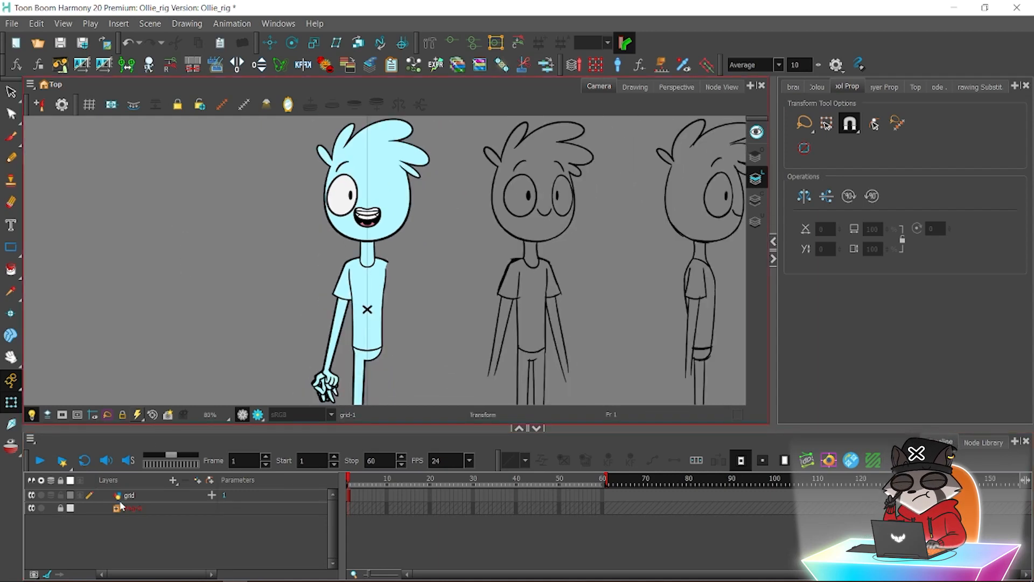
Unlock the Peg-G group and leave its layers expanded.
click(118, 509)
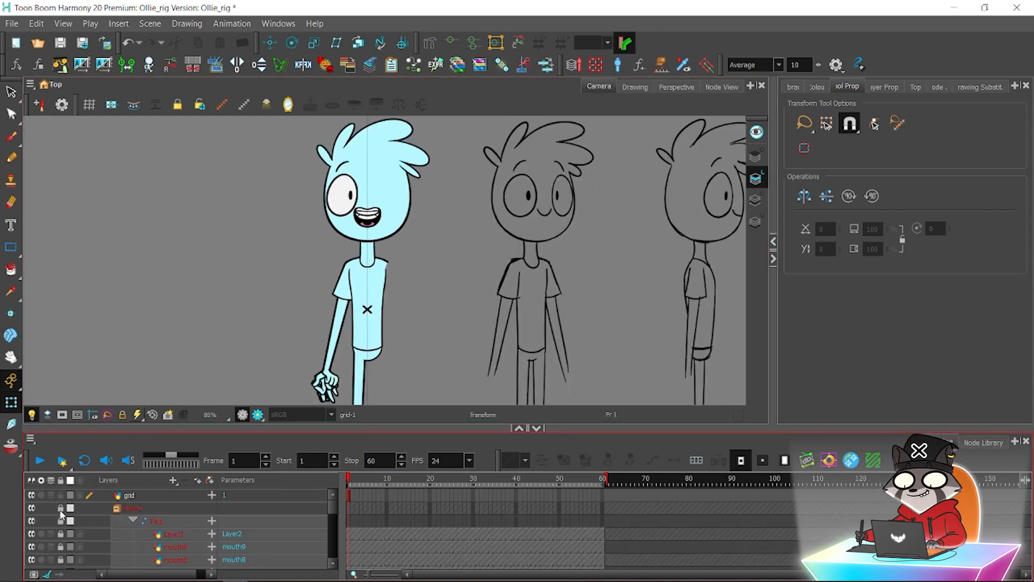
click(110, 509)
click(117, 508)
click(60, 509)
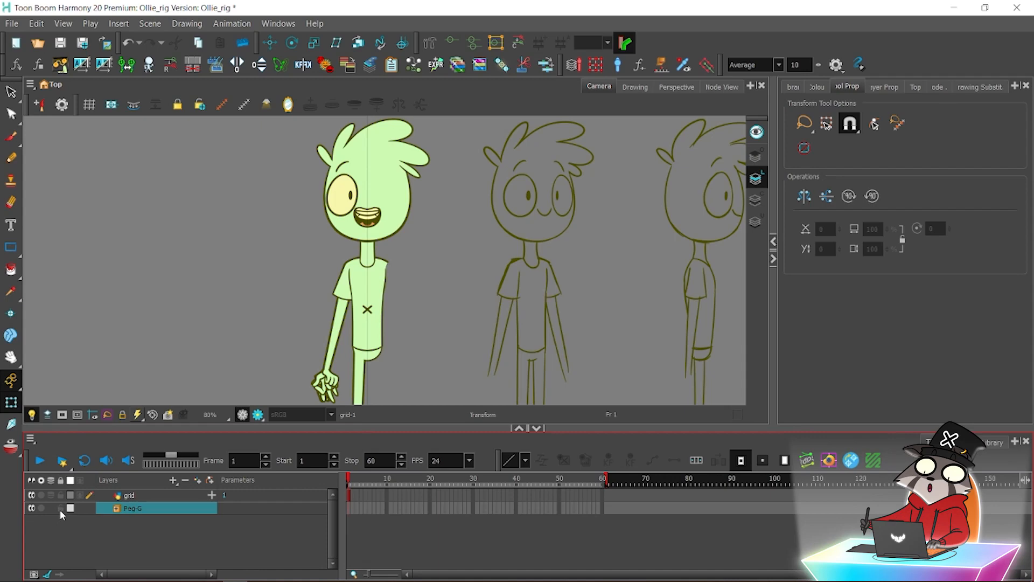
click(118, 509)
Try to move the first character's hand drawing with the Transform tool, and undo the move.
scroll(301, 342, up, 4)
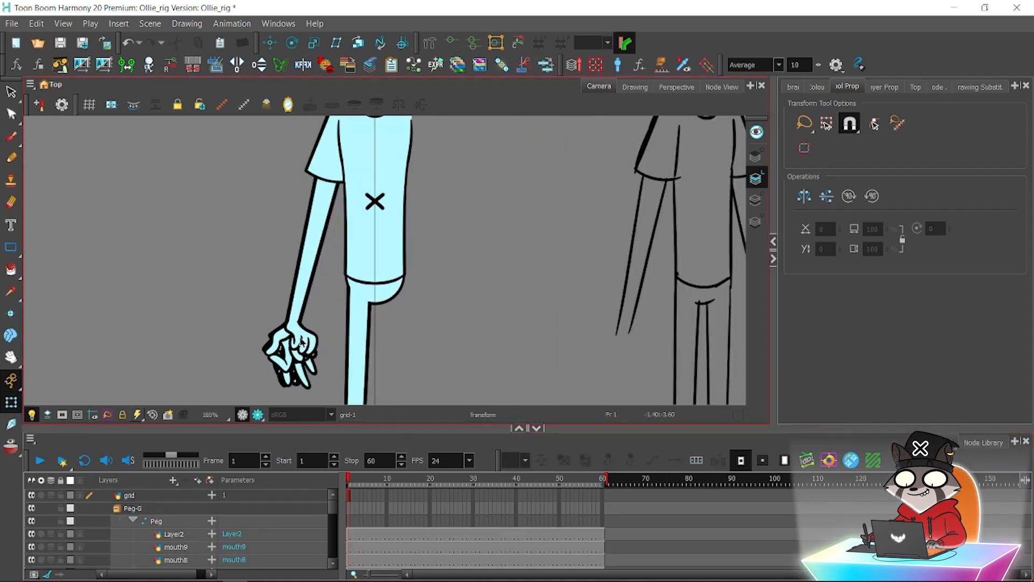
click(301, 338)
drag(301, 339, 327, 324)
key(ctrl+z)
key(1)
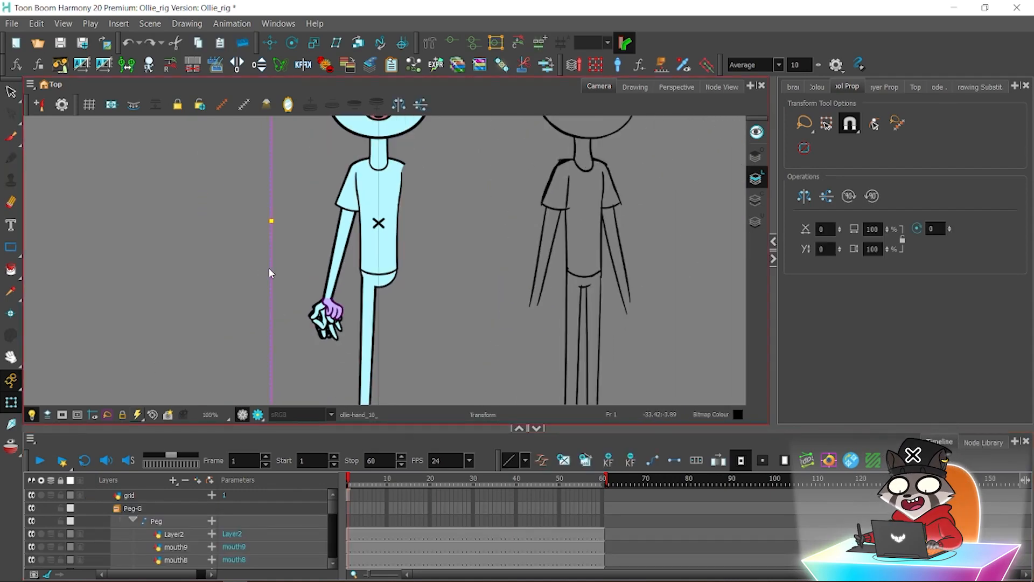
Select the X drawing of Layer2 on the first character's shirt with the Select tool.
scroll(420, 211, down, 2)
scroll(515, 195, down, 1)
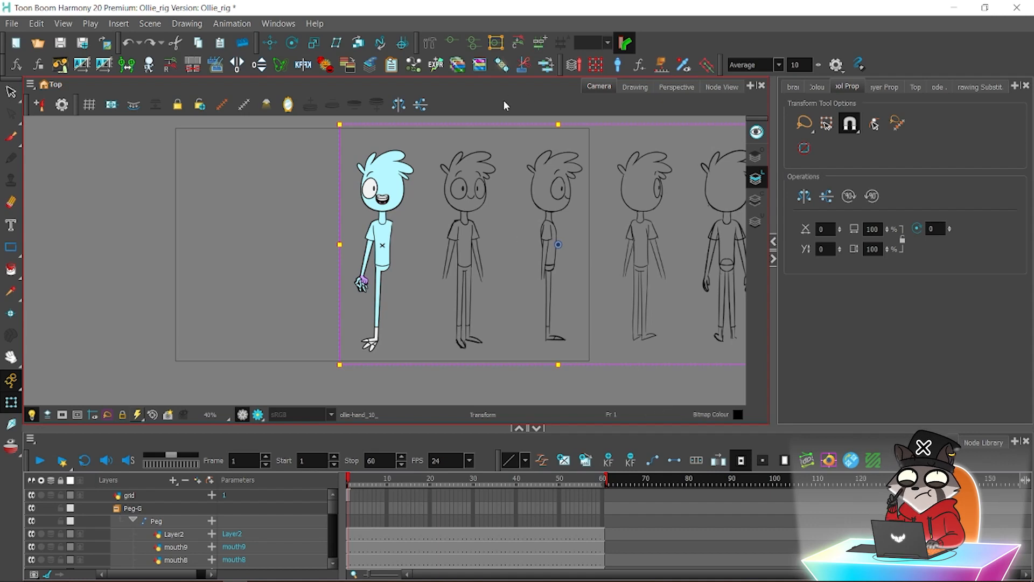
scroll(388, 197, down, 1)
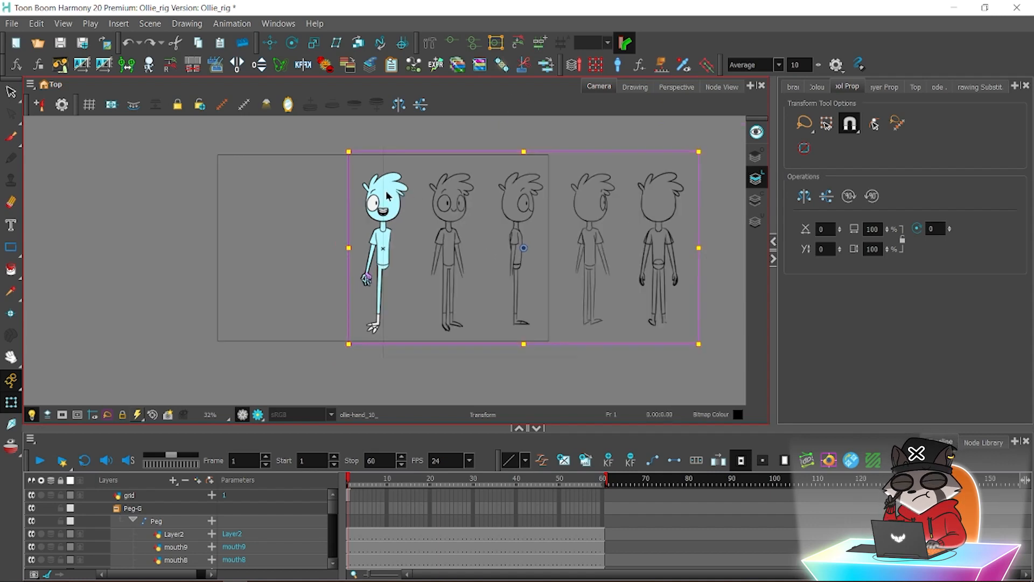
click(185, 534)
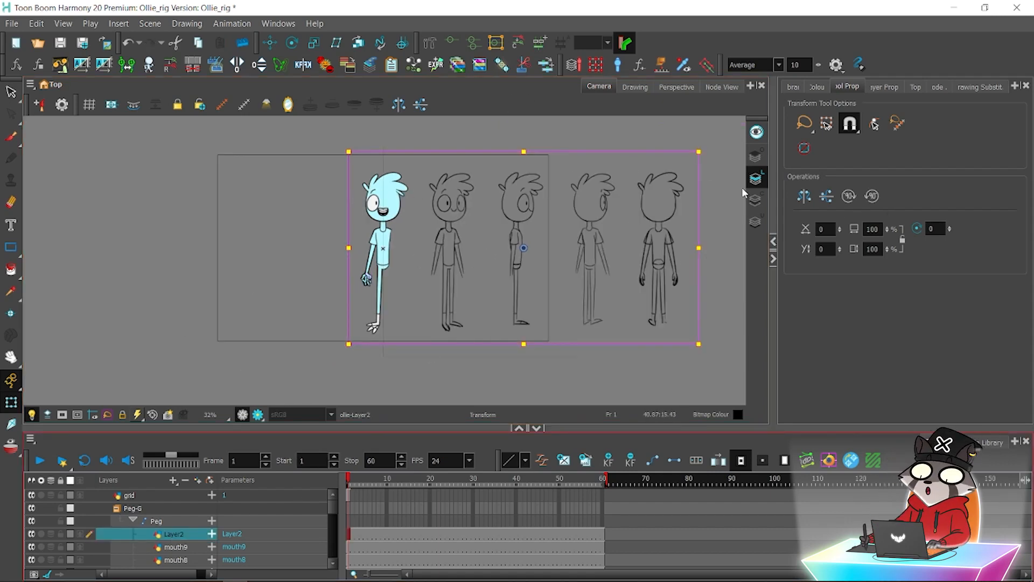
click(10, 92)
drag(446, 264, 458, 277)
key(2)
key(2)
key(2)
key(2)
key(2)
key(2)
key(2)
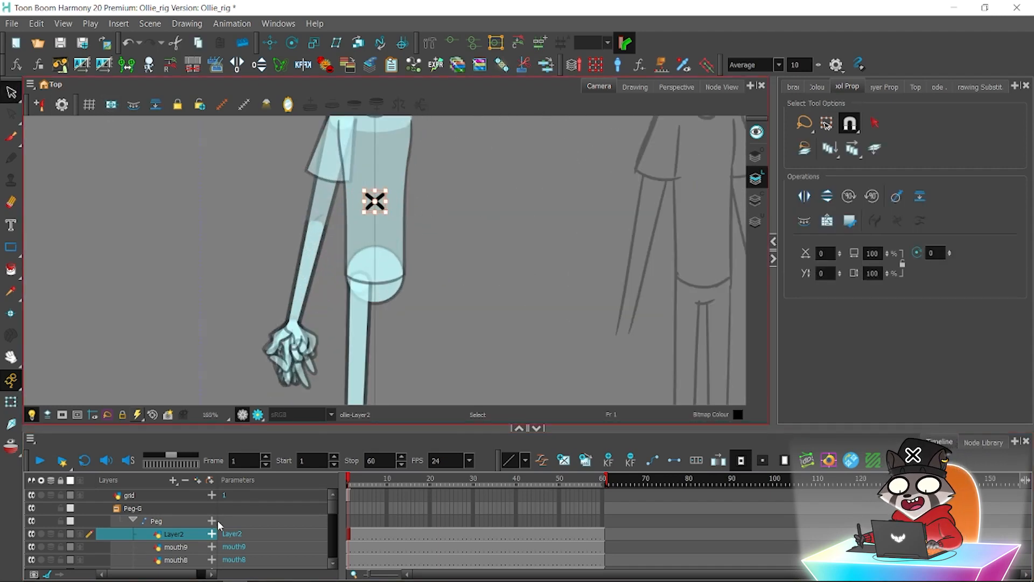
Make Colour Art active and select the drawings of all layers with the Select tool.
click(757, 202)
key(1)
key(1)
key(1)
key(1)
key(1)
key(1)
key(1)
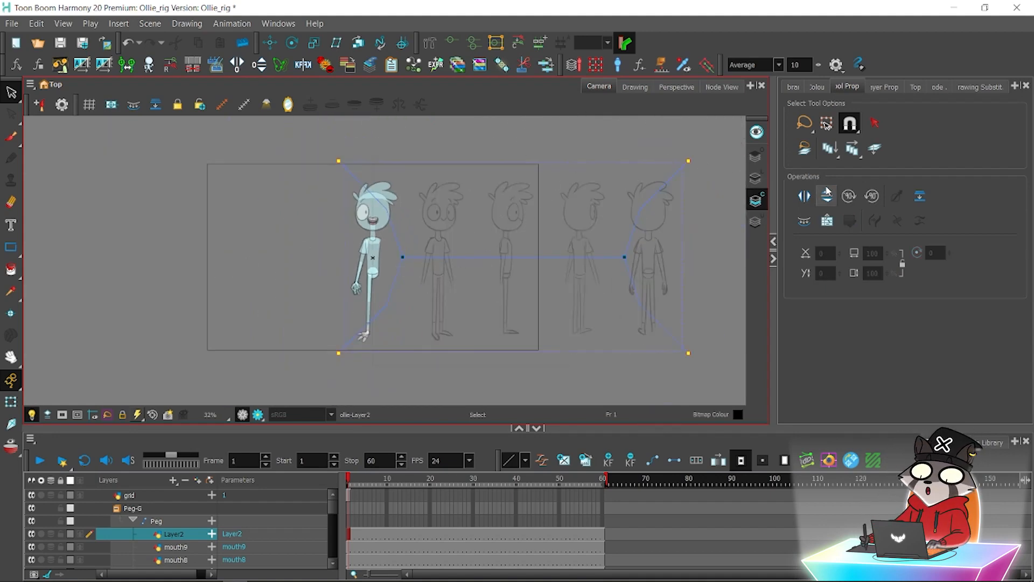
click(829, 150)
mouse_move(714, 157)
mouse_down()
mouse_move(77, 423)
mouse_move(385, 83)
mouse_up()
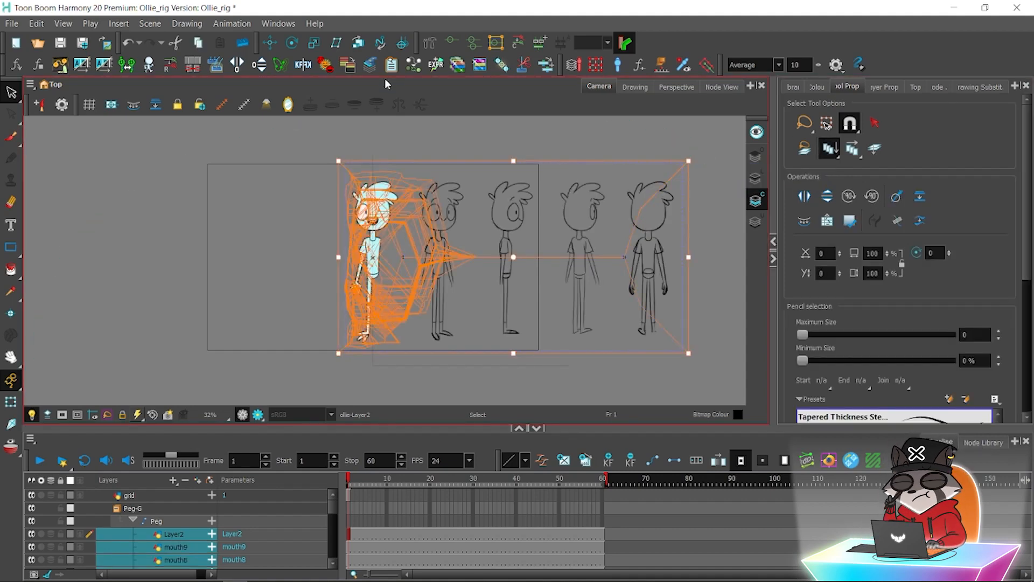
Clear the selection, then select the X drawing of Layer2 with the Transform tool.
key(Escape)
click(11, 402)
click(213, 328)
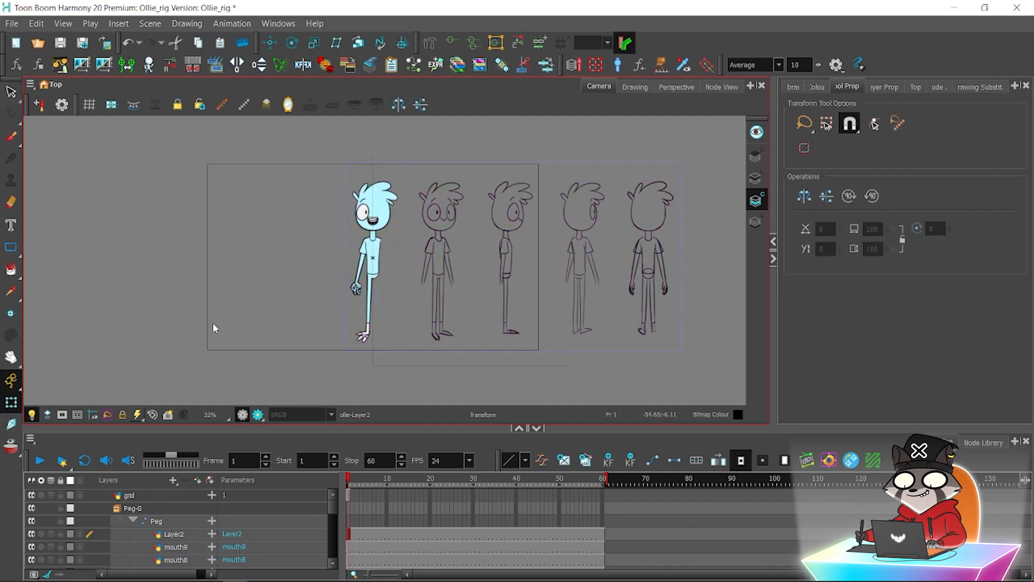
click(174, 535)
scroll(315, 244, up, 7)
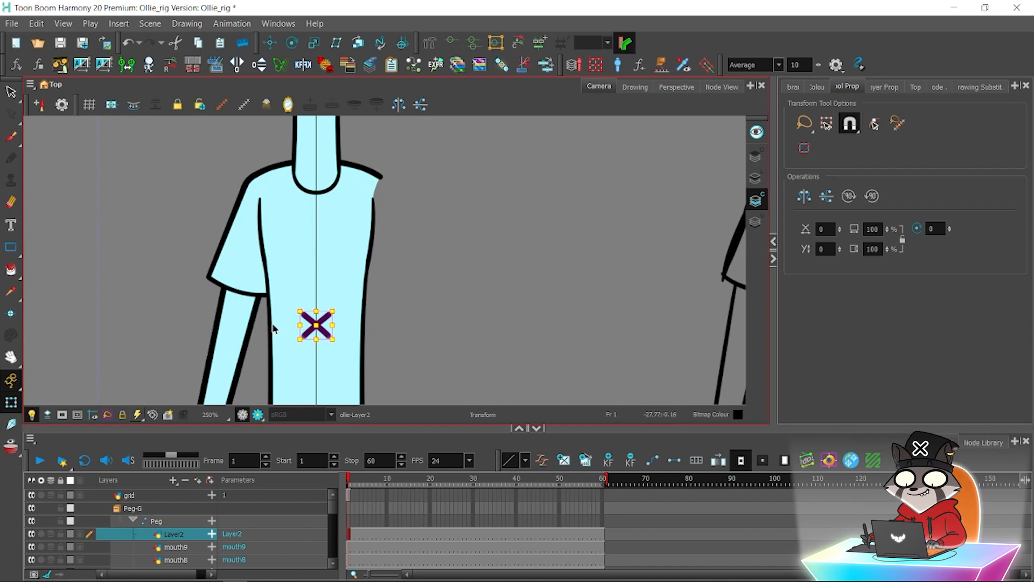
Delete the layers mouth2 to mouth9, keeping only the mouth layer.
click(154, 416)
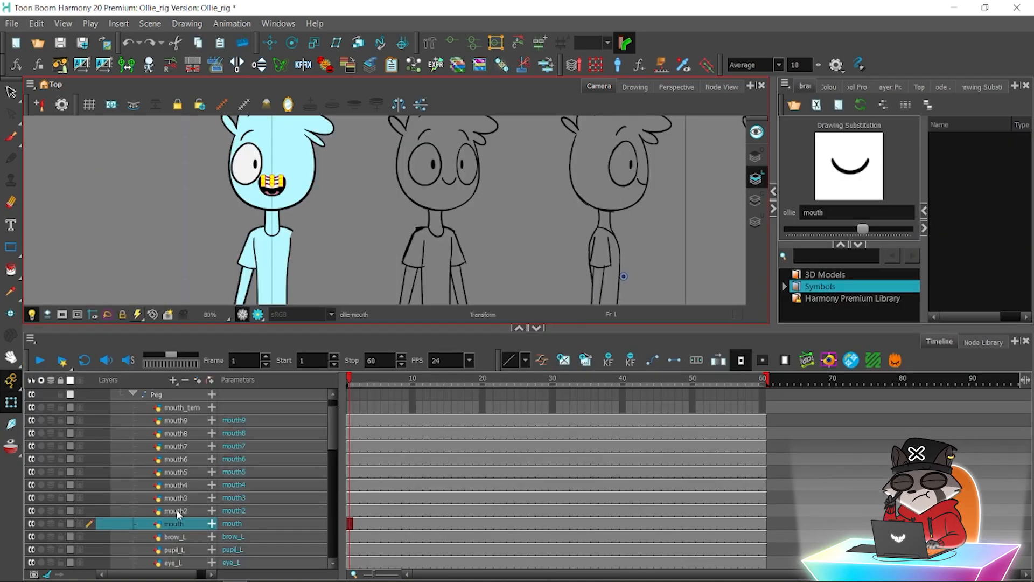
shift+click(187, 419)
click(185, 380)
On the mouth layer, substitute drawings mouth2 to mouth9 at frames 2 to 9, one per frame, and return to frame 1.
click(356, 421)
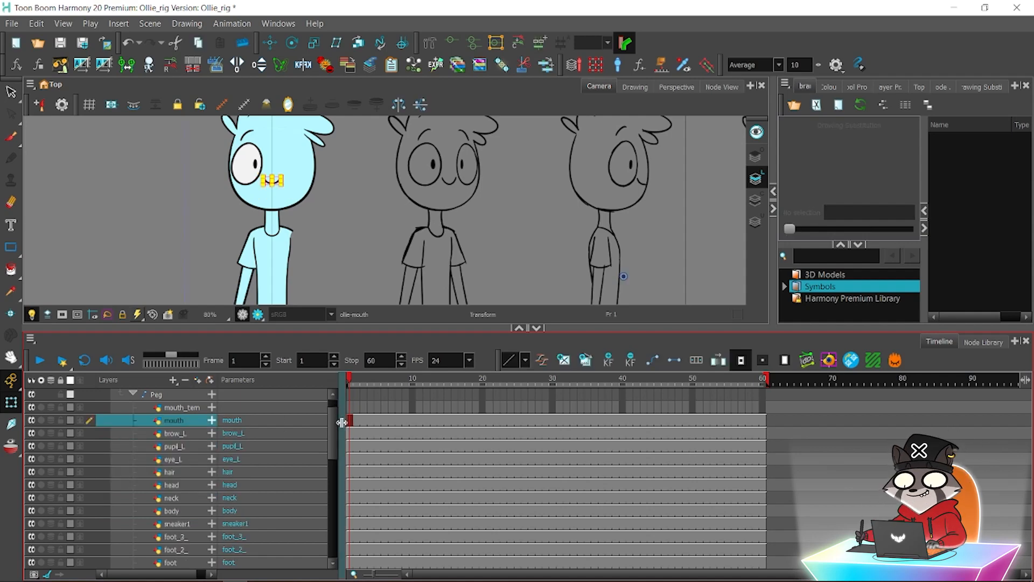
key(bracketright)
click(364, 422)
key(bracketright)
key(bracketright)
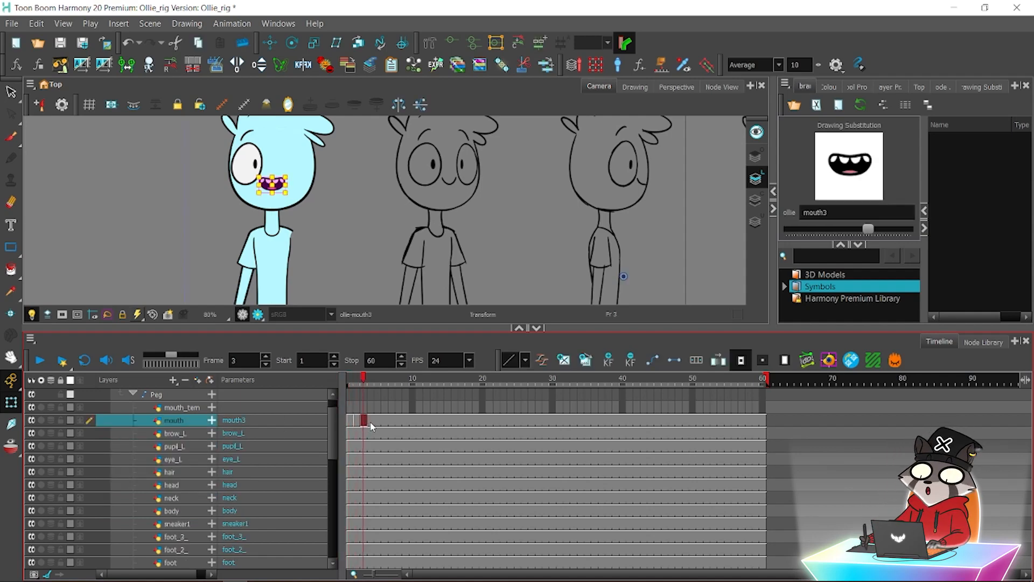
key(bracketleft)
click(371, 422)
key(bracketright)
click(378, 422)
click(385, 420)
key(bracketright)
key(bracketright)
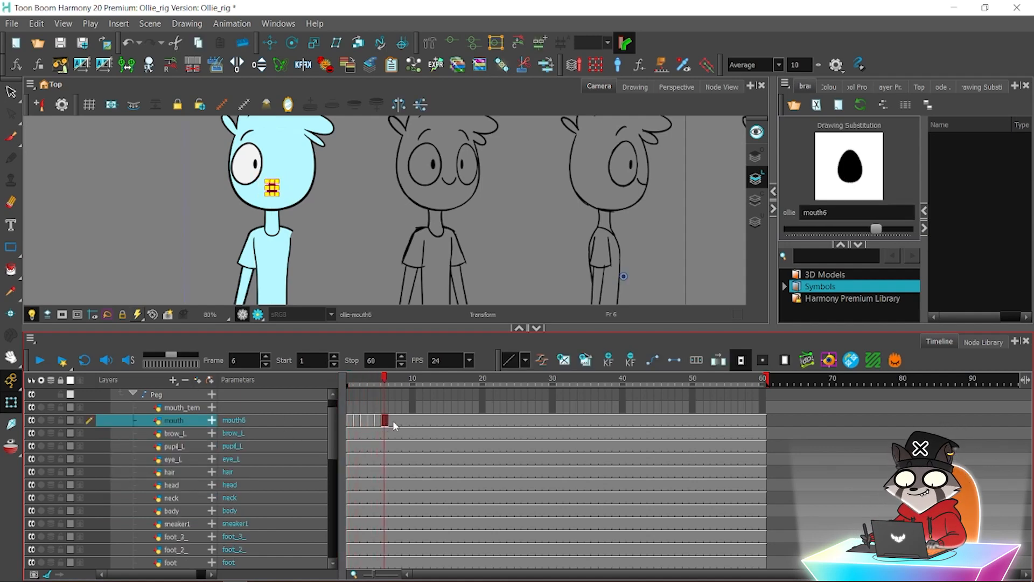
click(391, 420)
key(bracketright)
click(399, 420)
key(bracketright)
click(405, 420)
key(bracketright)
click(413, 420)
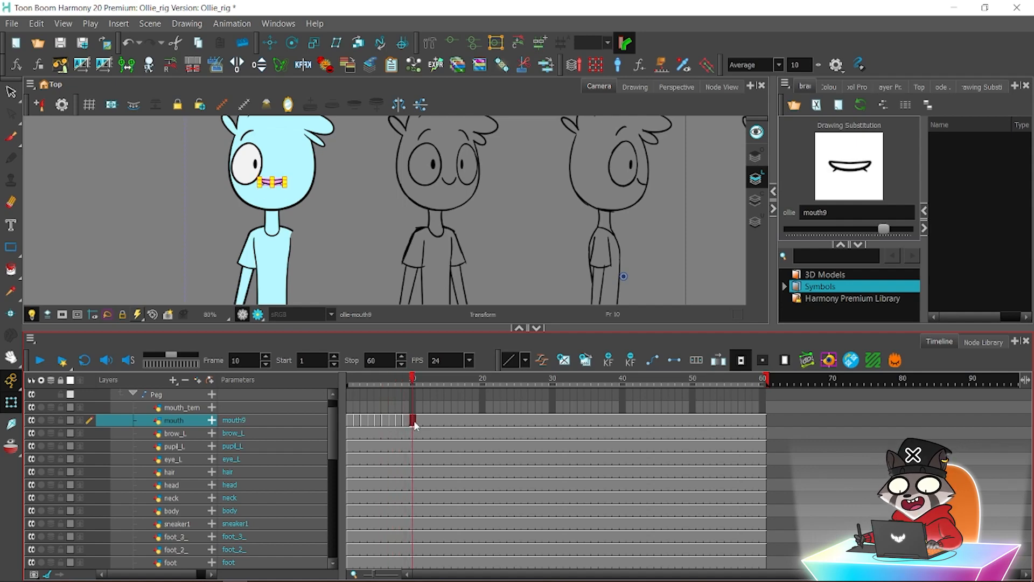
key(bracketright)
key(bracketleft)
click(125, 260)
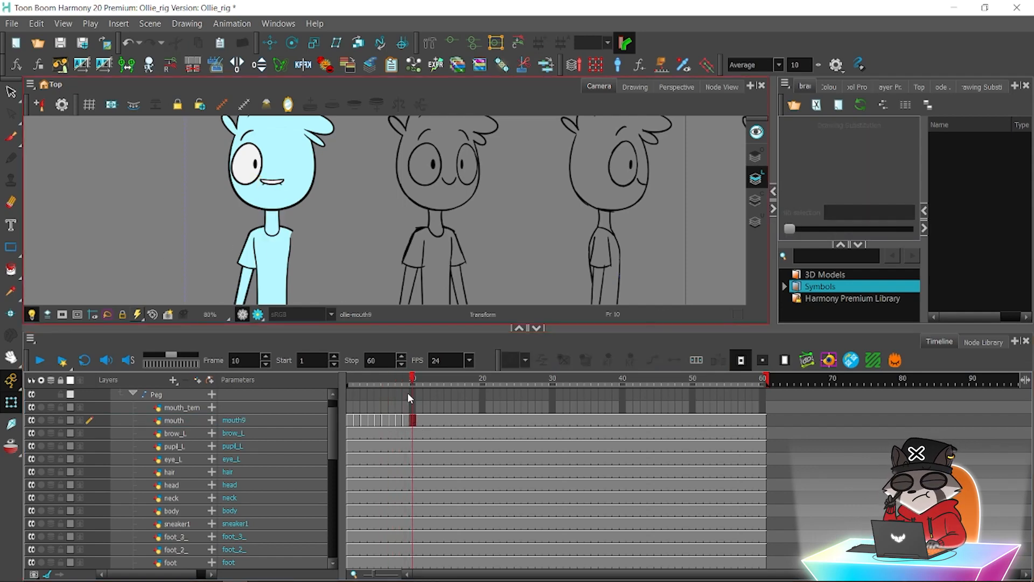
drag(412, 380, 350, 381)
Delete the layers hand_2_ to hand_10_, keeping only the hand layer.
scroll(320, 233, down, 5)
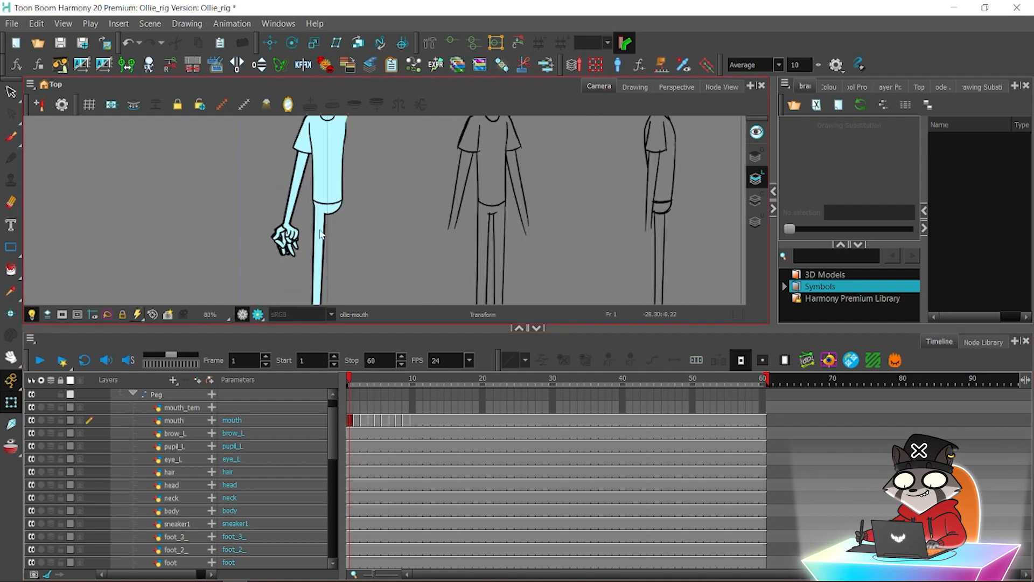
scroll(320, 447, down, 10)
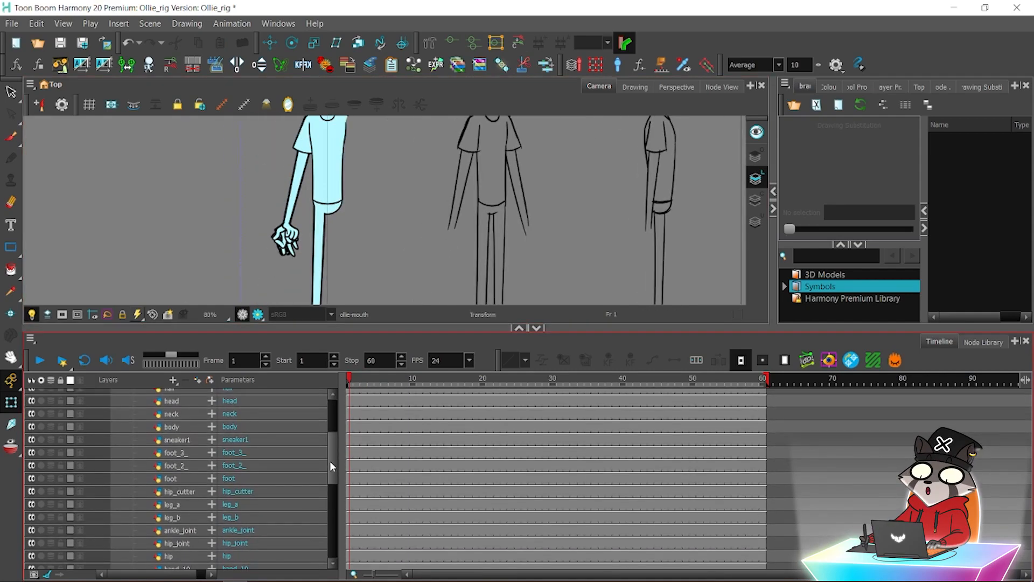
scroll(326, 502, down, 2)
click(172, 519)
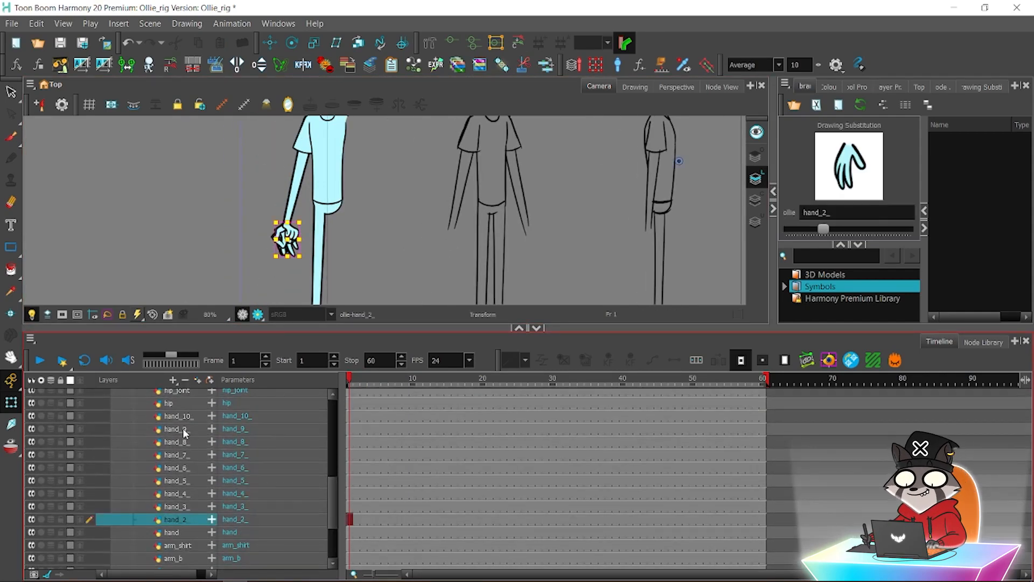
shift+click(183, 418)
click(185, 380)
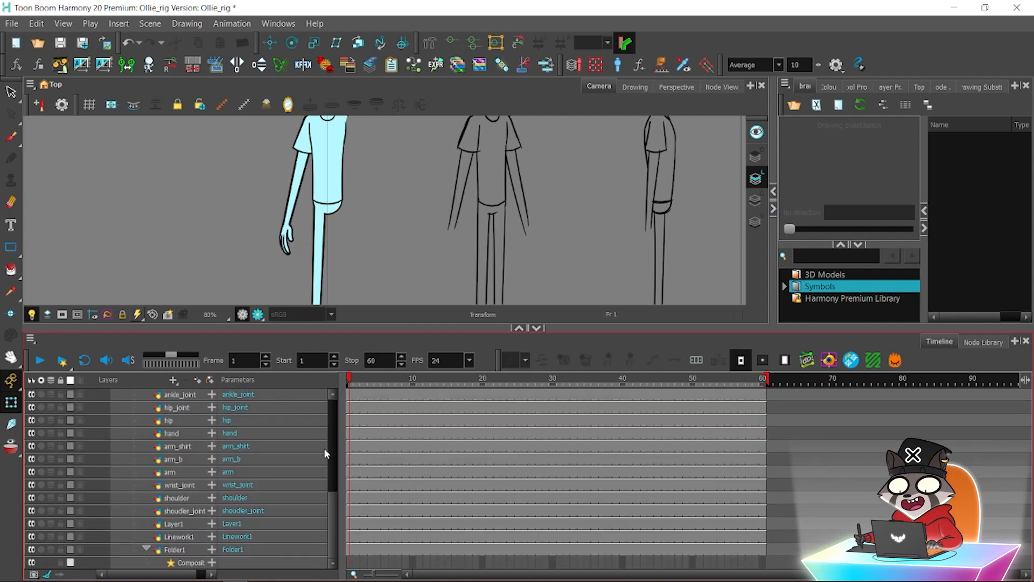
On the hand layer, substitute drawings hand_2_ to hand_10_ at frames 2 to 10, one per frame.
click(188, 423)
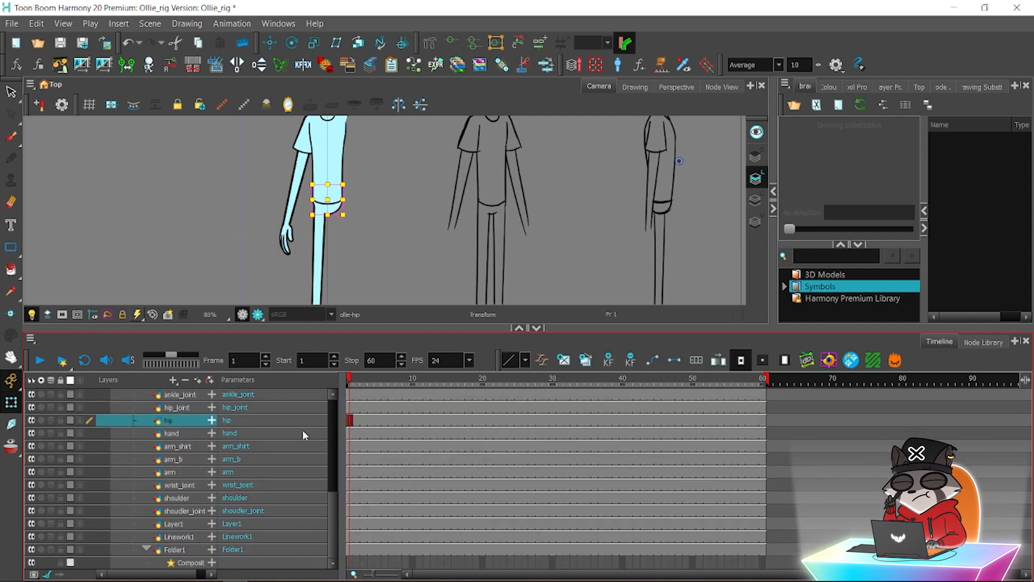
click(357, 433)
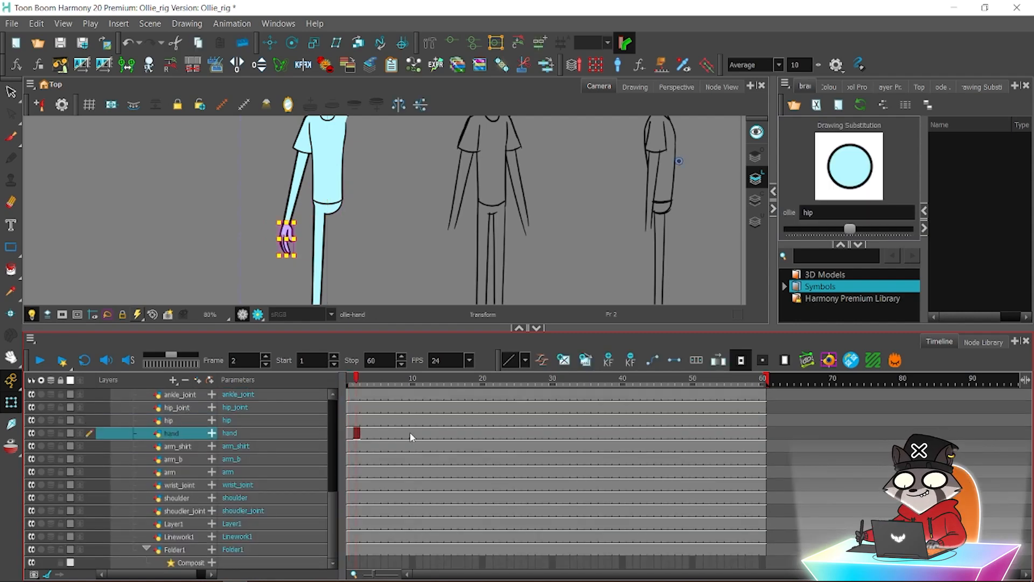
key(])
click(364, 433)
key(])
click(371, 434)
key(])
click(378, 434)
key(])
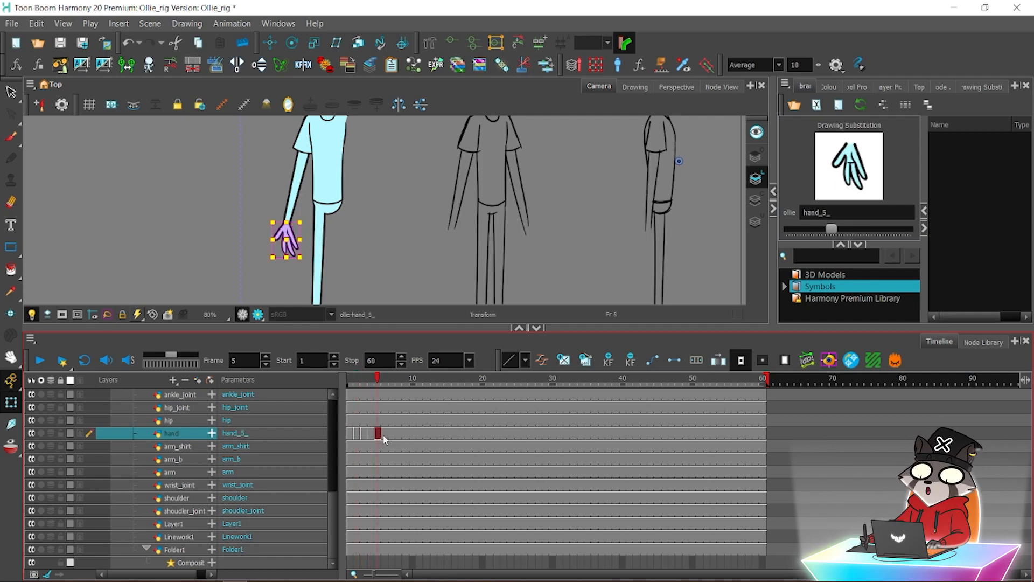
click(385, 434)
key(equal)
click(391, 434)
key(equal)
click(398, 434)
key(equal)
click(406, 434)
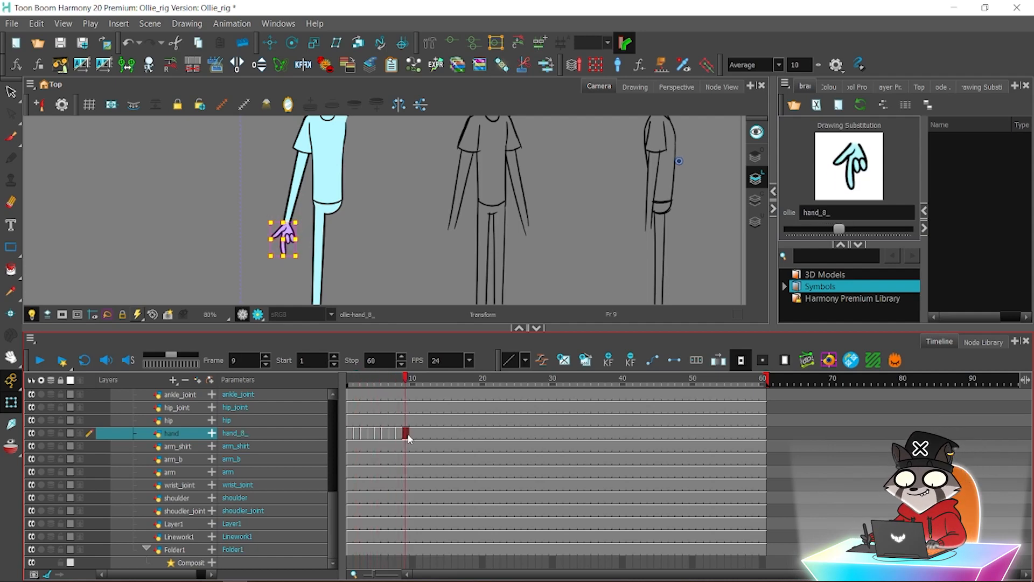
key(equal)
click(413, 433)
key(equal)
click(420, 434)
key(equal)
key(minus)
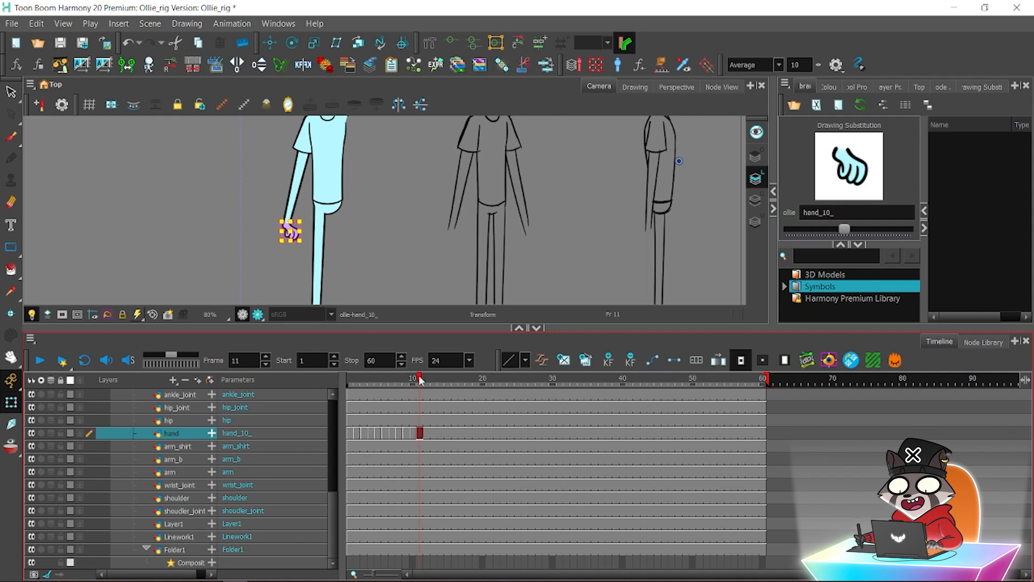
Deselect the hand drawing, return to frame 1 and enlarge the Camera view.
click(377, 217)
drag(376, 218, 455, 176)
key(2)
key(2)
key(2)
key(2)
mouse_move(357, 379)
mouse_down()
mouse_move(344, 377)
mouse_move(413, 390)
mouse_move(349, 387)
mouse_move(378, 431)
mouse_up()
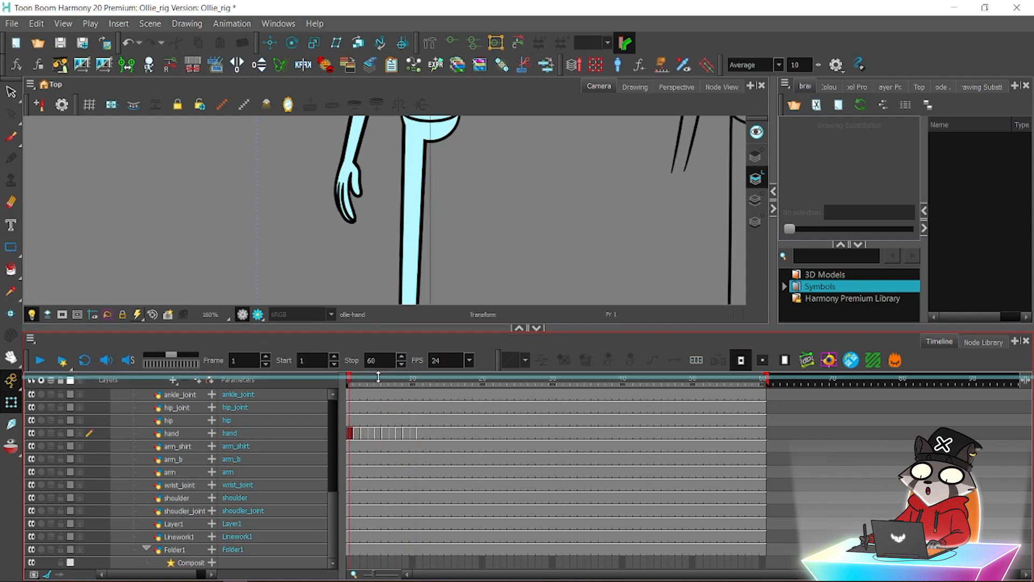
key(1)
key(1)
key(1)
key(1)
key(1)
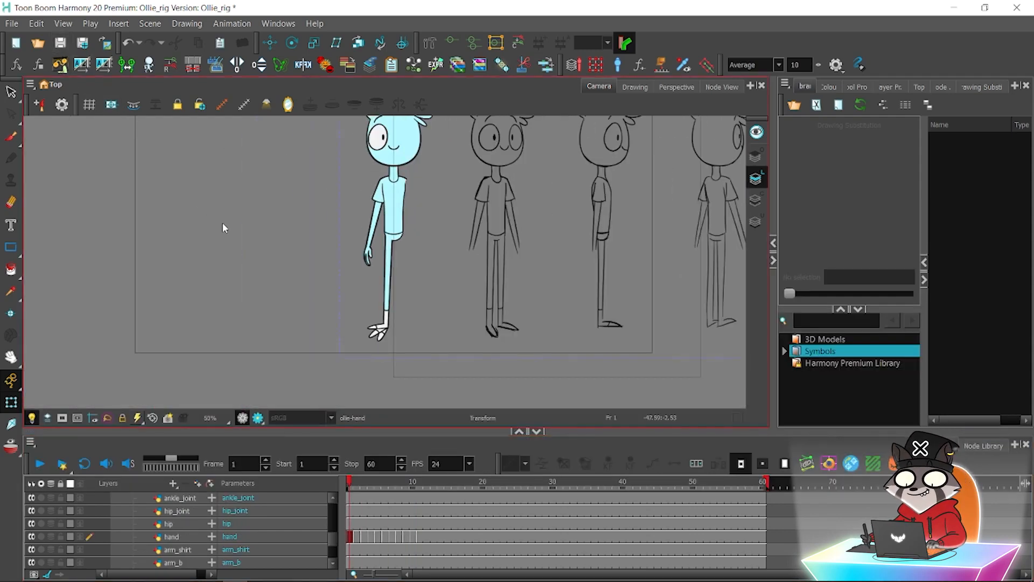
Collapse the Peg and Peg-G groups in the layer list and lock Peg-G.
scroll(378, 162, up, 5)
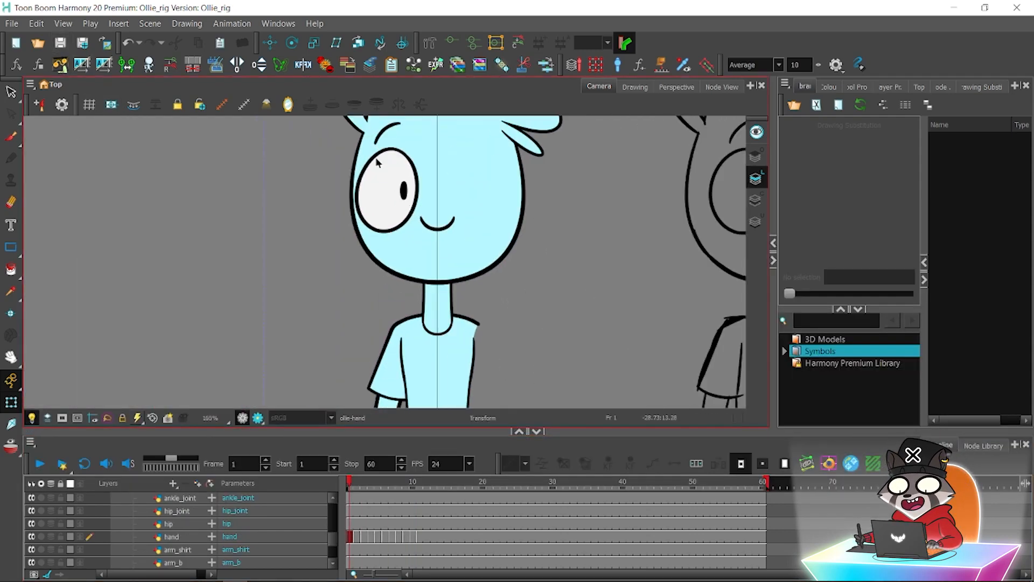
drag(389, 177, 345, 242)
drag(308, 428, 308, 384)
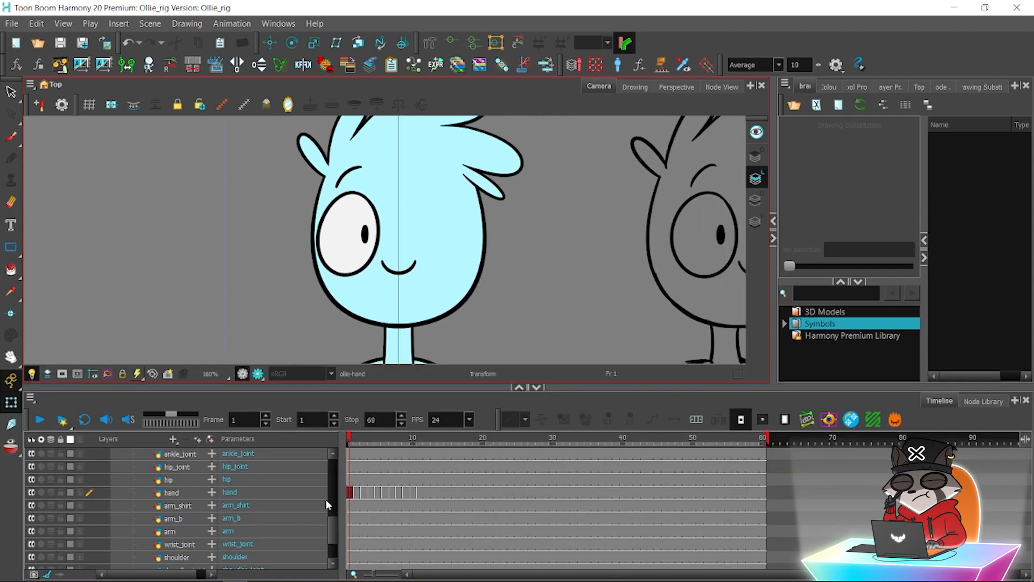
drag(332, 506, 331, 453)
click(130, 480)
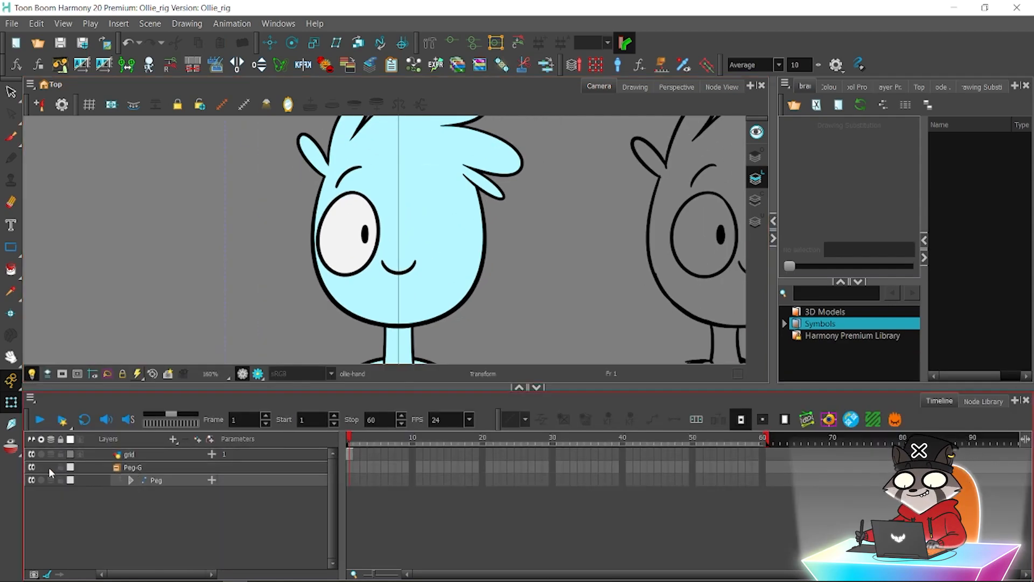
key(Delete)
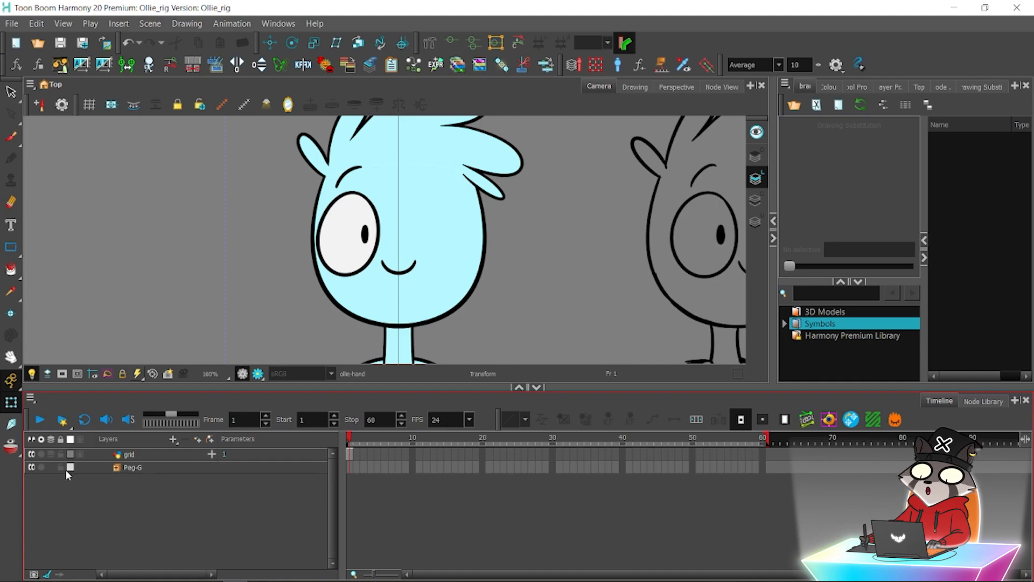
Add a drawing layer named eye above Peg-G and save the scene.
click(157, 466)
click(173, 438)
click(197, 472)
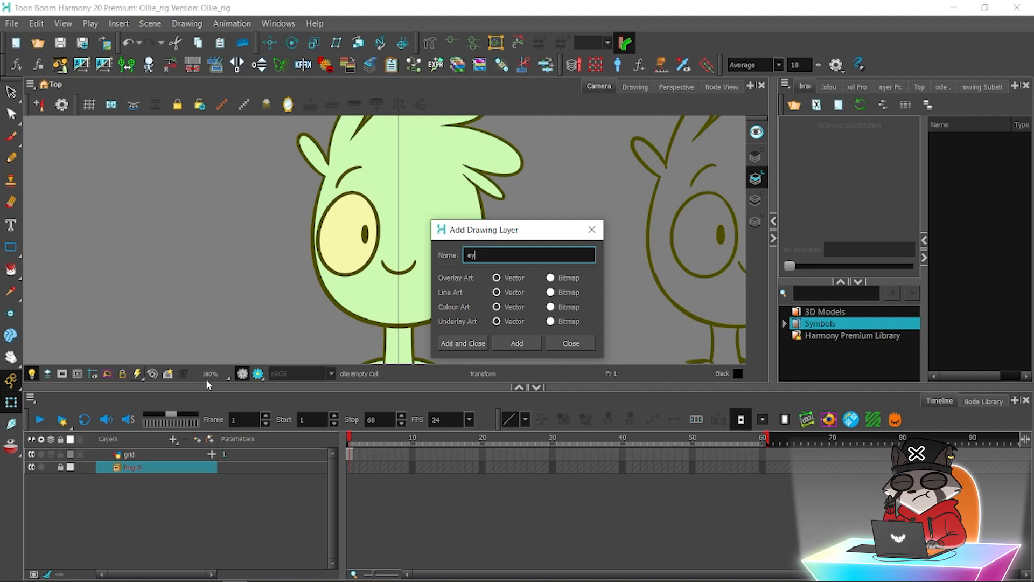
click(462, 343)
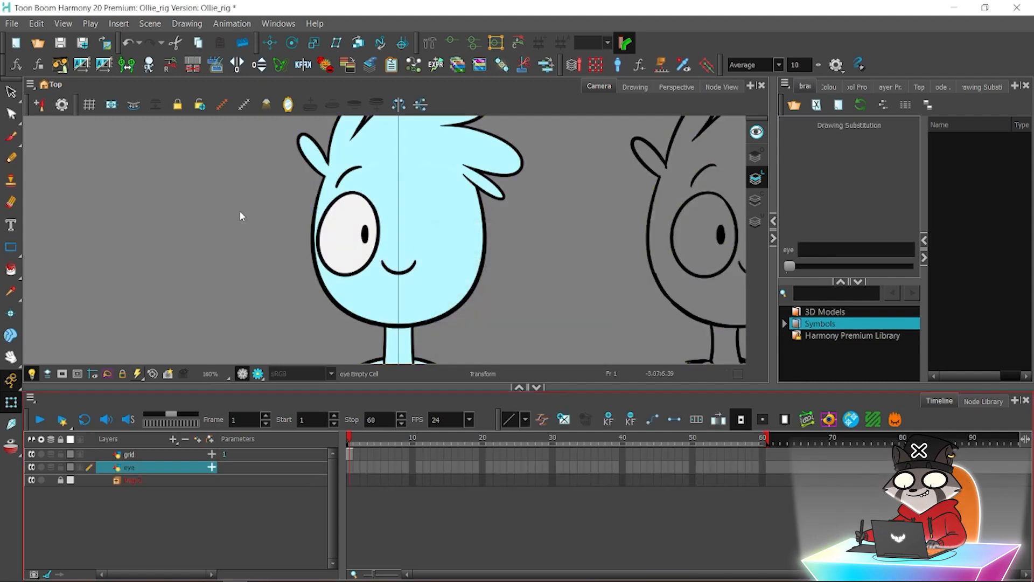
click(59, 44)
Activate the Polyline tool for tracing the character's eye on the eye layer.
click(11, 248)
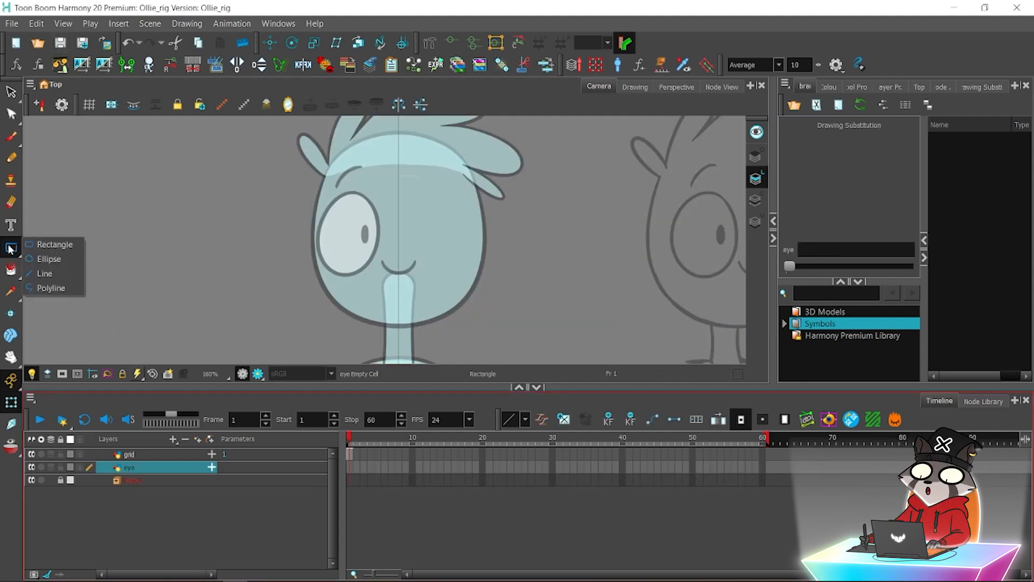
click(48, 288)
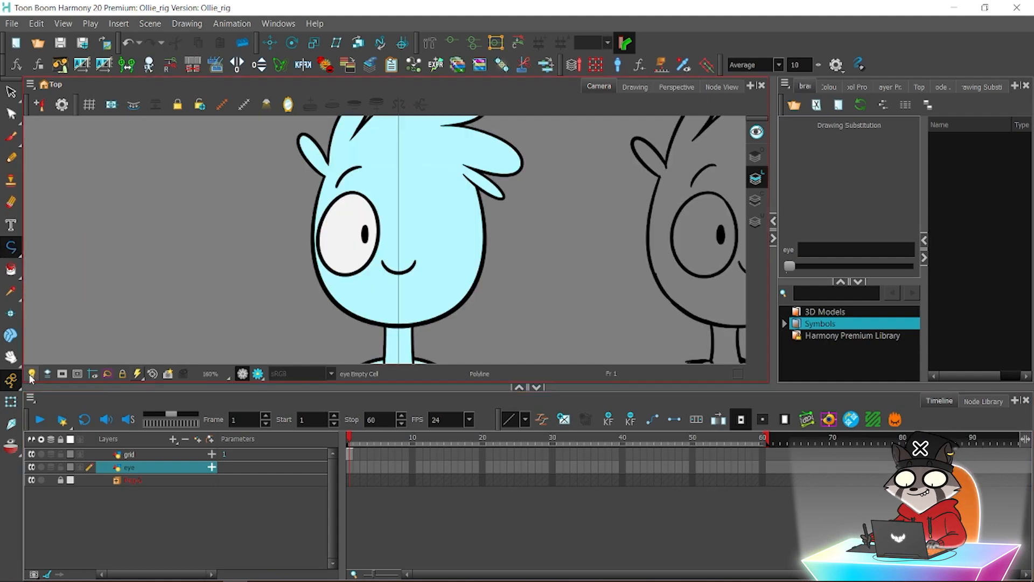
drag(181, 234, 189, 233)
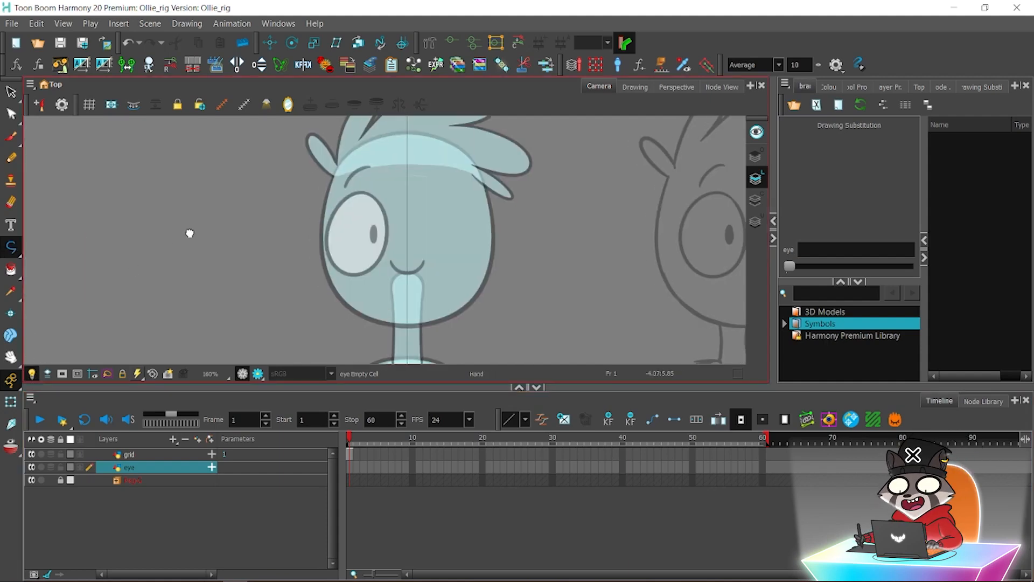
key(2)
key(2)
key(2)
drag(169, 186, 178, 183)
key(2)
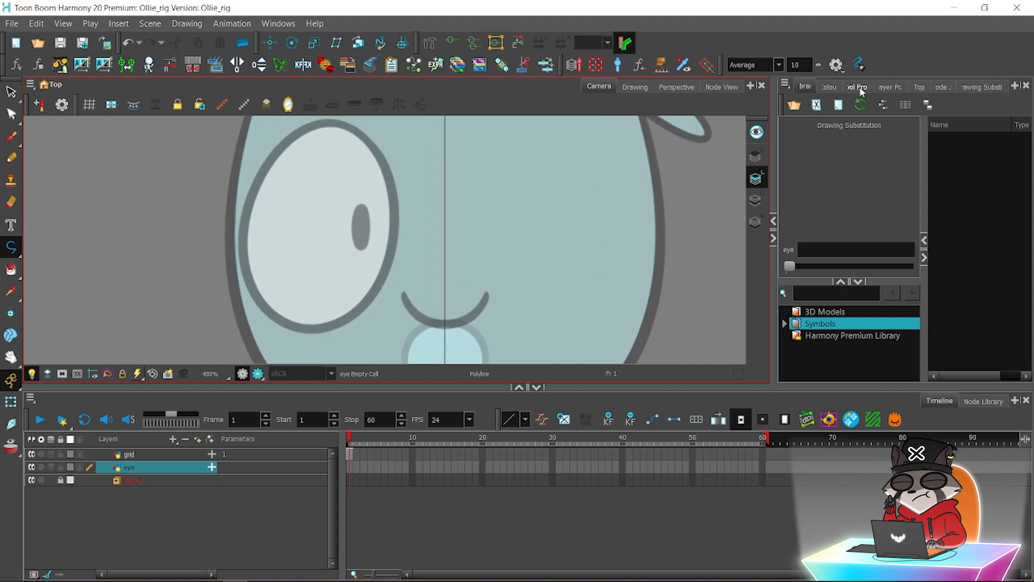
Rename the Ollie_rig scene palette as Ollie.
click(841, 87)
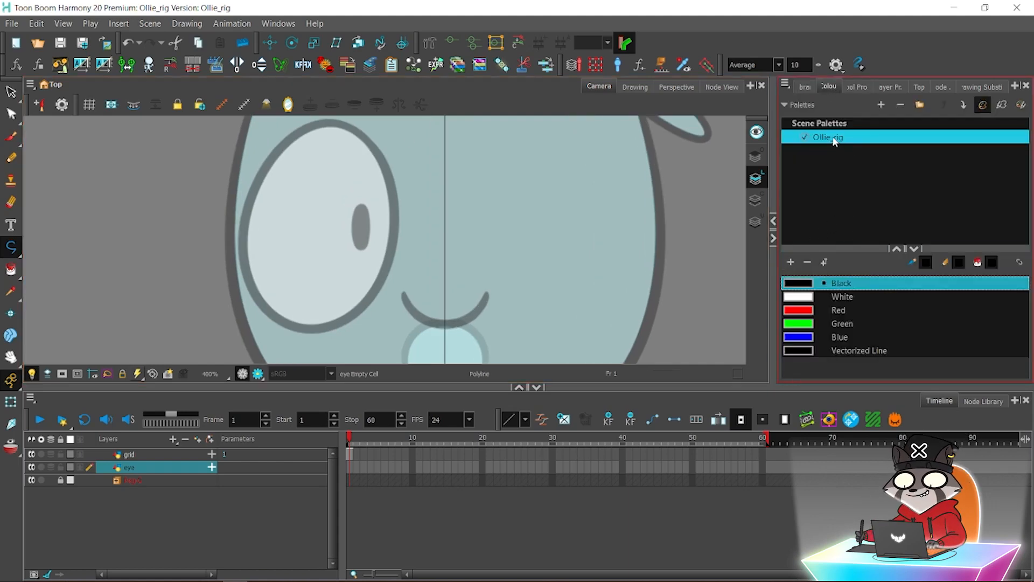
right_click(845, 141)
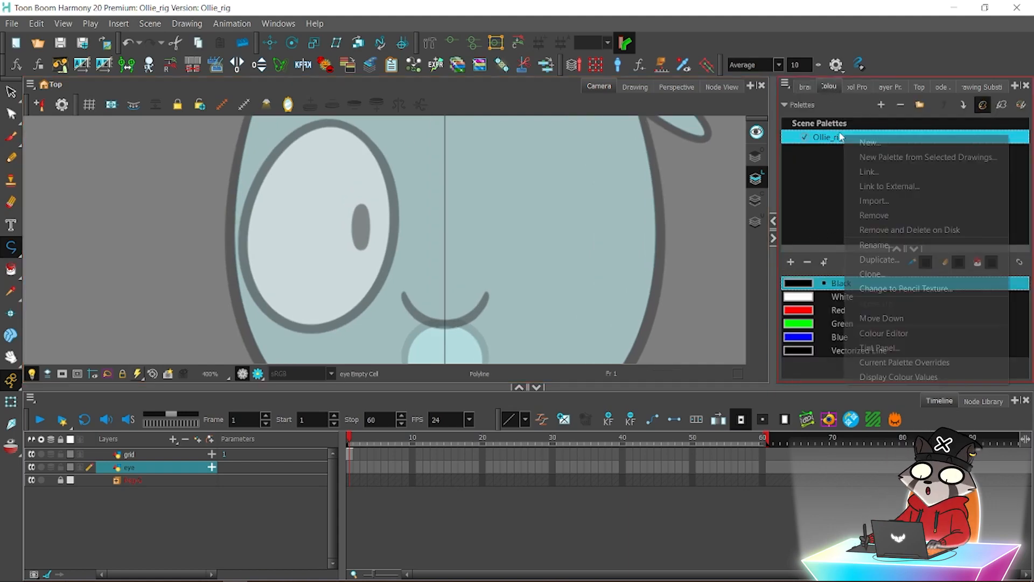
click(878, 244)
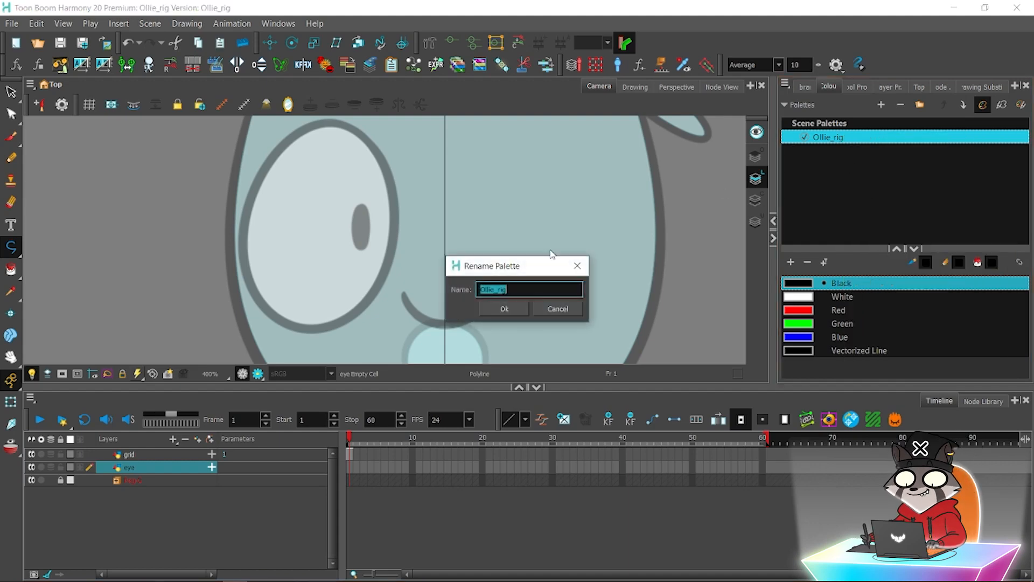
key(BackSpace)
key(BackSpace)
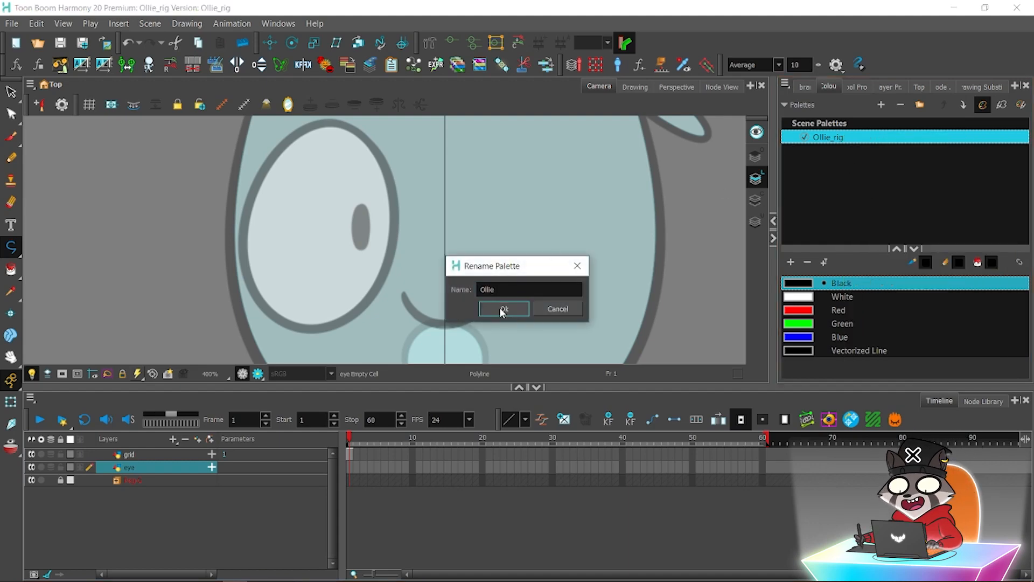
click(505, 309)
Delete the Red, Green, Blue and Vectorized Line swatches from the Ollie palette.
click(800, 311)
click(807, 264)
click(807, 263)
click(807, 263)
click(806, 263)
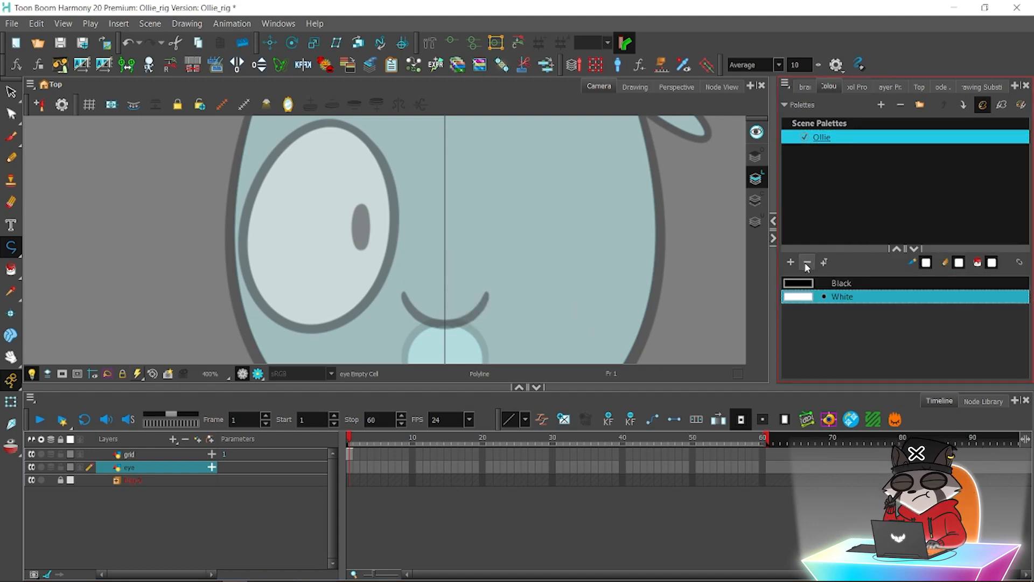
Make Black the current drawing colour for the Polyline tool.
click(815, 283)
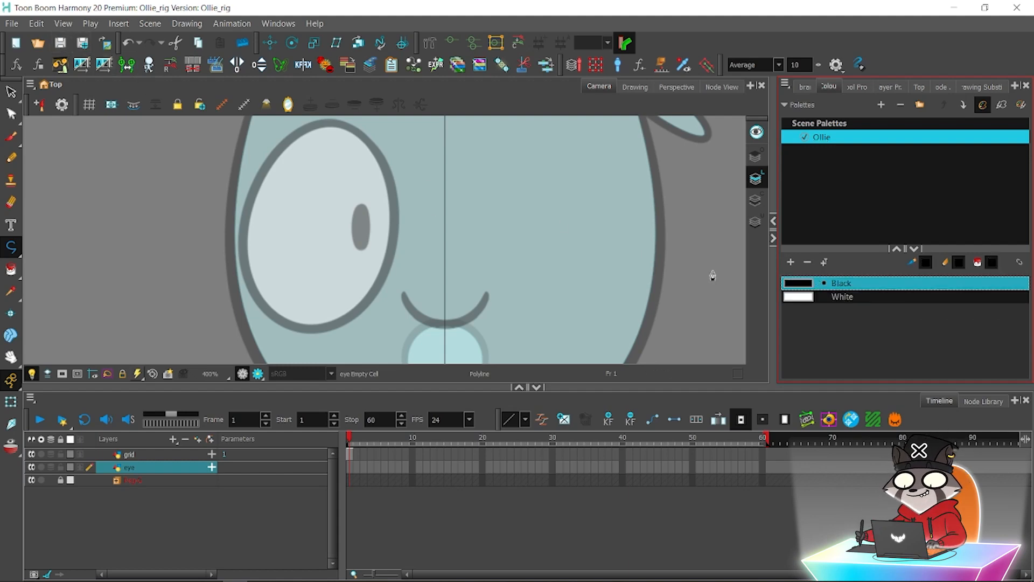
click(17, 251)
click(42, 286)
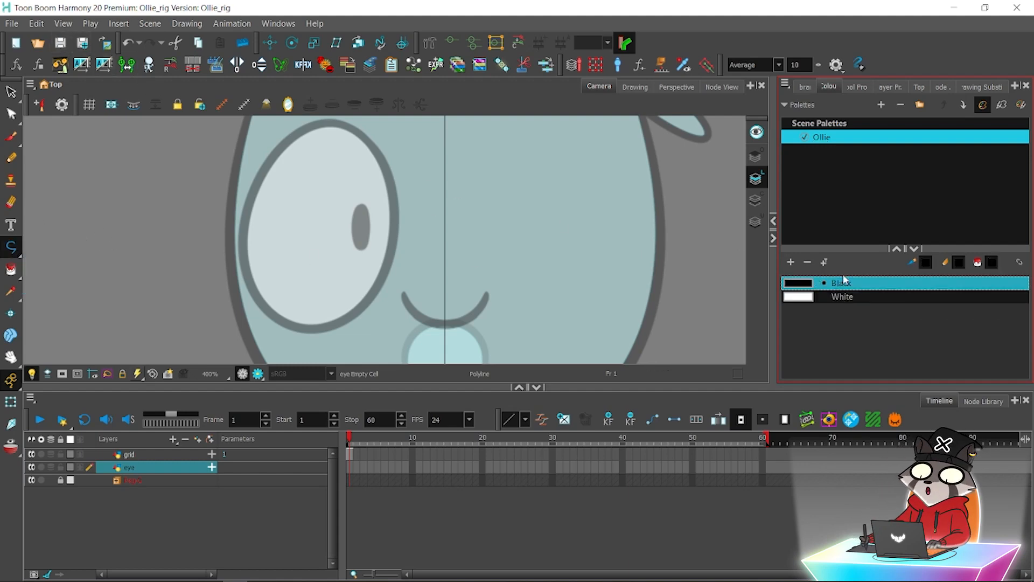
click(330, 124)
drag(393, 241, 388, 303)
key(ctrl+z)
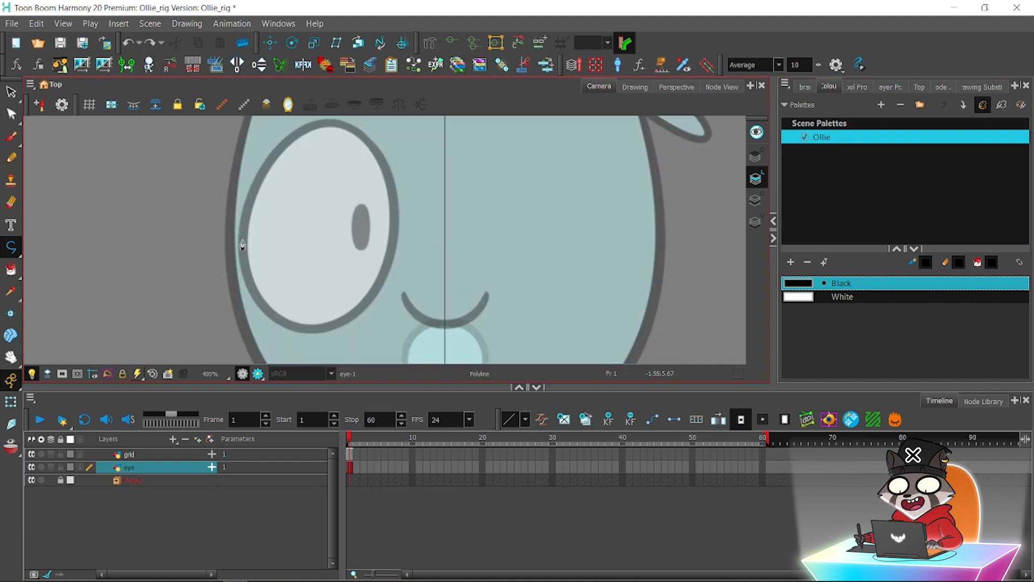
Trace the character's eye outline on the eye layer as a closed black polyline.
drag(332, 125, 392, 128)
drag(387, 272, 384, 280)
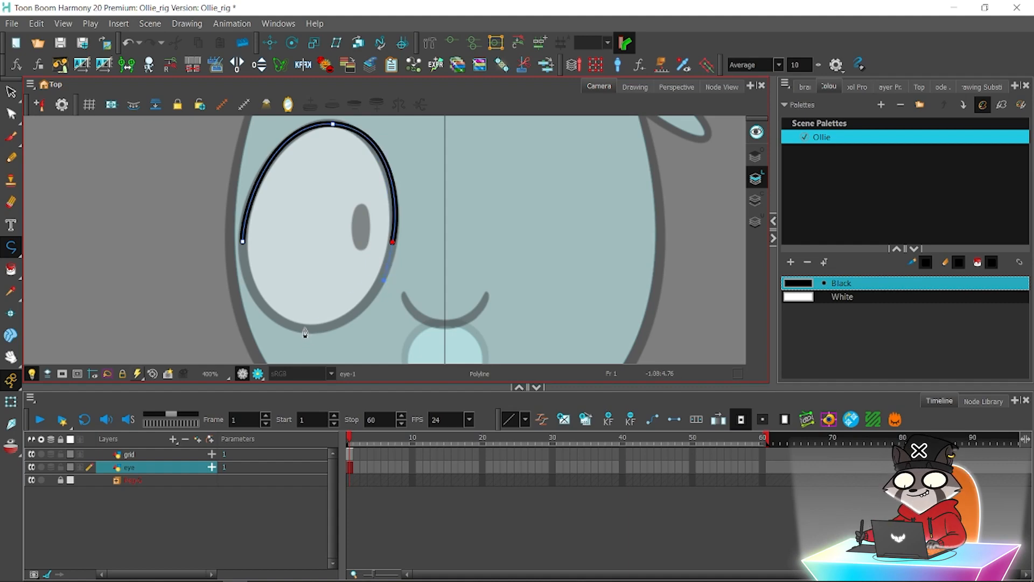
drag(267, 327, 257, 322)
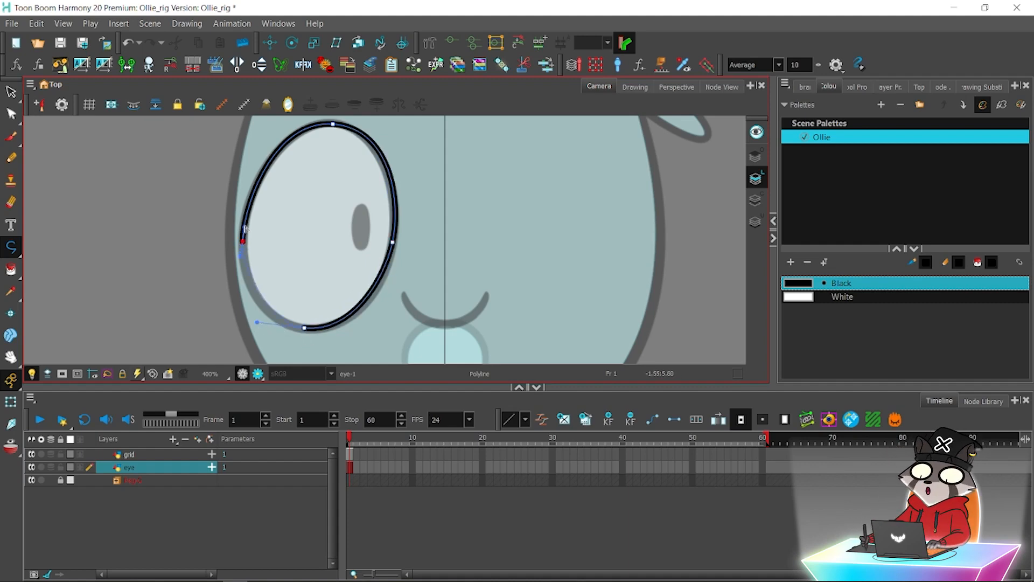
click(243, 241)
Adjust the curve handle on the eye outline's outer edge with the Contour Editor to match the reference, and deselect it.
click(11, 114)
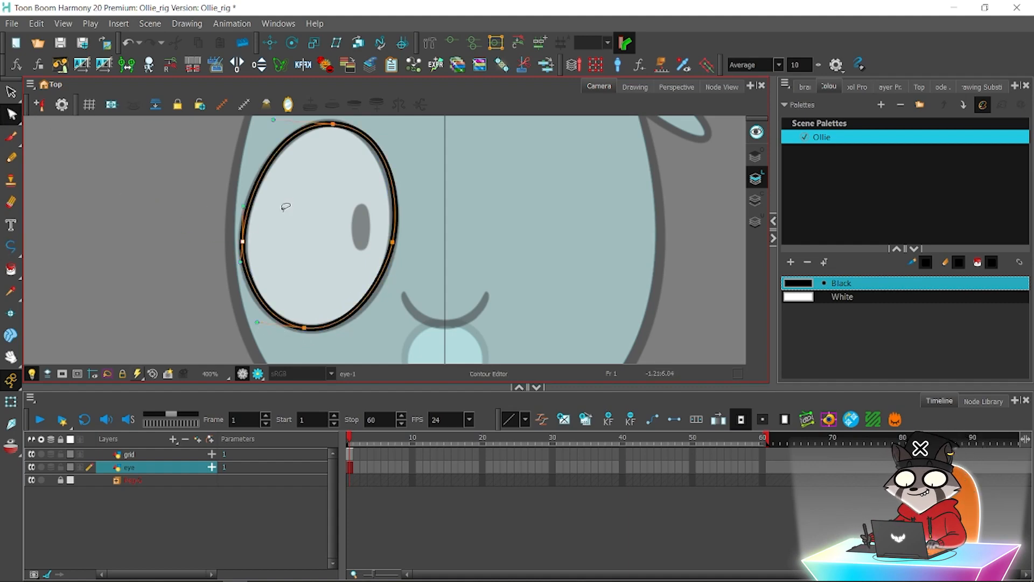
click(856, 87)
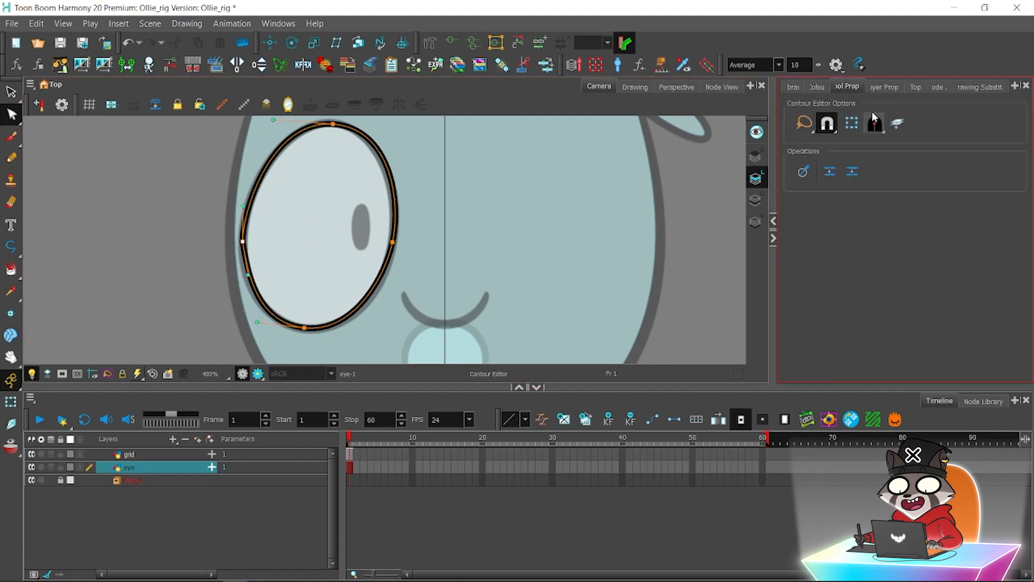
mouse_move(248, 274)
mouse_down()
mouse_move(232, 280)
mouse_move(241, 278)
mouse_up()
click(205, 202)
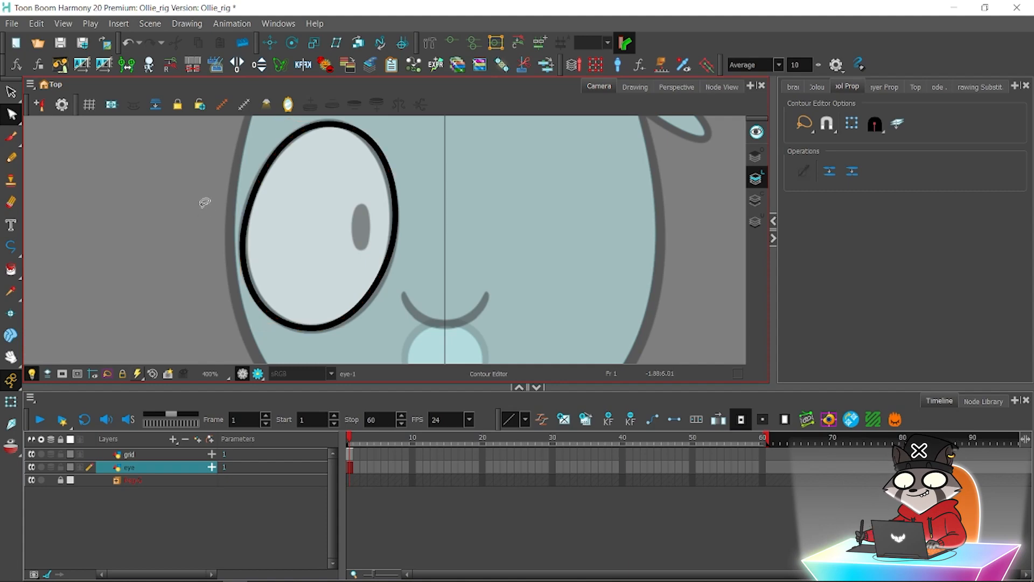
Switch off the Select tool's multi-layer selection option and clear the combined selection of the eye and grid drawings.
drag(380, 233, 381, 214)
key(alt+s)
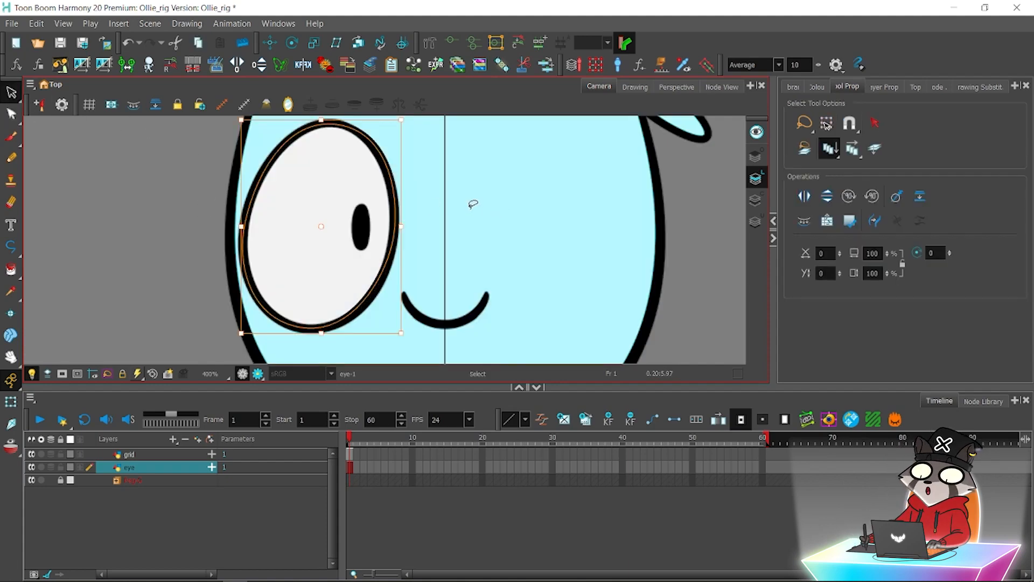
mouse_move(143, 259)
mouse_down()
mouse_move(445, 241)
mouse_move(482, 284)
mouse_move(509, 228)
mouse_up()
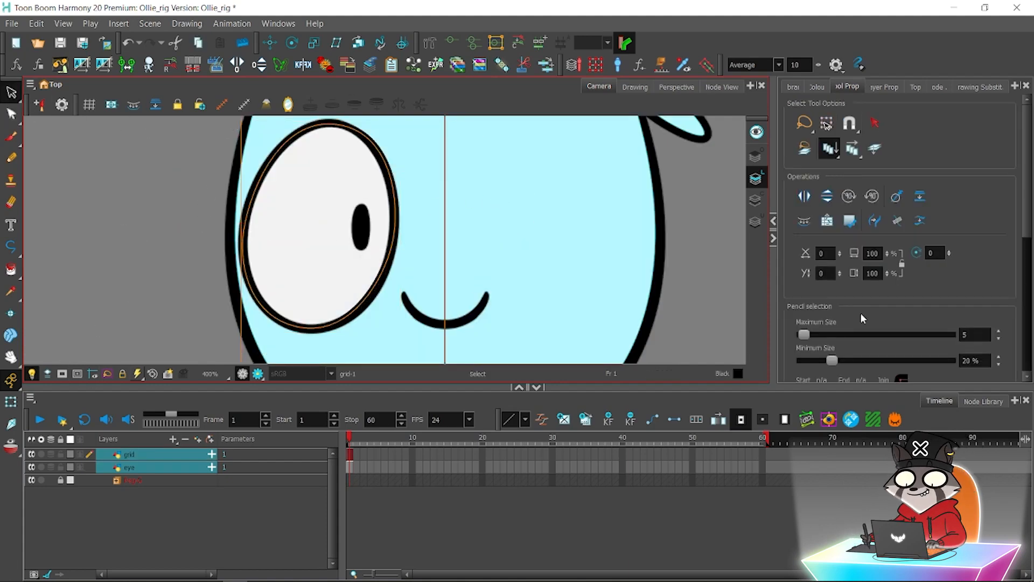
click(830, 149)
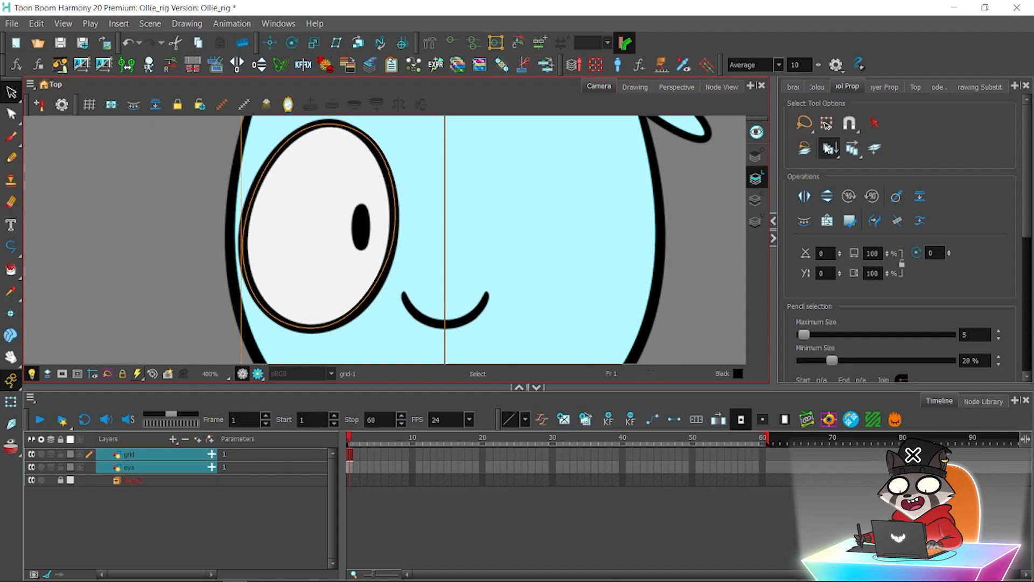
mouse_move(110, 213)
mouse_down()
mouse_move(135, 296)
mouse_move(485, 186)
mouse_up()
click(154, 326)
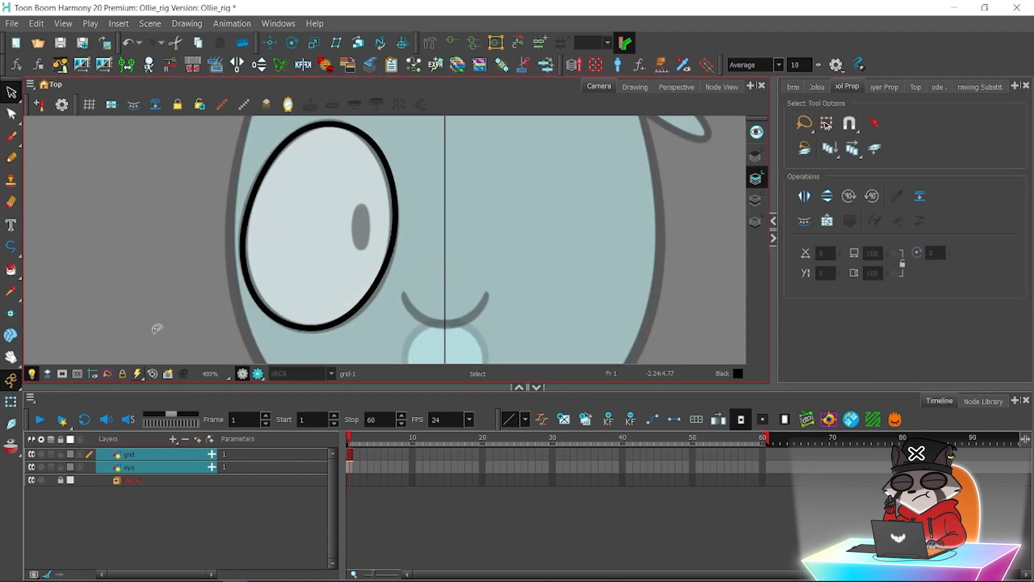
Select the outline on the eye layer alone and set its maximum pencil size to 10.
click(155, 479)
click(154, 455)
click(157, 468)
mouse_move(154, 203)
mouse_down()
mouse_move(192, 265)
mouse_move(224, 227)
mouse_up()
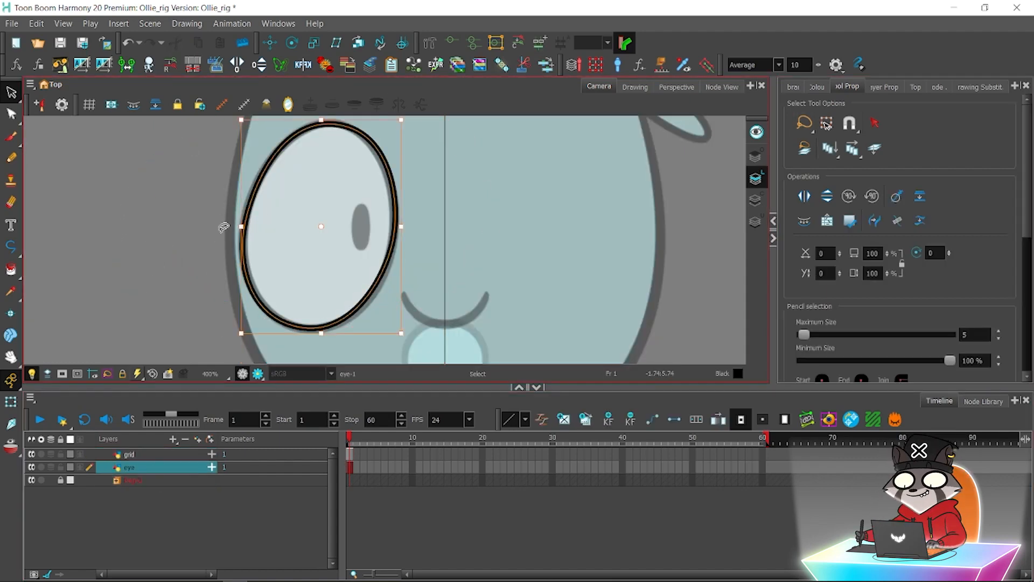
text(10)
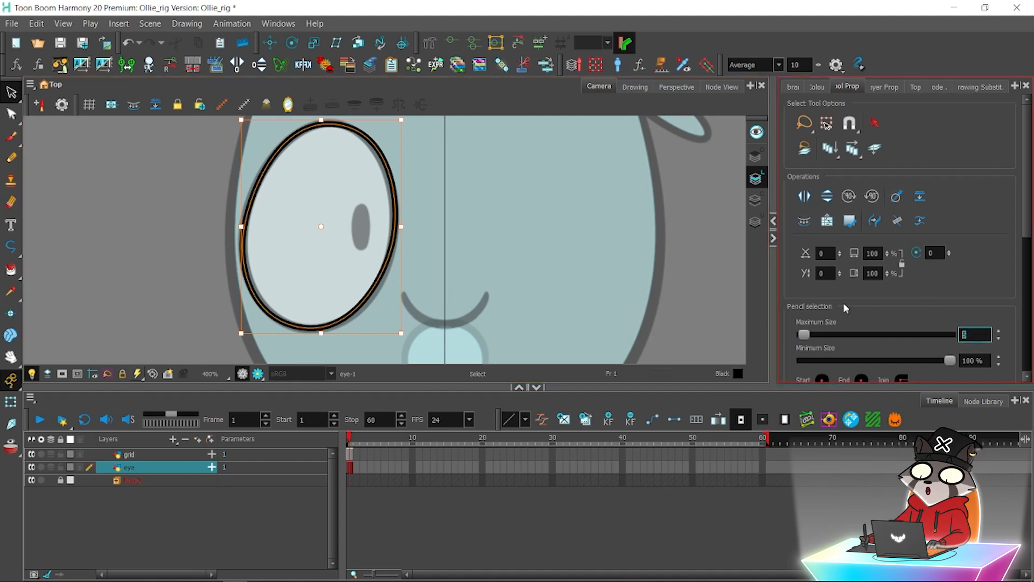
key(Return)
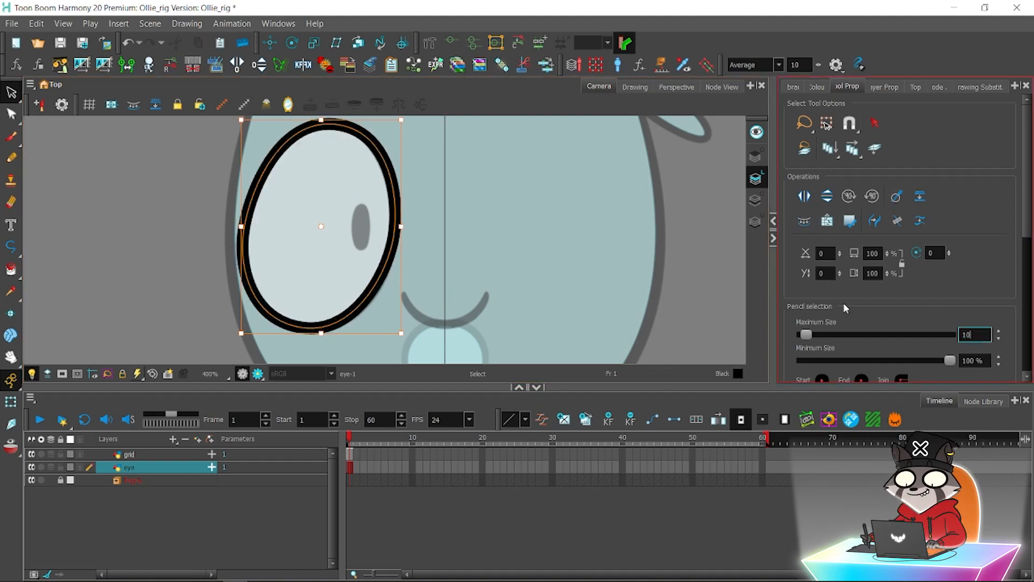
Set the eye outline's maximum pencil size to 8, deselect it and save the scene.
click(864, 272)
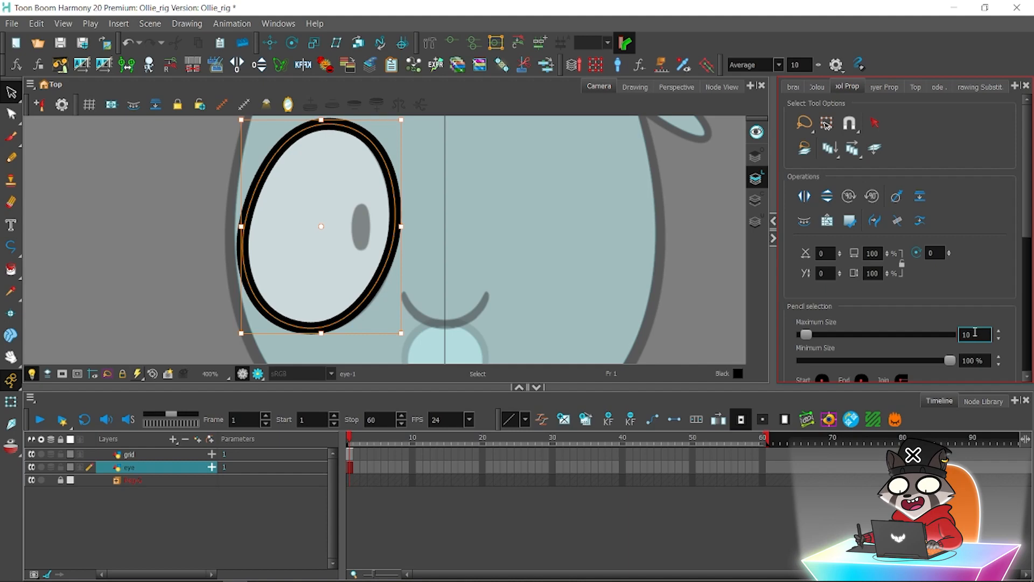
text(6)
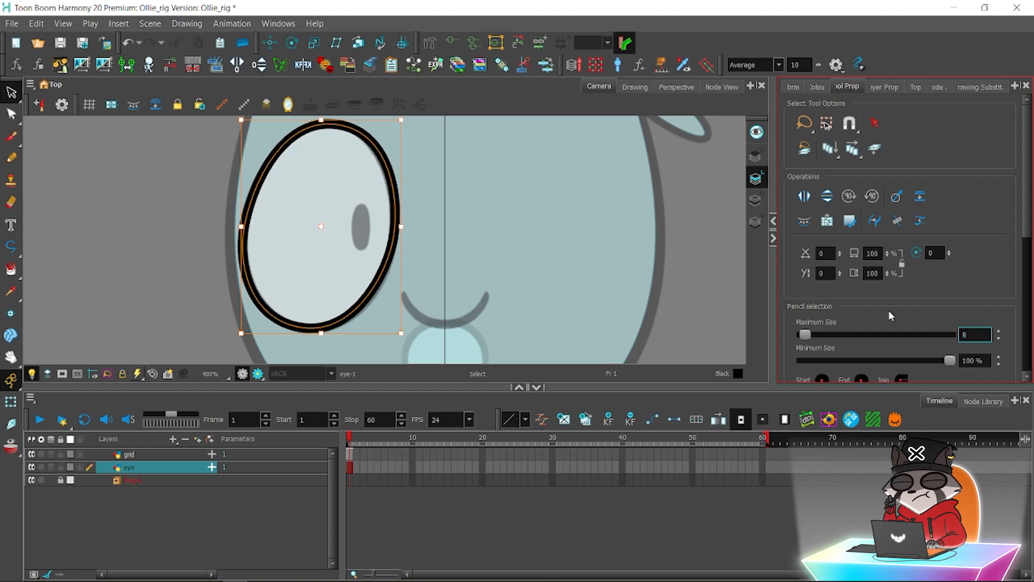
click(566, 192)
click(10, 113)
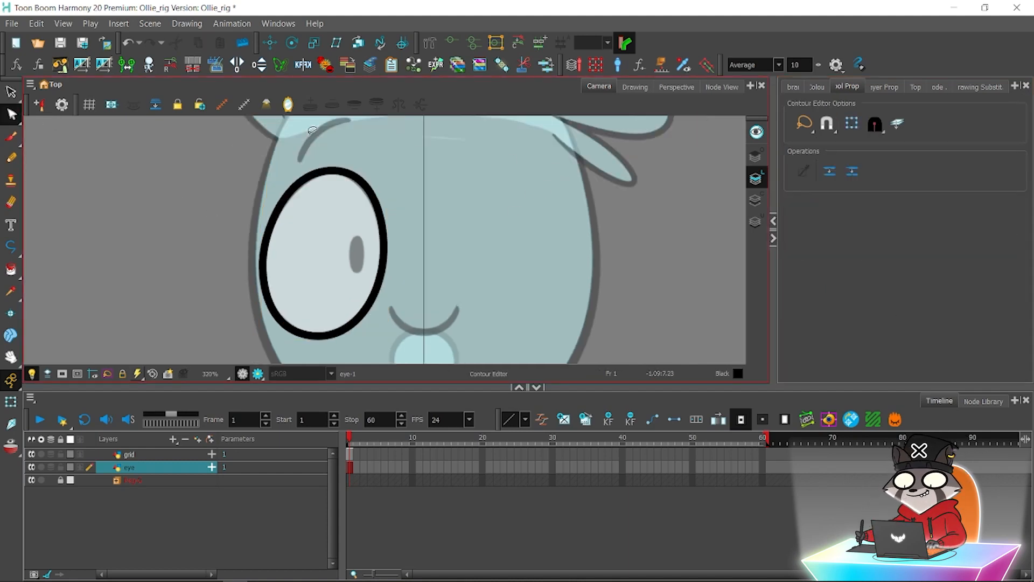
click(60, 43)
Fill the inside of the eye outline with the White swatch and save the scene.
click(10, 270)
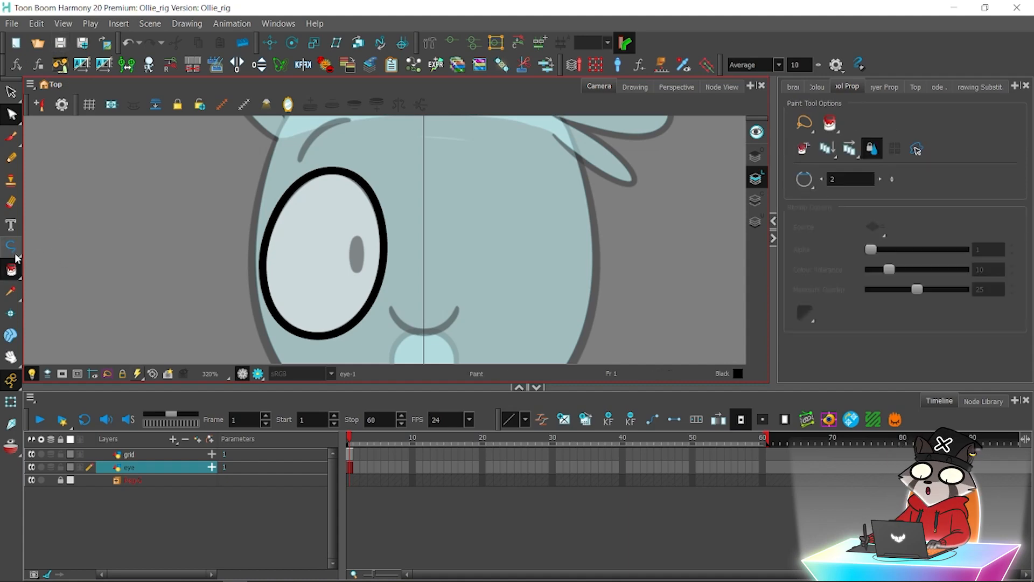
click(817, 87)
click(825, 297)
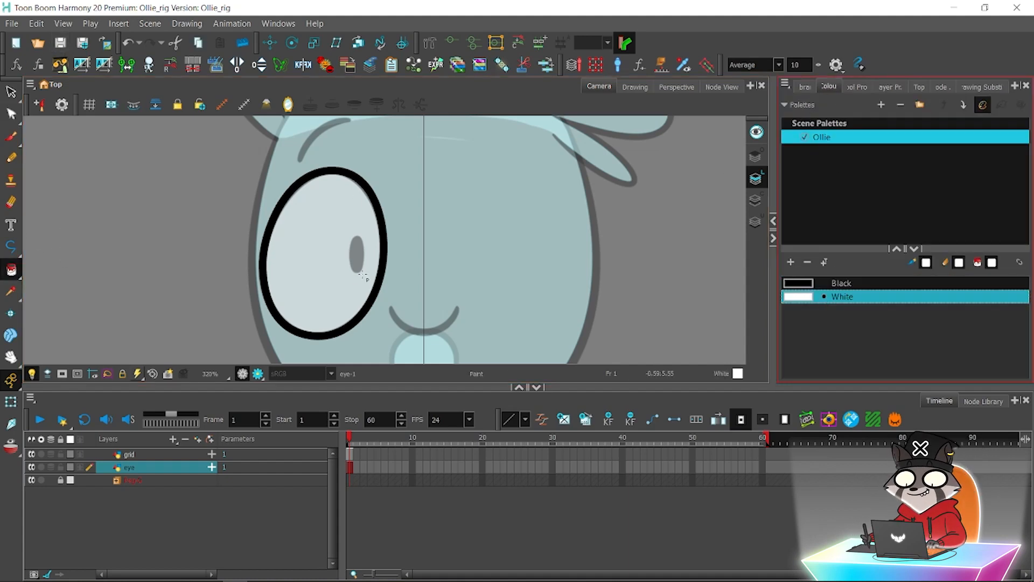
click(327, 270)
click(11, 401)
key(ctrl+s)
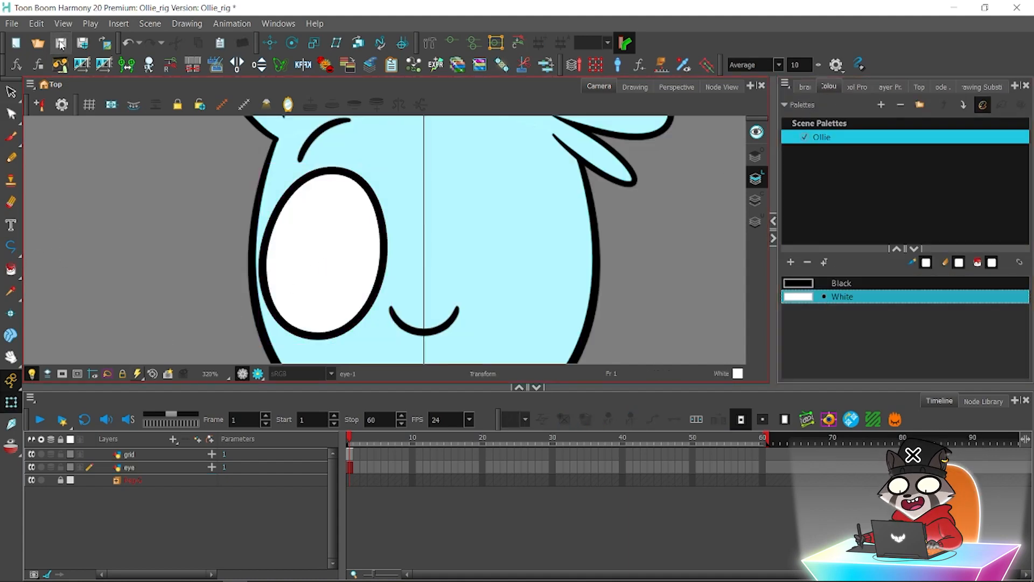
Add a vector drawing layer named pupil above the eye layer.
click(332, 259)
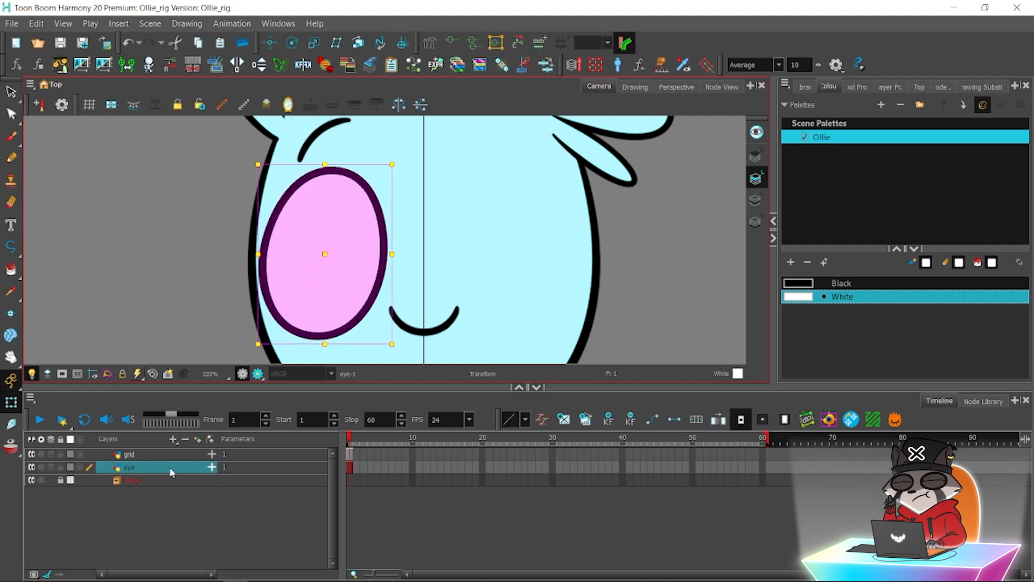
click(173, 439)
click(195, 471)
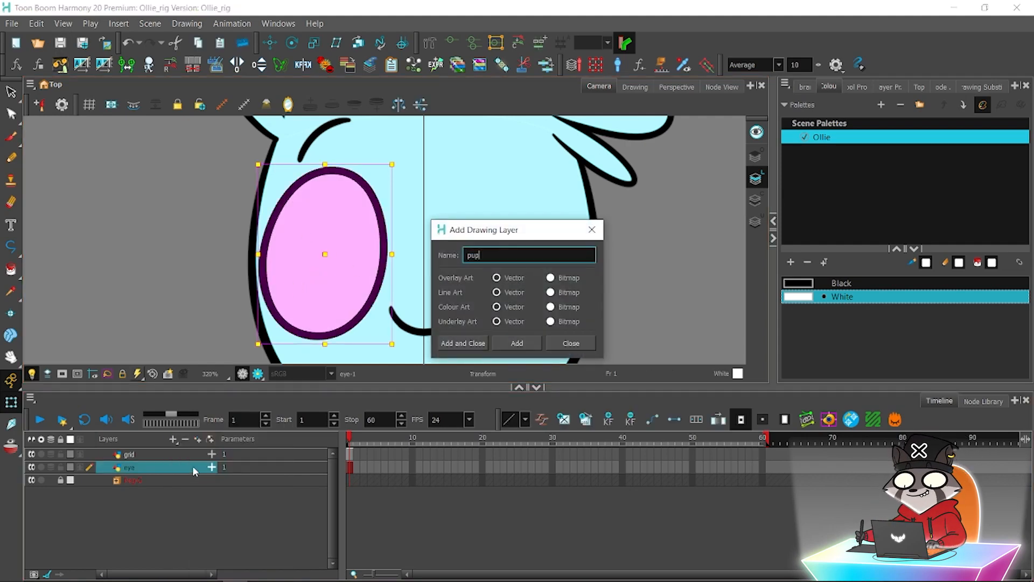
click(453, 345)
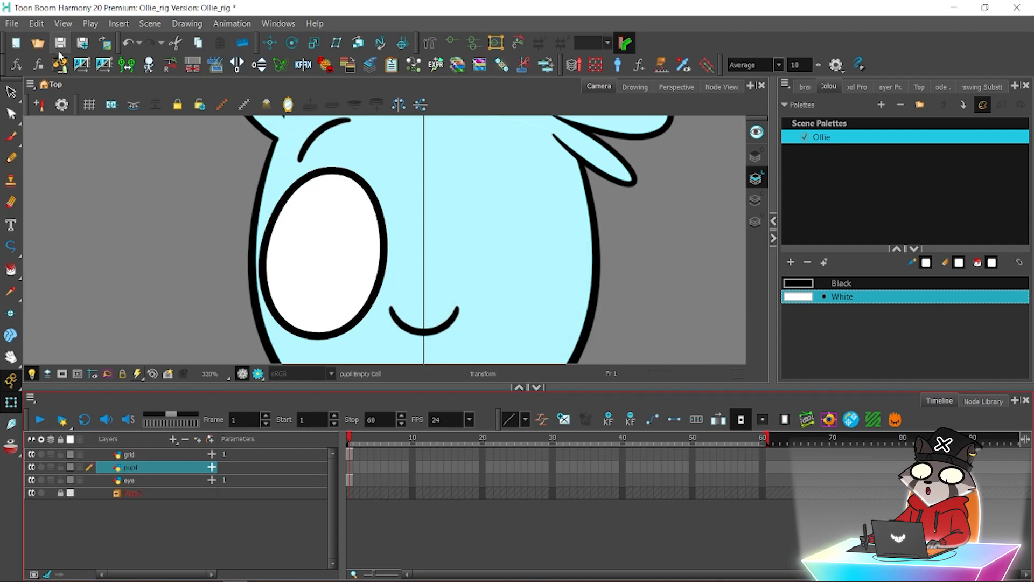
Draw a Black ellipse outline over the faded reference pupil on the pupil layer.
click(11, 246)
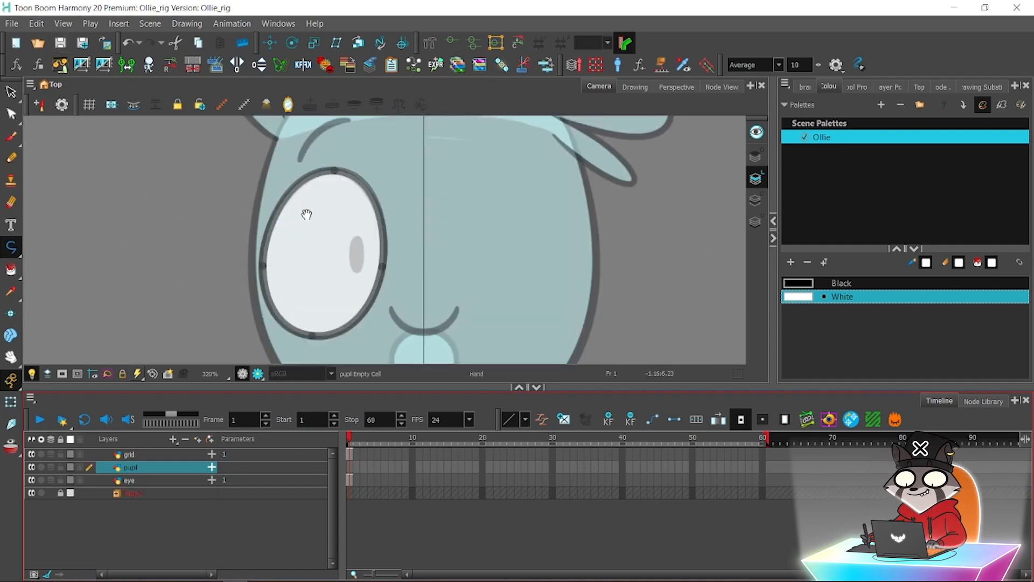
key(2)
key(2)
key(2)
mouse_move(307, 213)
mouse_down()
mouse_move(323, 195)
mouse_move(274, 207)
mouse_up()
key(2)
drag(11, 246, 24, 258)
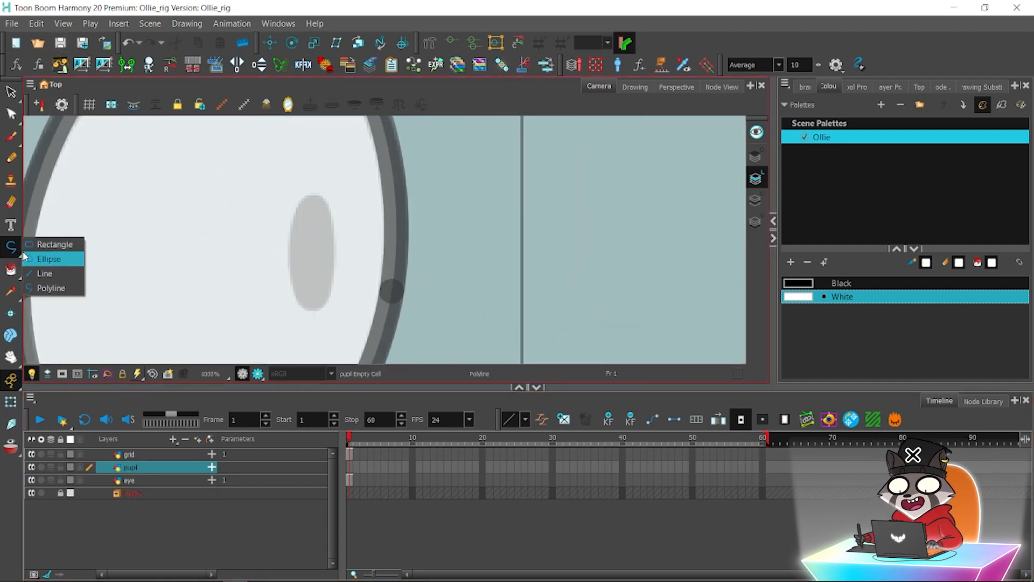
click(41, 259)
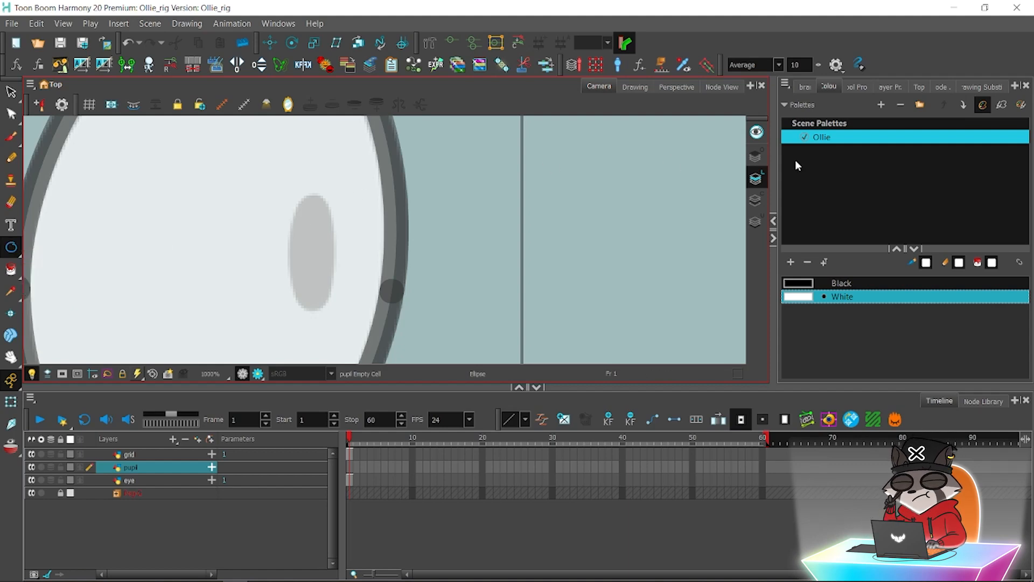
click(807, 288)
mouse_move(295, 217)
mouse_down()
mouse_move(327, 280)
mouse_move(328, 312)
mouse_move(327, 303)
mouse_up()
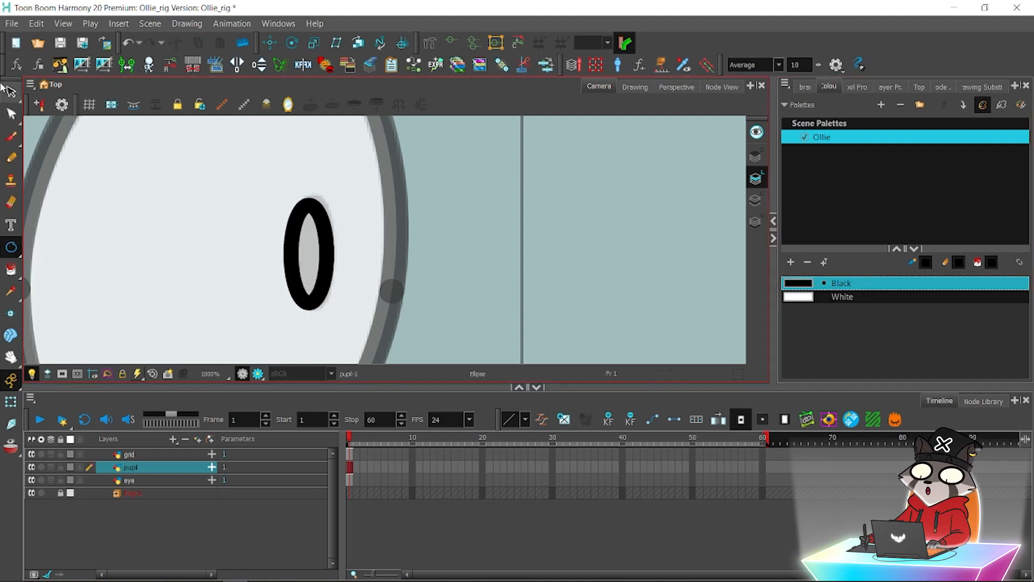
Adjust and reposition the ellipse outline so it lines up with the faded reference pupil.
click(10, 92)
mouse_move(210, 238)
mouse_down()
mouse_move(357, 286)
mouse_move(329, 207)
mouse_up()
mouse_move(322, 287)
mouse_down()
mouse_move(139, 292)
mouse_move(321, 288)
mouse_move(327, 253)
mouse_move(302, 269)
mouse_move(209, 272)
mouse_up()
click(260, 268)
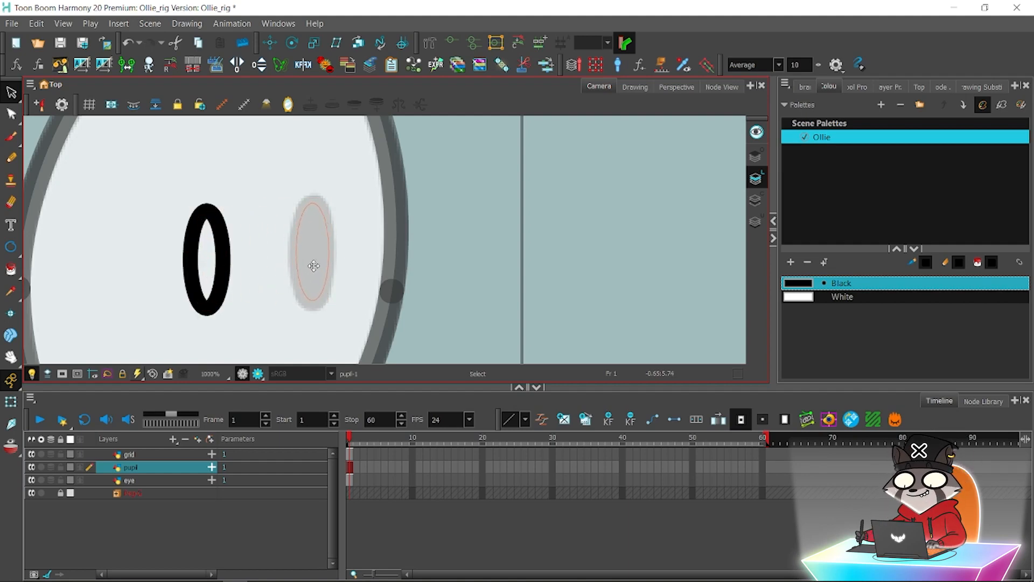
drag(313, 266, 314, 266)
Fill the inside of the pupil outline with the Black swatch and save the scene.
click(10, 269)
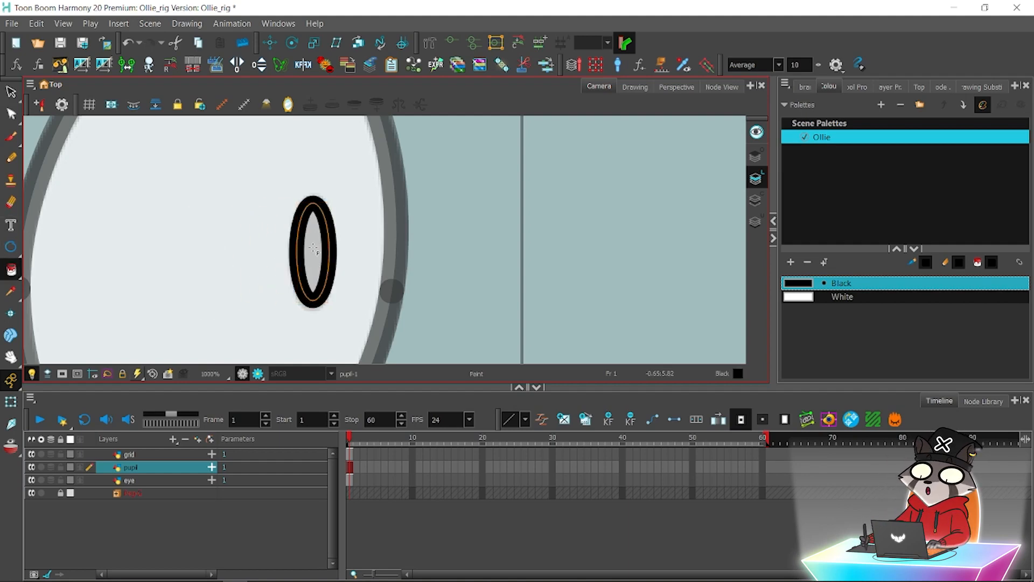
click(314, 253)
key(1)
key(1)
click(32, 374)
key(shift+t)
key(1)
key(1)
key(1)
click(132, 247)
key(2)
key(2)
key(2)
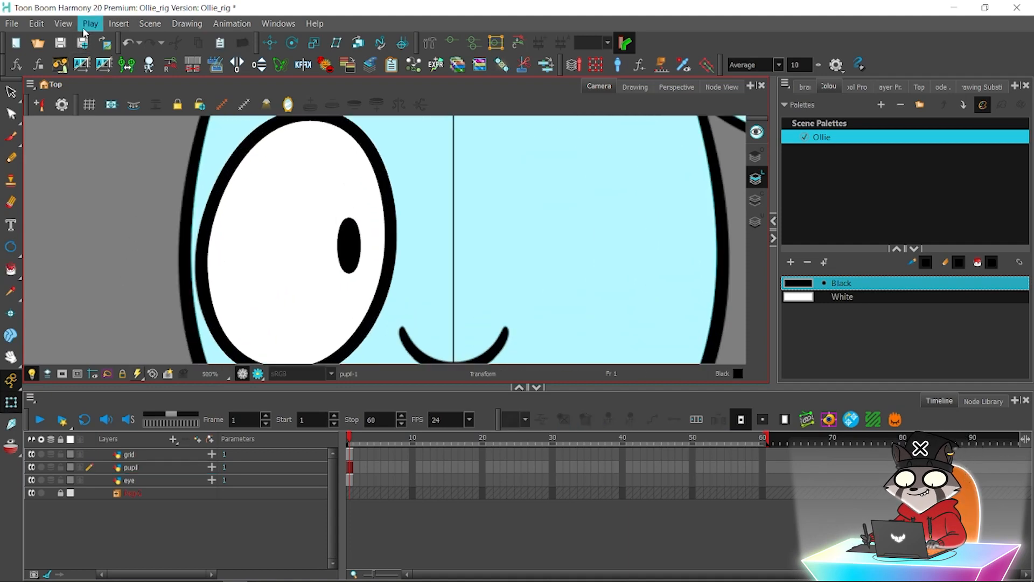
click(60, 42)
Set the eye layer's pivot to the center of its drawings and deselect the eye.
key(2)
key(2)
click(319, 276)
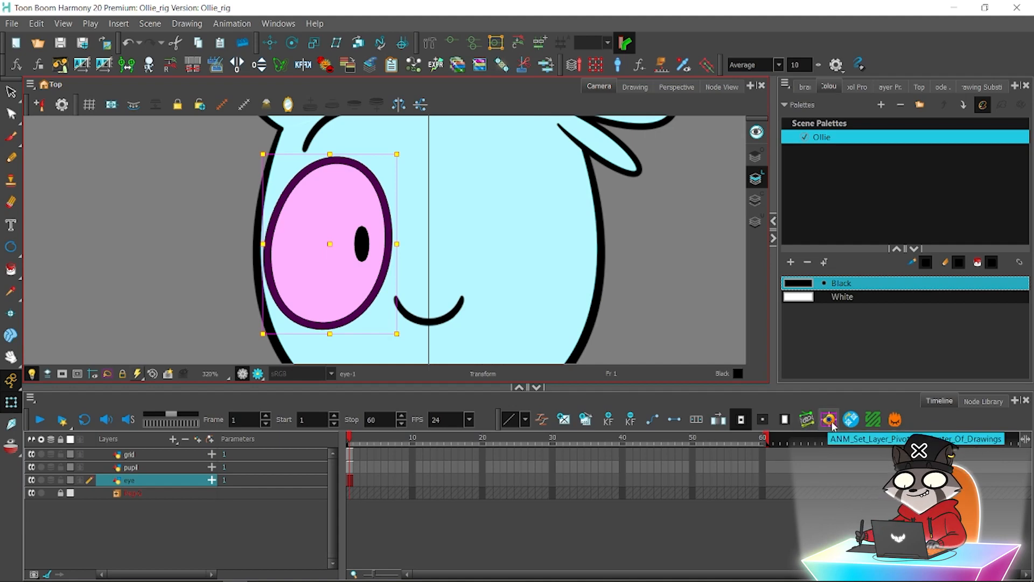
click(830, 422)
click(160, 268)
Set the pupil layer's pivot to the center of its drawings.
click(364, 246)
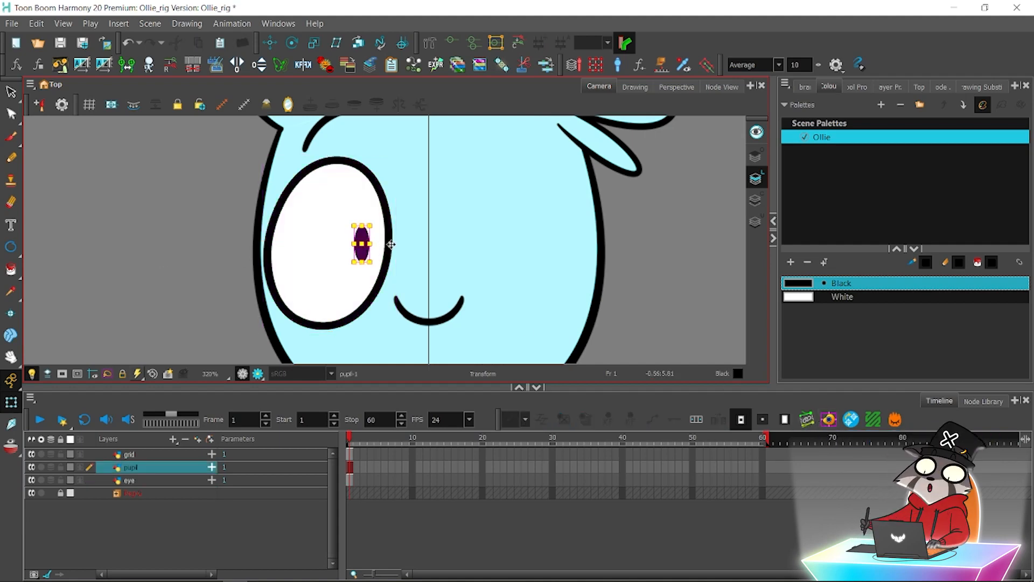
click(845, 421)
click(582, 252)
click(829, 420)
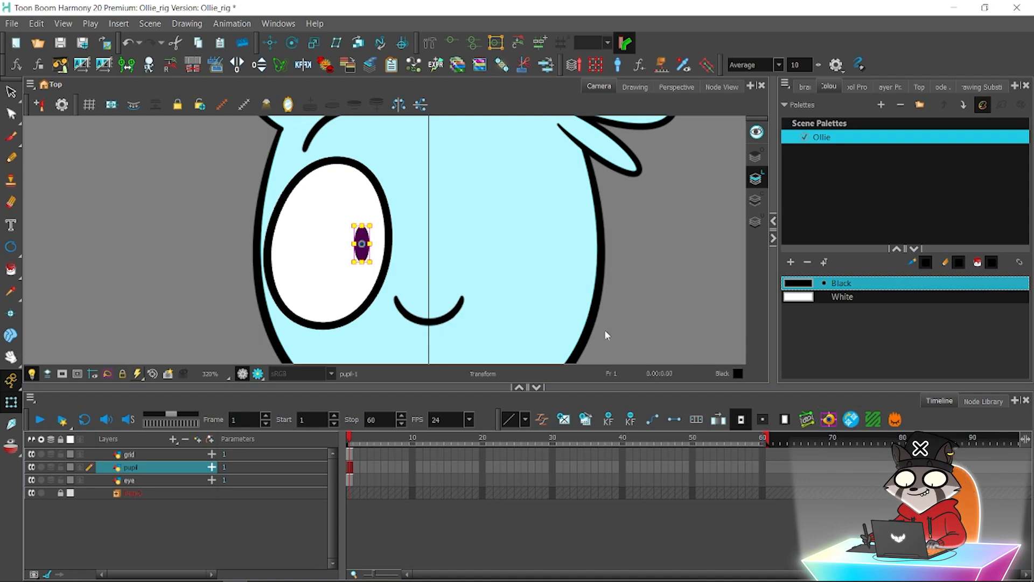
scroll(396, 259, up, 3)
drag(360, 268, 366, 228)
key(1)
click(153, 270)
key(1)
key(1)
key(ctrl+z)
key(ctrl+z)
click(173, 266)
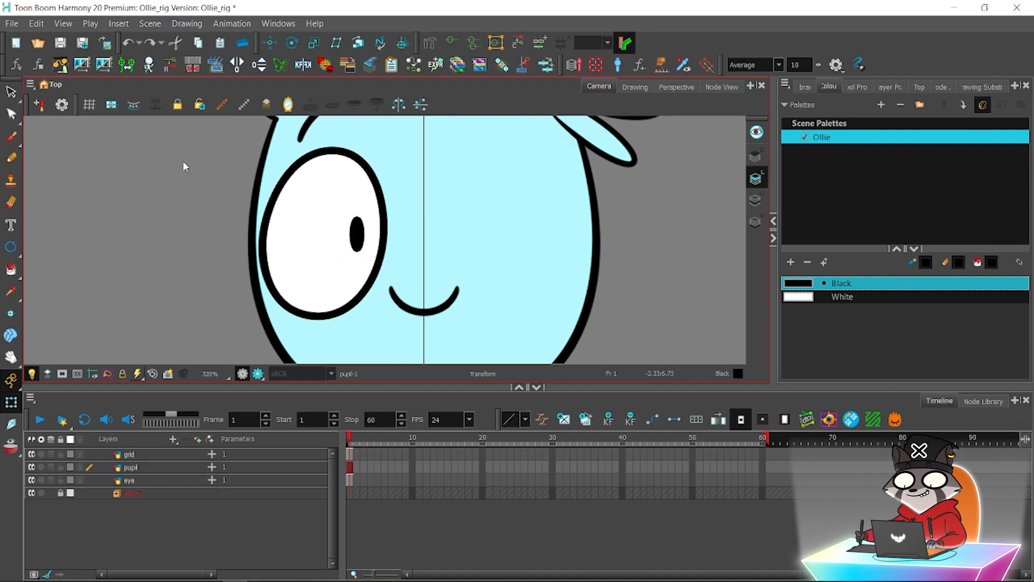
Save the scene, then group the pupil and eye layers together with a composite.
click(60, 43)
drag(153, 472, 155, 475)
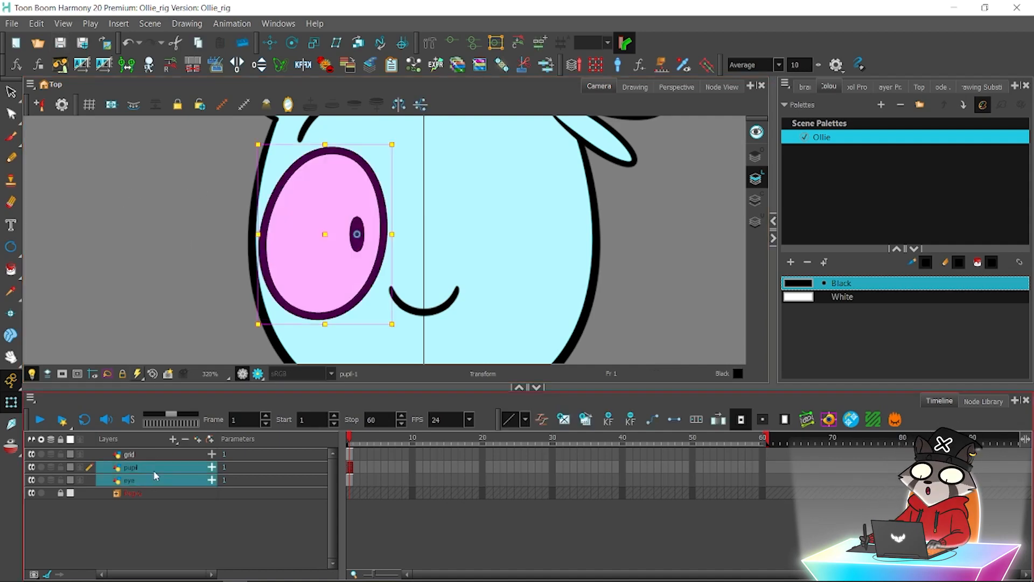
right_click(154, 469)
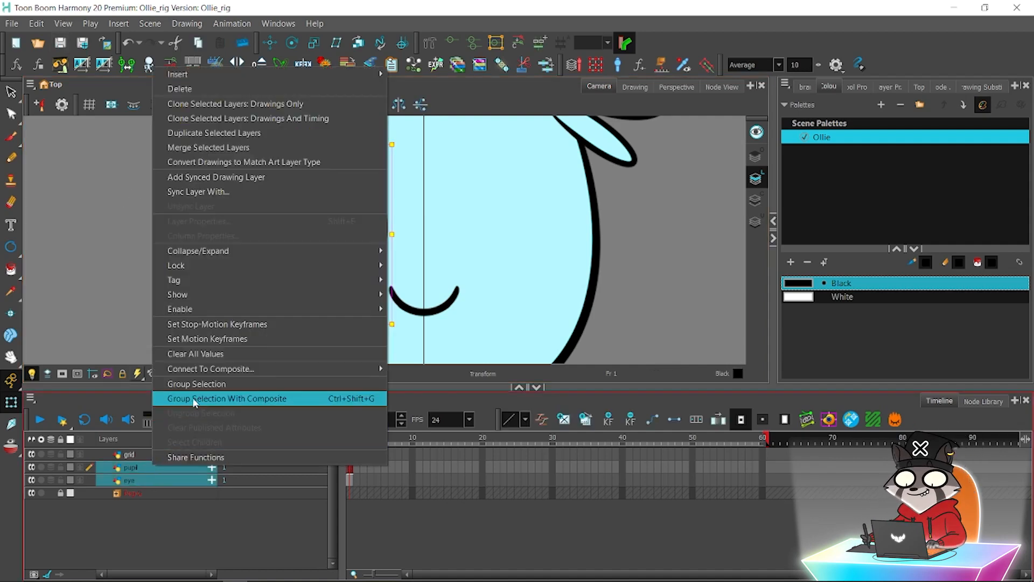
click(195, 398)
click(135, 468)
click(153, 240)
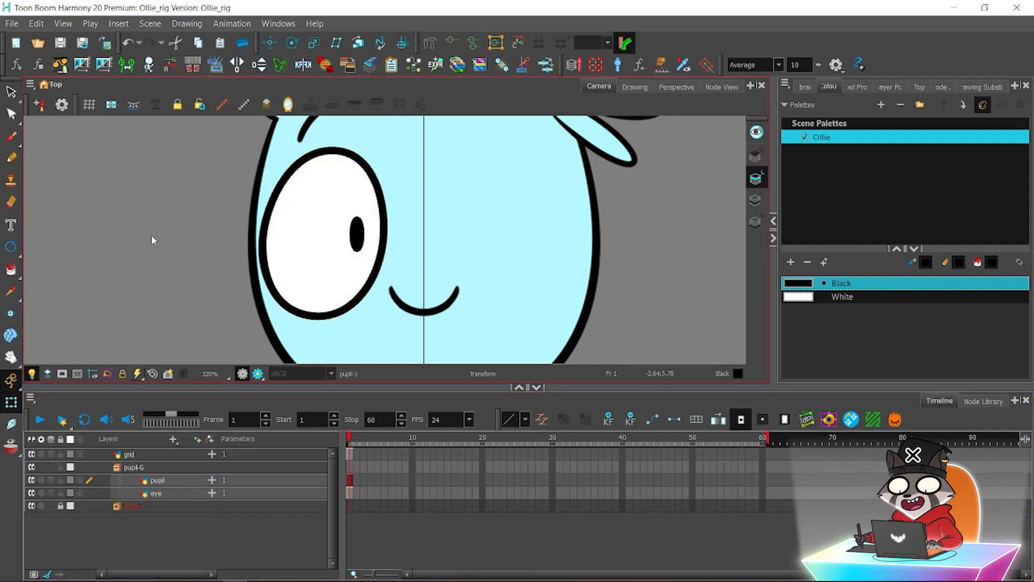
drag(175, 215, 169, 250)
key(1)
key(2)
key(2)
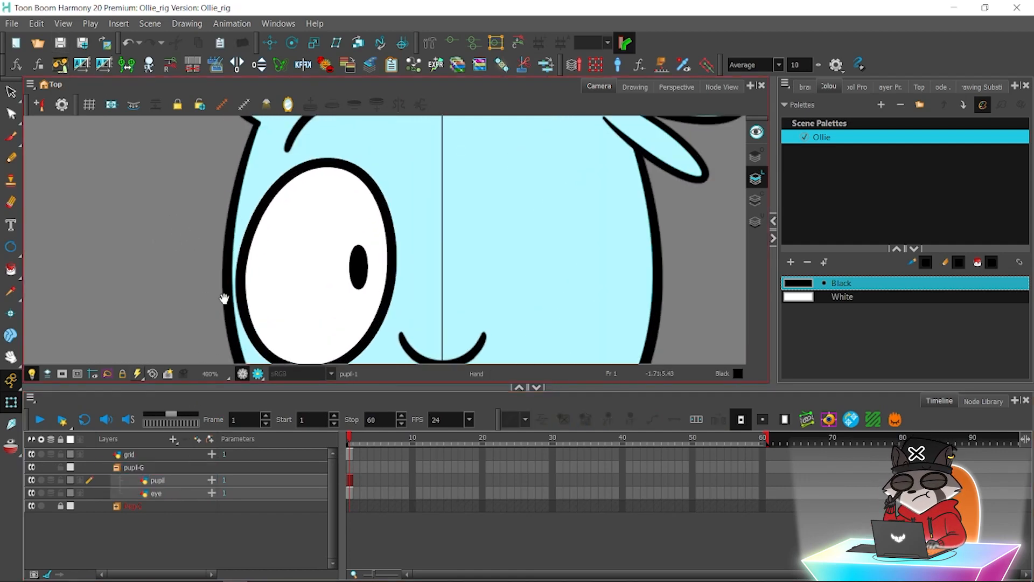
key(1)
drag(224, 299, 212, 270)
key(1)
key(2)
Rename the pupil-G group node as Ollie and move the other group node well away from it.
click(155, 493)
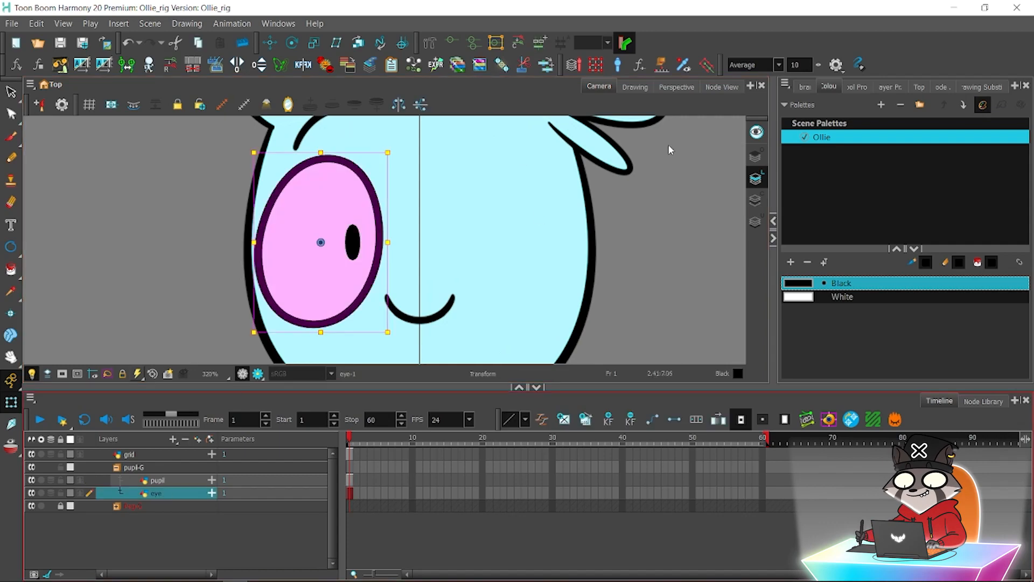
click(722, 87)
scroll(408, 181, up, 3)
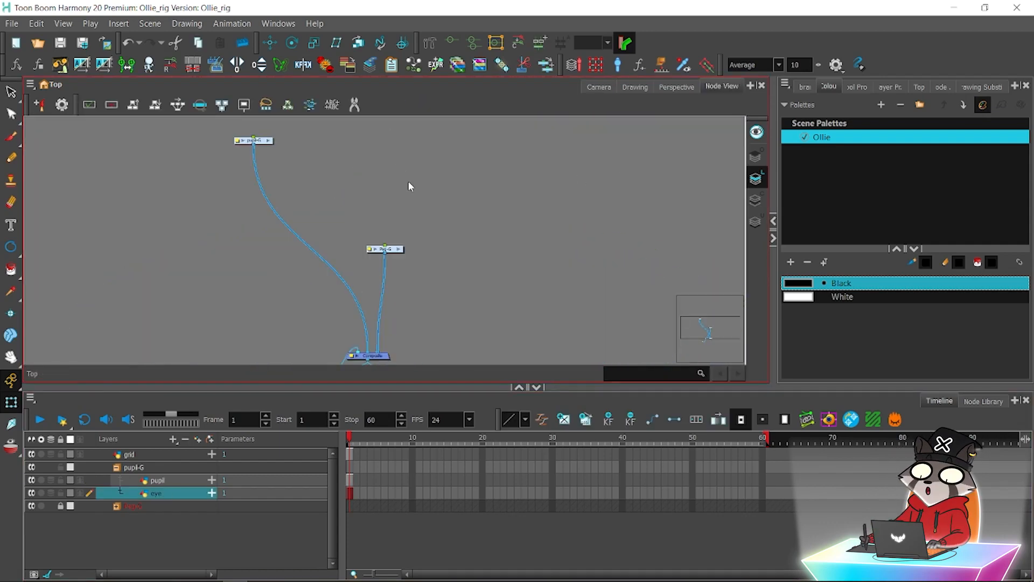
drag(365, 255, 454, 159)
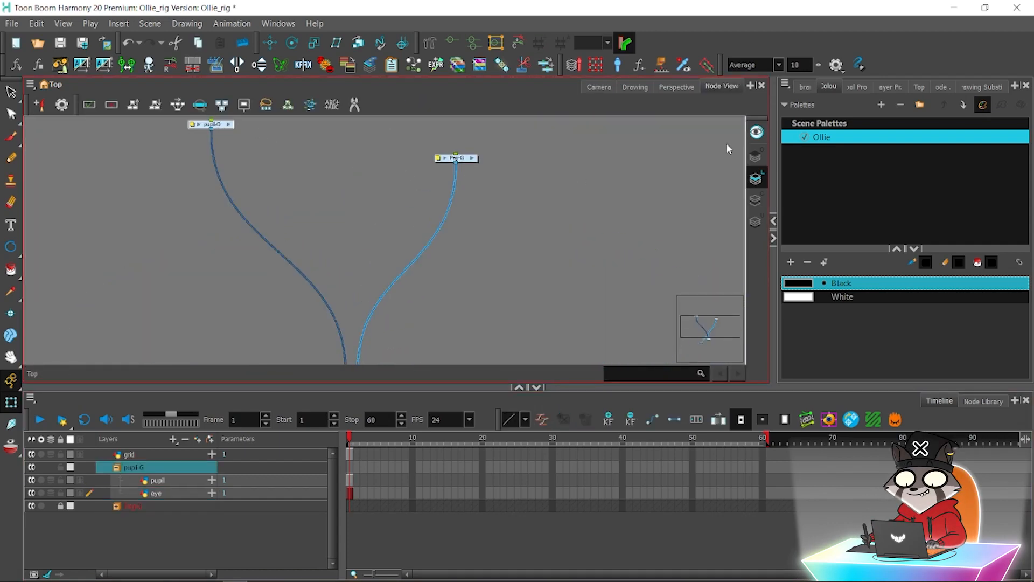
double_click(213, 125)
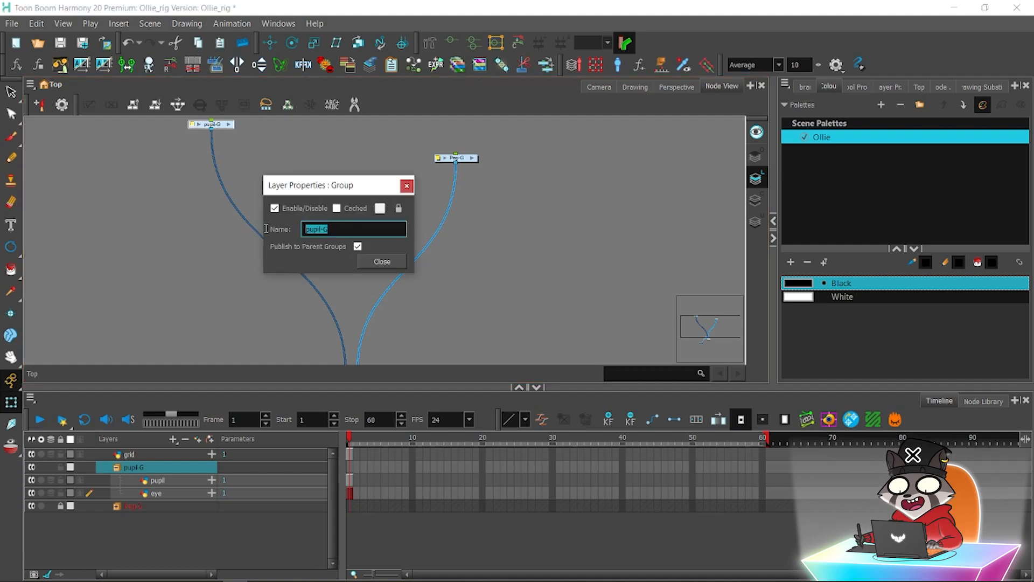
text(Ollie)
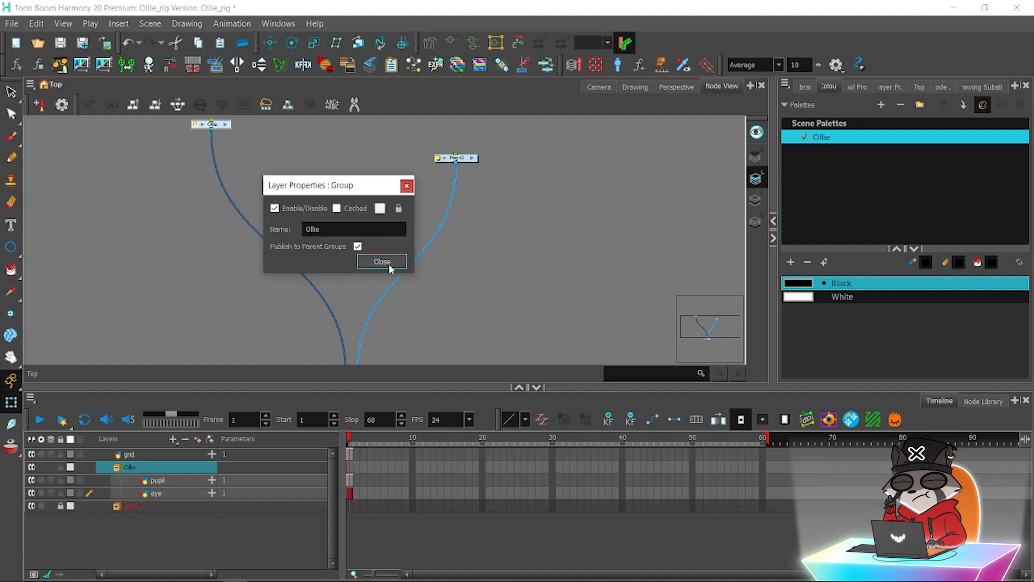
click(381, 262)
drag(457, 158, 522, 316)
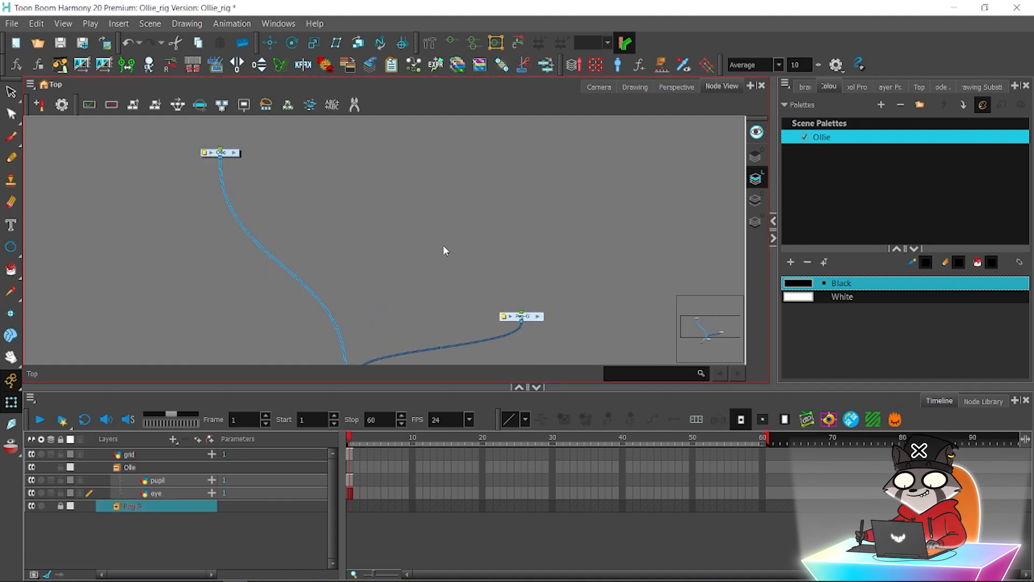
Open the Ollie group and spread out its Input, pupil and eye nodes above the Composite.
click(236, 153)
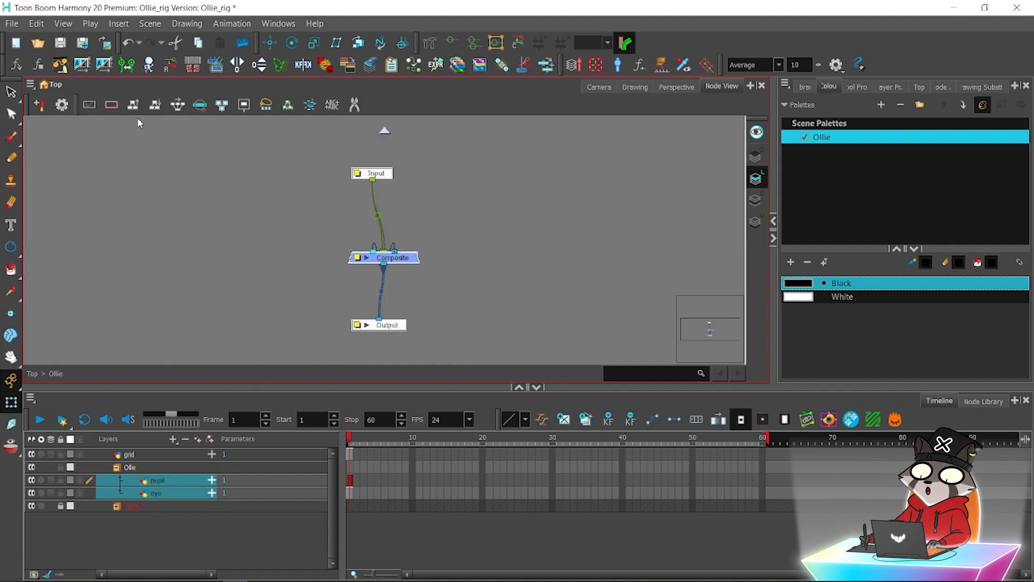
click(155, 104)
click(486, 319)
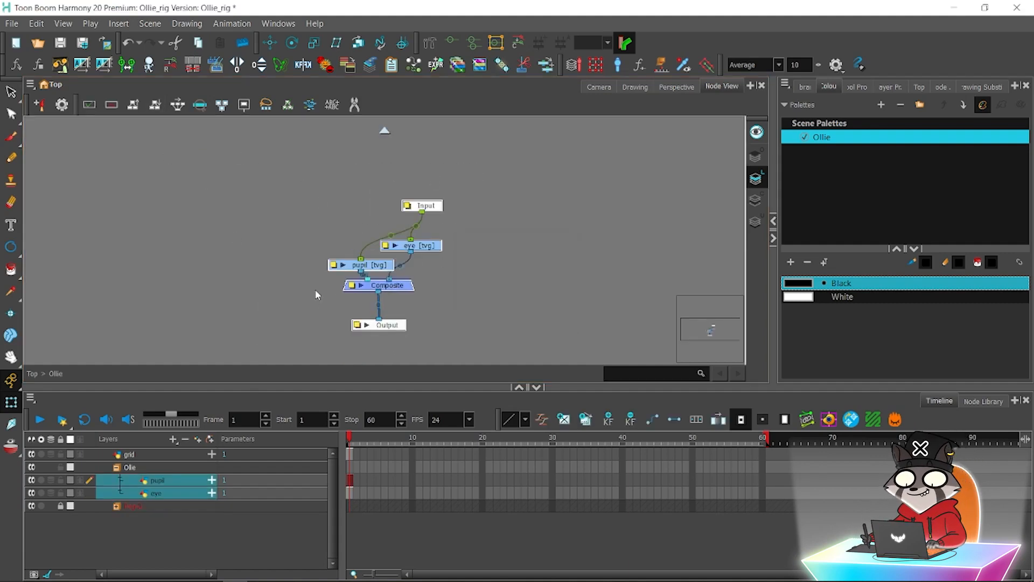
click(445, 208)
drag(442, 211, 404, 111)
drag(380, 336, 273, 223)
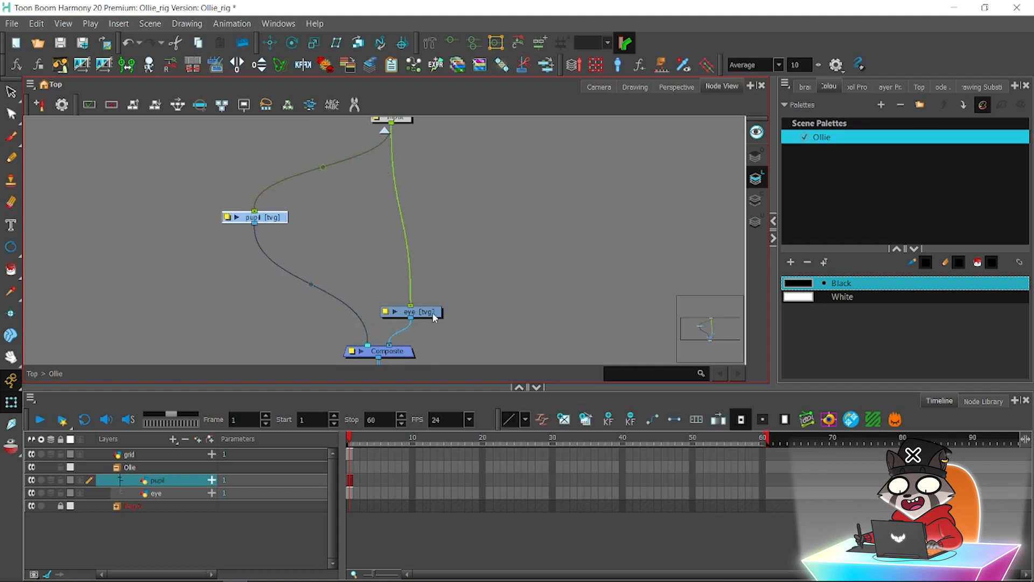
drag(433, 316, 471, 220)
key(1)
key(1)
Save the scene, then add three pegs from the node library's favorites and connect one beneath the Ollie group's Input node.
click(983, 401)
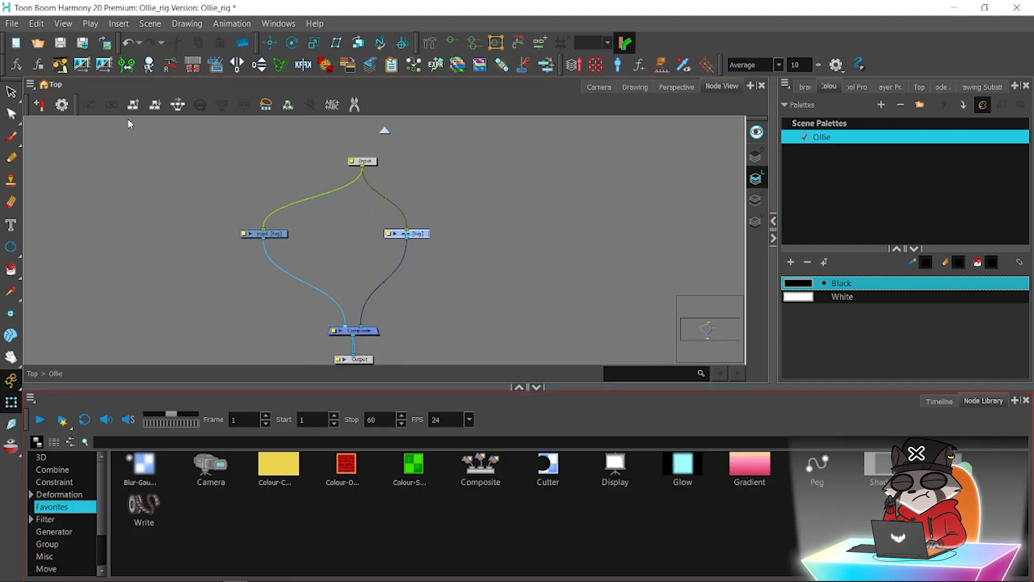
click(60, 43)
drag(818, 468, 549, 220)
drag(384, 176, 319, 141)
drag(332, 270, 431, 201)
Rename the peg directly beneath the Input node as OLLIE_MASTER_P.
double_click(414, 190)
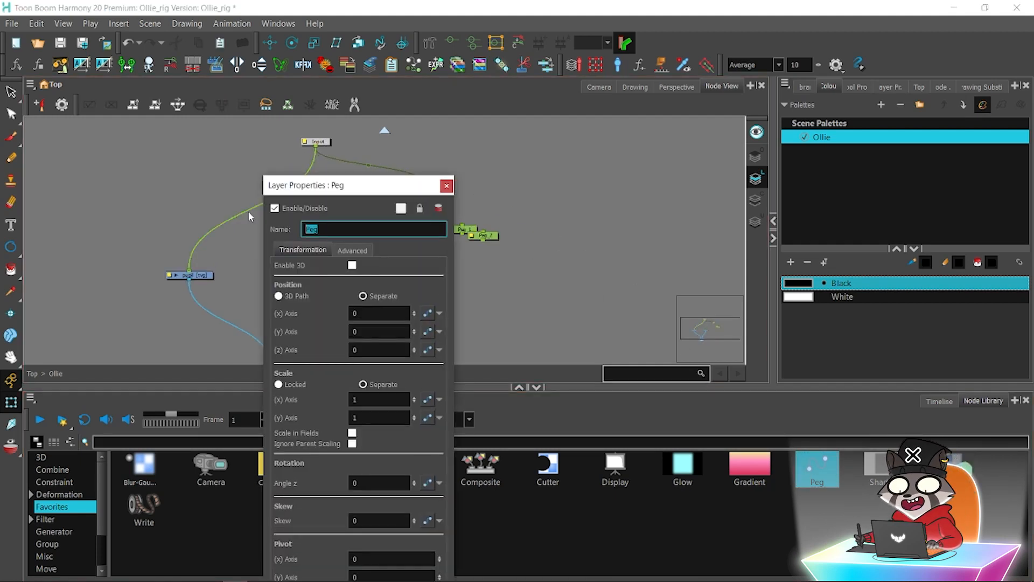
text(MASTER)
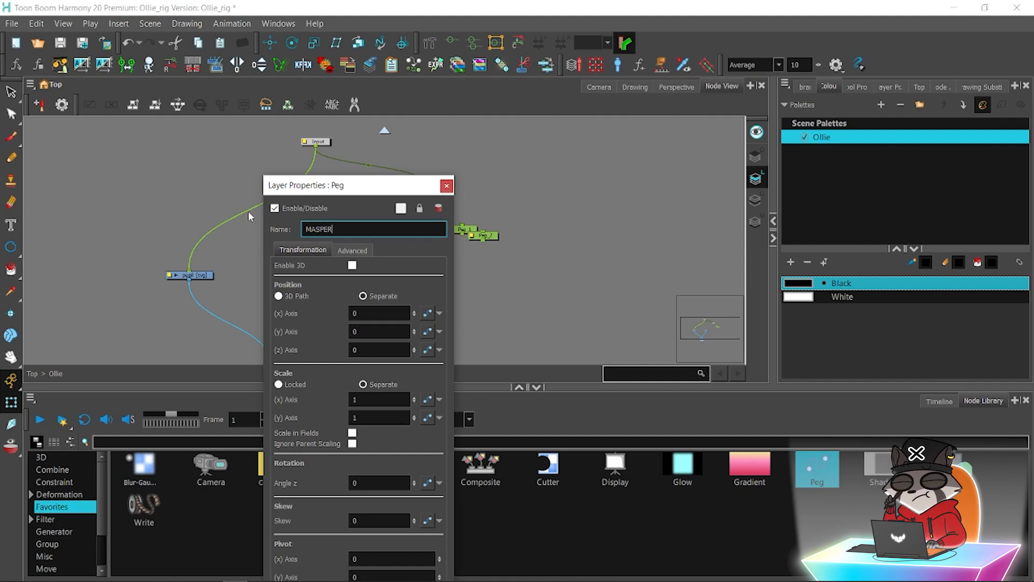
key(BackSpace)
key(BackSpace)
key(BackSpace)
key(BackSpace)
key(BackSpace)
text(OLLIE_)
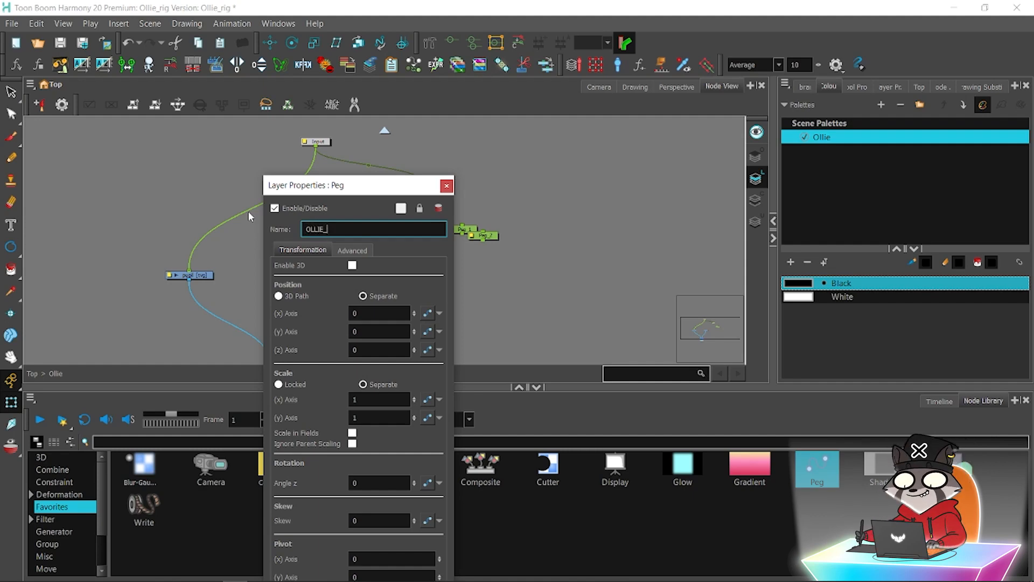
text(MASTER_P)
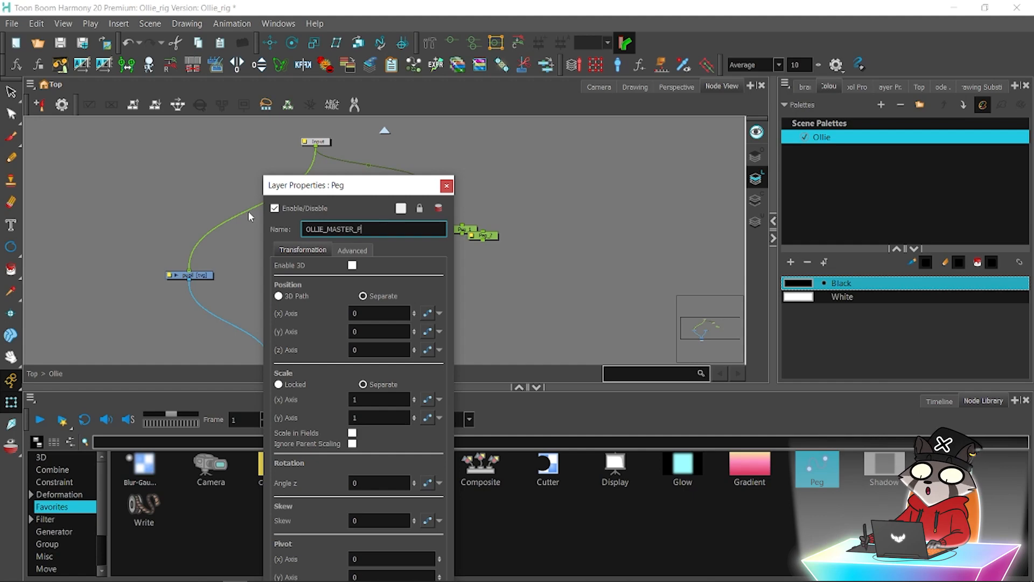
click(447, 186)
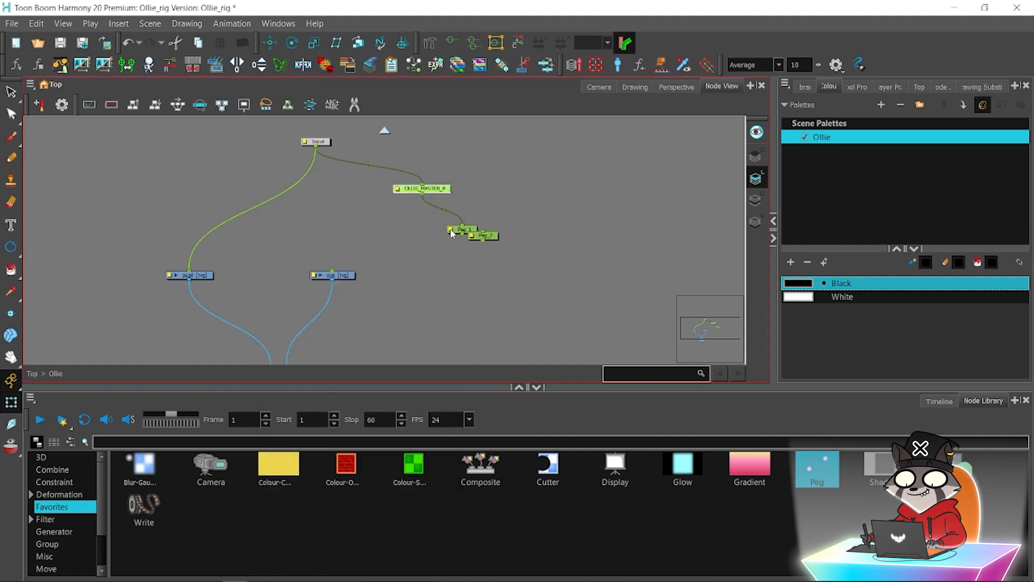
Rename the peg beneath OLLIE_MASTER_P as UPPERBOD_P.
double_click(460, 229)
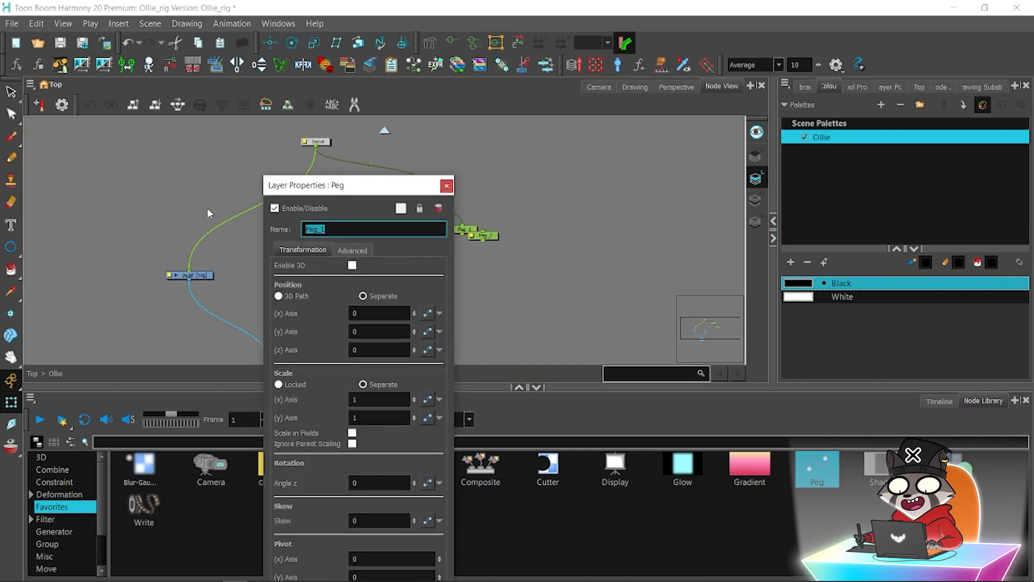
text(UPP)
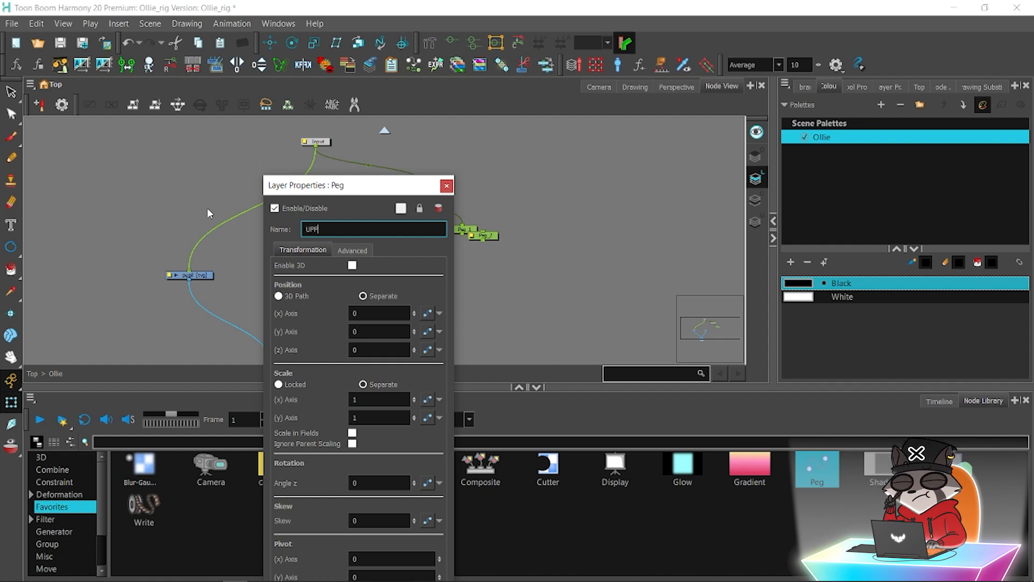
text(ERBOD_P)
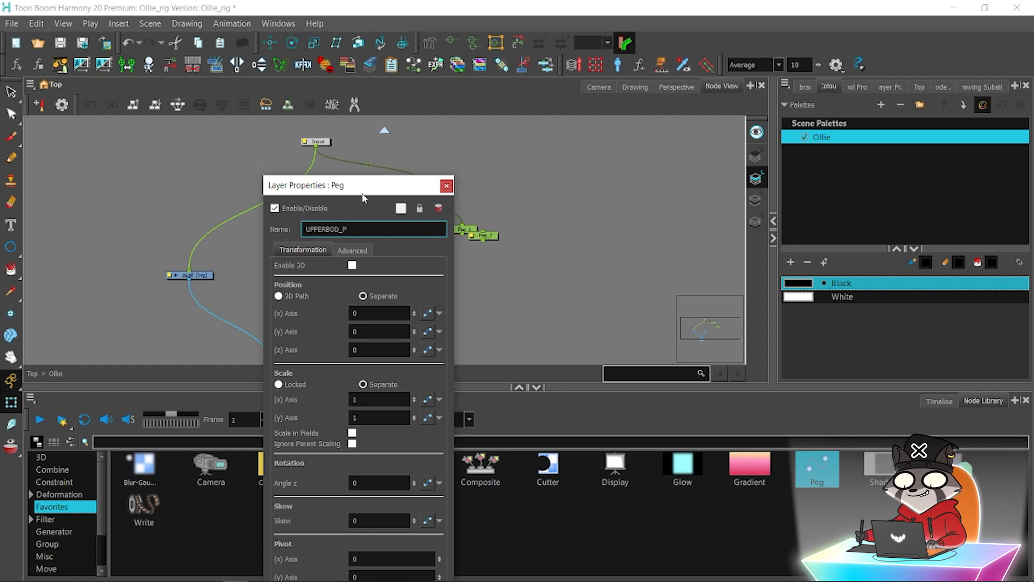
click(446, 186)
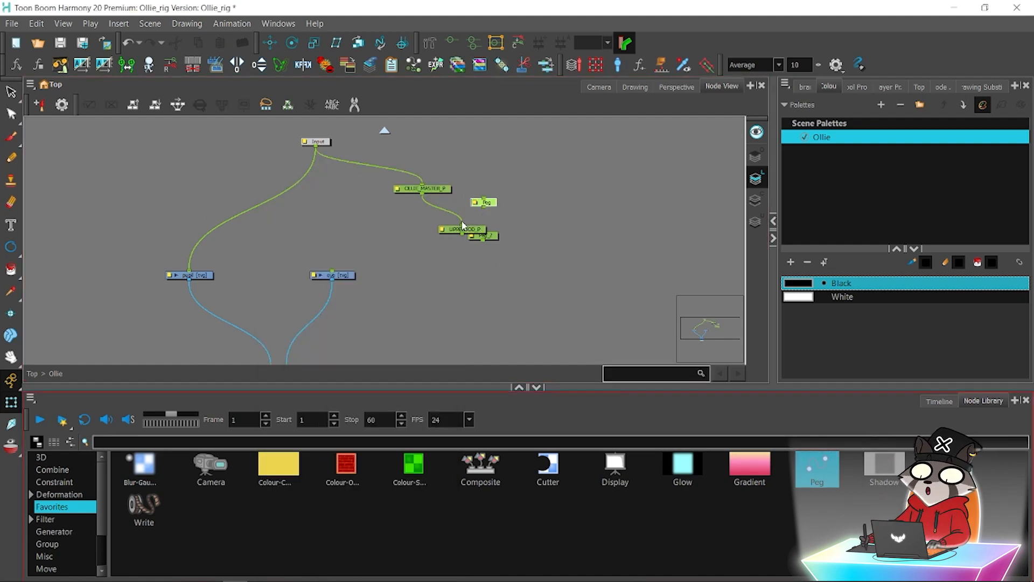
Rename the peg between OLLIE_MASTER_P and UPPERBOD_P as BODY_P.
double_click(485, 203)
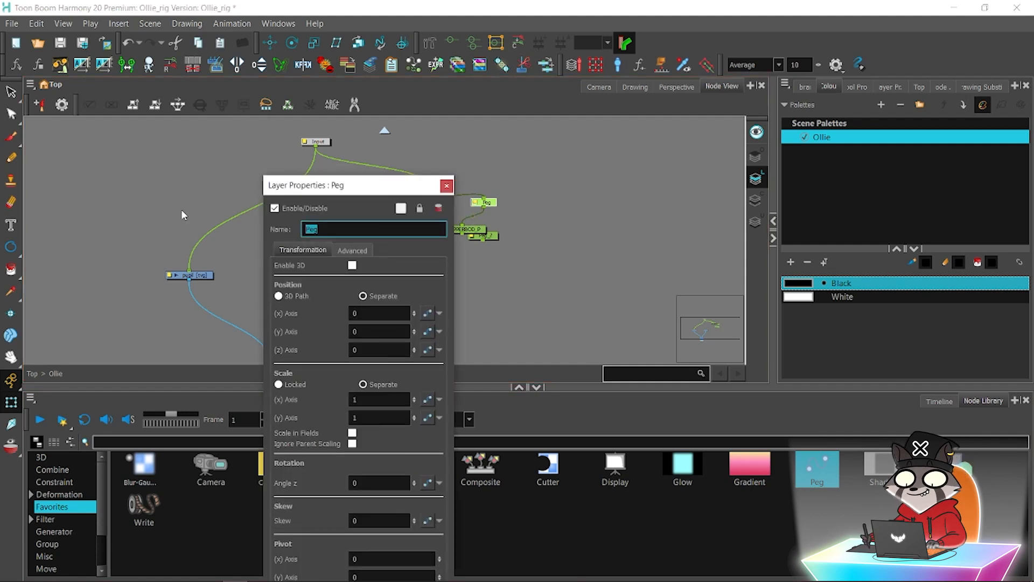
text(BODY_P)
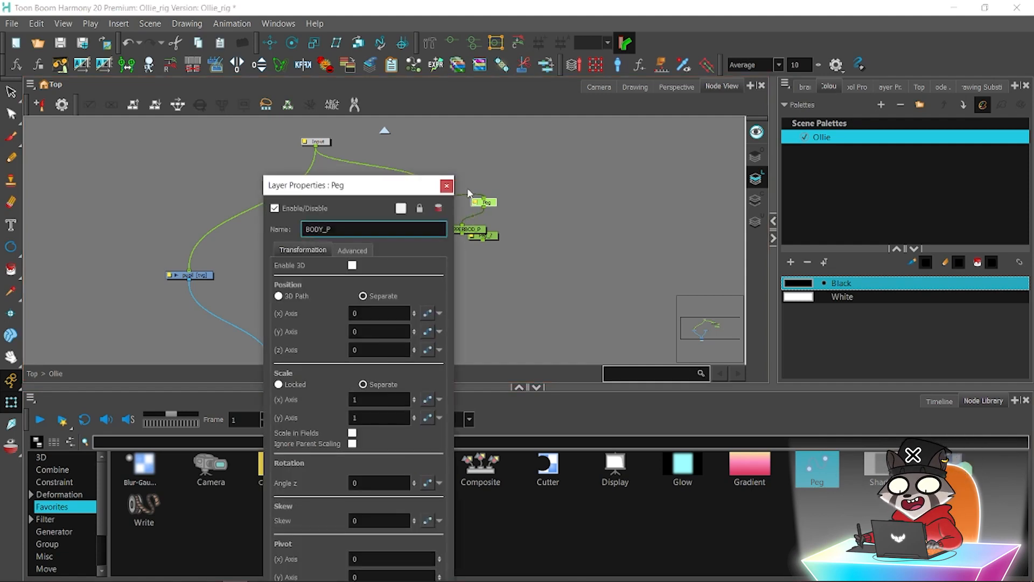
click(446, 186)
Move the unconnected peg clear of UPPERBOD_P, rename it HEAD, and save the scene.
drag(485, 236, 501, 265)
double_click(500, 264)
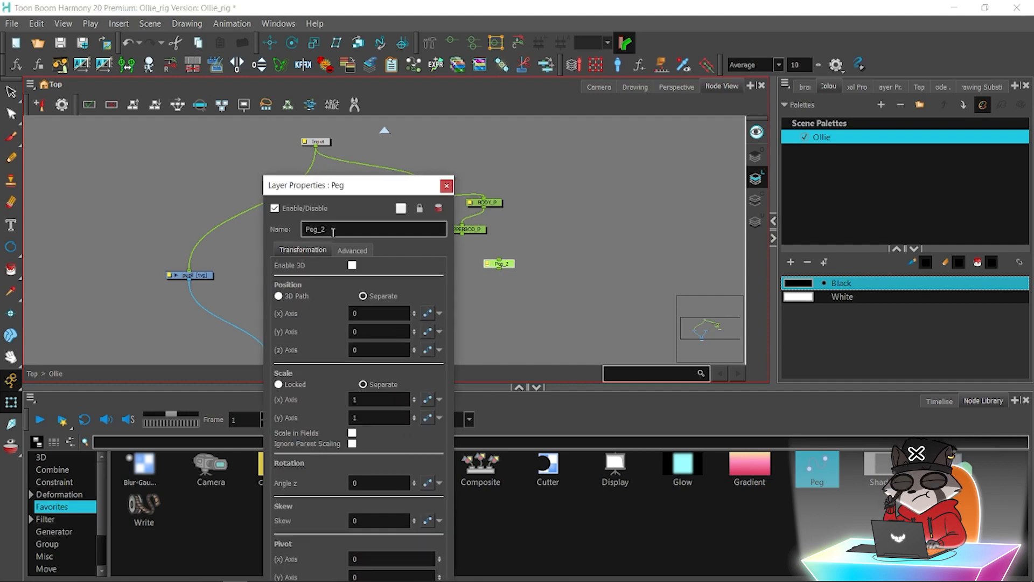
double_click(333, 232)
text(OLLIE_MASTER)
click(446, 186)
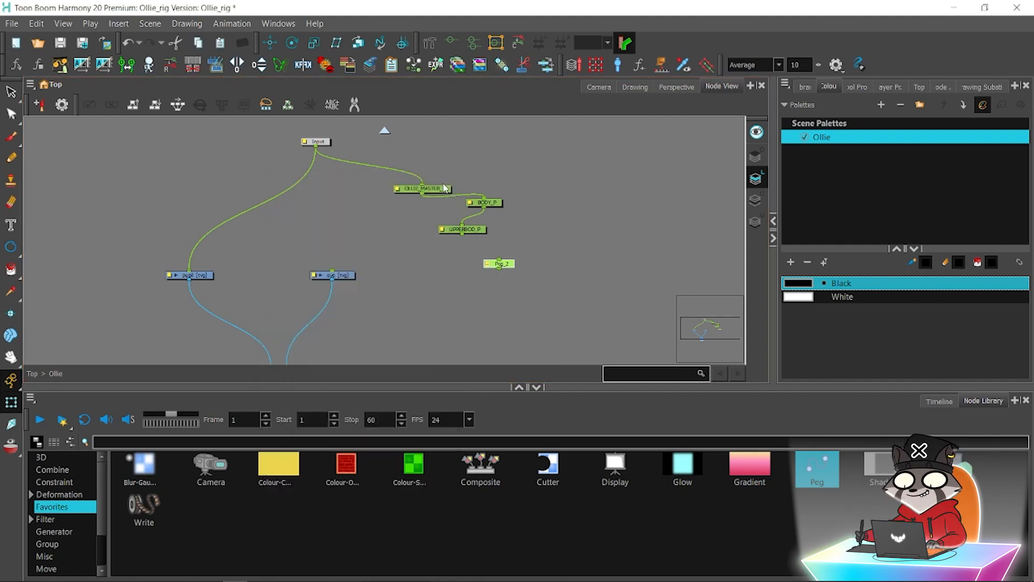
click(60, 43)
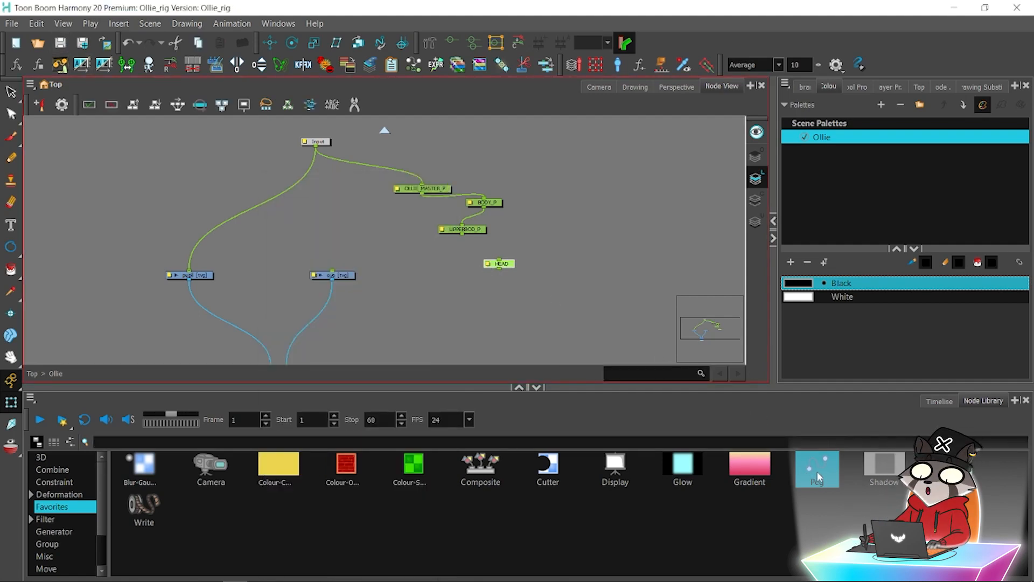
Add another peg from the node library's favorites beside the eye node and name it FACE_P.
drag(817, 477, 397, 272)
double_click(398, 272)
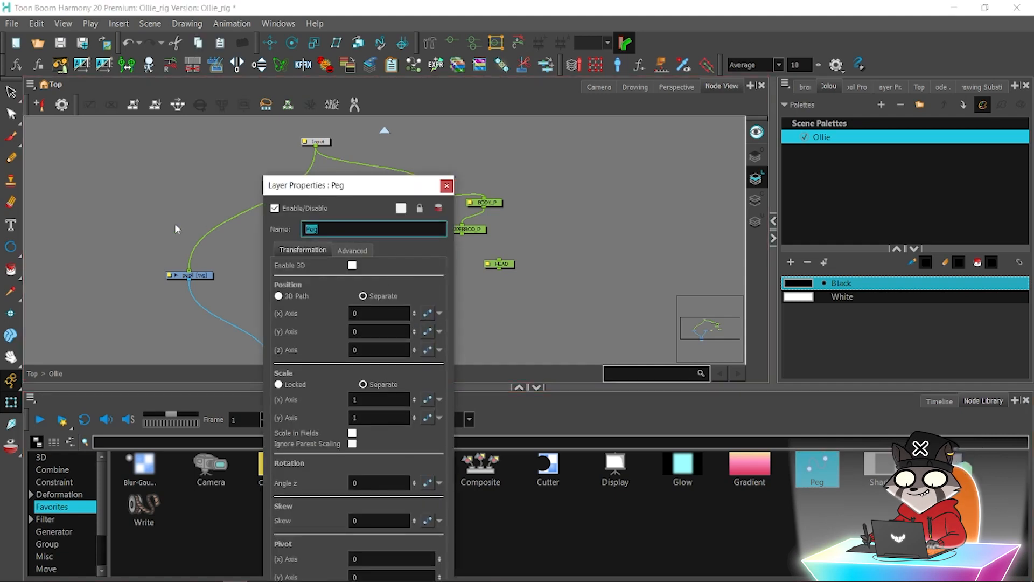
text(FACE_P)
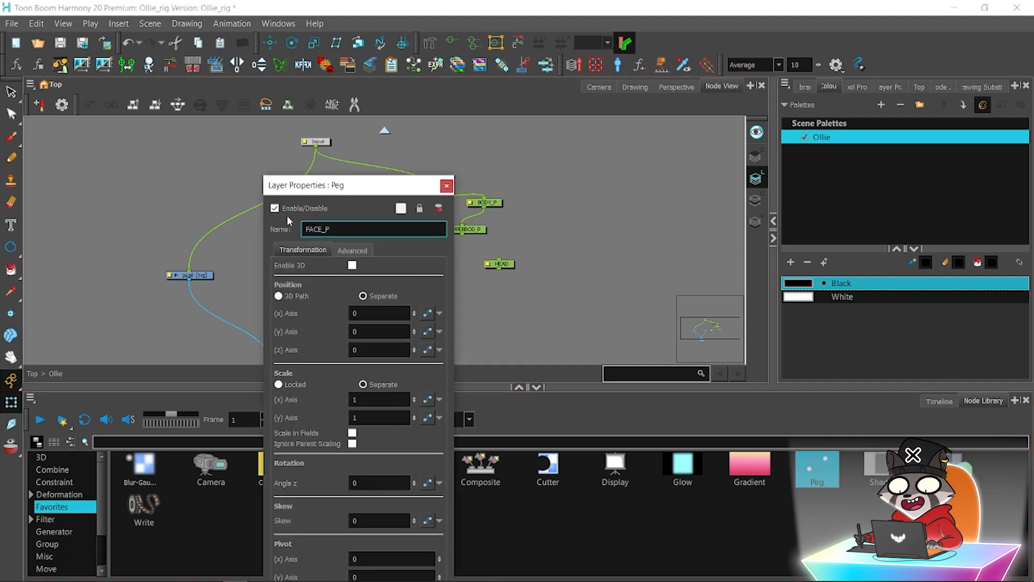
click(446, 186)
Rename the HEAD peg as HEAD_P.
click(504, 265)
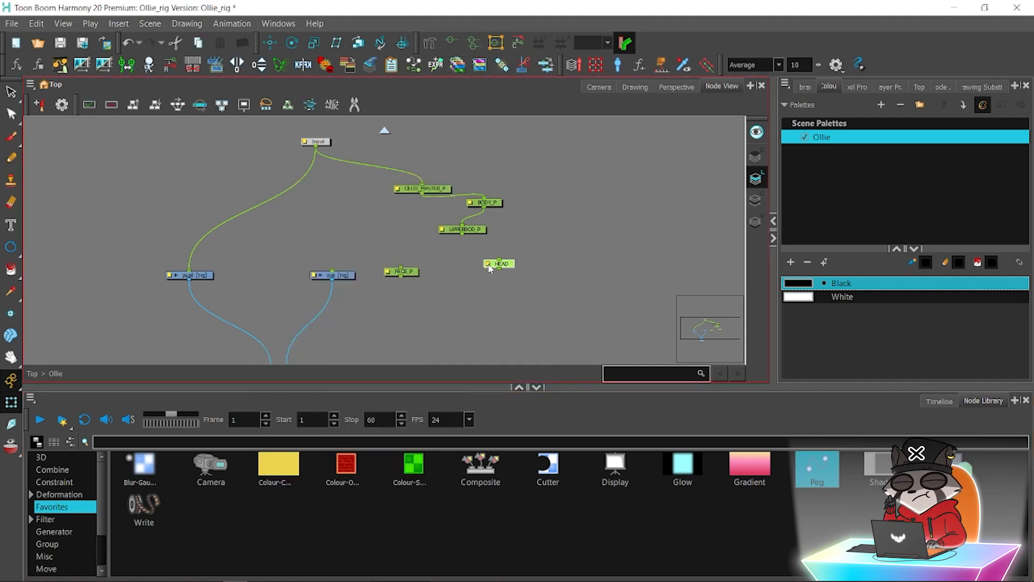
double_click(490, 267)
click(348, 226)
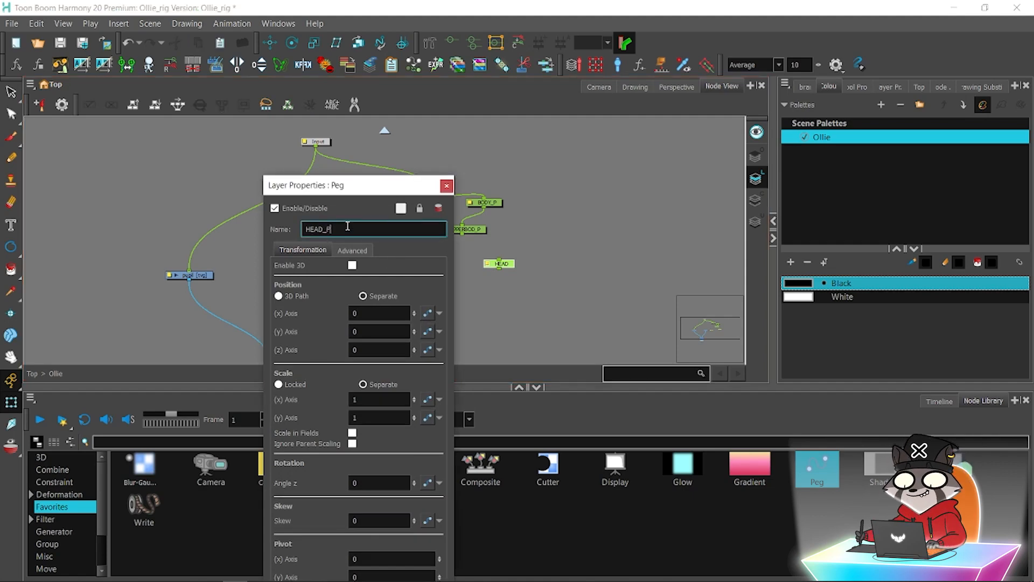
click(446, 185)
Chain UPPERBOD_P, HEAD_P and FACE_P in order down to the pupil node, and place FACE_P above the pupil.
drag(412, 274, 409, 274)
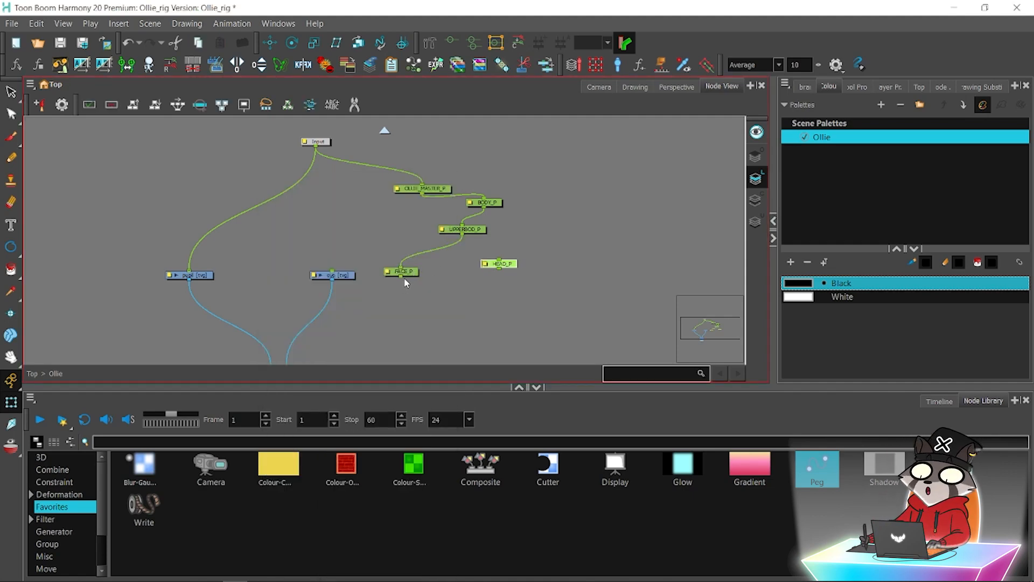
drag(498, 268, 189, 269)
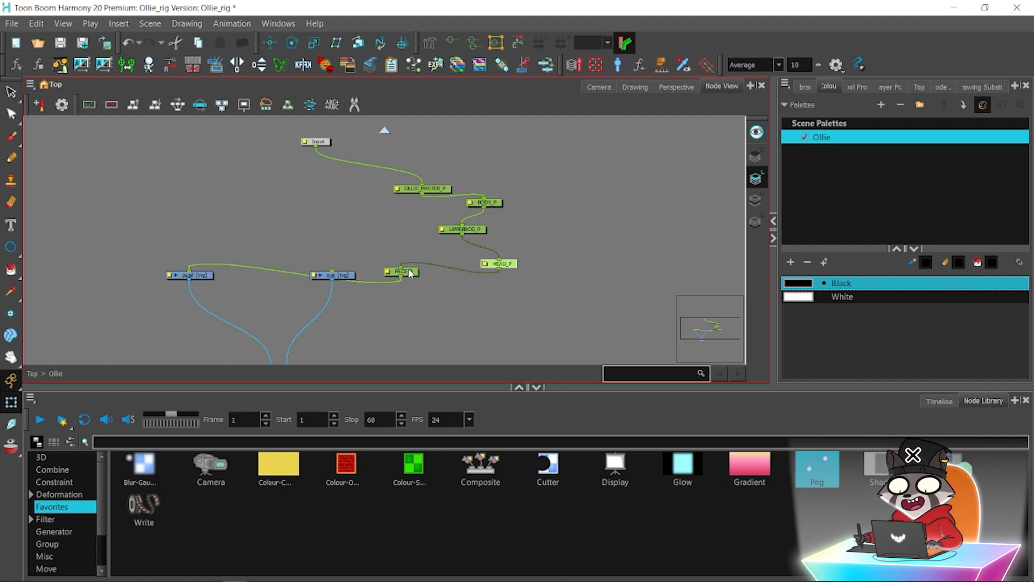
drag(408, 270, 259, 214)
Tuck HEAD_P beneath UPPERBOD_P and move the Input node with its peg chain up above FACE_P.
key(1)
key(1)
key(1)
drag(522, 149, 423, 195)
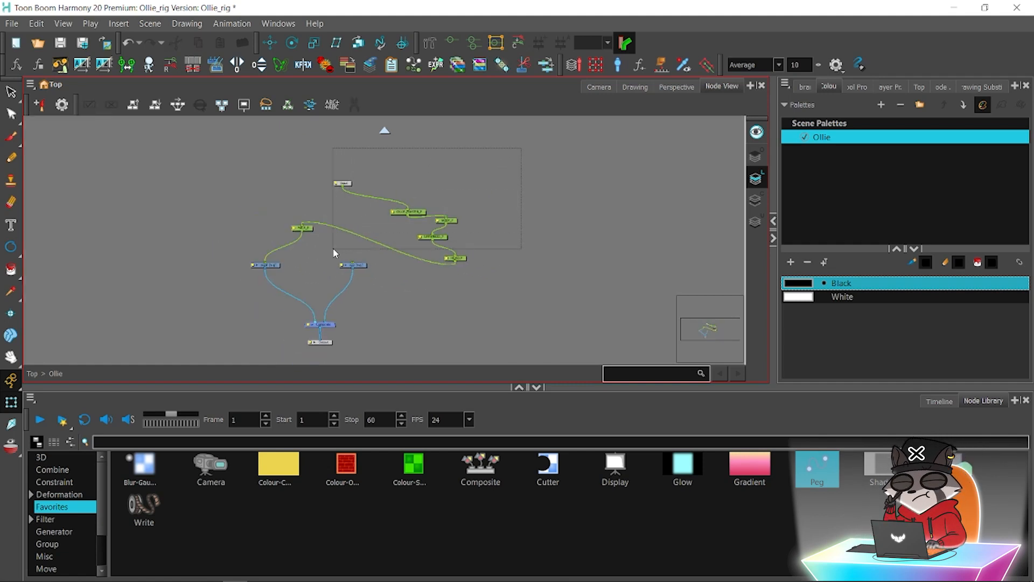
drag(333, 248, 333, 249)
drag(451, 260, 437, 249)
drag(502, 155, 339, 254)
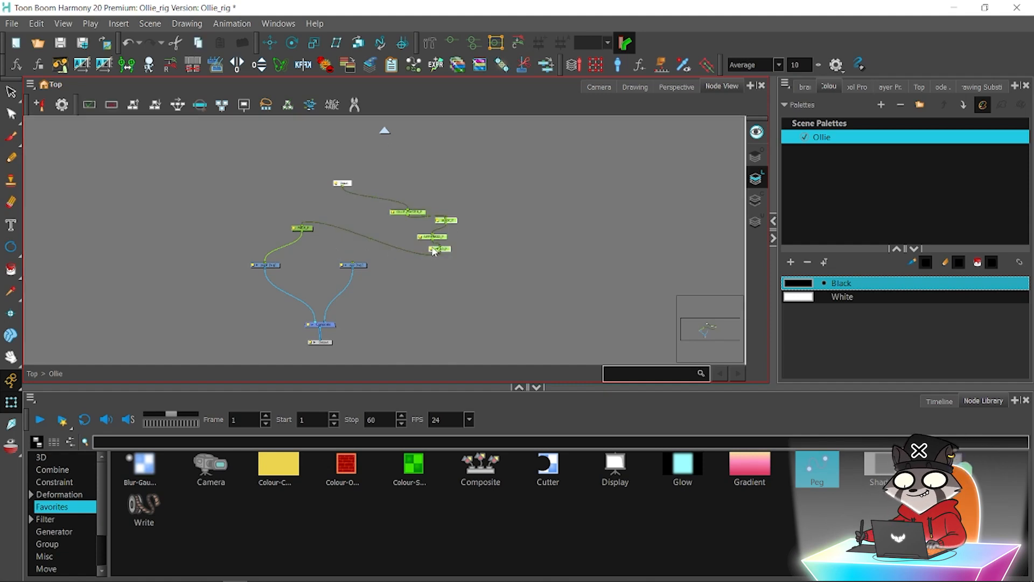
drag(434, 251, 342, 161)
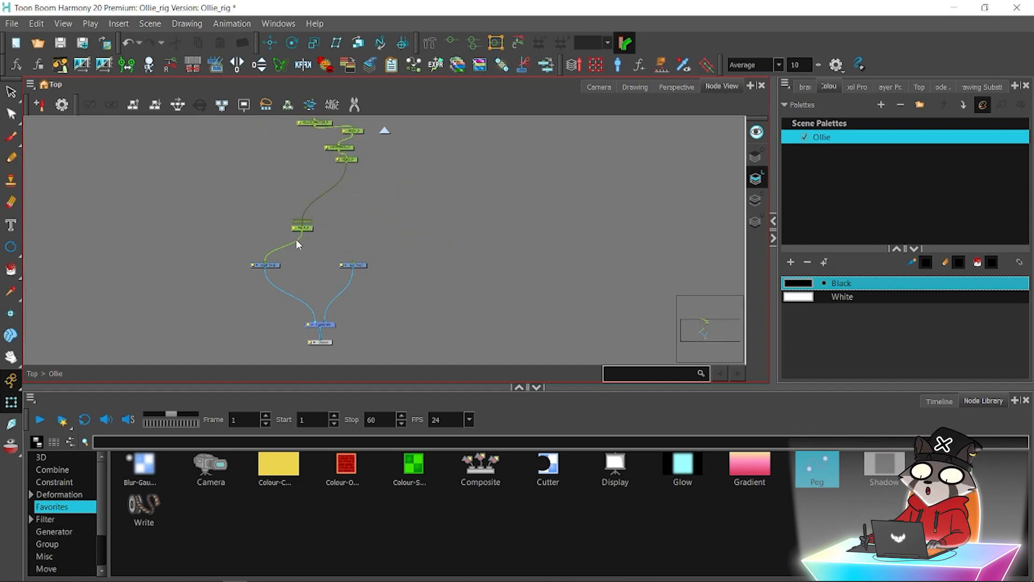
Detach the pupil node from FACE_P, move FACE_P up beneath HEAD_P, and save the scene.
drag(296, 241, 320, 196)
key(2)
key(2)
click(59, 43)
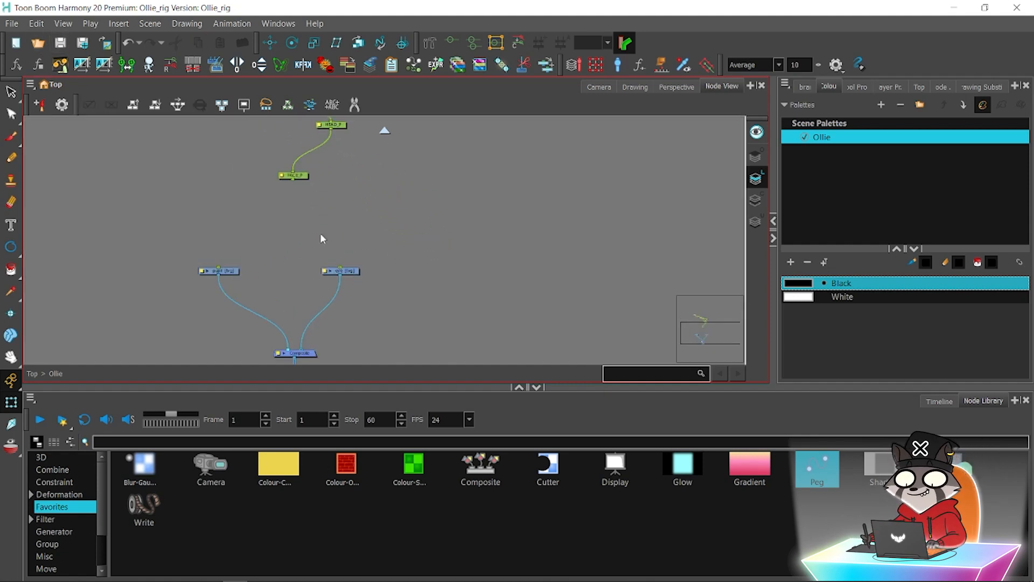
Add a second Composite node from the favorites between the pupil and eye nodes and the existing Composite.
drag(339, 274, 382, 240)
scroll(381, 241, up, 1)
drag(480, 464, 301, 282)
Check the new composite's mode and the default pass-through composite setting in the general preferences.
double_click(294, 277)
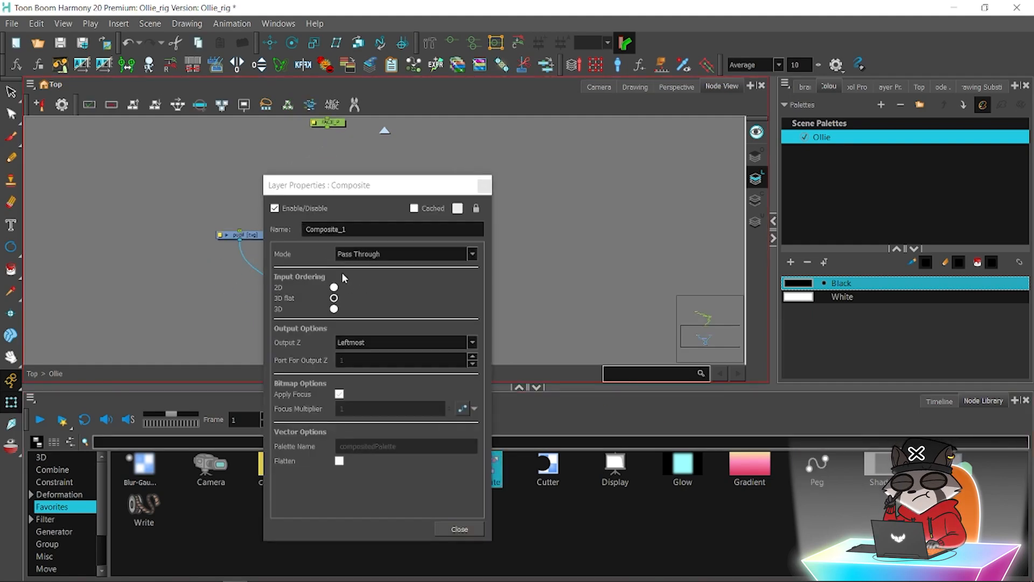
click(484, 185)
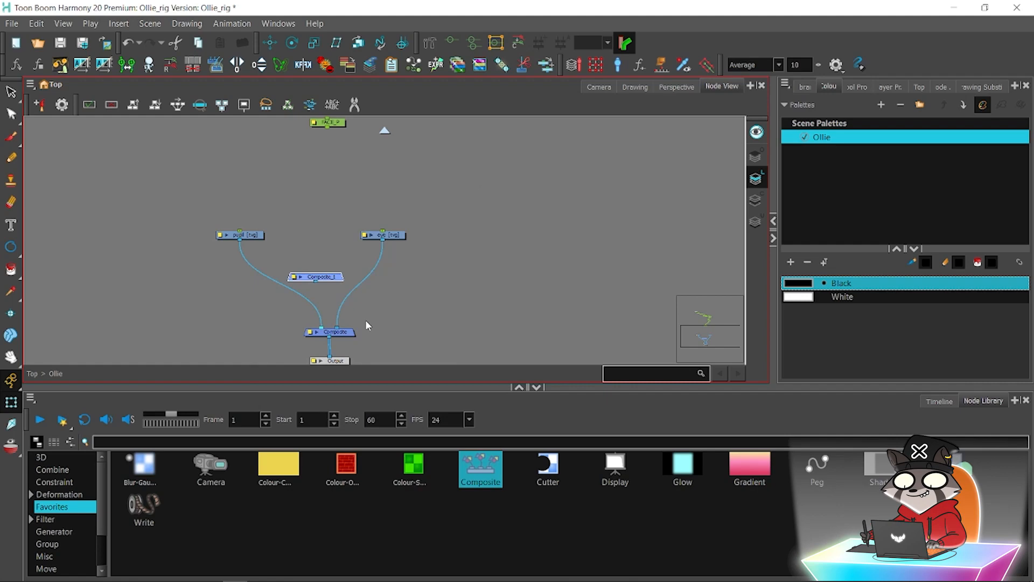
click(36, 23)
click(87, 393)
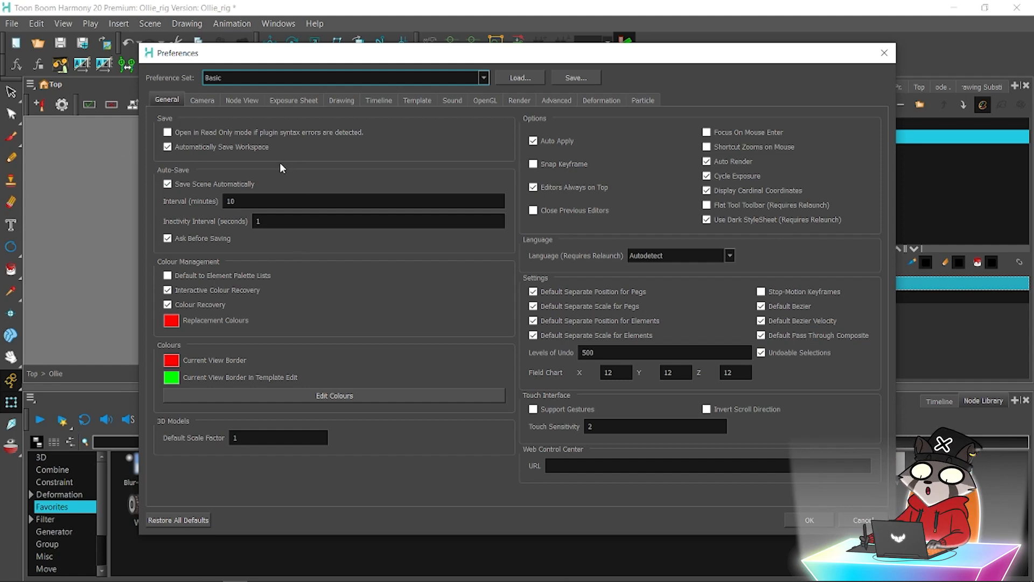
click(809, 519)
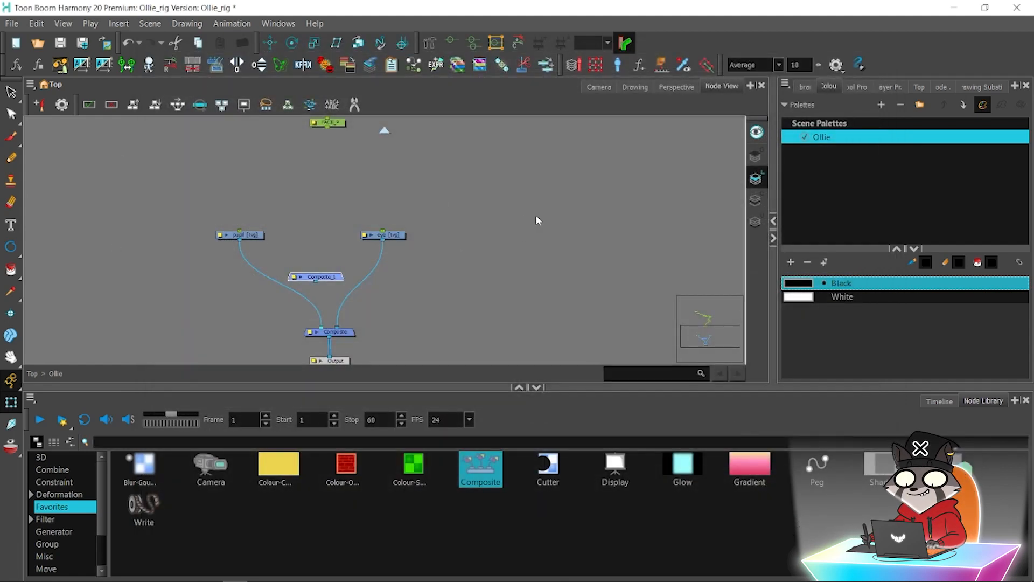
Route the pupil and eye nodes through Composite_1 into the main Composite and save the scene.
drag(320, 327, 317, 275)
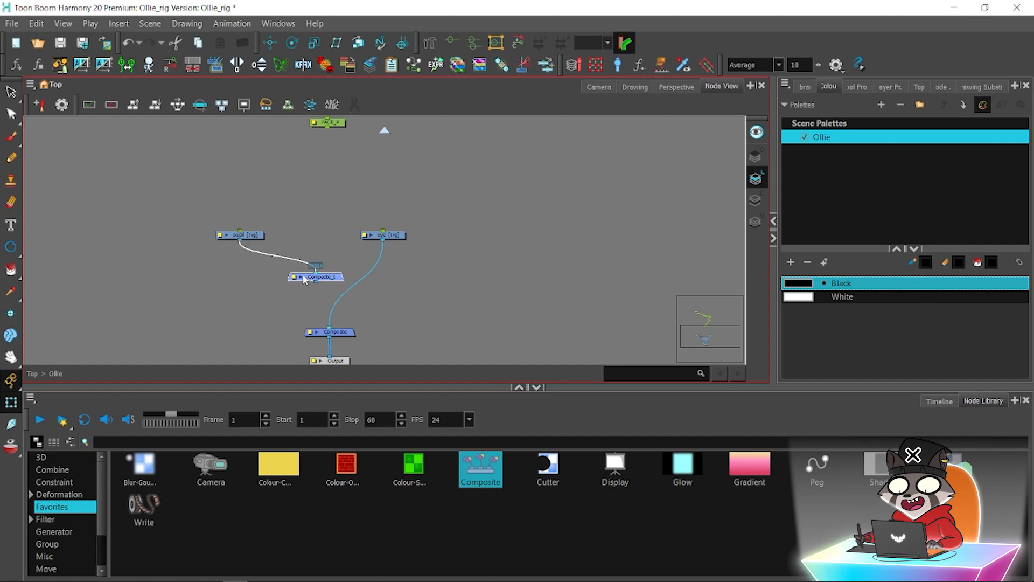
mouse_move(334, 329)
mouse_down()
mouse_move(337, 278)
mouse_move(326, 276)
mouse_move(324, 331)
mouse_up()
key(ctrl+s)
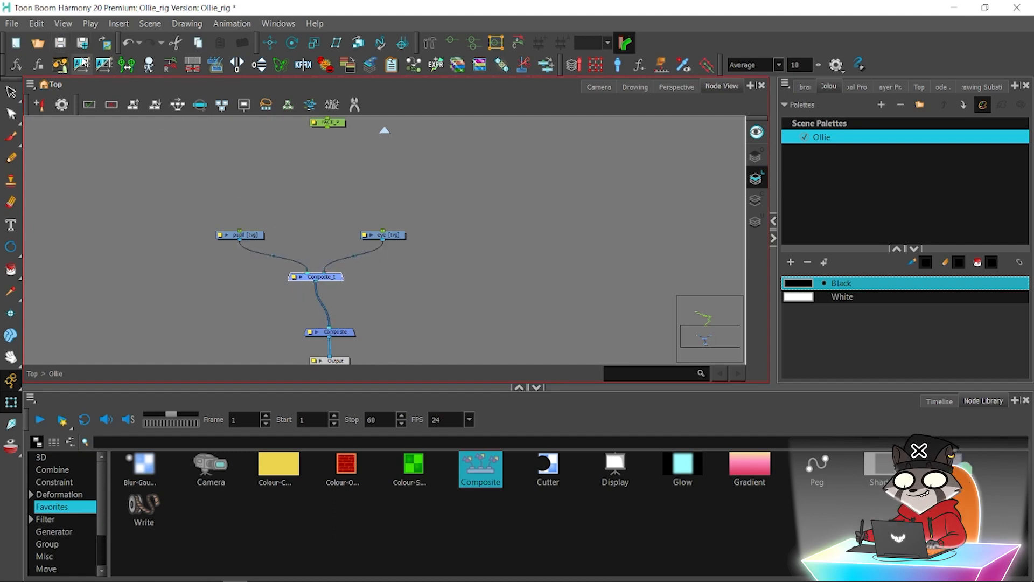
Move the eye and pupil nodes higher above Composite_1.
drag(393, 235, 378, 190)
drag(241, 235, 258, 181)
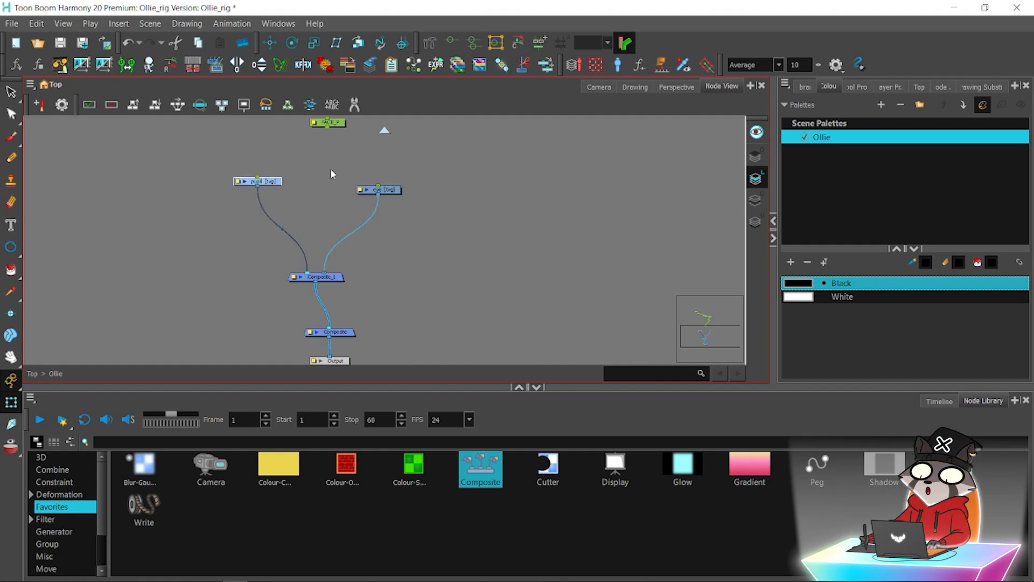
drag(451, 171, 450, 208)
scroll(433, 207, up, 1)
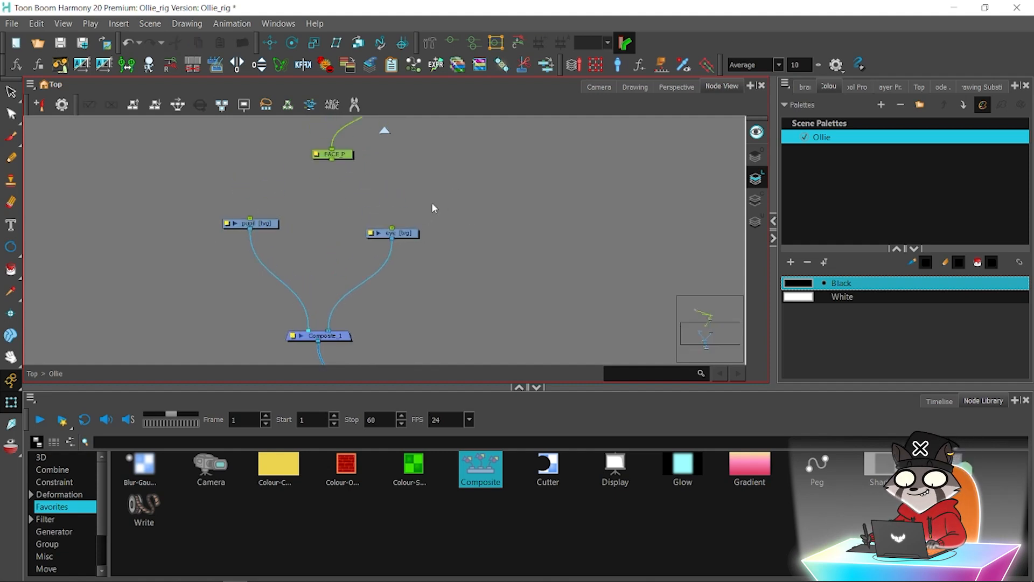
Show the drawing in the Camera view and add parent pegs to the pupil and eye layers in the Timeline.
click(599, 87)
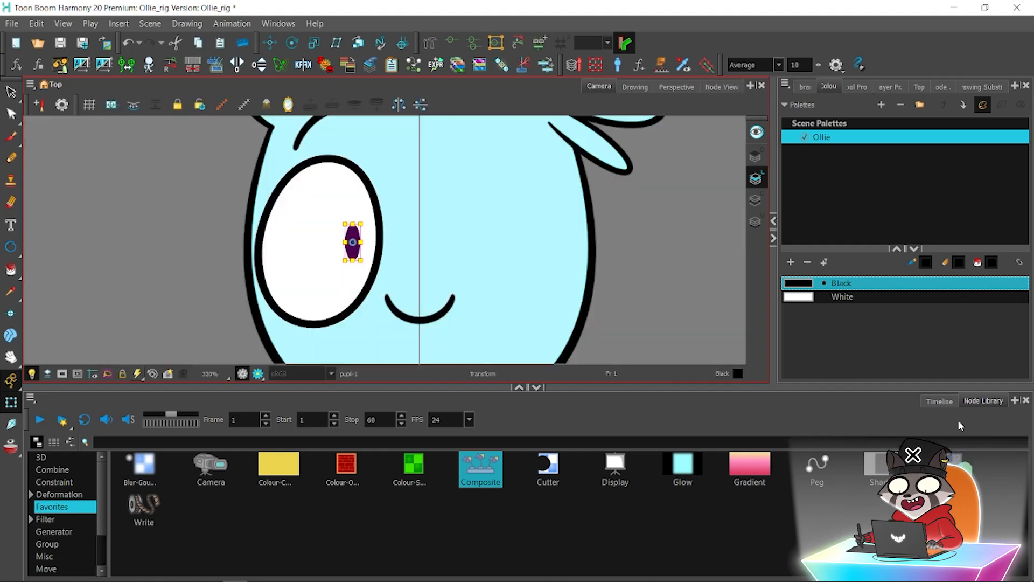
click(939, 401)
click(209, 439)
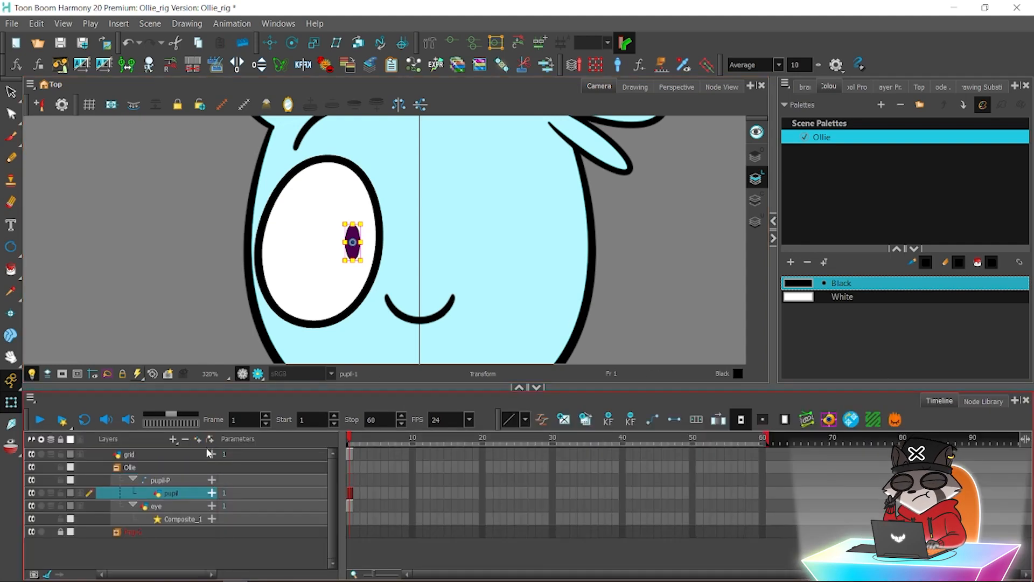
click(181, 504)
click(209, 439)
Copy the eye layer's pivot to the eye-P peg's pivot with CF - CopyPastePivots.
click(189, 481)
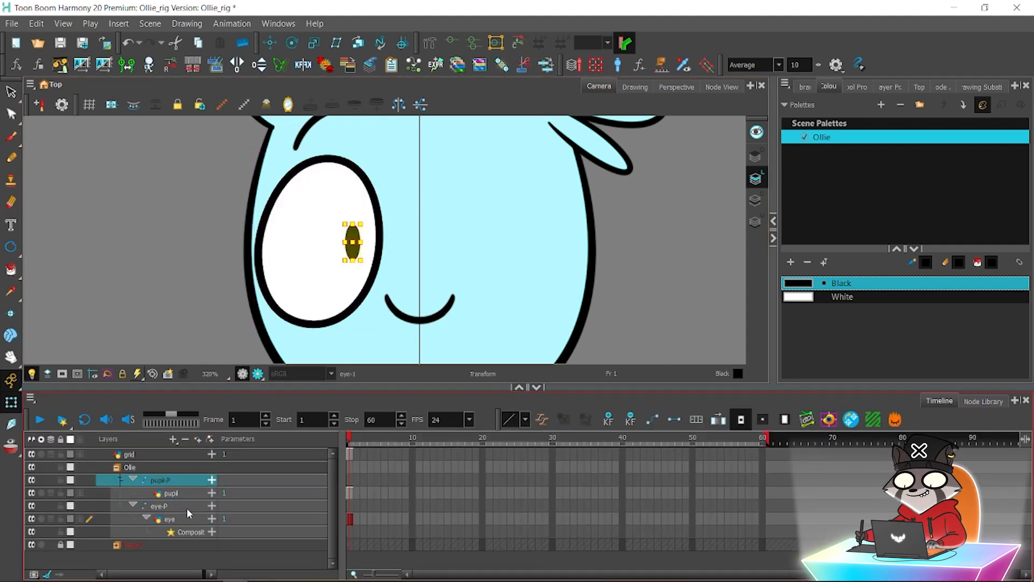
click(180, 507)
click(180, 519)
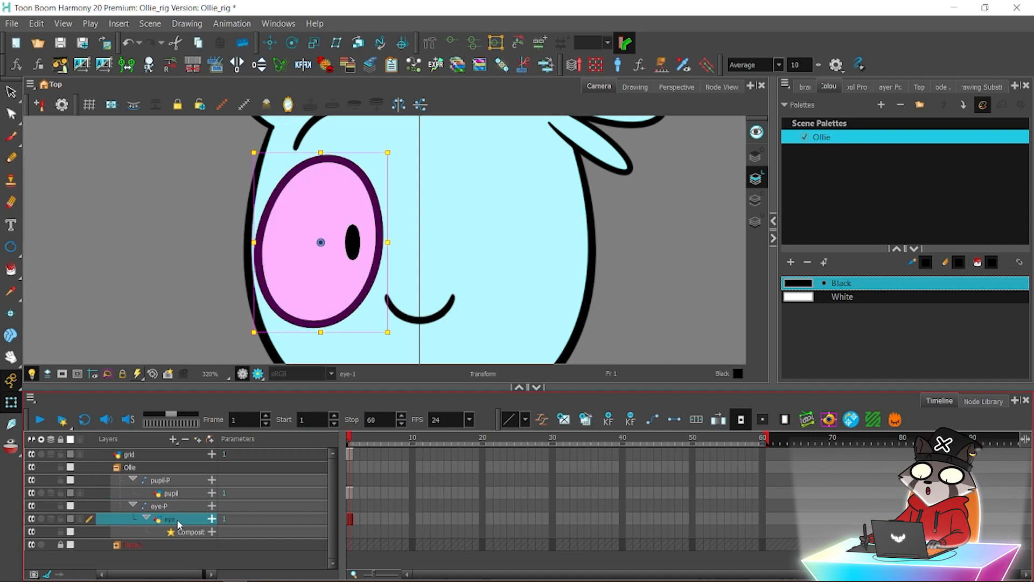
click(851, 419)
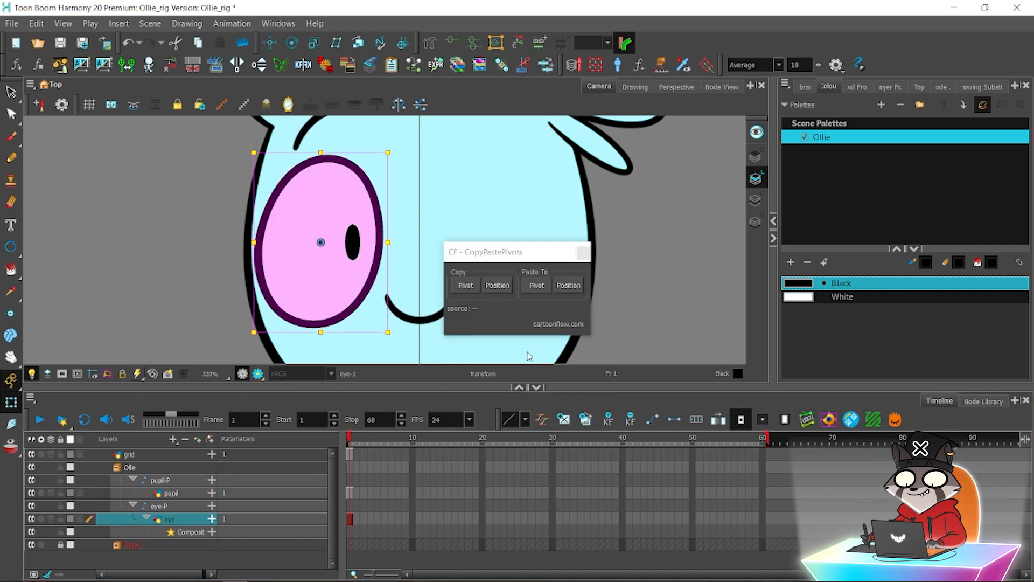
click(465, 285)
click(158, 508)
click(534, 288)
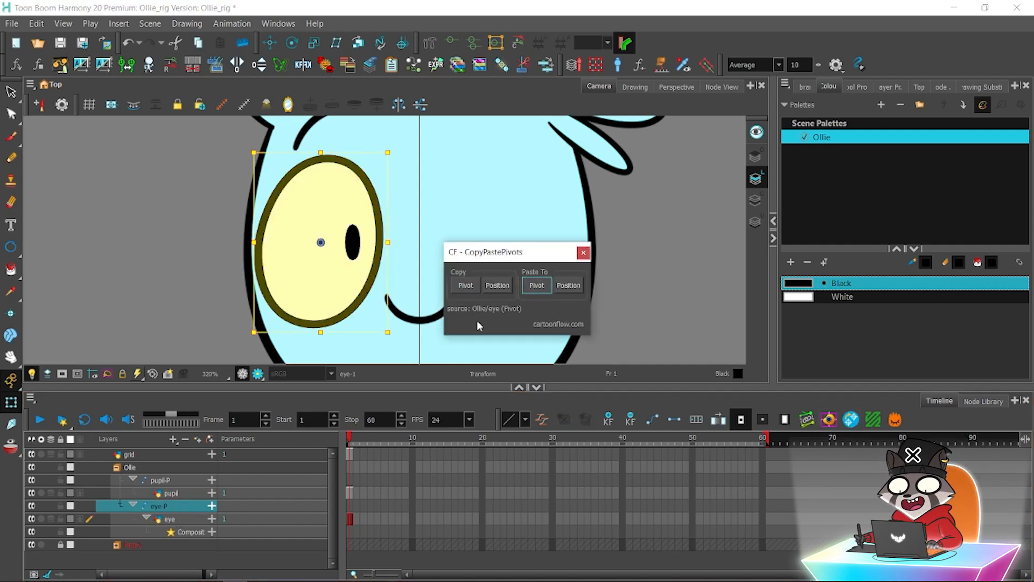
Copy the pupil layer's pivot onto the pupil-P peg with CF - CopyPastePivots, and close the script window.
click(182, 493)
click(498, 285)
click(160, 480)
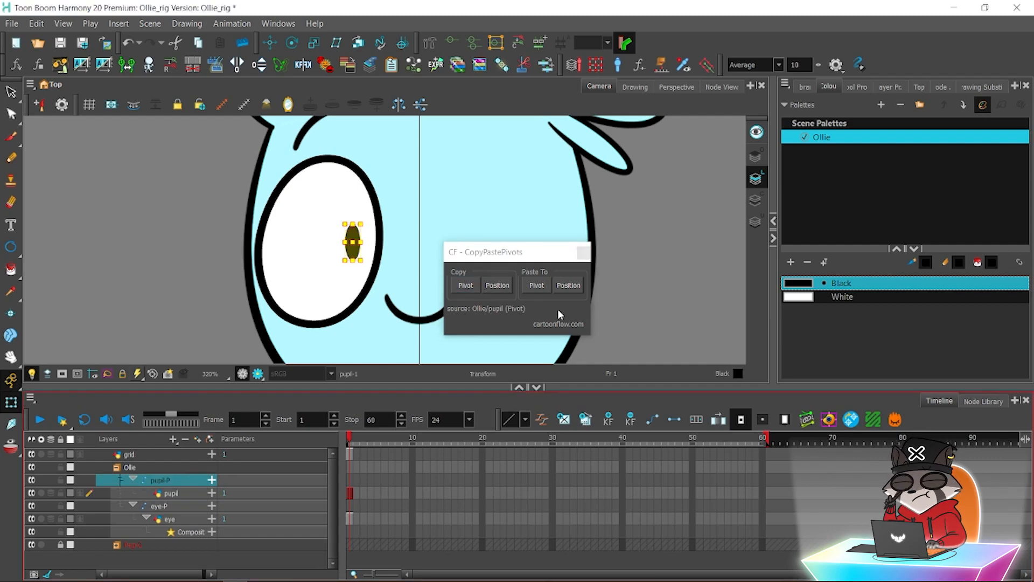
click(568, 285)
click(583, 253)
click(193, 289)
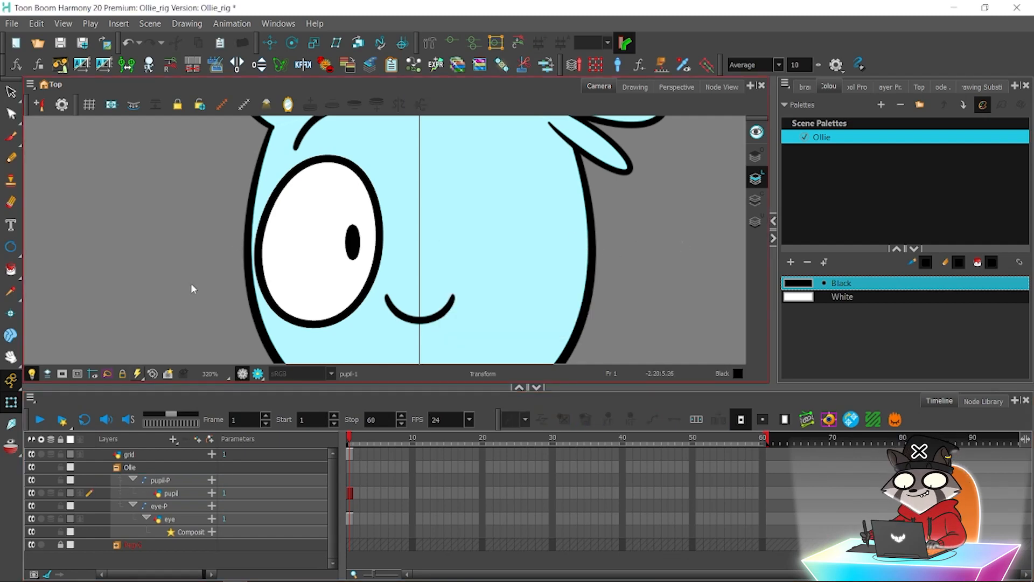
Disable Animate Using Animation Tools for the eye layer and set its embedded pivots to Apply Embedded Pivot on Parent Peg.
click(173, 518)
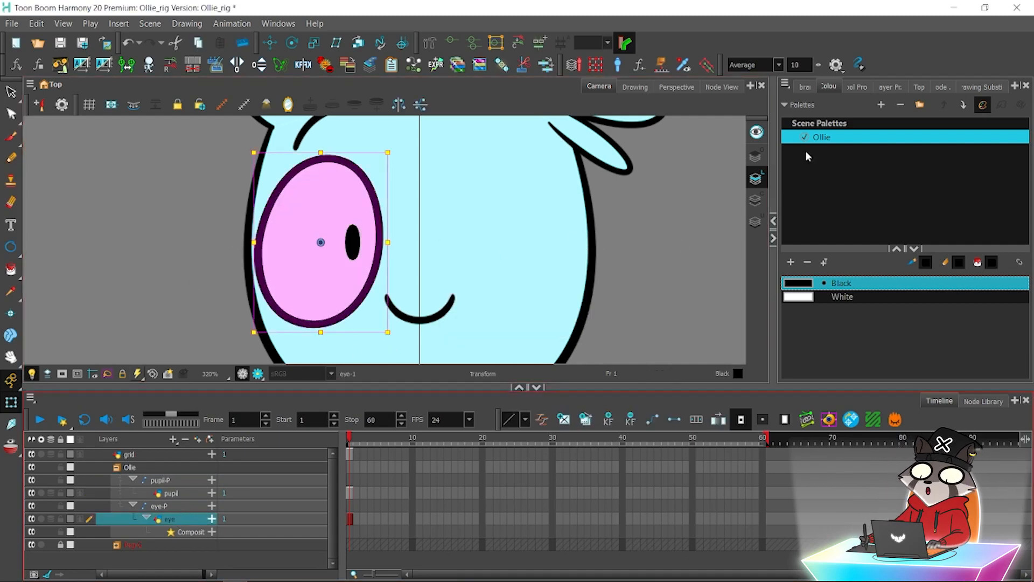
click(889, 87)
click(895, 165)
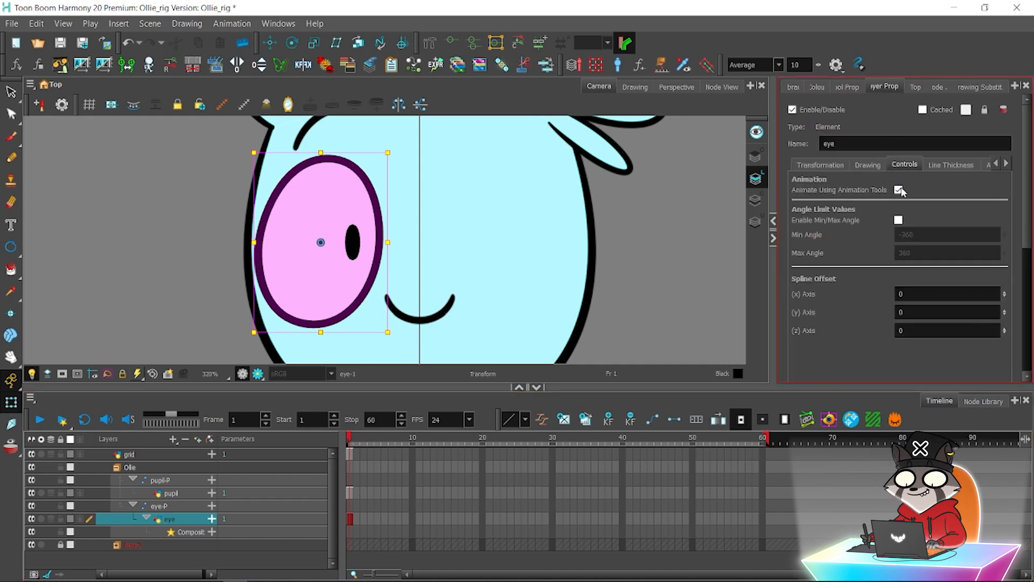
click(899, 189)
drag(1026, 215, 1013, 337)
click(942, 287)
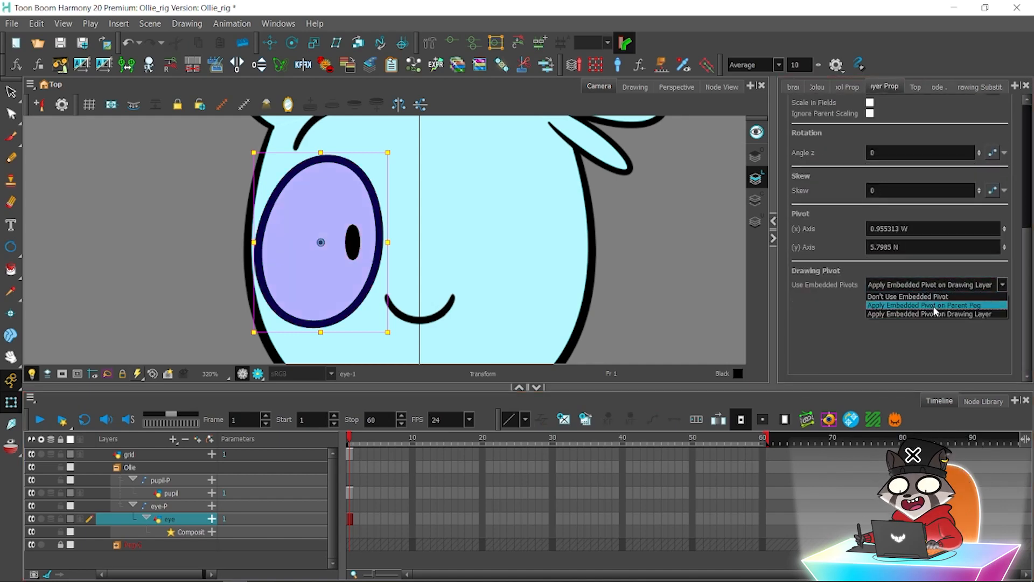
click(938, 306)
Set the pupil layer's embedded pivots to Apply Embedded Pivot on Parent Peg and save the scene.
click(183, 493)
click(867, 165)
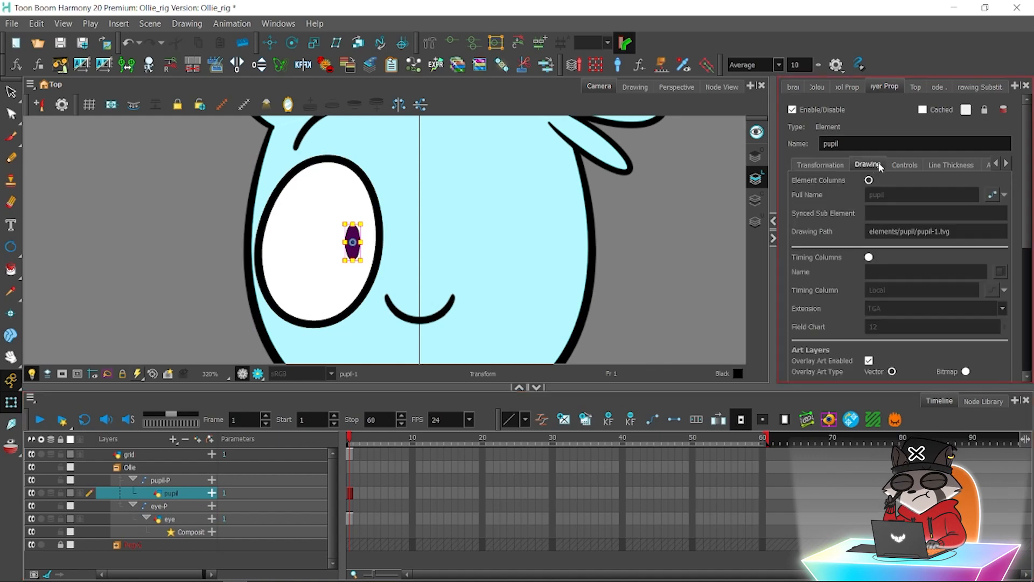
click(905, 164)
click(820, 164)
scroll(905, 242, down, 5)
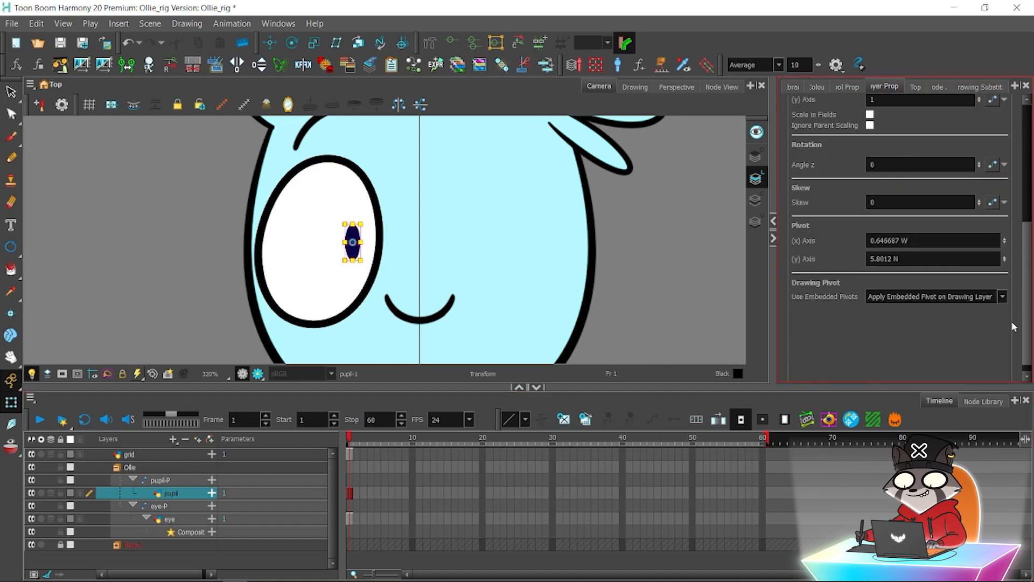
click(932, 284)
click(923, 306)
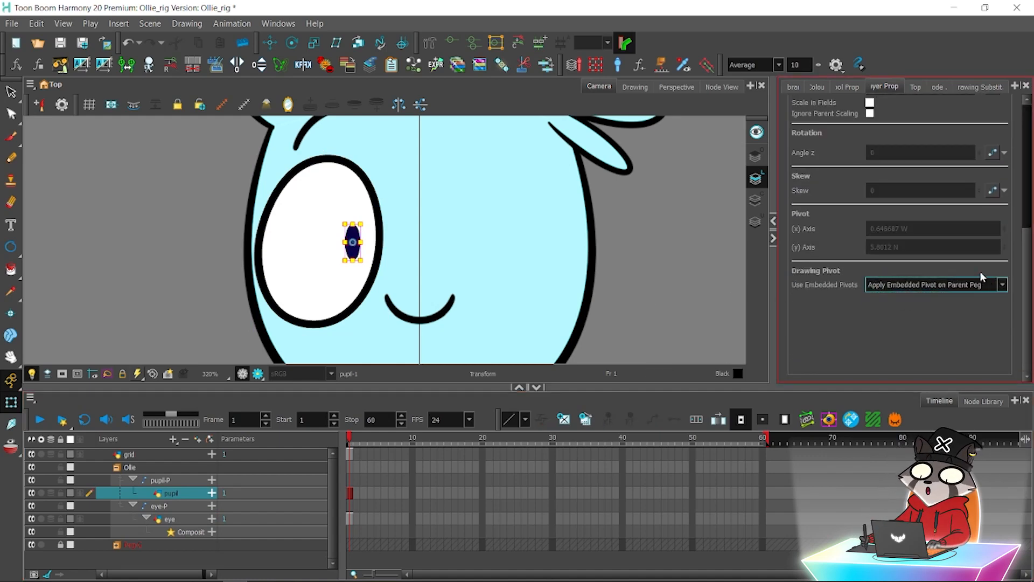
scroll(1027, 243, up, 5)
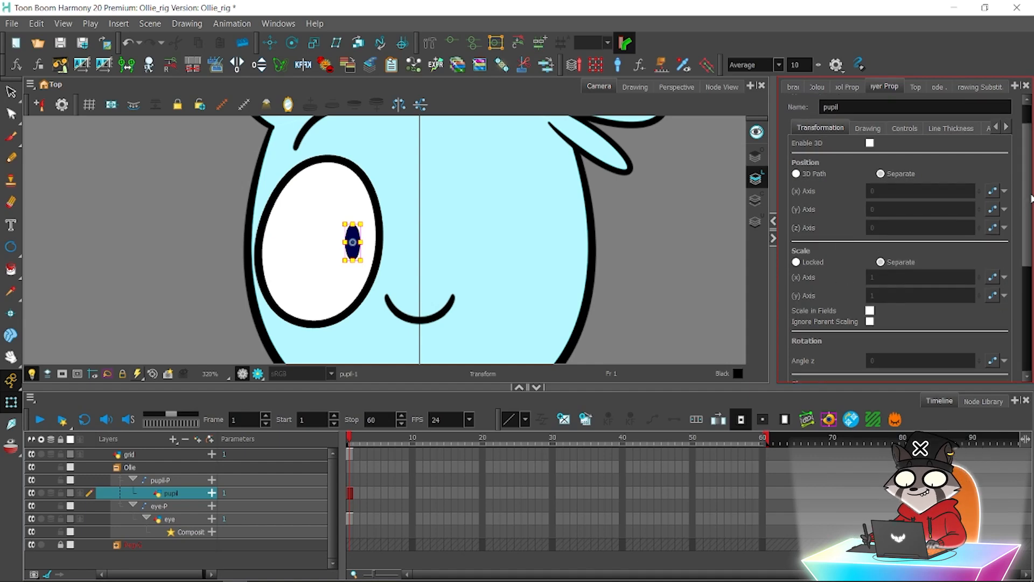
scroll(1030, 198, down, 5)
click(951, 315)
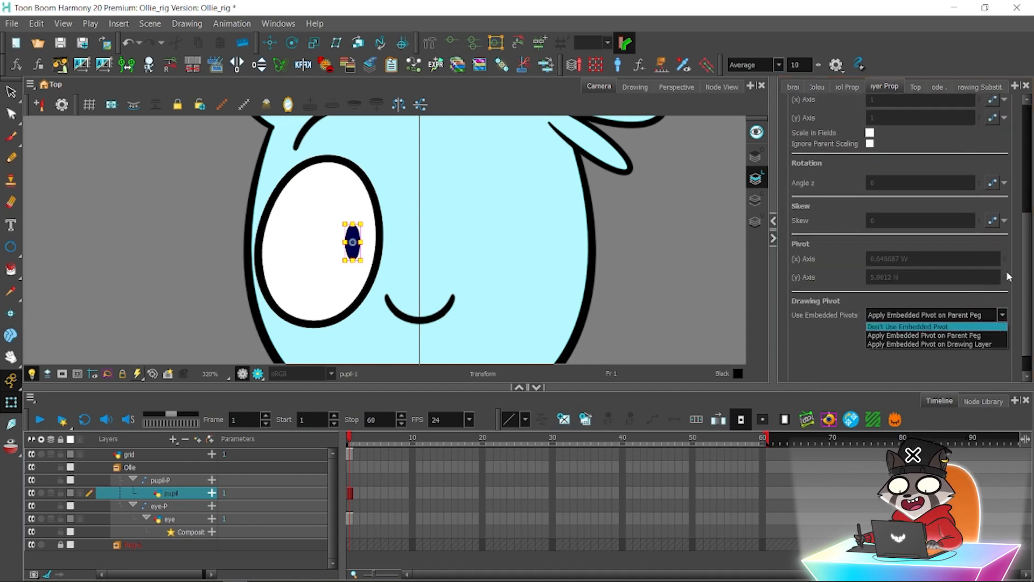
drag(1026, 273, 1026, 165)
click(61, 43)
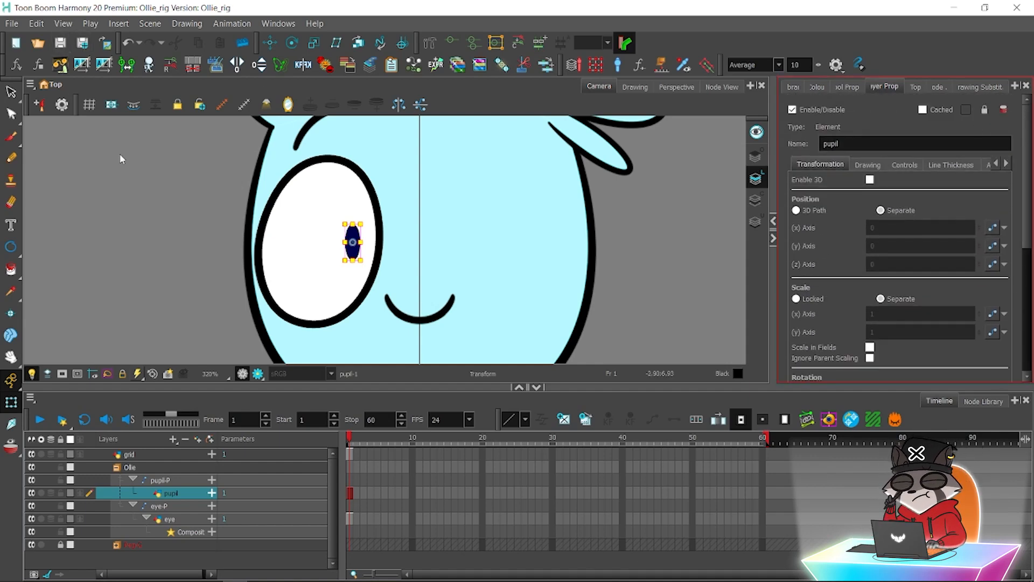
click(175, 308)
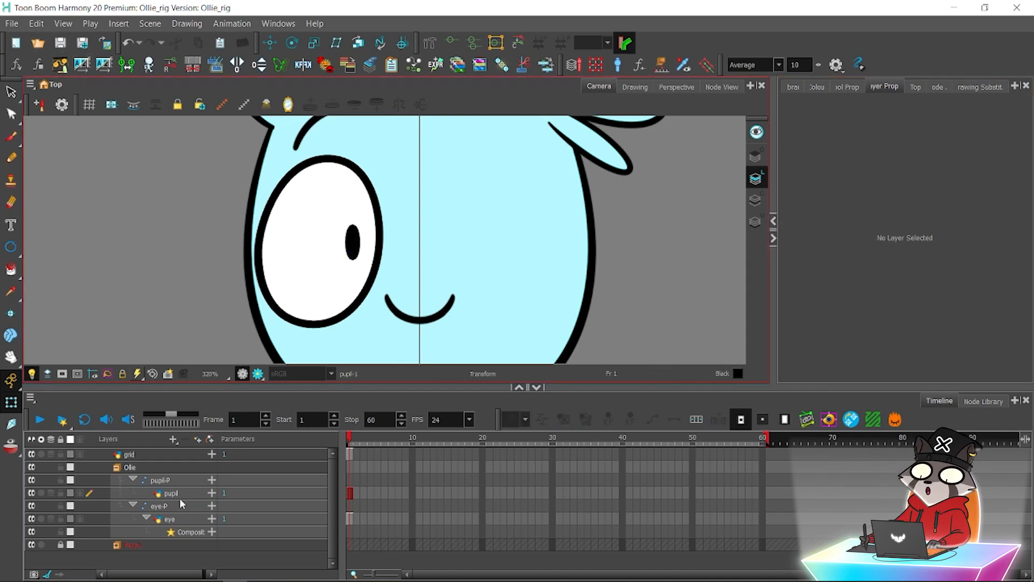
In the Node View, move the pupil-P and eye-P pegs together to between the FACE_P peg and the pupil and eye drawings.
click(179, 489)
click(180, 501)
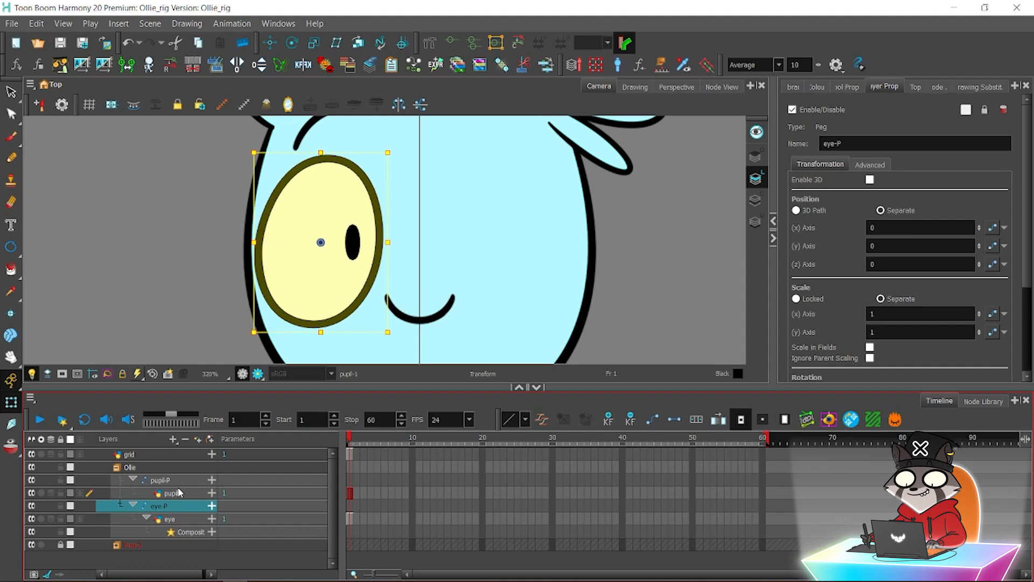
click(719, 86)
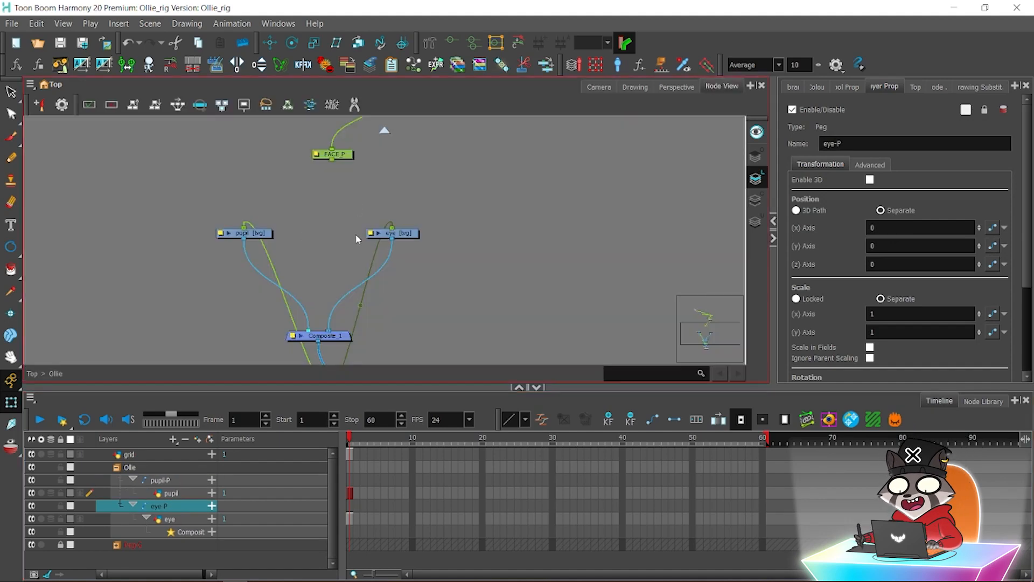
click(460, 252)
scroll(436, 248, down, 3)
scroll(435, 255, up, 1)
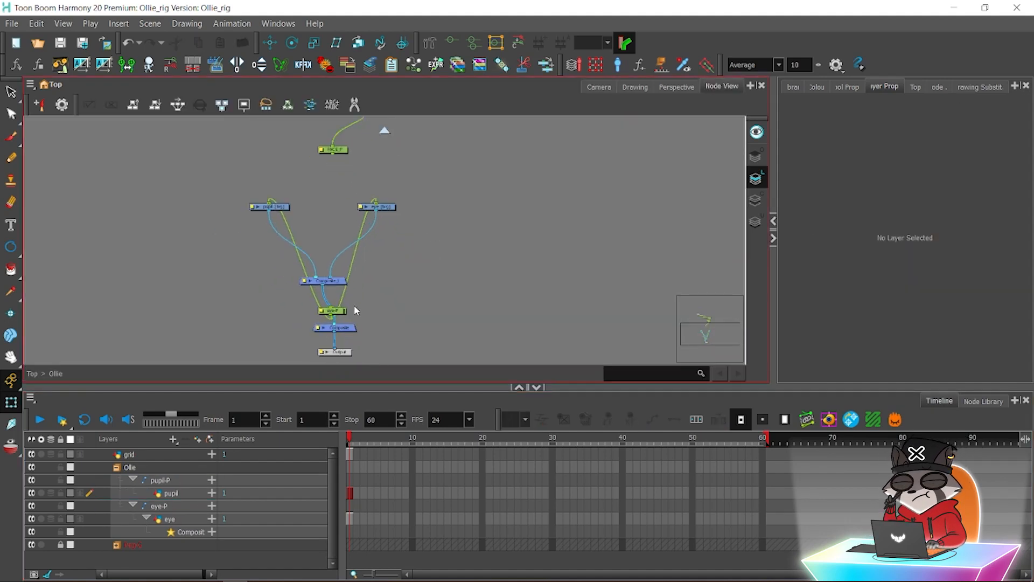
drag(356, 307, 322, 176)
scroll(384, 238, down, 6)
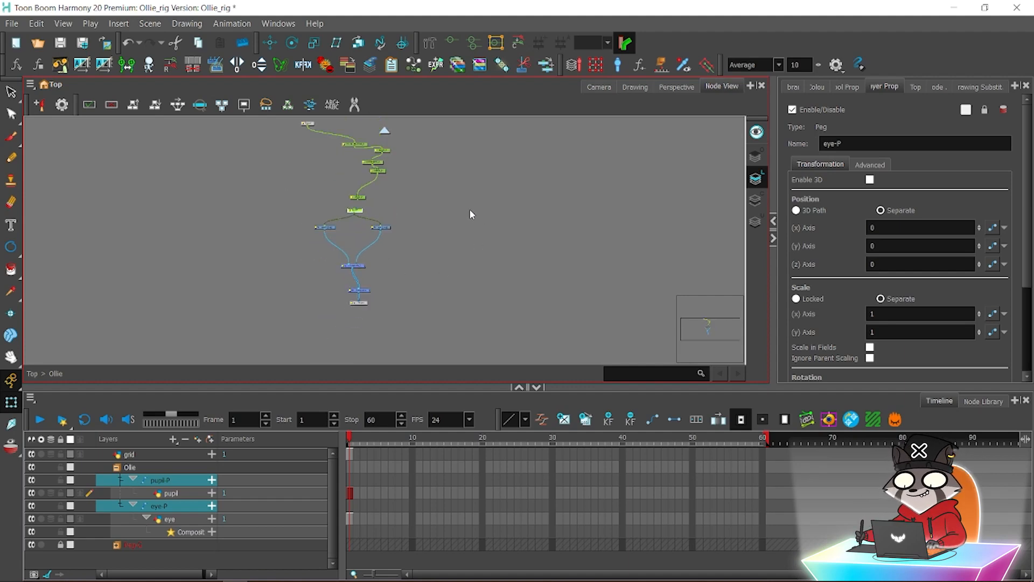
Reposition the groups of nodes to make more room between FACE_P and the pupil-P and eye-P pegs.
drag(233, 317, 405, 145)
drag(385, 180, 392, 245)
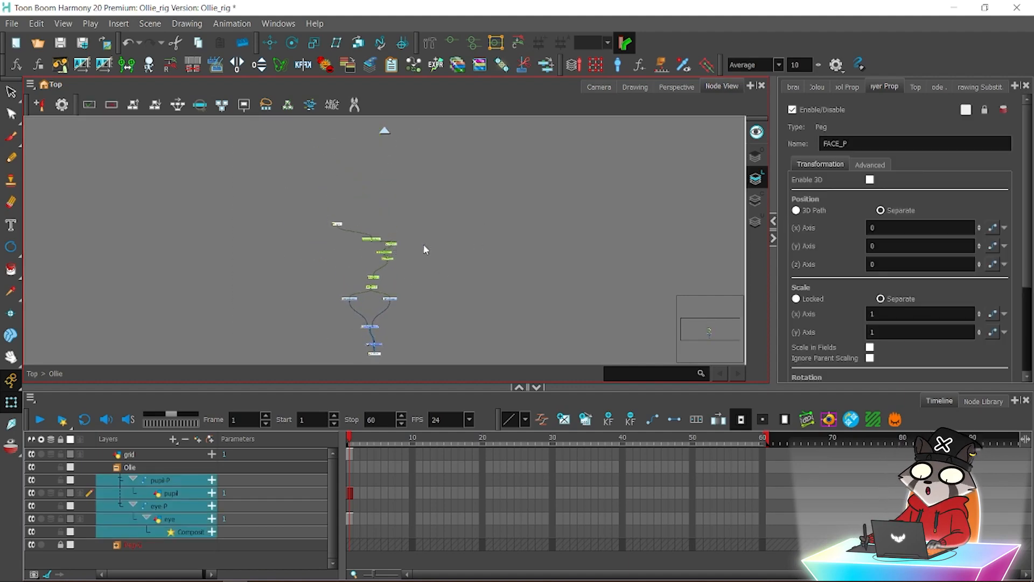
drag(443, 195, 314, 360)
drag(391, 299, 384, 285)
drag(461, 179, 307, 267)
click(389, 263)
scroll(377, 259, up, 5)
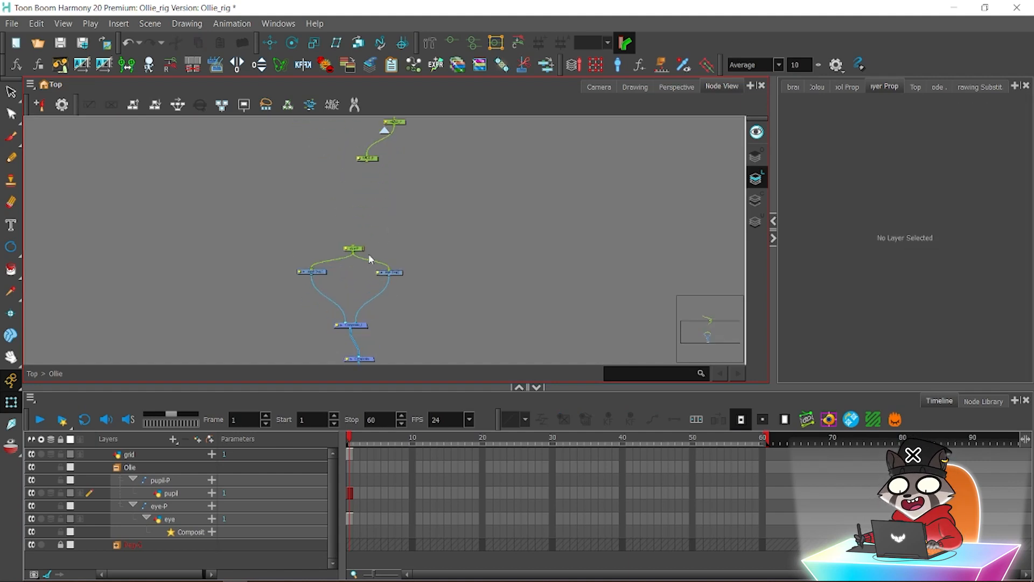
Place the pupil-P peg directly above the pupil drawing and the eye-P peg above the eye drawing, and save the scene.
drag(346, 247, 295, 224)
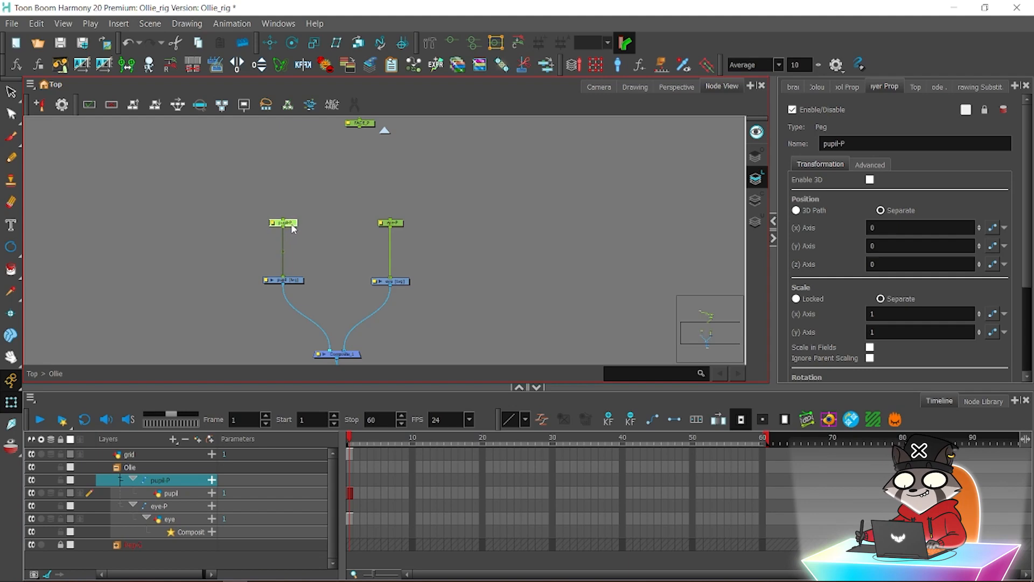
click(63, 127)
click(60, 43)
drag(210, 229, 217, 197)
scroll(388, 252, up, 2)
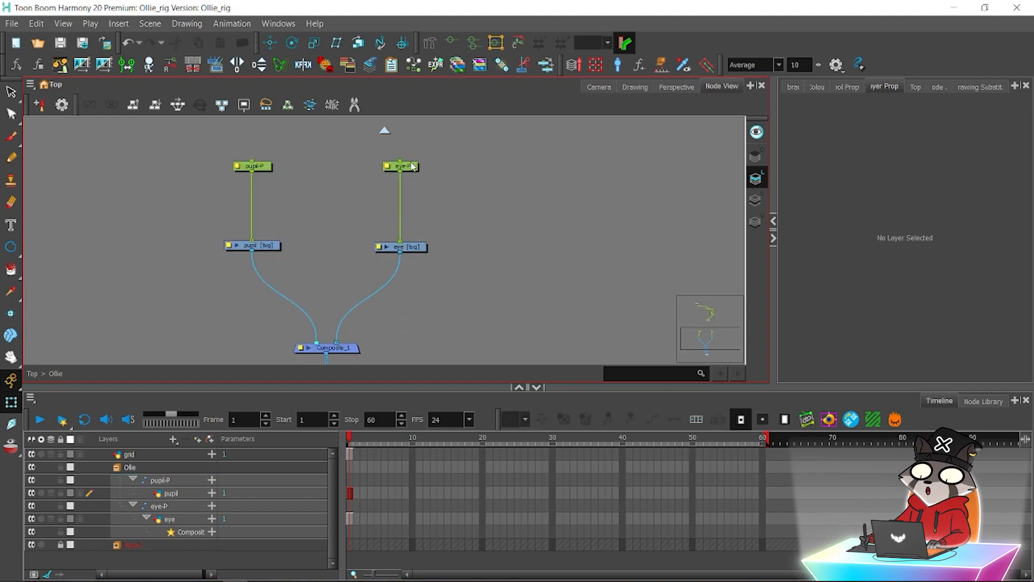
Try moving the pupil out of the eye through its pupil-P peg in the Camera view, undo the move, and save.
click(268, 168)
click(598, 86)
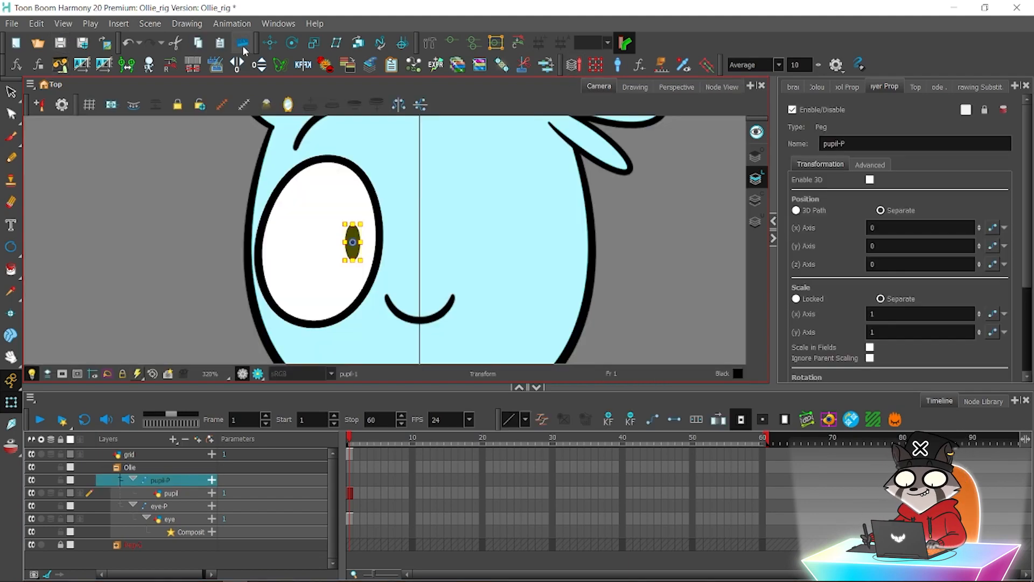
click(270, 43)
drag(363, 249, 214, 243)
key(ctrl+z)
click(10, 403)
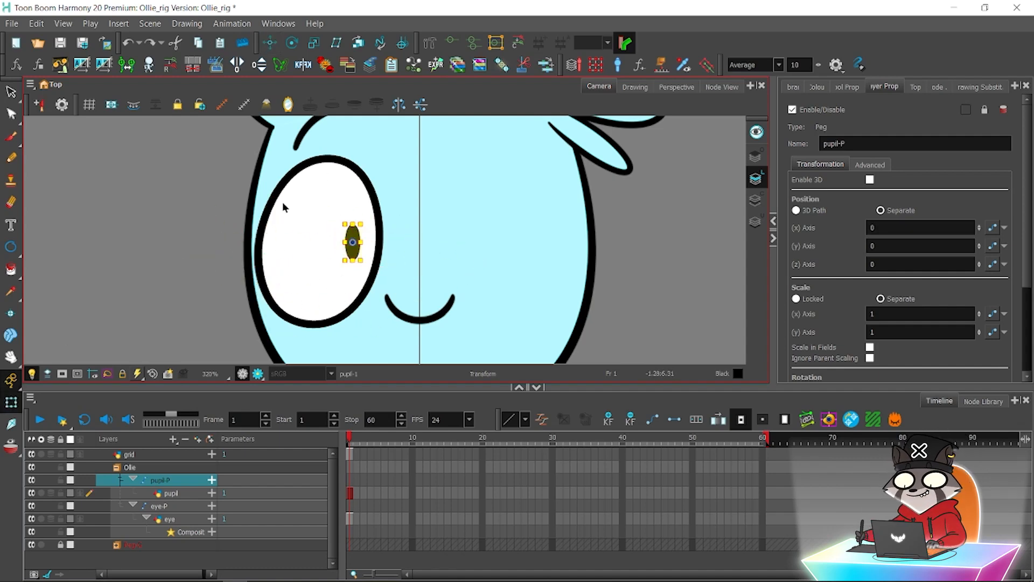
click(152, 139)
key(ctrl+s)
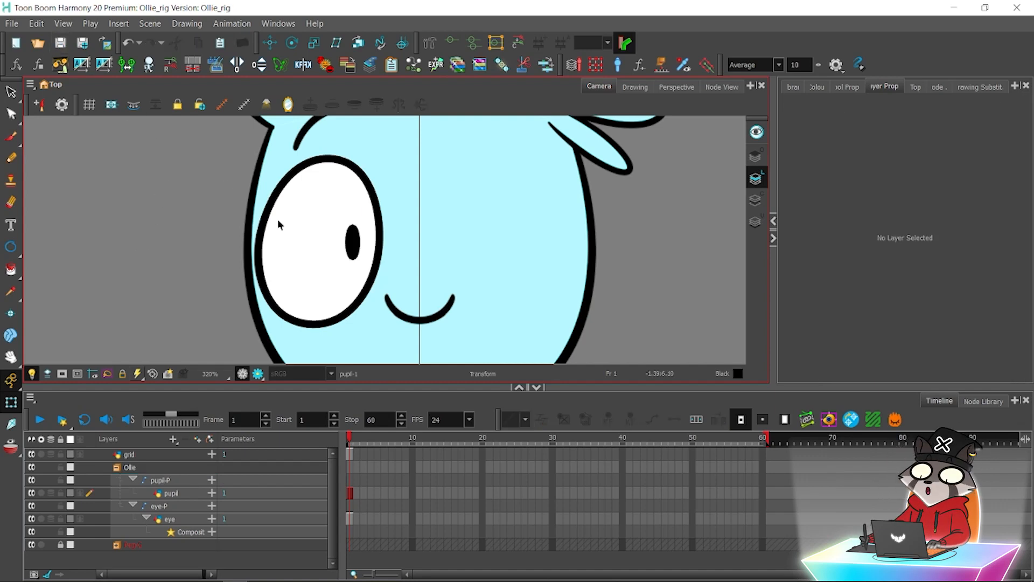
Select the eye drawing, return to the Node View, and search the Node Library for "colour".
click(305, 247)
click(719, 86)
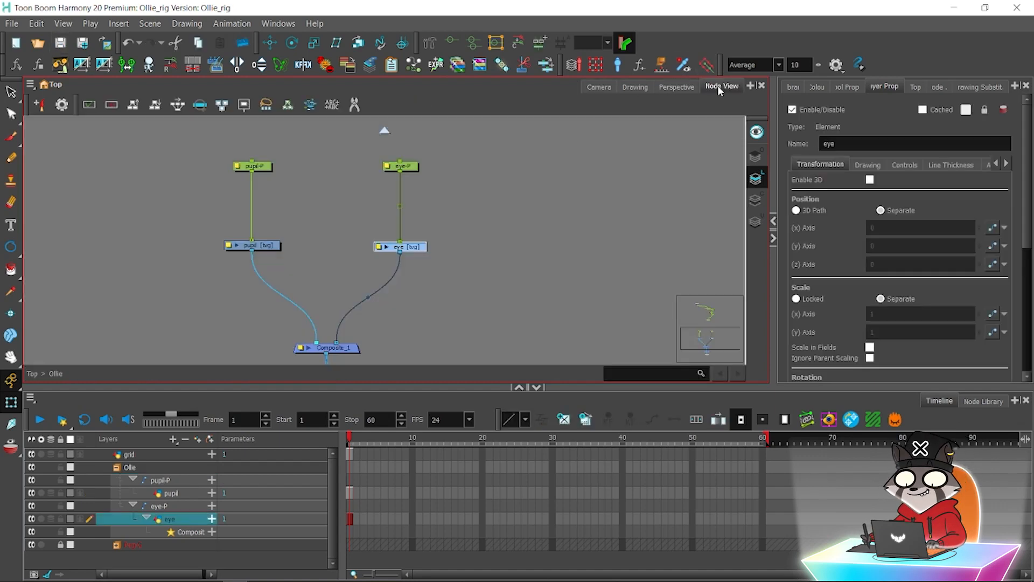
click(983, 400)
click(190, 437)
text(cover)
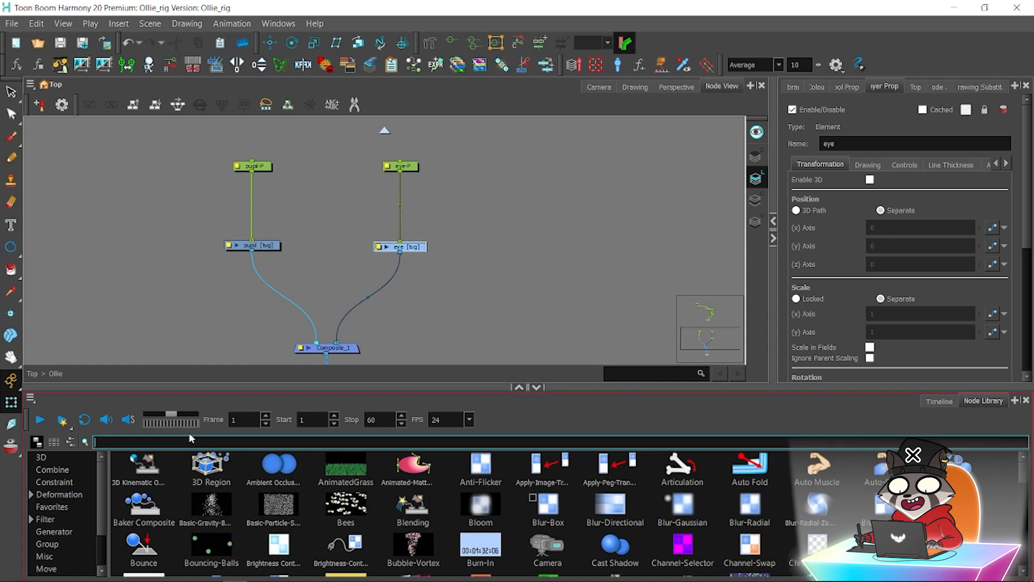
key(BackSpace)
key(BackSpace)
key(BackSpace)
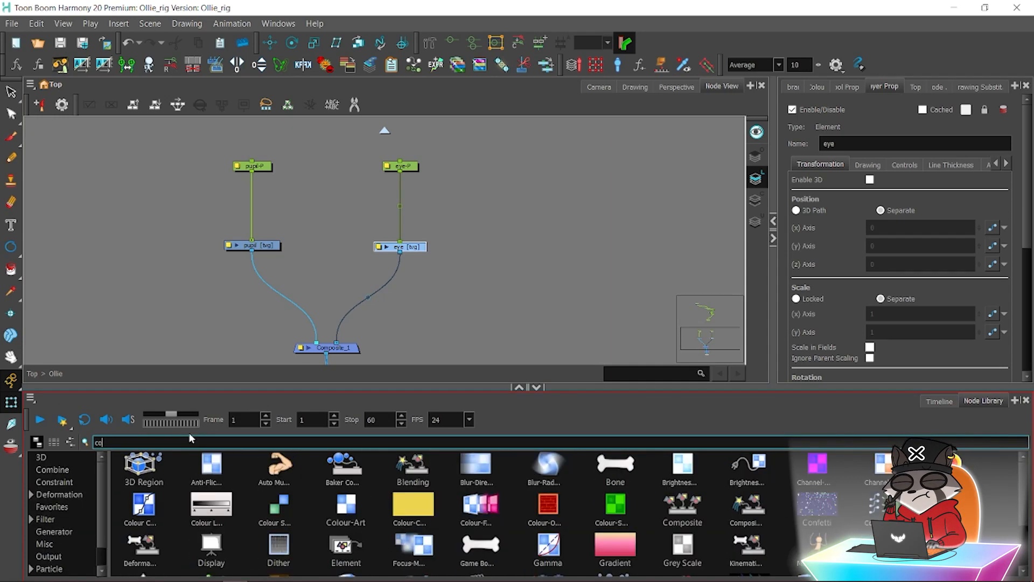
text(lour)
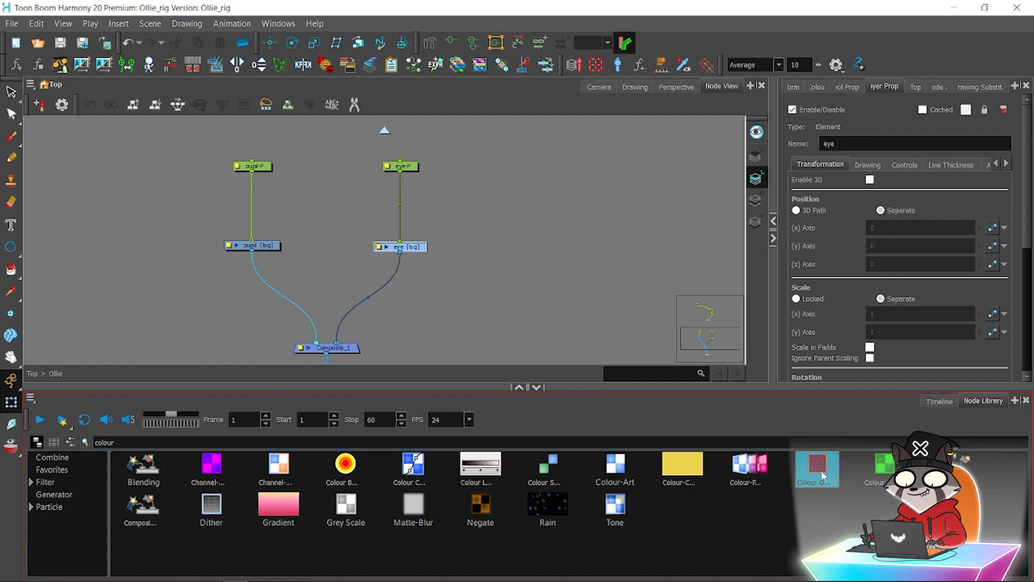
Insert a Colour-Override node between the pupil drawing and Composite_1, save, and connect the eye drawing to it as well.
drag(817, 464, 310, 294)
key(ctrl+s)
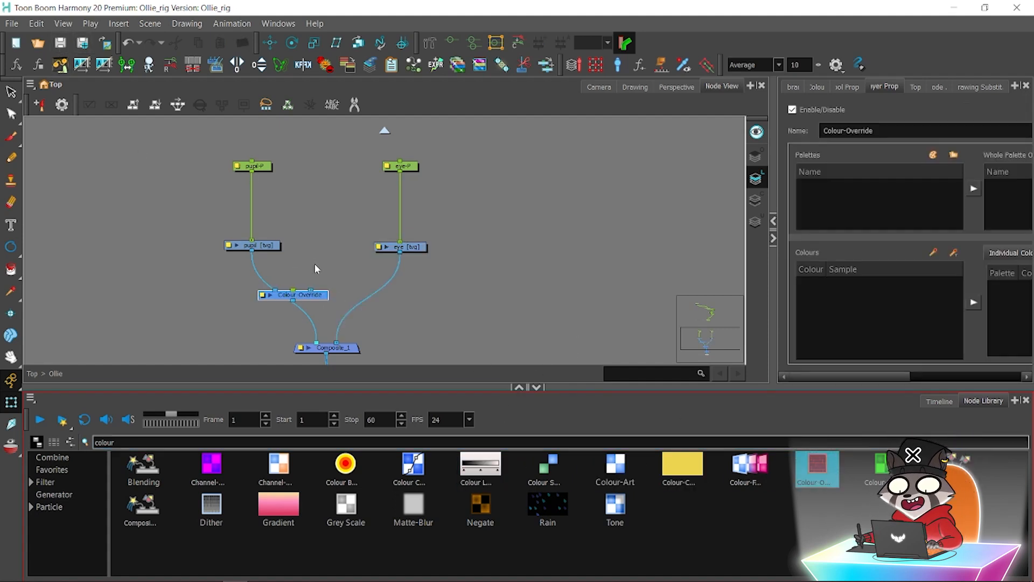
drag(399, 252, 310, 295)
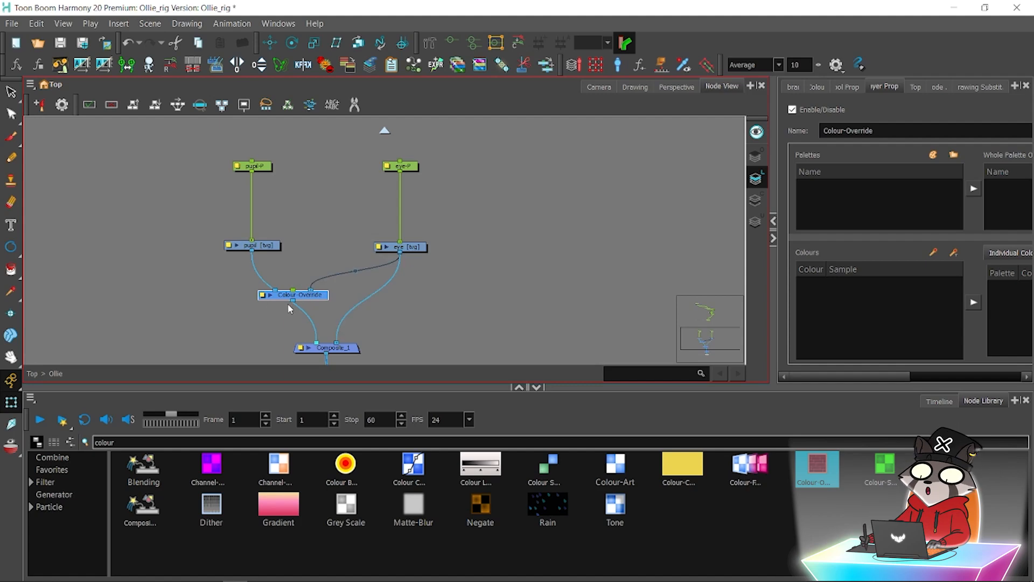
Add the Ollie palette's Black to the Colour-Override node's individual colour overrides and set its mode to Override Colour.
double_click(261, 295)
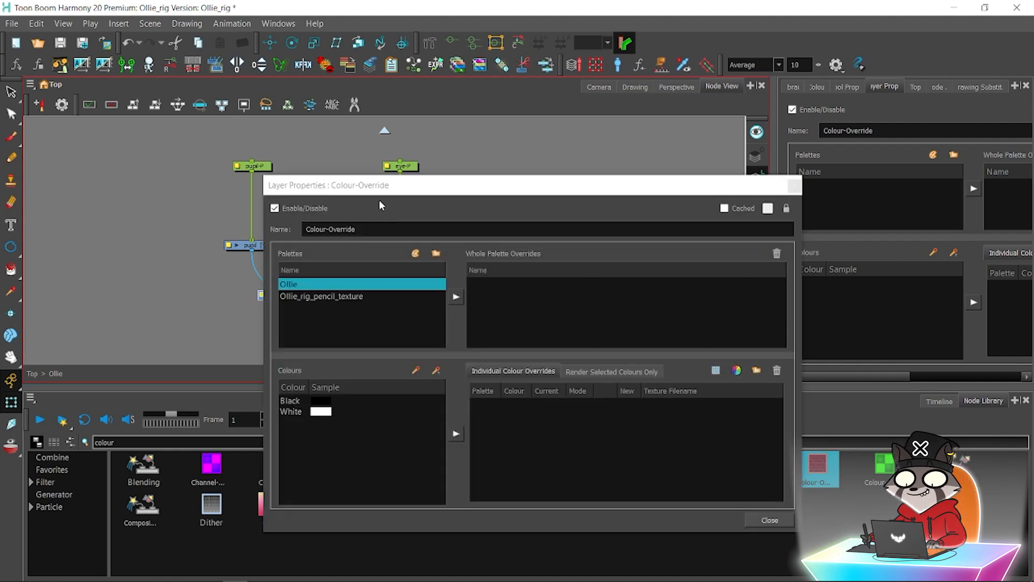
drag(379, 185, 346, 141)
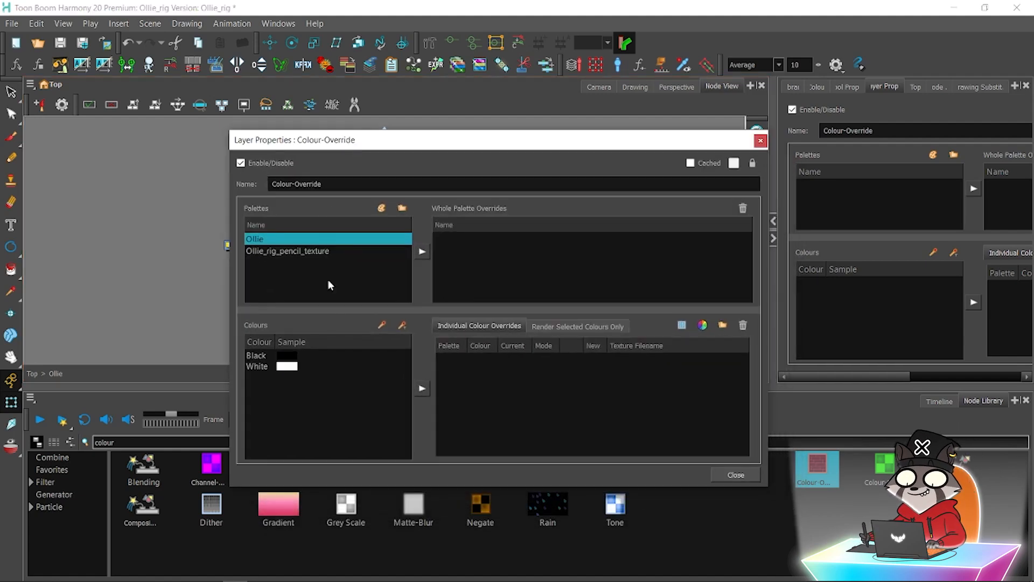
click(286, 355)
click(426, 387)
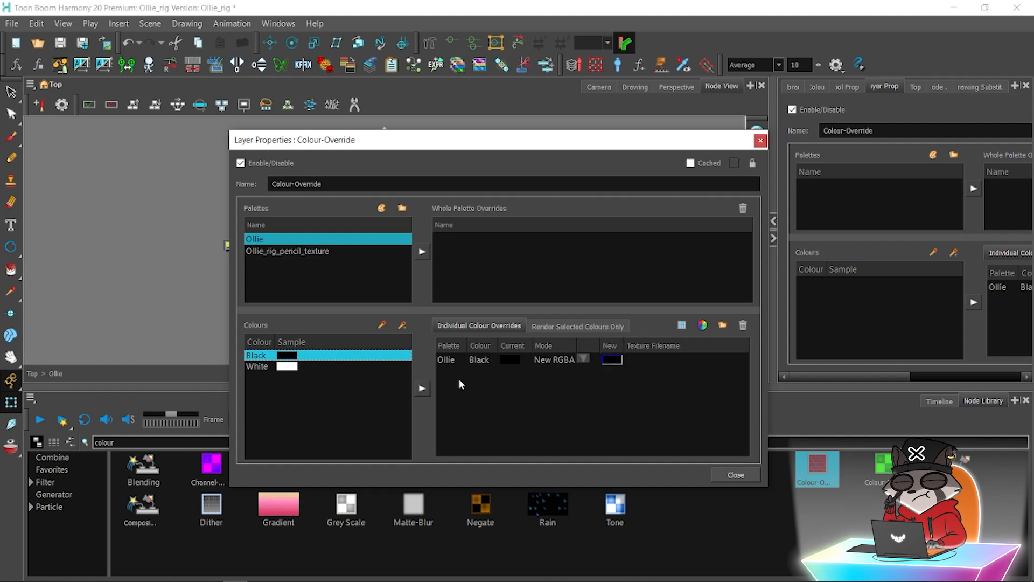
click(581, 358)
click(578, 359)
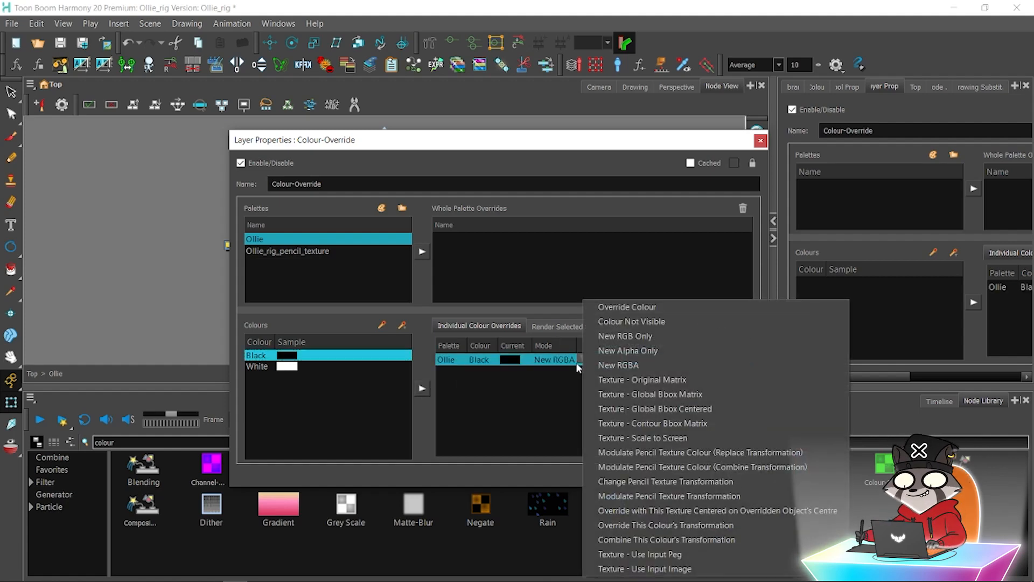
click(598, 307)
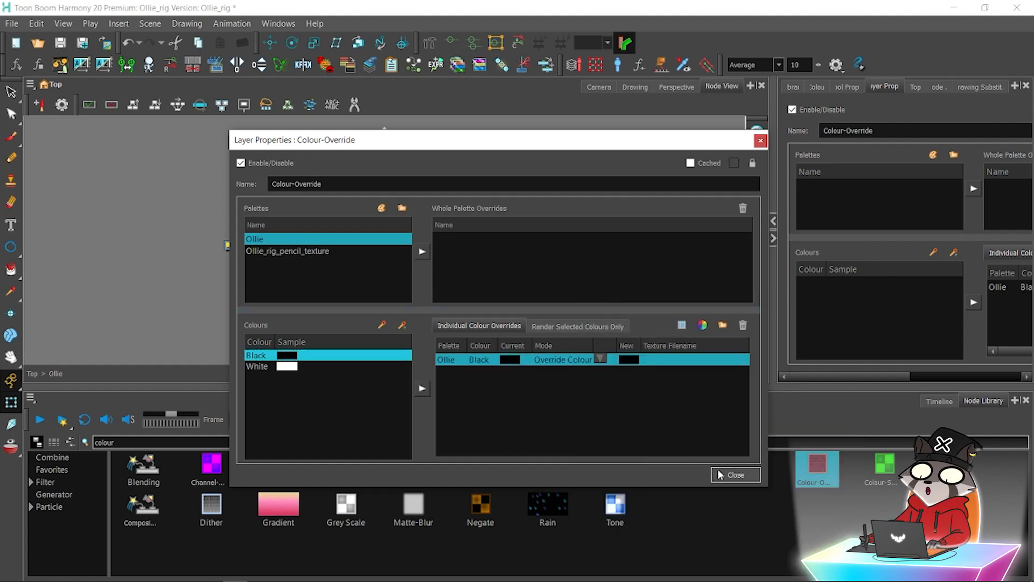
click(736, 475)
Nudge the Colour-Override node, save the scene, and delete the node from the network.
drag(310, 300, 304, 299)
click(60, 43)
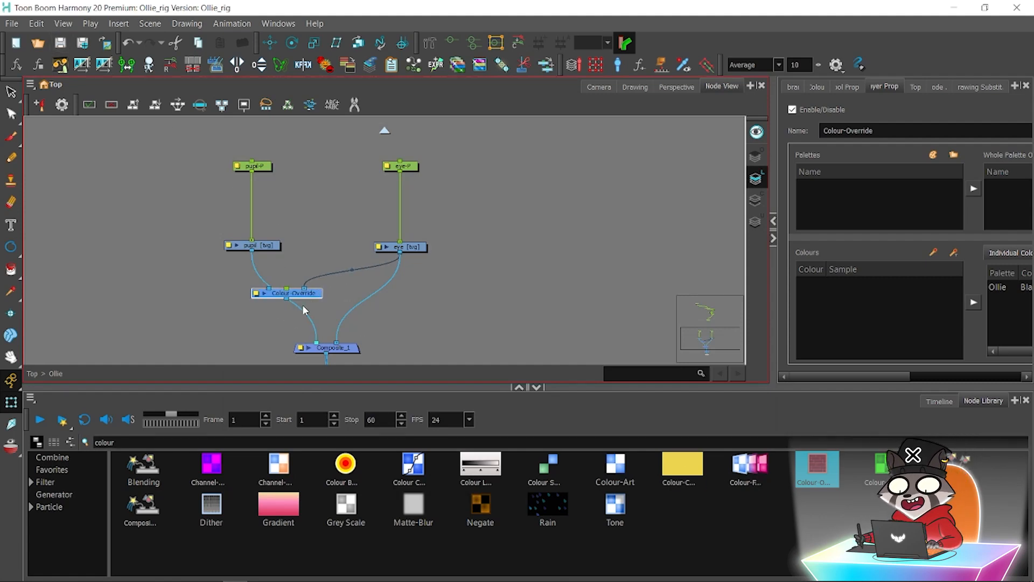
click(322, 292)
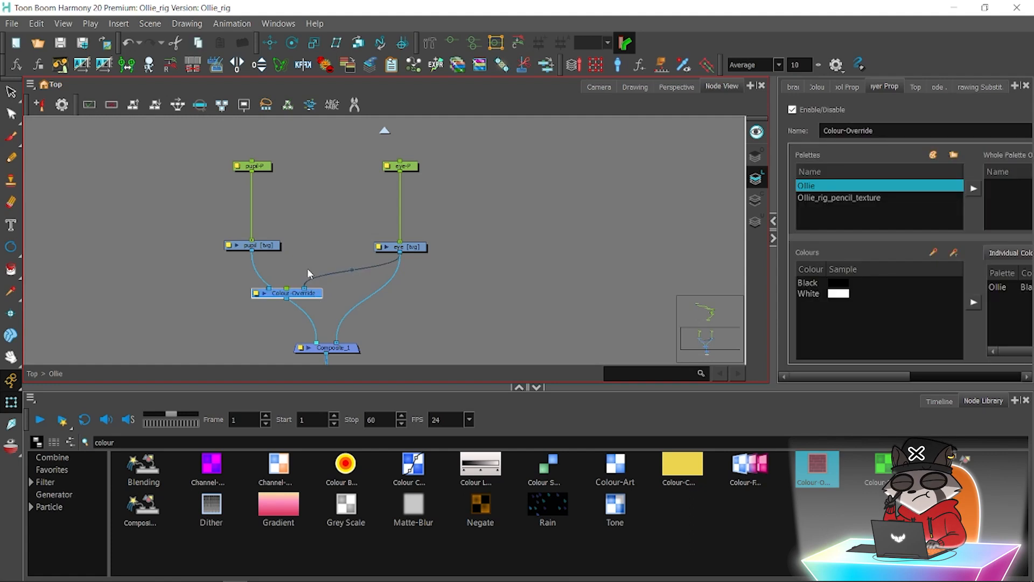
key(Delete)
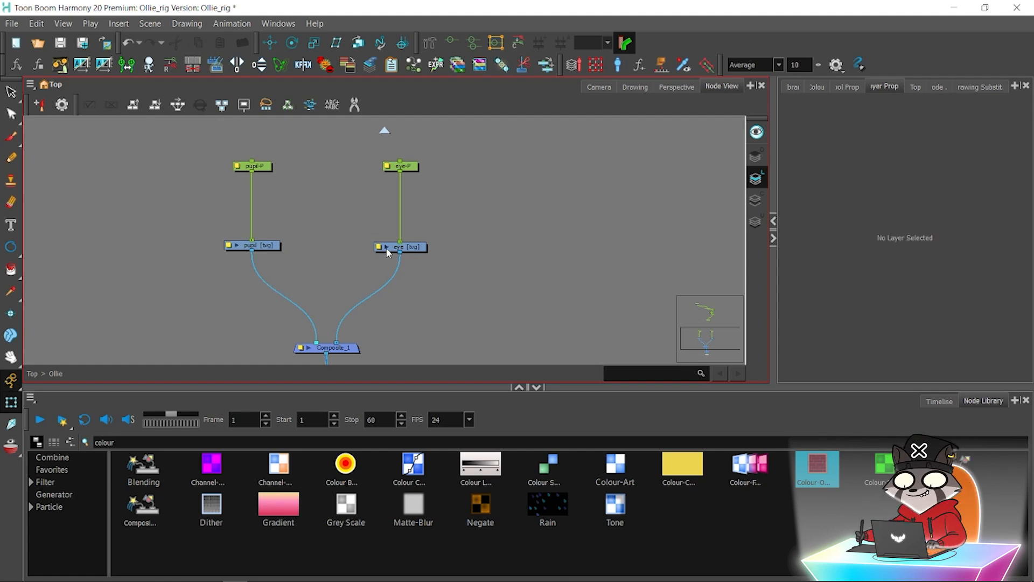
Inspect the eye layer's properties and look at the eye drawing in the Camera view.
double_click(380, 249)
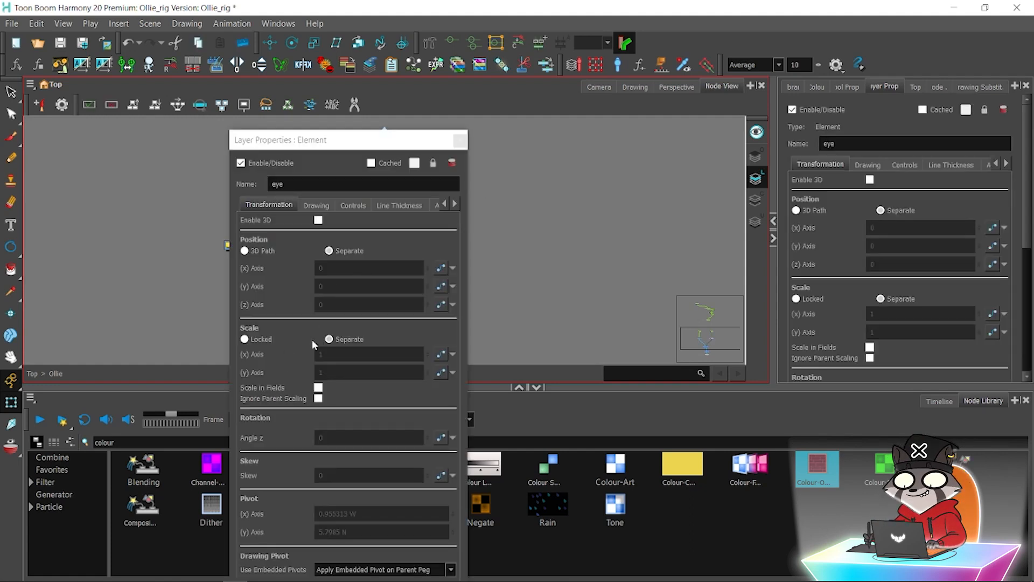
click(460, 141)
click(599, 87)
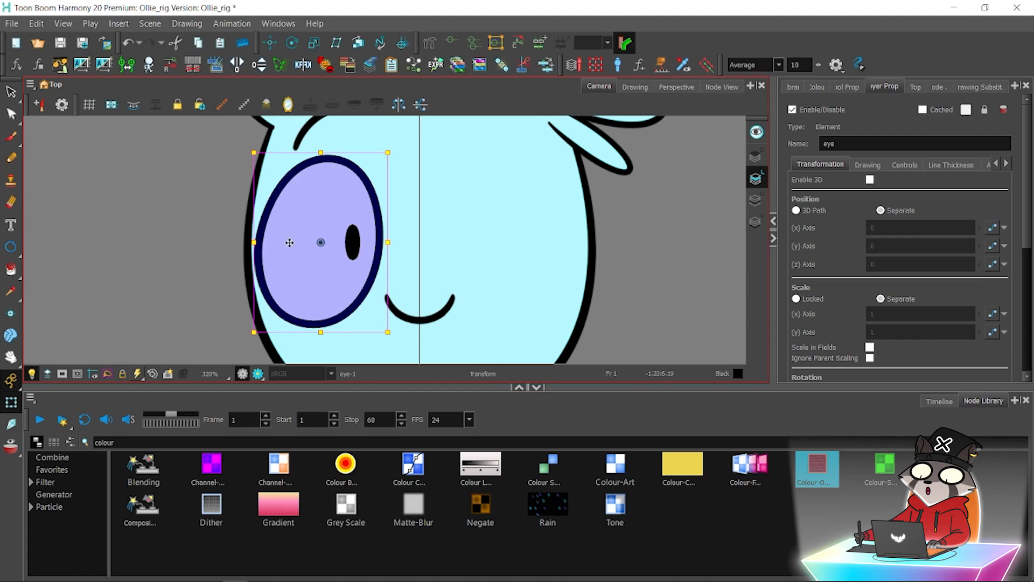
Add a new Colour-Override node above Composite_1 in the Node View and open its layer properties.
click(718, 87)
drag(809, 474, 300, 273)
double_click(293, 275)
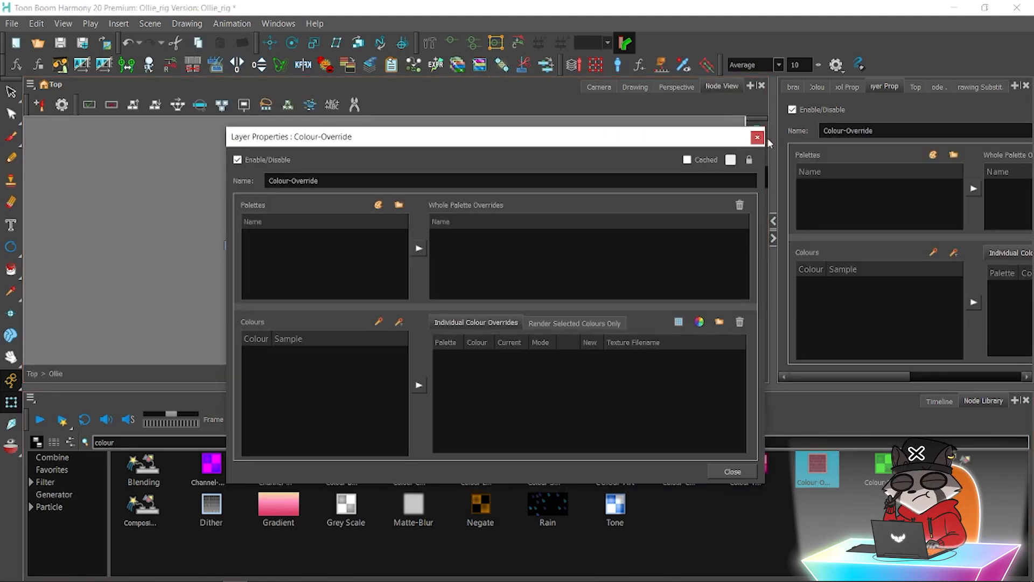
Connect the eye drawing node to the image input of the new Colour-Override node and open that node's layer properties.
drag(557, 141, 830, 131)
drag(400, 251, 322, 285)
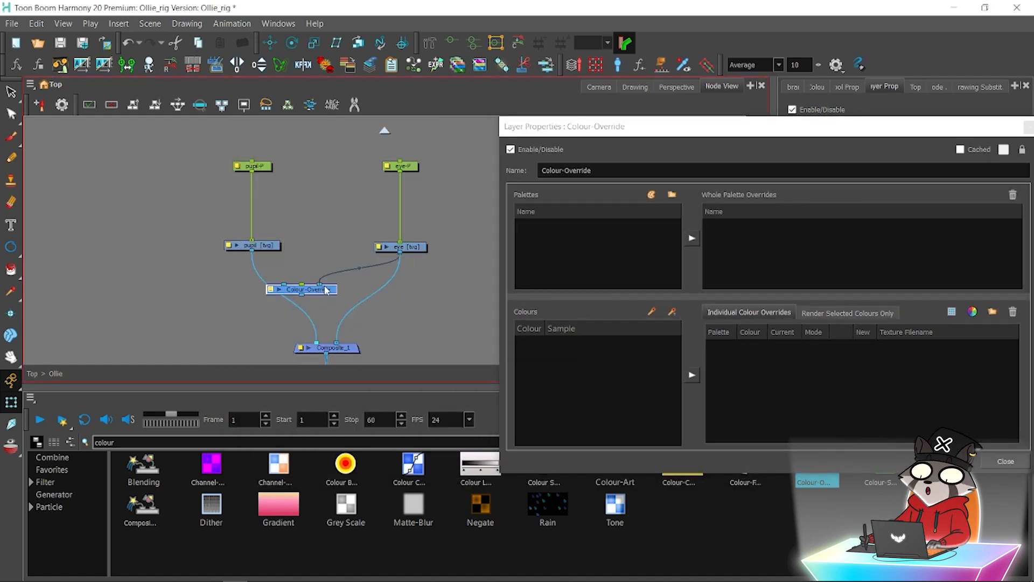
click(270, 289)
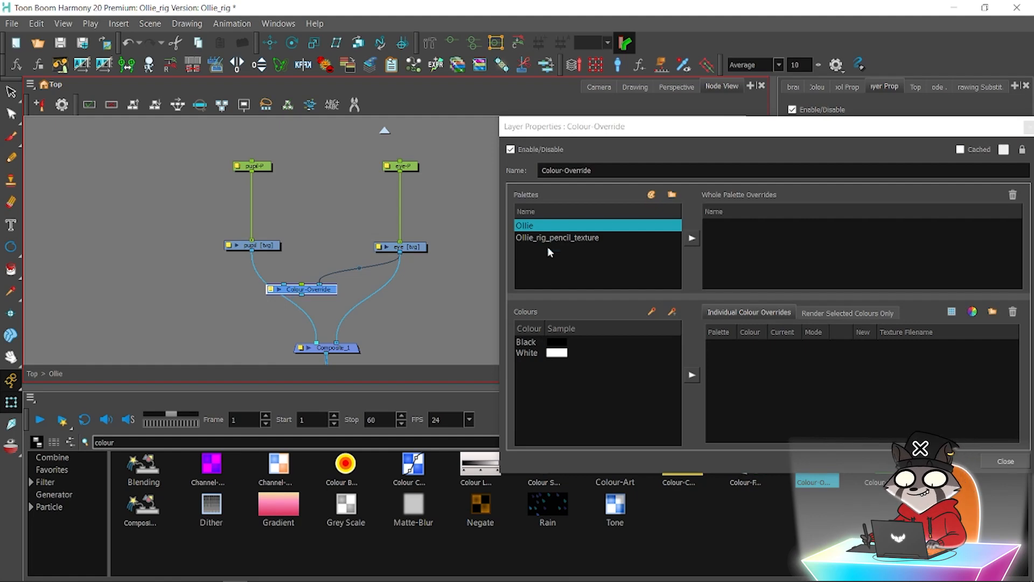
Add the Ollie palette's White to the Colour-Override node's individual colour overrides and set its mode to Colour Not Visible.
click(557, 357)
click(693, 377)
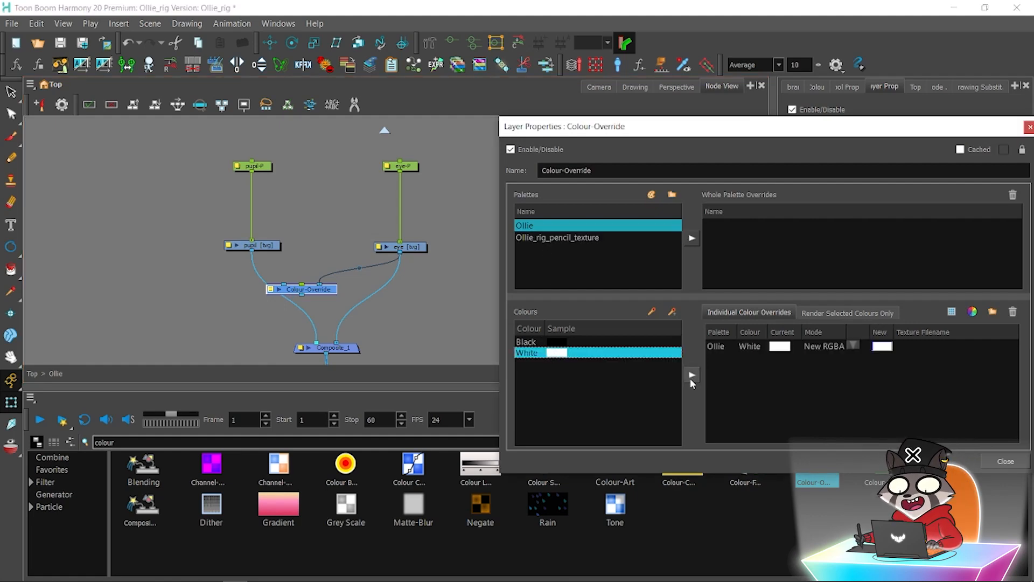
click(857, 345)
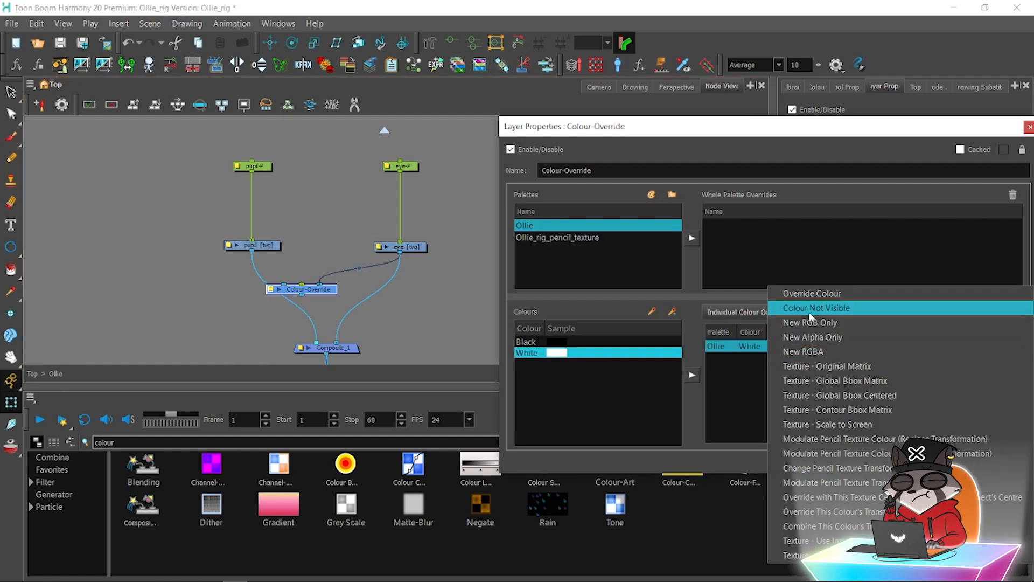
click(840, 302)
click(995, 463)
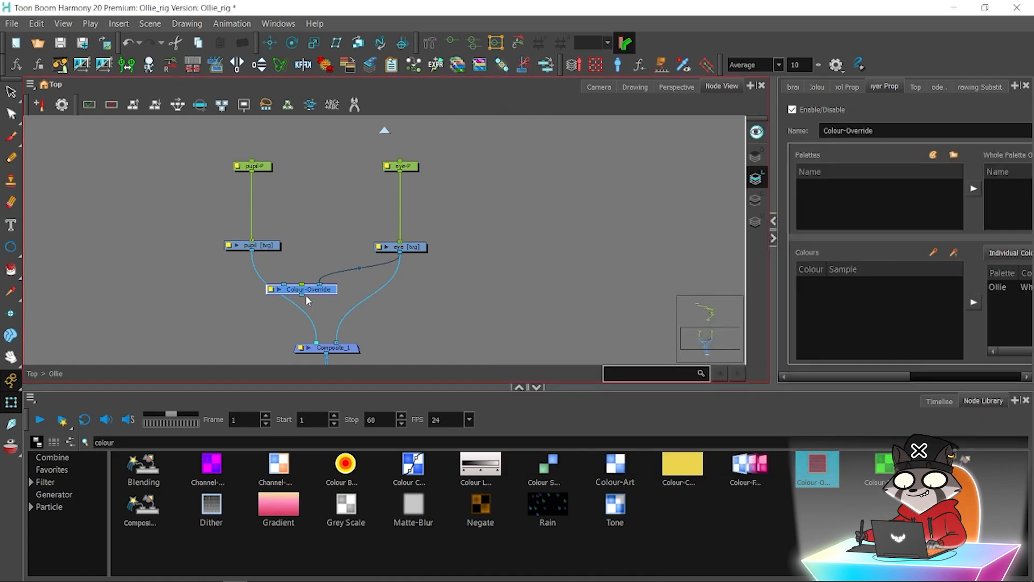
Connect the Colour-Override node's output to Composite_1 and remove the eye node's direct connection to the composite.
drag(305, 295, 326, 344)
double_click(271, 290)
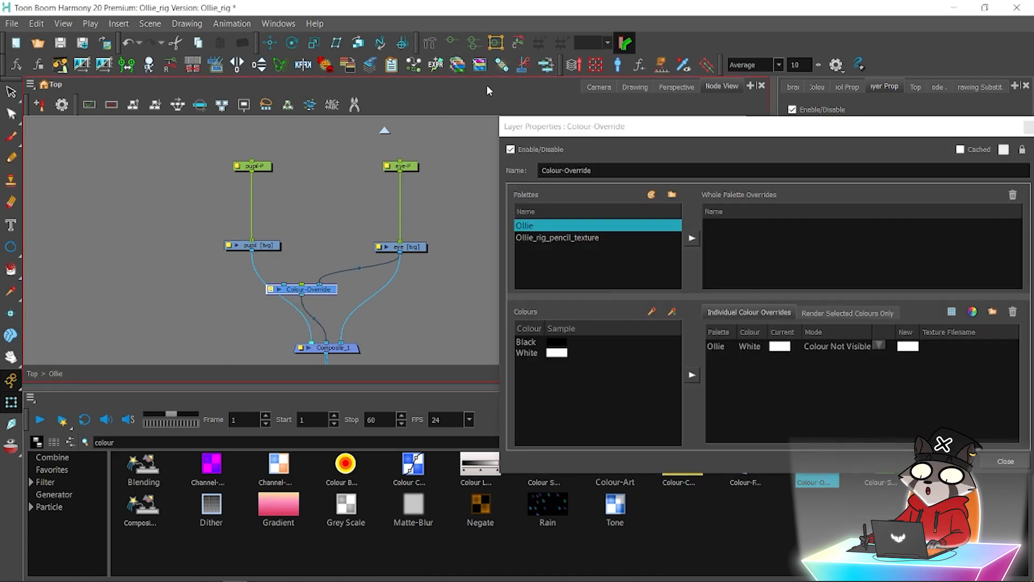
click(599, 87)
click(163, 267)
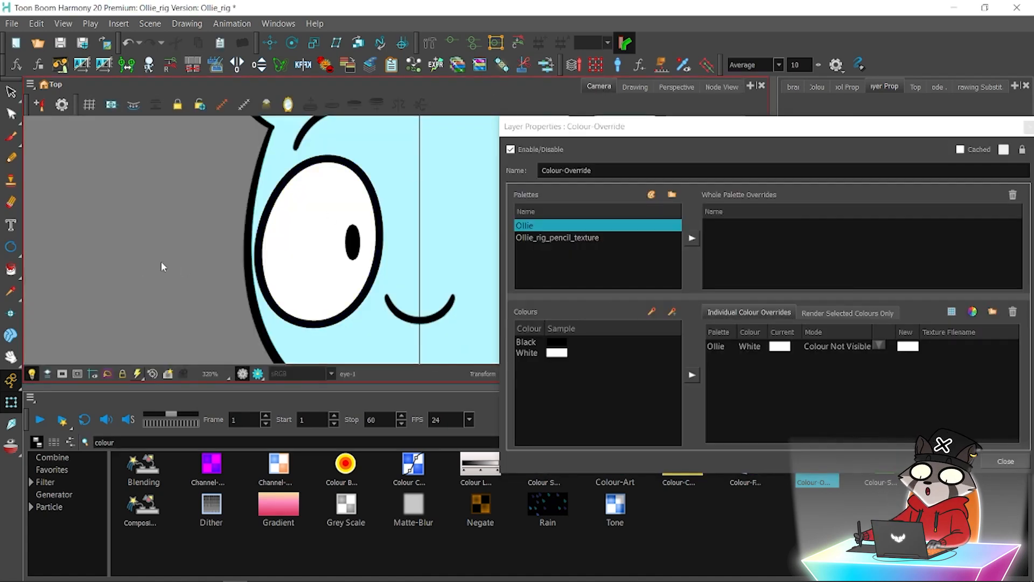
click(742, 86)
Check the eye drawing in the Camera view, return to the Node View and close the Colour-Override properties.
click(599, 86)
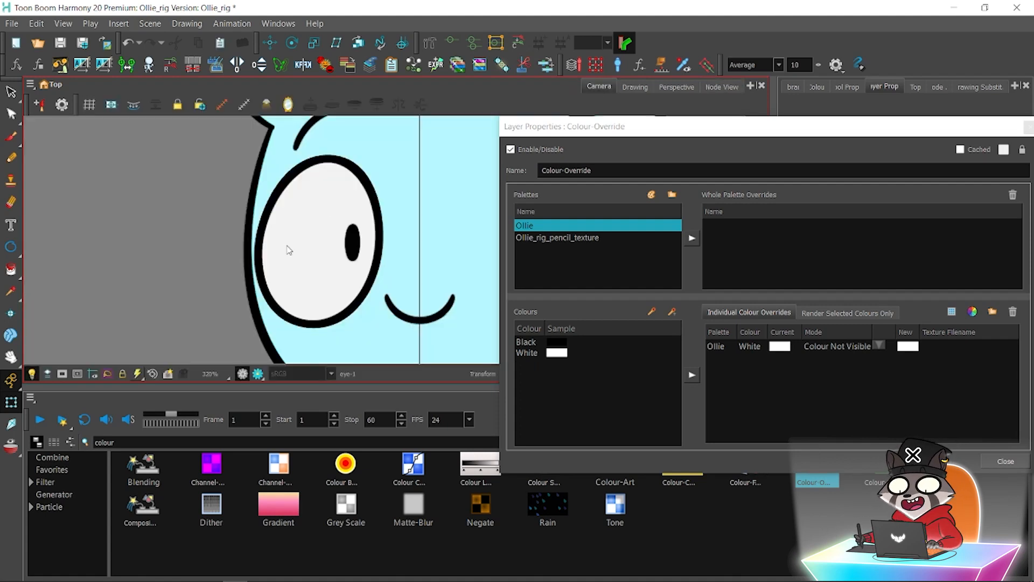
click(256, 252)
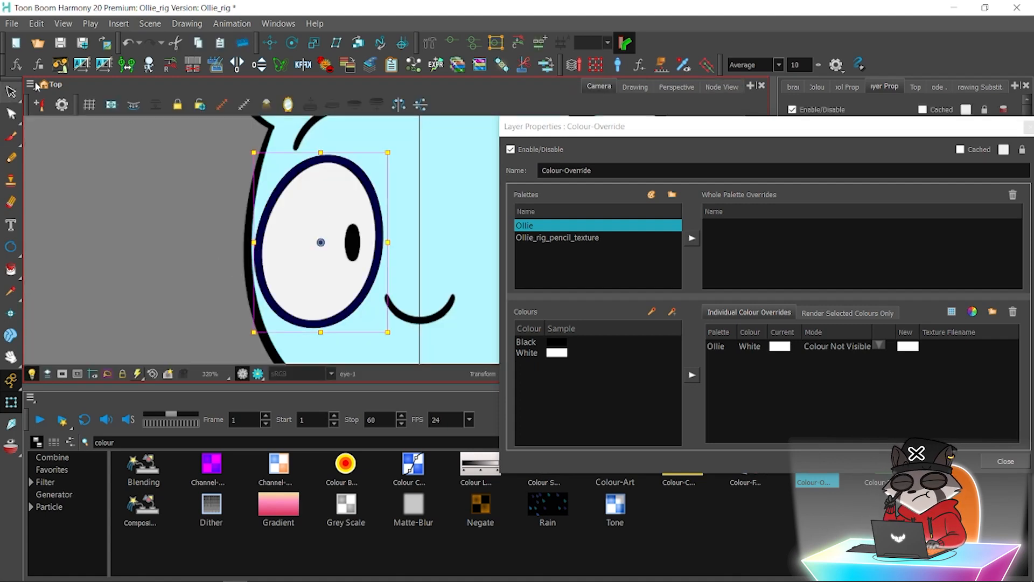
click(63, 23)
click(719, 86)
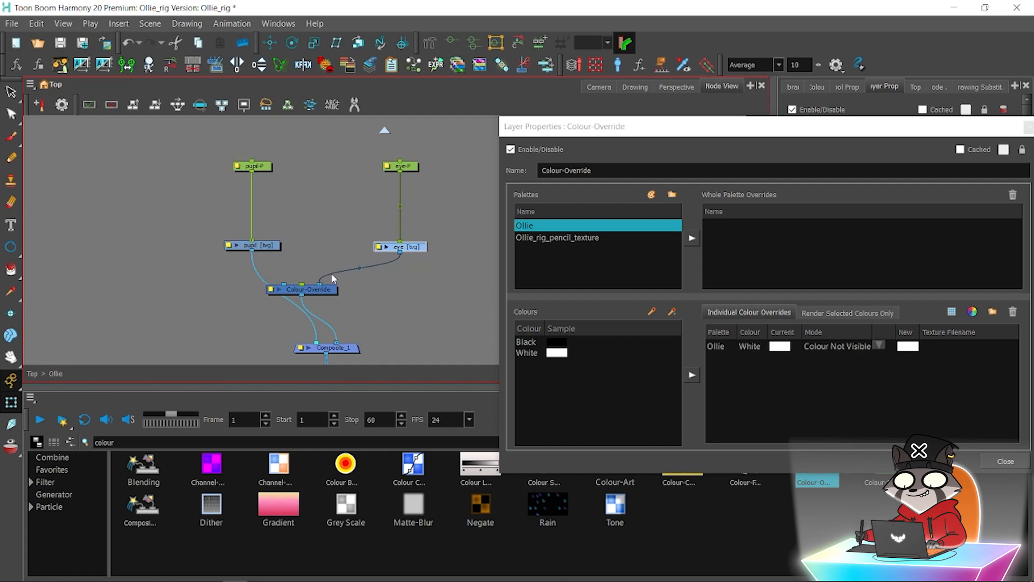
click(319, 290)
drag(837, 129, 743, 143)
click(937, 142)
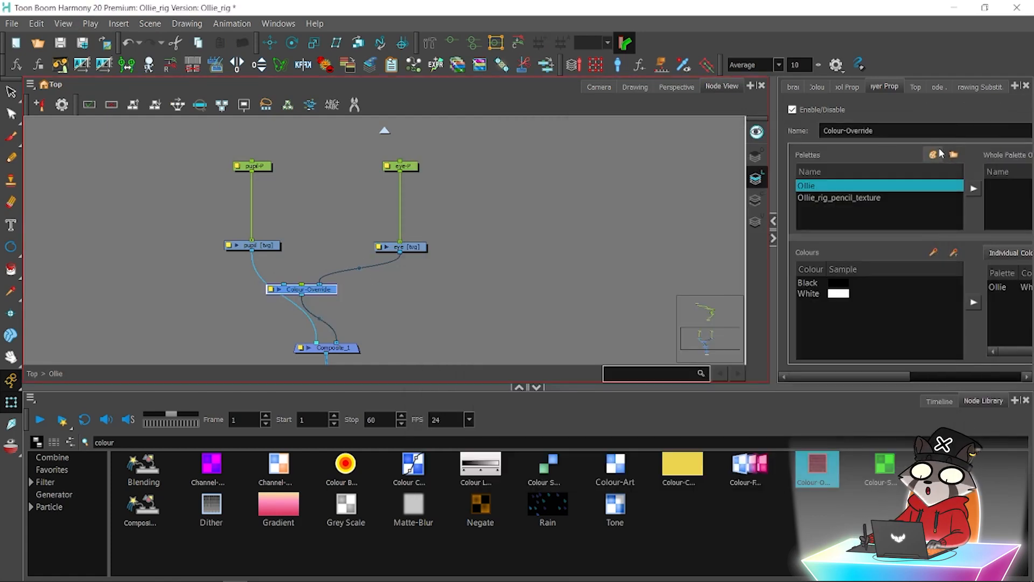
Duplicate the Colour-Override node and connect the copy between the eye drawing node and Composite_1.
key(ctrl+c)
key(ctrl+v)
drag(452, 228, 335, 343)
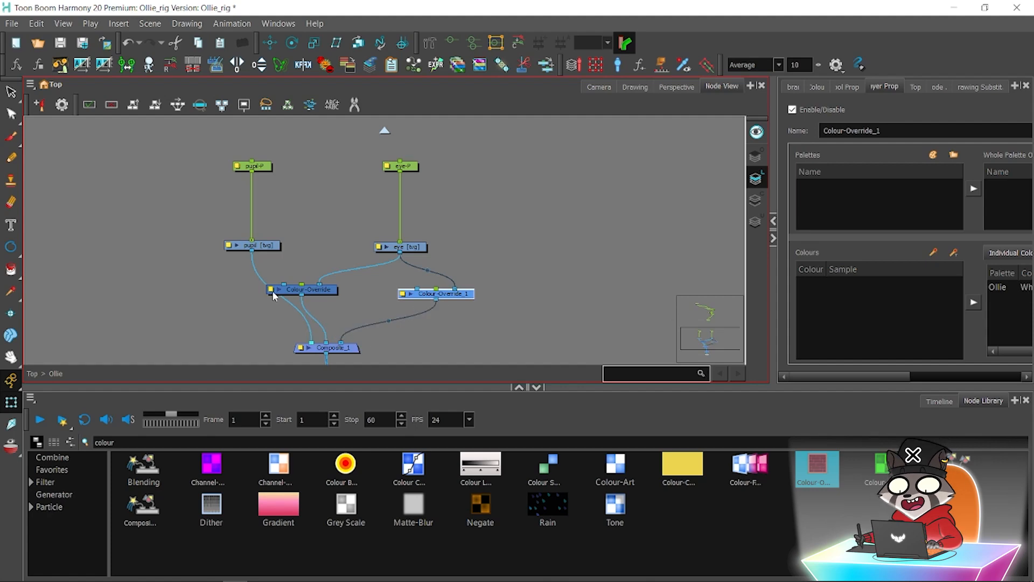
Rename the original Colour-Override node as eye_line.
click(272, 290)
text(ey)
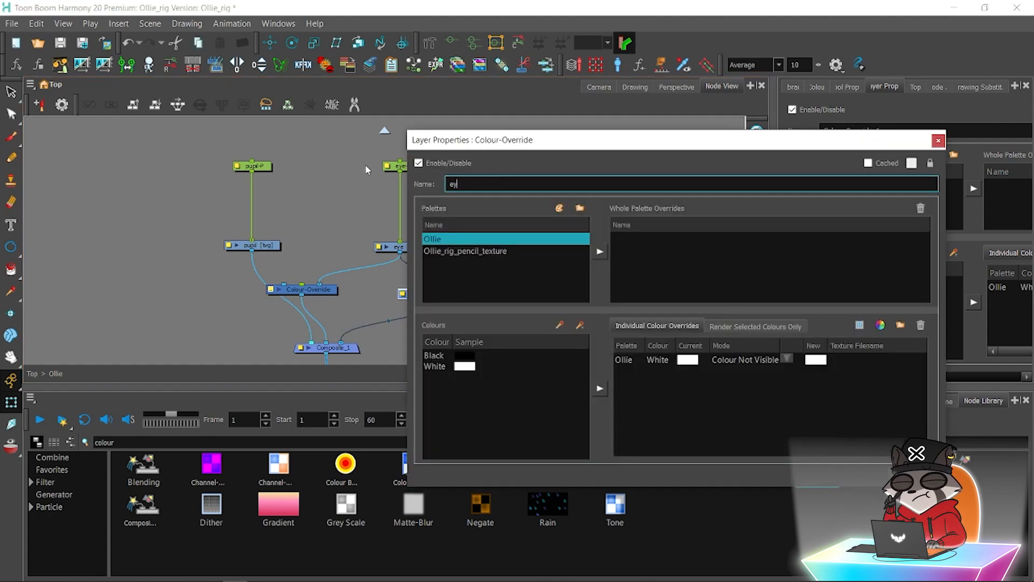
text(e_line)
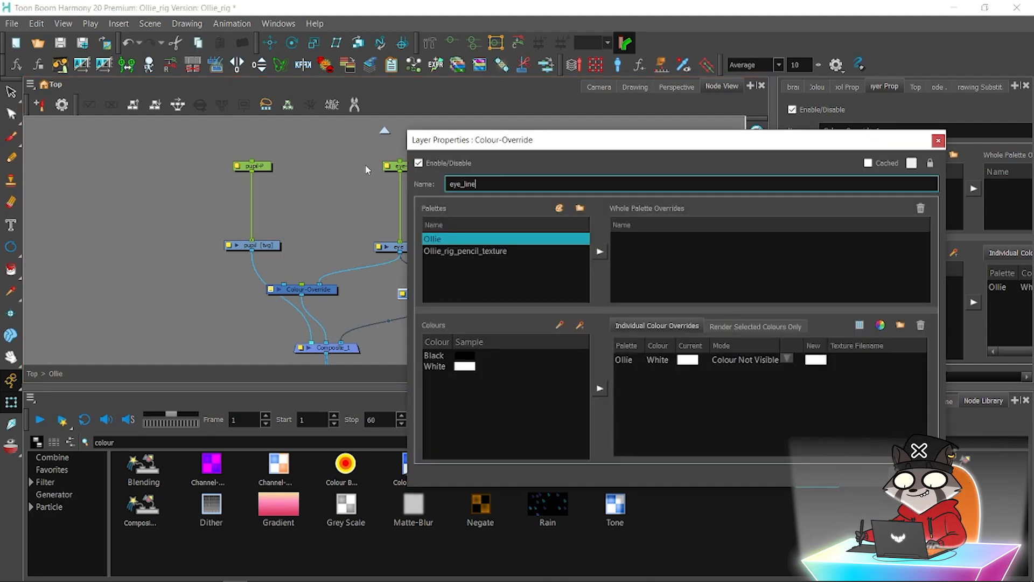
key(Return)
Rename the duplicated Colour-Override_1 node as eye_white.
double_click(409, 294)
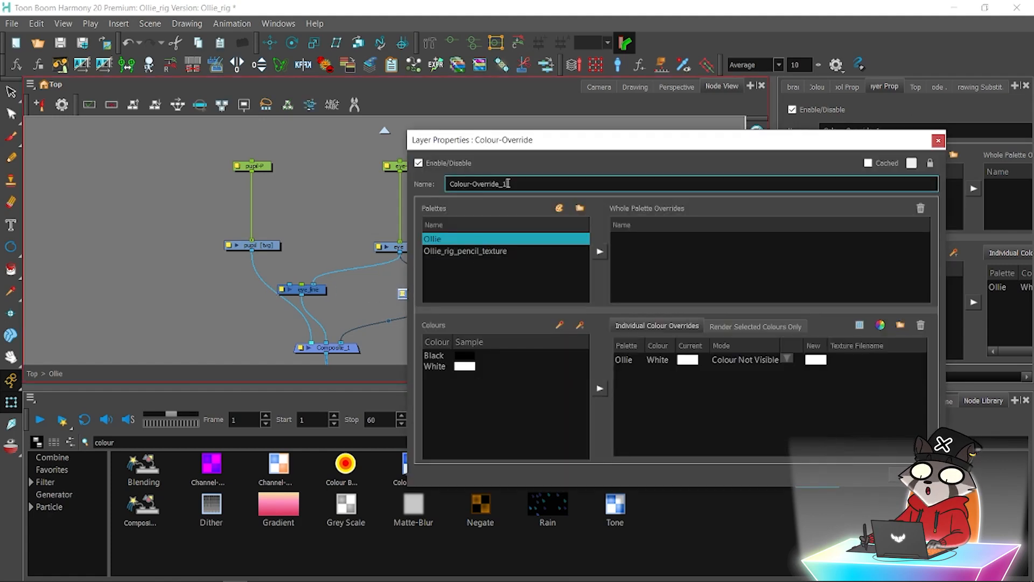
text(eye_white)
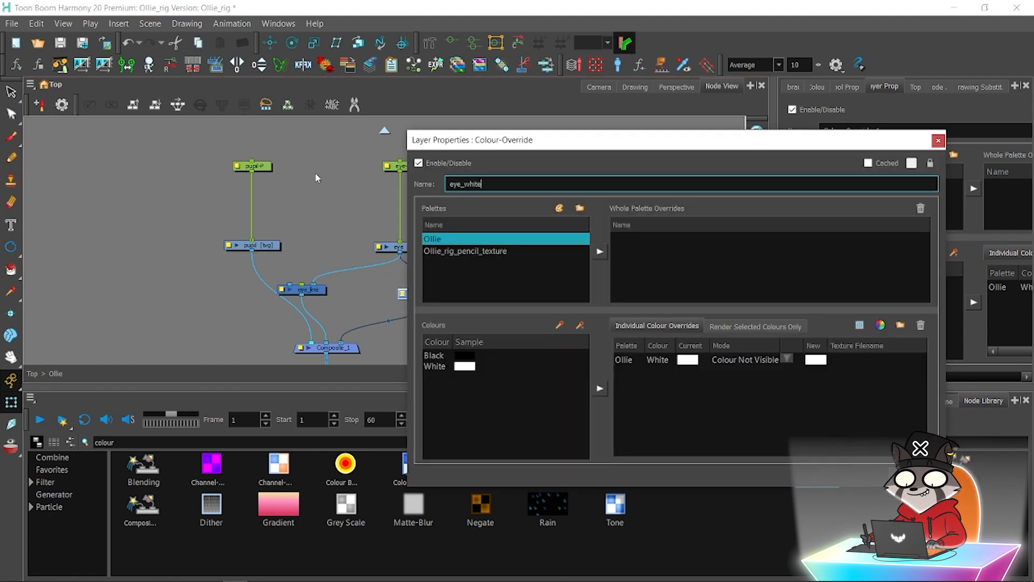
click(939, 141)
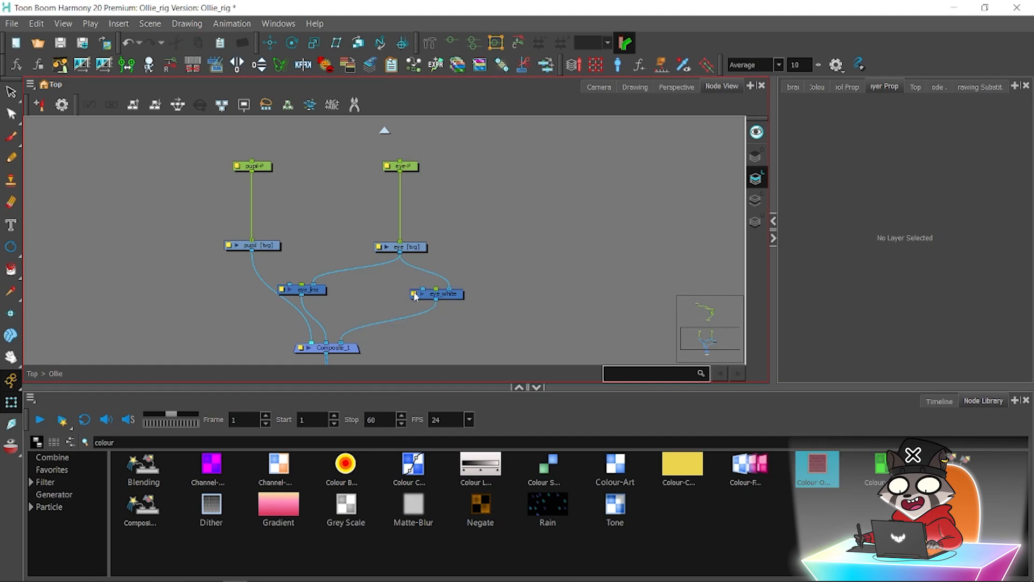
Set the White override's mode in eye_white to Override Colour and check the eye in the Camera view.
double_click(412, 294)
click(749, 359)
click(787, 359)
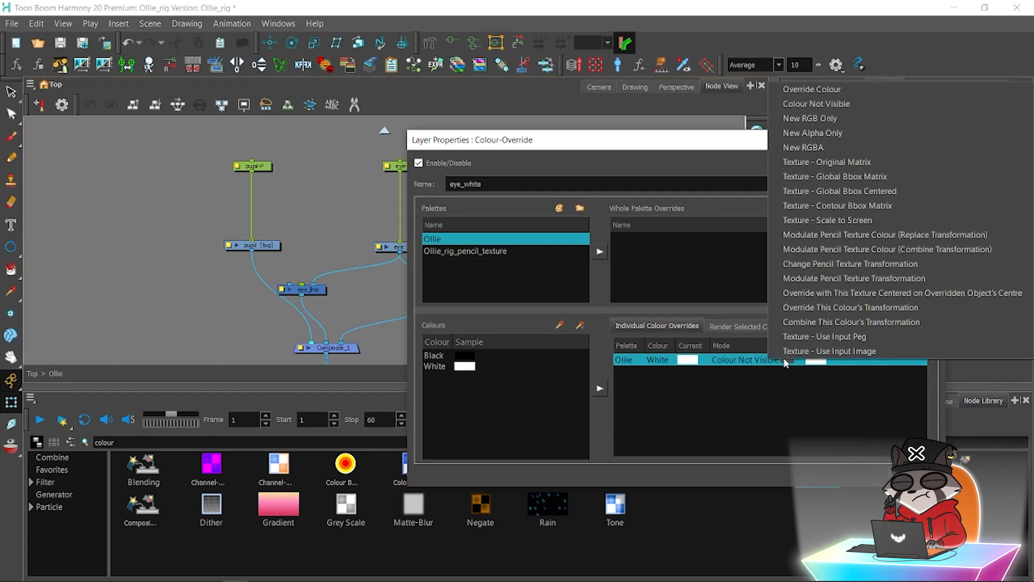
click(813, 88)
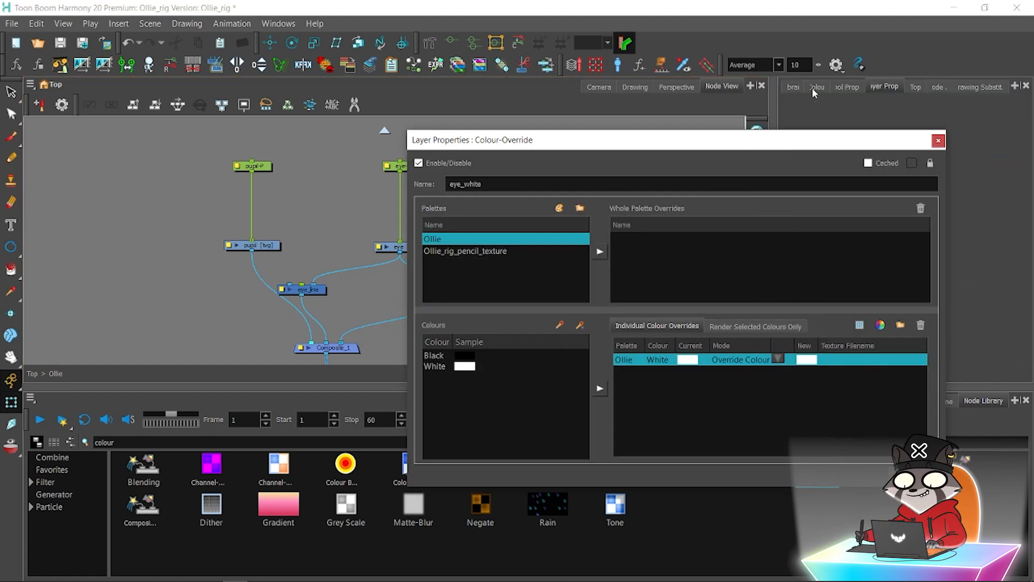
click(939, 141)
click(598, 87)
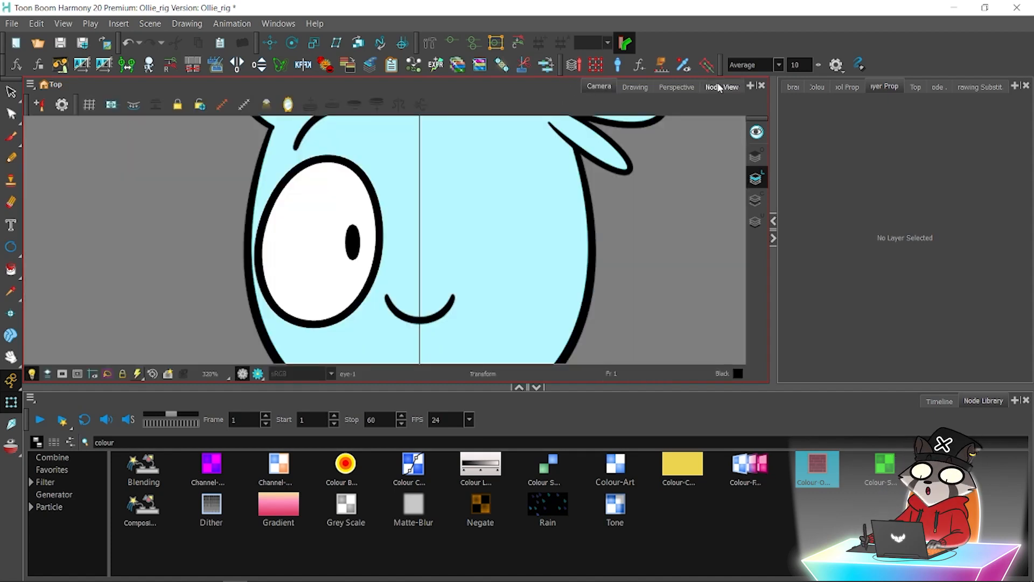
click(380, 216)
click(722, 87)
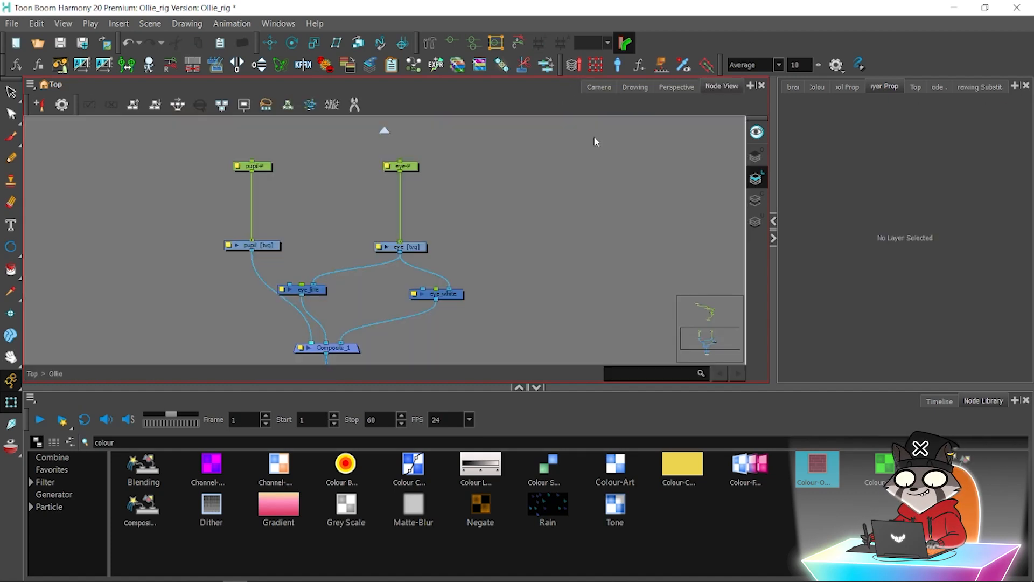
Disconnect eye_line from Composite_1 and check the eye_white output alone in the Camera view.
click(318, 316)
key(Delete)
click(597, 87)
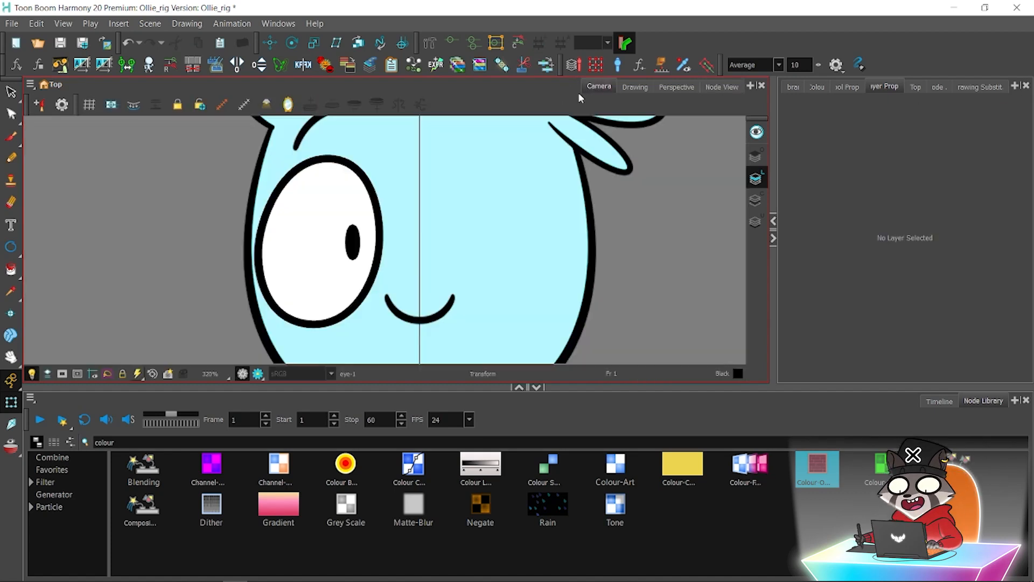
click(319, 284)
click(737, 86)
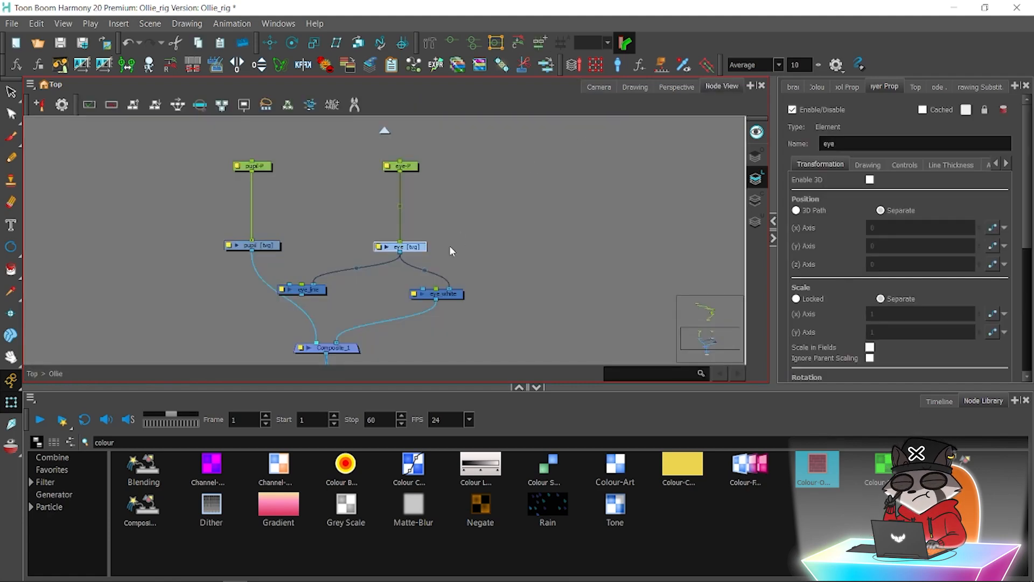
Set eye_white to Render Selected Colours and add the Ollie palette's White to its list of rendered colours.
double_click(414, 295)
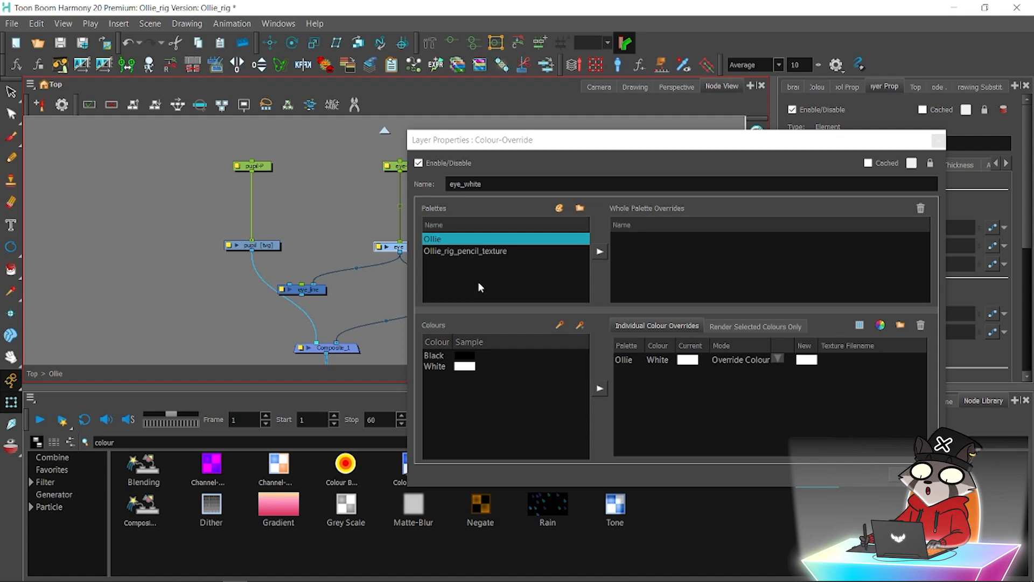
click(727, 331)
click(727, 327)
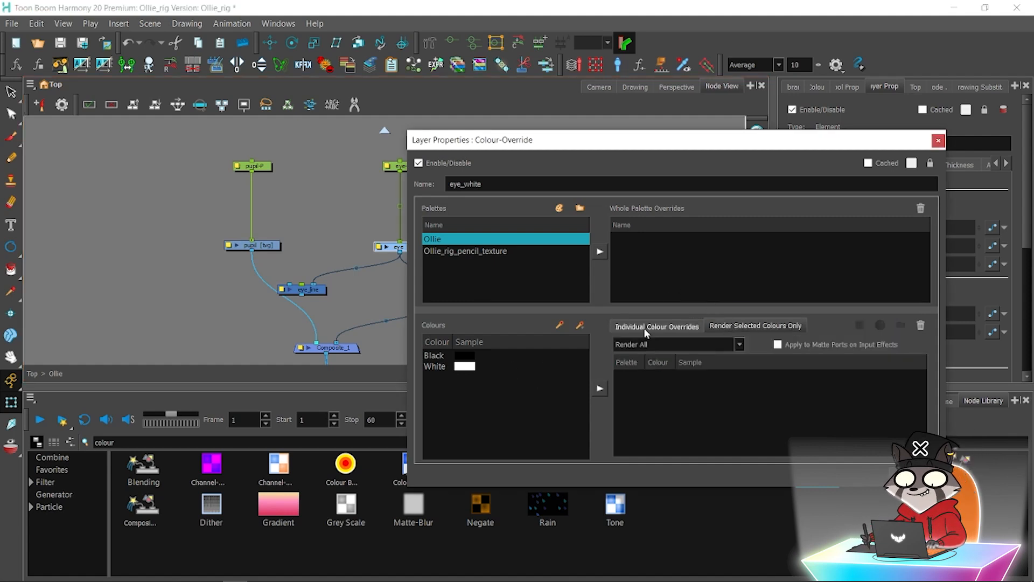
click(496, 369)
click(673, 345)
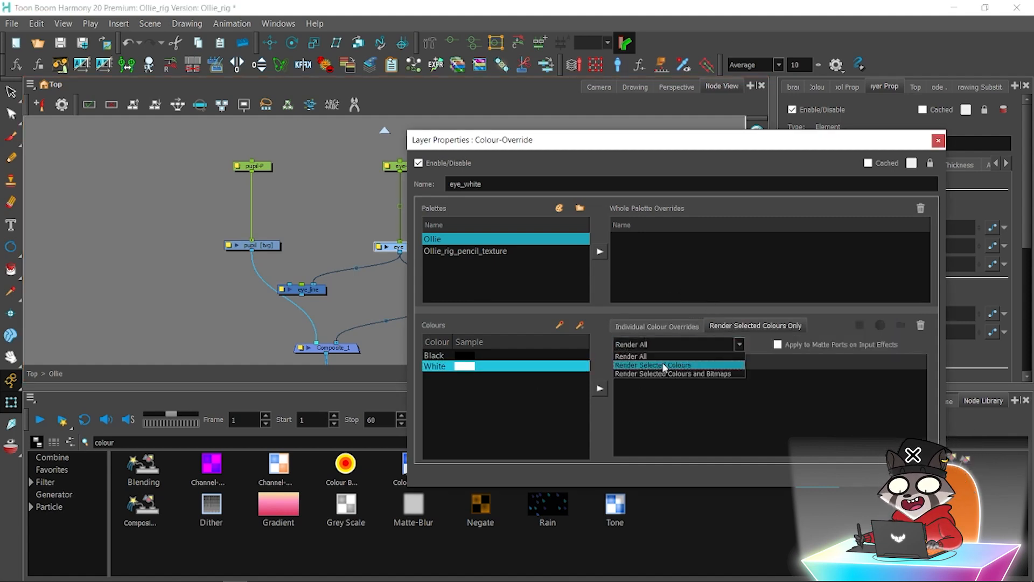
click(653, 364)
click(600, 388)
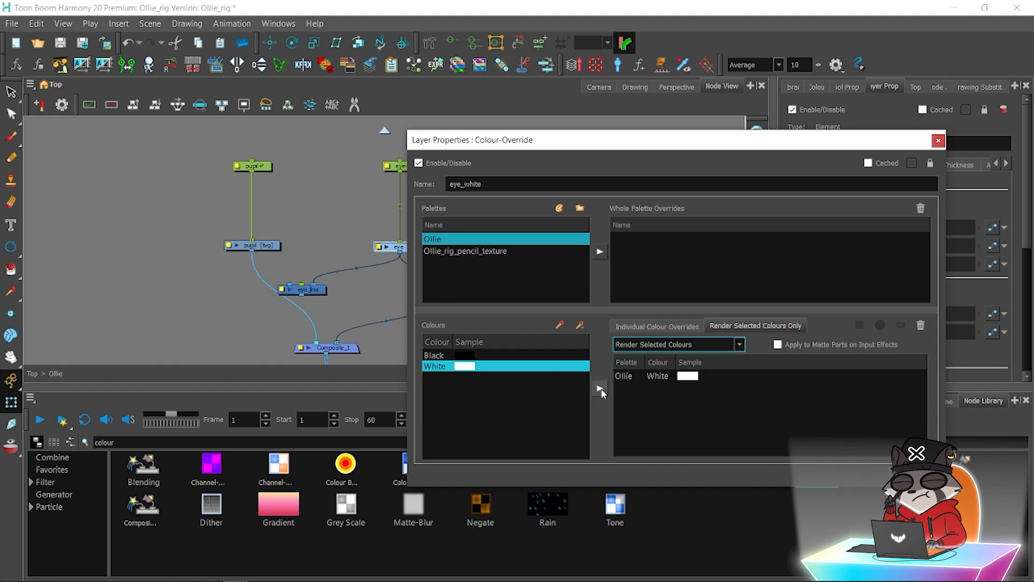
click(661, 341)
click(661, 344)
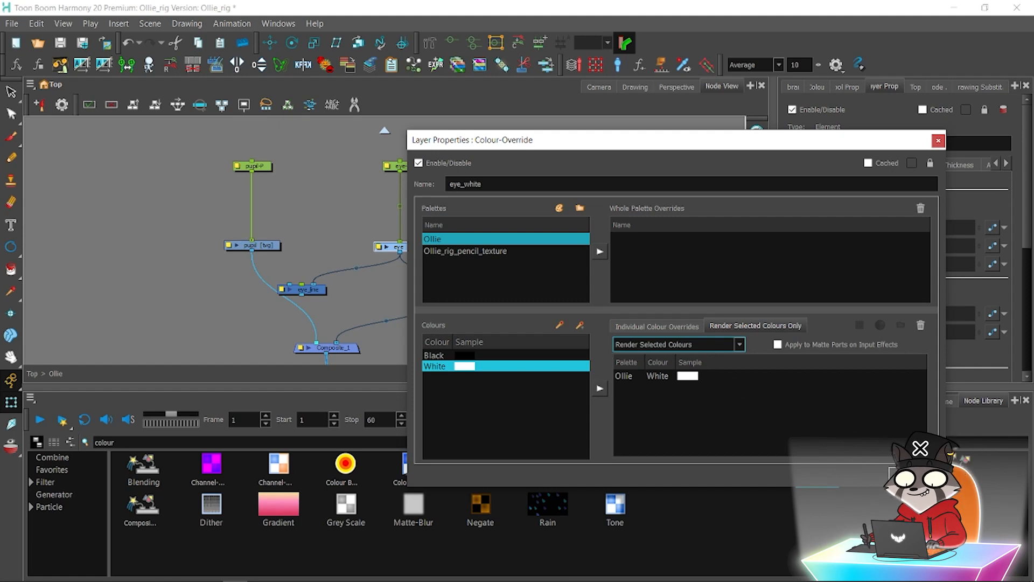
click(914, 474)
Reconnect eye_line to Composite_1, save the scene and check the eye in the Camera view.
drag(302, 294, 327, 342)
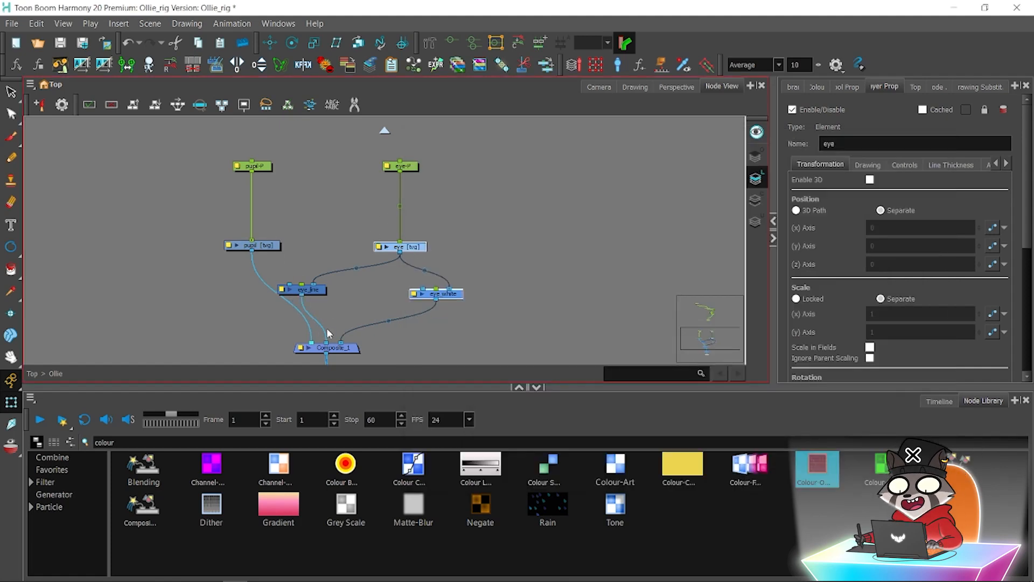
key(ctrl+s)
click(515, 162)
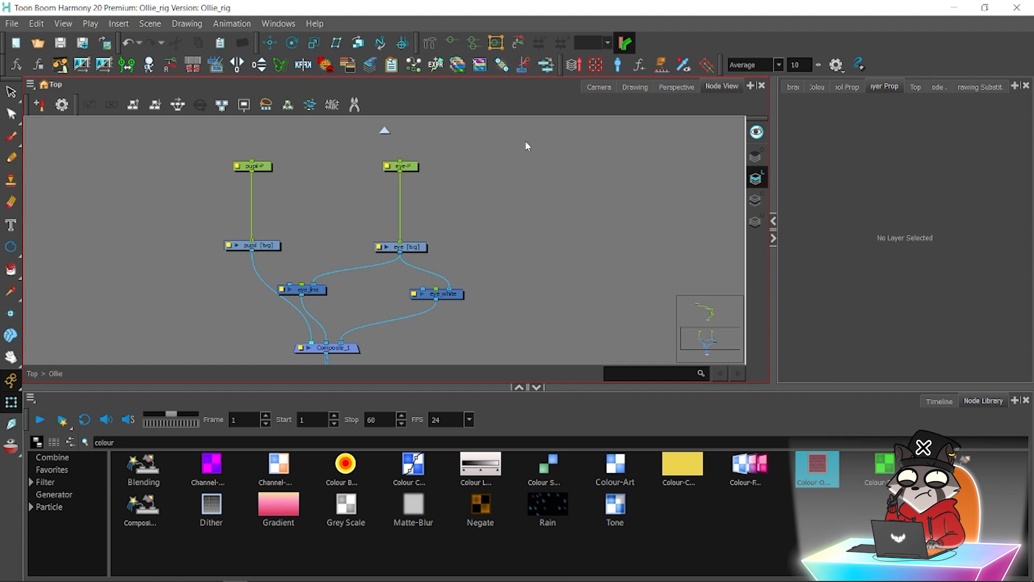
click(598, 86)
click(722, 87)
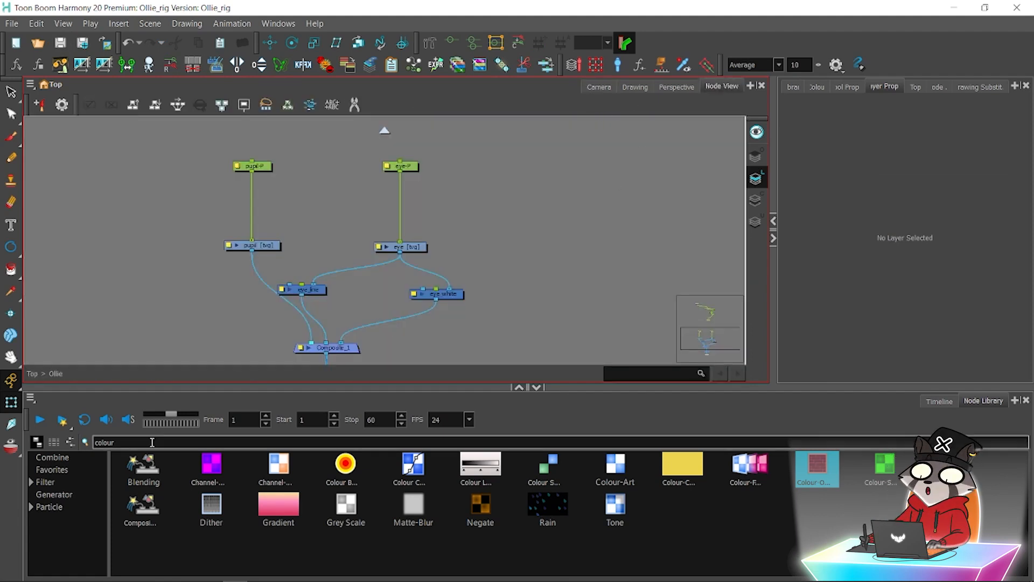
drag(152, 442, 11, 429)
text(color)
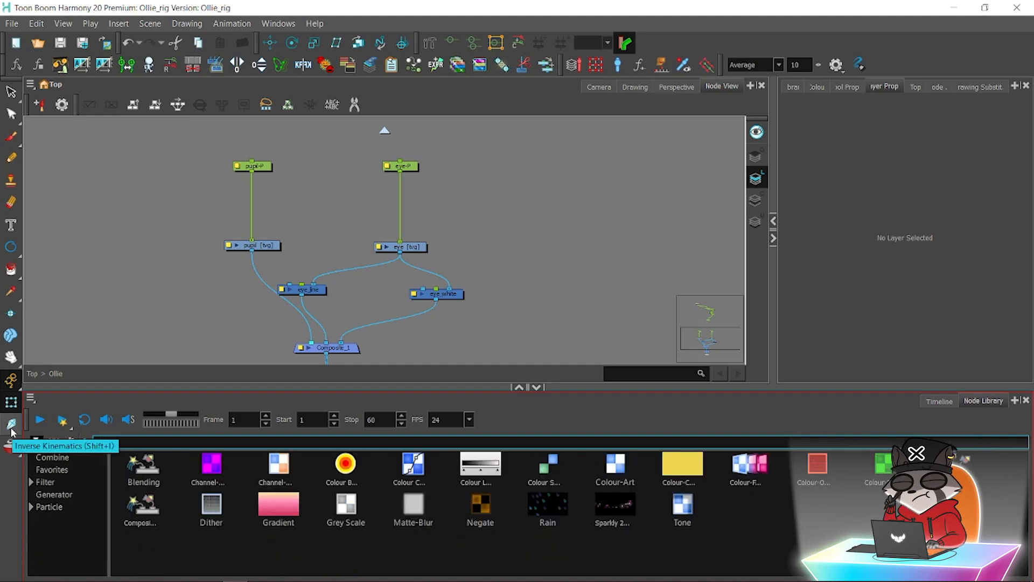
text(f)
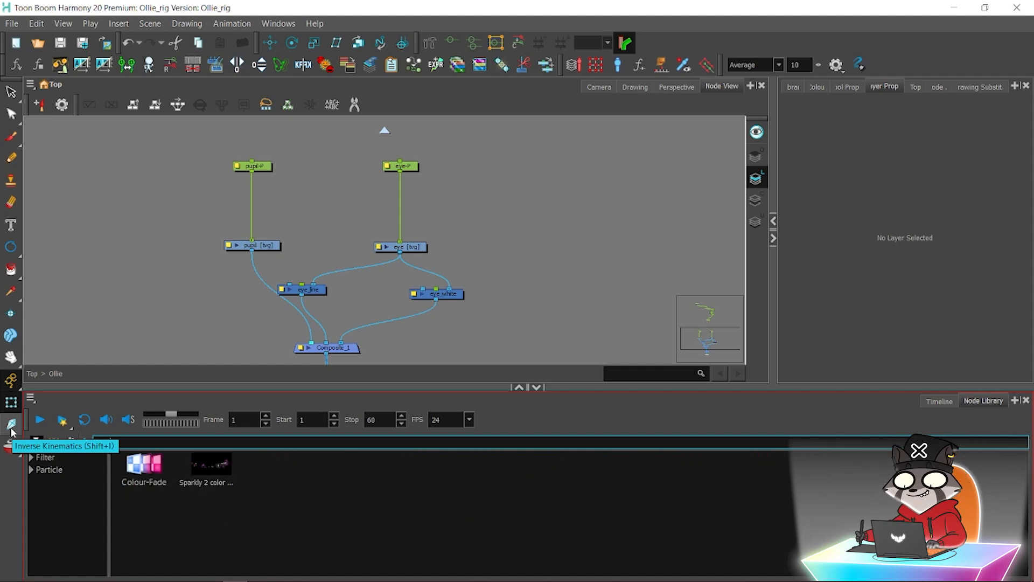
key(BackSpace)
key(BackSpace)
key(BackSpace)
key(BackSpace)
key(BackSpace)
key(BackSpace)
key(BackSpace)
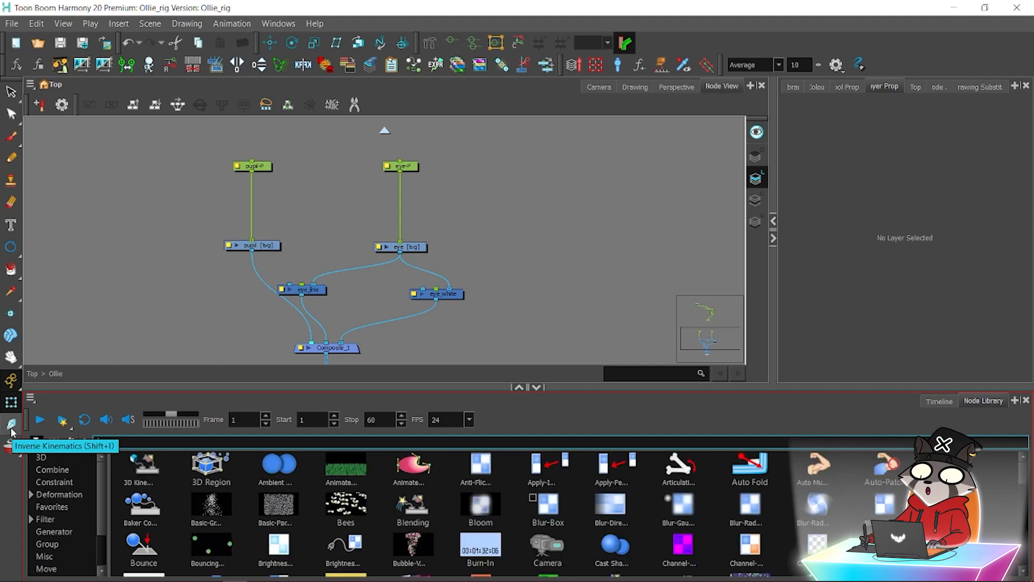
Search the node library for "line" and add a Line-Art node beside the eye drawing node.
text(line)
drag(211, 464, 352, 247)
Search the node library for "colour" and add a Colour-Art node beside the eye drawing node.
text(color)
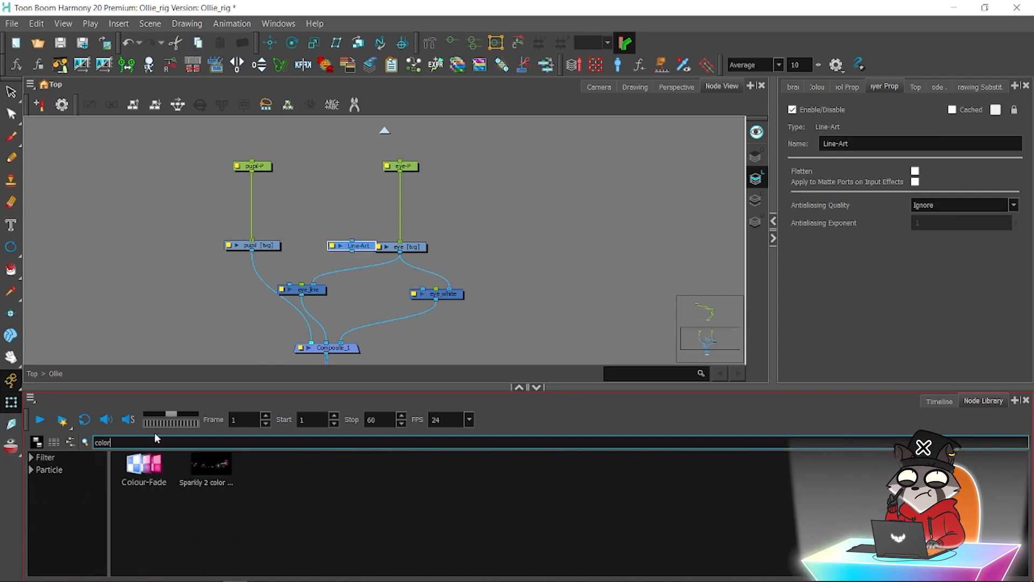
key(BackSpace)
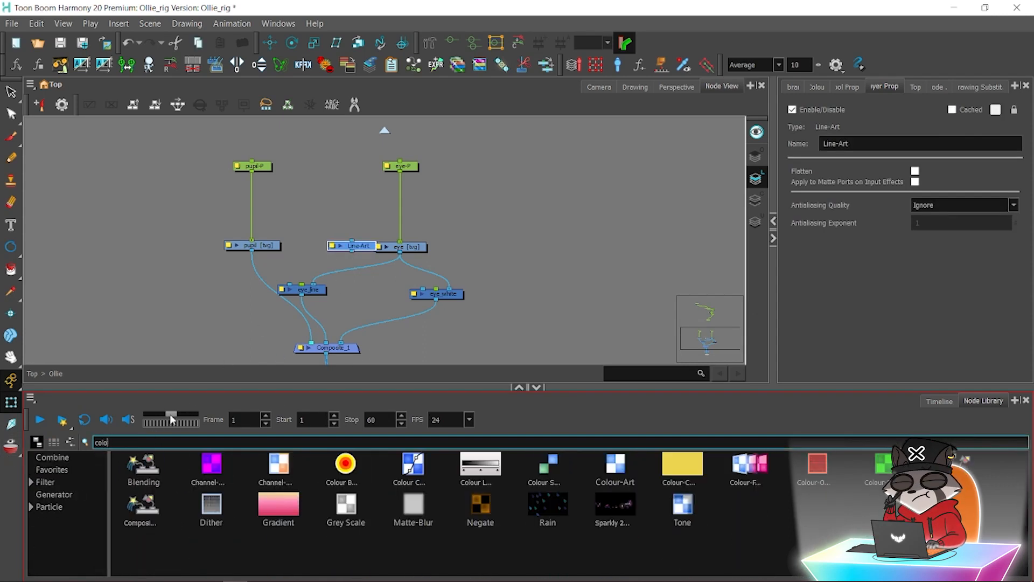
text(ur)
drag(615, 468, 466, 248)
Disconnect eye_line and eye_white from the eye drawing and Composite_1, and set both nodes aside.
drag(423, 315, 418, 269)
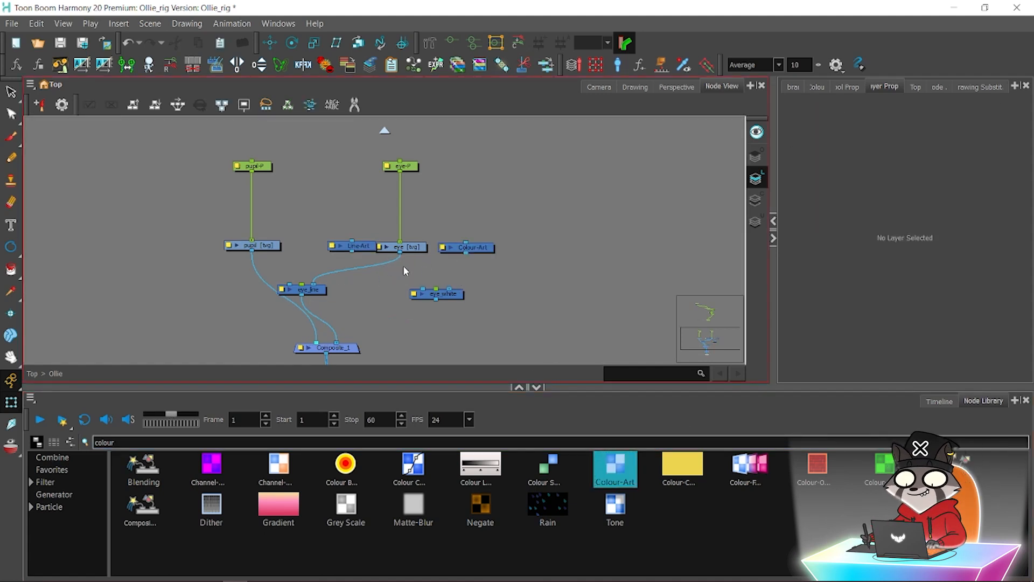
key(Delete)
drag(470, 281, 464, 316)
click(478, 318)
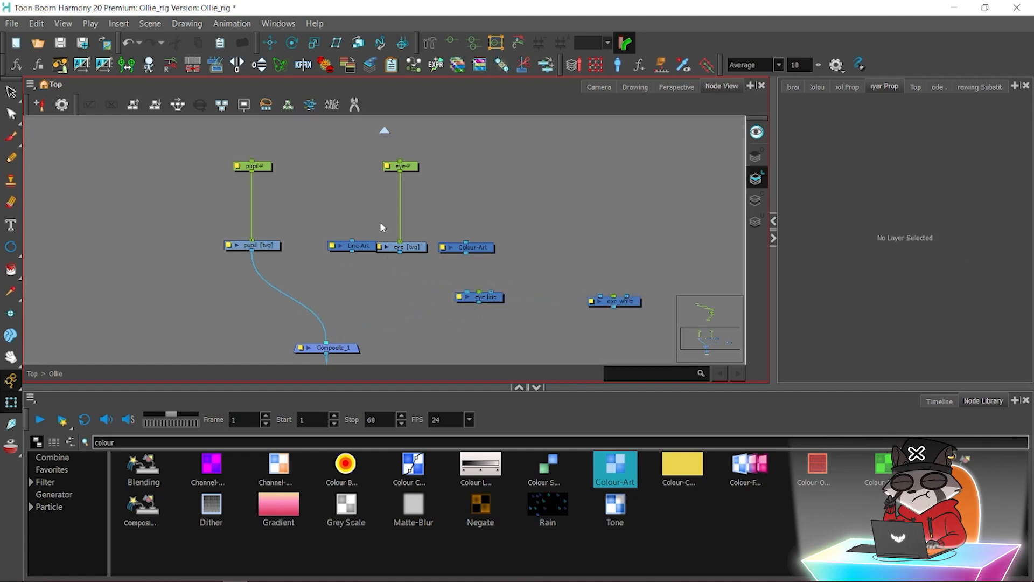
Connect the Line-Art and Colour-Art nodes between the eye drawing and Composite_1.
drag(370, 246, 366, 281)
drag(470, 254, 434, 282)
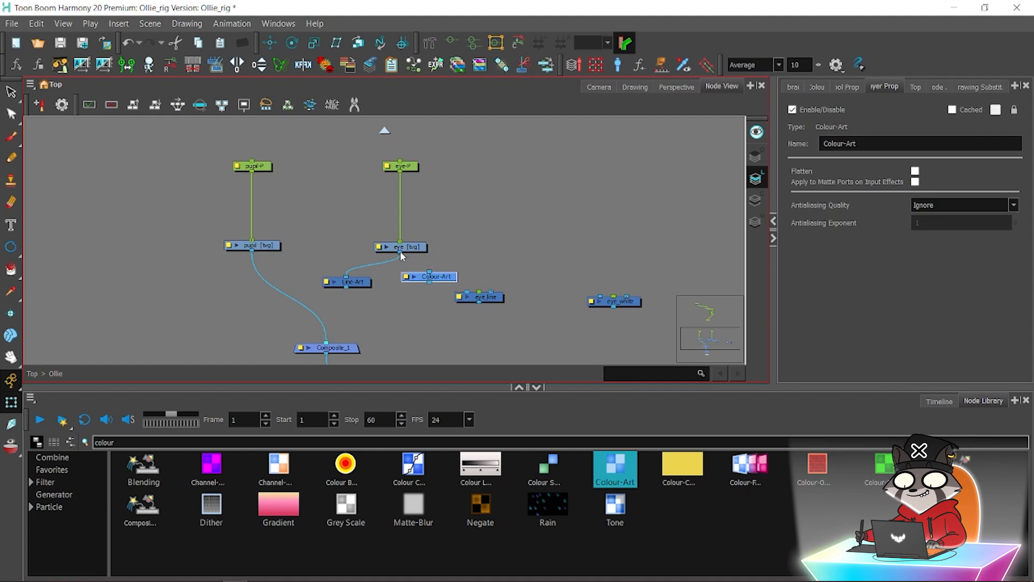
drag(400, 252, 431, 273)
drag(442, 278, 450, 283)
drag(346, 287, 342, 343)
drag(437, 287, 355, 343)
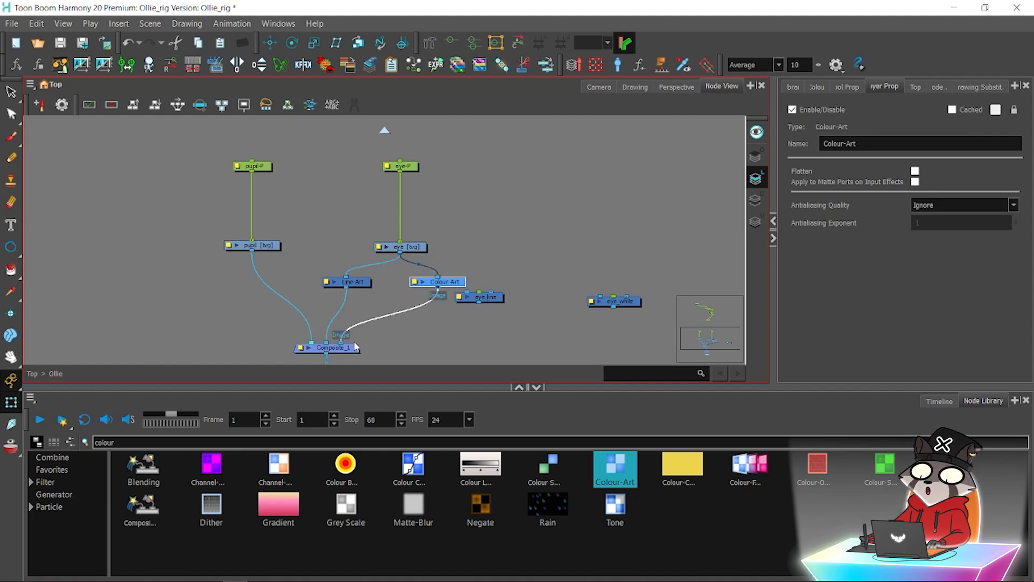
Inspect the eye drawing's Line Art and Colour Art layers in the Camera view.
click(364, 282)
click(598, 87)
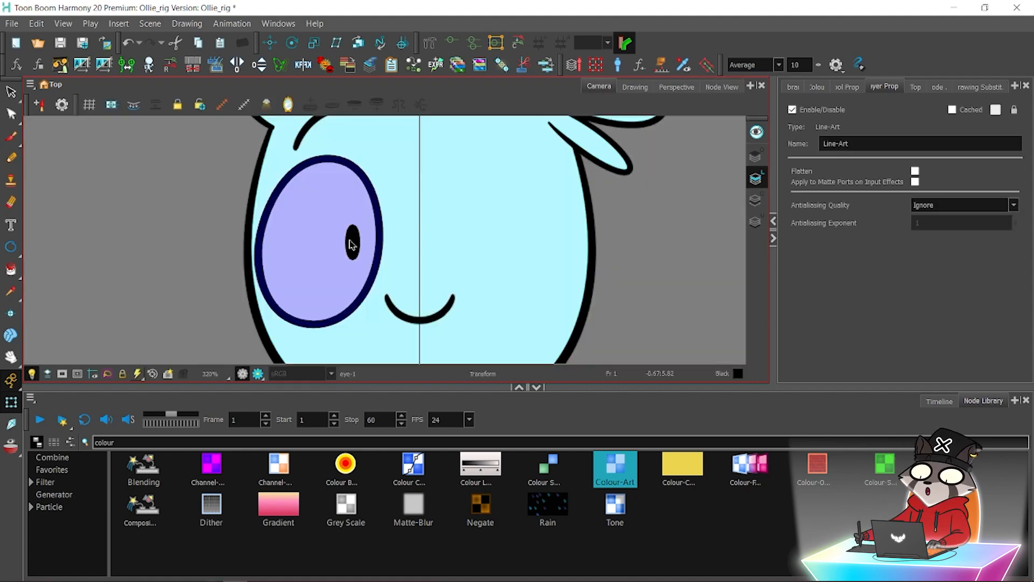
click(11, 91)
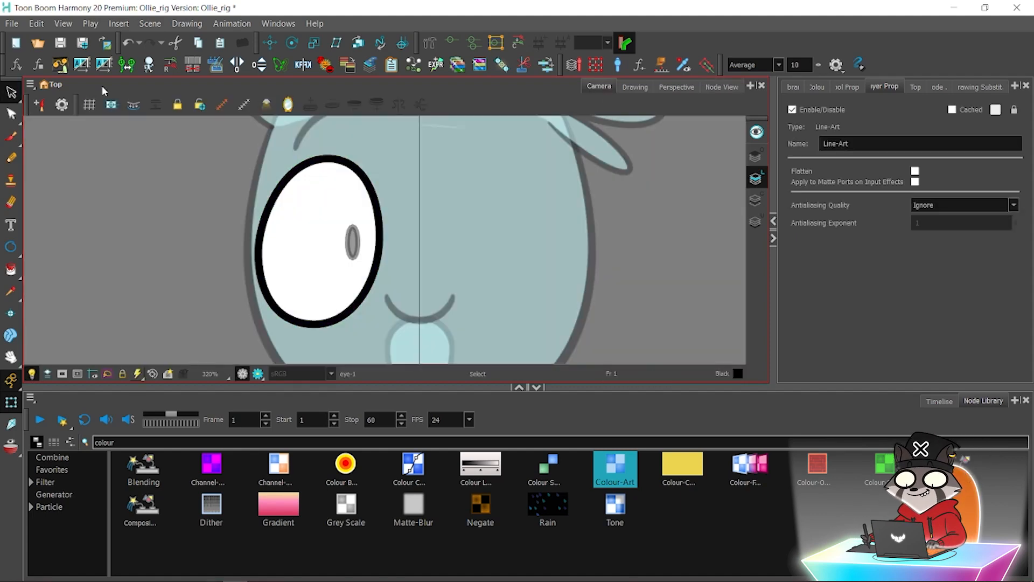
click(308, 262)
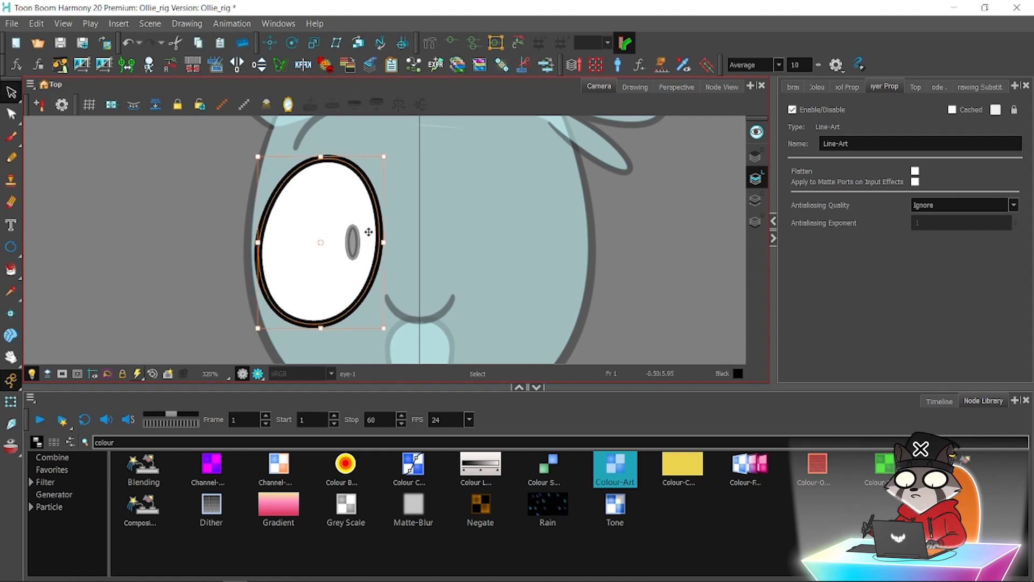
click(754, 201)
click(639, 238)
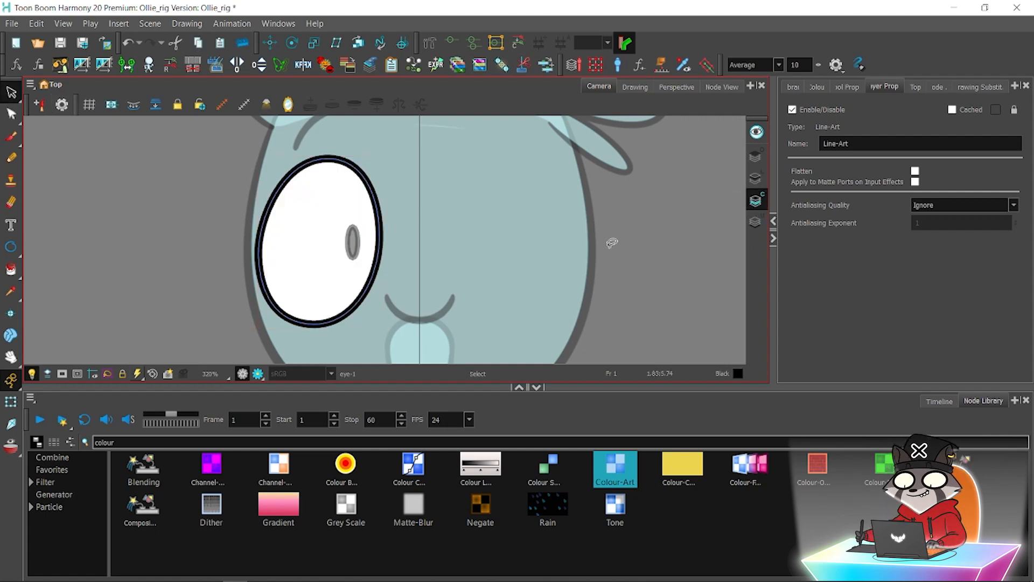
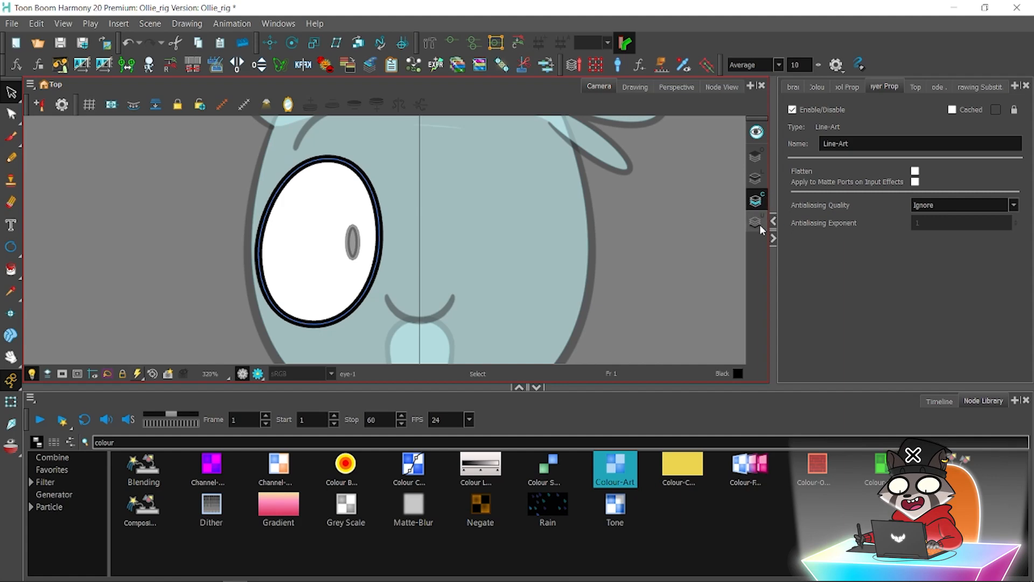
Save the scene and move the pupil-P and pupil nodes slightly farther from the eye nodes.
click(60, 43)
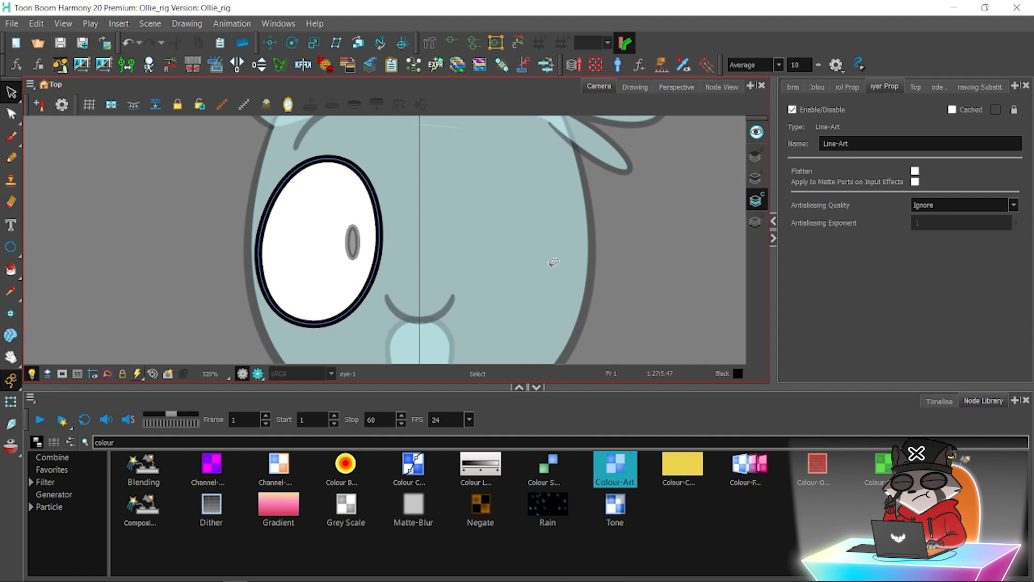
click(706, 87)
click(444, 238)
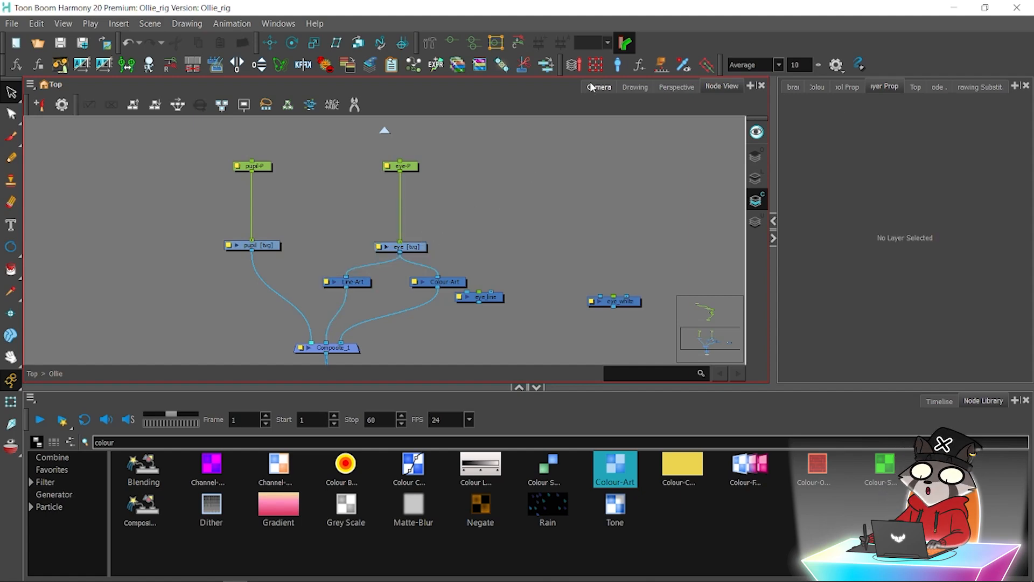
click(593, 88)
click(714, 87)
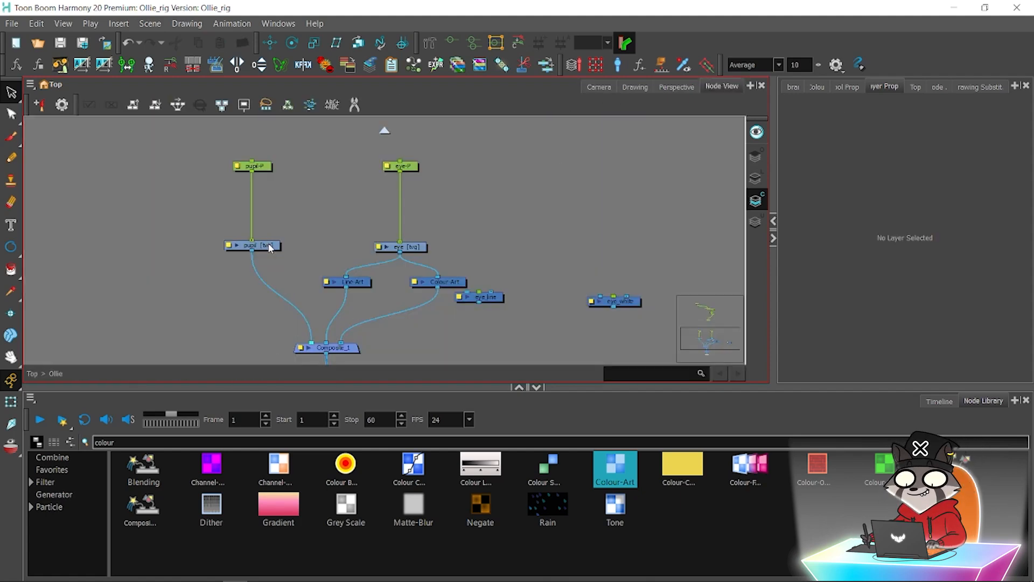
drag(277, 151, 203, 261)
drag(261, 245, 244, 247)
Add a Cutter node between the pupil drawing and Composite_1, and connect Colour-Art to its matte port.
click(261, 341)
drag(125, 443, 64, 444)
text(cutter)
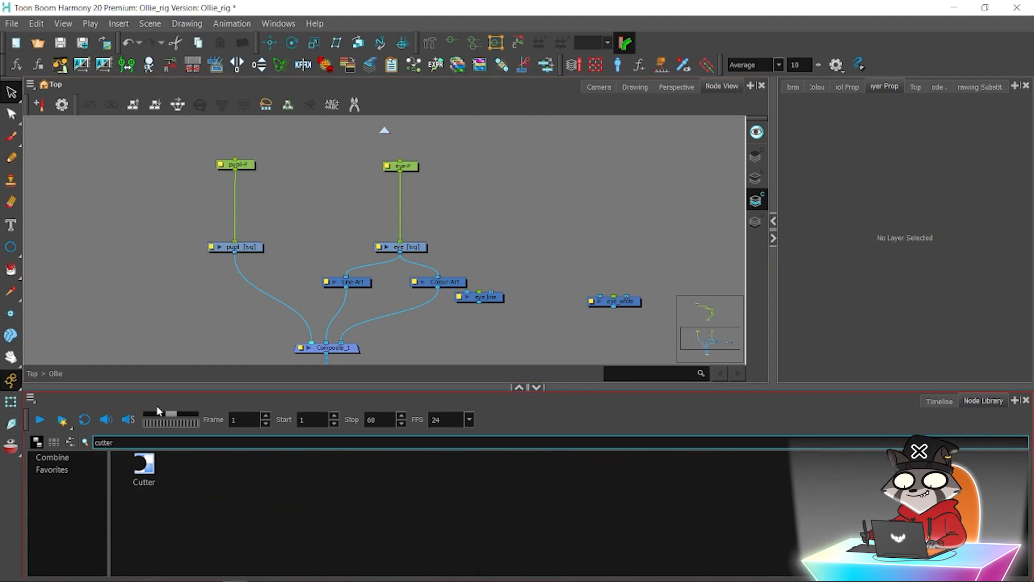
drag(144, 464, 300, 315)
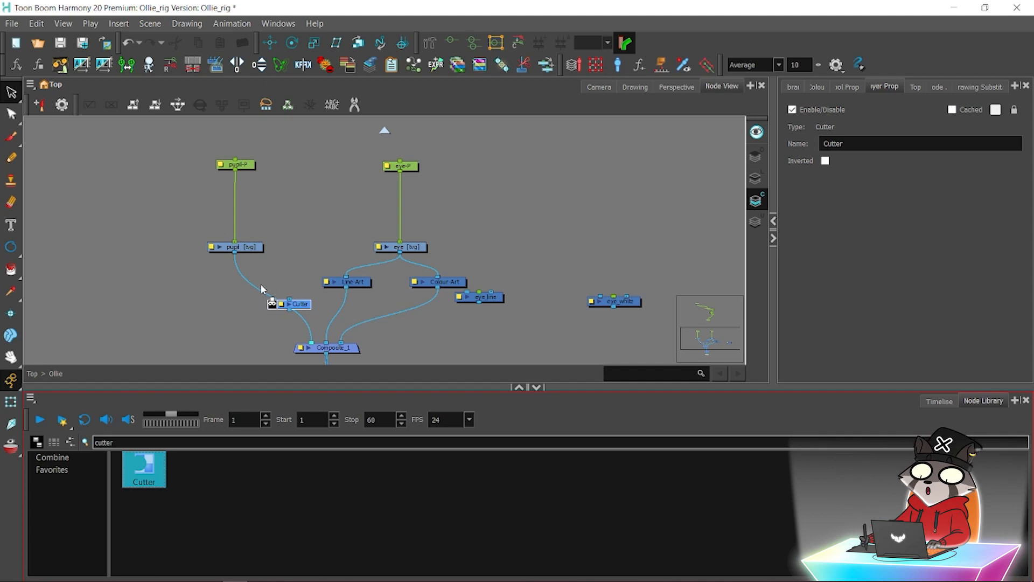
click(436, 286)
drag(235, 253, 312, 344)
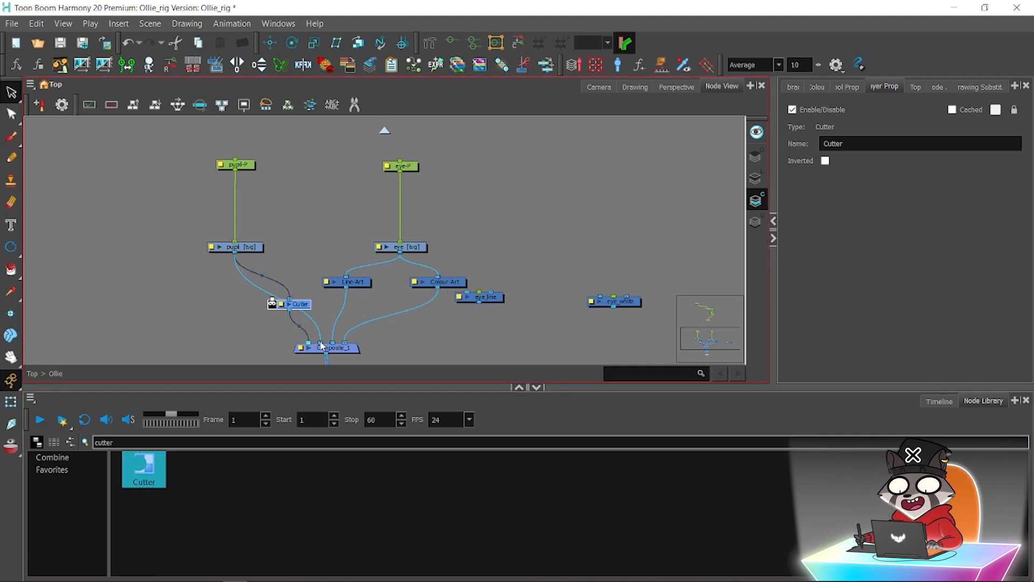
drag(418, 291, 272, 299)
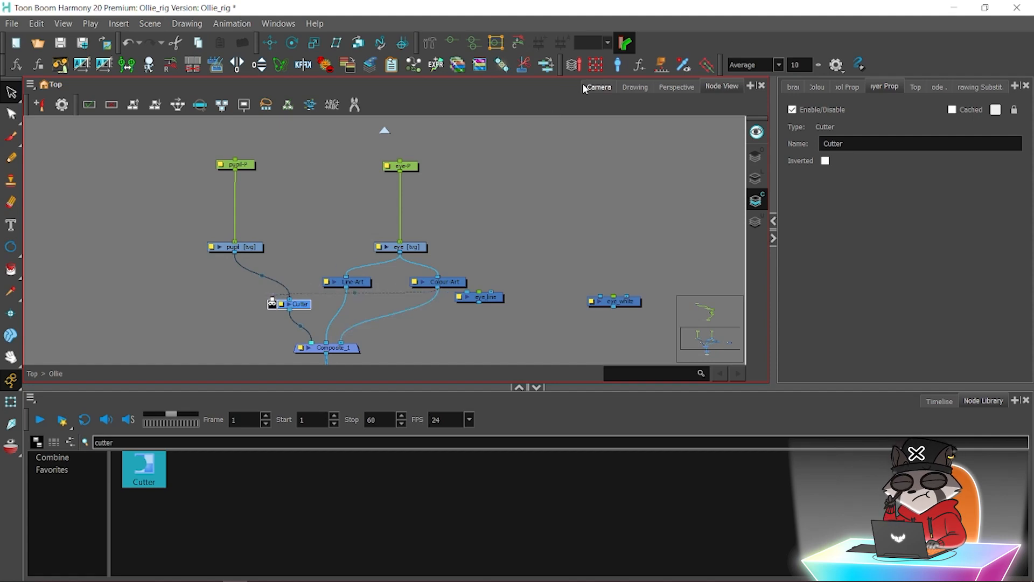
Enable the Inverted option on the Cutter node and return to the Camera view.
click(592, 87)
click(713, 87)
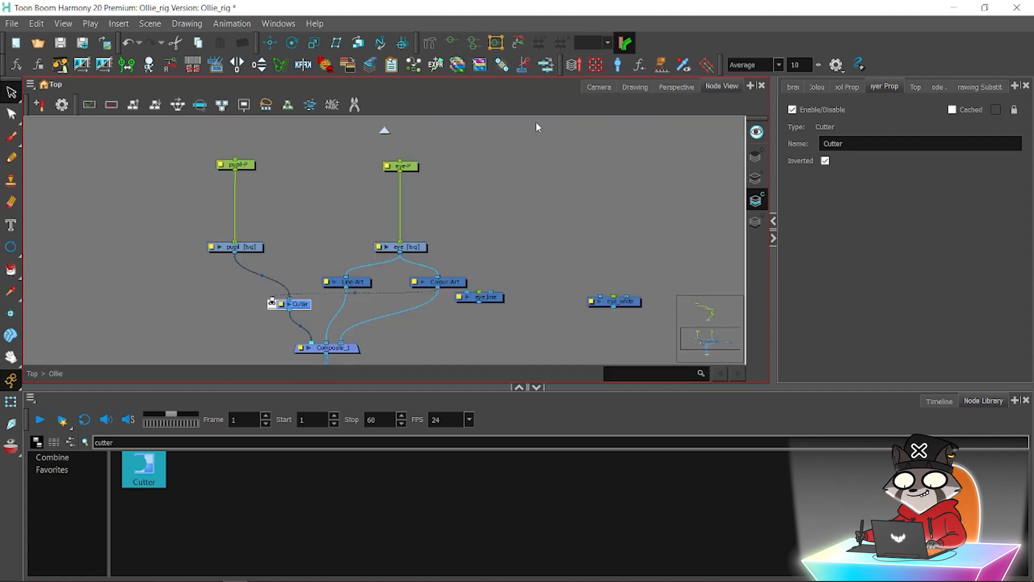
click(598, 87)
Test the Cutter mask by moving the pupil around and beyond the eye outline, and undo the move.
key(alt+s)
click(356, 240)
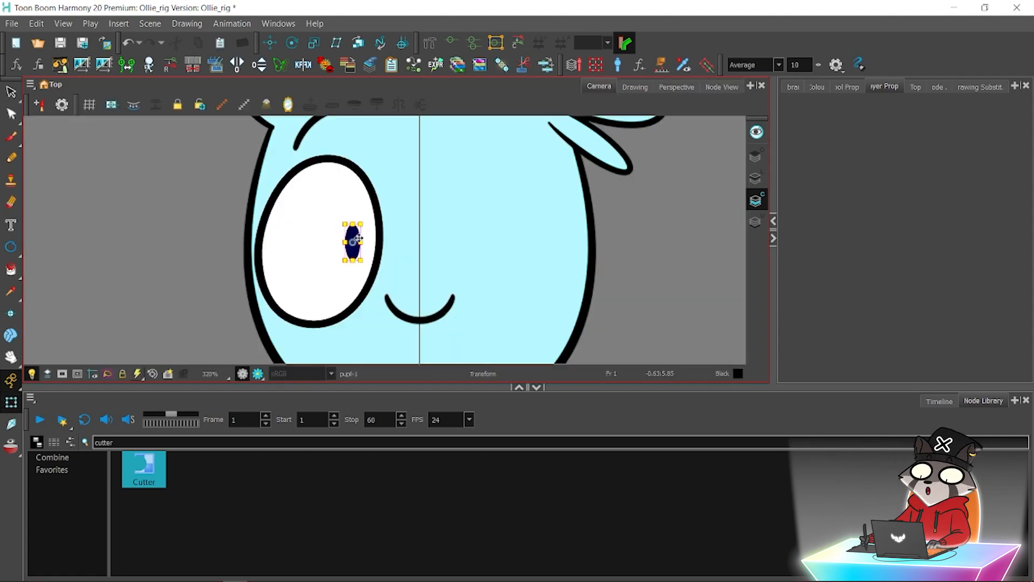
key(alt+2)
drag(431, 217, 343, 200)
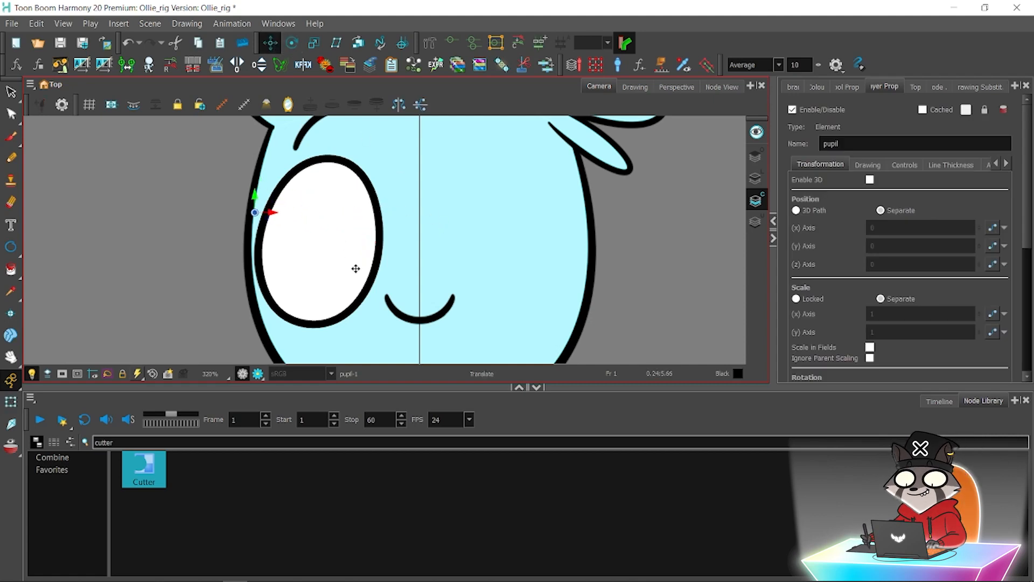
drag(356, 269, 483, 239)
key(ctrl+z)
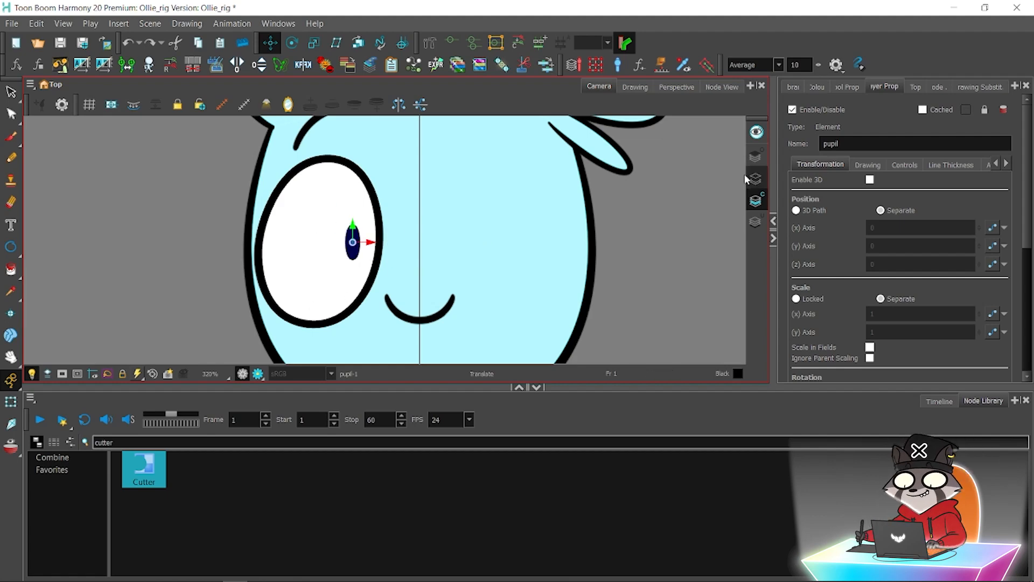
Save the scene and delete the Cutter node from the pupil's connection in the Node View.
click(60, 47)
click(722, 86)
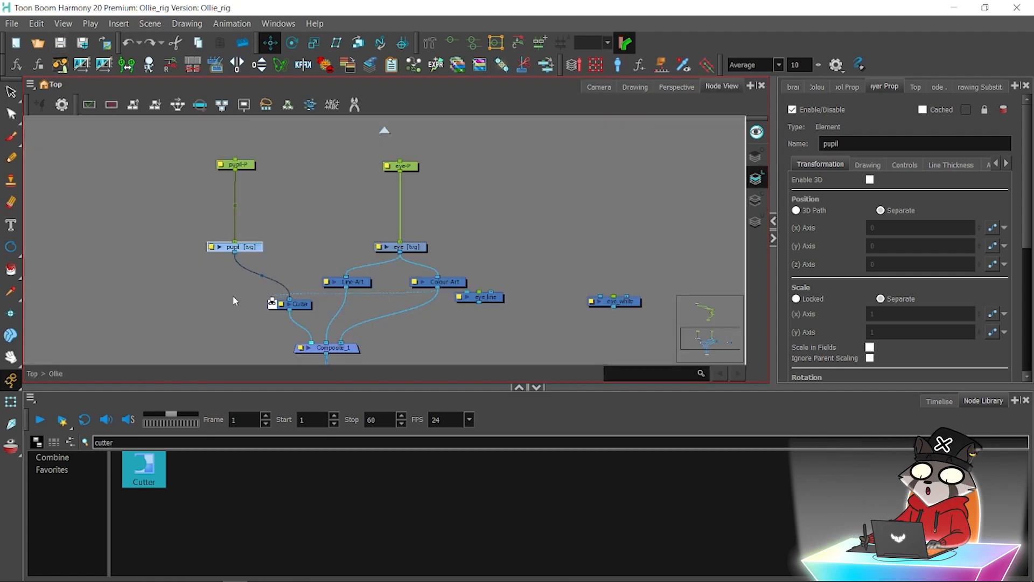
click(294, 302)
key(Delete)
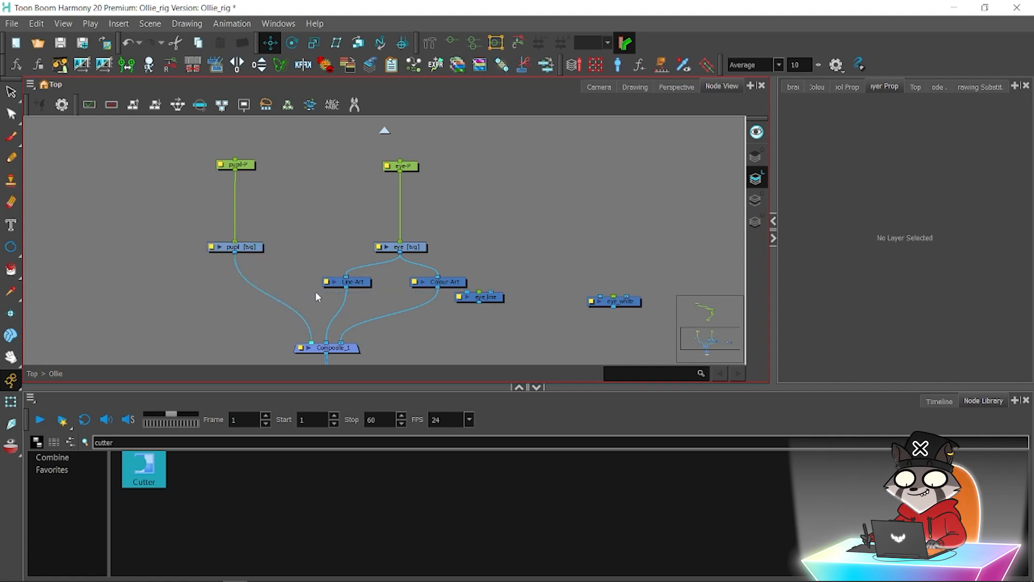
Connect Colour-Art directly to the matte port of the pupil drawing node.
right_click(348, 254)
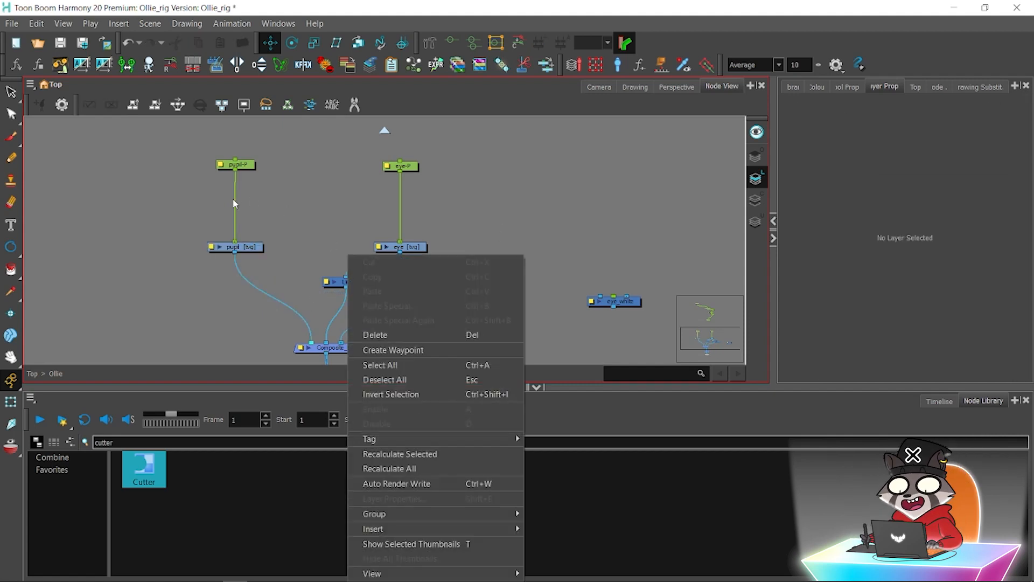
click(441, 79)
drag(431, 294, 214, 246)
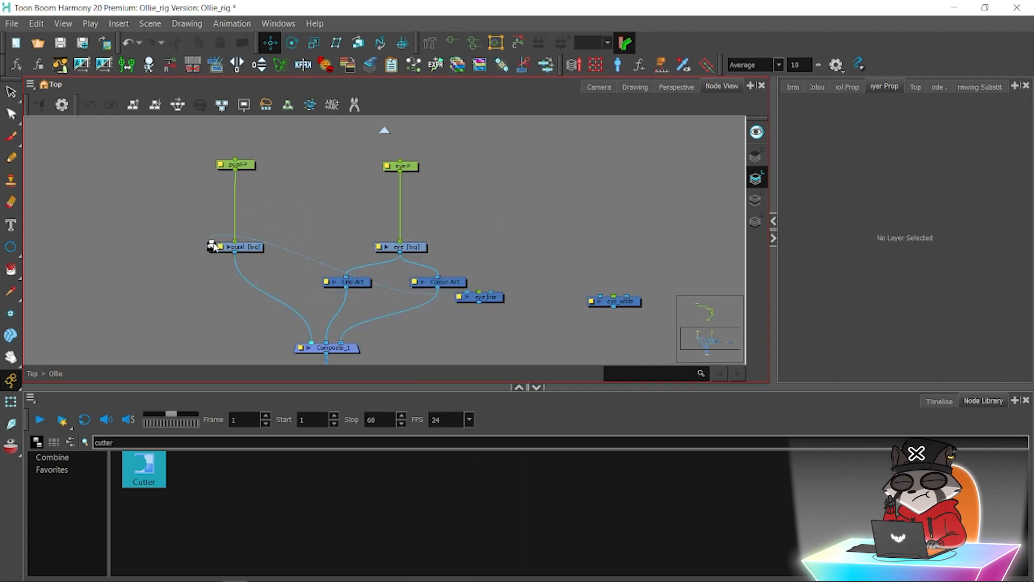
Test the pupil drawing's direct matte by moving the pupil across the eye's edge, and undo the move.
click(594, 88)
click(352, 241)
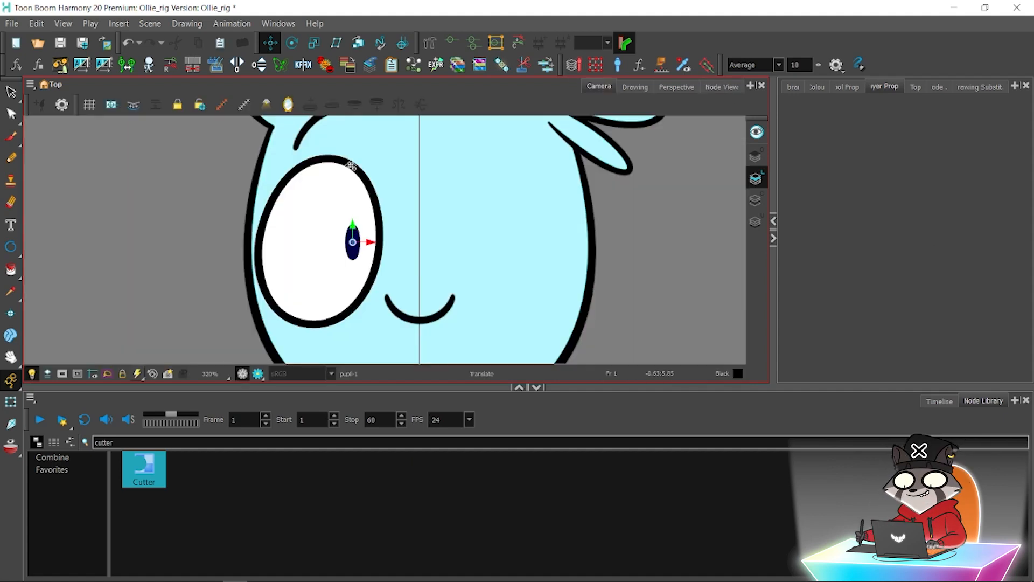
drag(393, 185, 414, 173)
key(ctrl+z)
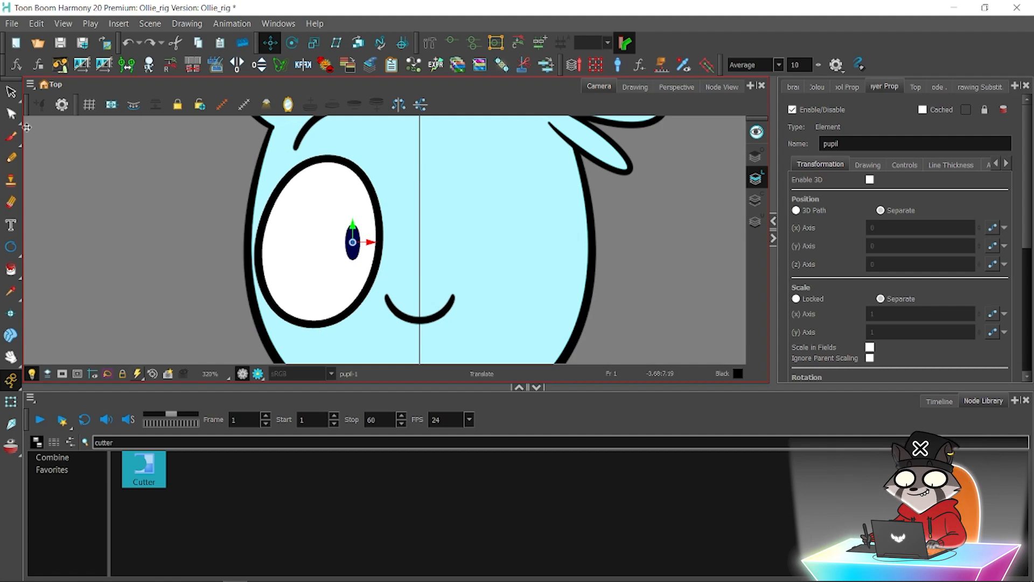
Save the scene and move the eye peg, eye drawing, Line-Art and Colour-Art nodes higher in the network.
click(60, 43)
click(722, 87)
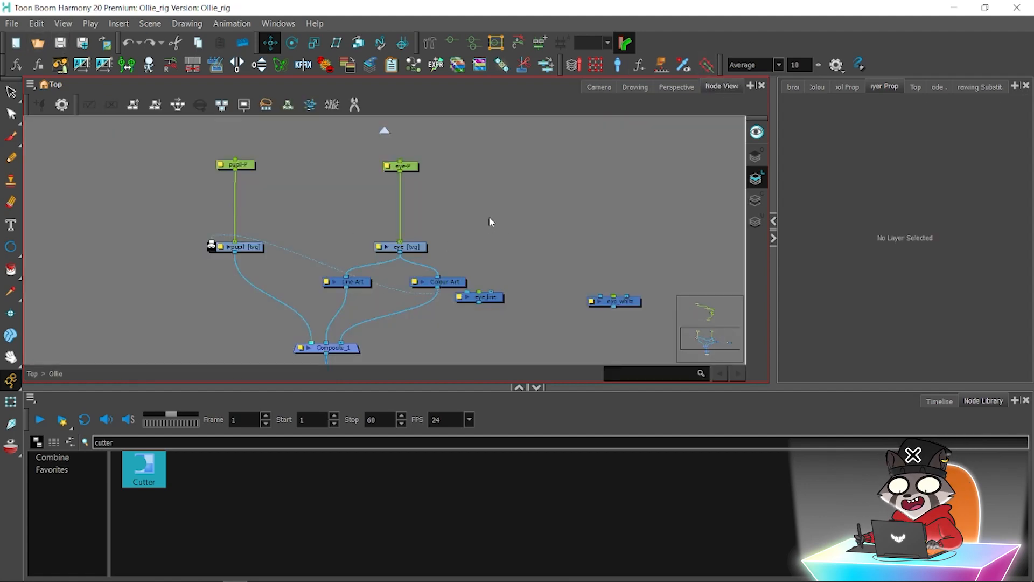
drag(487, 132, 339, 288)
drag(446, 286, 412, 195)
Delete the unused eye_line and eye_white nodes, and space the pupil-P and pupil nodes farther apart.
drag(630, 265, 492, 303)
key(Delete)
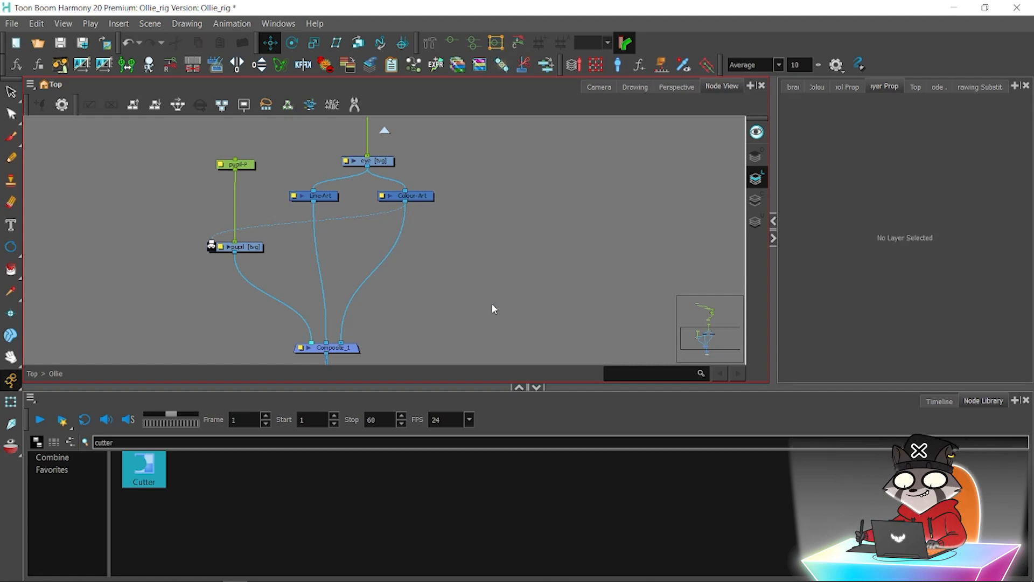
drag(245, 257, 266, 290)
drag(248, 169, 267, 146)
Save the scene and connect eye-P to pupil-P so the pupil peg follows the eye peg.
click(466, 168)
drag(467, 168, 450, 237)
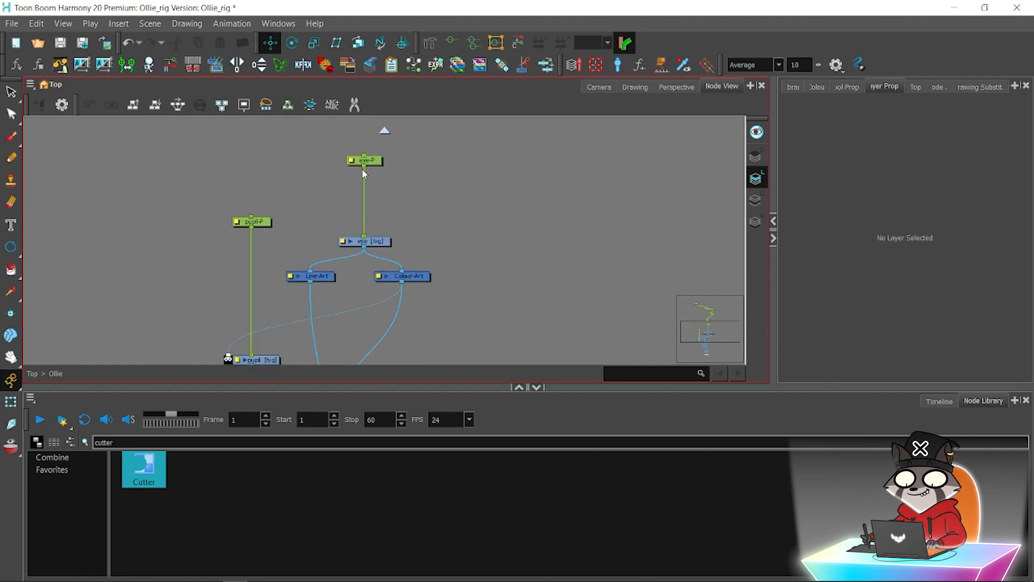
key(ctrl+s)
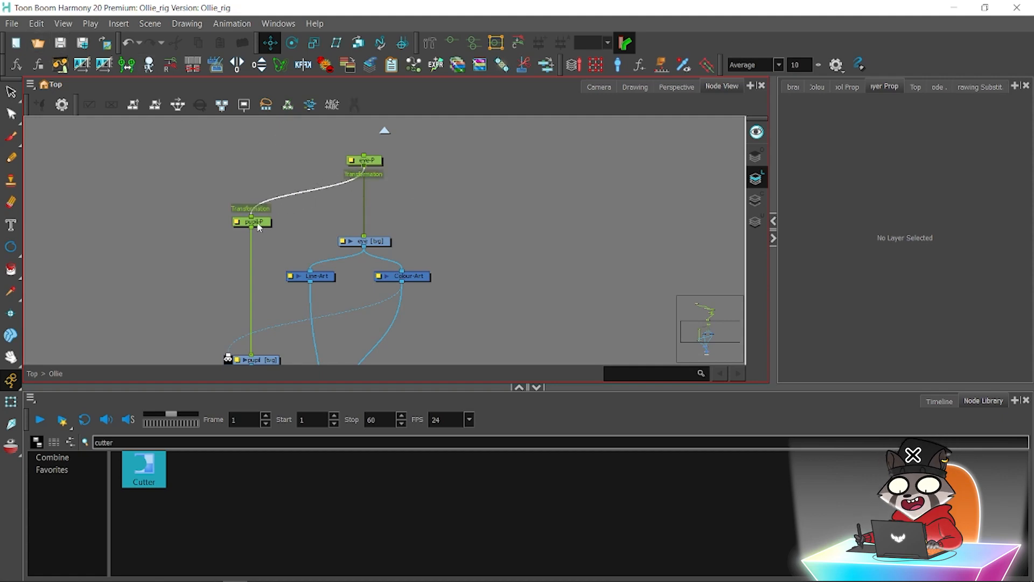
Tidy the network by repositioning Composite_1 and the Line-Art and Colour-Art nodes beneath the eye drawing.
scroll(458, 162, down, 5)
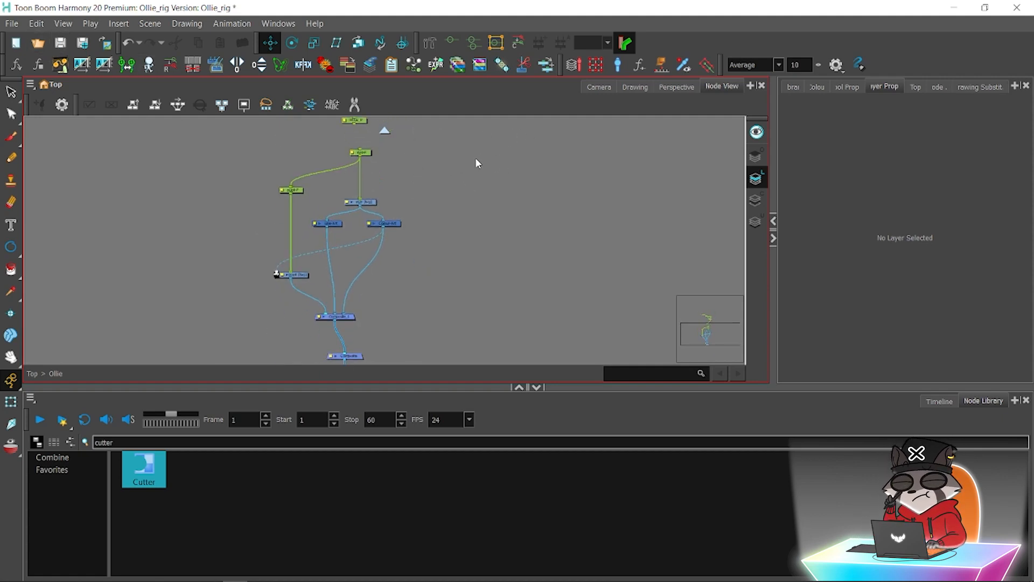
scroll(350, 279, down, 1)
click(347, 290)
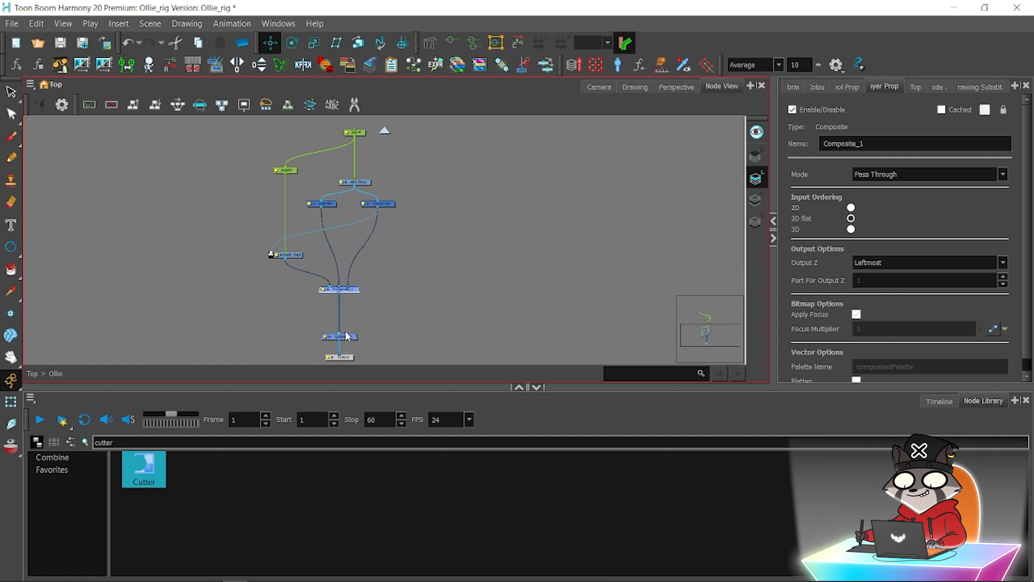
click(498, 223)
drag(331, 205, 402, 221)
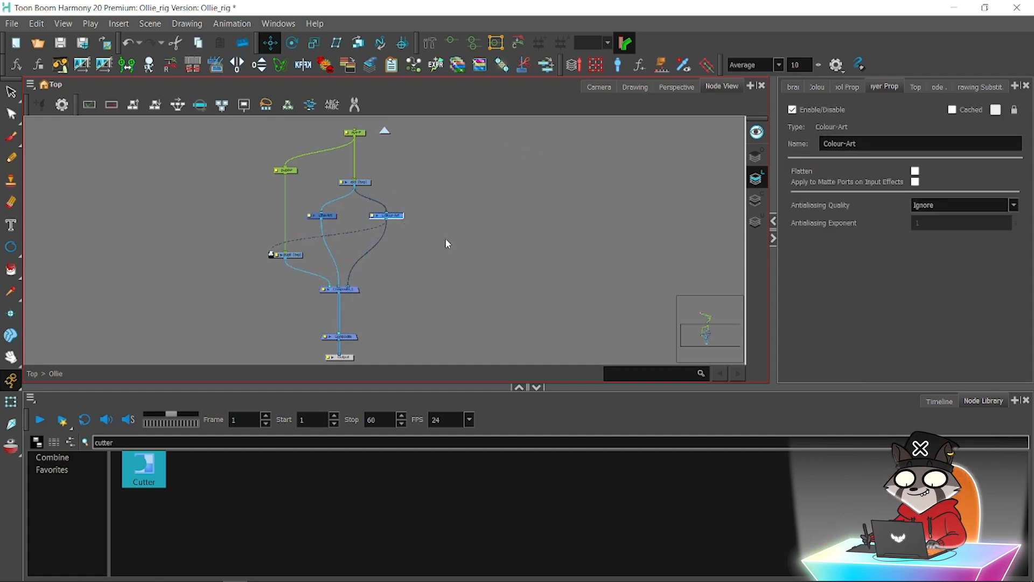
Nudge Composite_1 slightly so it sits centred beneath the Line-Art and Colour-Art nodes, and save the scene.
click(446, 240)
drag(350, 294, 355, 294)
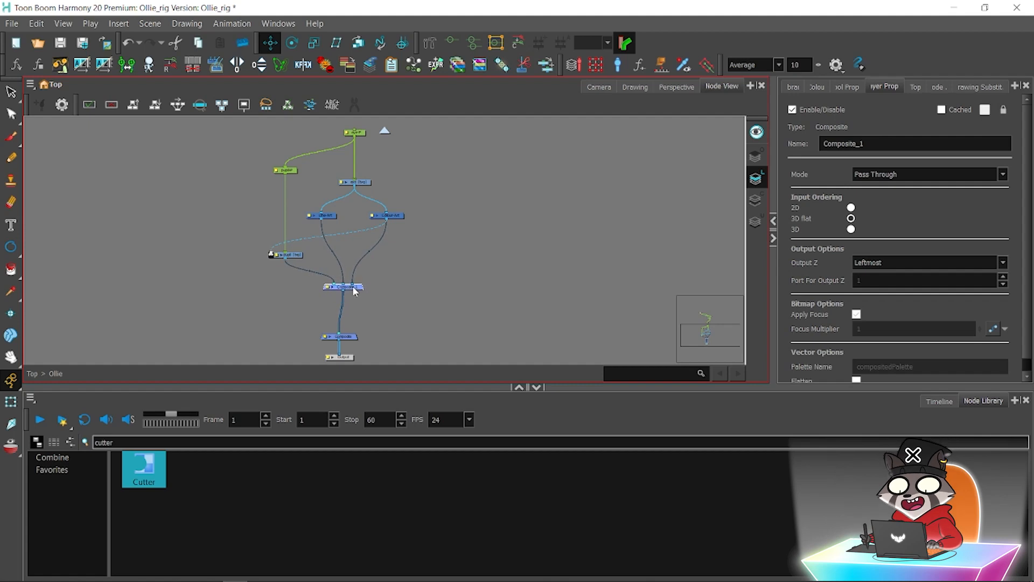
click(383, 276)
key(ctrl+s)
Clone the collapsed eye-P layer hierarchy, including its drawings and timing.
click(602, 92)
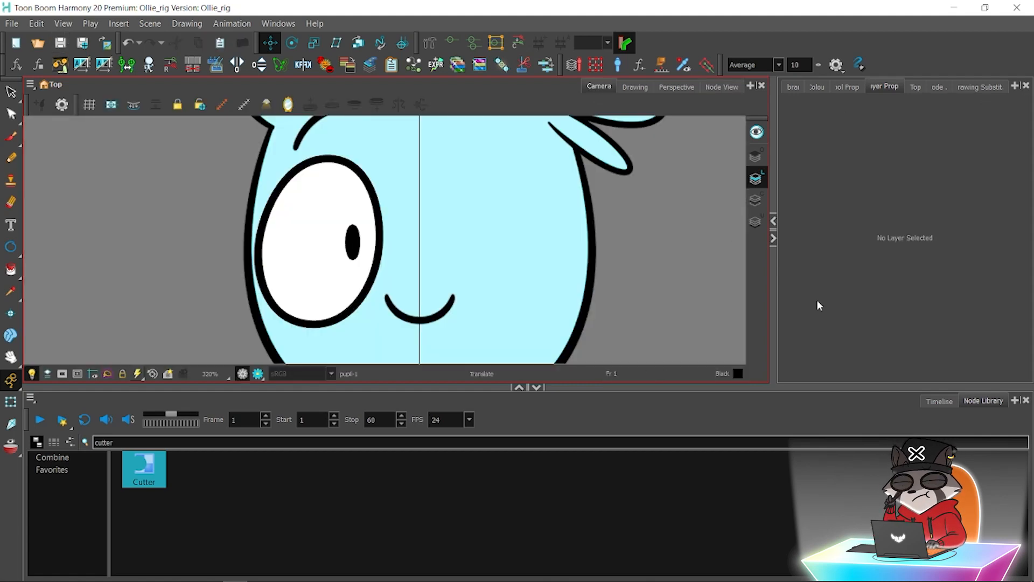
click(922, 402)
click(133, 480)
click(158, 480)
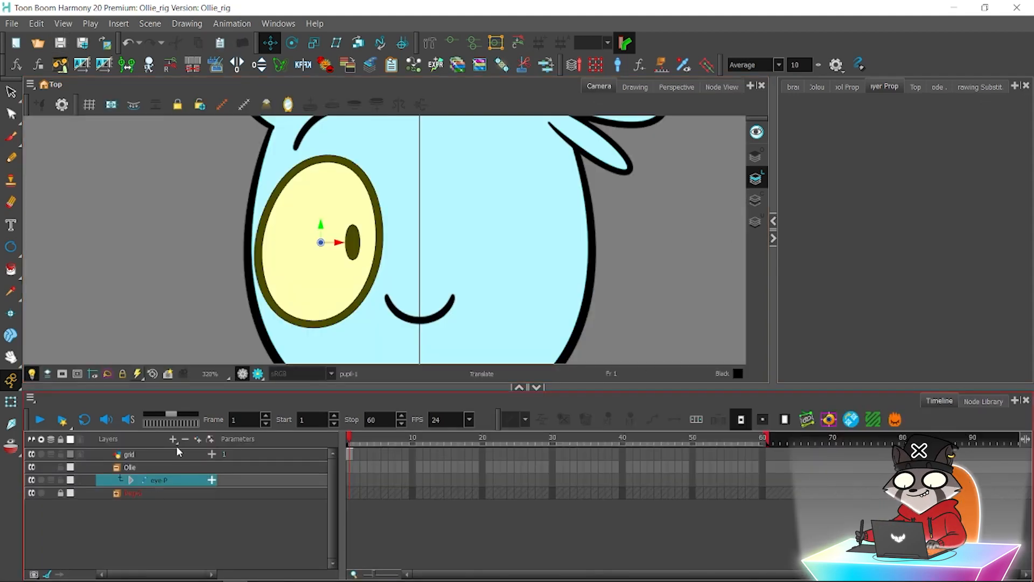
right_click(165, 485)
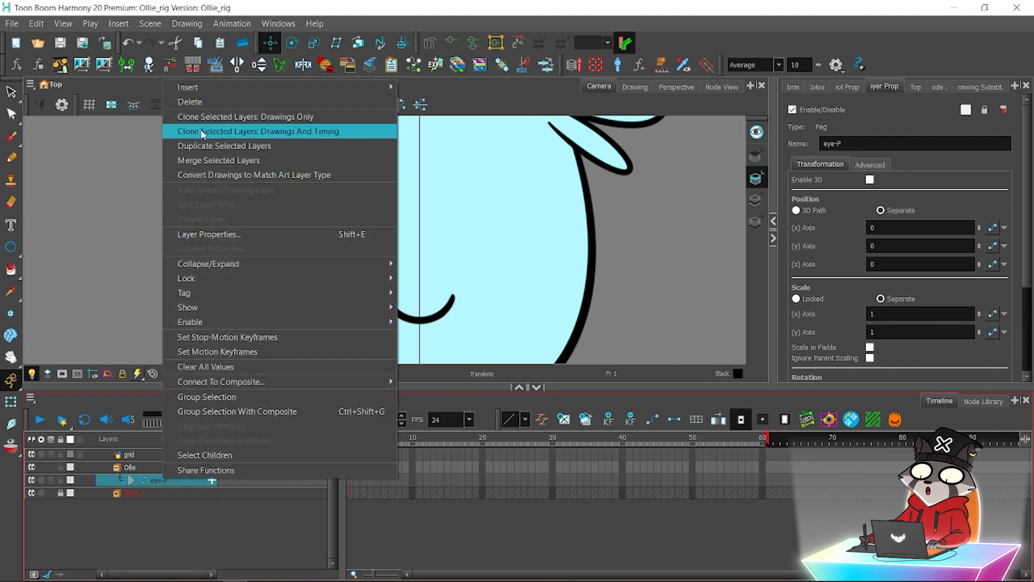
click(183, 131)
Move the cloned eye node group out from on top of the original so the two sit side by side.
click(722, 87)
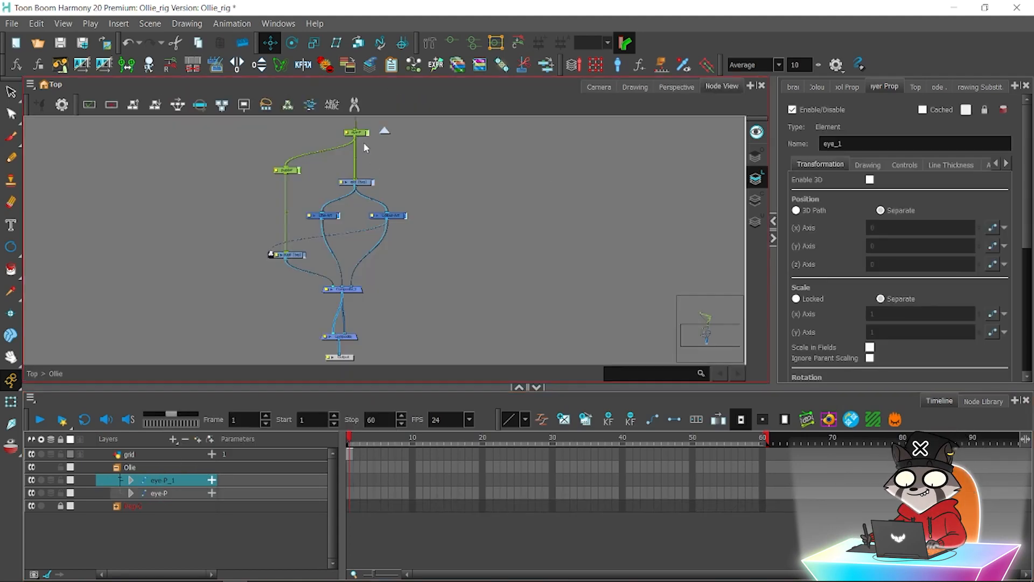
drag(370, 137, 450, 141)
drag(532, 141, 533, 144)
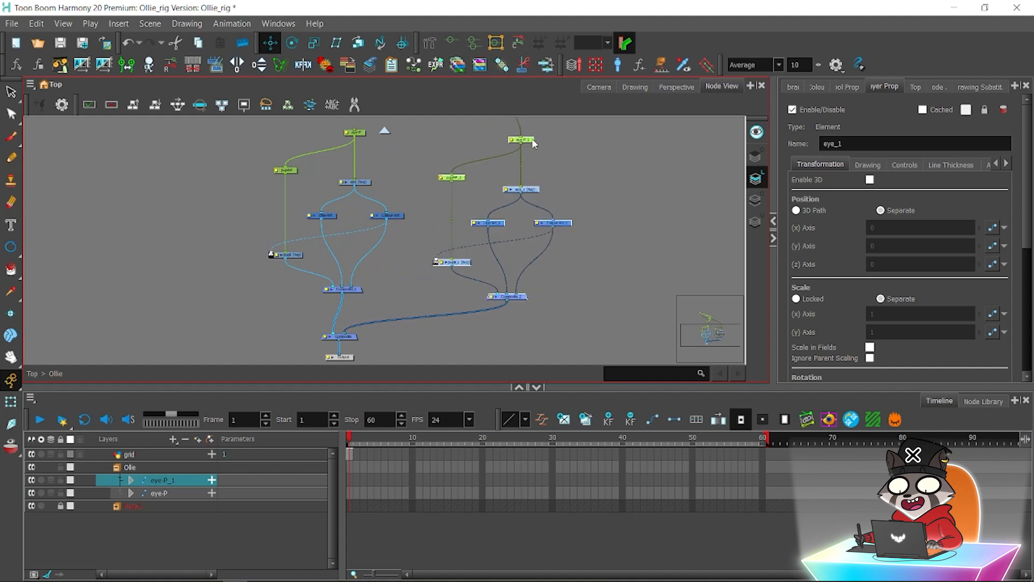
Rename the original eye peg eye-P_L and the cloned eye peg eye-P_R.
click(358, 133)
click(879, 144)
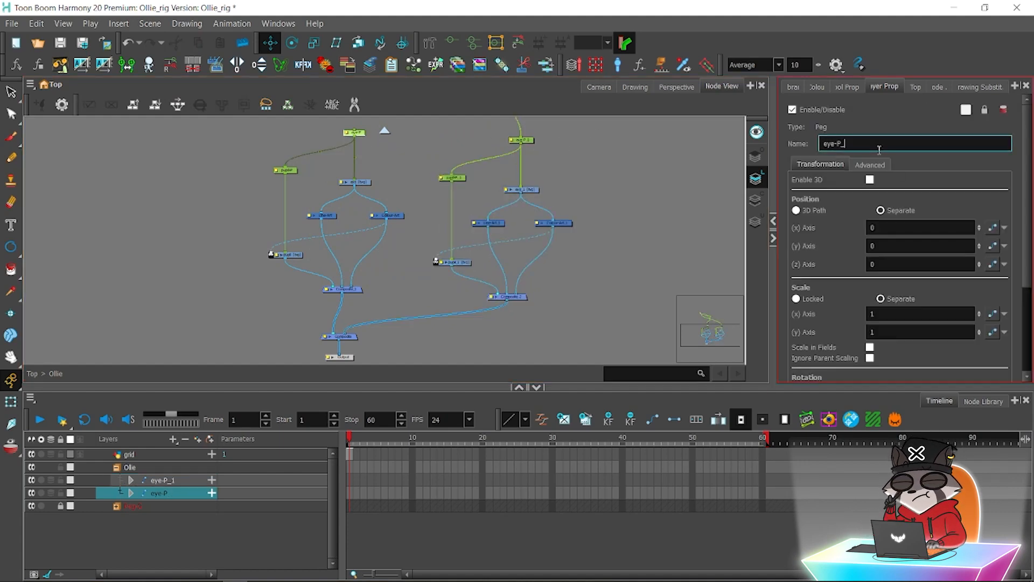
click(525, 139)
click(861, 142)
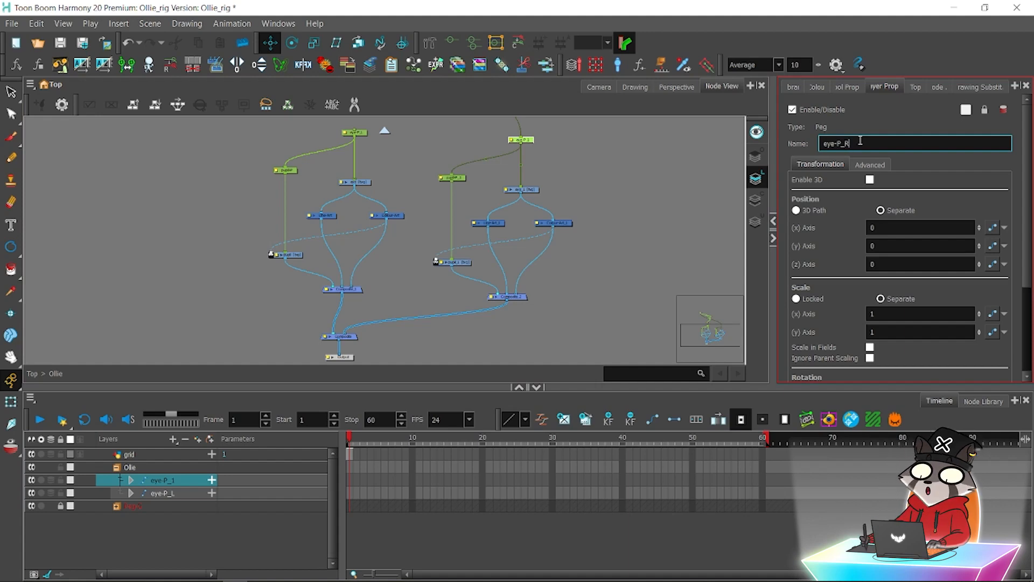
Rename both pupil pegs with side suffixes matching their eye pegs, naming the cloned one pupil-P_R, and save the scene.
click(396, 162)
click(285, 170)
click(860, 143)
text(-R)
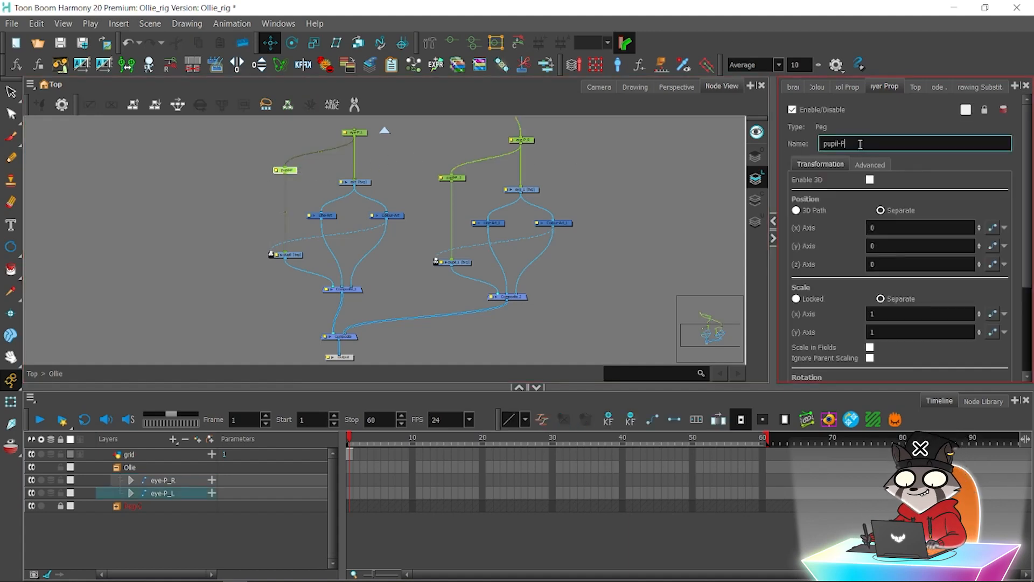
click(452, 178)
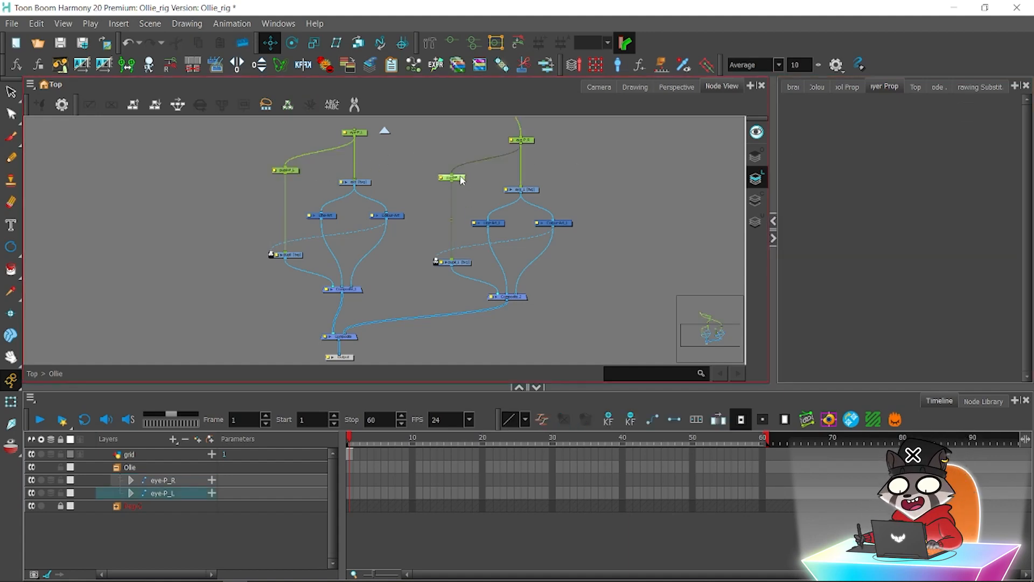
click(862, 142)
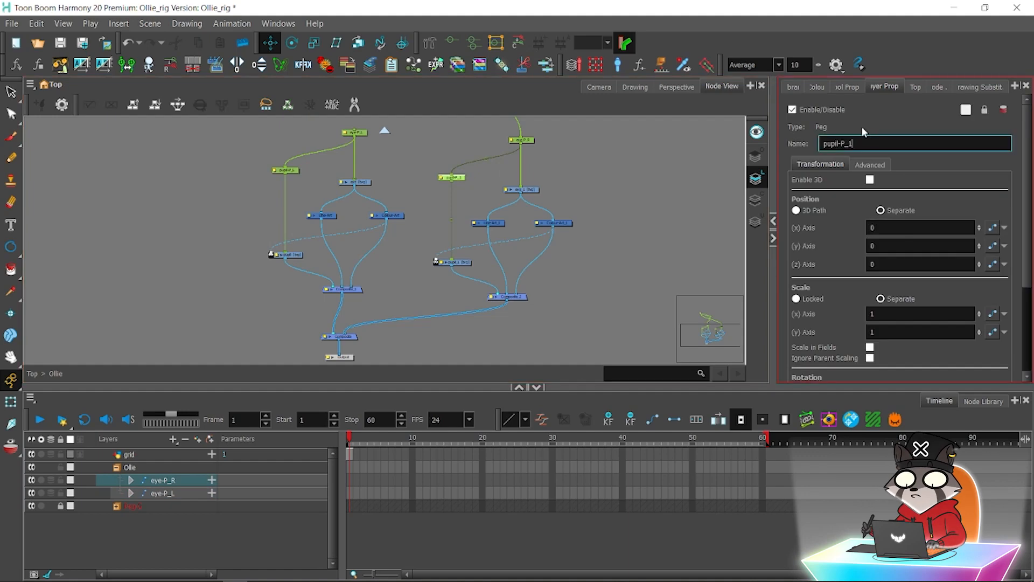
click(578, 146)
click(60, 42)
Select the eye-P_R peg and expand its layer hierarchy to expose the eye_1 and pupil_1 drawings.
click(522, 140)
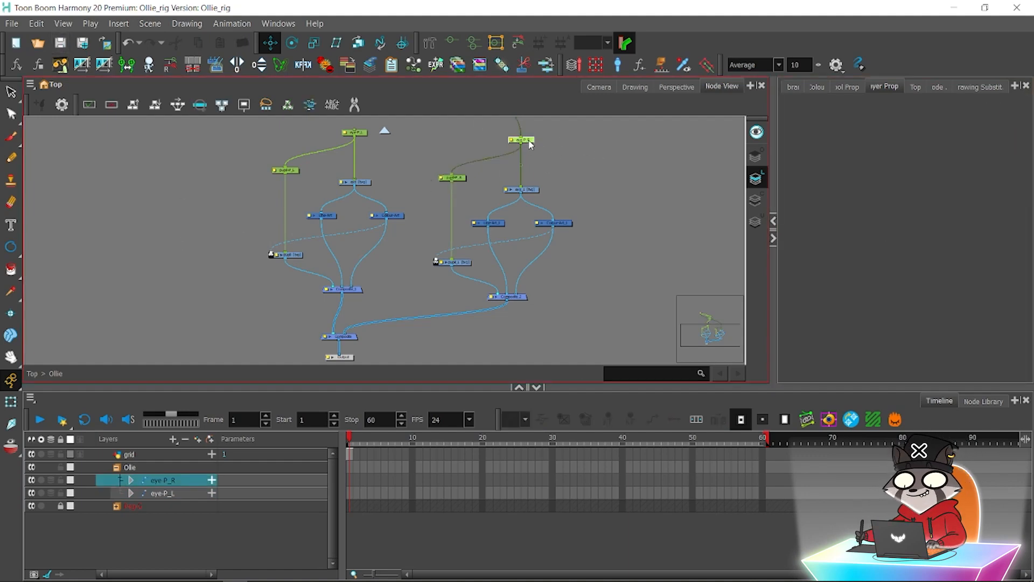
click(598, 86)
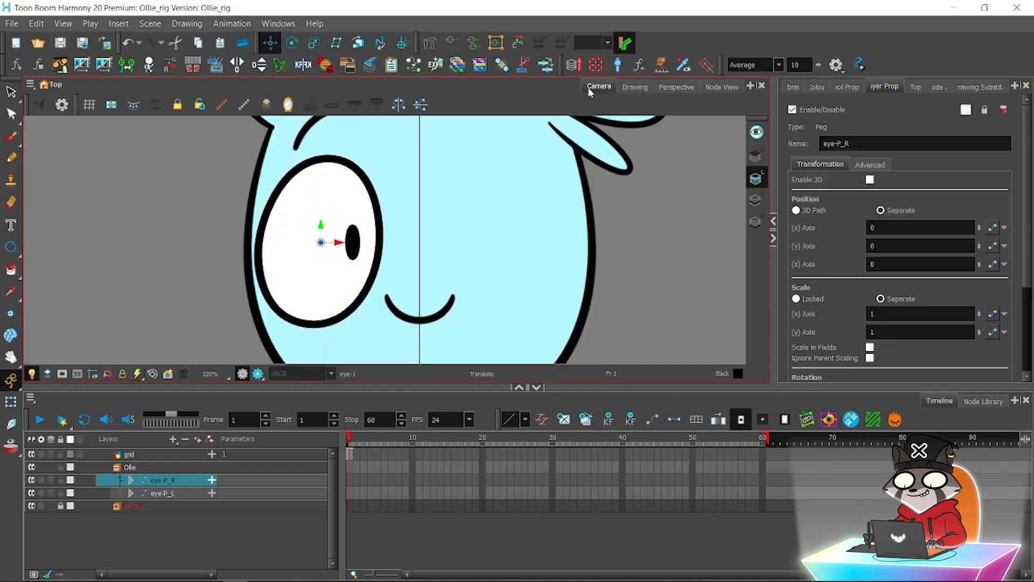
click(131, 494)
click(722, 87)
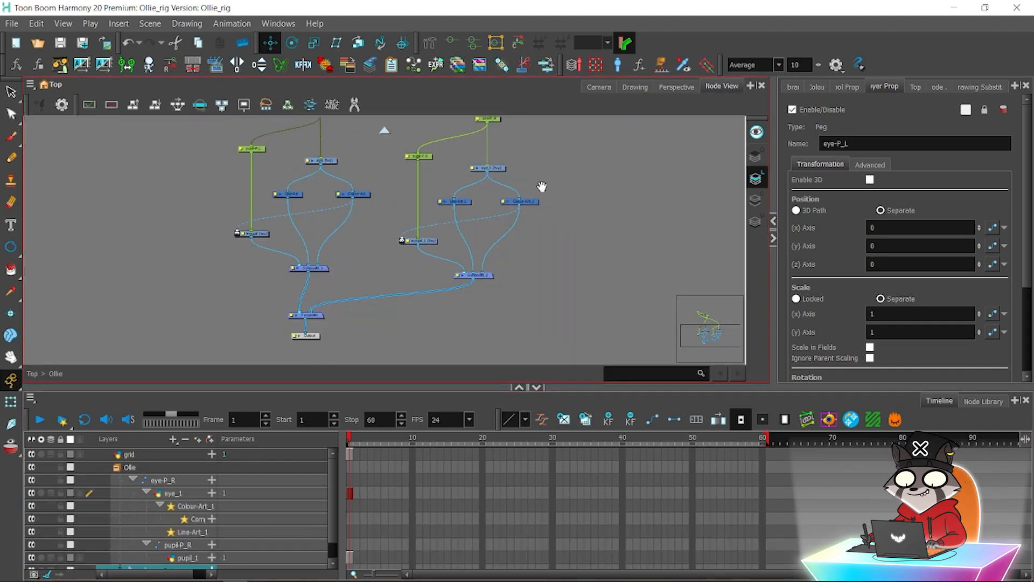
Reposition the cloned eye node group level with the original group in the network, and save the scene.
drag(547, 239, 469, 283)
scroll(469, 283, down, 1)
drag(526, 143, 324, 317)
drag(446, 252, 449, 244)
click(489, 225)
drag(503, 155, 334, 310)
drag(452, 241, 452, 243)
click(522, 225)
click(60, 43)
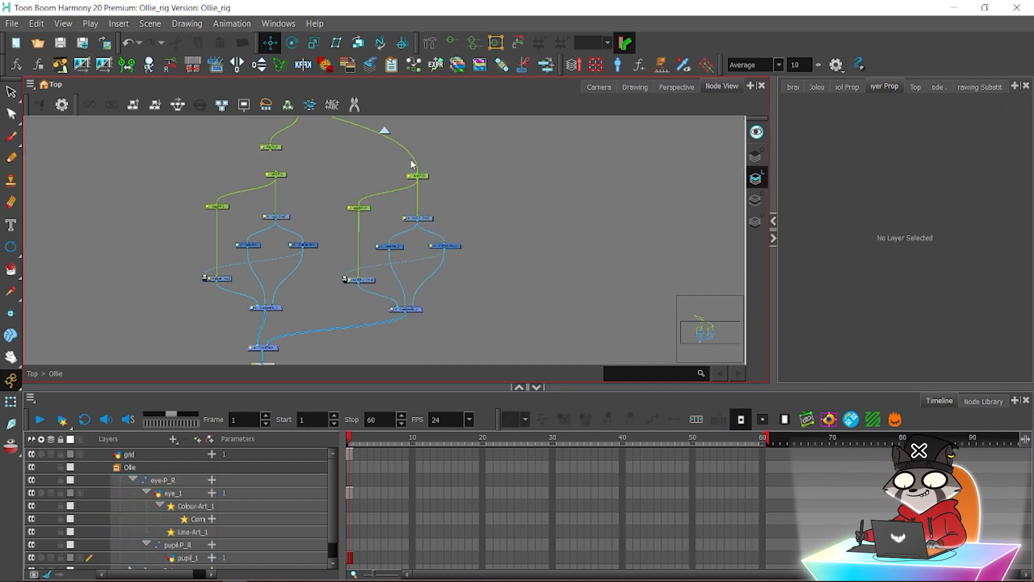
Set the eye_1 drawing's Use Embedded Pivots option to Apply Embedded Pivot on Drawing Layer.
click(596, 87)
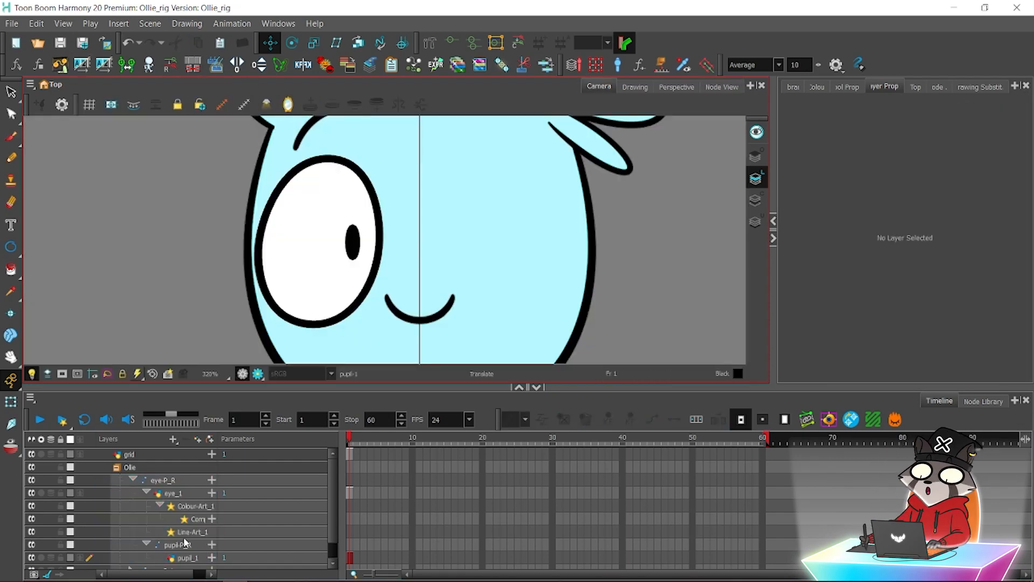
click(161, 480)
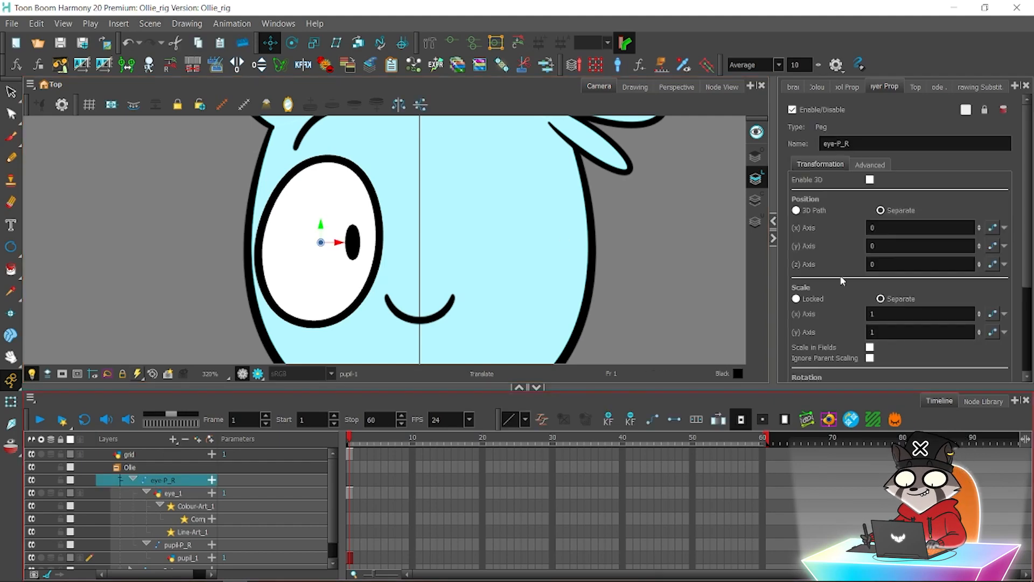
scroll(997, 245, down, 4)
scroll(1006, 251, up, 2)
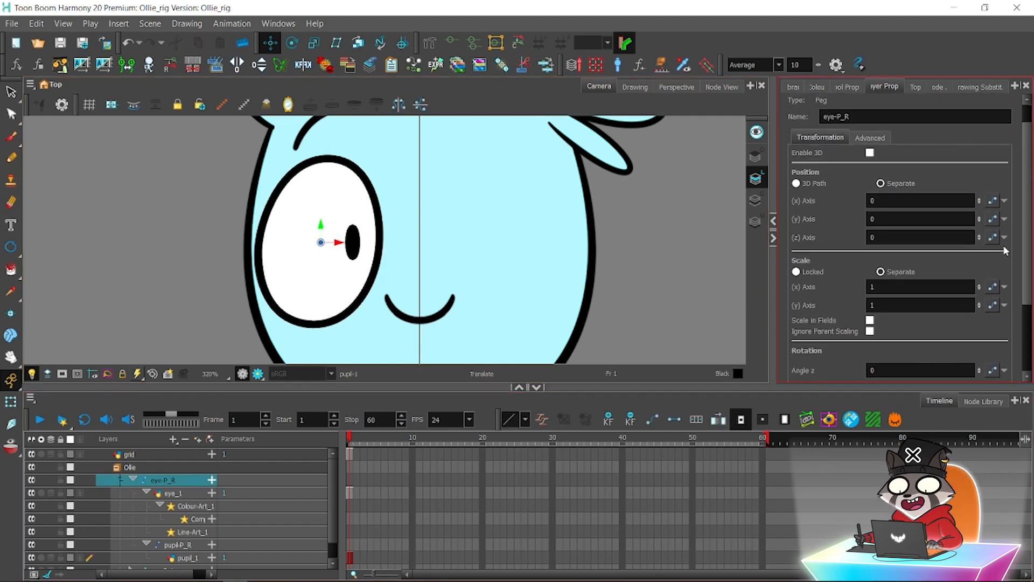
scroll(1005, 251, up, 2)
scroll(330, 488, down, 1)
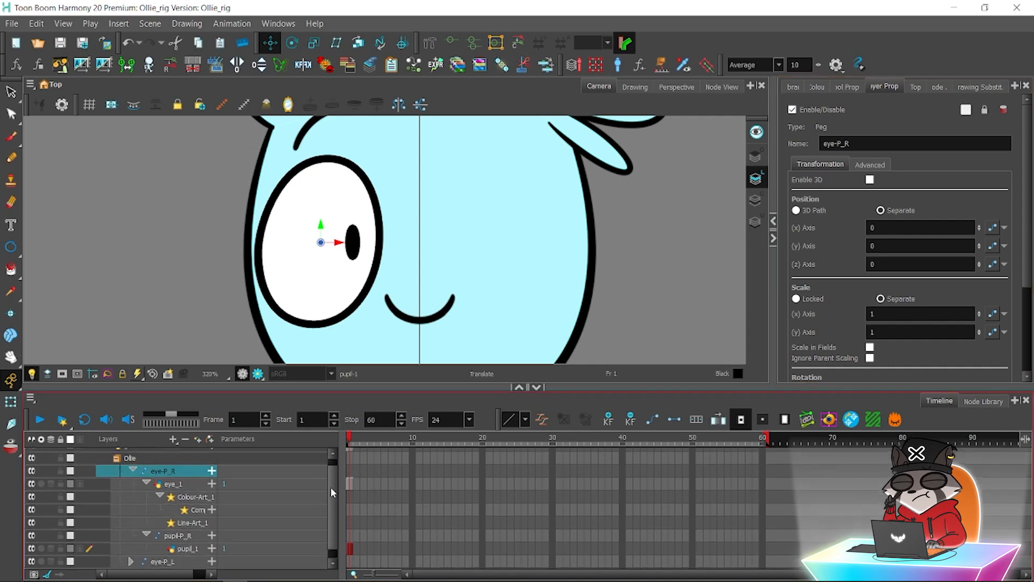
scroll(331, 486, down, 1)
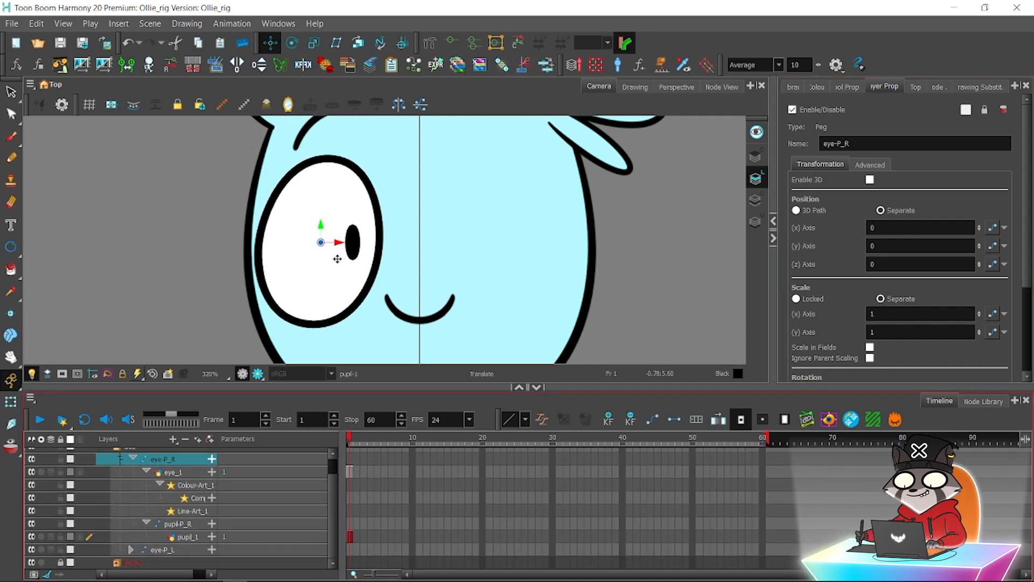
click(175, 476)
scroll(940, 318, down, 5)
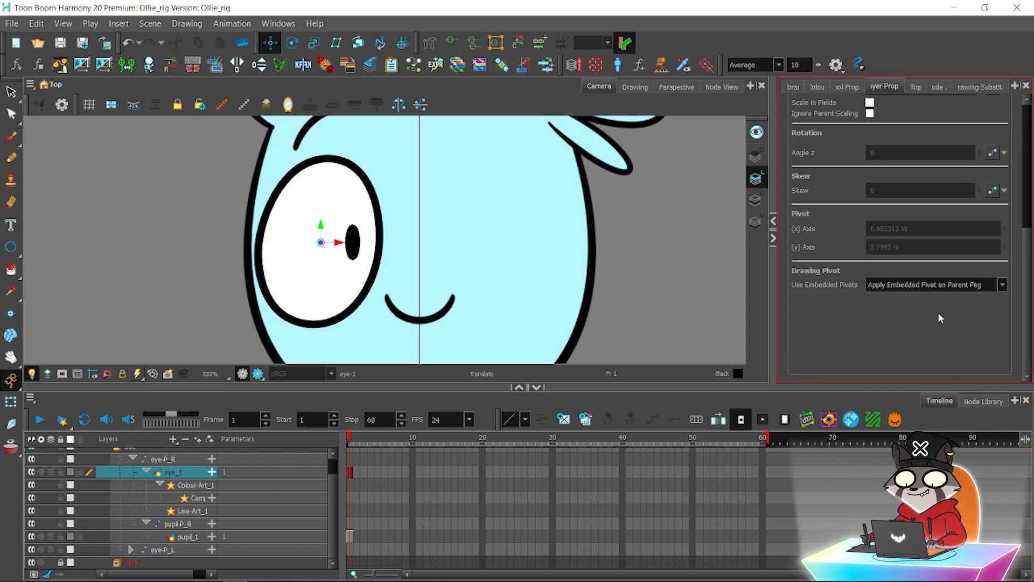
click(950, 287)
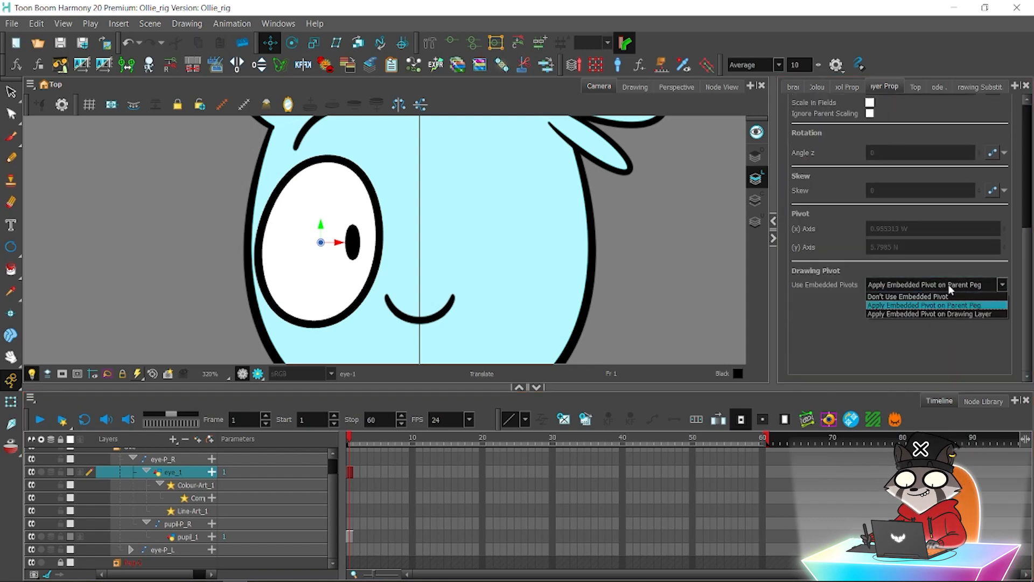
click(939, 314)
Mirror the eye_1 drawing horizontally by setting its X scale to -1.
scroll(939, 314, up, 2)
drag(1033, 235, 1029, 151)
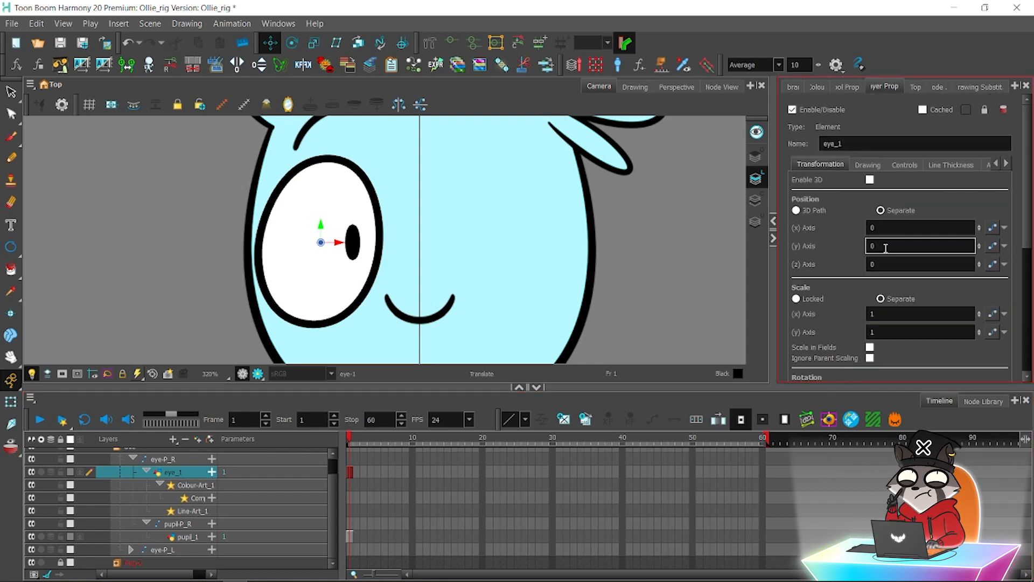
click(869, 314)
text(-)
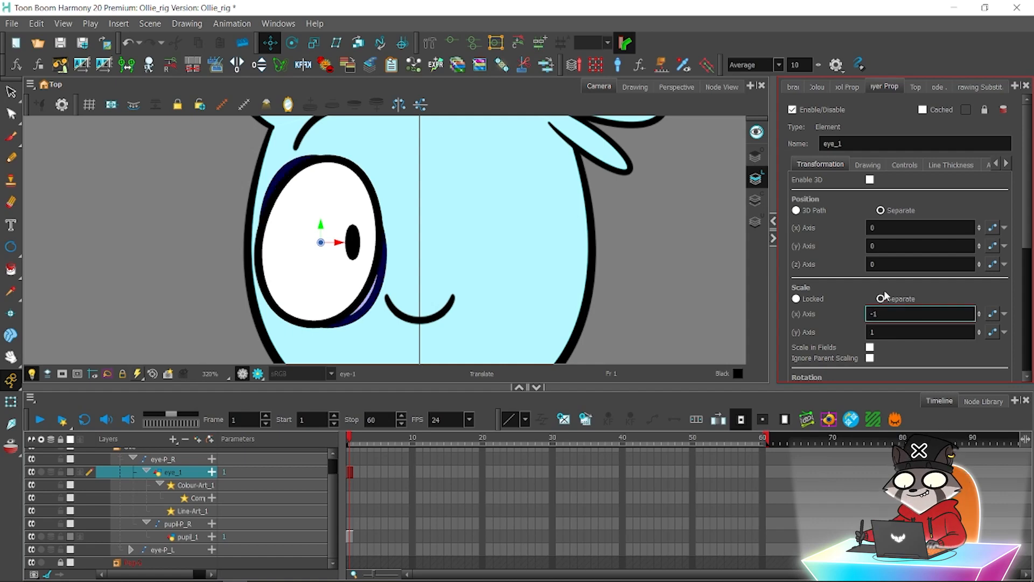
Save the scene and switch the animation mode to Animate Off.
click(68, 42)
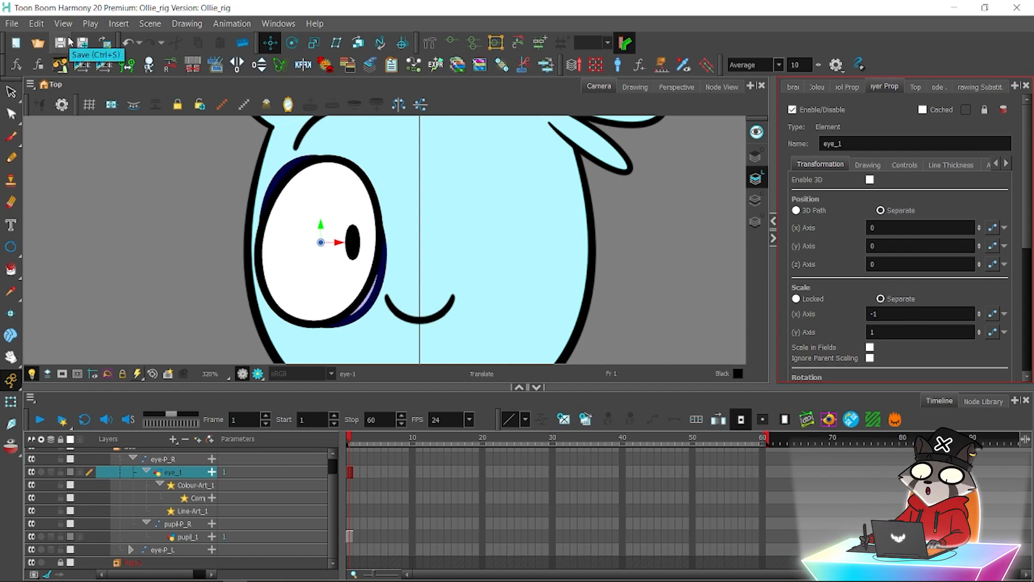
click(21, 385)
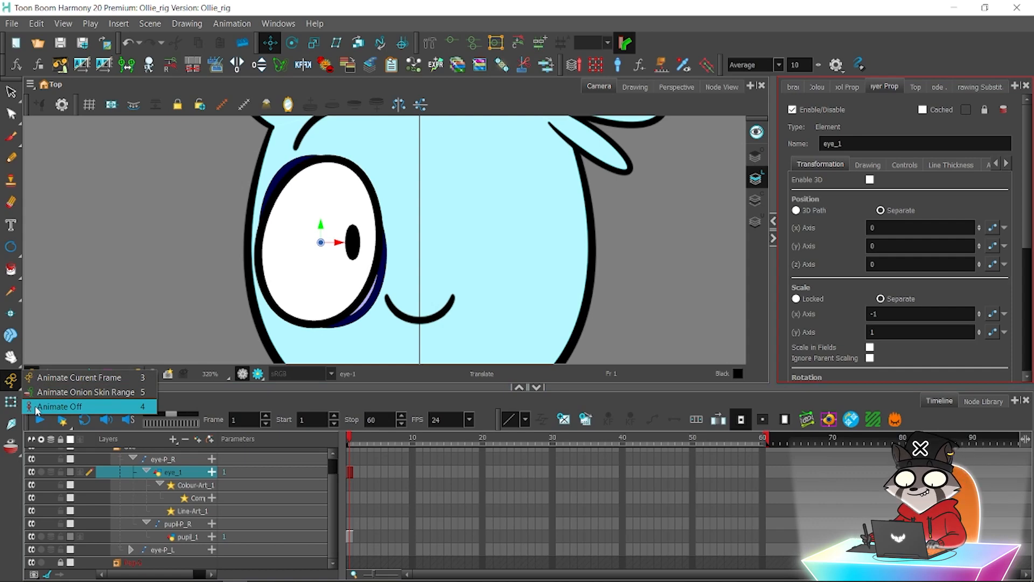
click(59, 407)
drag(345, 221, 508, 221)
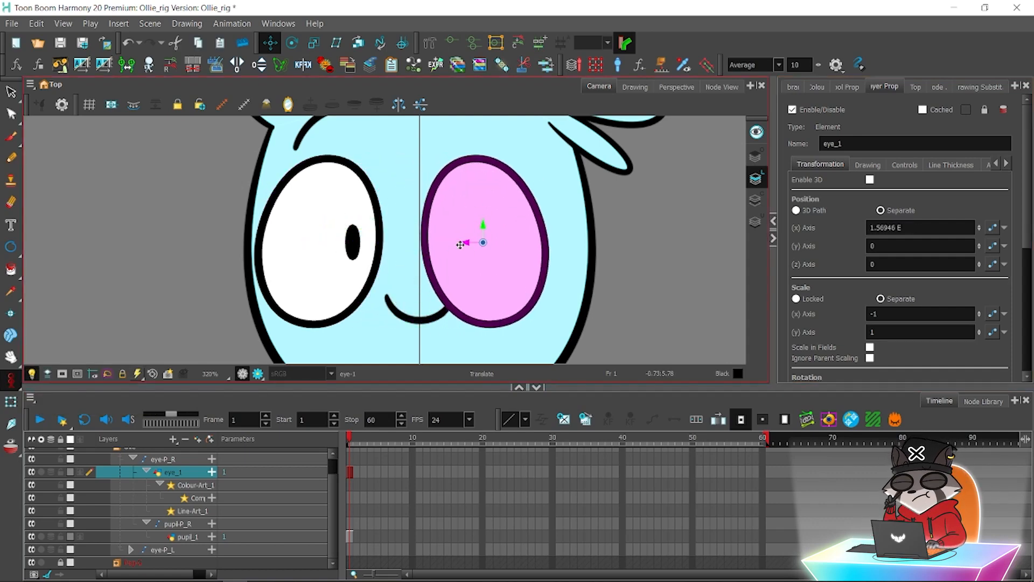
drag(460, 244, 497, 237)
key(ctrl+z)
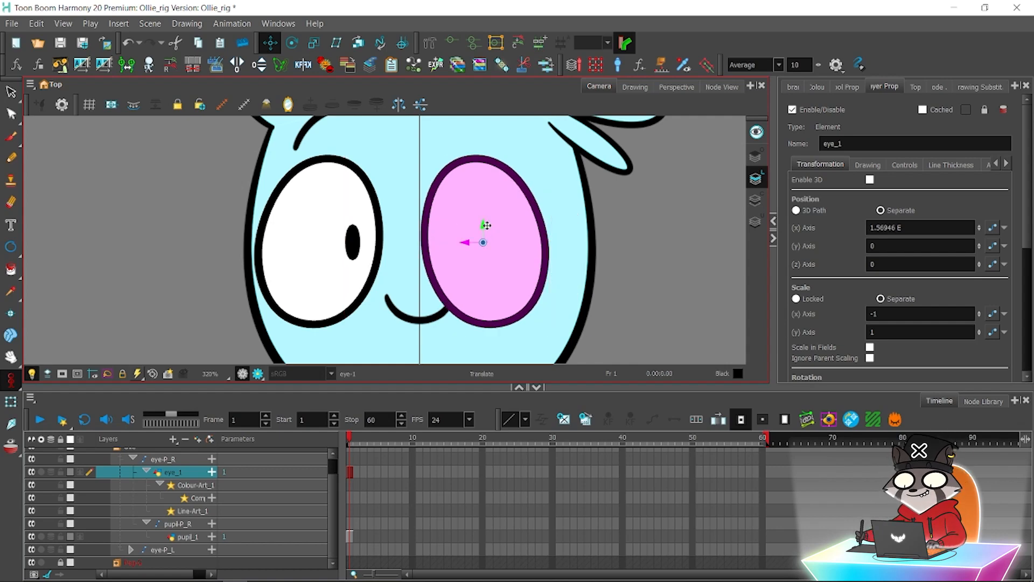
key(ctrl+z)
Place the mirrored eye on the opposite side of the face by setting eye_1's X position to 1.91063 E.
mouse_move(1024, 251)
mouse_down()
mouse_move(1025, 292)
mouse_move(1027, 257)
mouse_up()
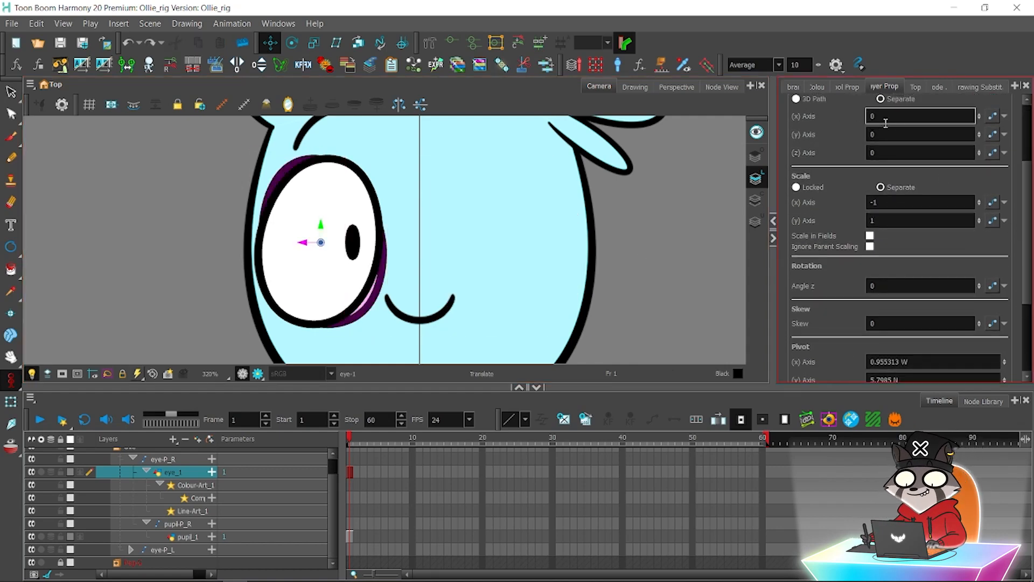
drag(884, 120, 794, 119)
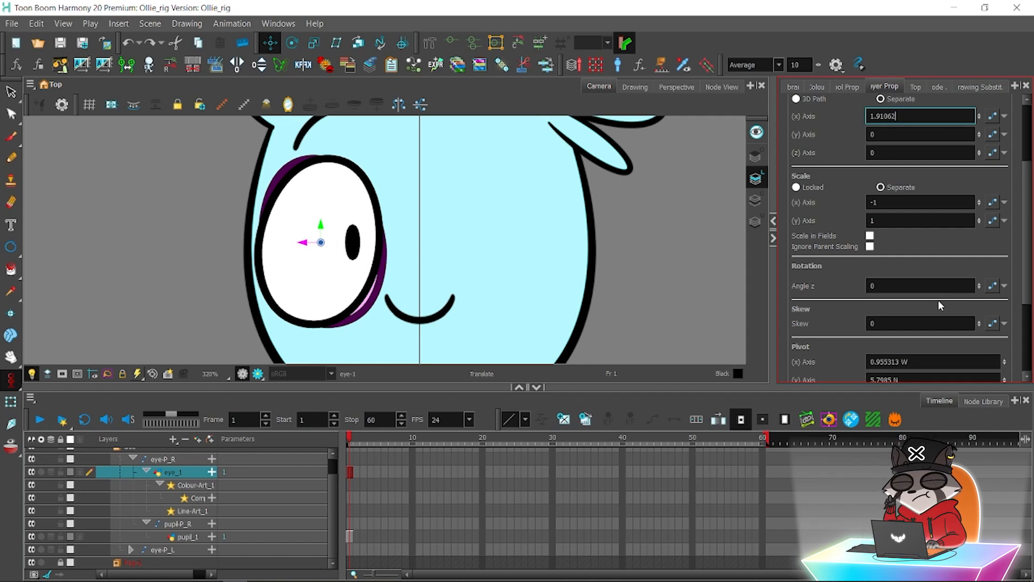
text(5)
key(Return)
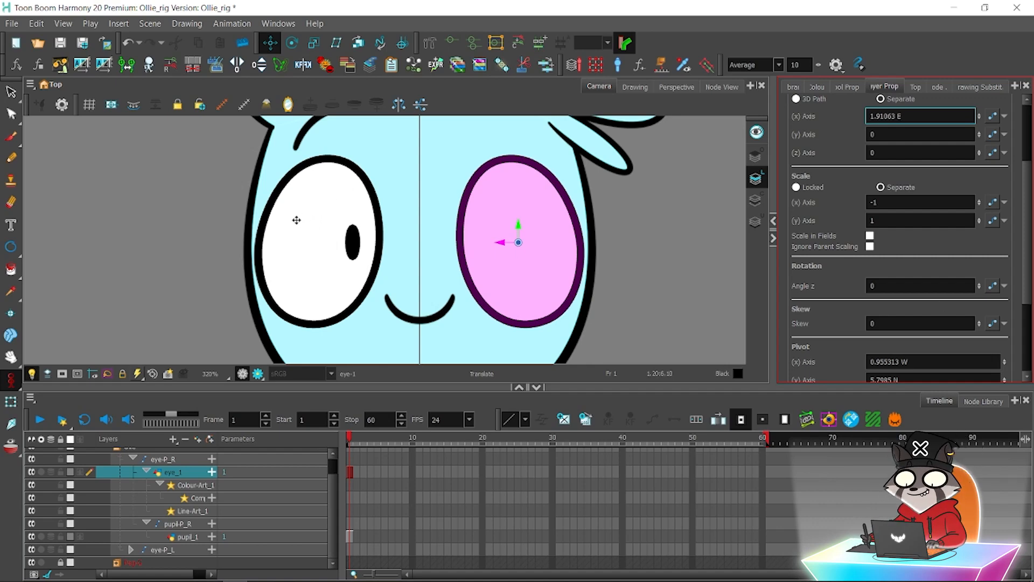
Deselect the mirrored eye using the Transform tool and switch the animation mode back to Animate Current Frame.
click(11, 401)
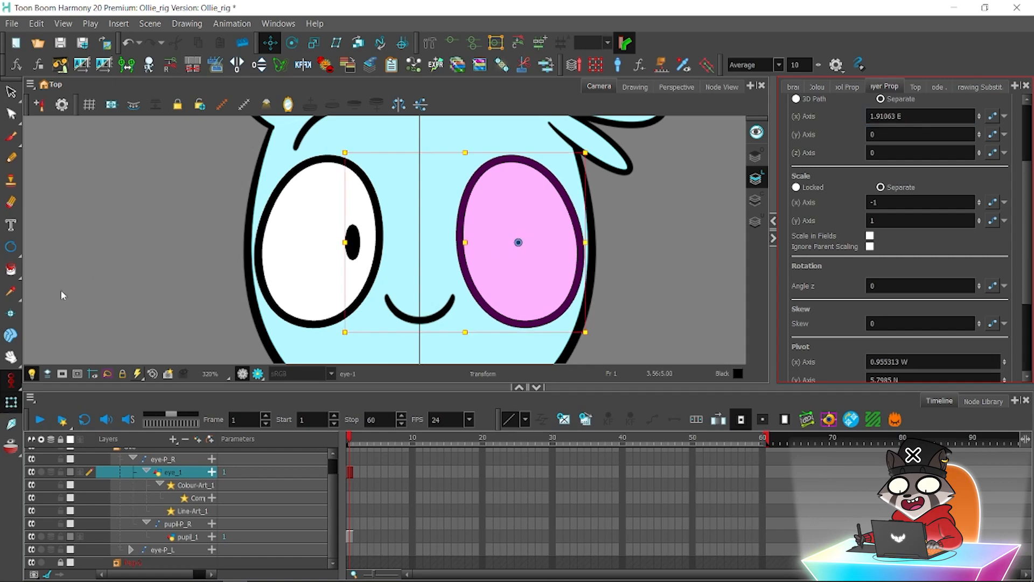
click(76, 274)
key(2)
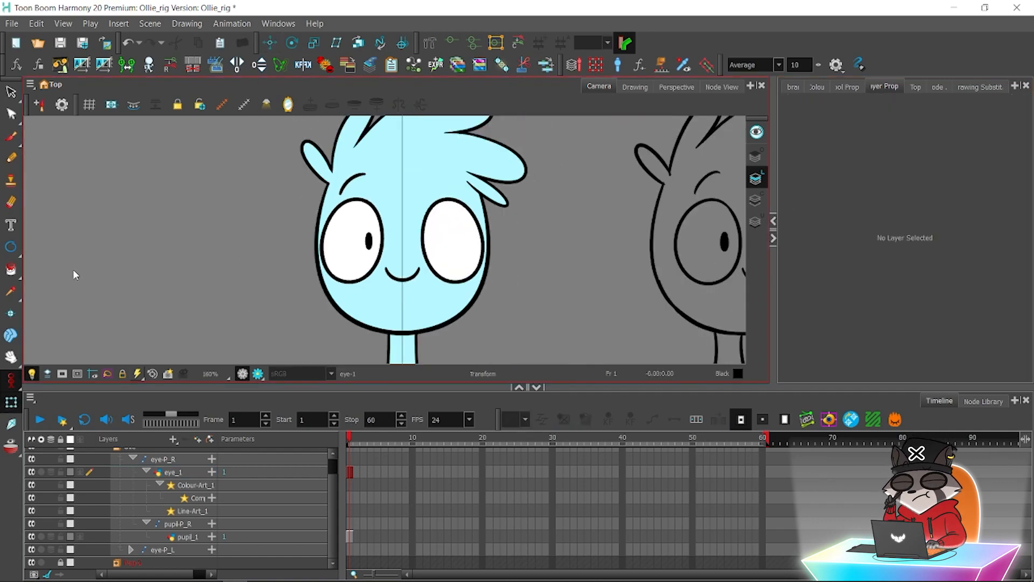
key(2)
key(2)
drag(203, 263, 163, 268)
key(2)
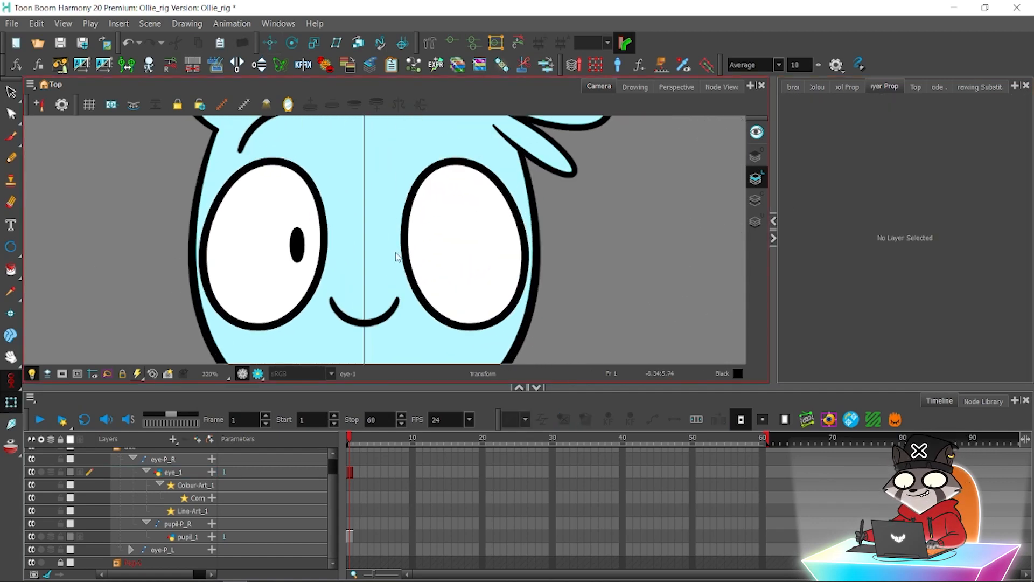
click(11, 380)
click(52, 406)
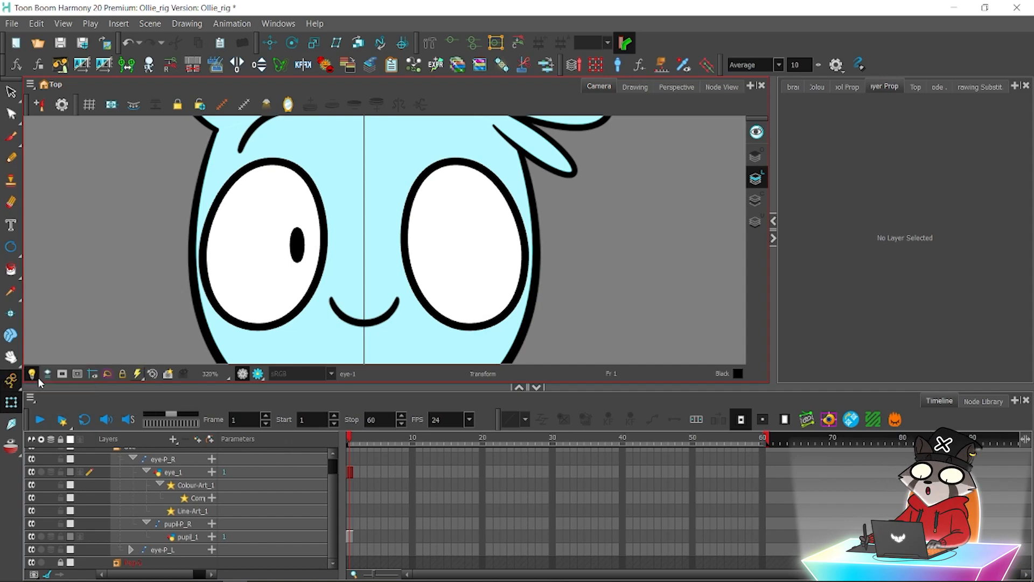
click(195, 473)
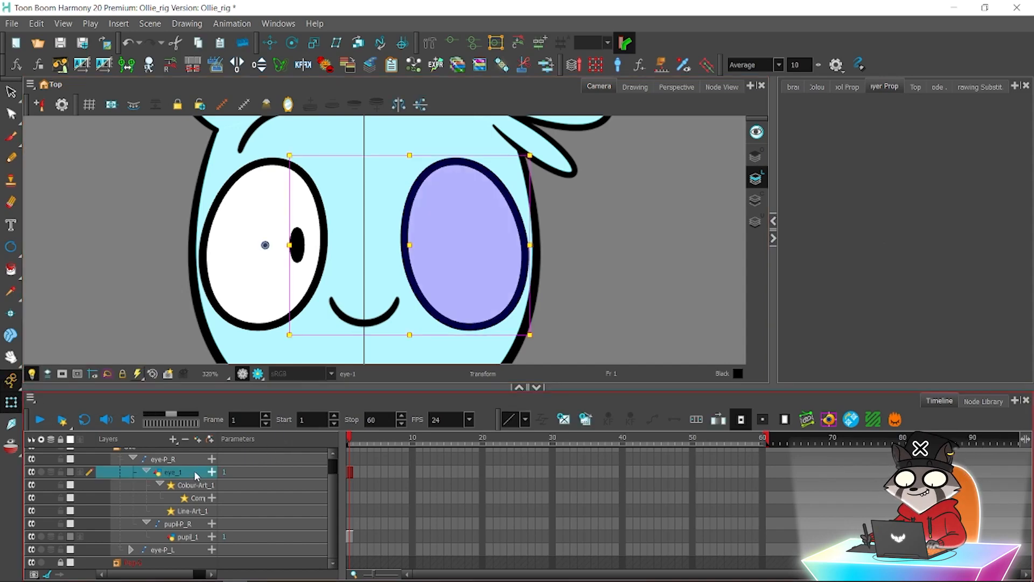
click(922, 228)
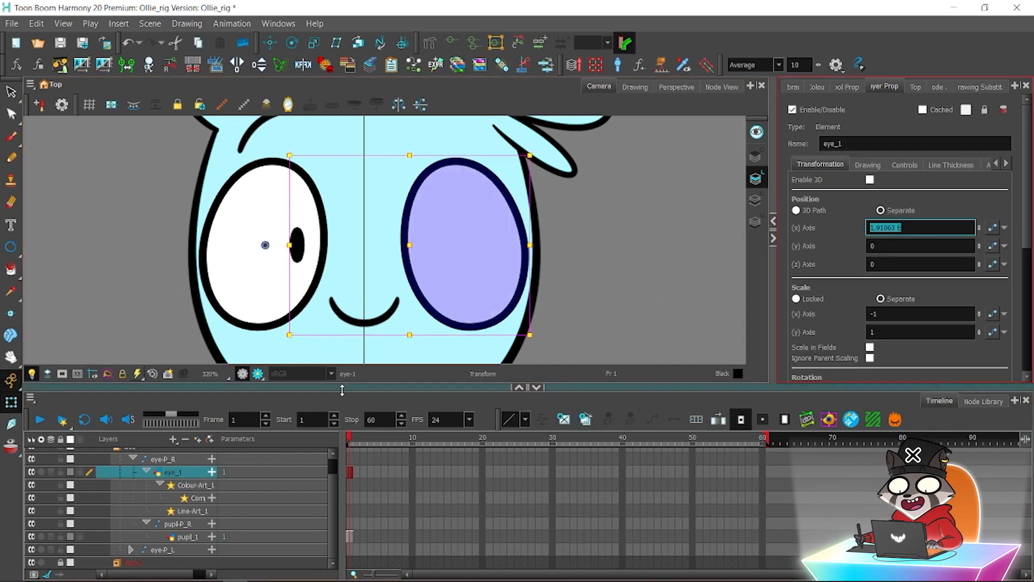
text(0)
click(177, 459)
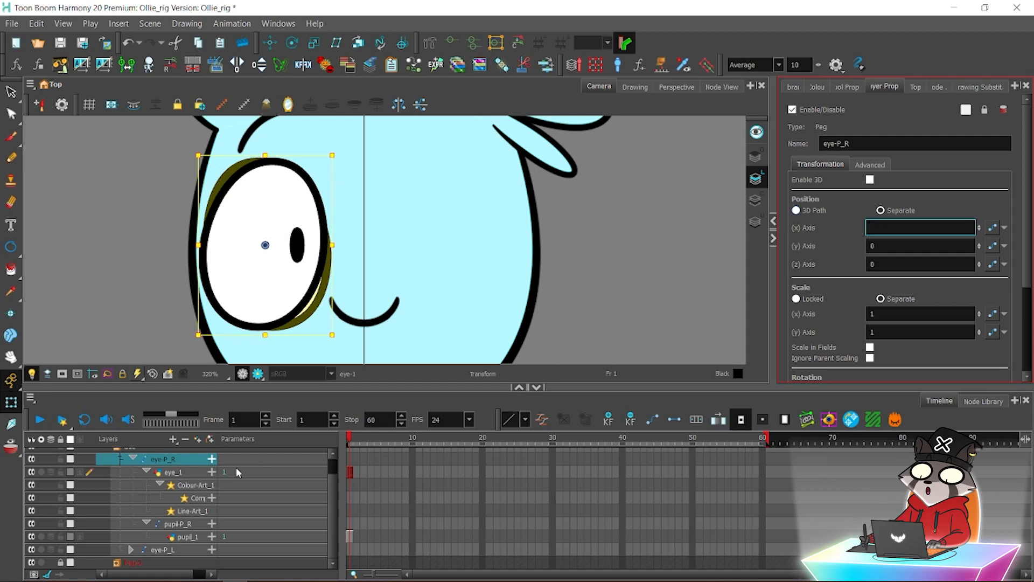
click(170, 475)
key(ctrl+z)
key(ctrl+z)
key(ctrl+z)
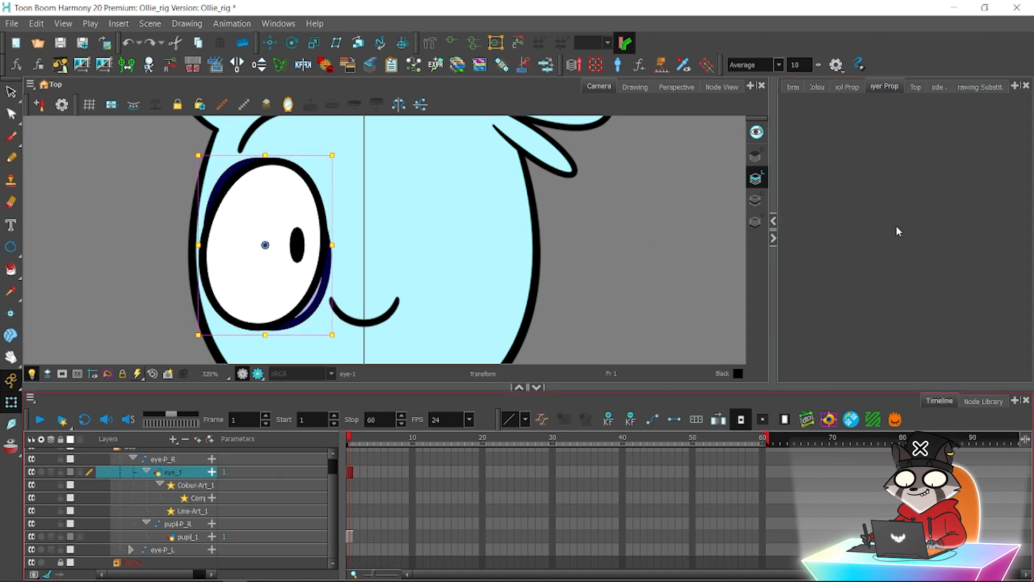
Copy eye_1's X position of 1.91063 E into the X position of the eye-P_R peg.
drag(903, 228, 824, 228)
key(ctrl+c)
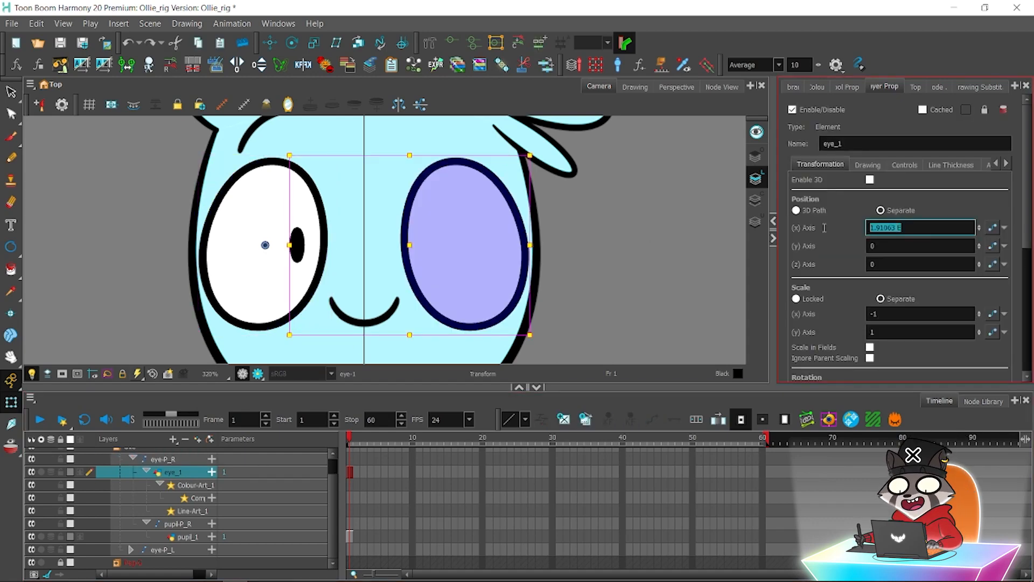
click(162, 460)
drag(912, 231, 838, 228)
key(ctrl+v)
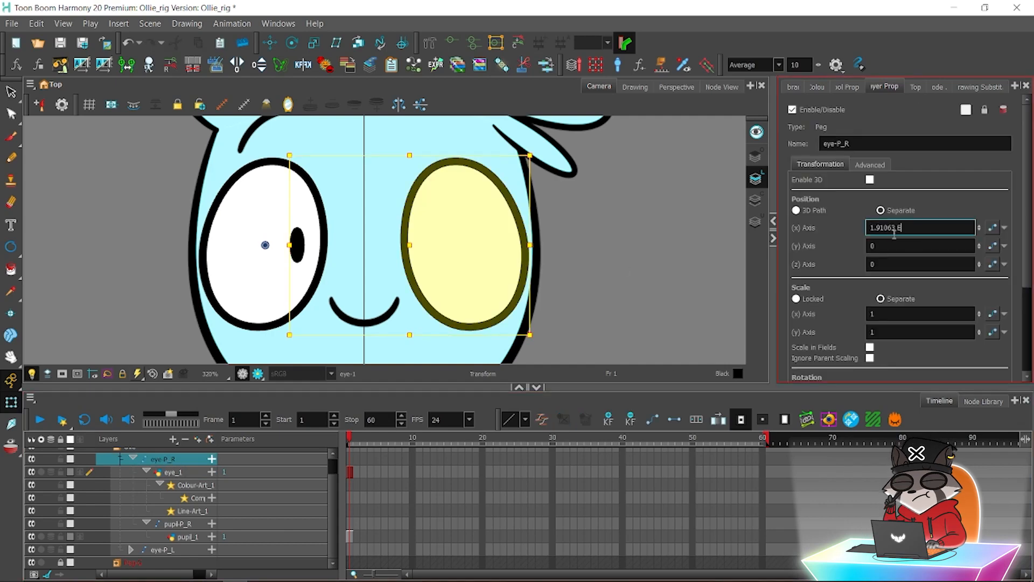
Reset the eye_1 drawing's own X position to 0 and save the scene.
click(175, 473)
drag(905, 227, 817, 221)
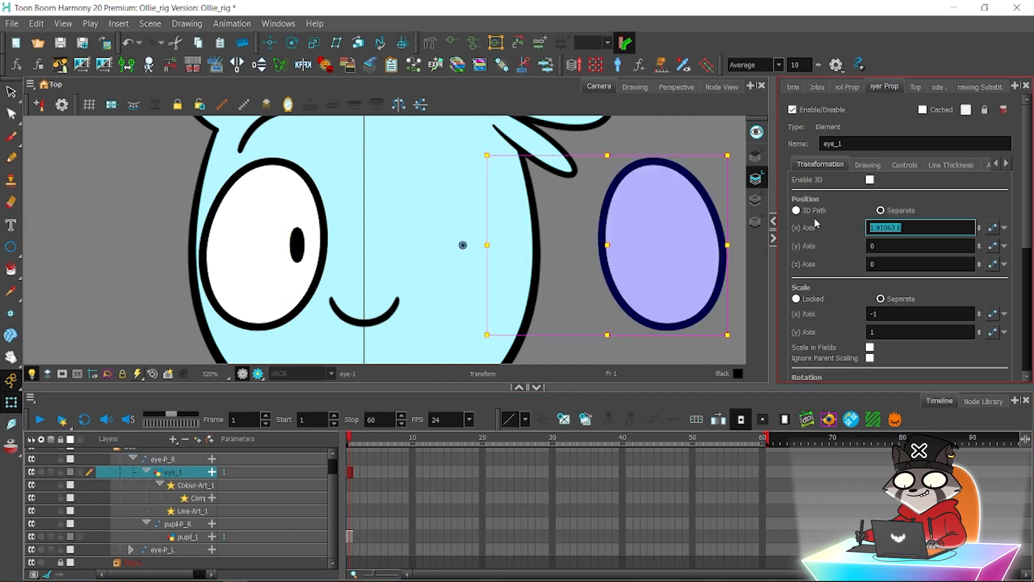
text(0)
click(104, 299)
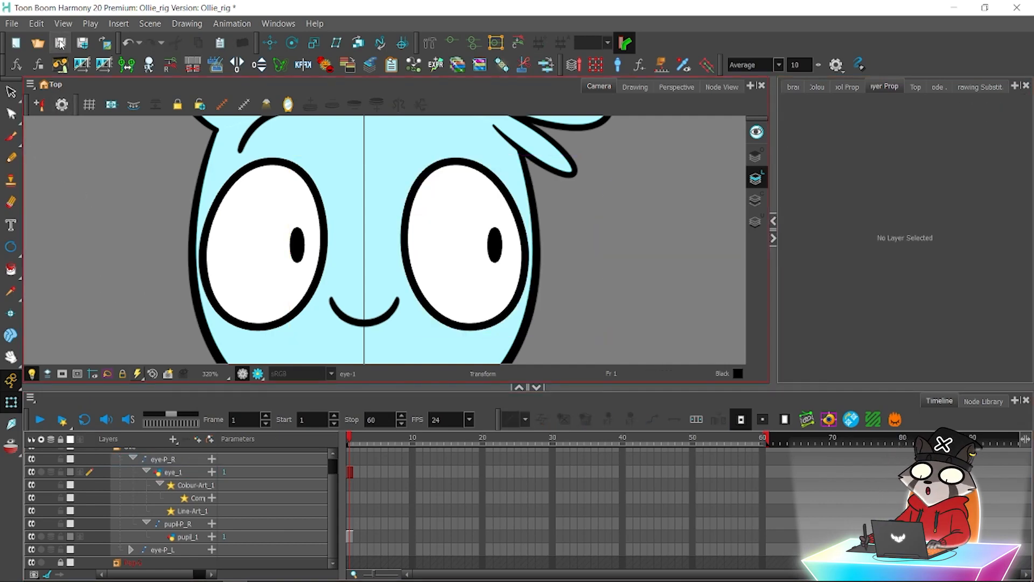
click(59, 43)
Examine both pupils in the camera and the duplicated eye network in the node view, saving the scene in between.
scroll(318, 224, down, 1)
click(317, 242)
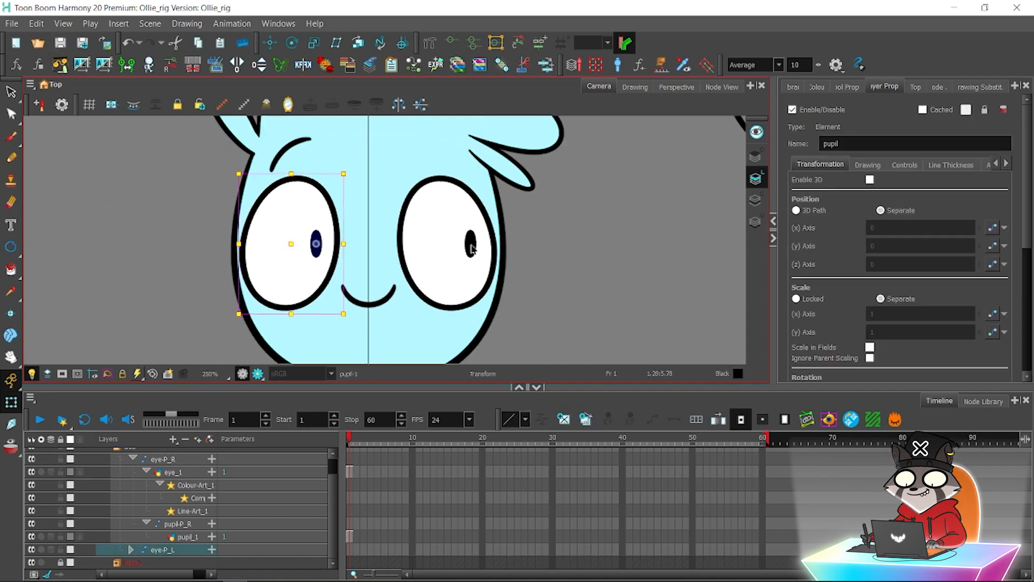
click(471, 245)
click(618, 219)
click(60, 43)
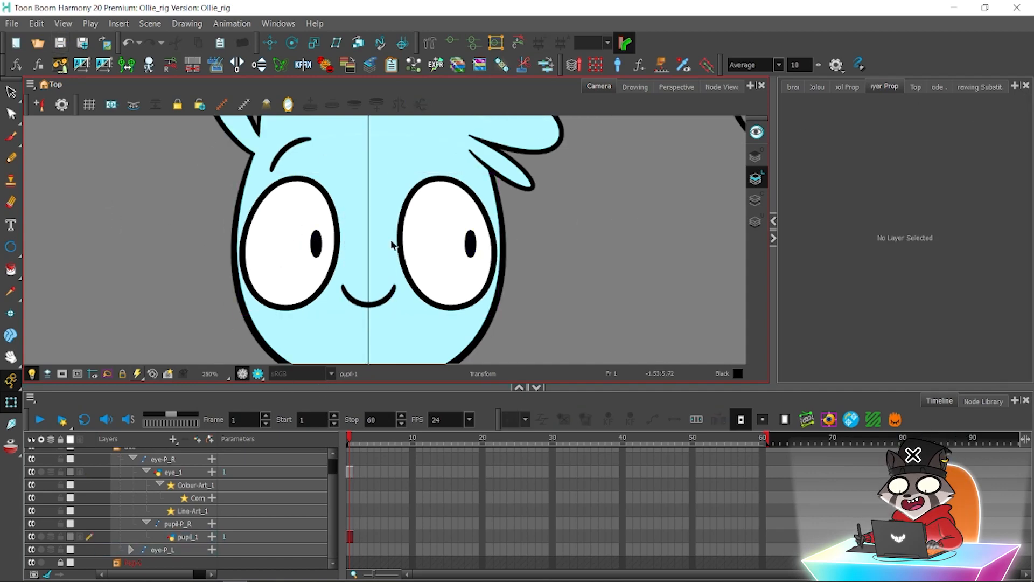
click(722, 86)
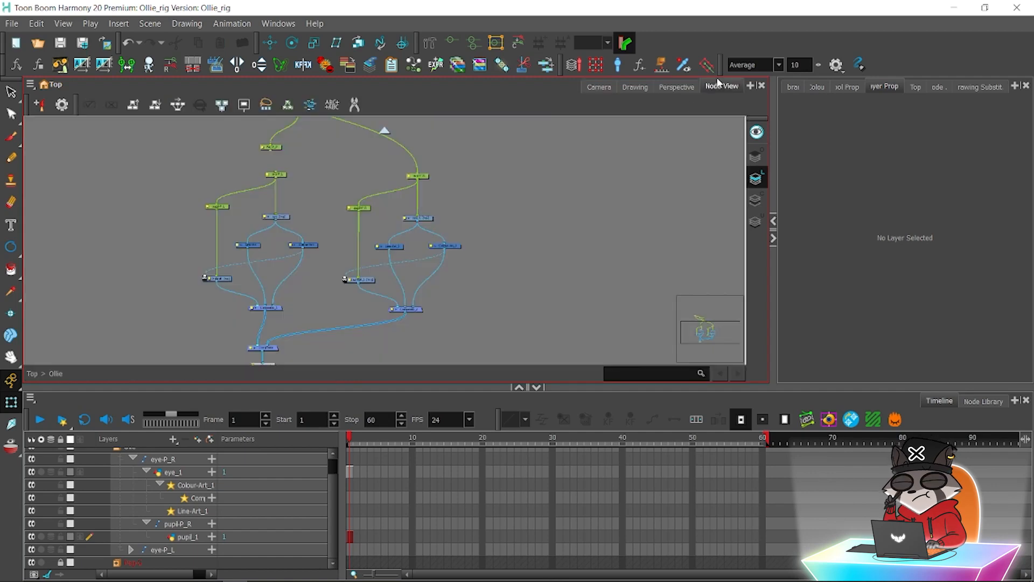
click(599, 86)
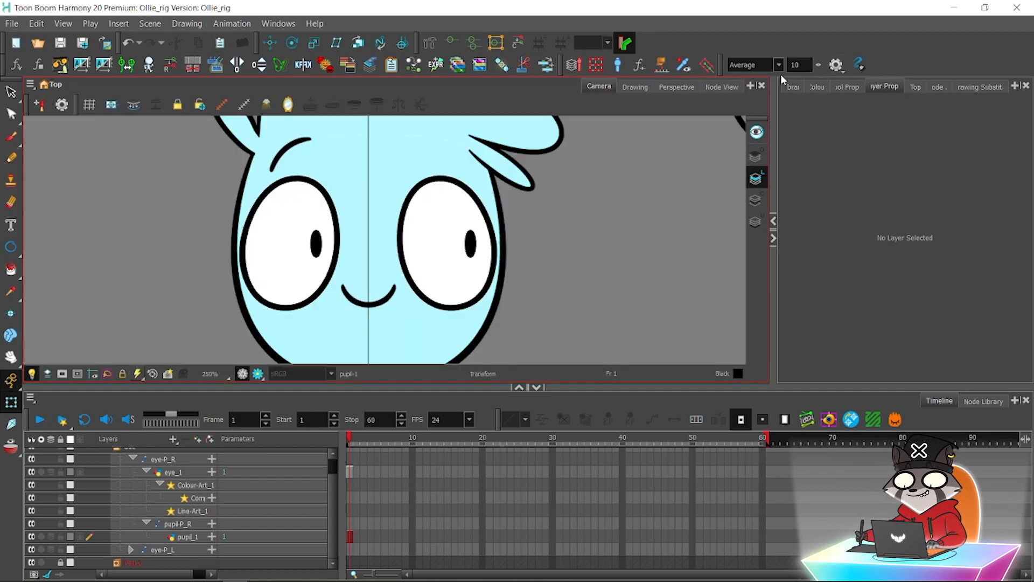
Add the controller_round.tpl template from the Harmony Premium Library to the timeline, directly above the eye-P_R peg.
click(794, 87)
click(870, 335)
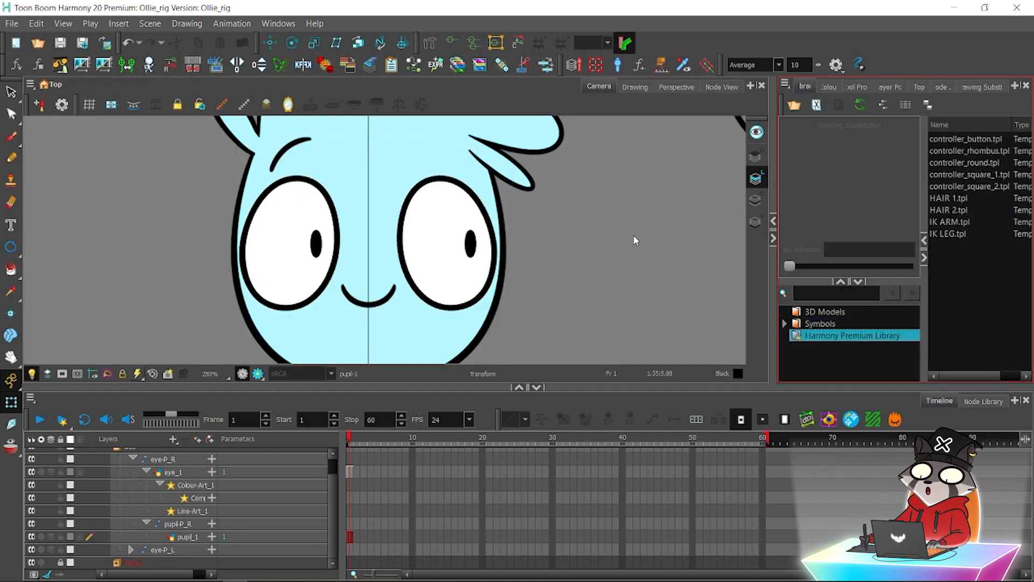
click(973, 163)
drag(948, 164, 168, 451)
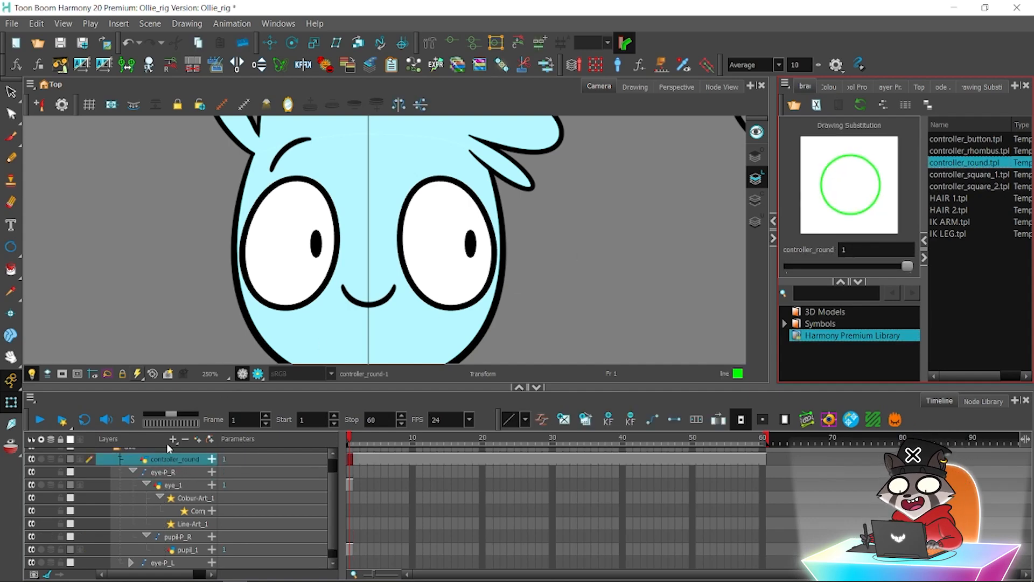
Use the Select tool to move the green controller circle up beside the character's head, near eye level.
click(10, 92)
drag(235, 208, 291, 190)
key(1)
key(1)
key(1)
drag(263, 226, 265, 208)
key(2)
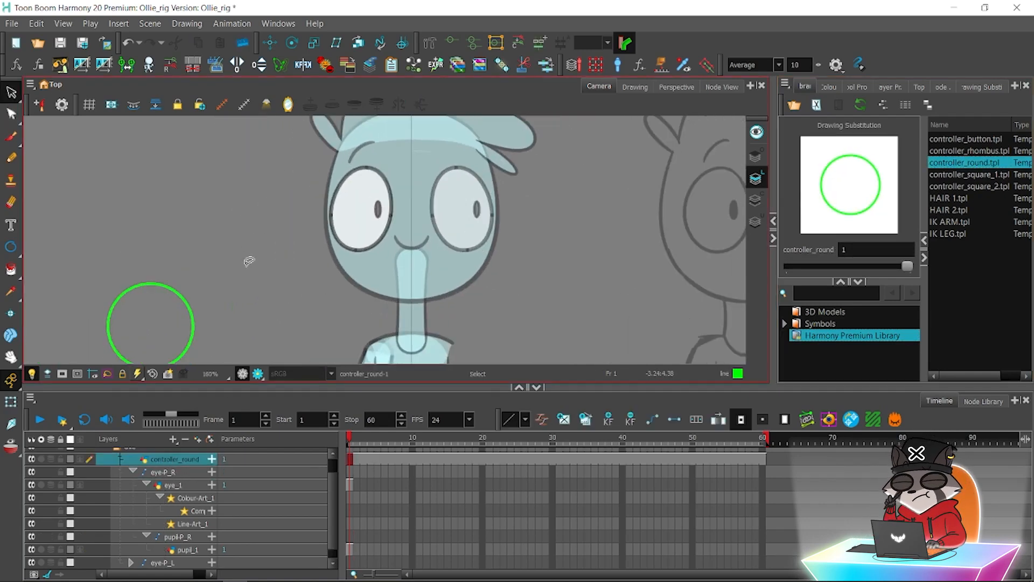
key(1)
key(1)
key(2)
key(2)
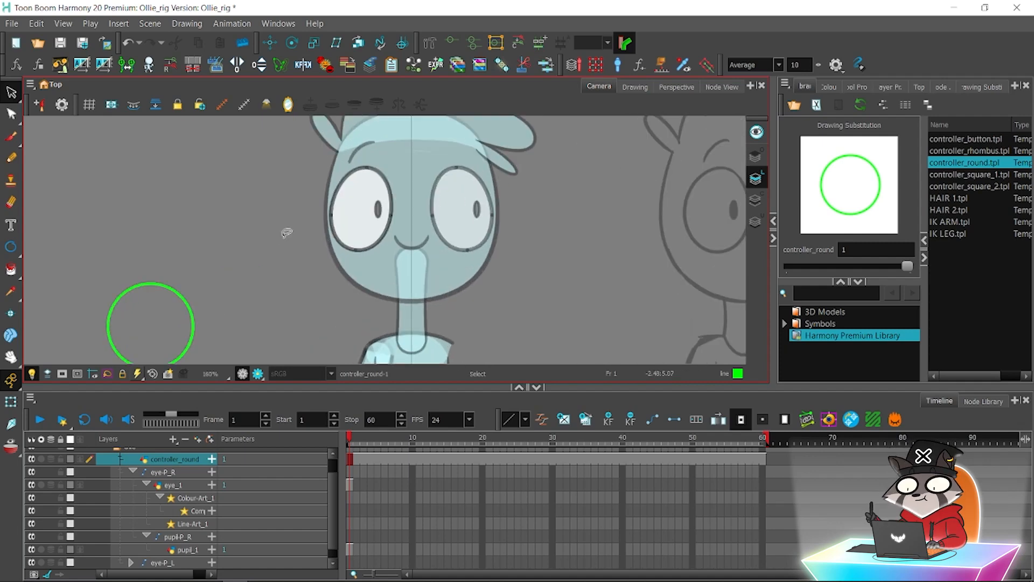
scroll(287, 233, down, 1)
drag(213, 323, 242, 240)
click(255, 303)
key(2)
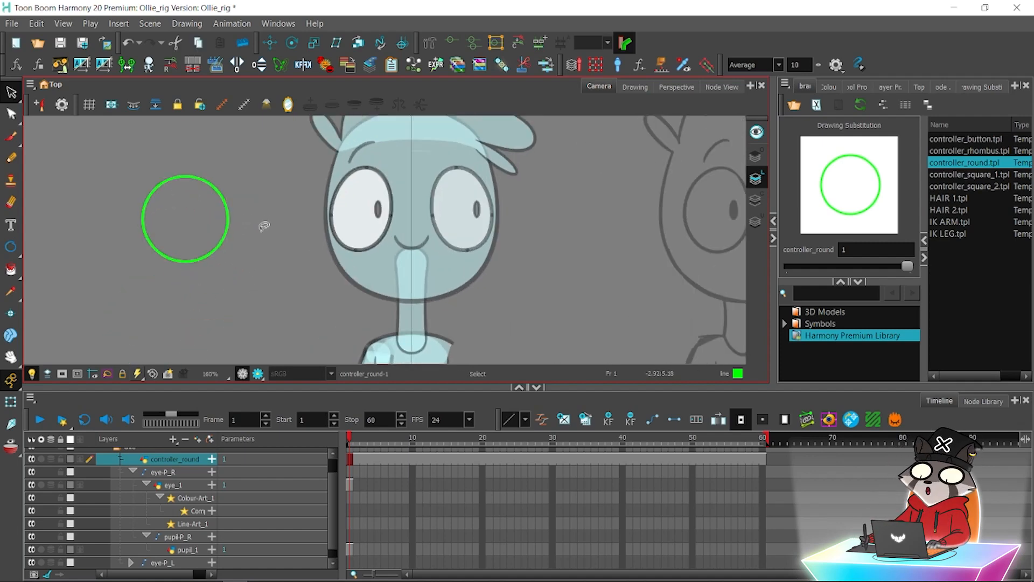
Nudge the green controller circle upward so it lines up vertically with the eyes.
drag(290, 161, 118, 252)
drag(183, 241, 183, 234)
click(239, 282)
key(1)
key(1)
key(1)
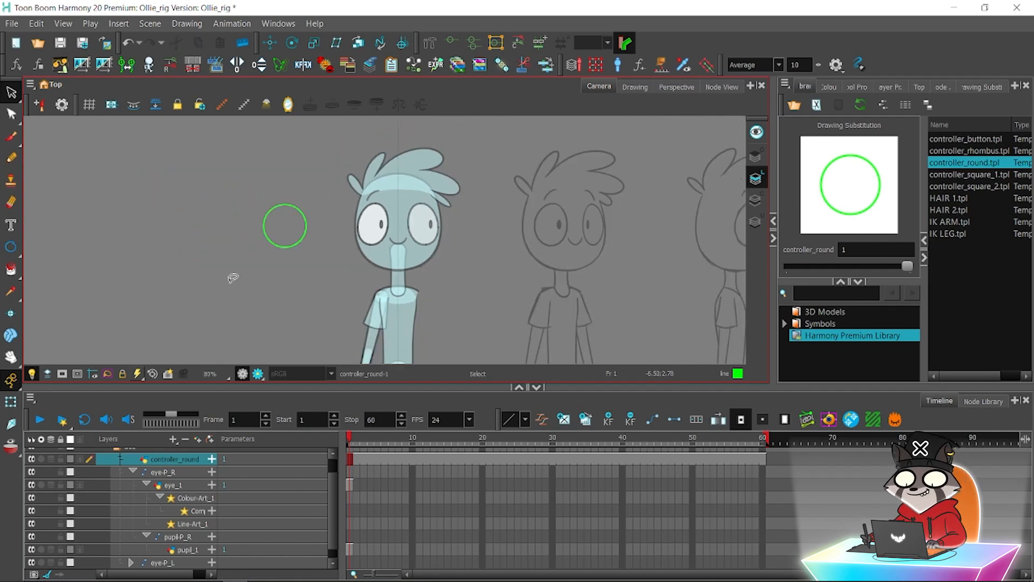
key(2)
key(2)
drag(142, 282, 240, 227)
Rename the controller_round layer to EYE_CTRL and save the scene.
key(shift+t)
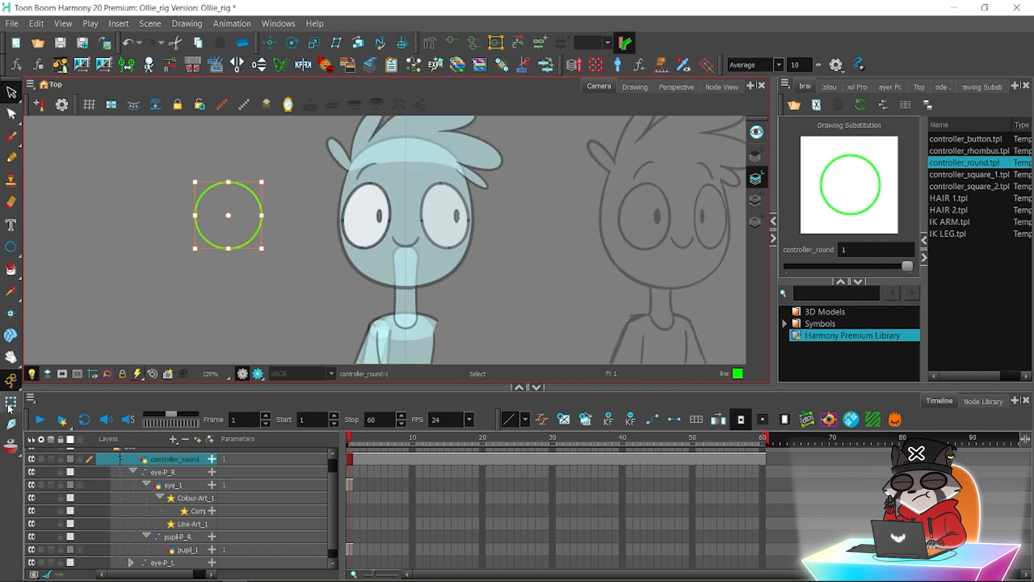
double_click(147, 467)
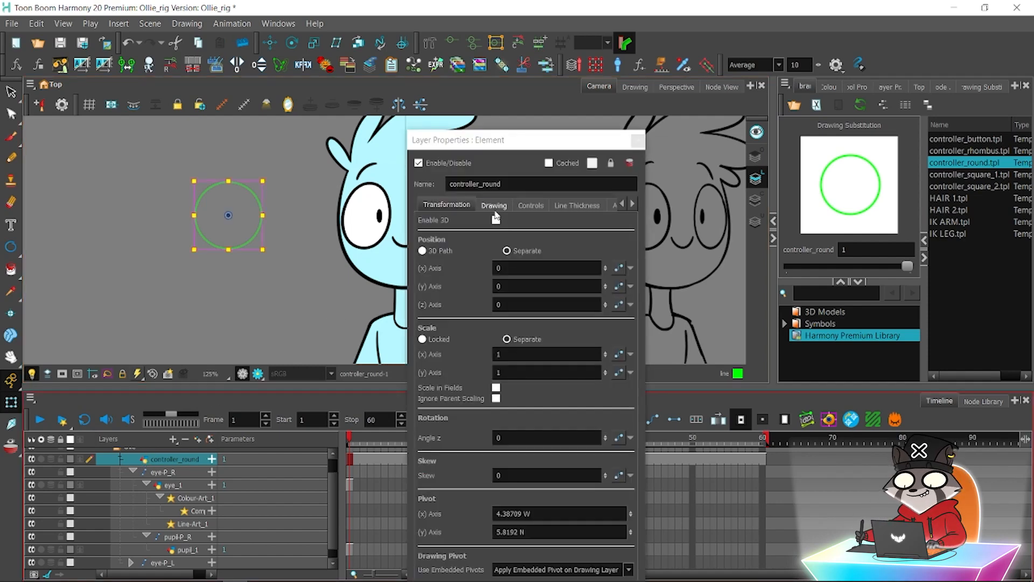
text(e)
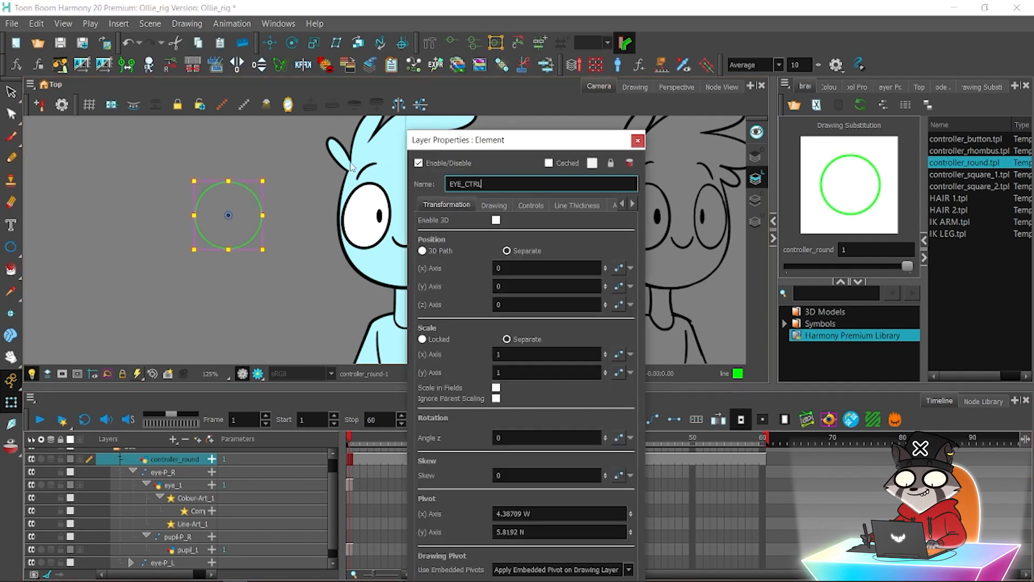
text(YE_CTRL)
click(637, 140)
click(60, 43)
click(151, 177)
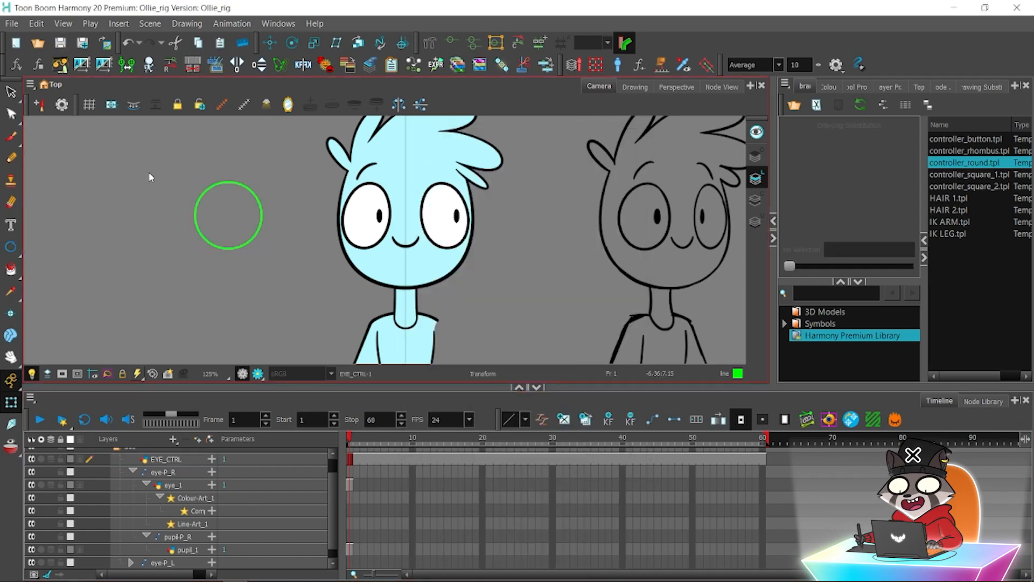
Select the green EYE_CTRL circle beside the character's head to show the controller for the pupils.
scroll(358, 236, up, 2)
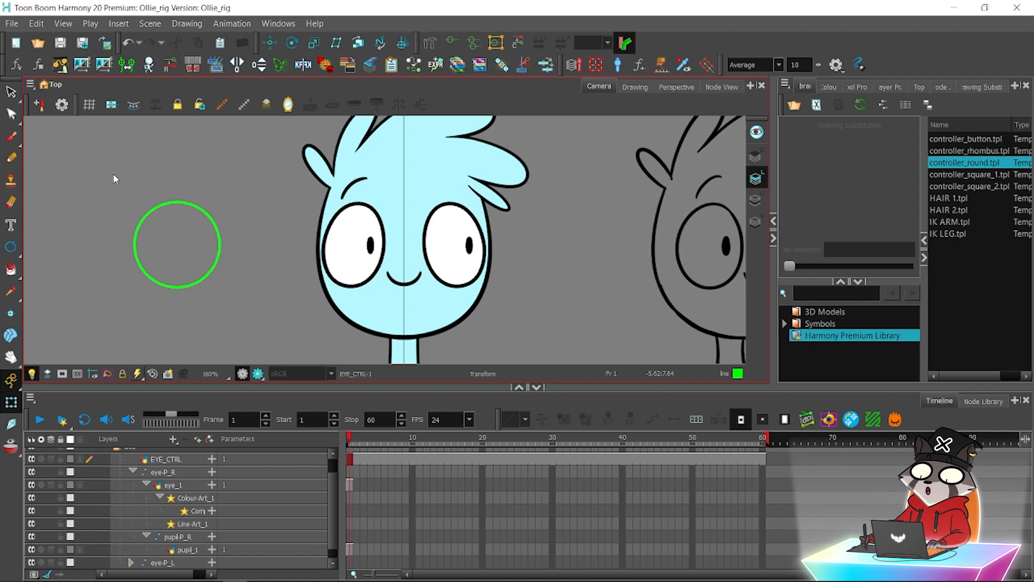
click(180, 262)
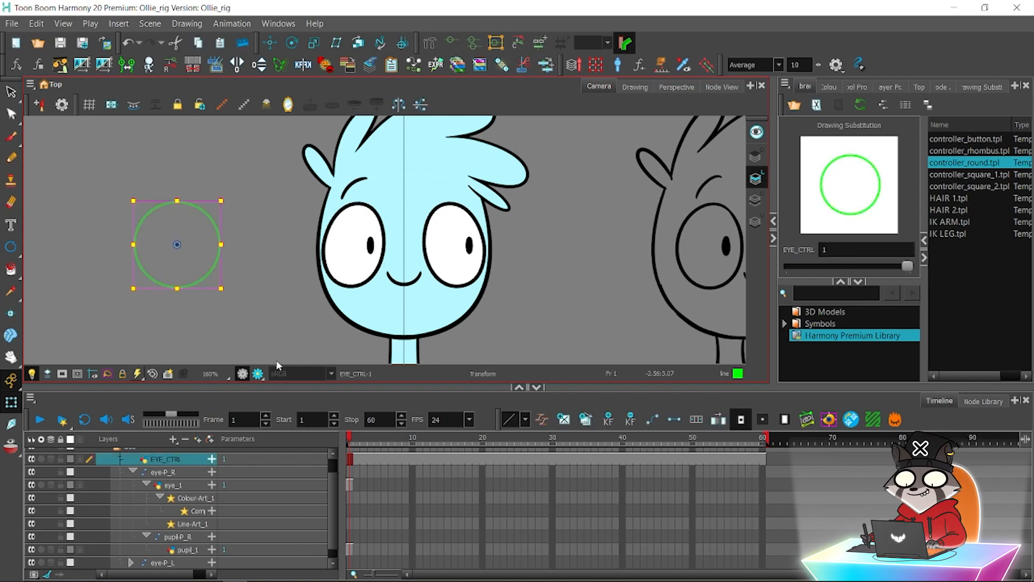
click(278, 365)
click(178, 259)
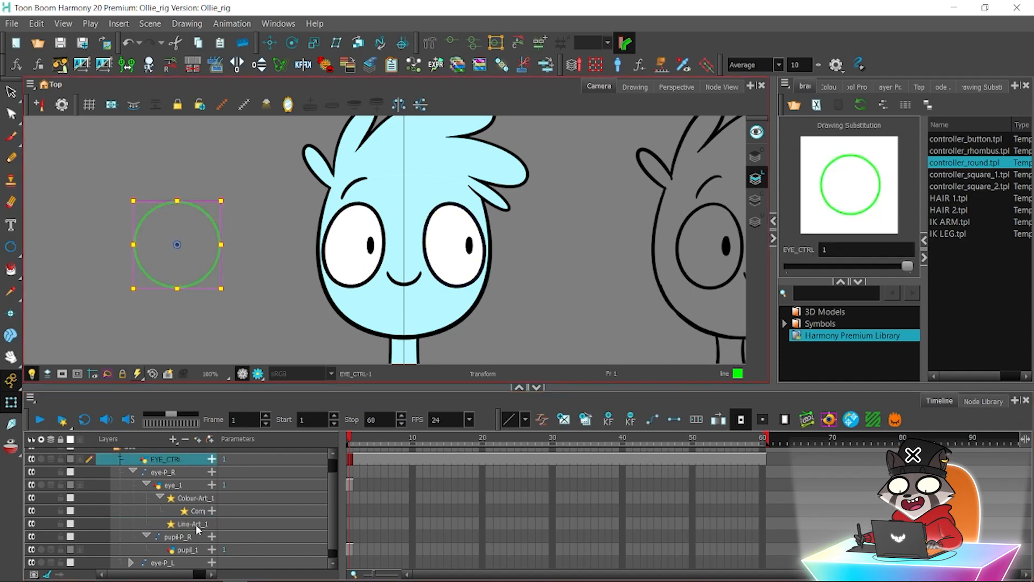
Turn off Animate Using Animation Tools for the pupil_1 drawing layer.
click(181, 550)
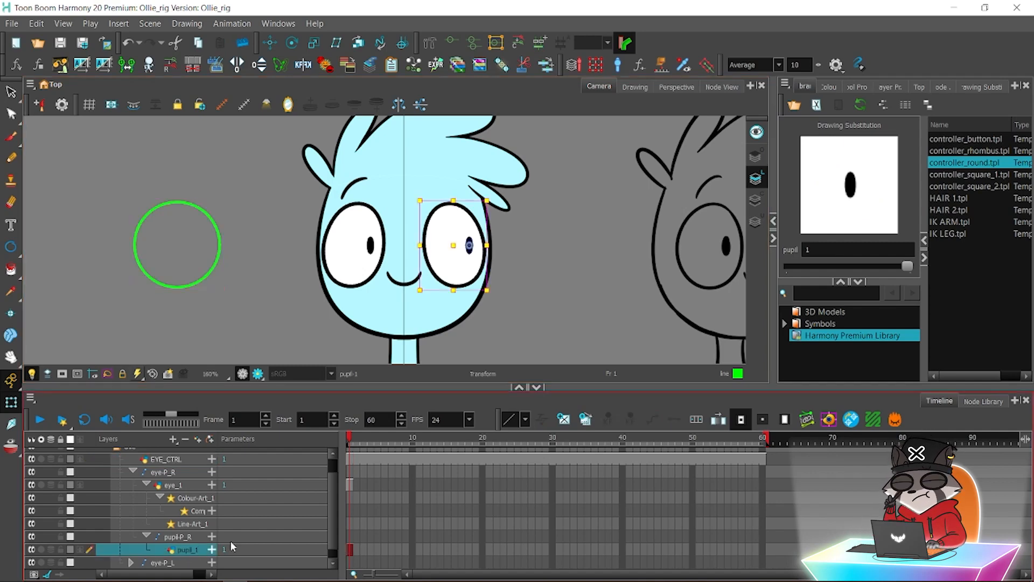
scroll(328, 496, down, 1)
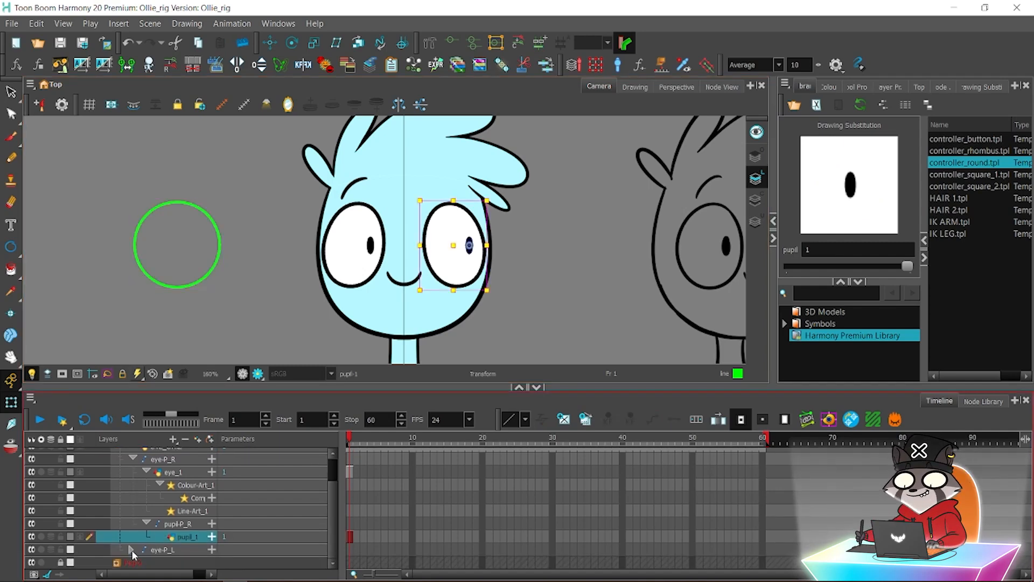
scroll(328, 512, down, 5)
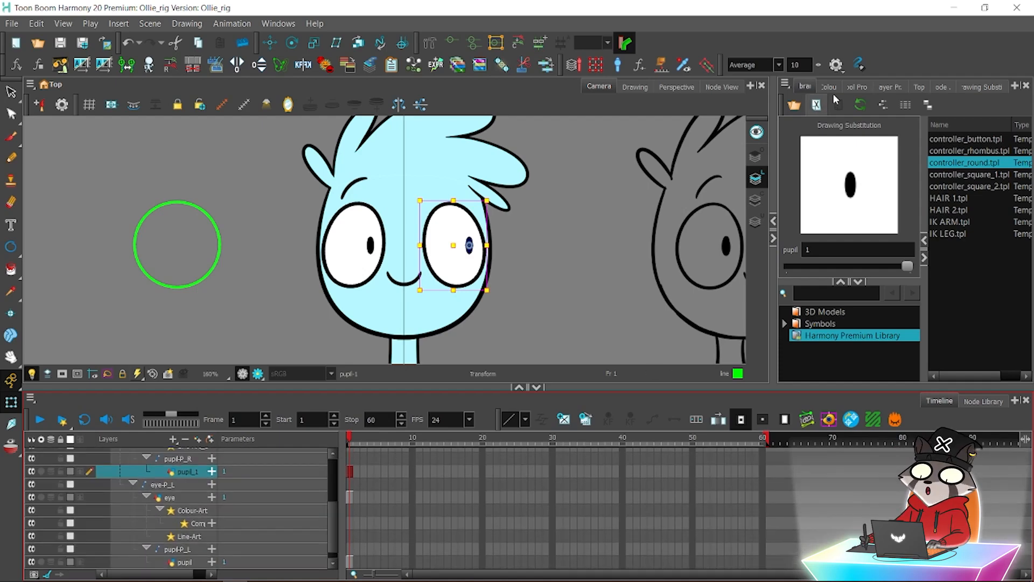
click(856, 87)
click(888, 87)
click(905, 164)
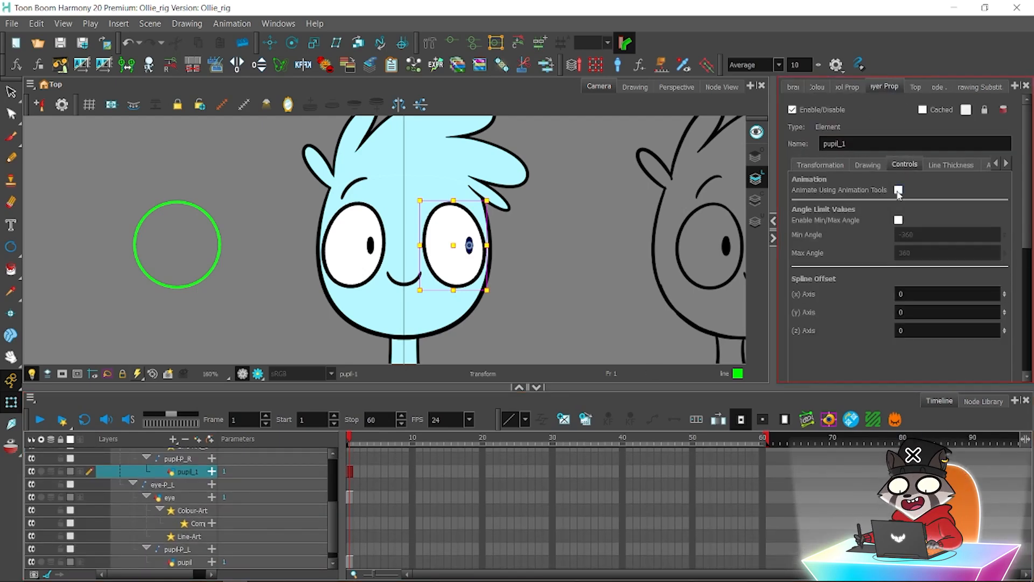
click(898, 190)
Set pupil_1's Use Embedded Pivots option to Apply Embedded Pivot on Drawing Layer and save the scene.
click(830, 165)
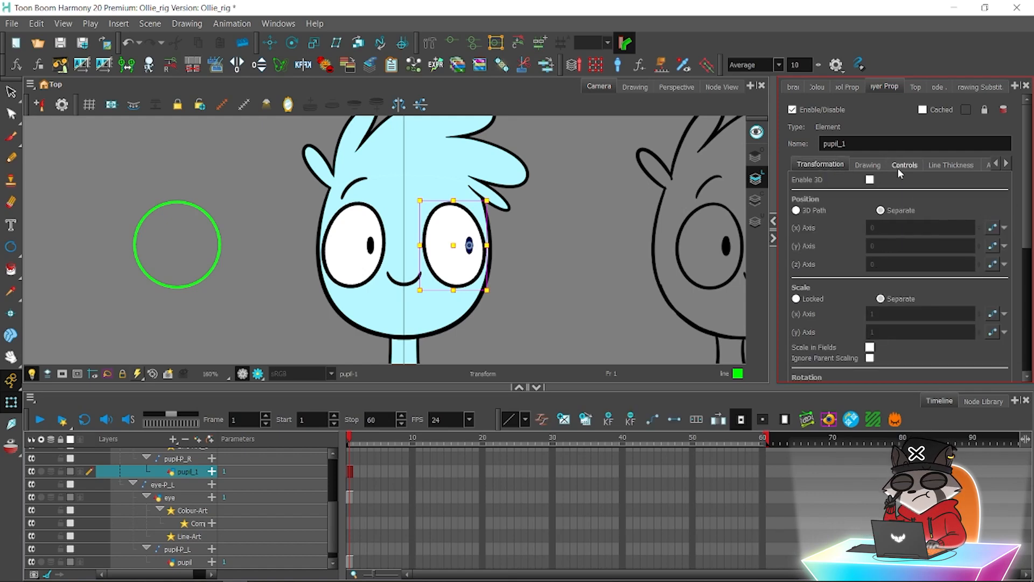
scroll(946, 335, down, 5)
click(937, 285)
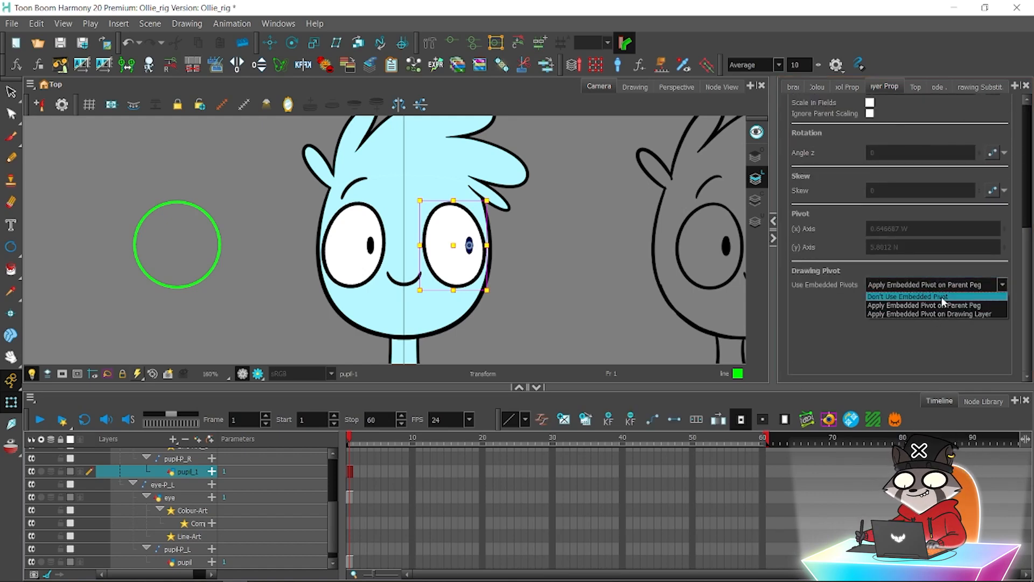
click(936, 310)
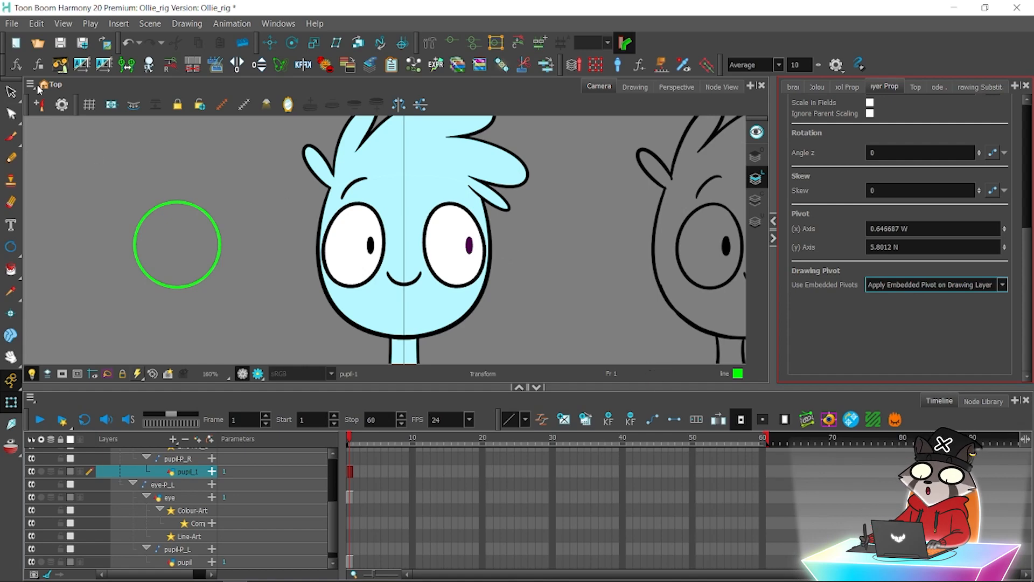
click(60, 42)
mouse_move(329, 520)
mouse_down()
mouse_move(320, 486)
mouse_move(322, 502)
mouse_up()
scroll(320, 502, down, 2)
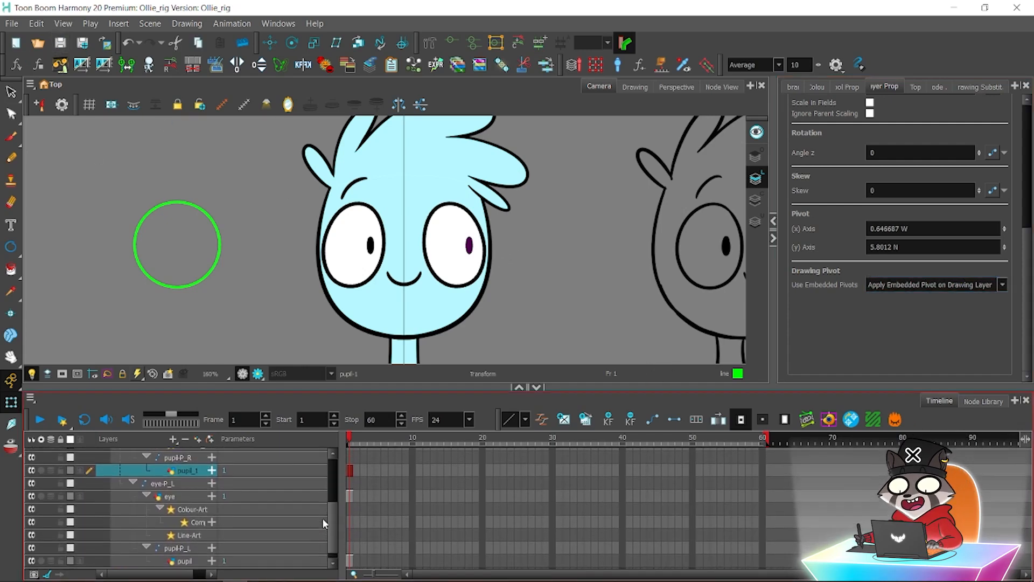
Revise pupil_1's Use Embedded Pivots option and disable its Animate Using Animation Tools setting again.
click(1003, 285)
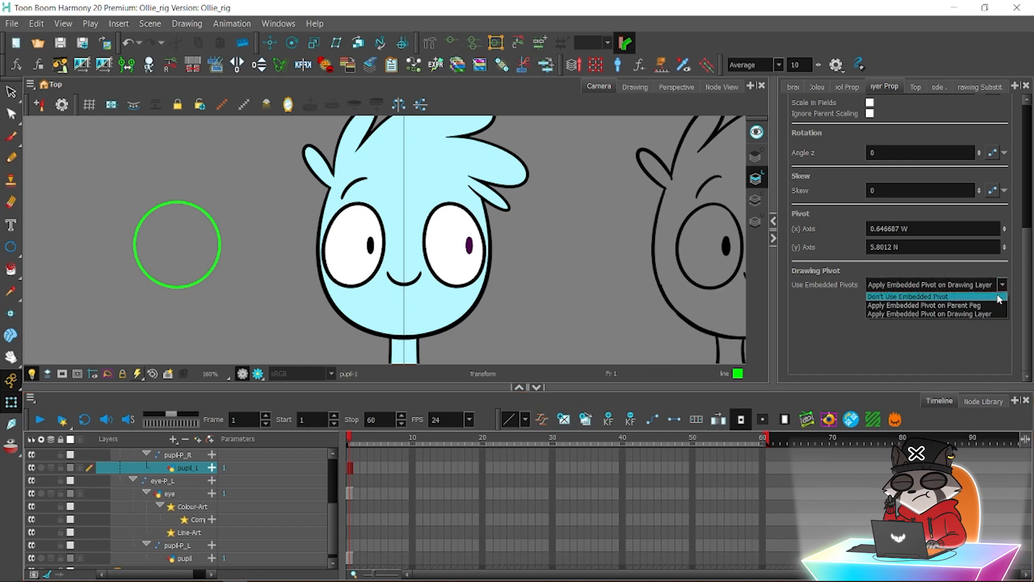
click(991, 317)
scroll(1022, 275, up, 5)
click(894, 165)
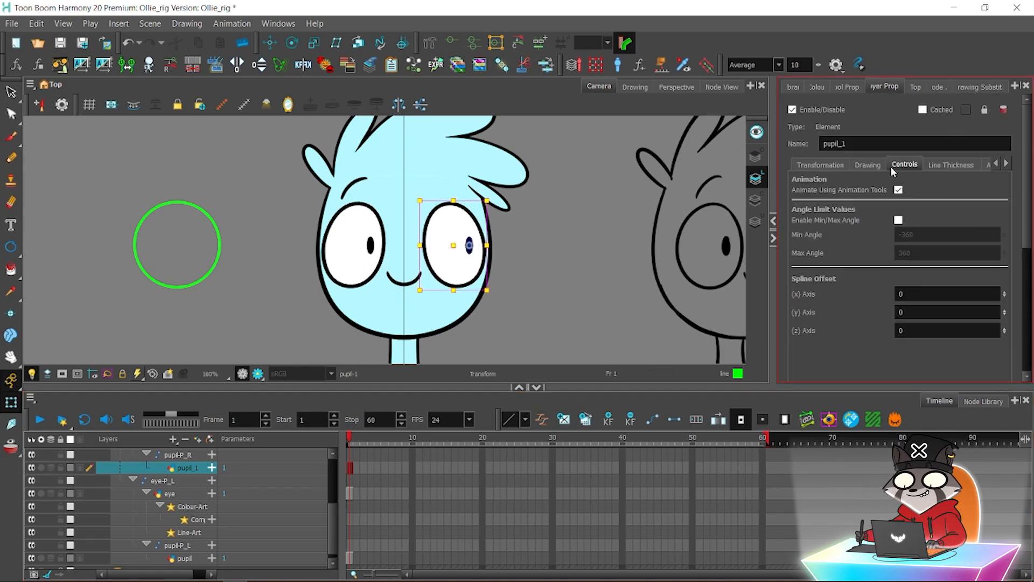
click(898, 190)
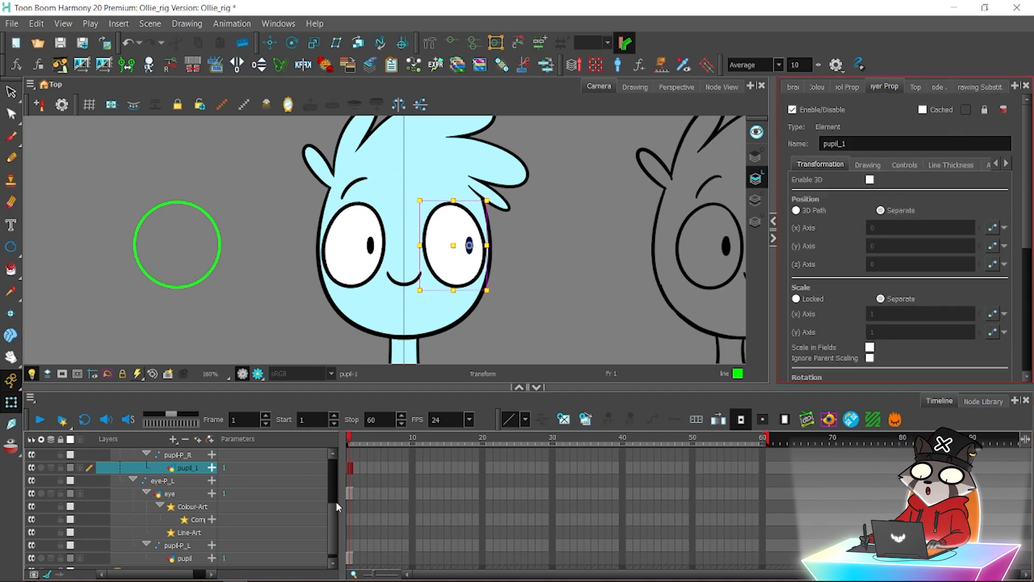
Synchronize EYE_CTRL to the pupil layer for all position, scale, rotation and skew parameters.
scroll(336, 502, up, 5)
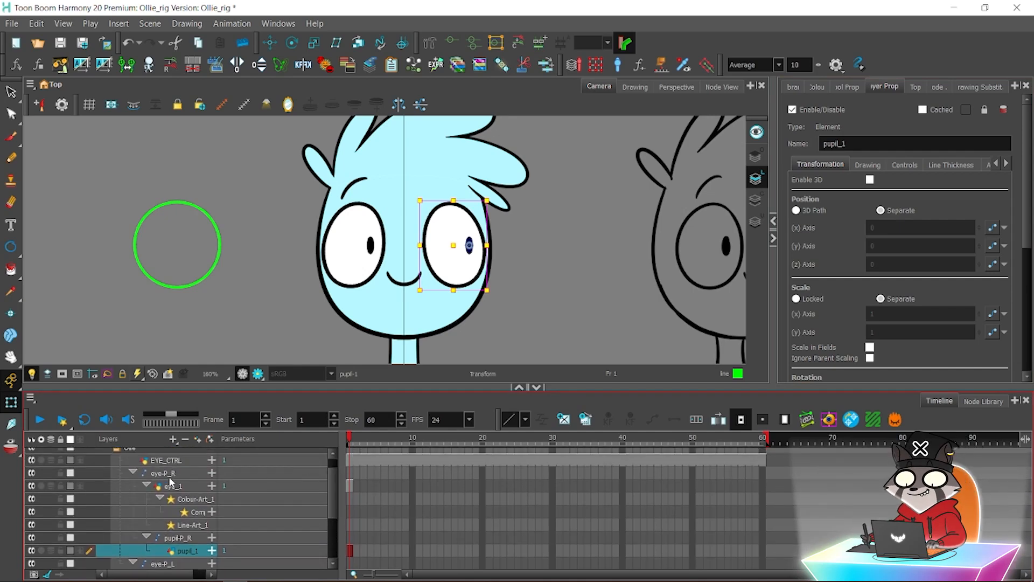
click(166, 461)
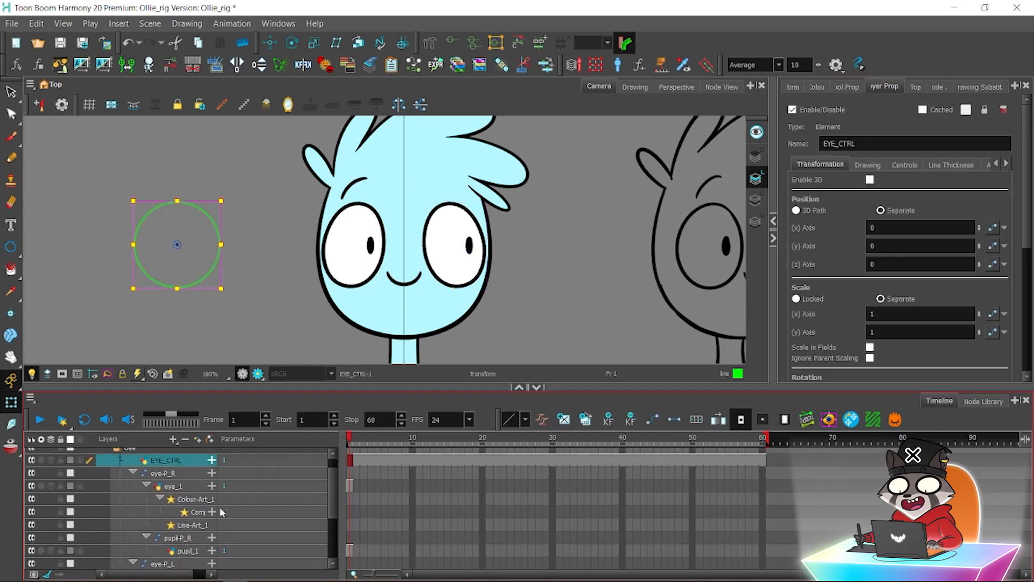
scroll(331, 486, down, 3)
click(194, 561)
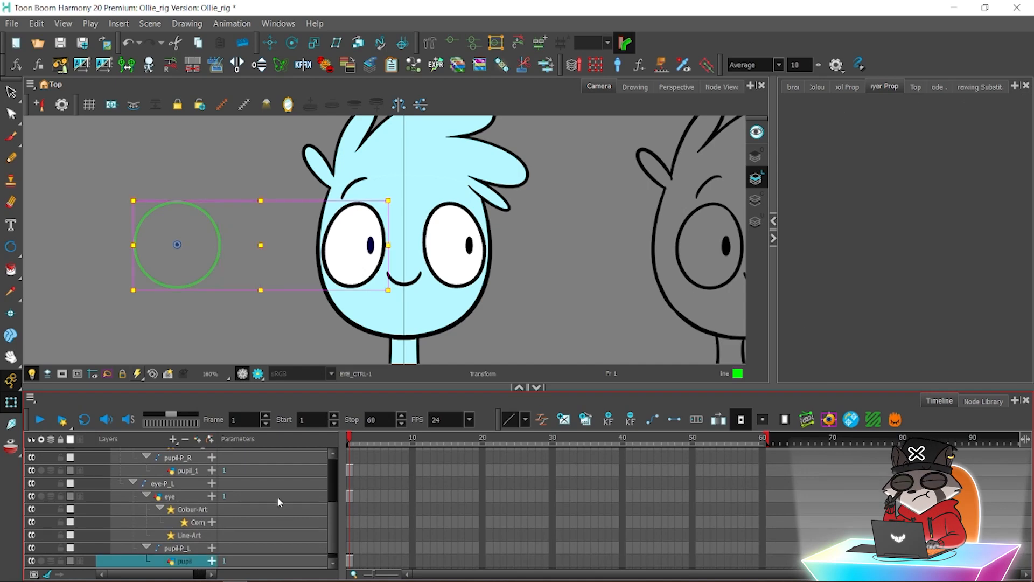
click(807, 419)
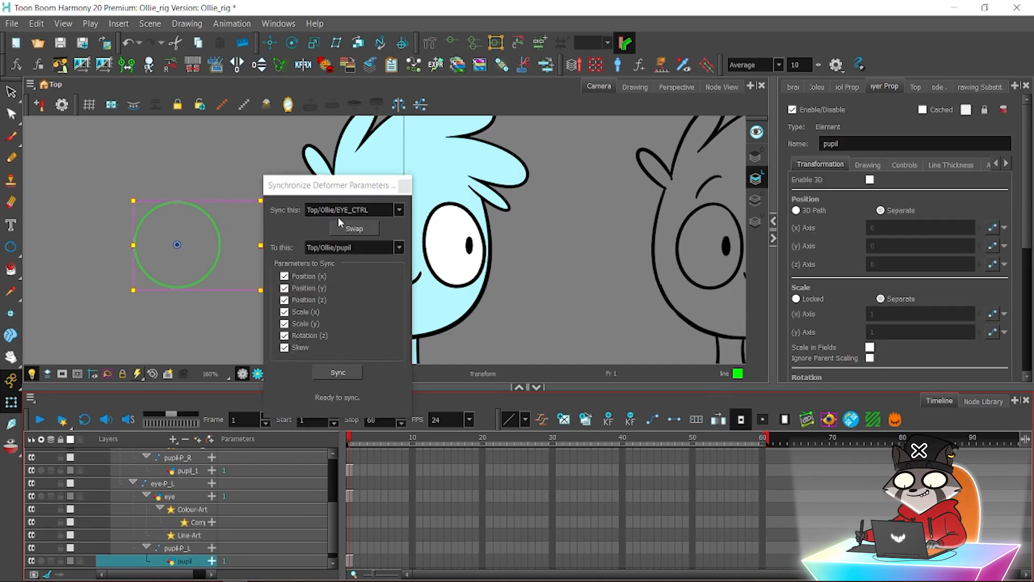
click(338, 372)
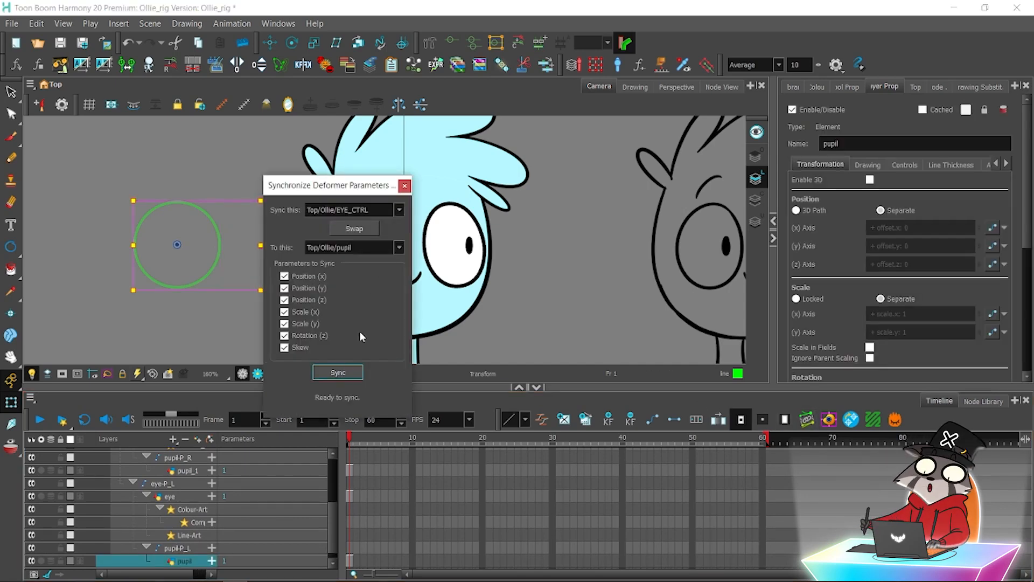
click(405, 186)
Test the link by moving the EYE_CTRL circle slightly, try to move the linked pupil directly, and undo that attempt.
click(496, 223)
click(192, 264)
mouse_move(200, 245)
mouse_down()
mouse_move(207, 258)
mouse_move(177, 244)
mouse_move(184, 251)
mouse_up()
drag(356, 256, 377, 244)
key(ctrl+z)
Check the animation control and embedded pivot settings of the pupil layer.
click(868, 164)
click(904, 165)
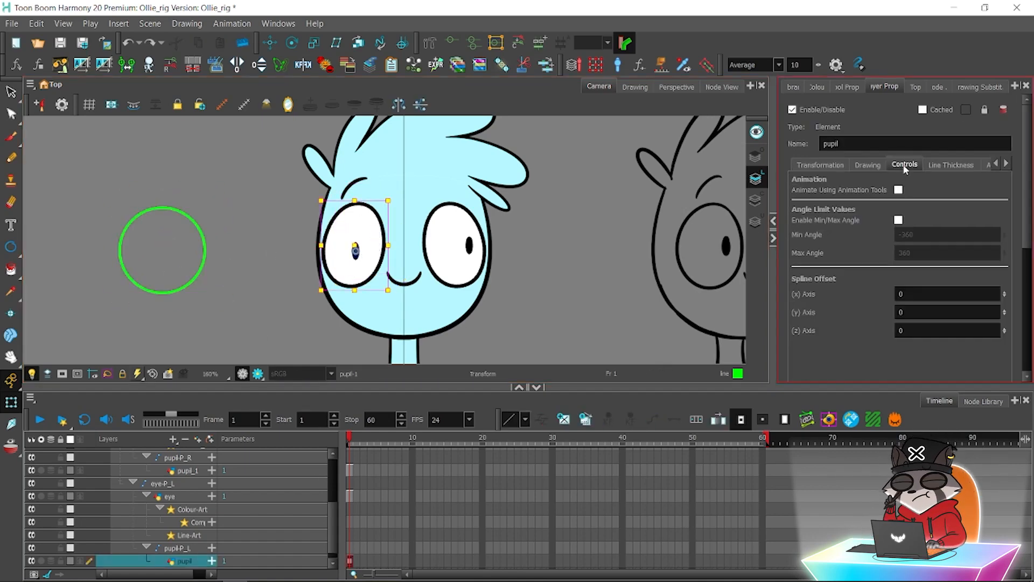
click(823, 164)
scroll(981, 209, down, 5)
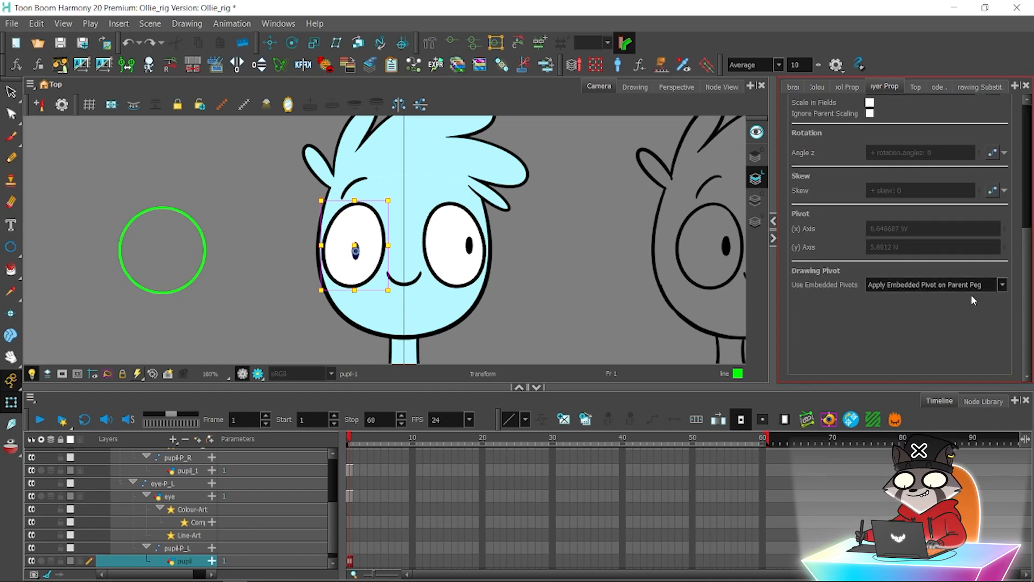
Return the EYE_CTRL circle to its original position and deselect it.
click(157, 300)
click(152, 294)
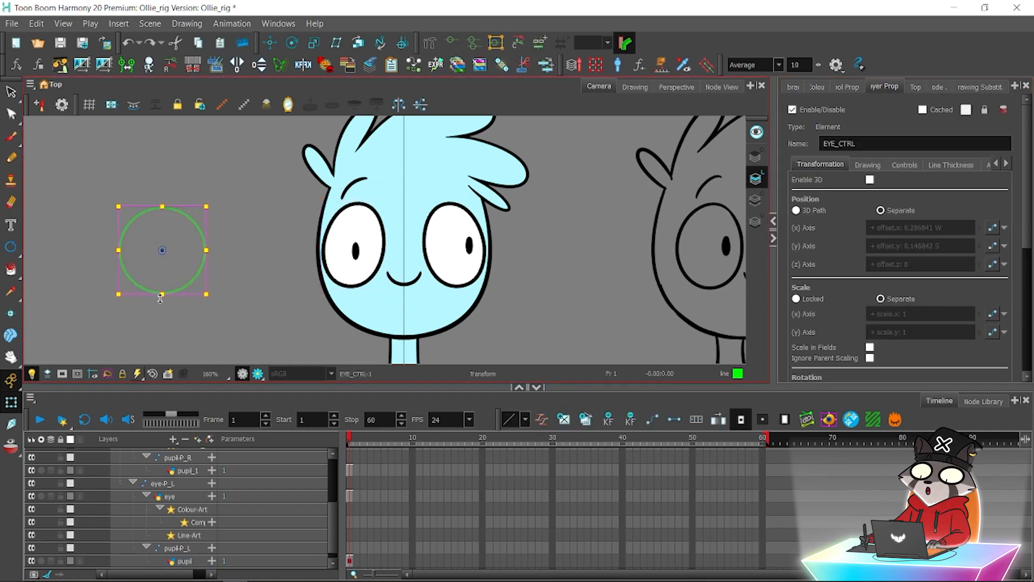
click(176, 345)
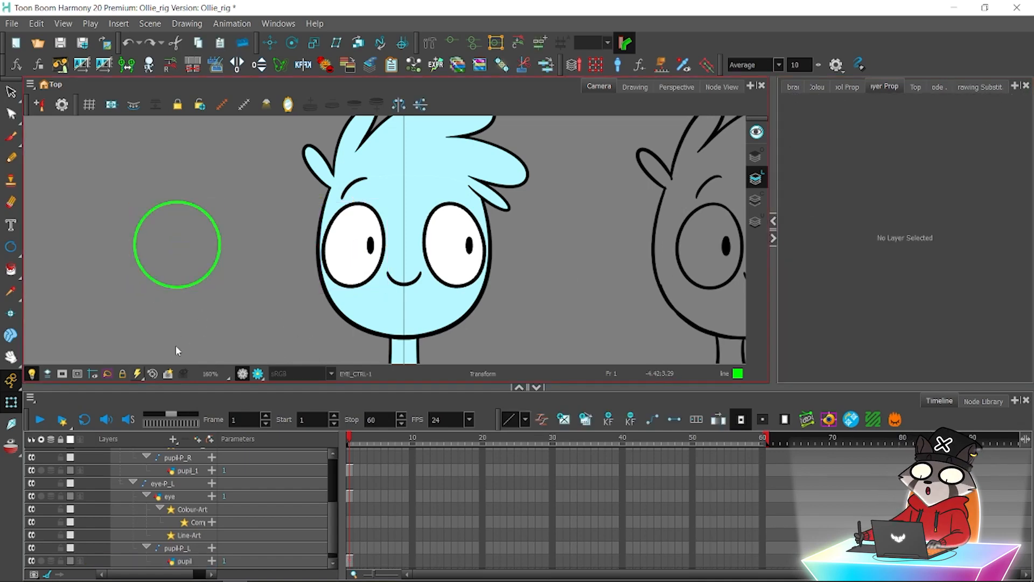
Synchronize the pupil_1 and pupil layers for all position, scale, rotation and skew parameters.
click(470, 247)
ctrl+click(187, 563)
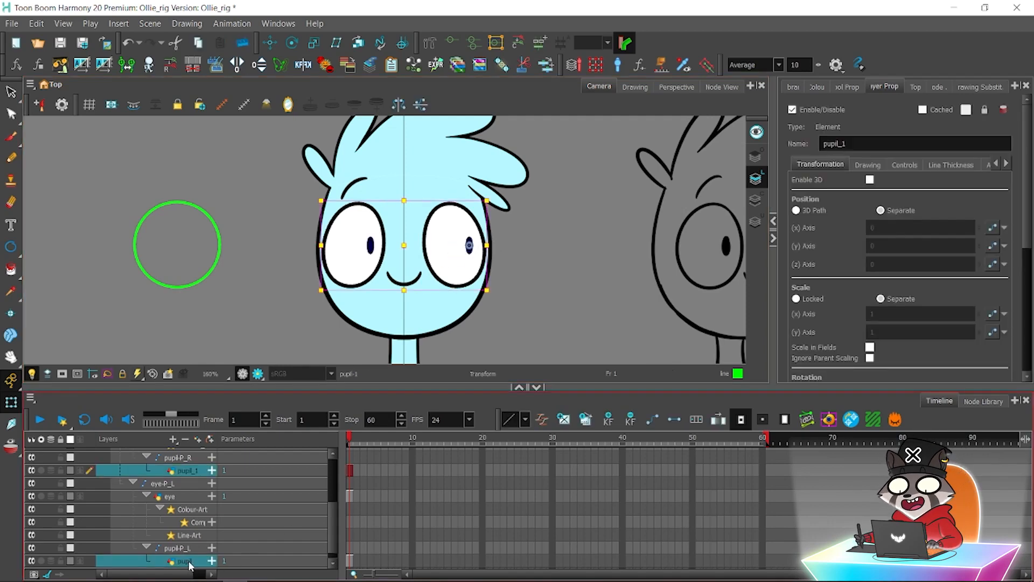
click(807, 421)
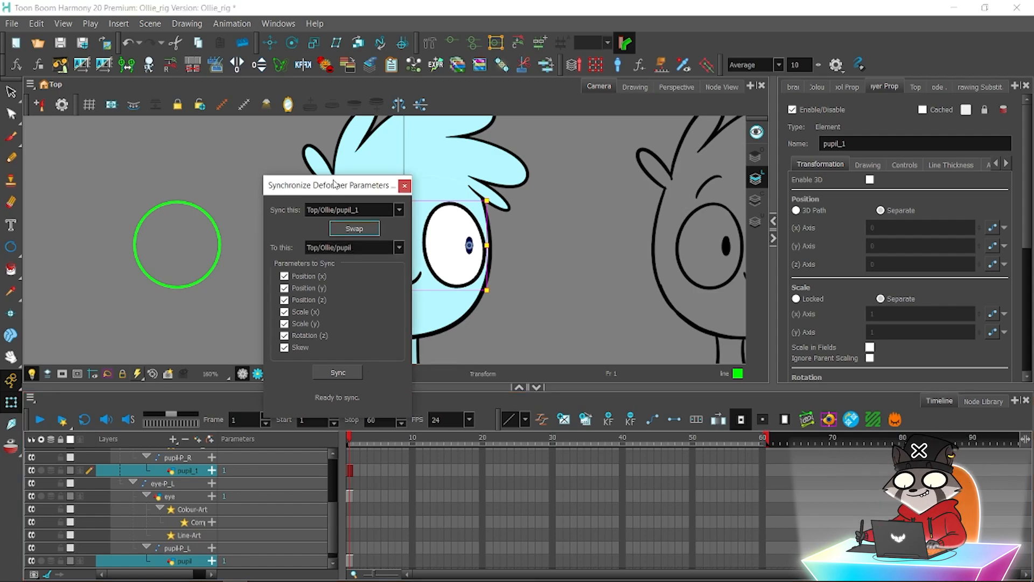
drag(334, 183, 249, 175)
click(253, 365)
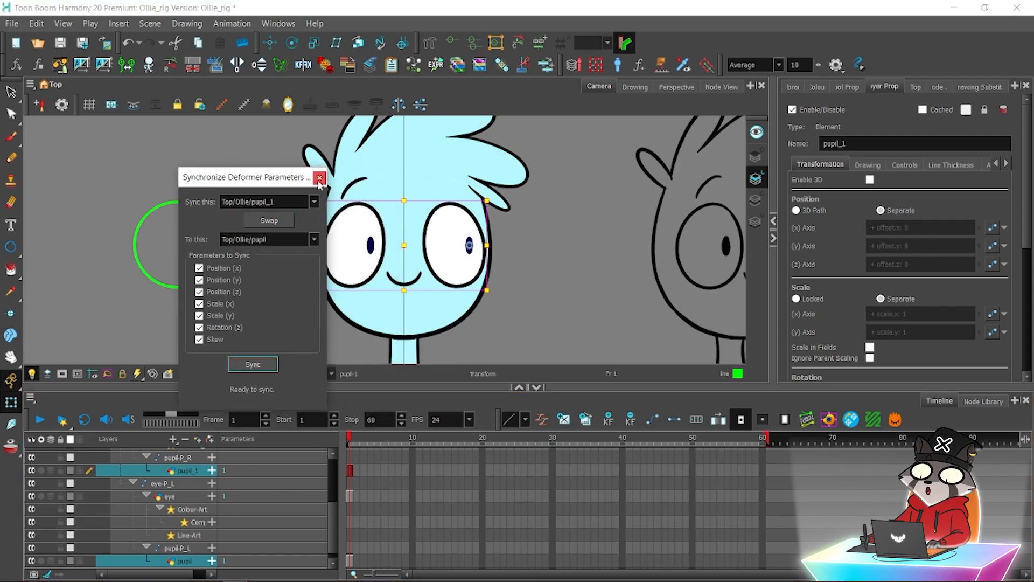
click(319, 178)
Move the EYE_CTRL circle to test that it drives both pupils, and undo the moves.
click(218, 236)
mouse_move(189, 263)
mouse_down()
mouse_move(172, 247)
mouse_move(174, 259)
mouse_move(212, 262)
mouse_move(154, 269)
mouse_move(145, 281)
mouse_move(177, 257)
mouse_up()
click(160, 150)
key(ctrl+z)
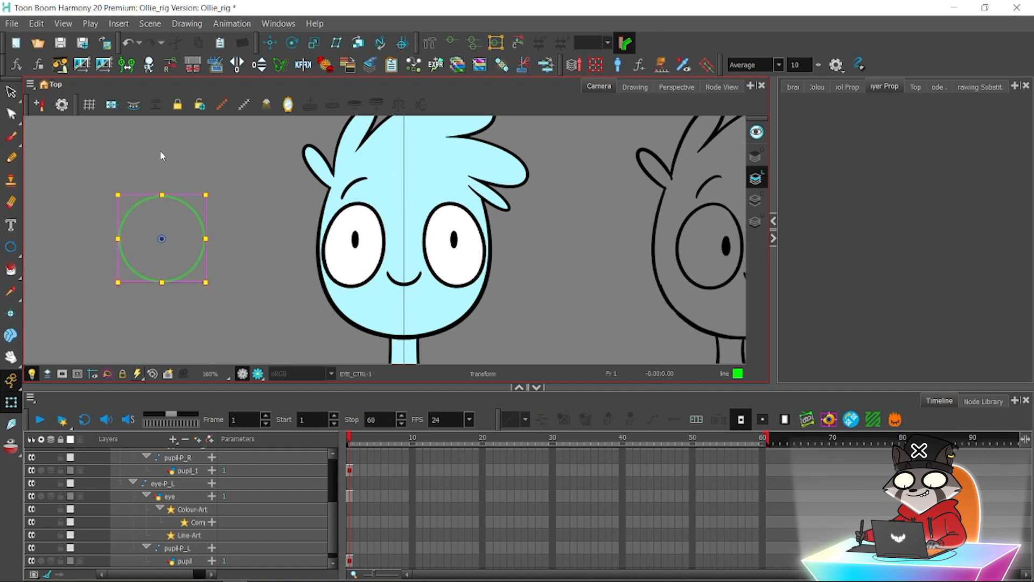
key(ctrl+z)
key(ctrl+z)
Save the rig scene with both pupils linked to the controller.
key(2)
key(2)
scroll(431, 250, up, 1)
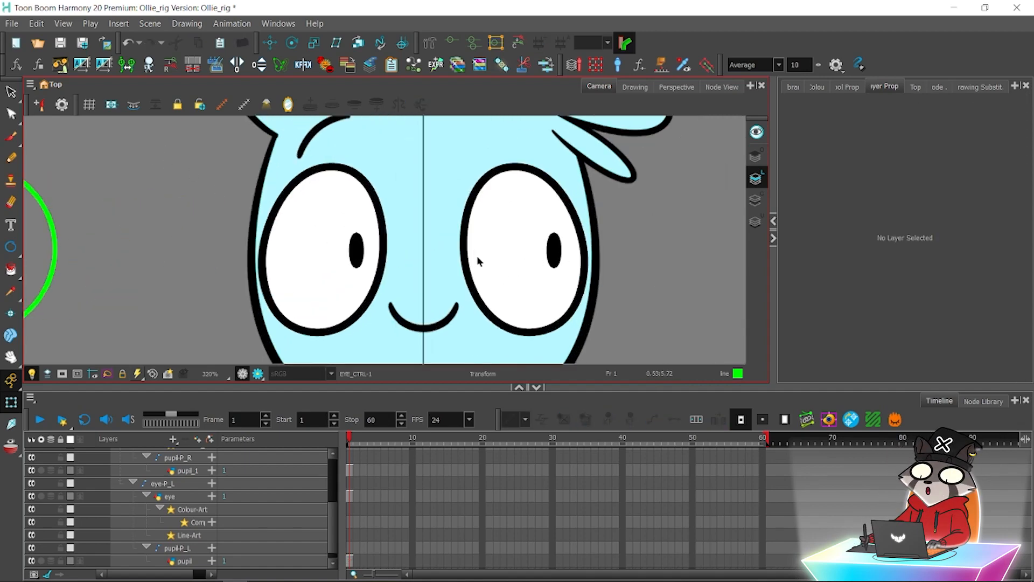
scroll(478, 261, down, 1)
key(ctrl+s)
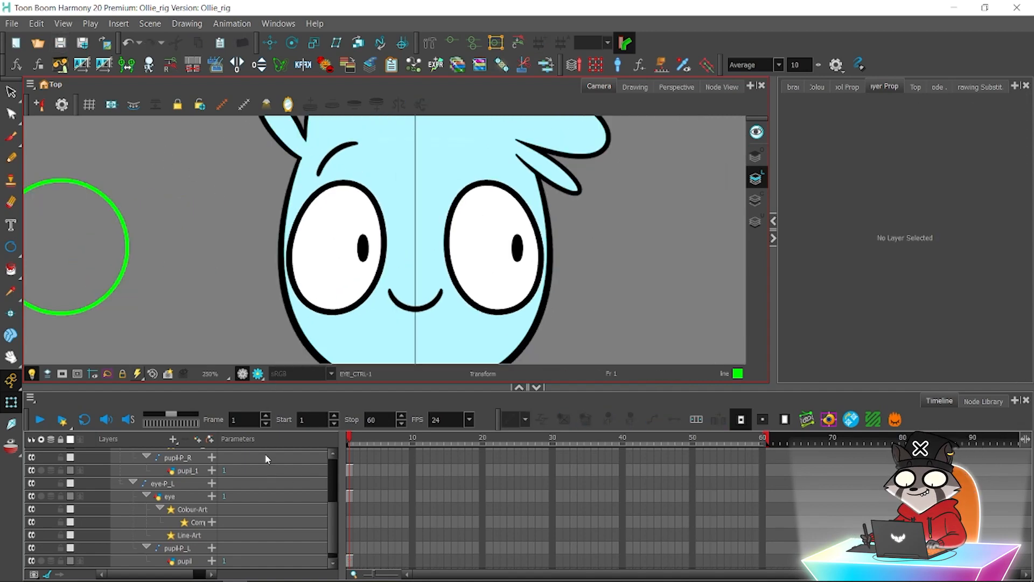
Select the pupil-P_R peg and switch the animation mode to Animate Off.
scroll(329, 519, up, 1)
click(177, 496)
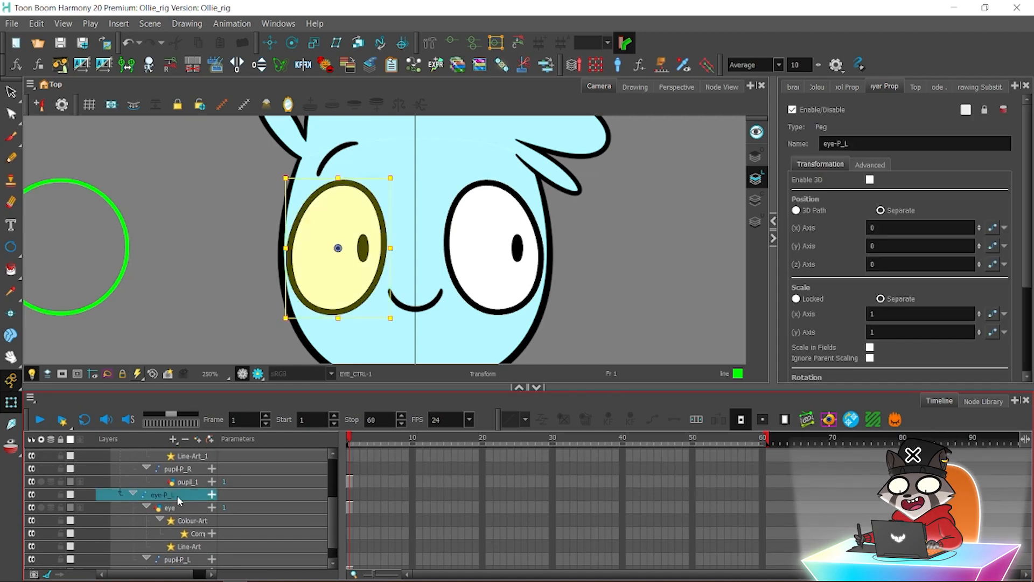
click(194, 560)
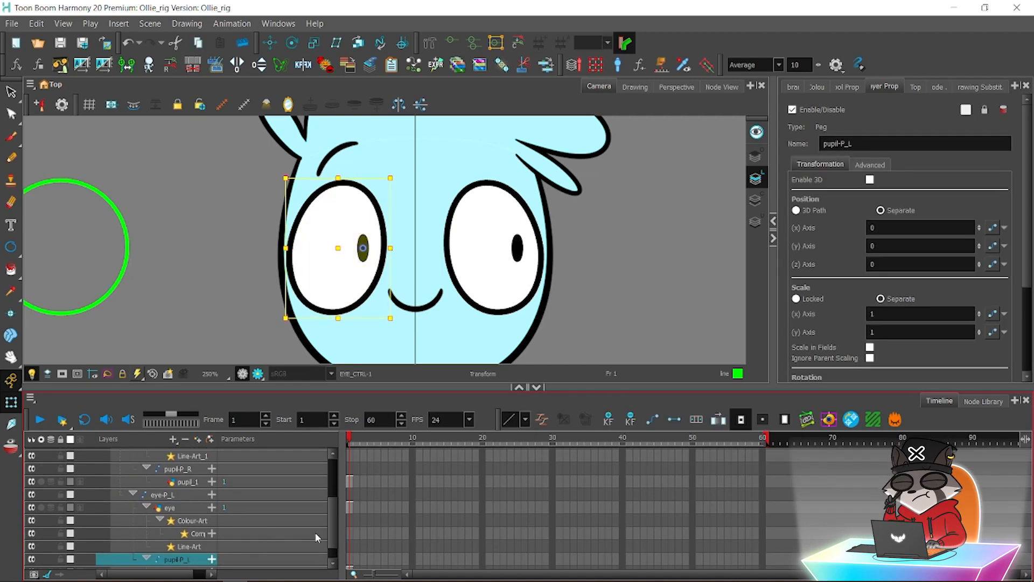
scroll(315, 532, up, 4)
click(177, 523)
click(11, 380)
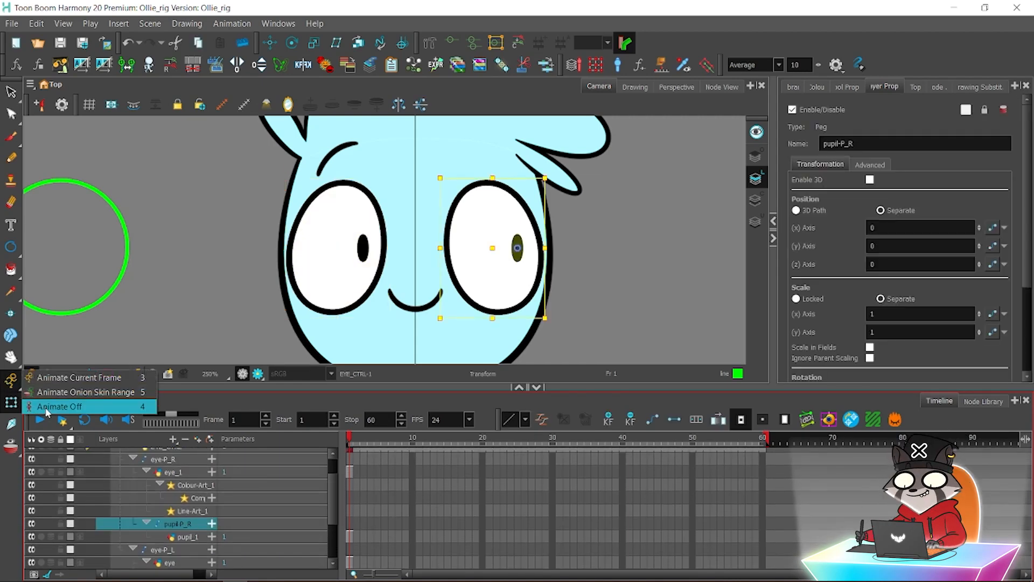
click(59, 406)
Translate the pupil-P_R peg horizontally by about 0.61 W toward the middle of the face and return to the Transform tool.
click(270, 43)
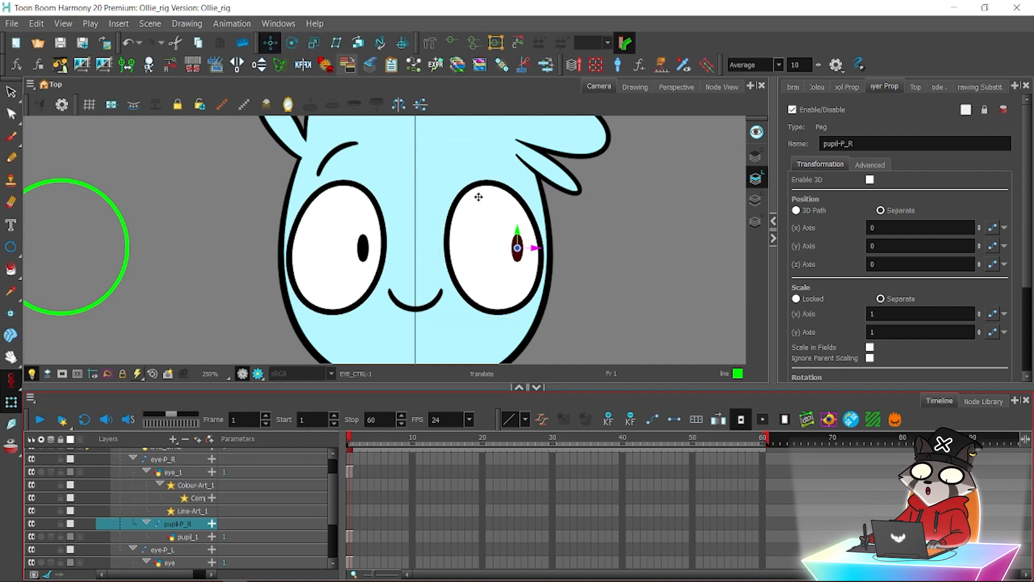
drag(536, 247, 488, 237)
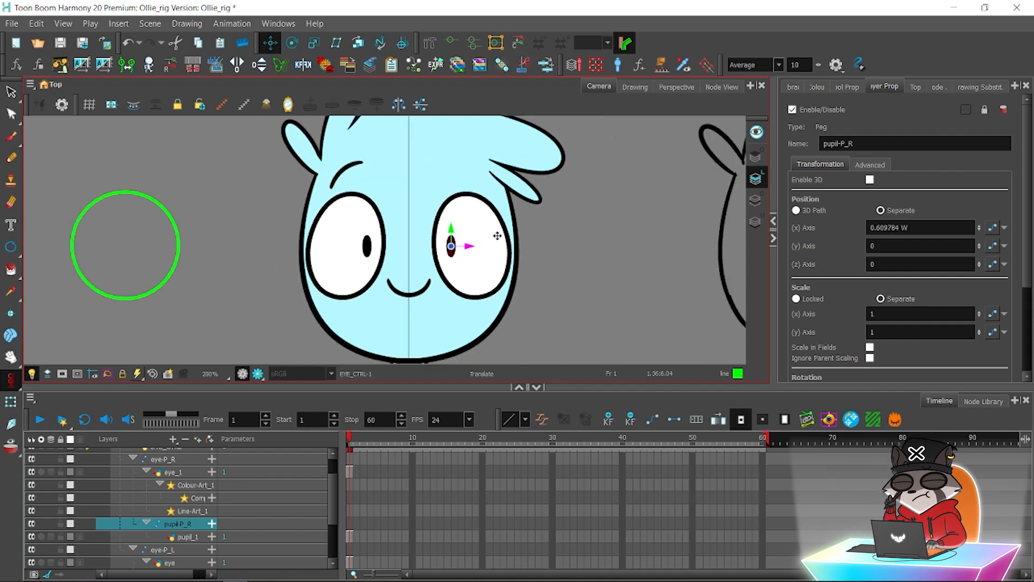
key(1)
key(1)
click(10, 402)
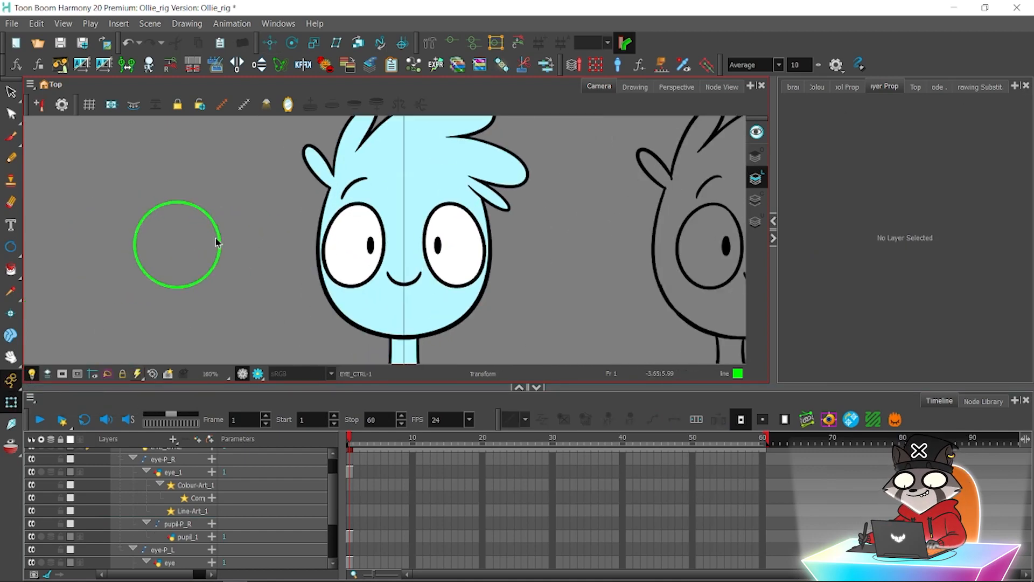
Move the EYE_CTRL circle to check the pupils' new resting positions, and undo the moves.
click(218, 244)
drag(194, 263, 237, 308)
key(ctrl+z)
key(ctrl+z)
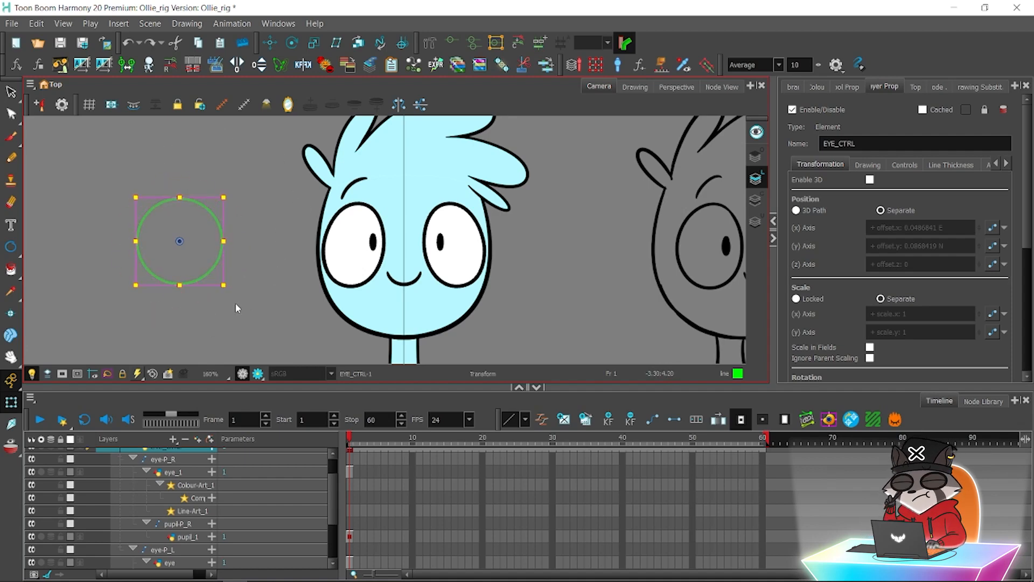
key(ctrl+z)
Collapse the eye-P_R and eye-P_L peg groups in the layer list.
drag(329, 502, 336, 538)
click(557, 299)
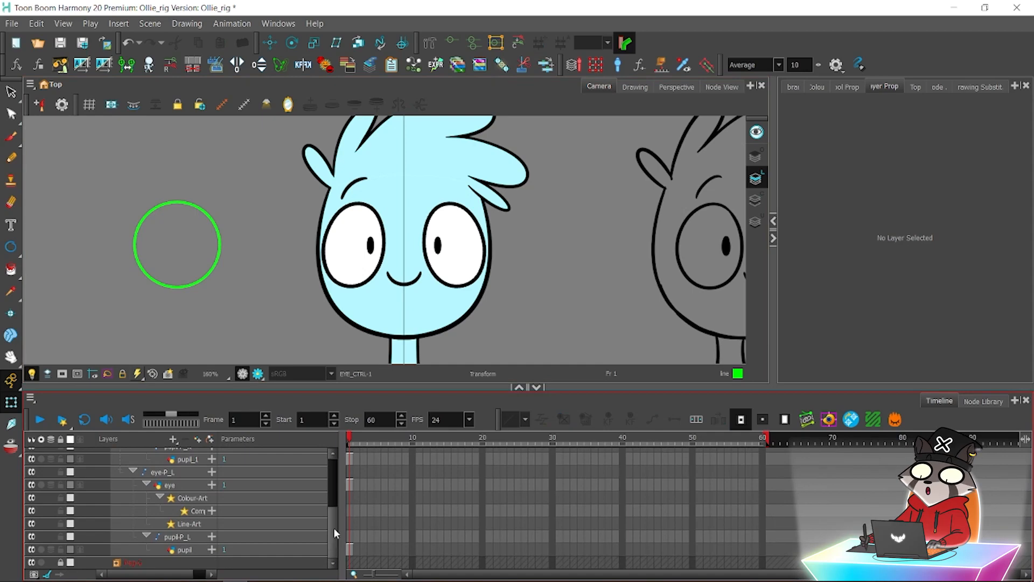
scroll(323, 501, up, 3)
click(131, 493)
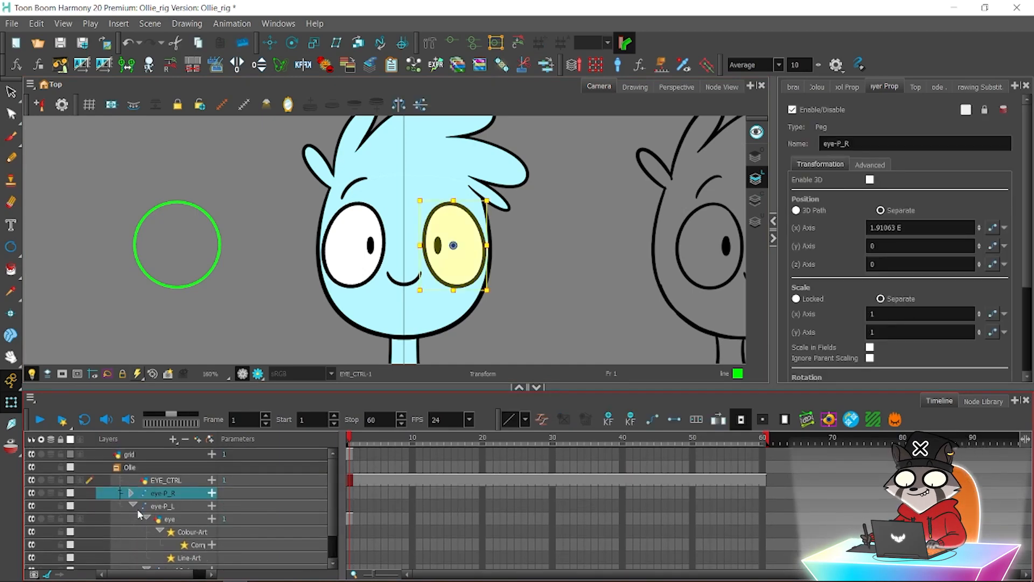
click(134, 507)
Test the EYE_CTRL circle with another short move, undo it and clear the selection.
click(200, 299)
drag(192, 259, 207, 233)
key(ctrl+z)
click(263, 306)
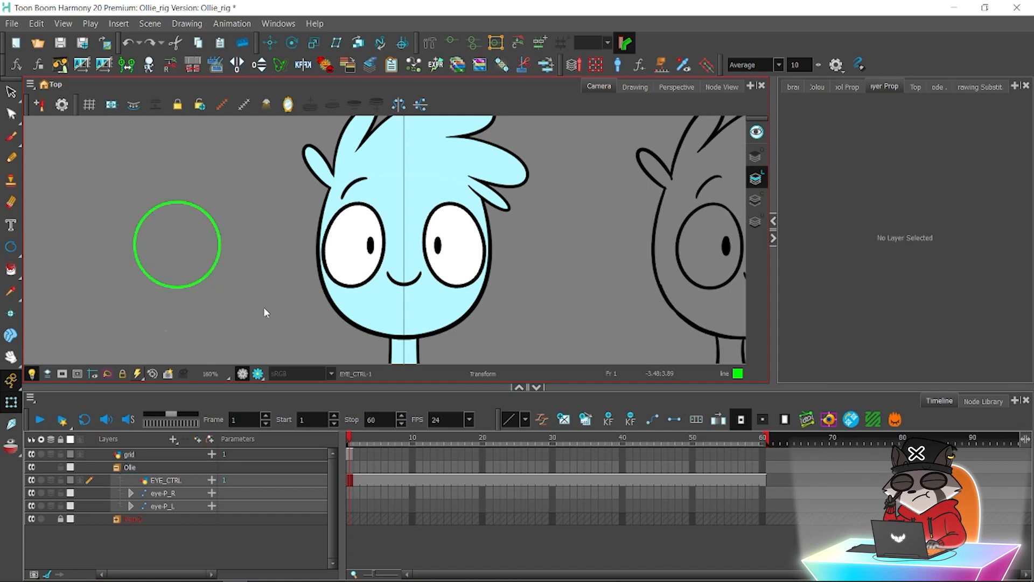
Select the eye drawing under the eye-P_L peg, in a close view of the face.
key(2)
key(2)
click(305, 282)
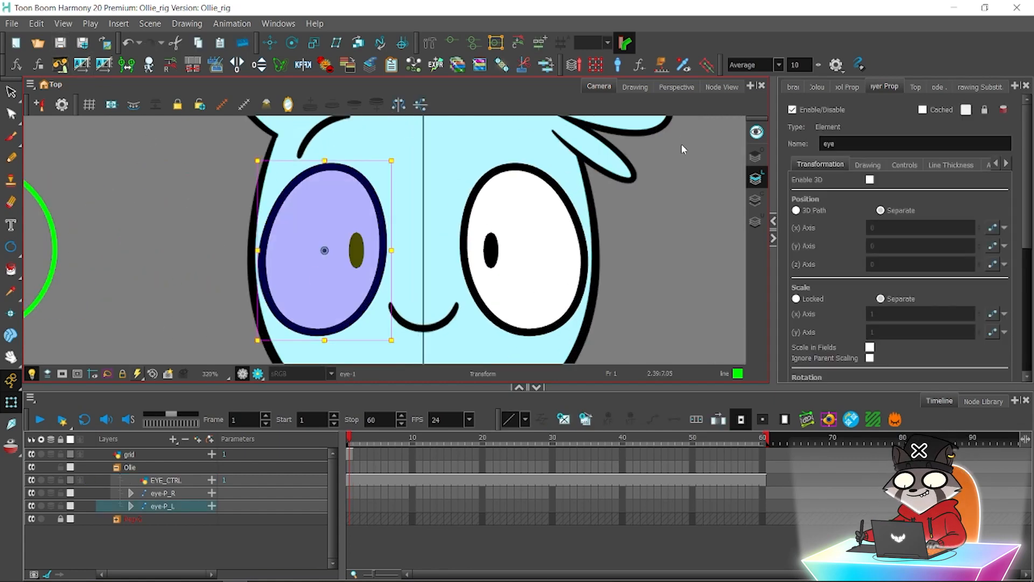
Remove the arm_IK_test palette from the scene palettes and save the scene.
click(817, 87)
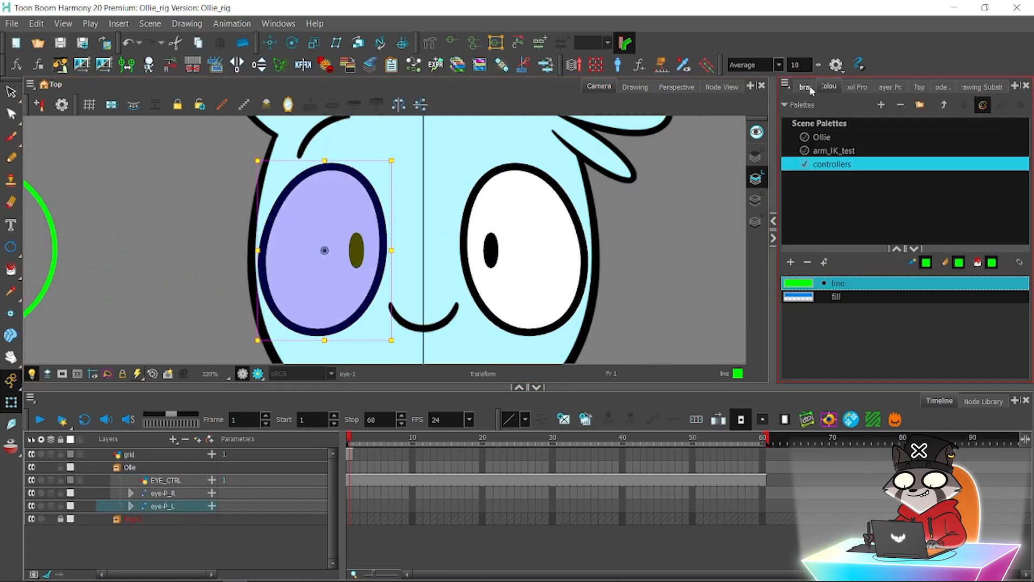
click(832, 151)
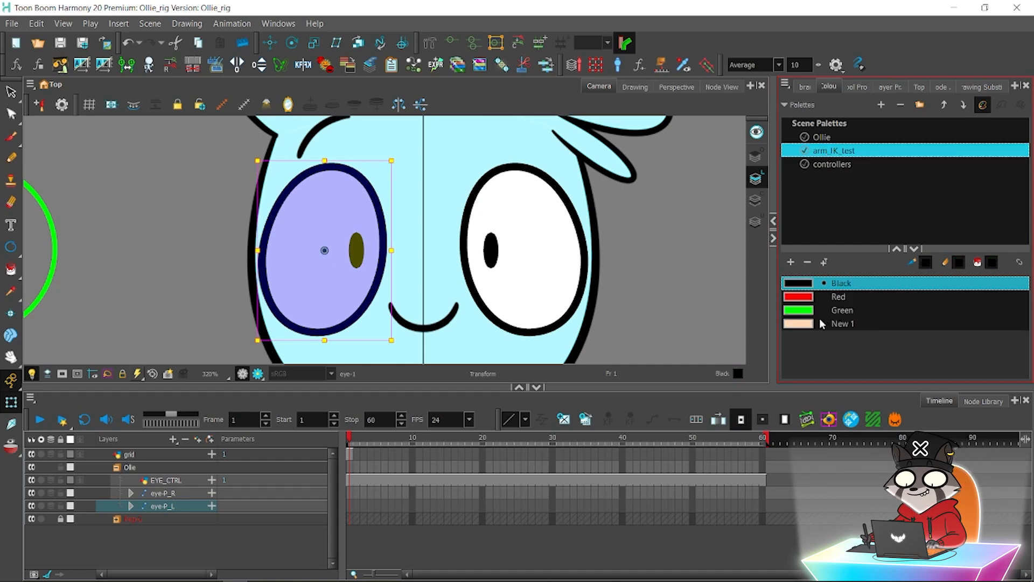
click(901, 106)
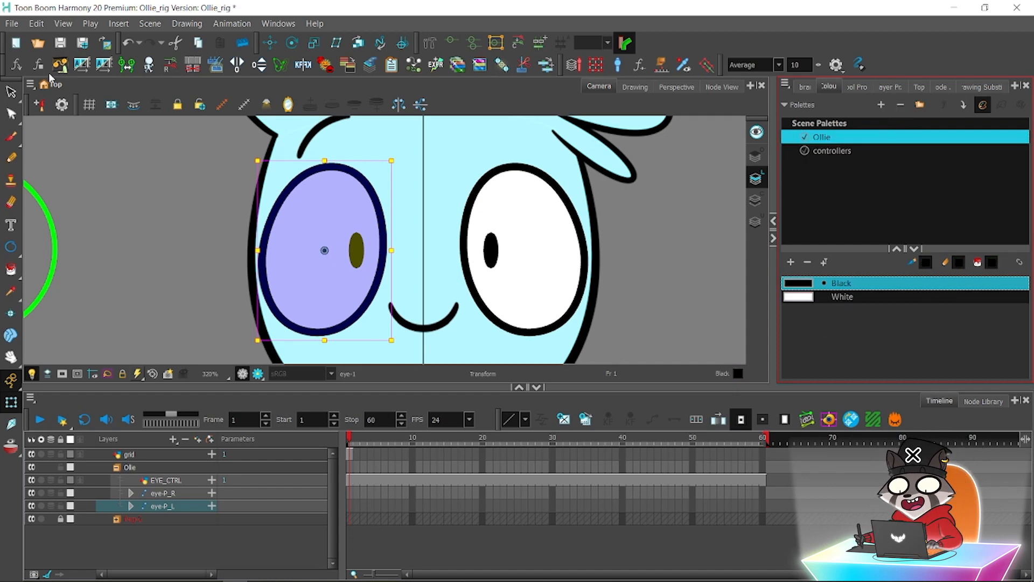
click(60, 42)
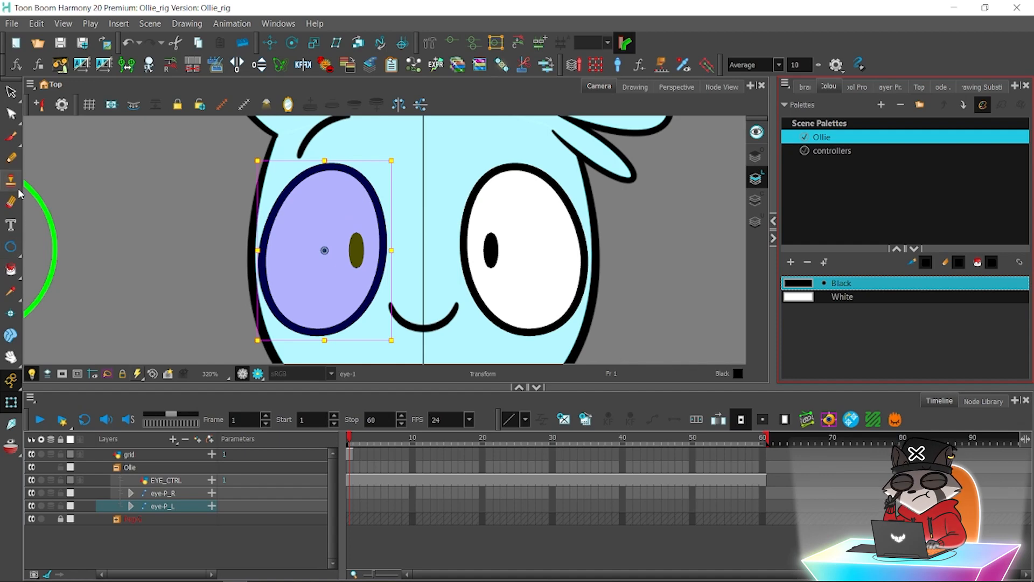
Choose the Pencil tool and duplicate the eye-P_L eye drawing as a second drawing substitution.
click(11, 158)
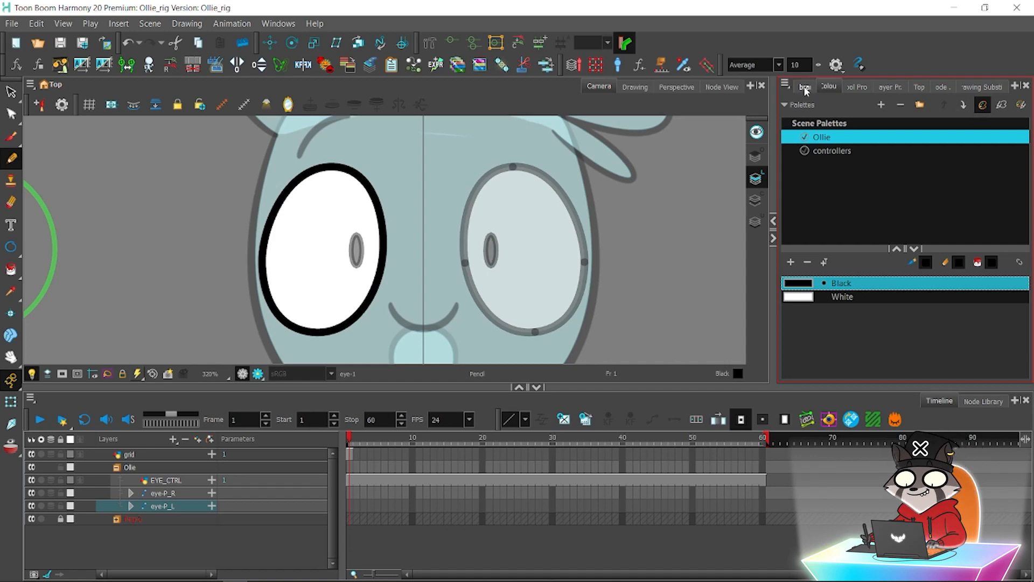
click(982, 87)
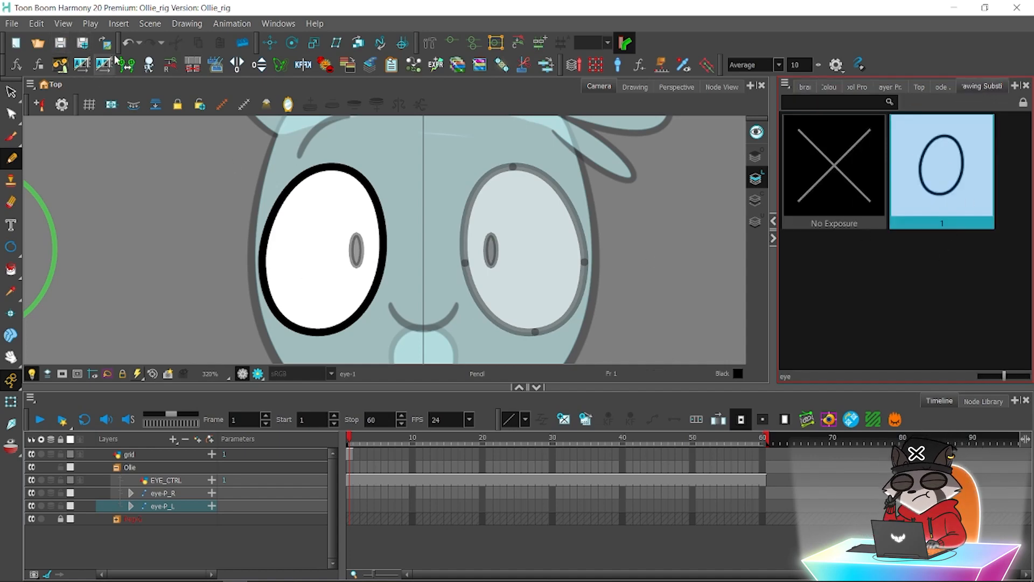
click(586, 424)
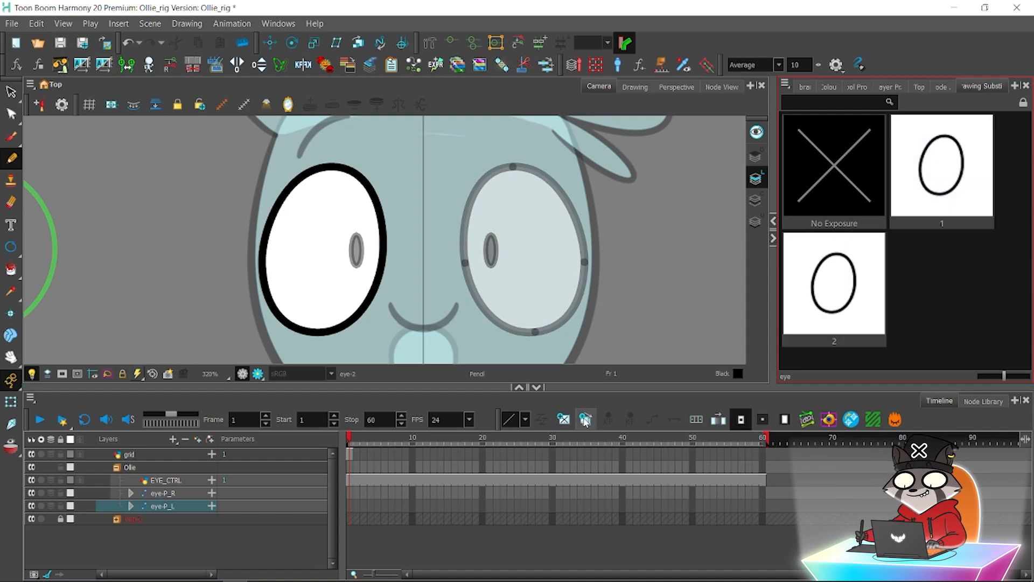
click(949, 168)
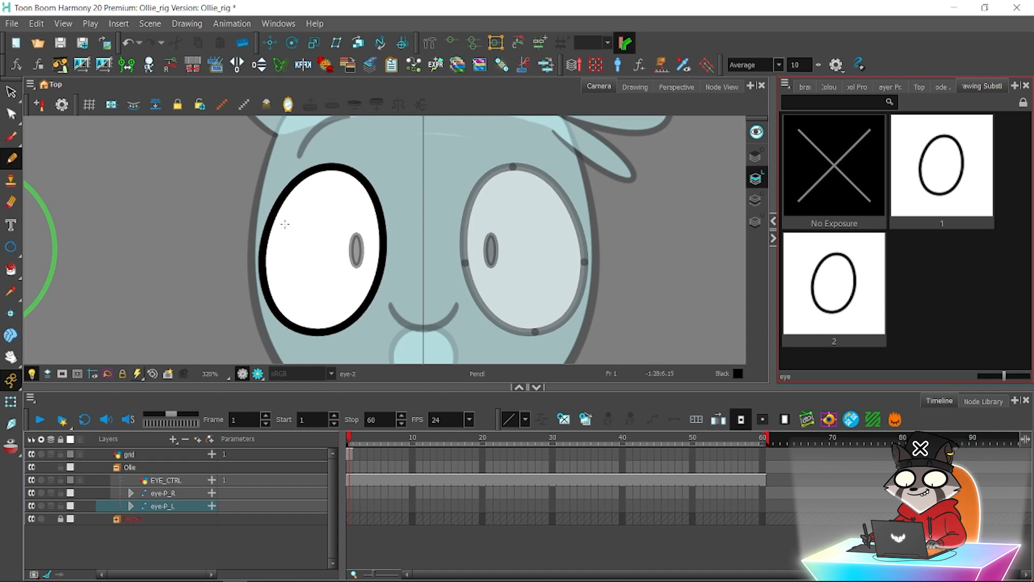
Set the pencil's maximum size to 8, trying a stroke across the eye before and after, and return to the drawing substitutions.
drag(244, 213, 425, 235)
key(ctrl+z)
click(830, 87)
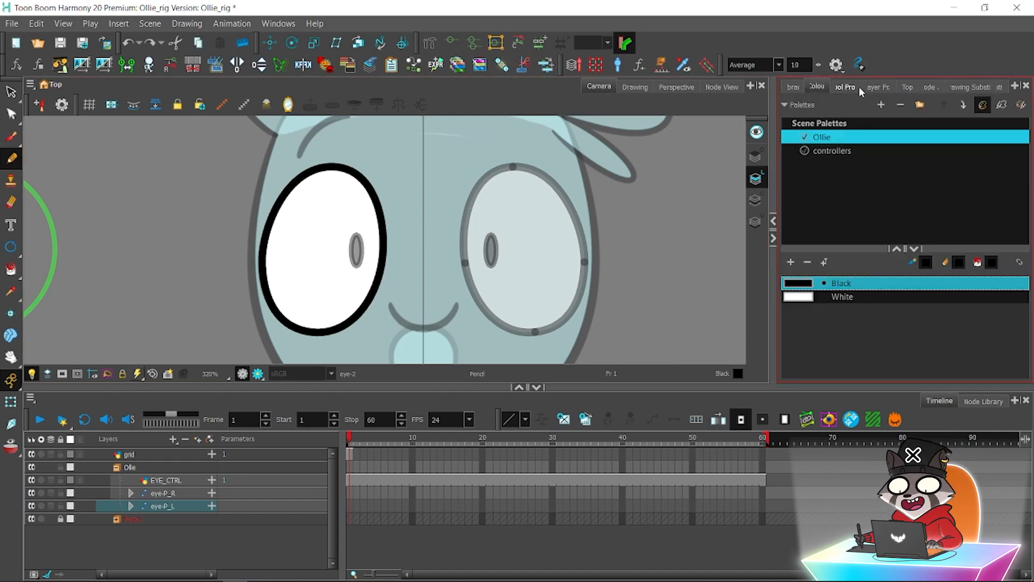
drag(979, 184, 915, 171)
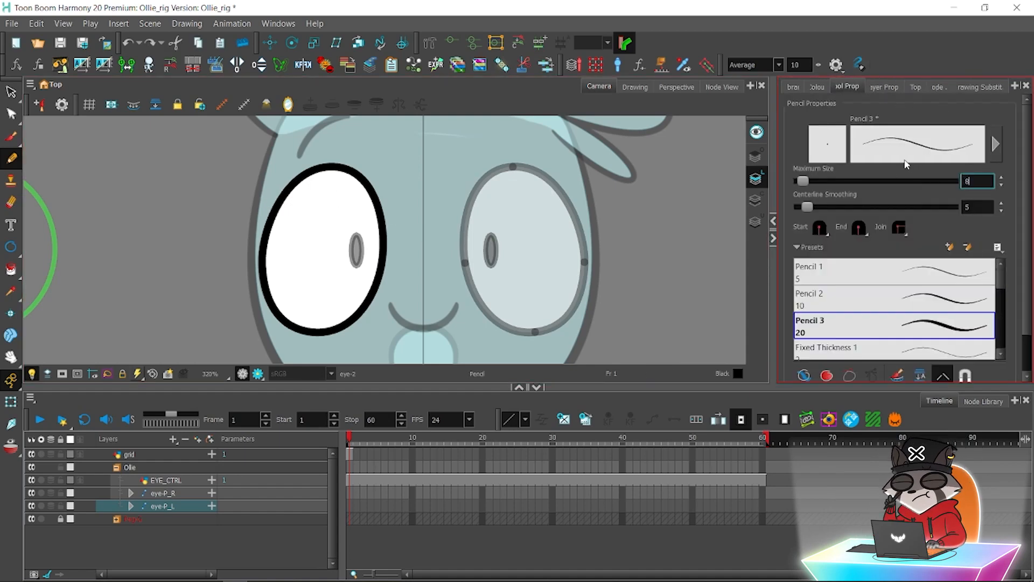
mouse_move(248, 207)
mouse_down()
mouse_move(428, 213)
mouse_move(484, 233)
mouse_up()
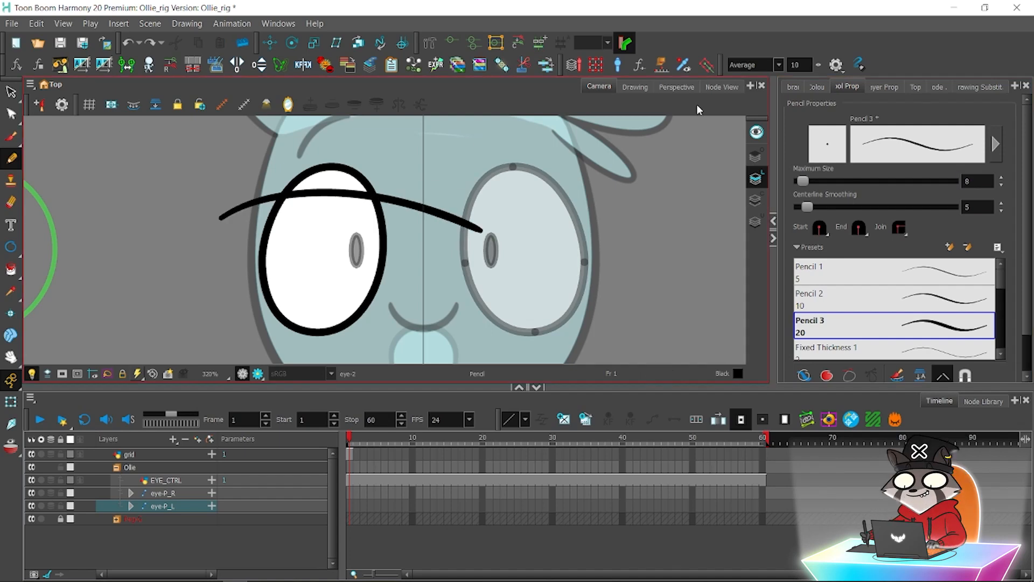
click(885, 88)
click(973, 86)
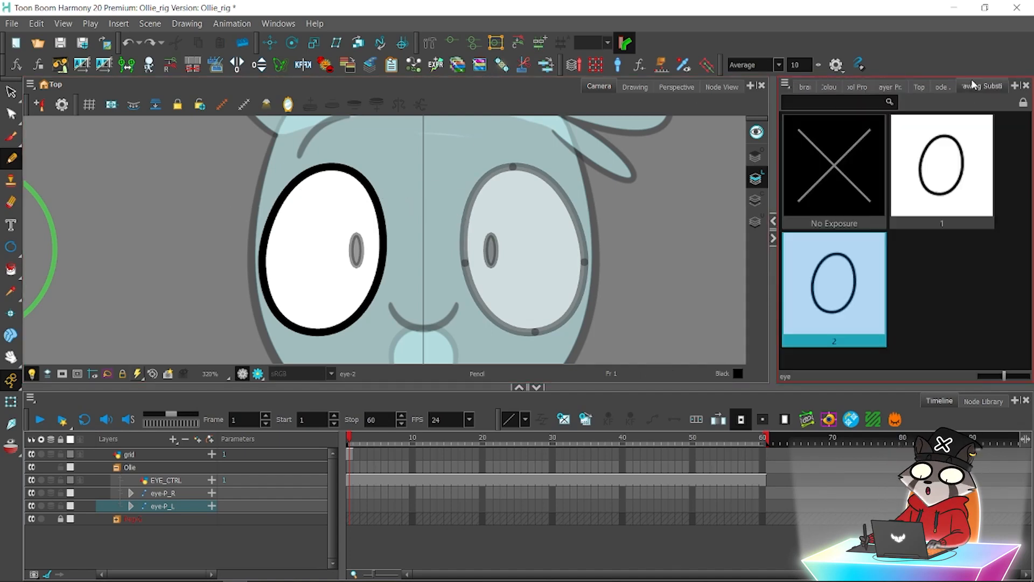
Draw an arched upper eyelid line across the top of the duplicated eye, extending past both sides of its outline.
drag(249, 226, 442, 237)
key(ctrl+z)
mouse_move(255, 215)
mouse_down()
mouse_move(351, 189)
mouse_move(420, 230)
mouse_up()
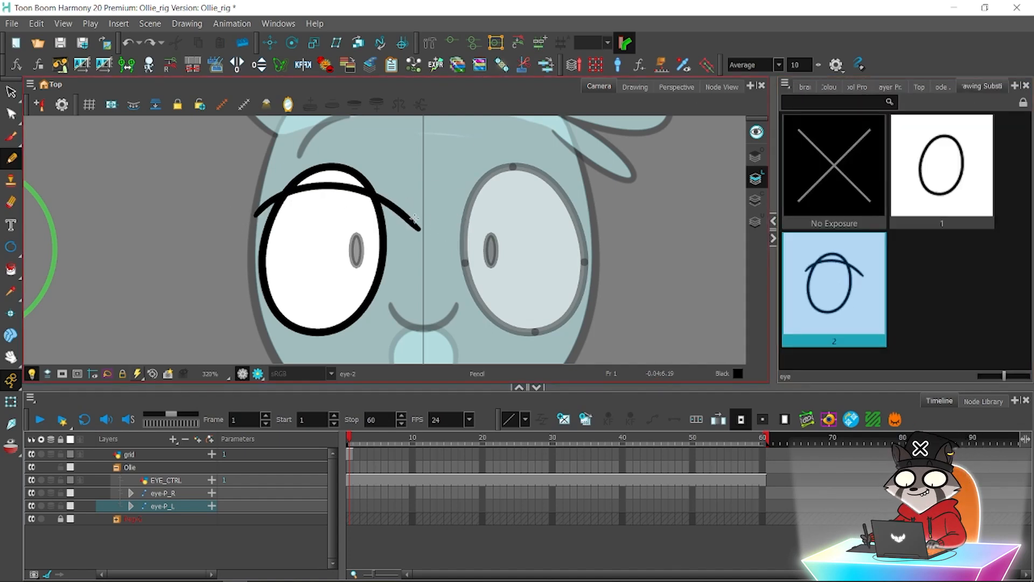
Draw a curved lower eyelid line across the bottom of the duplicated eye, redrawing it until both ends extend past the outline.
drag(256, 294, 420, 283)
key(ctrl+z)
drag(265, 295, 404, 275)
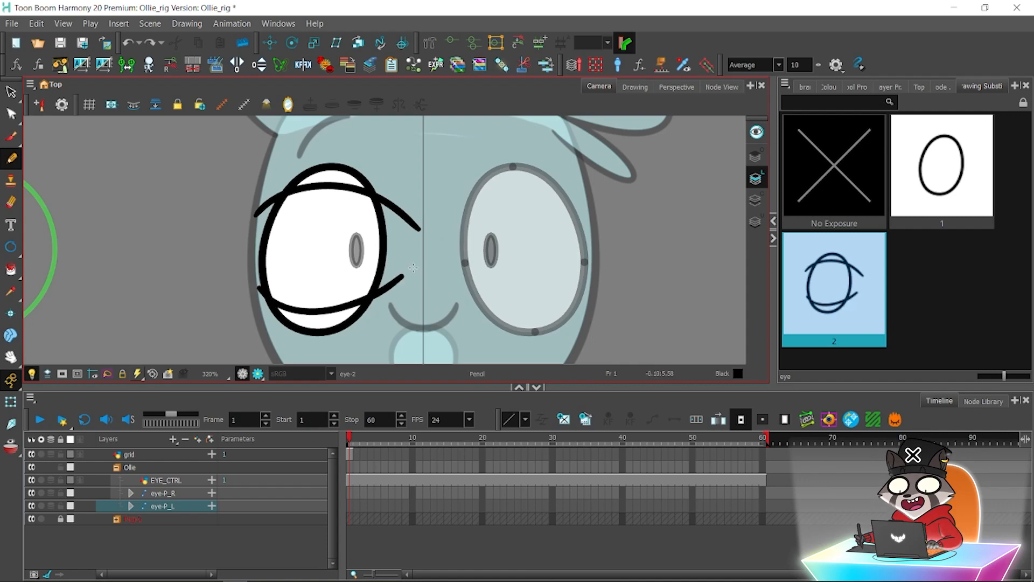
key(ctrl+z)
drag(240, 279, 410, 266)
key(ctrl+z)
drag(235, 276, 408, 264)
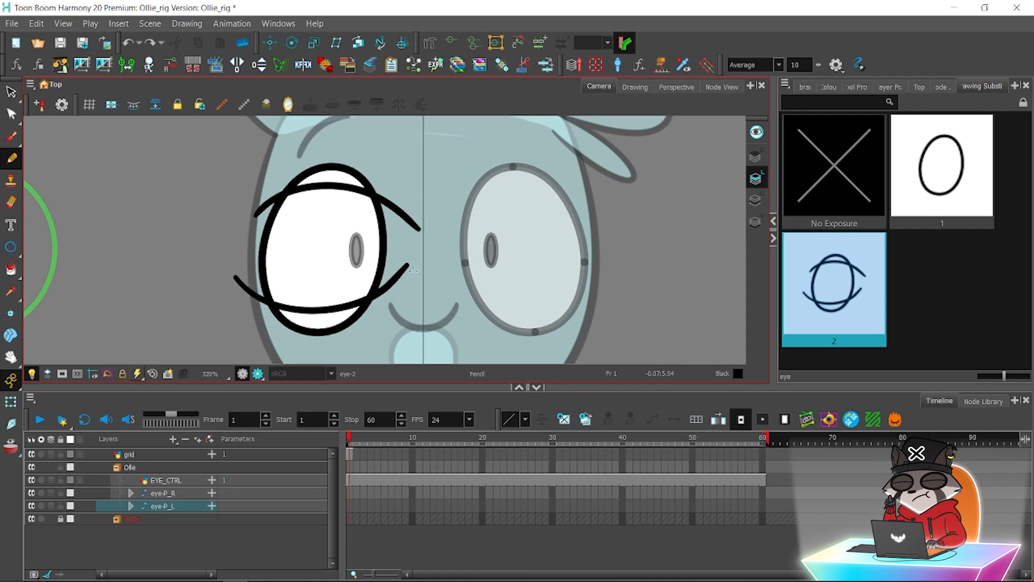
Select the lower eyelid line and narrow it so its outer end sits closer to the eye outline.
click(11, 92)
click(399, 211)
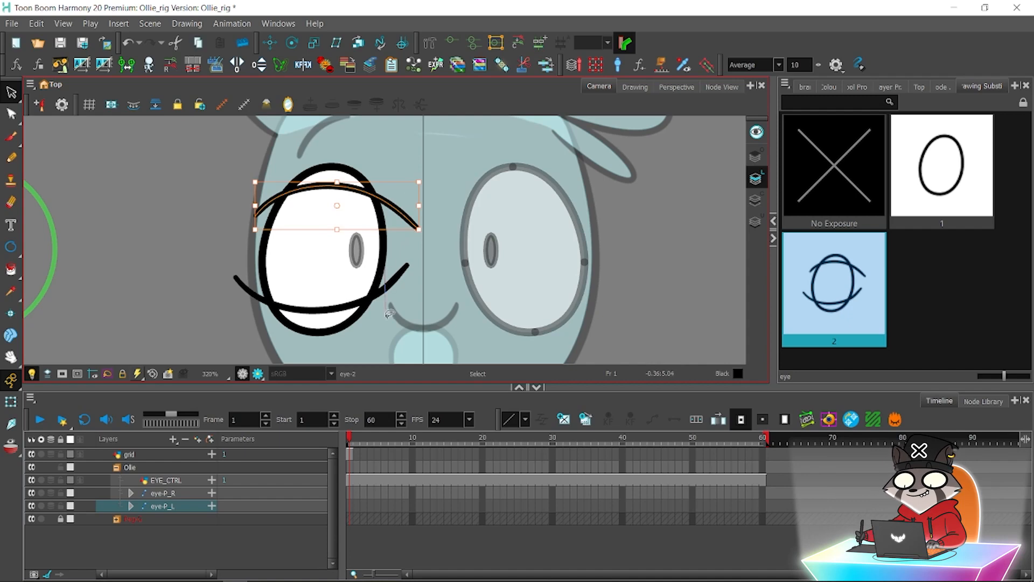
drag(387, 315, 383, 318)
drag(234, 290, 301, 309)
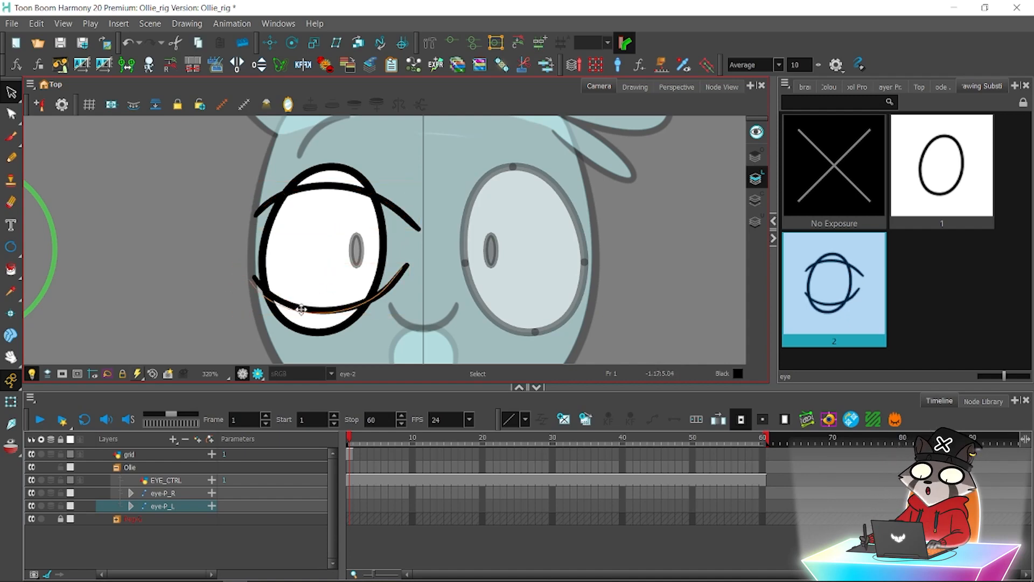
click(301, 310)
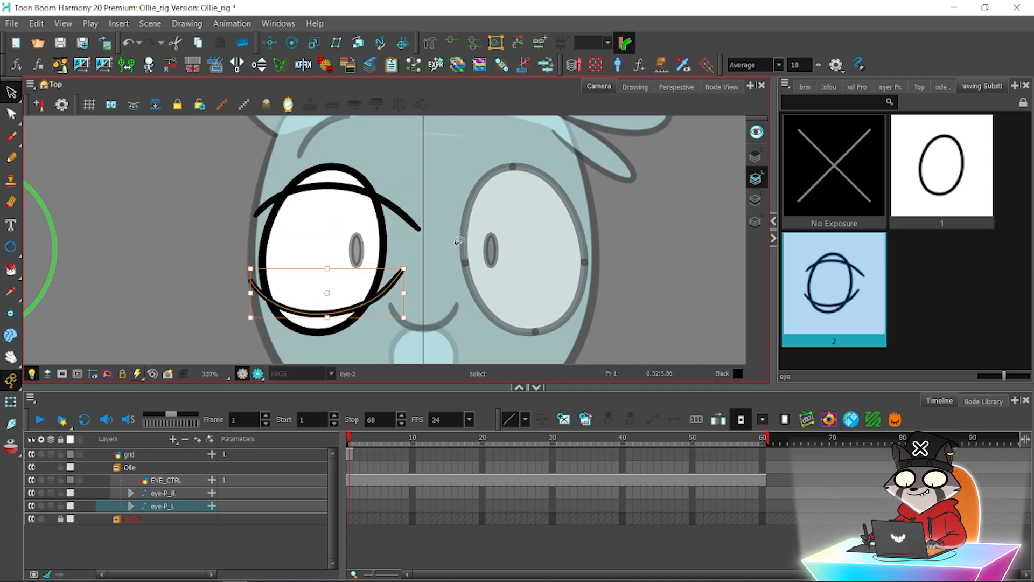
Narrow and reposition the upper eyelid line over the eye, and slightly shorten the lower one to match.
click(401, 225)
mouse_move(418, 206)
mouse_down()
mouse_move(385, 204)
mouse_move(384, 213)
mouse_up()
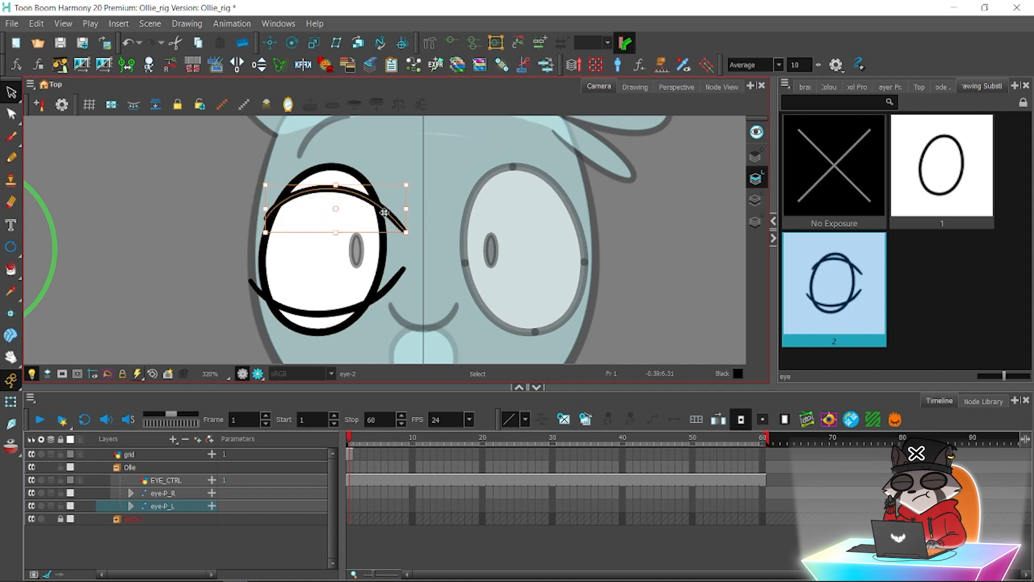
click(423, 213)
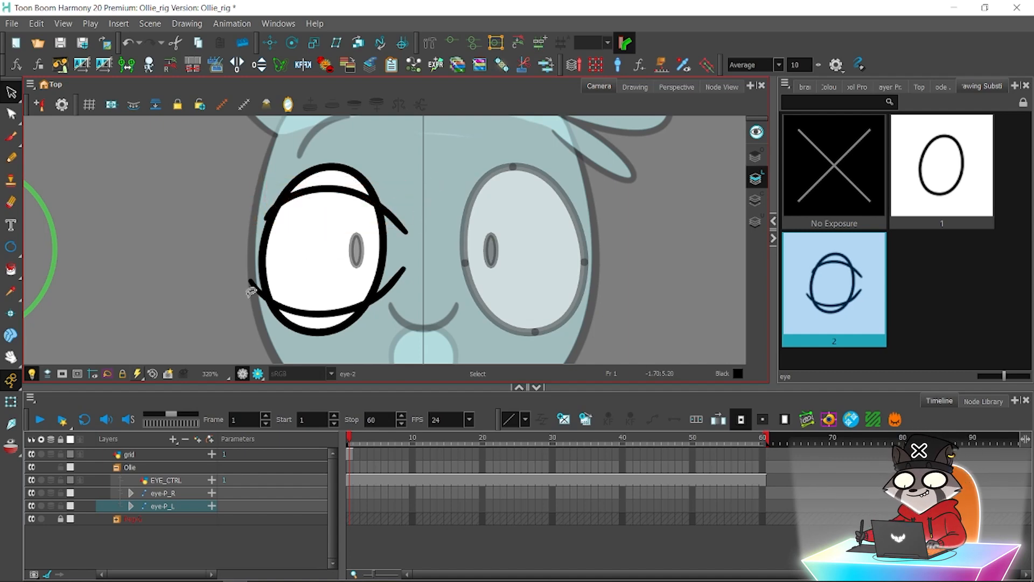
drag(391, 294, 395, 294)
drag(371, 296, 374, 299)
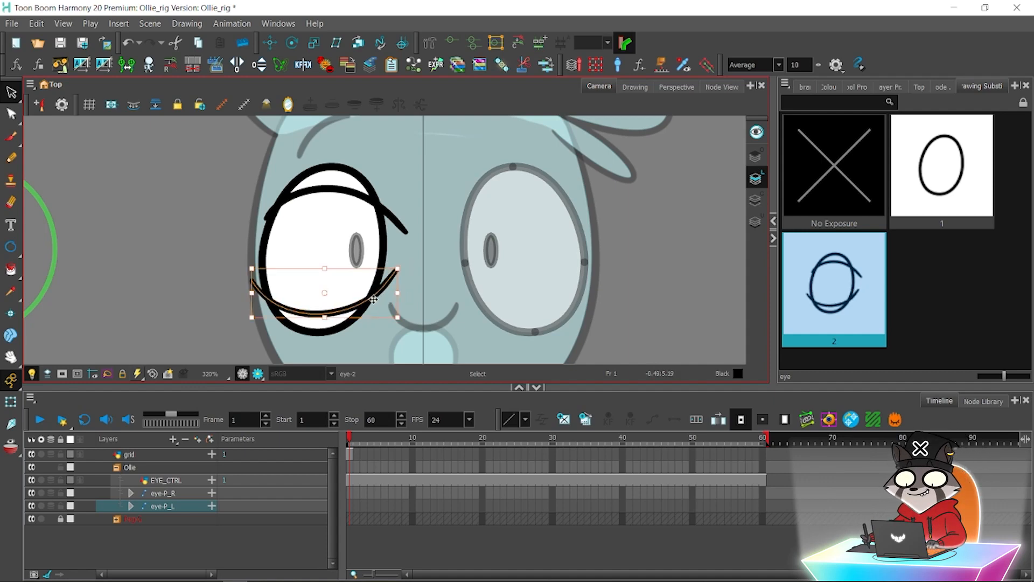
click(411, 264)
Trim the eyelid line ends that stick out beyond the eye outline with the Cutter tool.
click(13, 94)
click(33, 105)
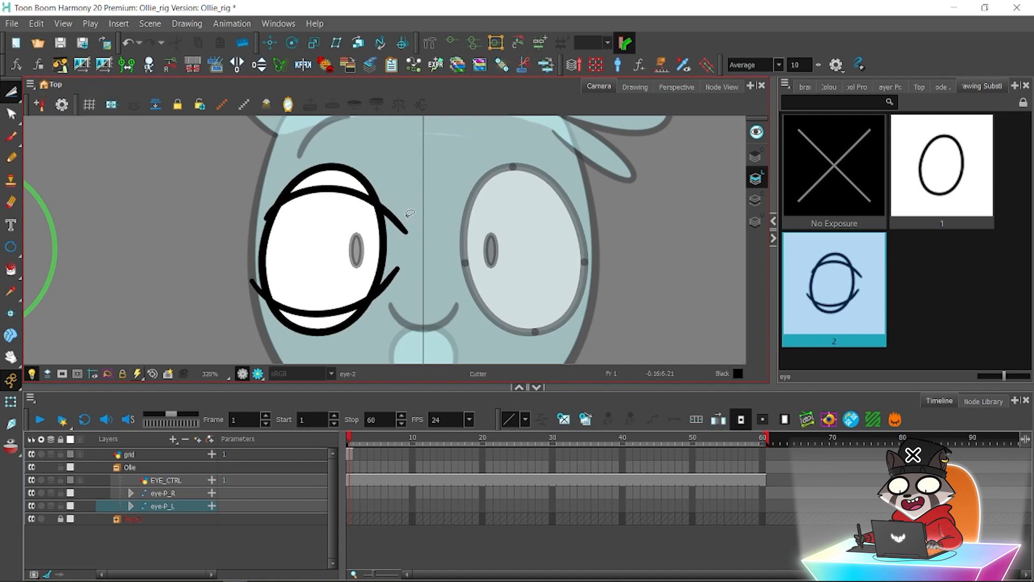
drag(393, 247, 379, 324)
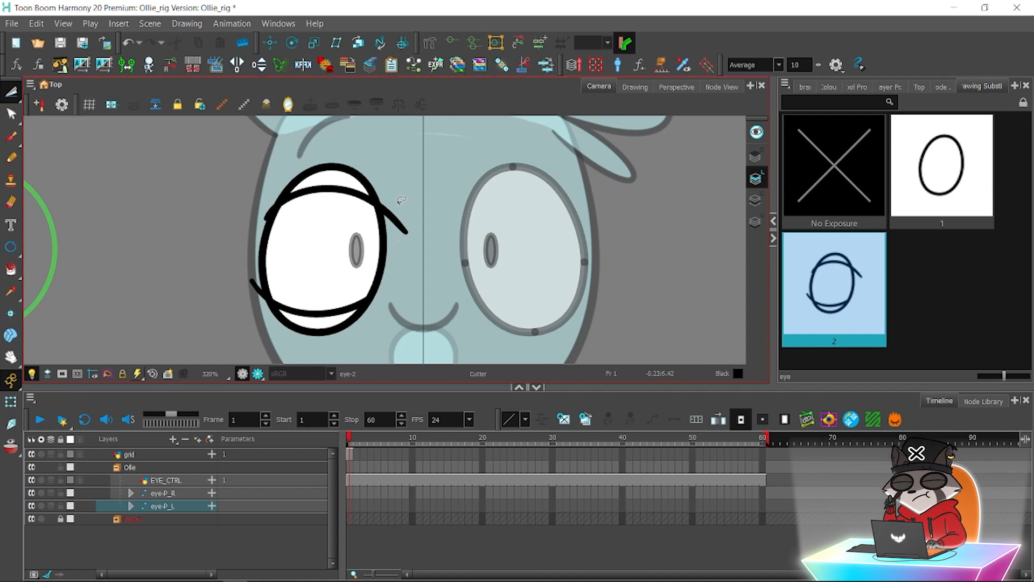
drag(401, 200, 393, 226)
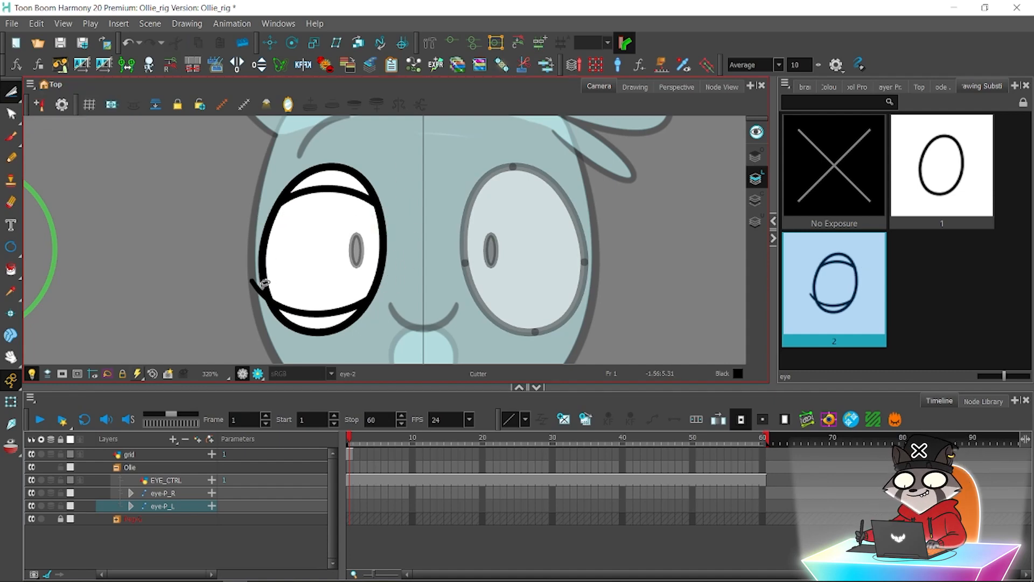
drag(261, 288, 256, 291)
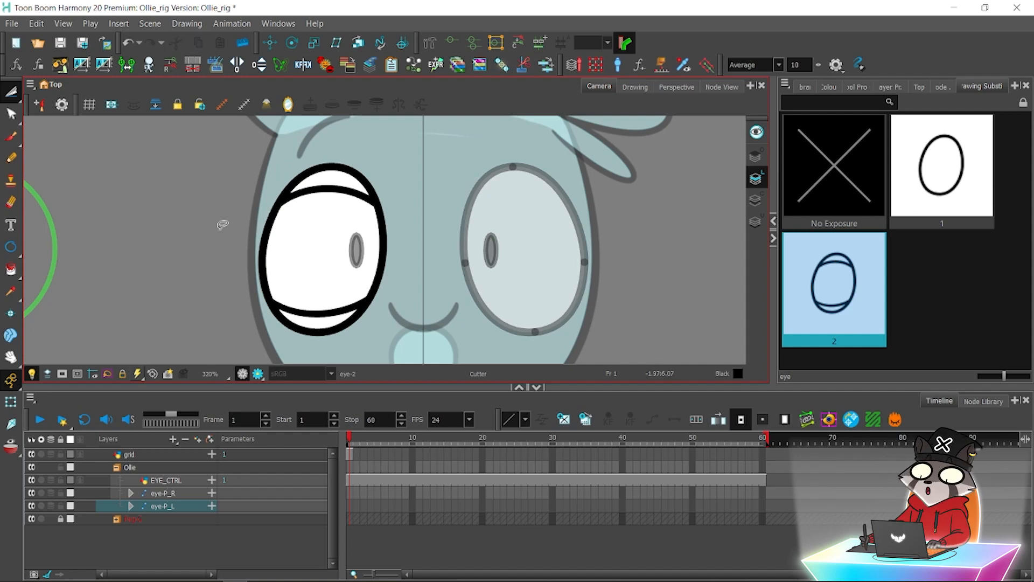
Add a new colour to the Ollie palette and sample the light blue of Ollie's face for it (RGB 182, 248, 255).
click(11, 270)
click(828, 87)
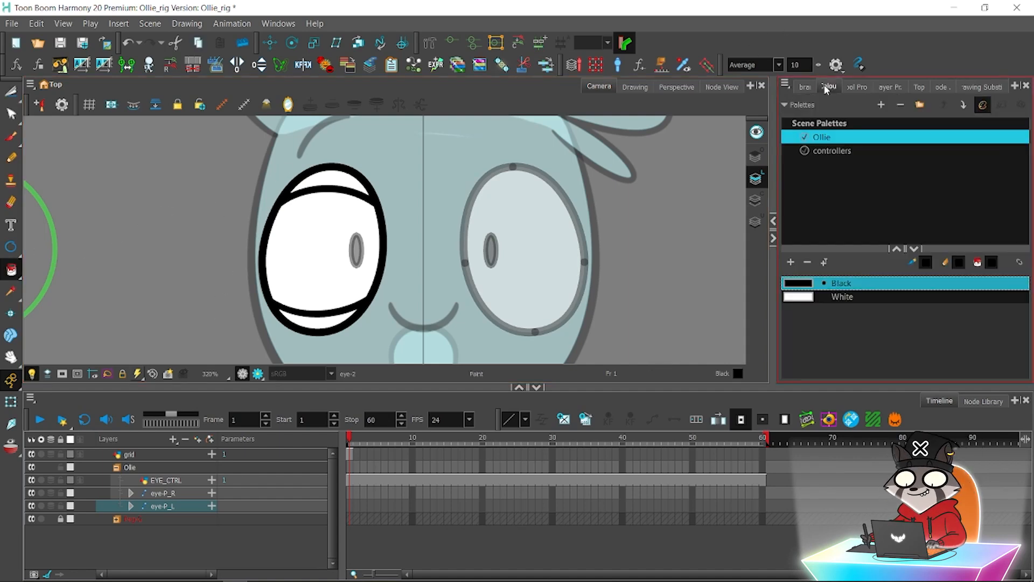
key(shift+t)
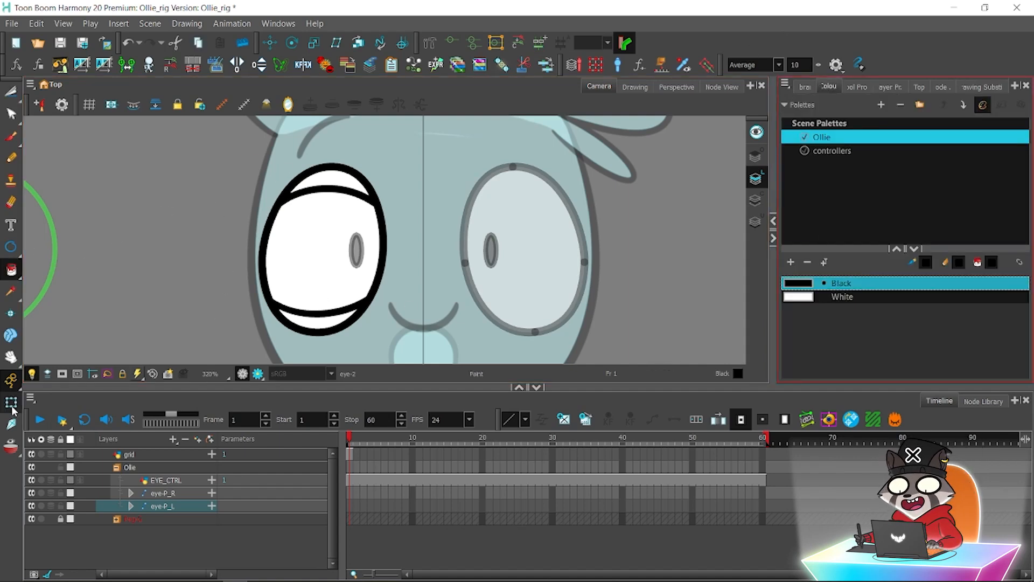
click(791, 265)
double_click(802, 311)
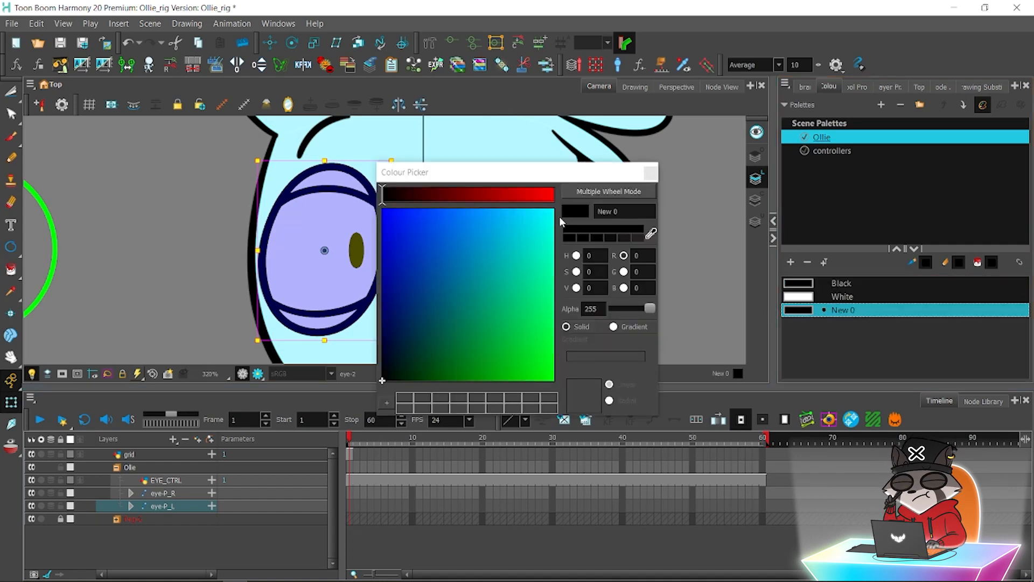
drag(552, 178, 614, 167)
click(402, 259)
click(713, 223)
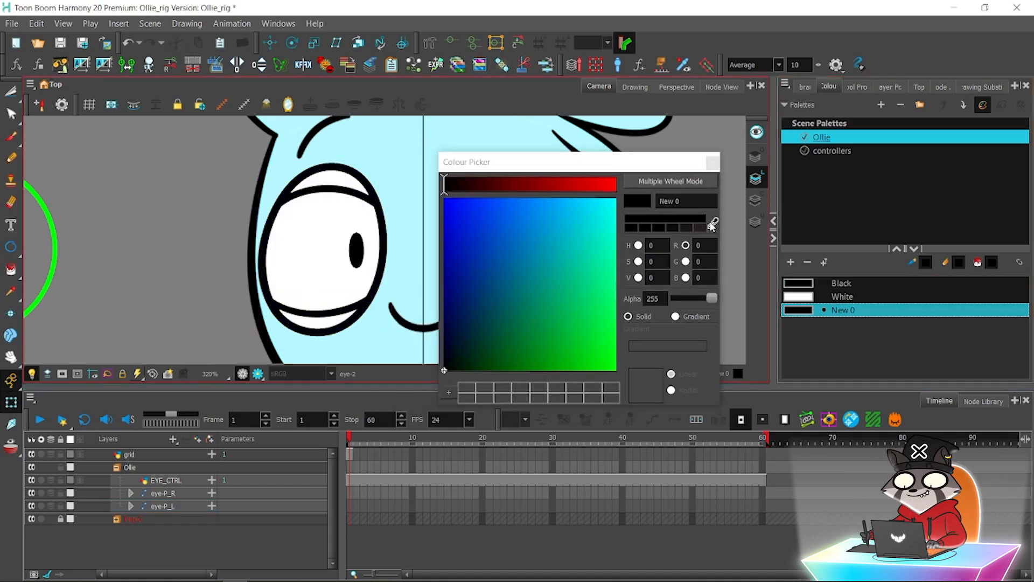
click(415, 204)
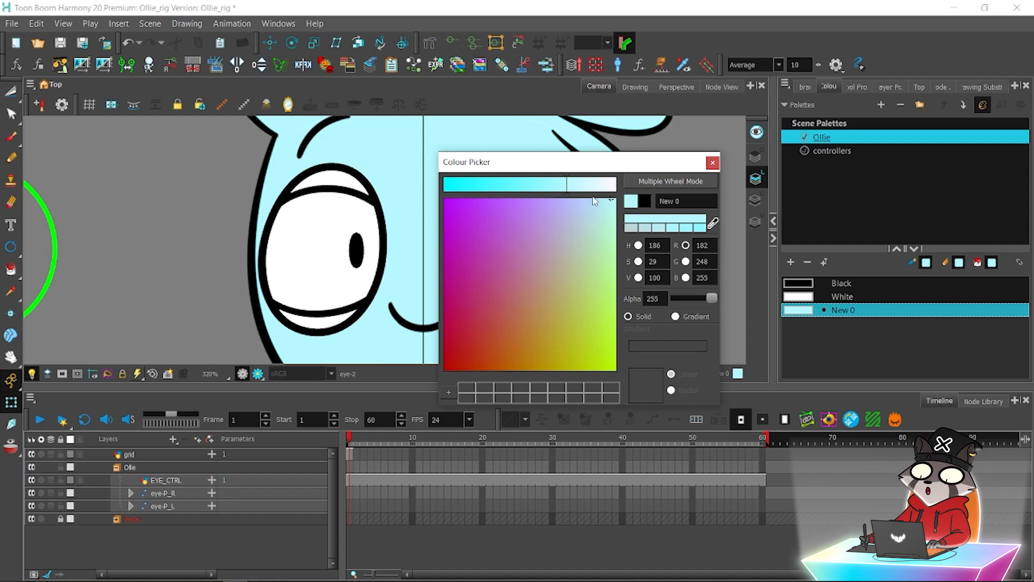
Rename the new light blue colour in the Ollie palette as BODY COLOR and save the scene.
click(711, 162)
click(844, 311)
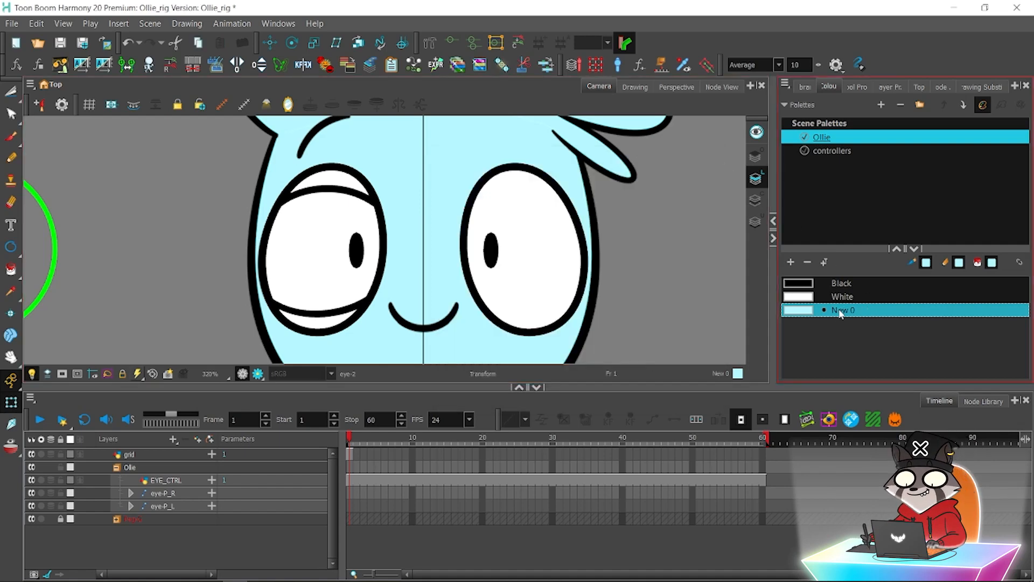
double_click(840, 312)
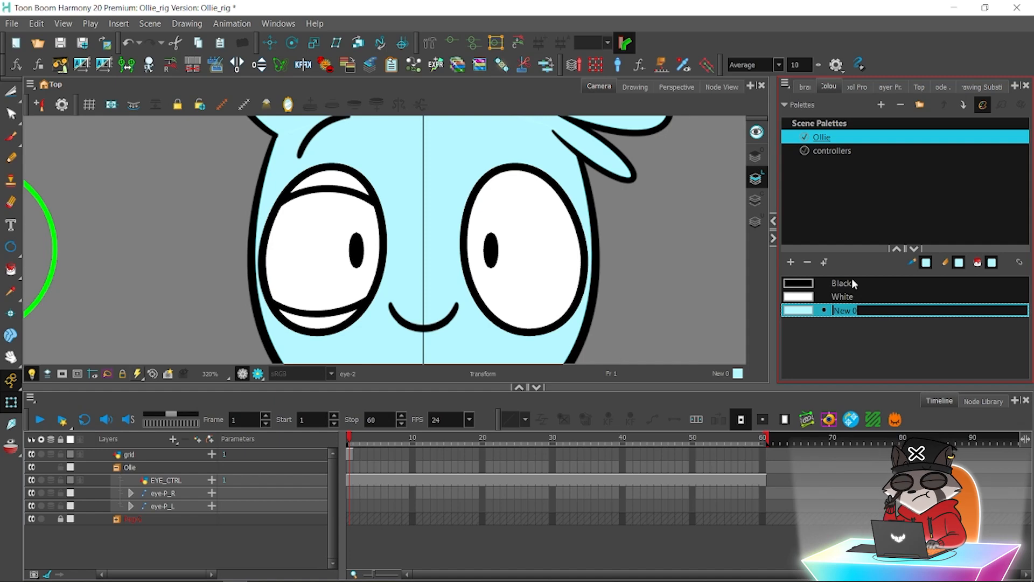
text(co)
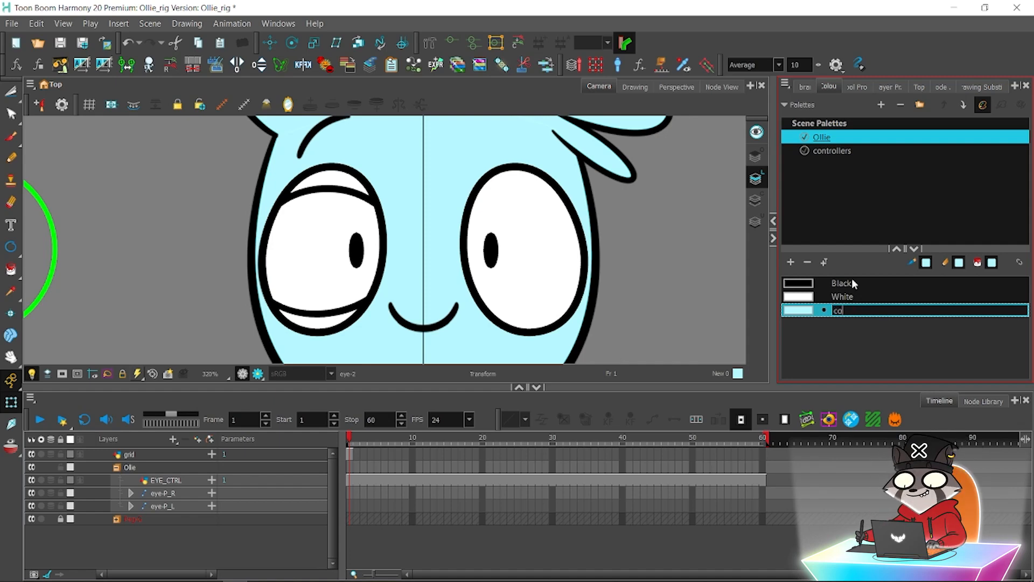
text(lo)
key(BackSpace)
key(BackSpace)
key(BackSpace)
key(BackSpace)
text(BODY C)
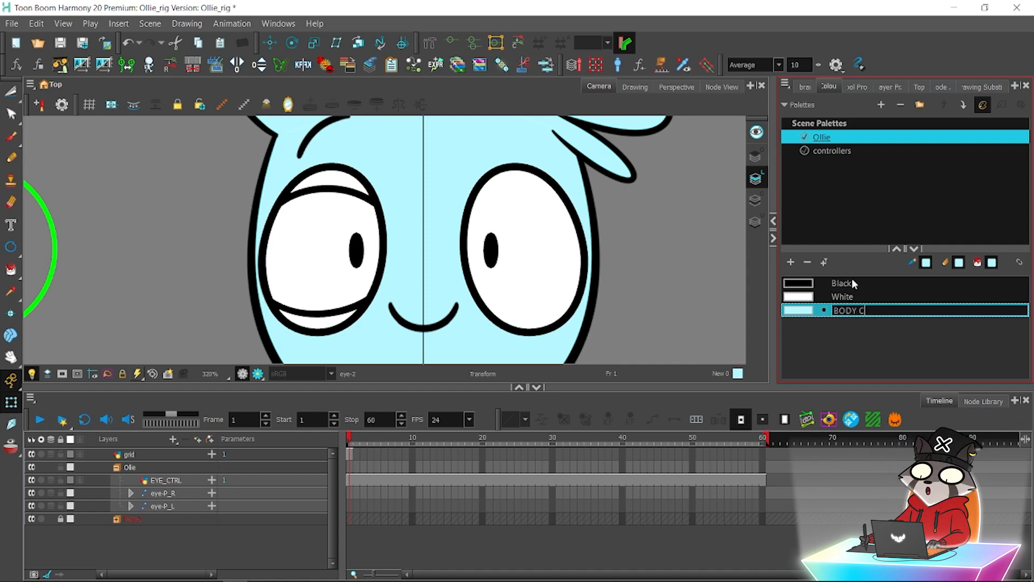
text(OLOR)
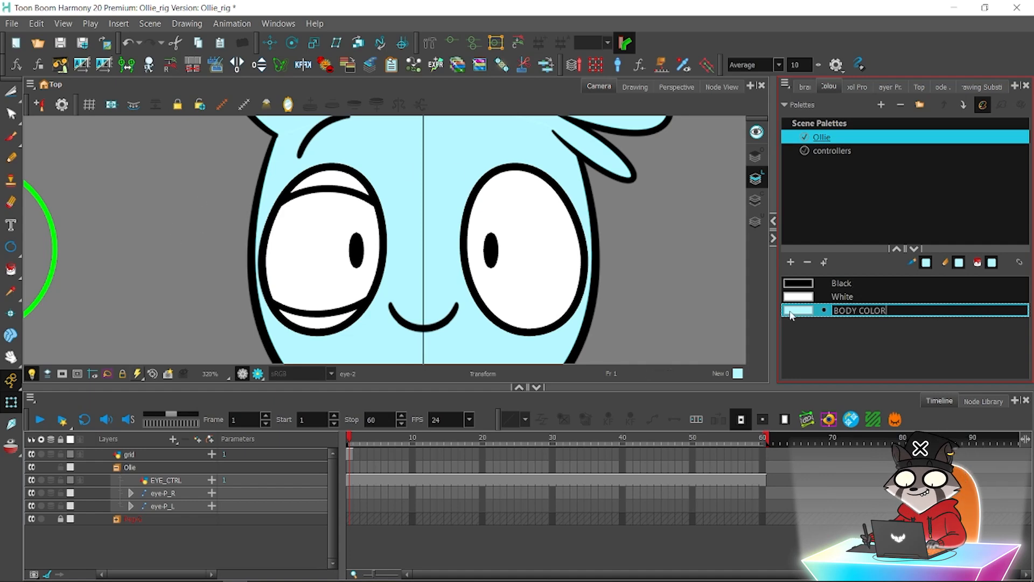
key(Return)
key(ctrl+s)
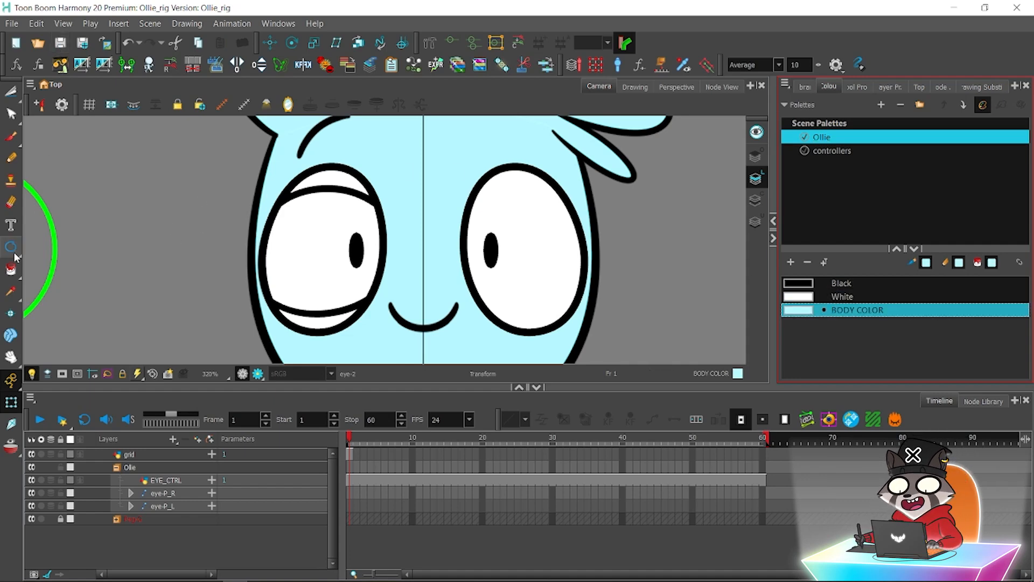
Fill the lower and upper eyelid areas of the left eye with BODY COLOR using the Paint tool.
click(11, 269)
click(327, 324)
click(322, 182)
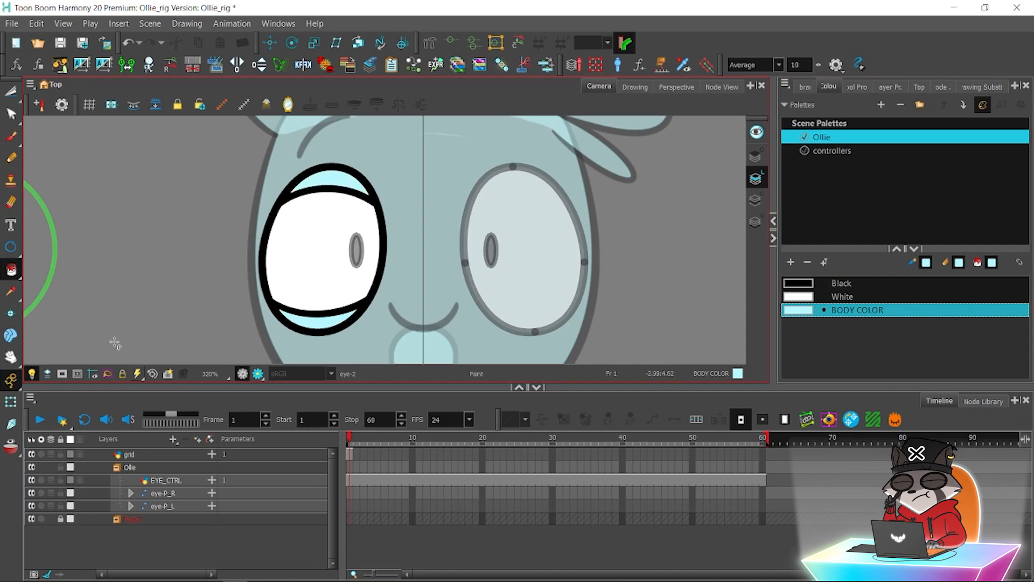
Move the round eye controller up and down to check how the pupils behave against the painted eyelids.
click(10, 401)
key(1)
click(160, 259)
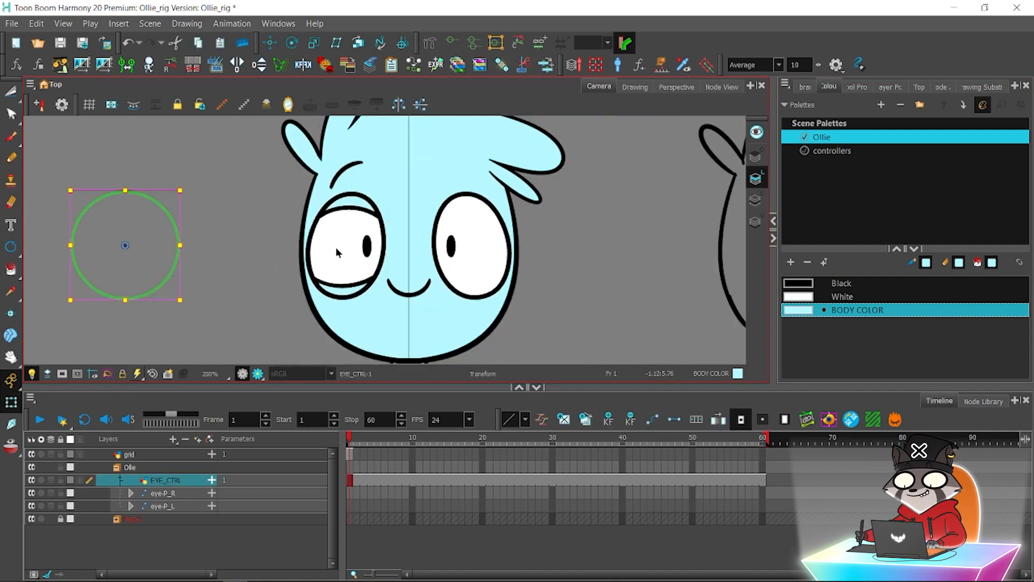
click(335, 247)
click(756, 200)
click(251, 266)
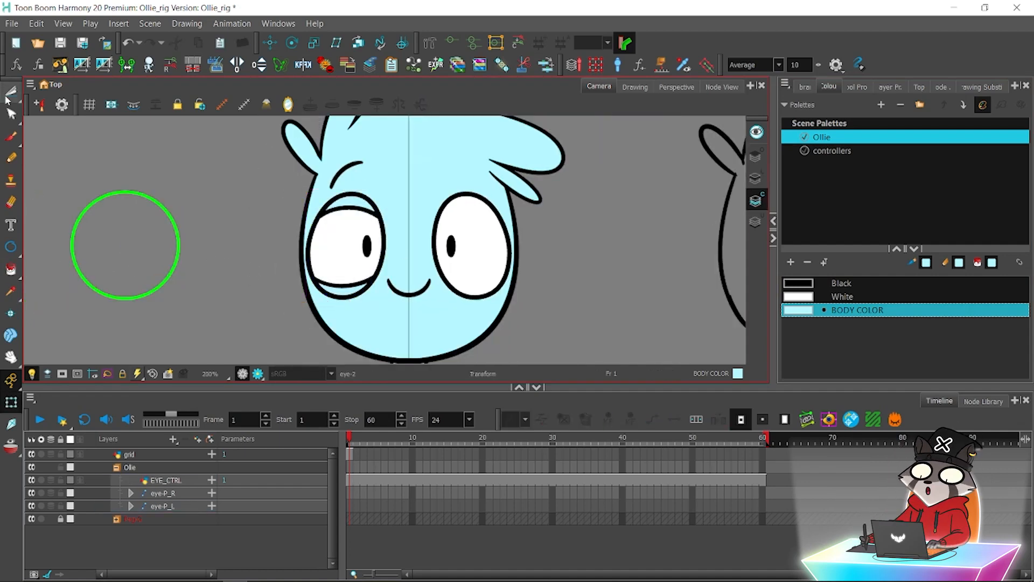
click(10, 93)
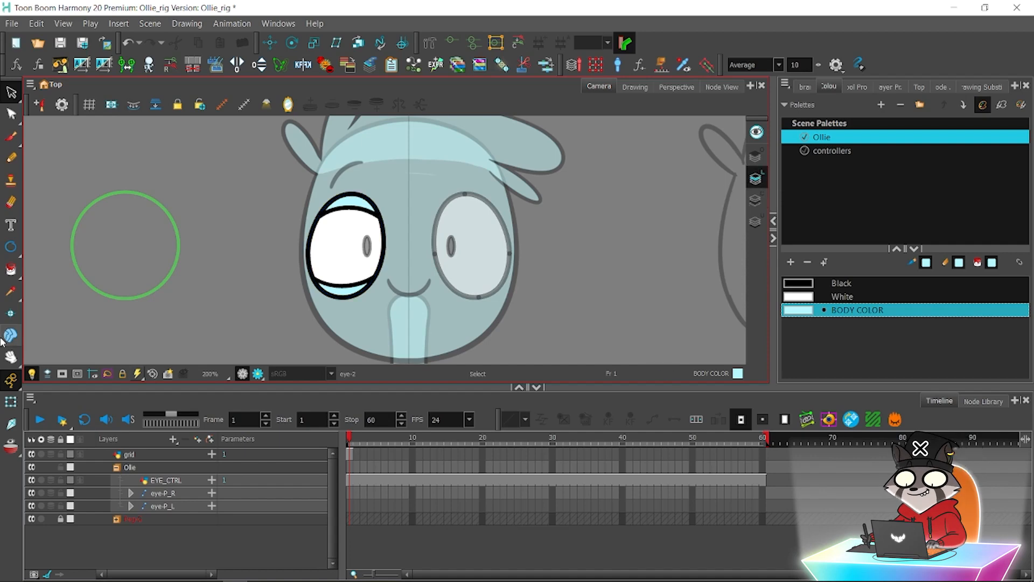
click(10, 401)
click(139, 240)
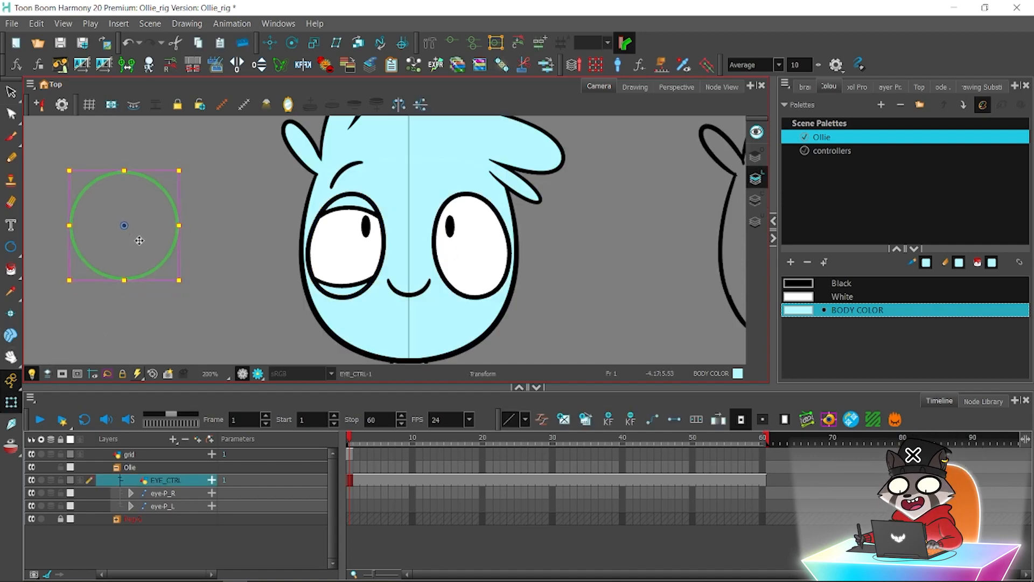
drag(139, 240, 116, 306)
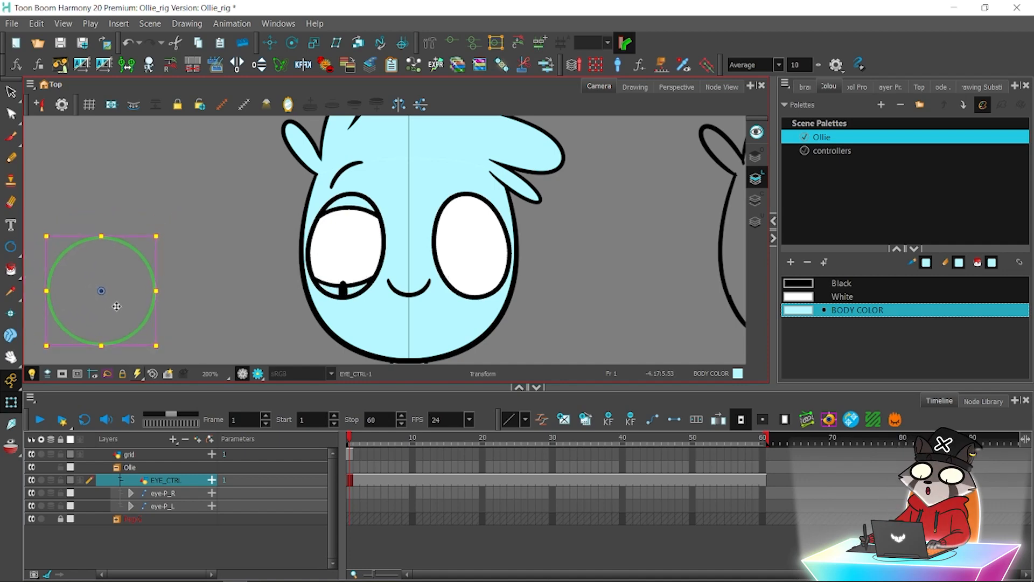
Reorder the connections into both eye composites so each eye's line art is in front of its pupil.
click(722, 86)
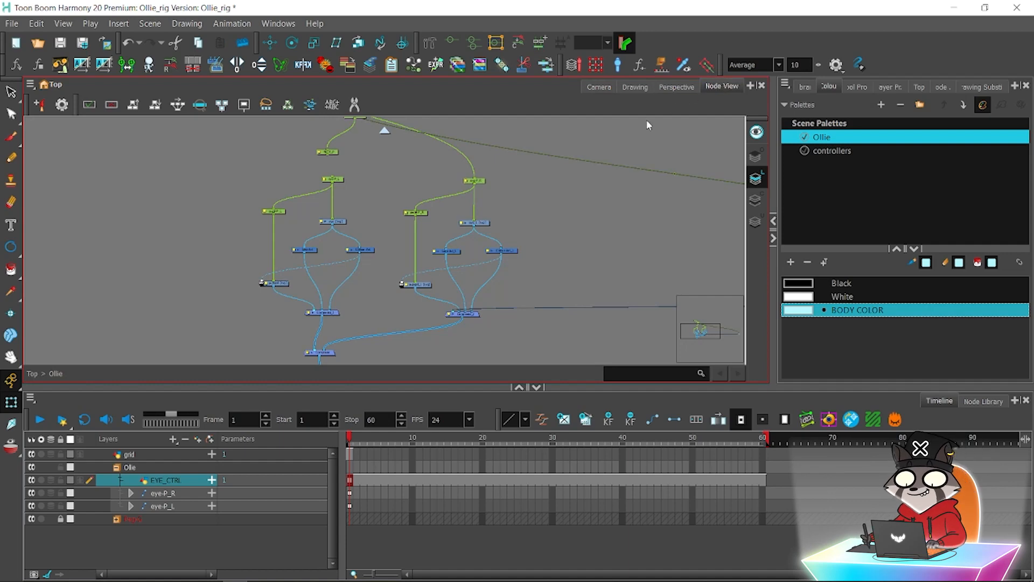
scroll(365, 312, up, 3)
click(269, 211)
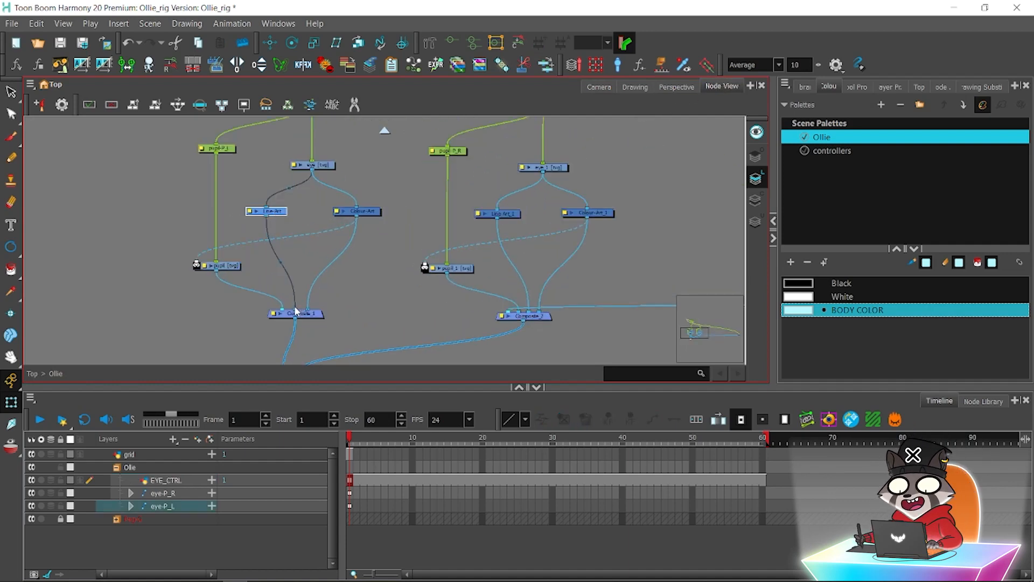
drag(295, 311, 277, 315)
drag(529, 314, 520, 317)
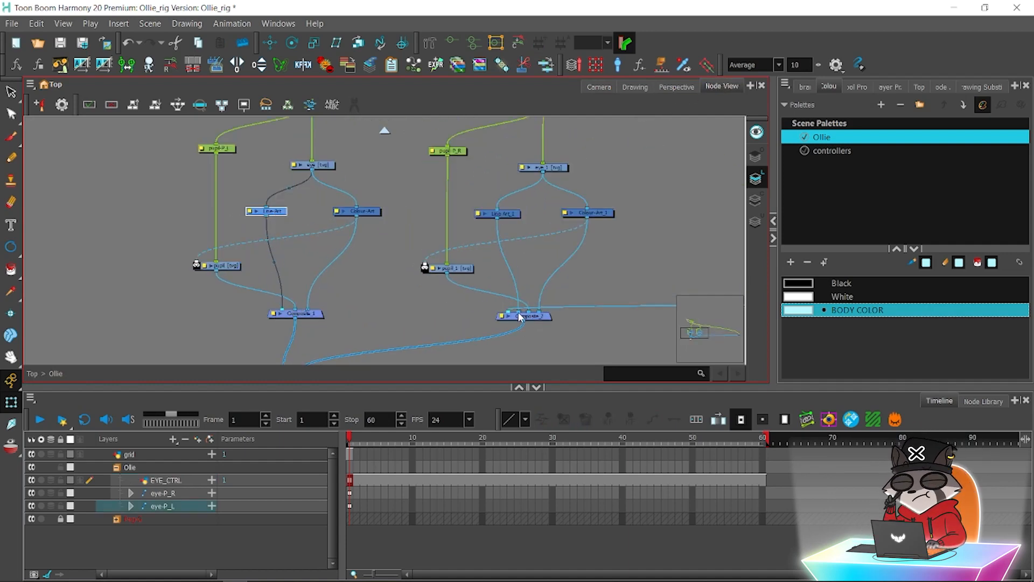
Move the eye controller to check the pupils against the eyelid lines, undo the move and select the left eye.
scroll(381, 220, down, 5)
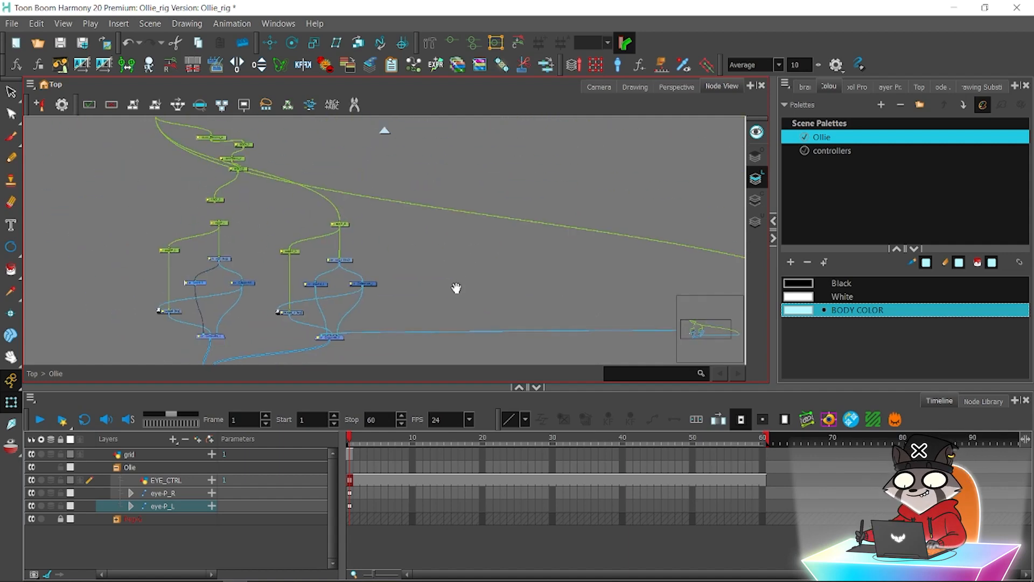
click(586, 86)
drag(72, 298, 82, 256)
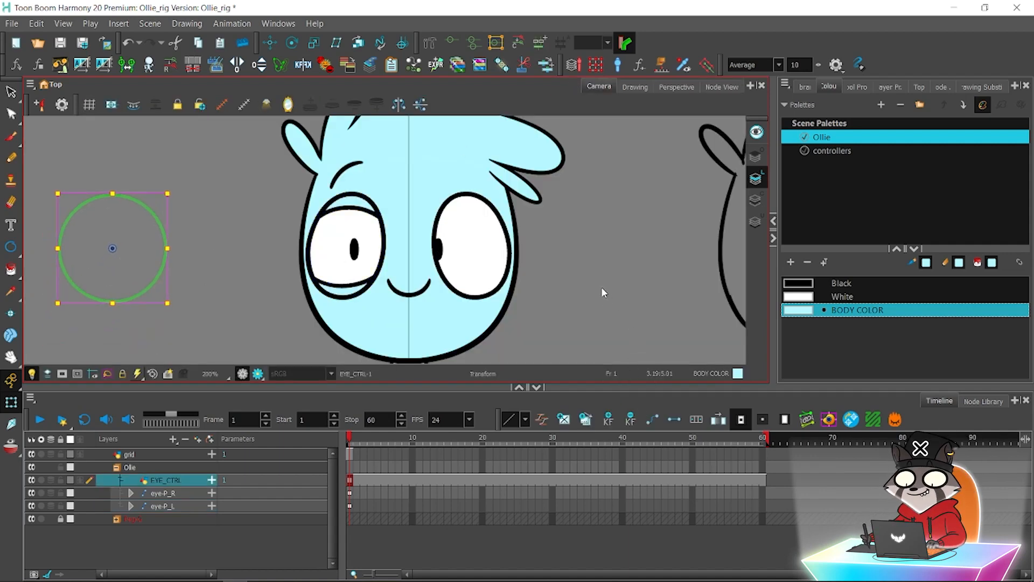
key(ctrl+z)
click(623, 256)
key(2)
key(2)
click(320, 303)
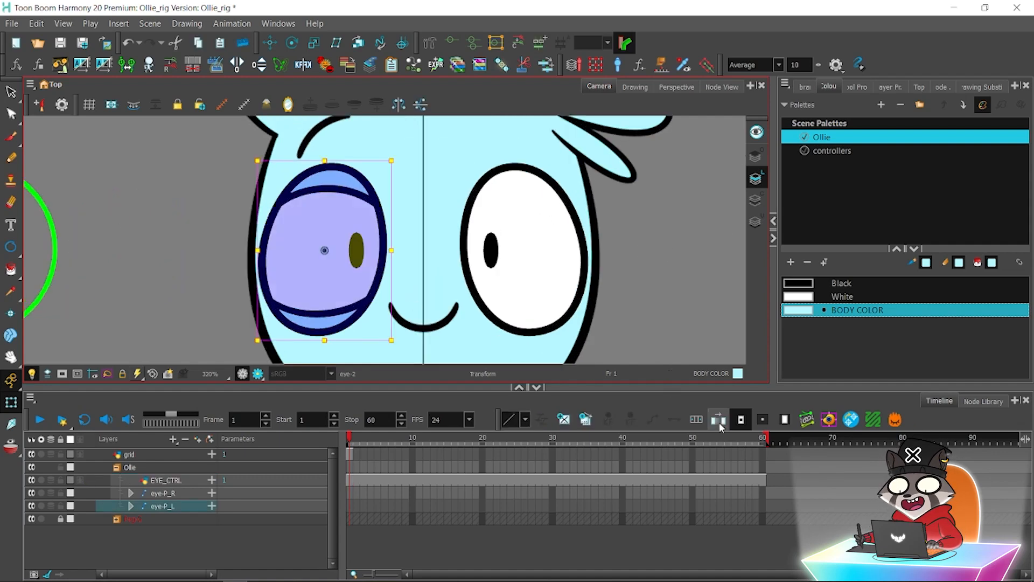
Reconnect the EYE_CTRL node from the right eye's composite to the main composite, place it beside the left eye's nodes and save.
click(720, 86)
scroll(603, 312, down, 2)
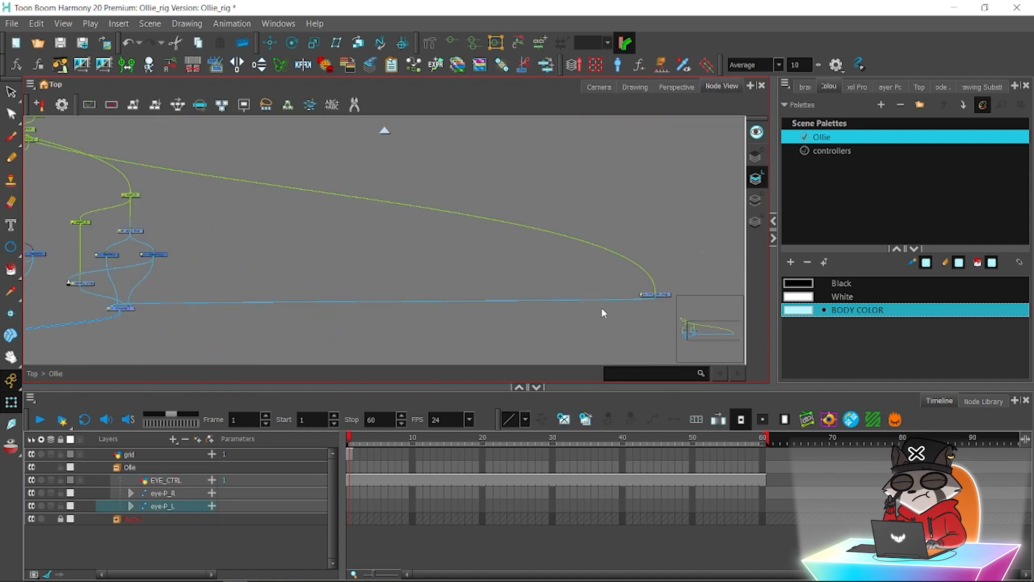
drag(661, 295, 543, 216)
key(2)
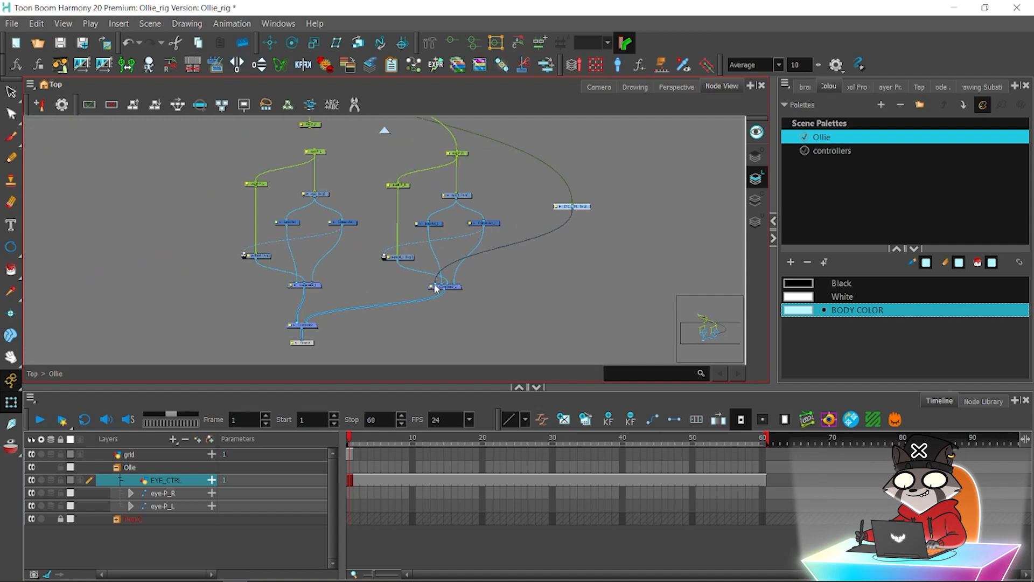
drag(435, 285, 294, 323)
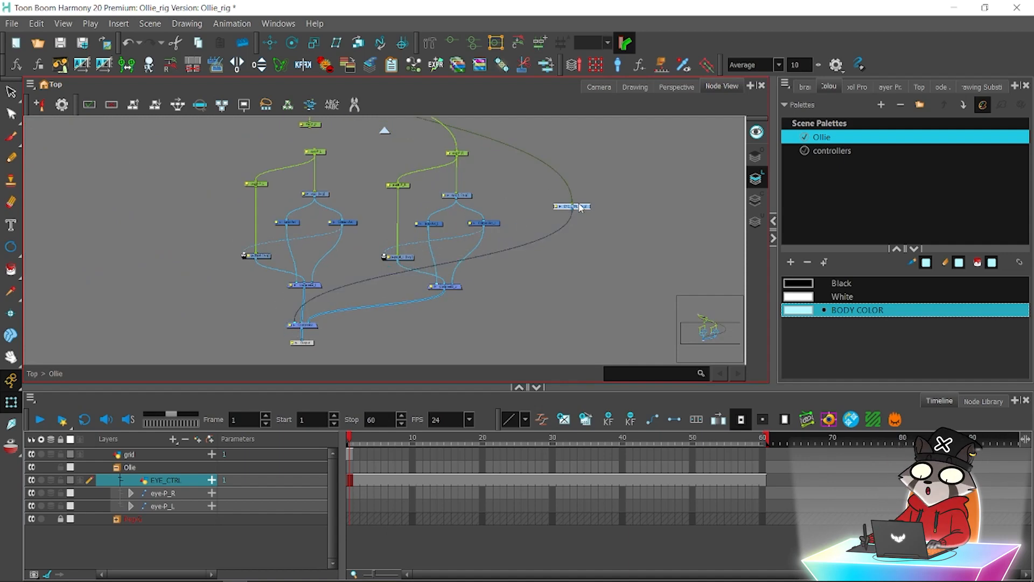
drag(581, 208, 119, 191)
click(60, 43)
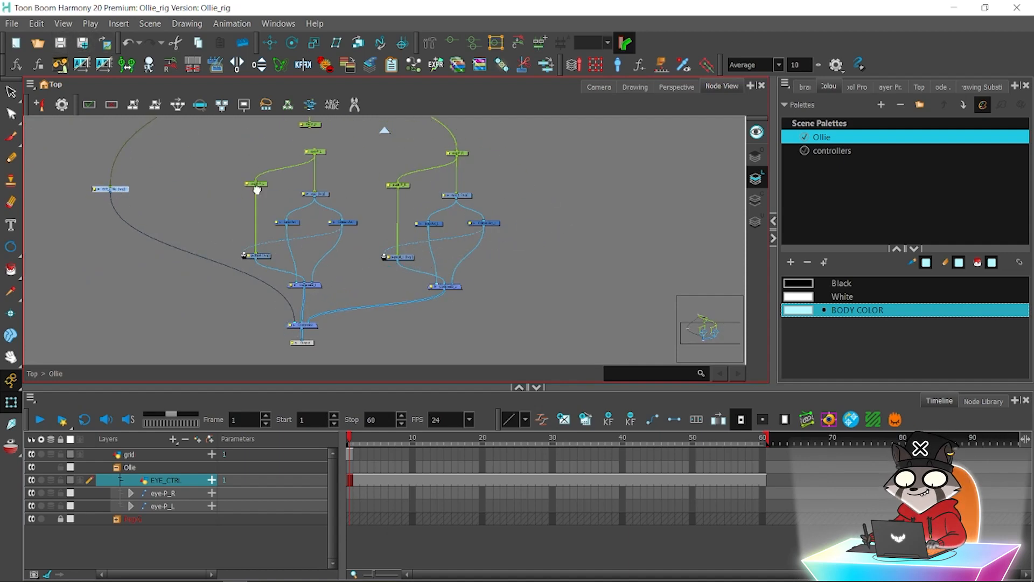
Parent the EYE_CTRL node to the OLLIE_MASTER_P peg and save the scene.
scroll(319, 205, up, 3)
drag(309, 215, 130, 341)
drag(202, 229, 215, 155)
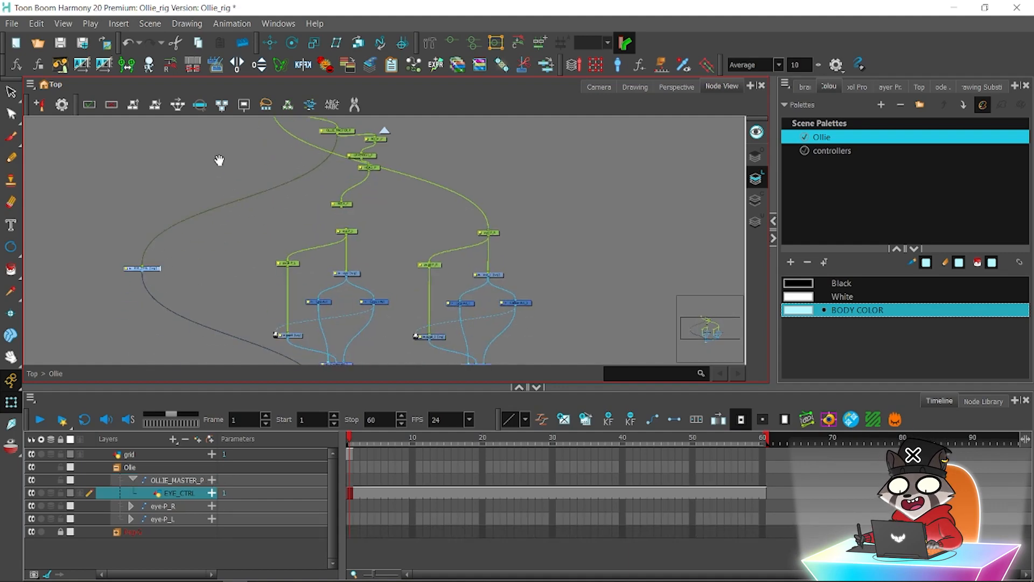
click(60, 42)
Activate the left eye drawing with the Pencil tool and switch its drawing substitution to the open eye without lids.
click(599, 87)
key(1)
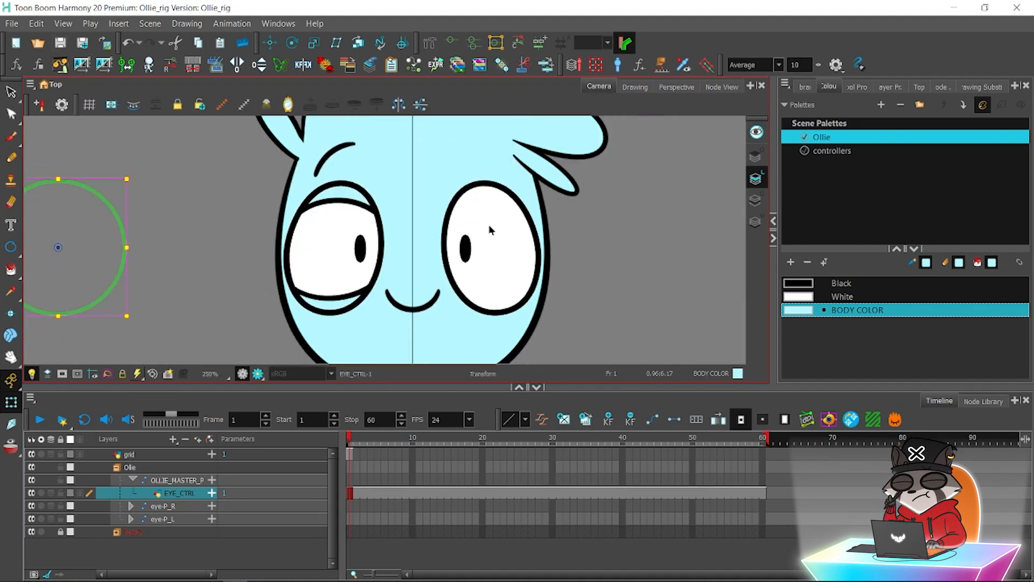
key(1)
key(2)
click(267, 319)
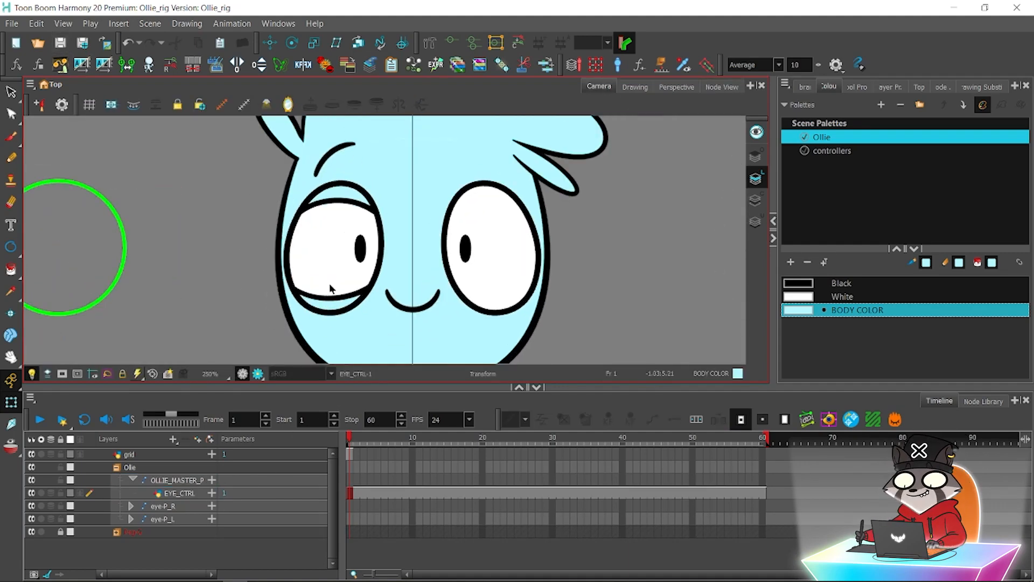
click(330, 285)
click(11, 158)
key(2)
key(2)
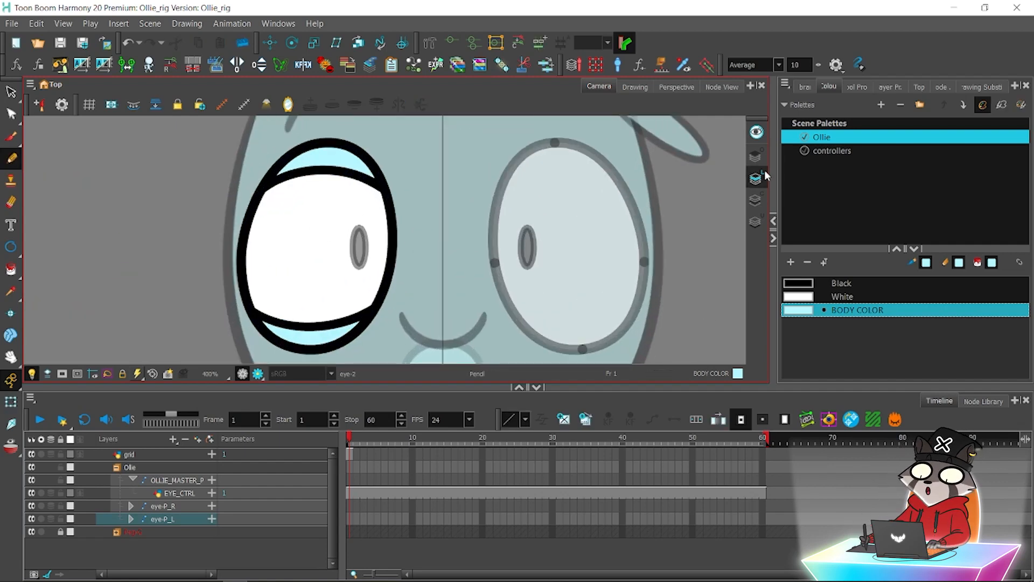
click(855, 88)
click(806, 87)
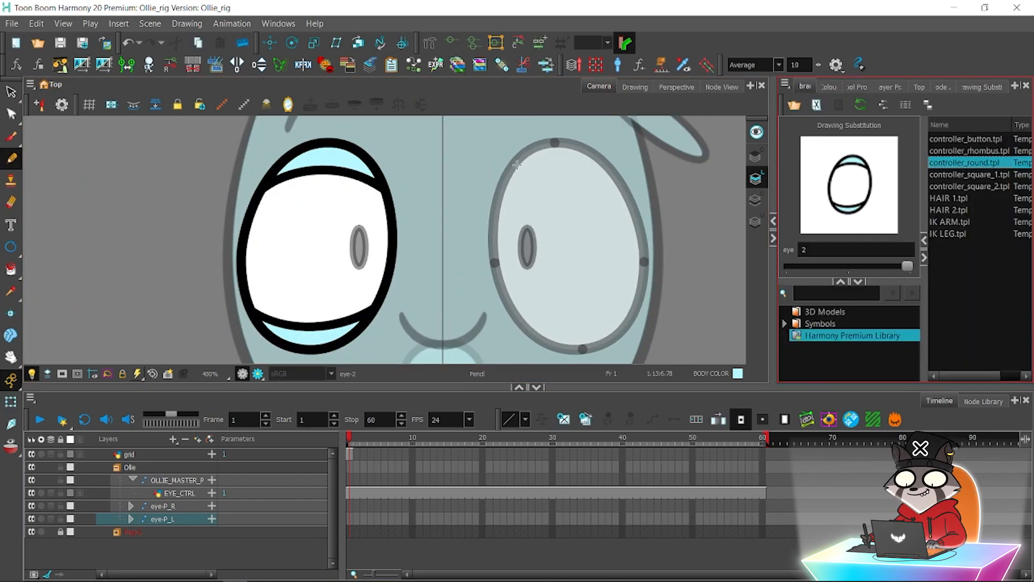
click(848, 267)
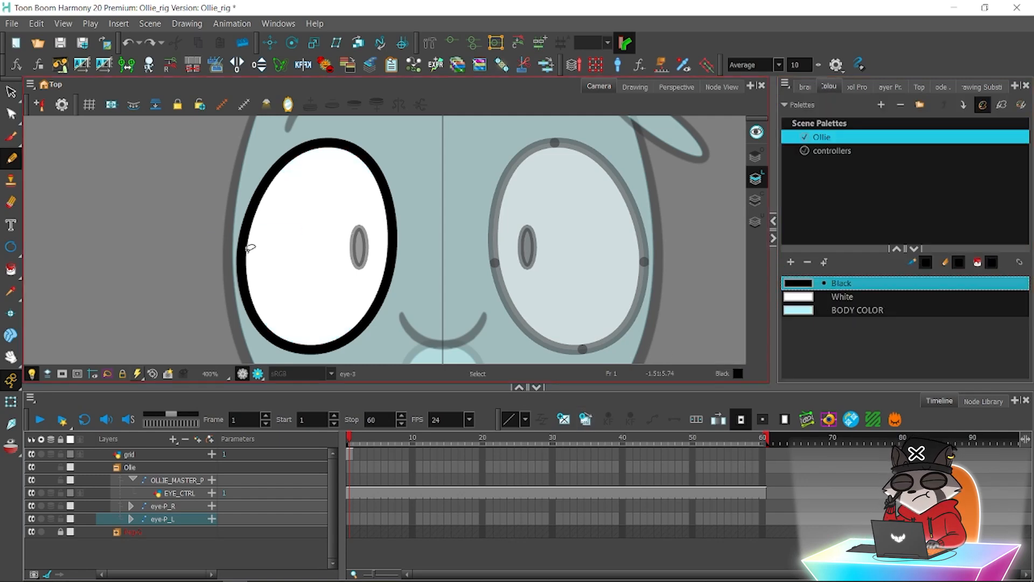
Draw black eyelid lines across the open left eye in further drawing substitutions, including eye-5 and eye-7.
scroll(427, 261, up, 5)
scroll(353, 264, down, 2)
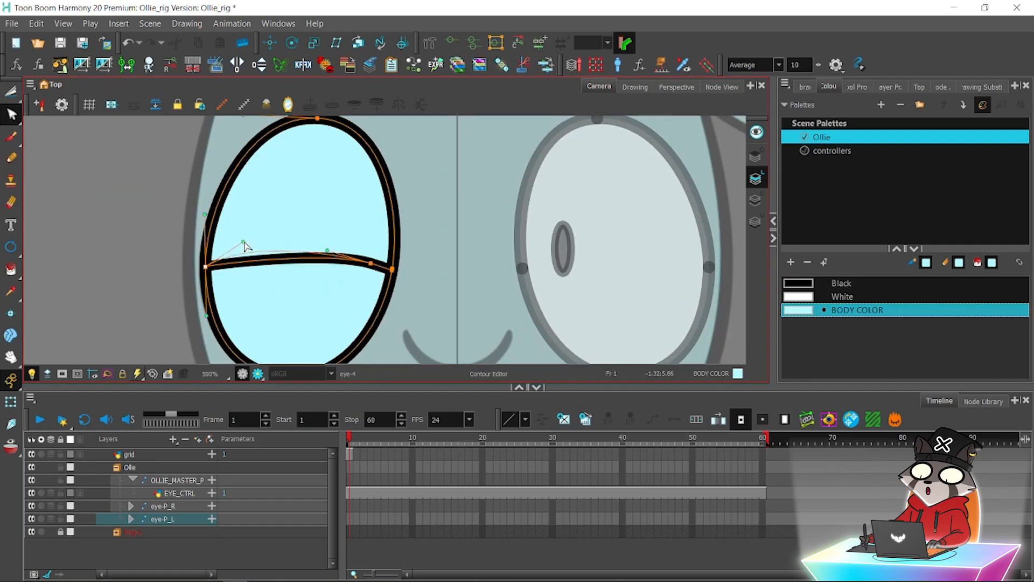
scroll(337, 210, down, 3)
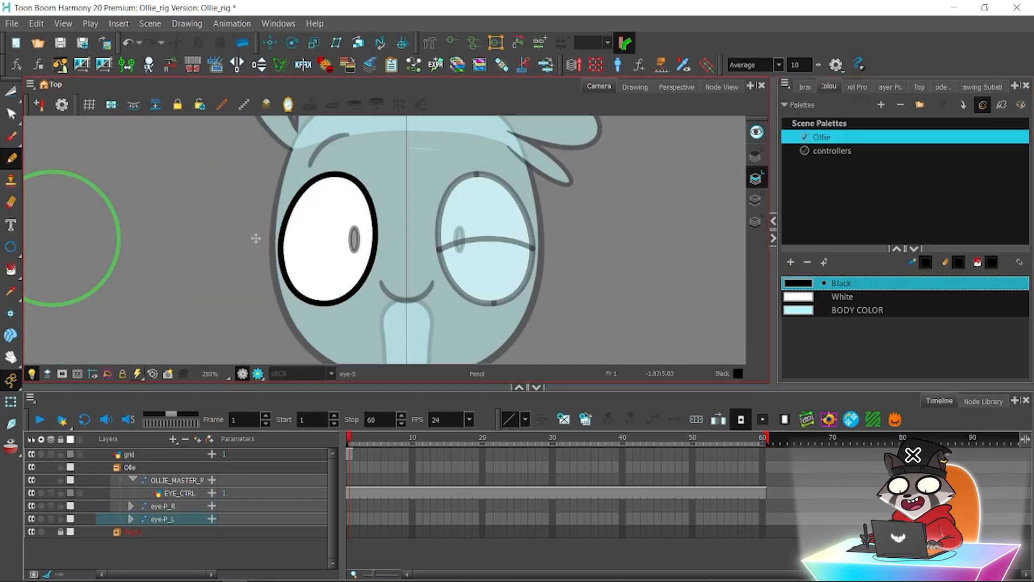
drag(256, 238, 392, 237)
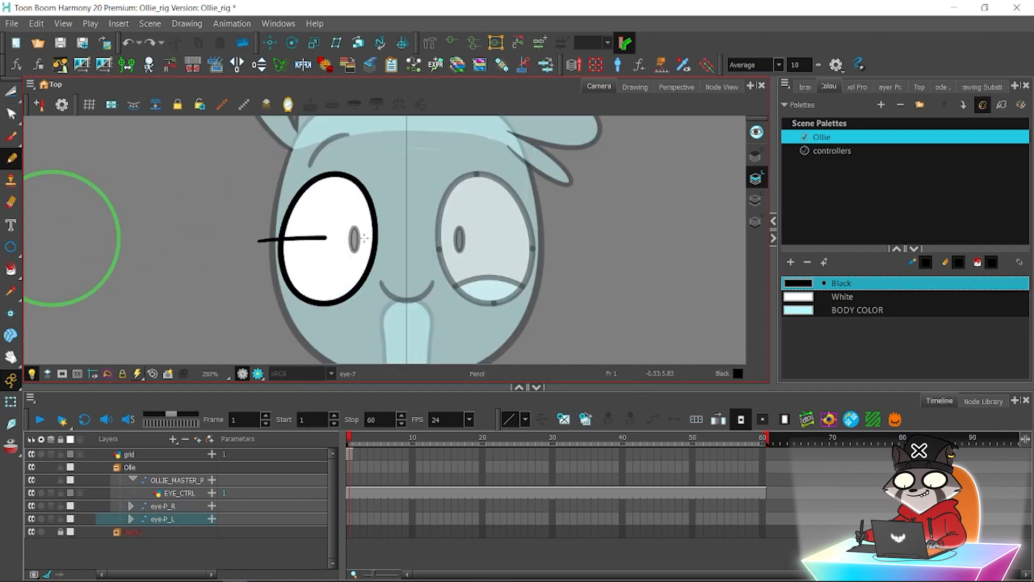
drag(311, 236, 445, 230)
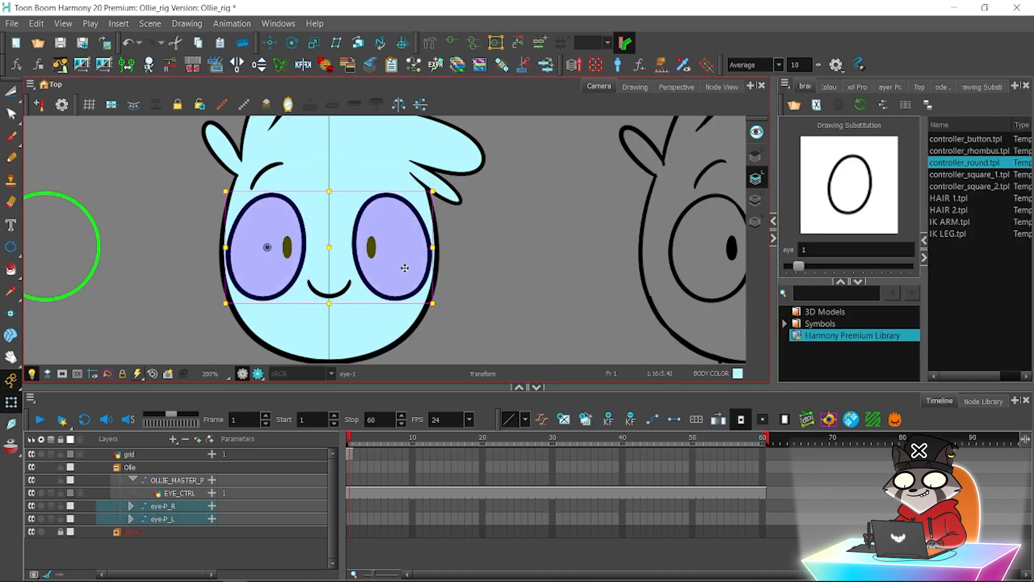
Cycle the left eye's drawing substitutions forward to 12 and back to 4 to review the eyelid shapes.
key(])
key(])
key(])
key(])
key(])
key(])
key(])
key(])
key(])
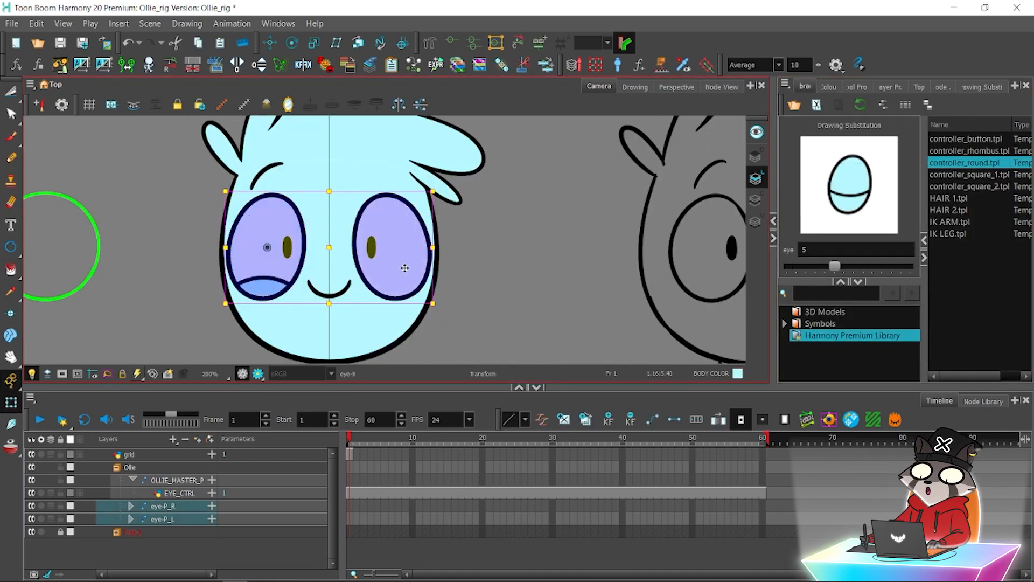
key(bracketright)
key(bracketright)
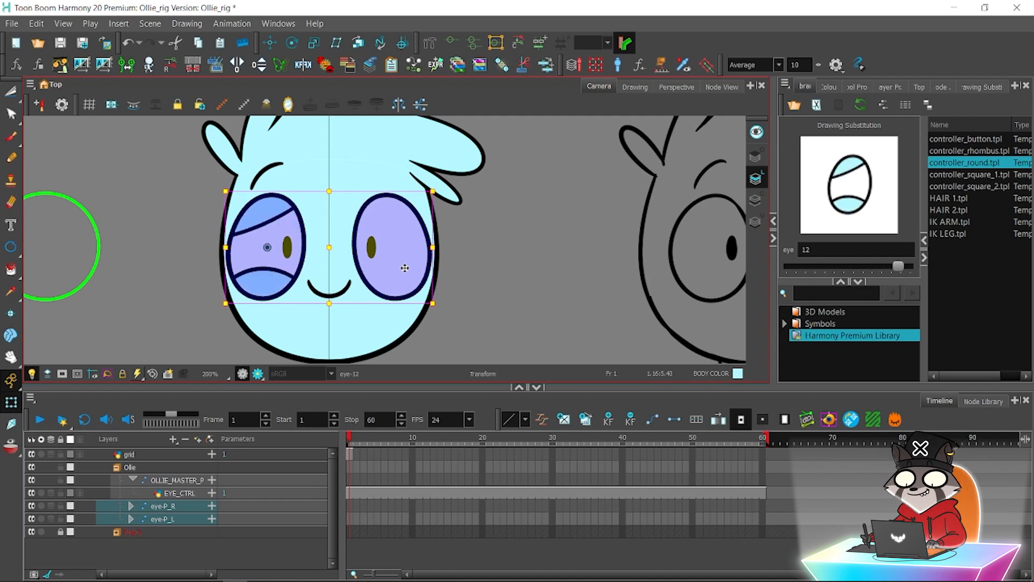
key(bracketleft)
key(bracketleft)
key(bracketleft)
key(bracketleft)
key(bracketleft)
key(bracketleft)
key(bracketleft)
key(bracketleft)
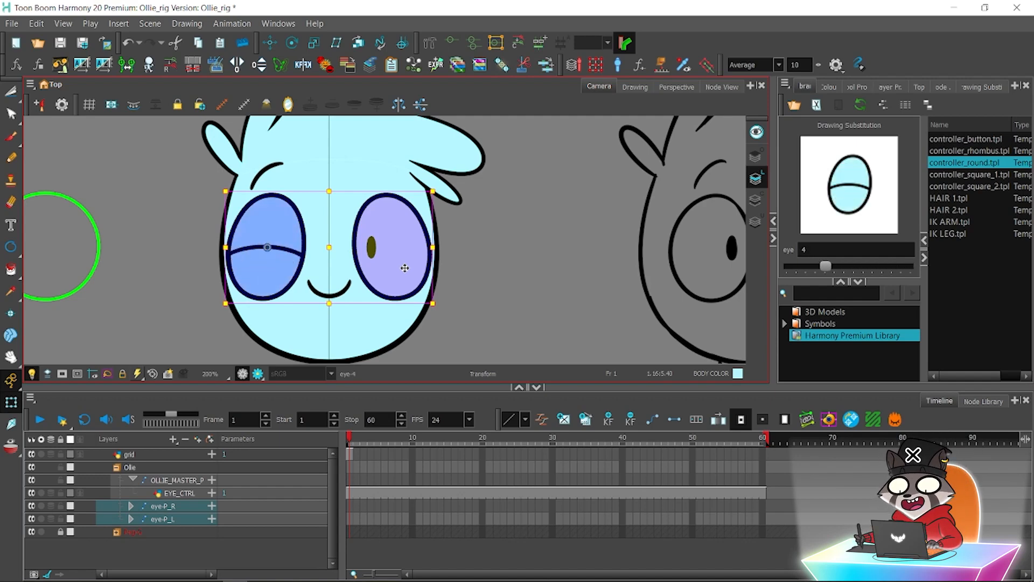
Return both eyes' drawing substitution to 1 and deselect them.
key(bracketleft)
key(bracketleft)
key(bracketleft)
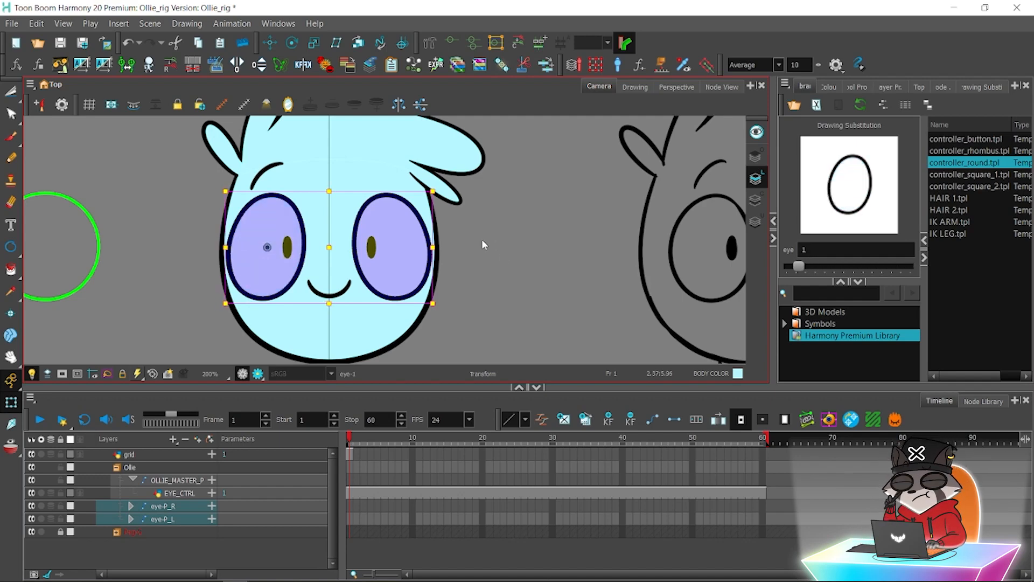
click(483, 240)
key(1)
key(1)
drag(467, 218, 491, 200)
key(2)
key(2)
Test the eye rig by moving, rotating and skewing EYE_CTRL and by shifting the eye-P_R pupil on its own.
mouse_move(115, 240)
mouse_down()
mouse_move(106, 241)
mouse_move(112, 235)
mouse_up()
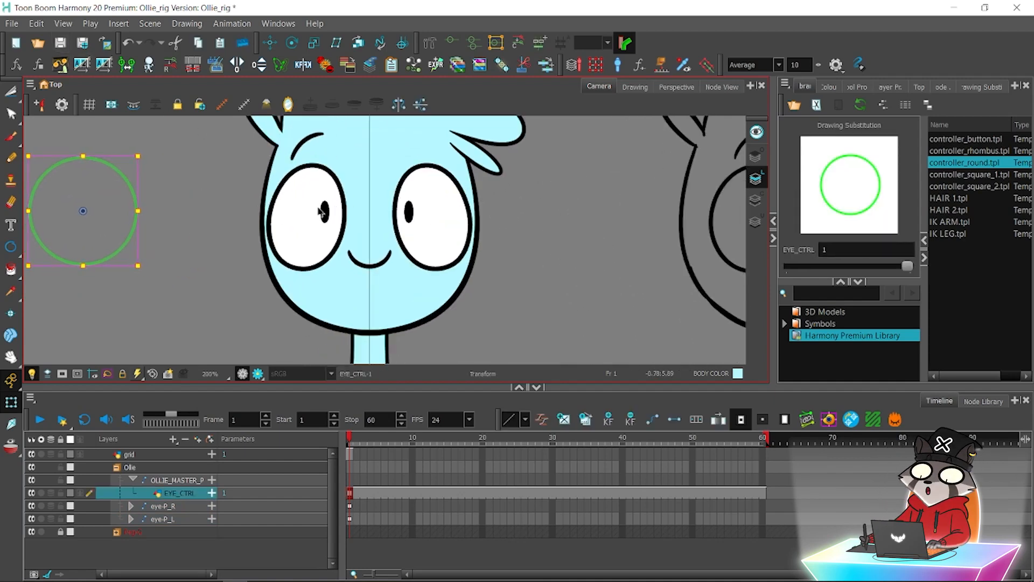
click(409, 216)
drag(412, 217, 442, 217)
drag(127, 226, 96, 224)
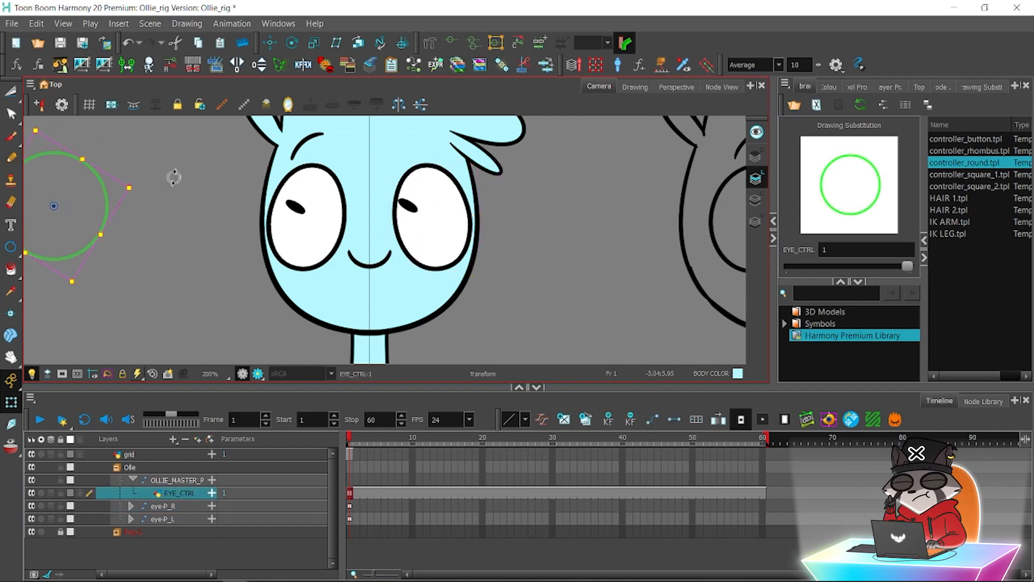
key(r)
key(ctrl+z)
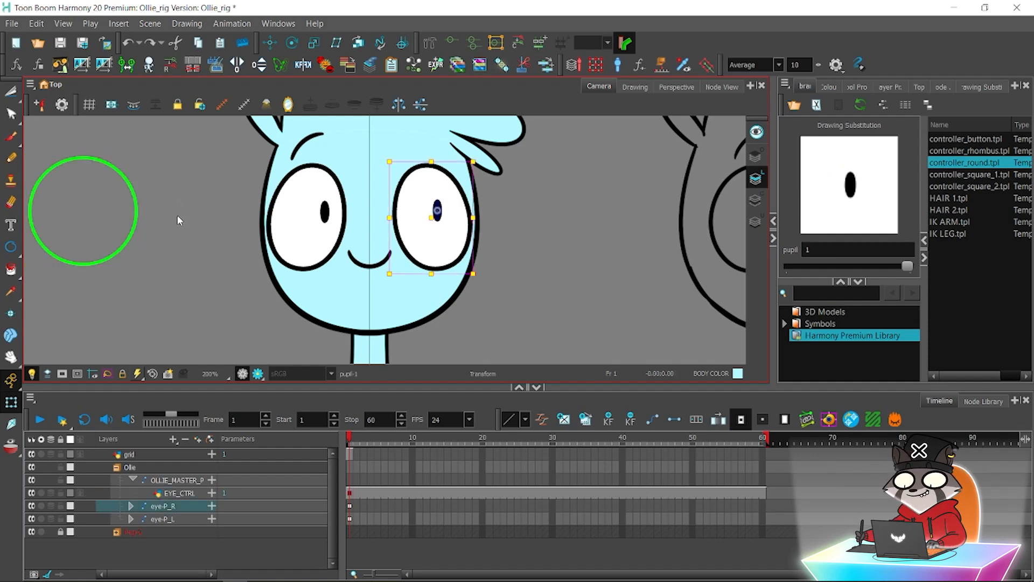
drag(101, 233, 73, 206)
drag(93, 130, 103, 134)
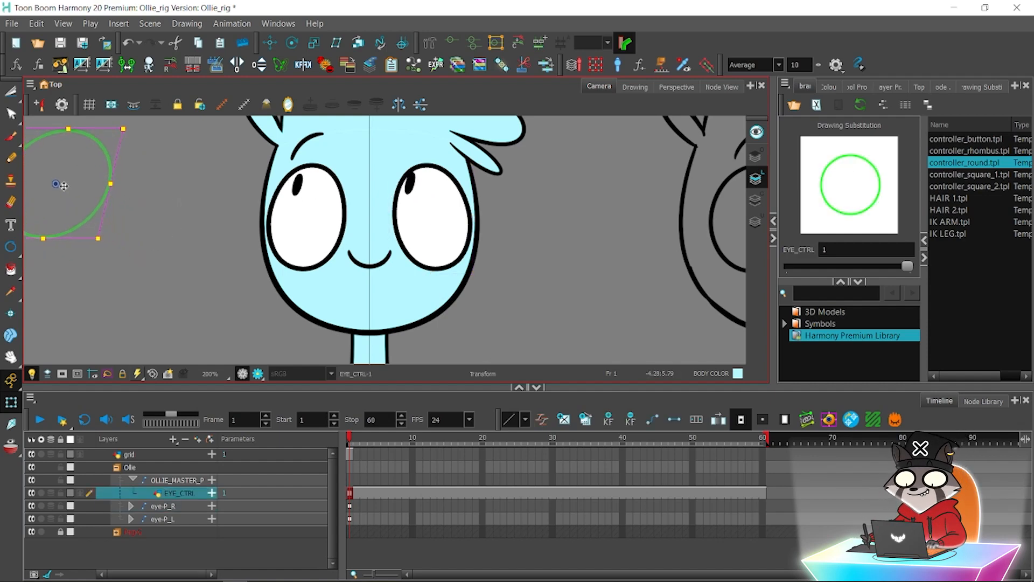
drag(63, 185, 61, 180)
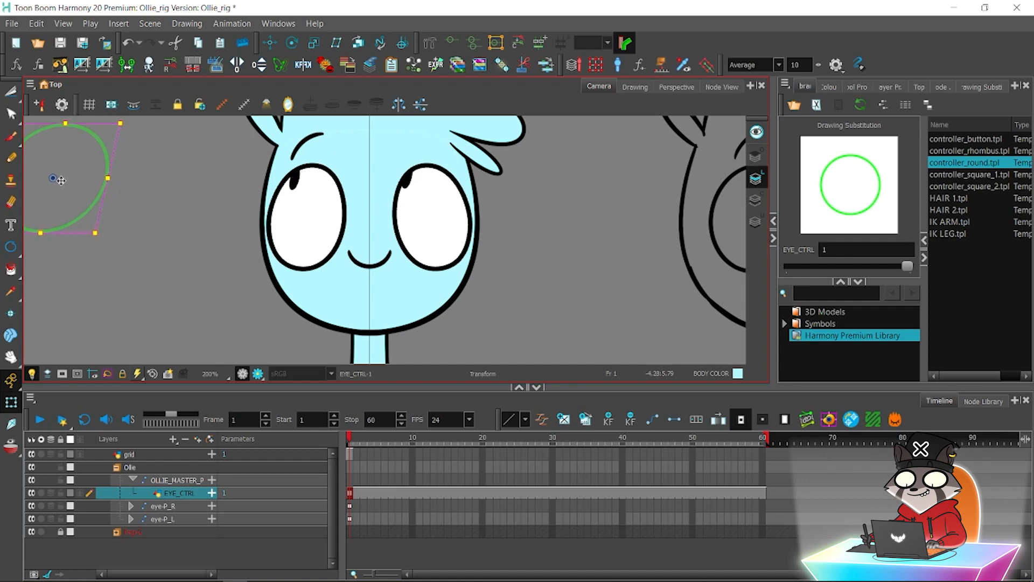
click(407, 187)
key(Escape)
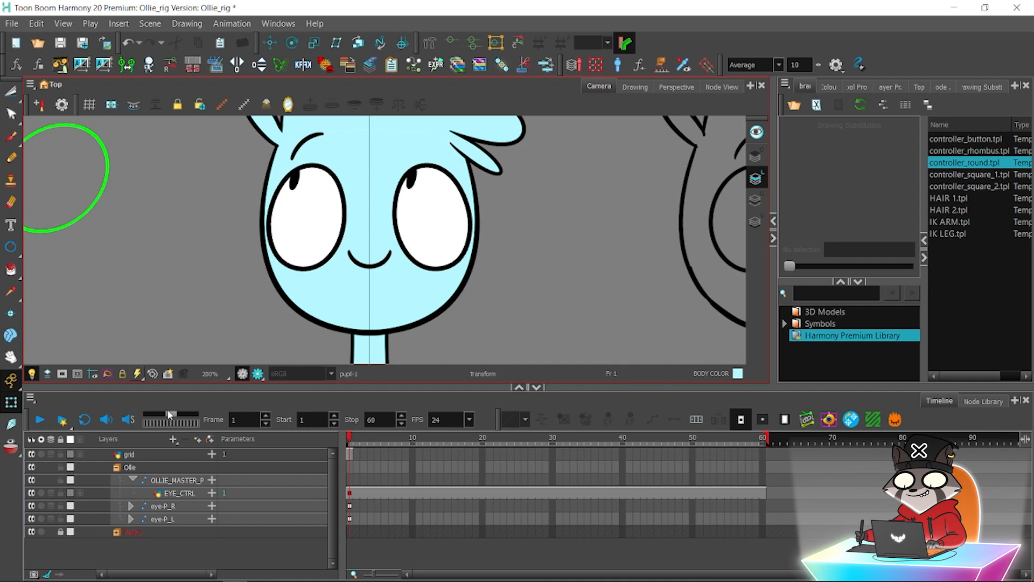
Undo all the test transformations of EYE_CTRL and the eye-P_R pupil.
key(ctrl+z)
key(ctrl+z)
key(ctrl+z)
key(ctrl+z)
key(ctrl+z)
key(ctrl+z)
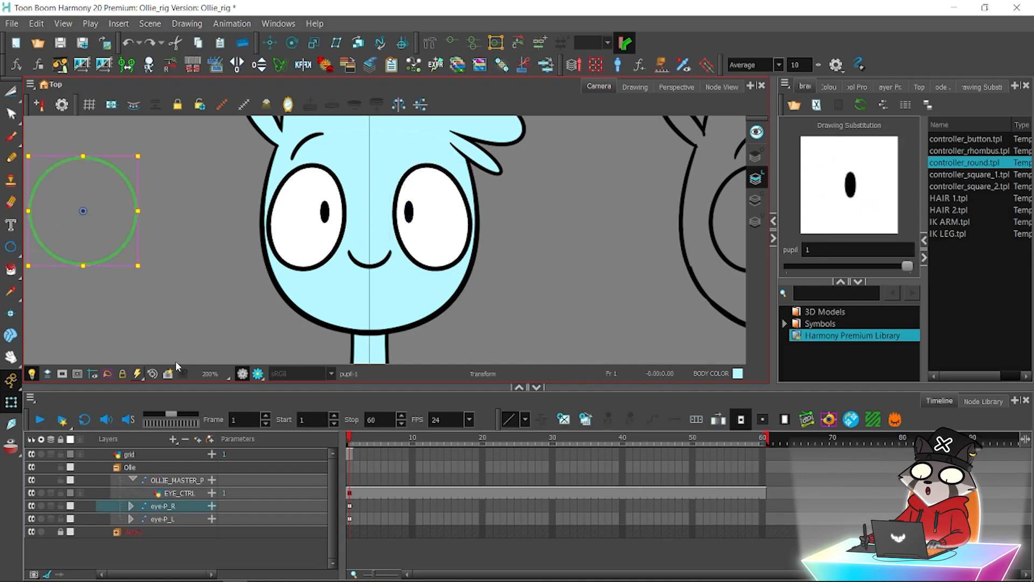
key(ctrl+z)
key(ctrl+z)
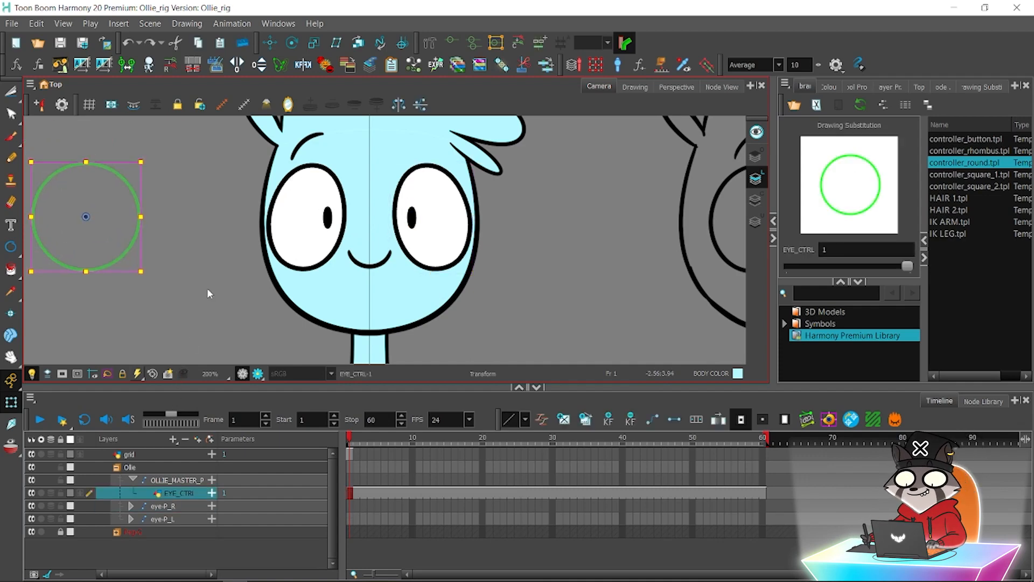
Add a vector drawing layer named brow directly above the eye-P_R peg and save the scene.
key(Escape)
drag(388, 217, 407, 277)
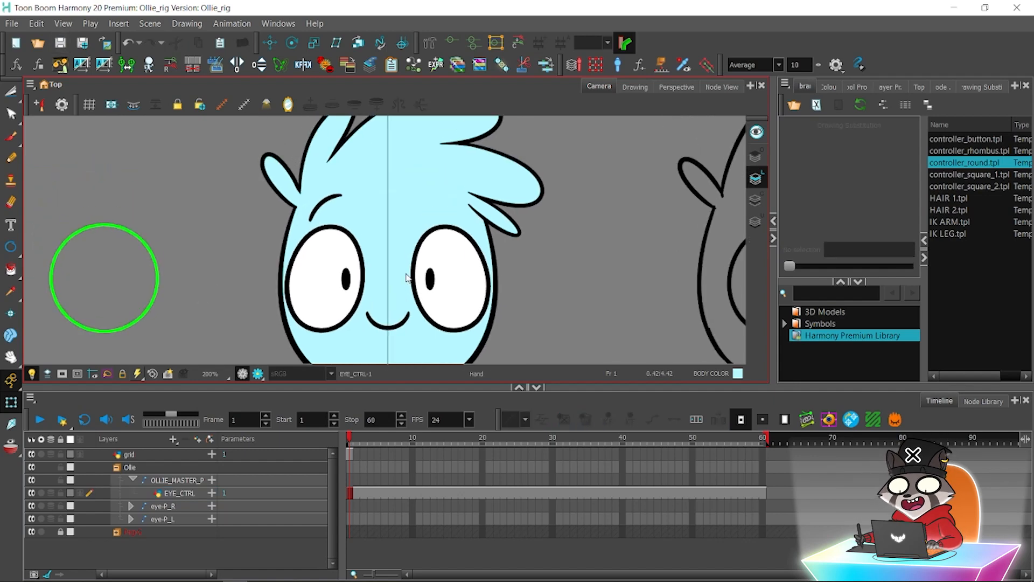
drag(392, 217, 411, 176)
scroll(377, 183, up, 3)
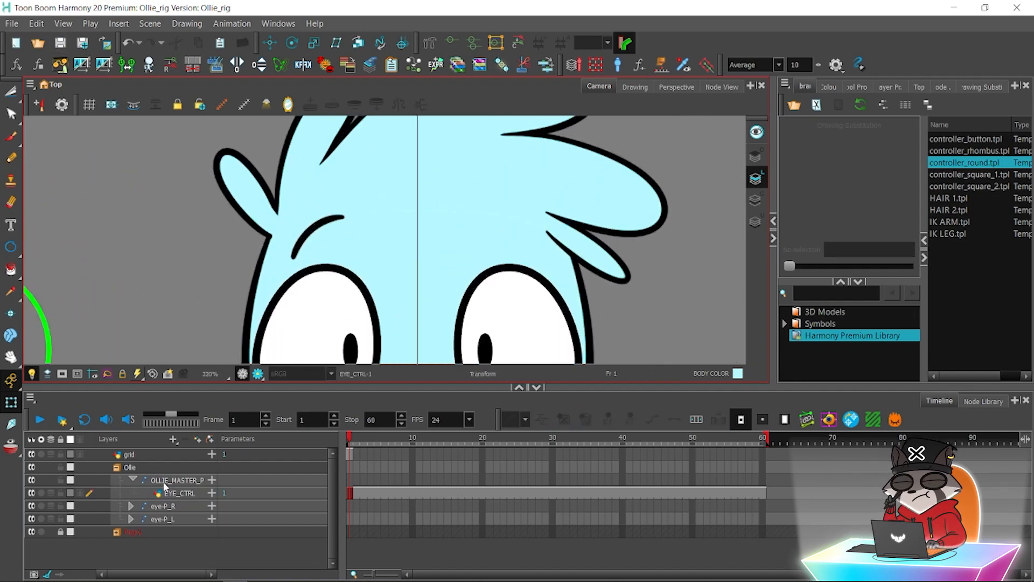
click(164, 506)
right_click(178, 478)
click(220, 455)
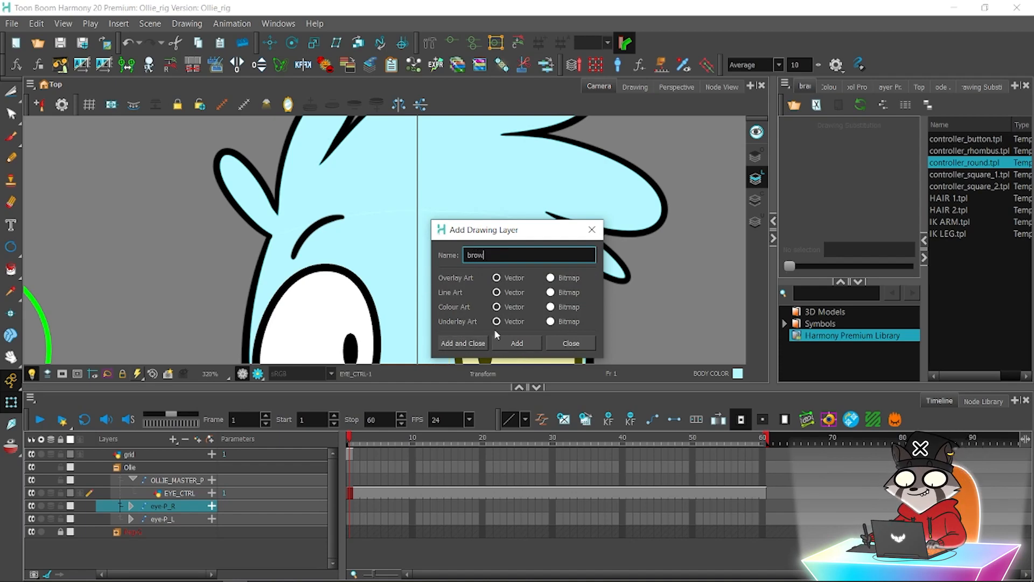
click(484, 345)
drag(274, 246, 260, 184)
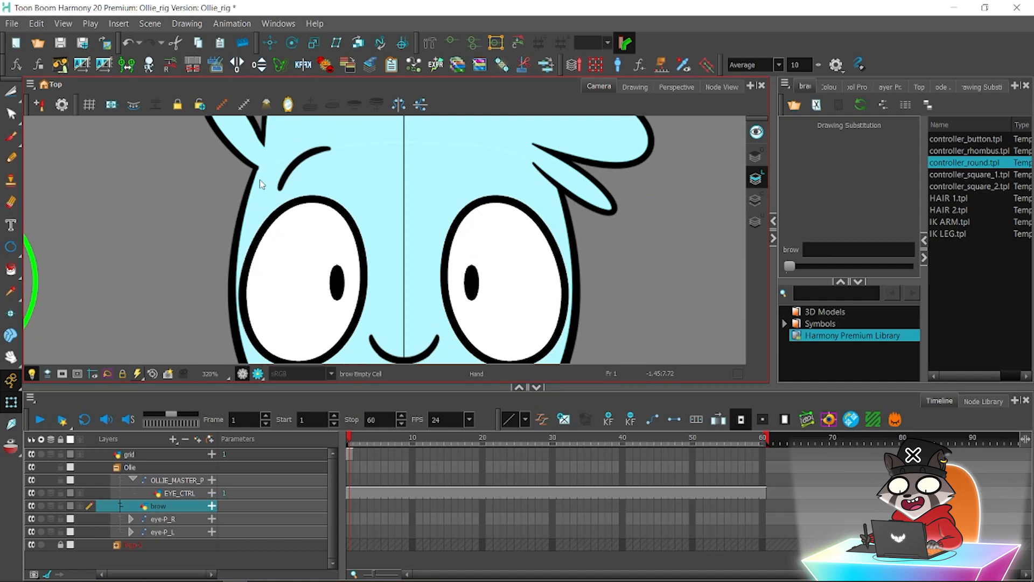
click(60, 43)
Trace the existing curved eyebrow on the brow layer with the Pencil tool in Black and check its curve with the Contour Editor.
scroll(316, 230, down, 3)
scroll(259, 162, up, 5)
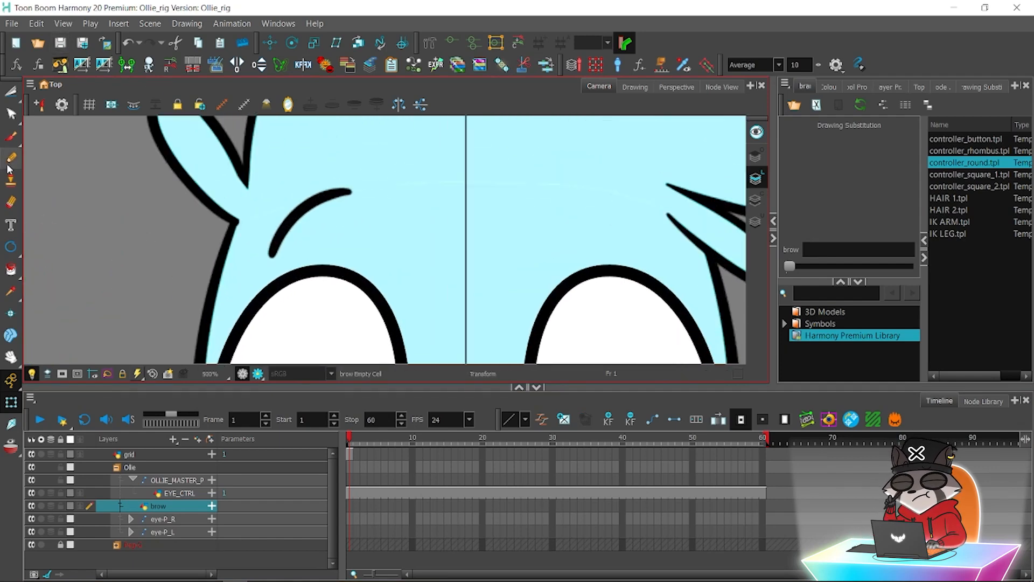
click(10, 159)
click(830, 86)
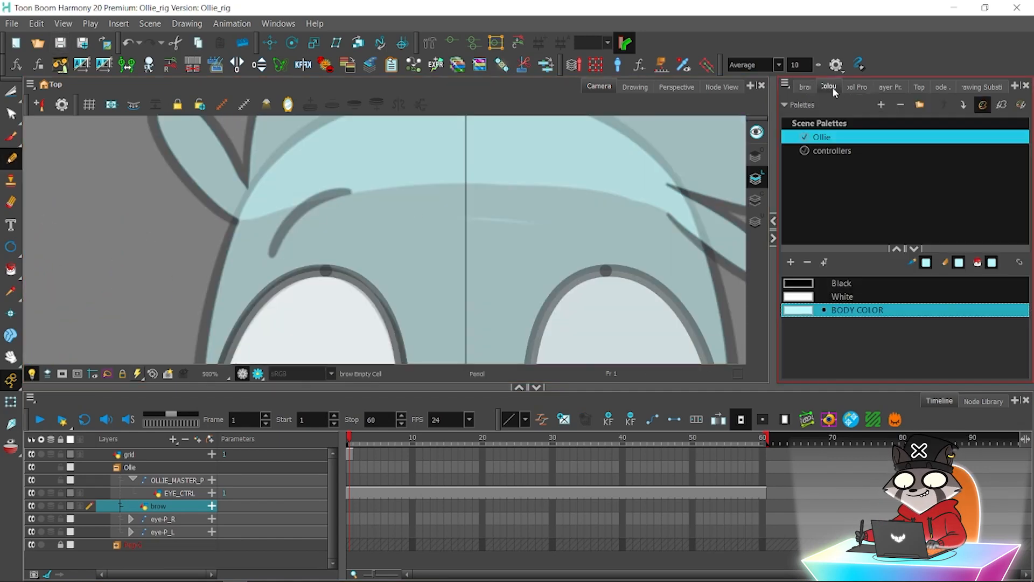
click(816, 283)
drag(354, 189, 275, 260)
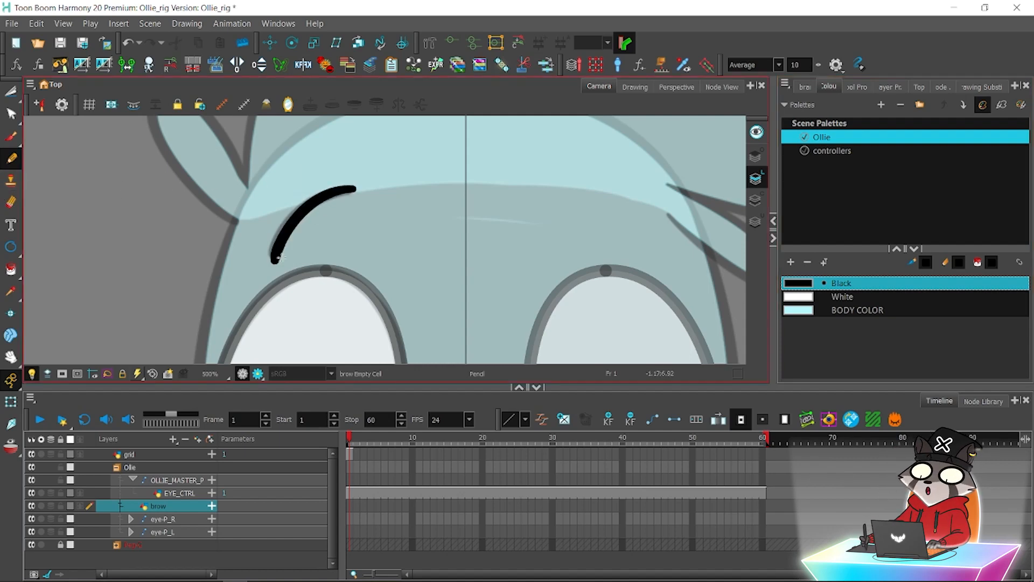
key(ctrl+z)
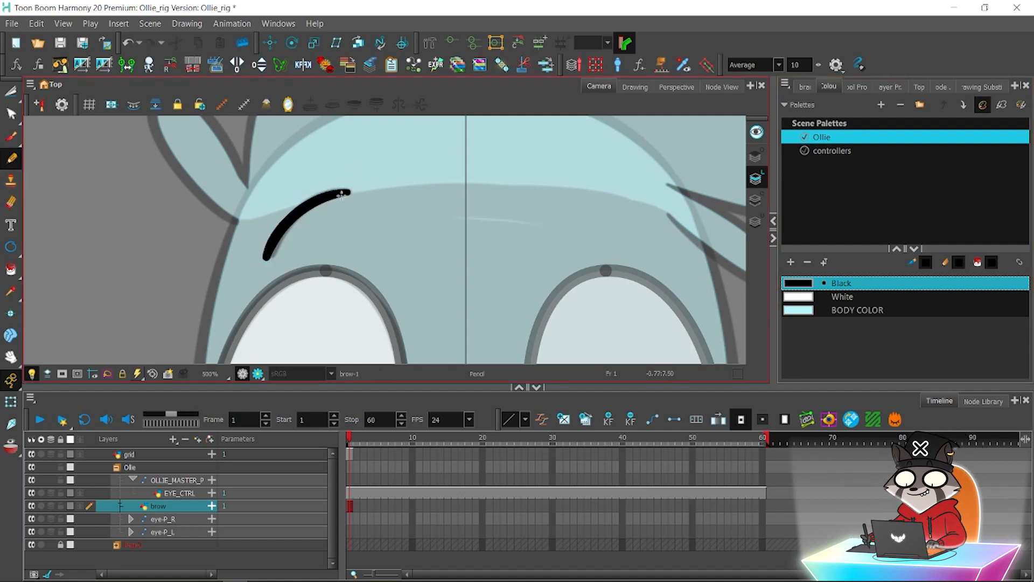
key(ctrl+z)
drag(350, 189, 270, 250)
key(ctrl+z)
drag(349, 191, 270, 259)
key(ctrl+z)
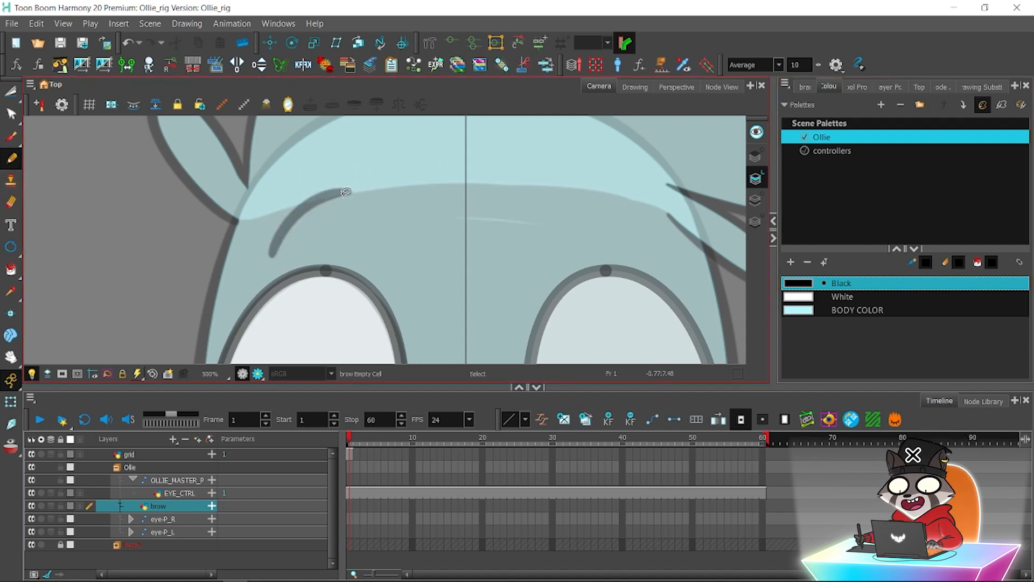
drag(352, 190, 275, 247)
key(ctrl+z)
drag(350, 191, 270, 253)
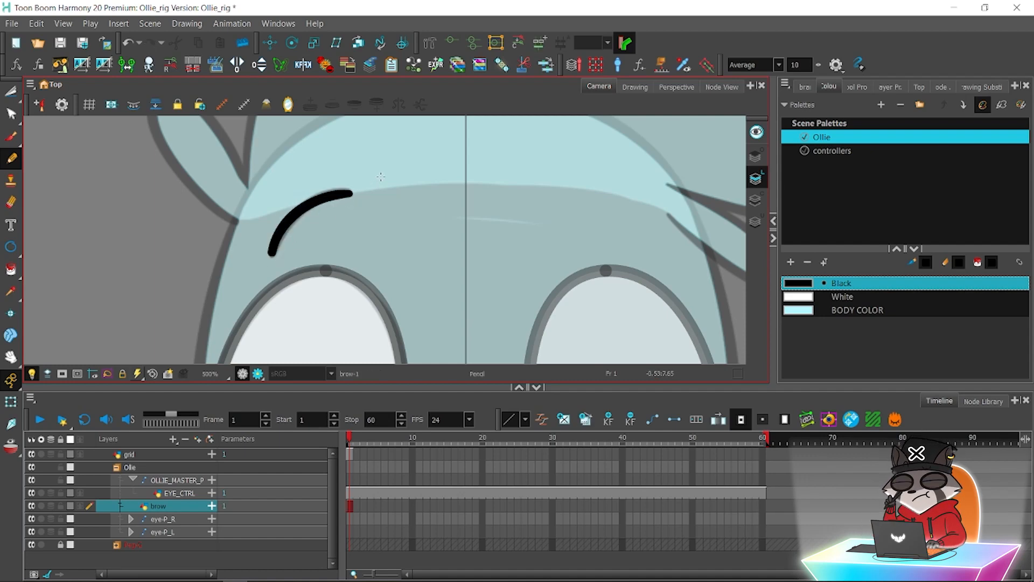
scroll(372, 222, up, 2)
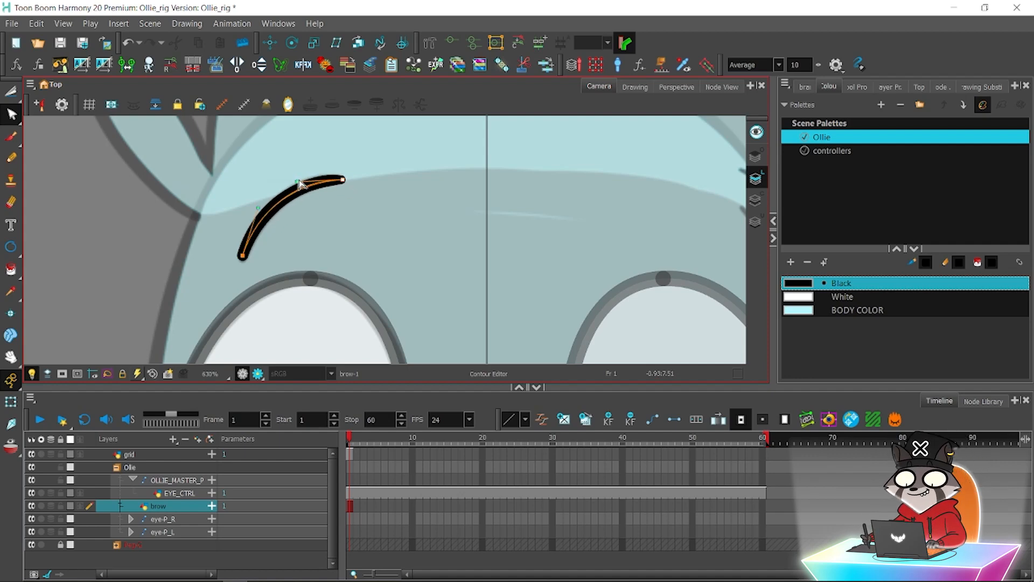
scroll(299, 185, down, 3)
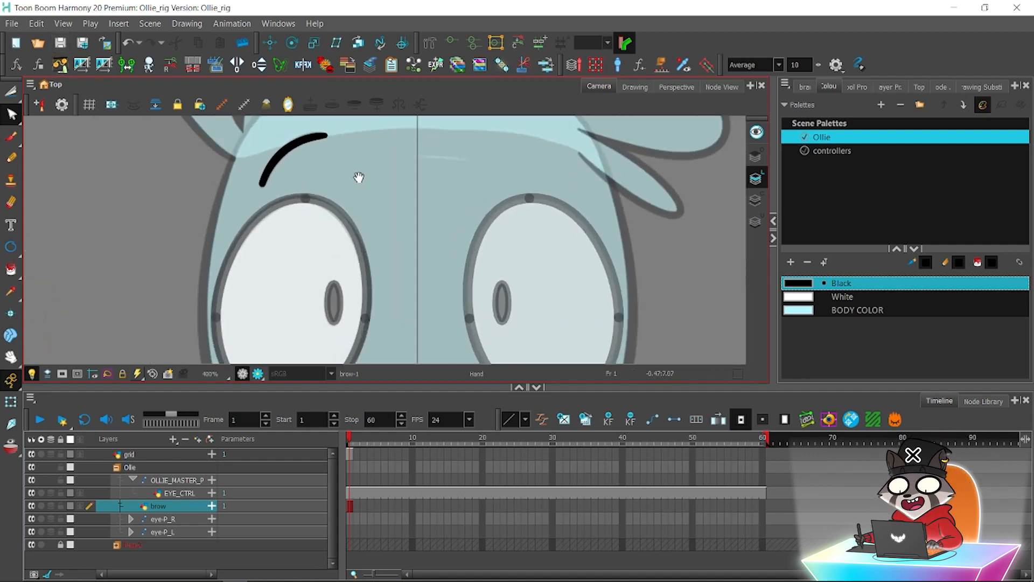
drag(359, 177, 362, 272)
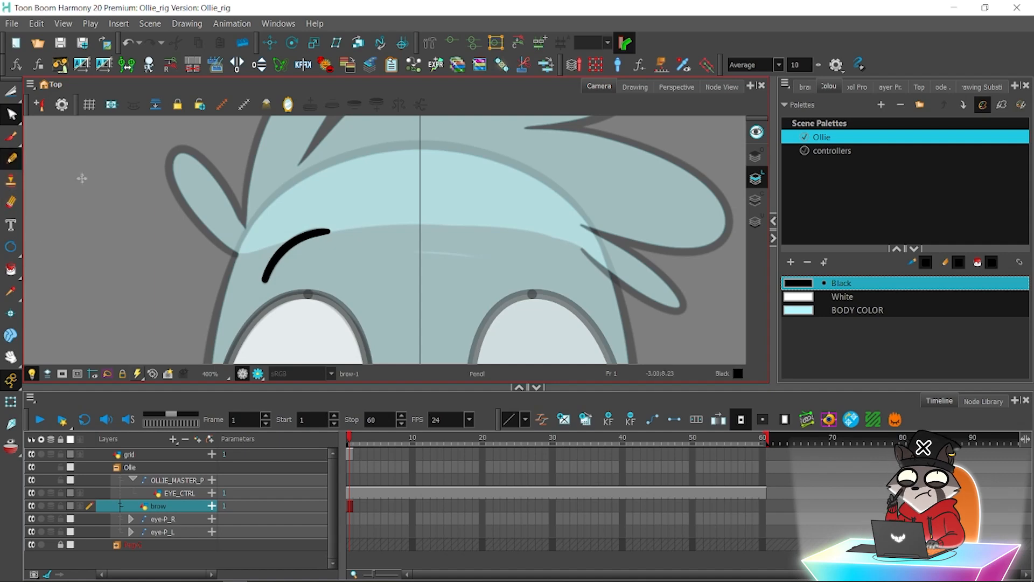
Create an empty second drawing on the brow layer and show the layer's drawing substitution thumbnails.
drag(439, 310, 440, 252)
key(1)
key(1)
key(1)
key(1)
key(1)
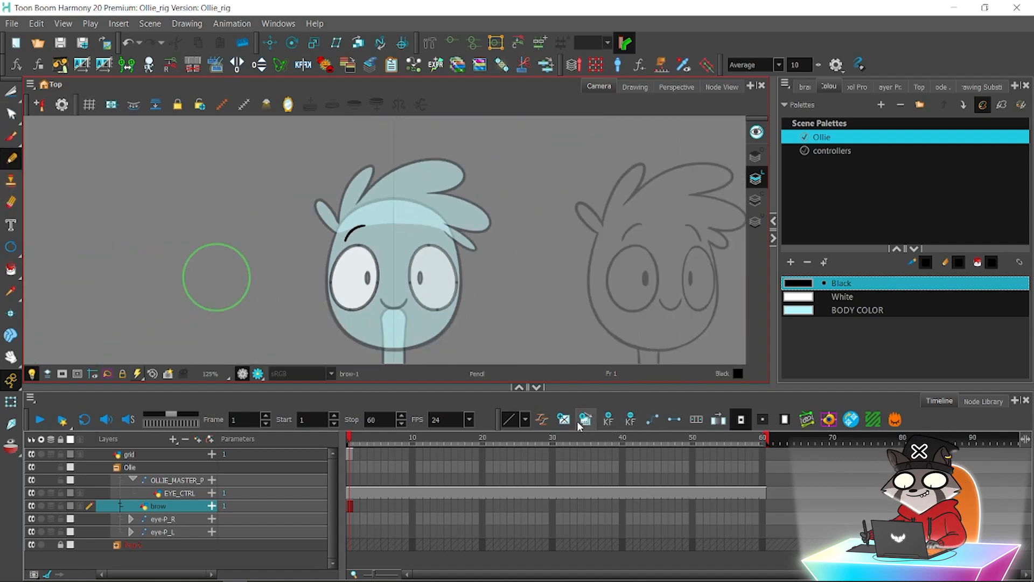
key(2)
key(2)
key(2)
key(2)
key(2)
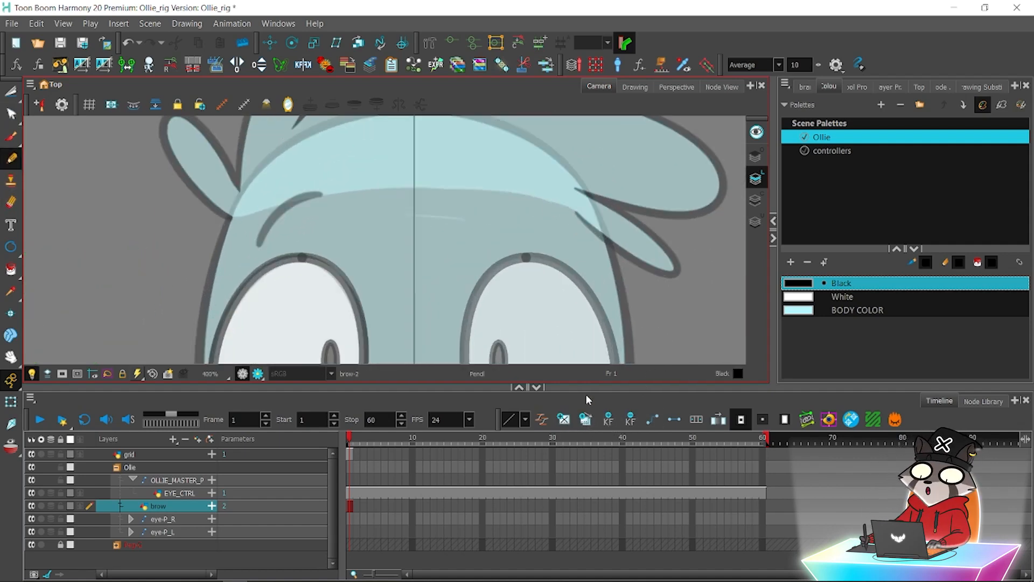
click(982, 87)
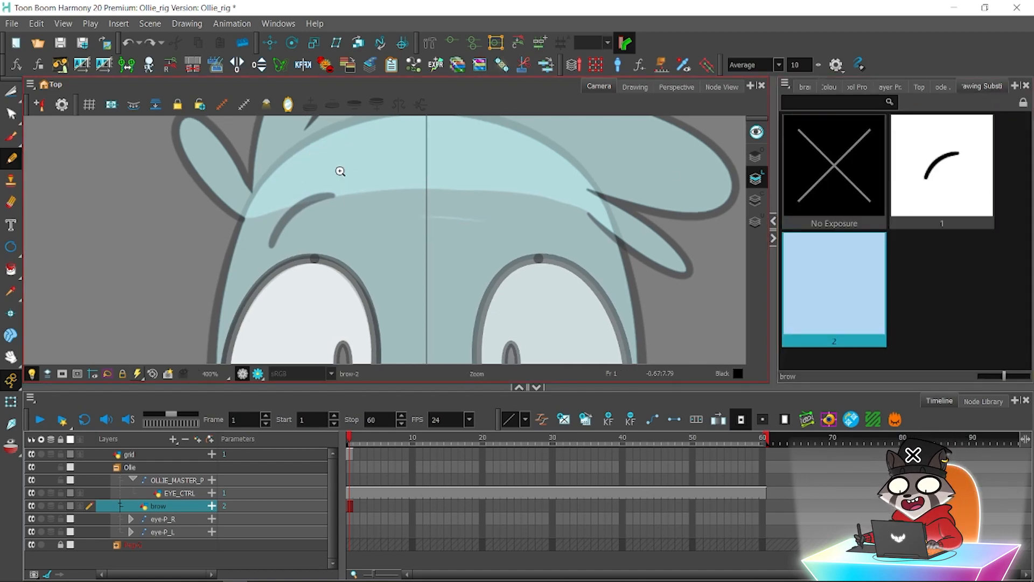
Draw a tall narrow arch as brow drawing 2 and a low rounded arch as brow drawing 3.
key(1)
key(1)
key(1)
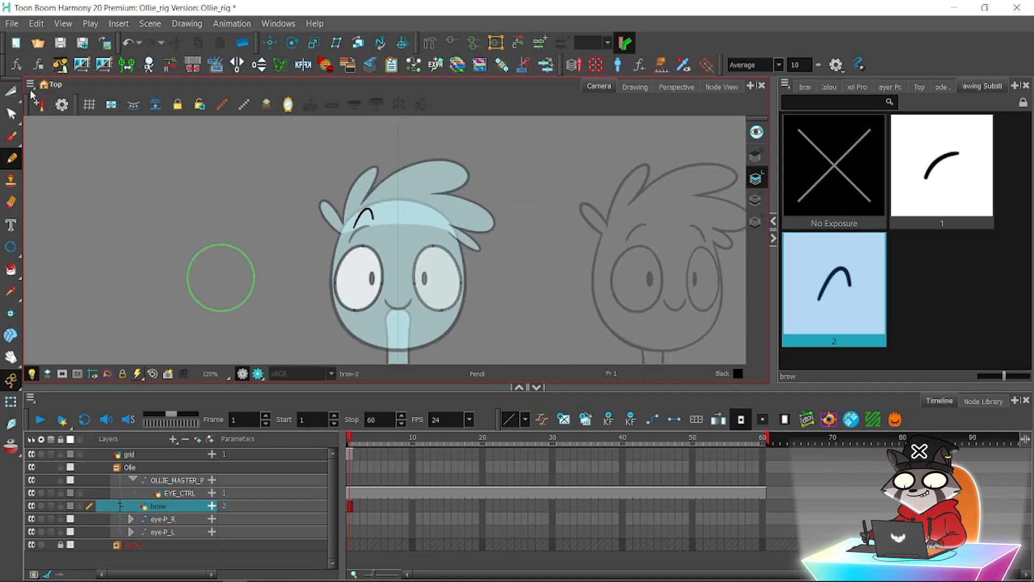
key(2)
key(2)
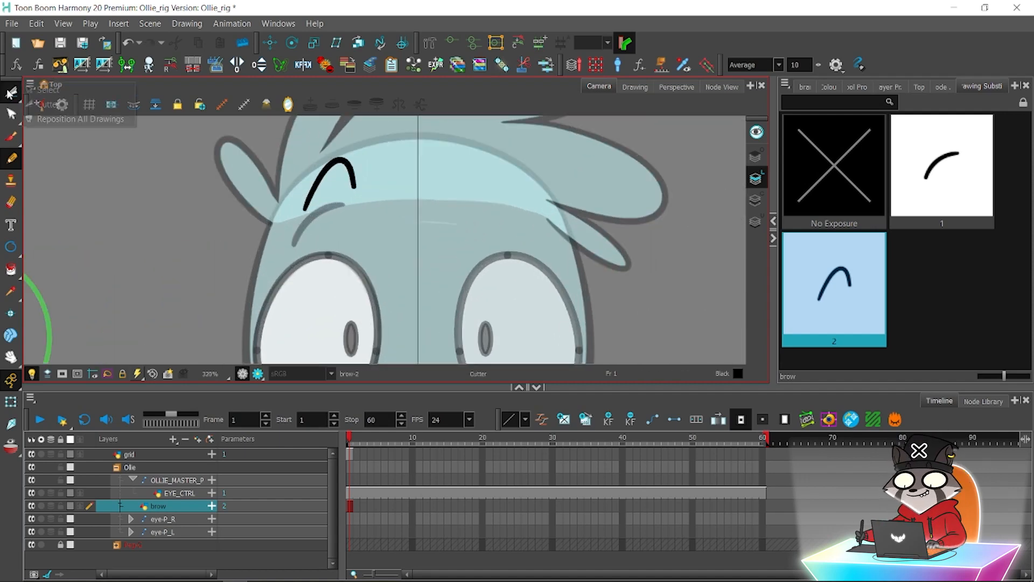
click(11, 113)
key(2)
key(2)
drag(307, 128, 318, 133)
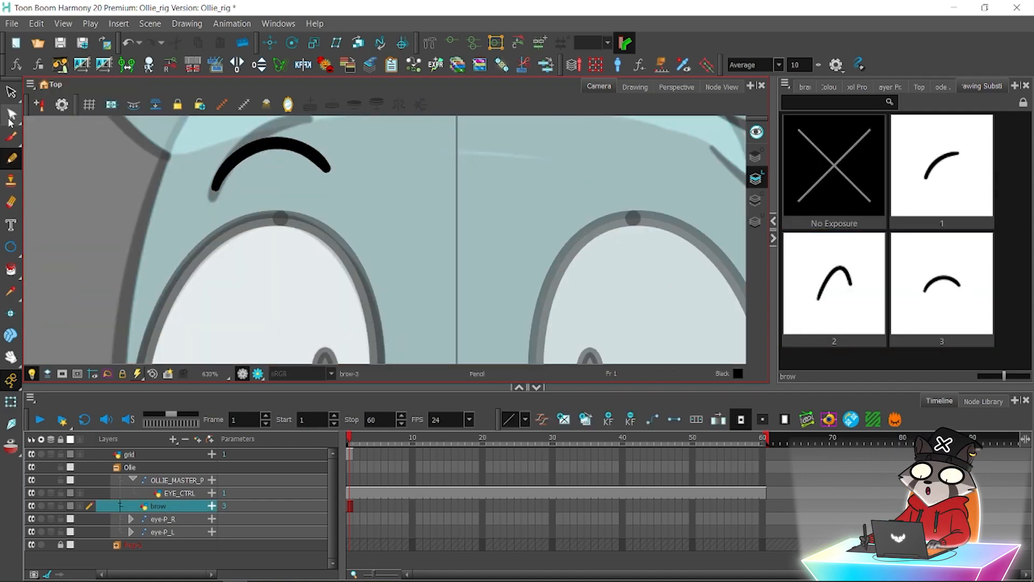
click(11, 113)
Draw a nearly straight stroke slanting down toward the nose as brow drawing 4.
key(1)
key(1)
key(1)
key(1)
key(1)
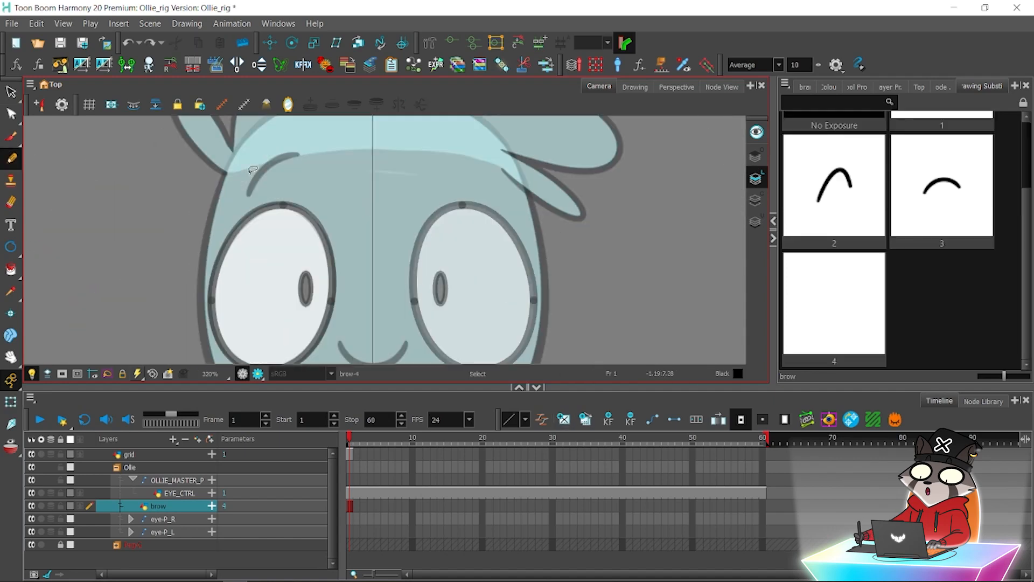
drag(247, 196, 331, 233)
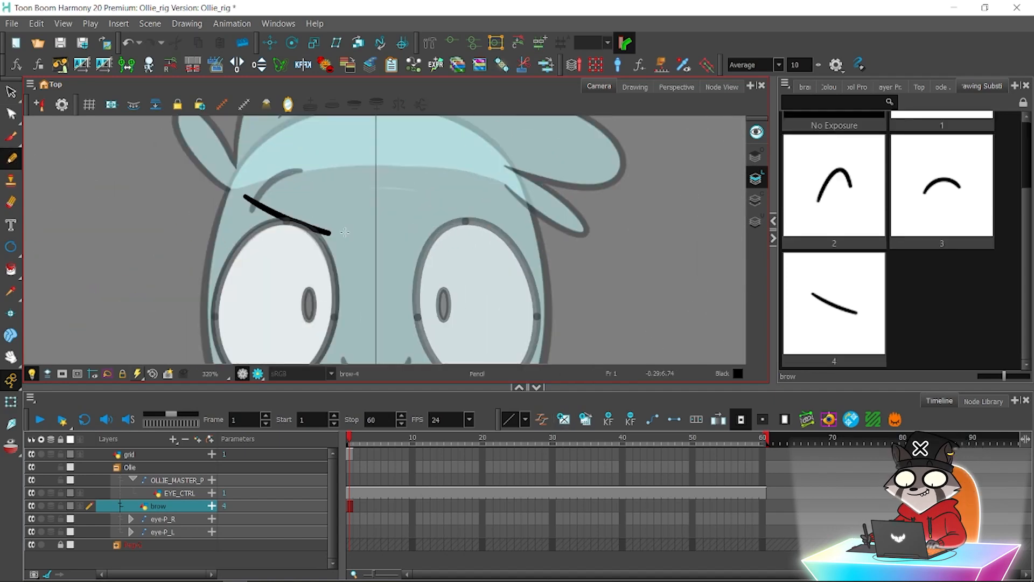
Draw an arched brow with a hooked inner end as drawing 5 and clean up its points with the Contour Editor.
key(alt+shift+r)
key(4)
drag(420, 189, 300, 214)
key(4)
key(2)
key(2)
key(2)
key(alt+q)
click(216, 240)
click(227, 223)
key(Delete)
drag(216, 240, 215, 251)
click(401, 292)
key(Delete)
click(462, 296)
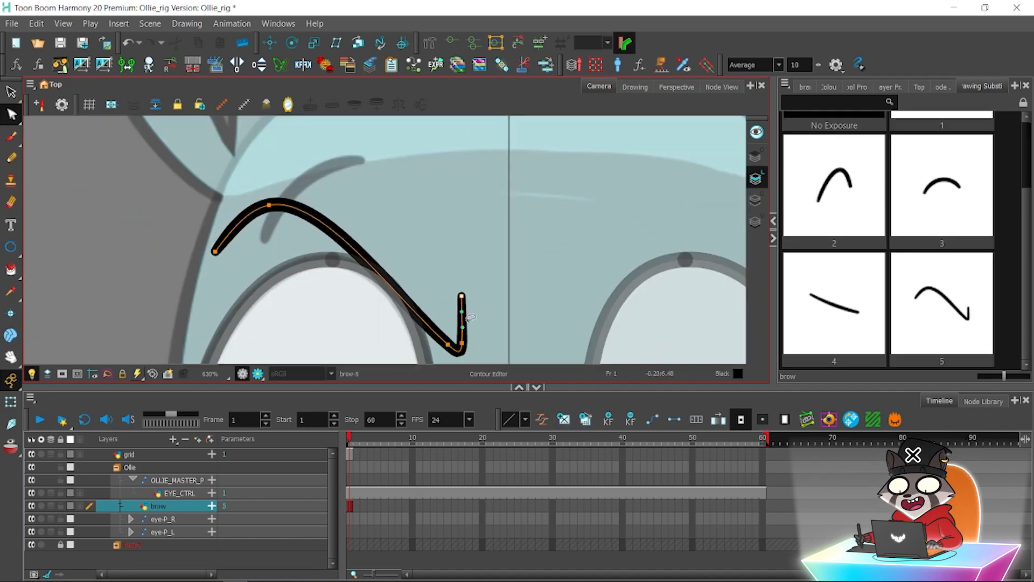
key(shift+t)
key(alt+q)
Draw further brow shapes in new drawings 6 to 9, including a rising curve in 8 and a wavy stroke in 9.
key(1)
key(1)
key(alt+shift+r)
key(alt+/)
mouse_move(269, 188)
mouse_down()
mouse_move(323, 214)
mouse_move(366, 193)
mouse_up()
key(alt+s)
key(alt+shift+r)
key(alt+/)
mouse_move(293, 167)
mouse_down()
mouse_move(237, 219)
mouse_move(331, 181)
mouse_up()
key(alt+shift+r)
key(alt+shift+r)
mouse_move(228, 255)
mouse_down()
mouse_move(344, 188)
mouse_move(377, 199)
mouse_move(237, 252)
mouse_up()
key(2)
key(2)
key(alt+q)
key(1)
key(1)
key(alt+shift+r)
key(alt+/)
key(2)
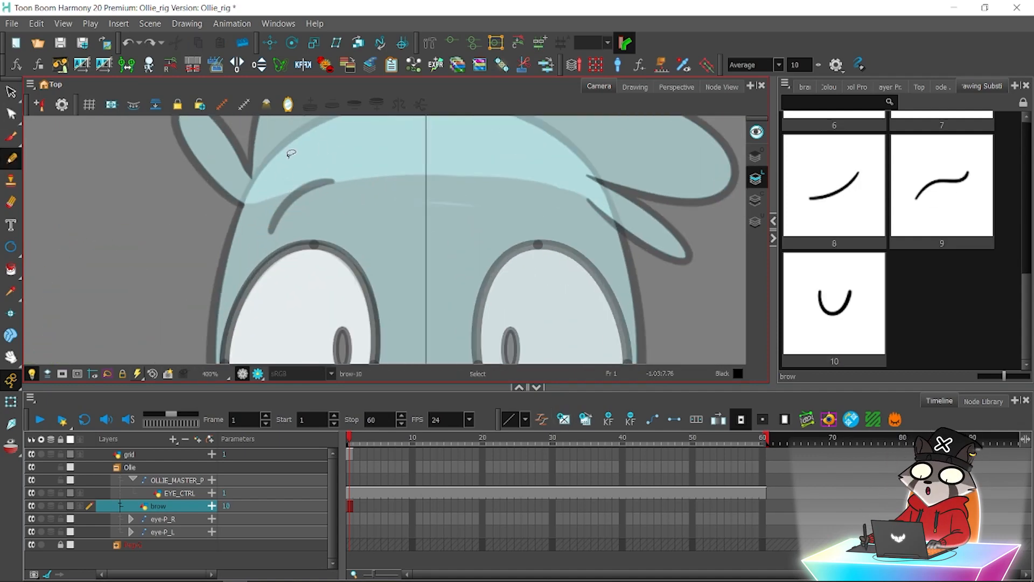
Draw a U-shaped brow in drawing 10, a steep S-curve in 11 and a wave in 12, and create empty drawing 13.
drag(262, 190, 366, 188)
key(alt+shift+r)
key(1)
key(1)
key(1)
mouse_move(289, 231)
mouse_down()
mouse_move(358, 196)
mouse_move(370, 178)
mouse_up()
key(alt+shift+r)
key(alt+shift+r)
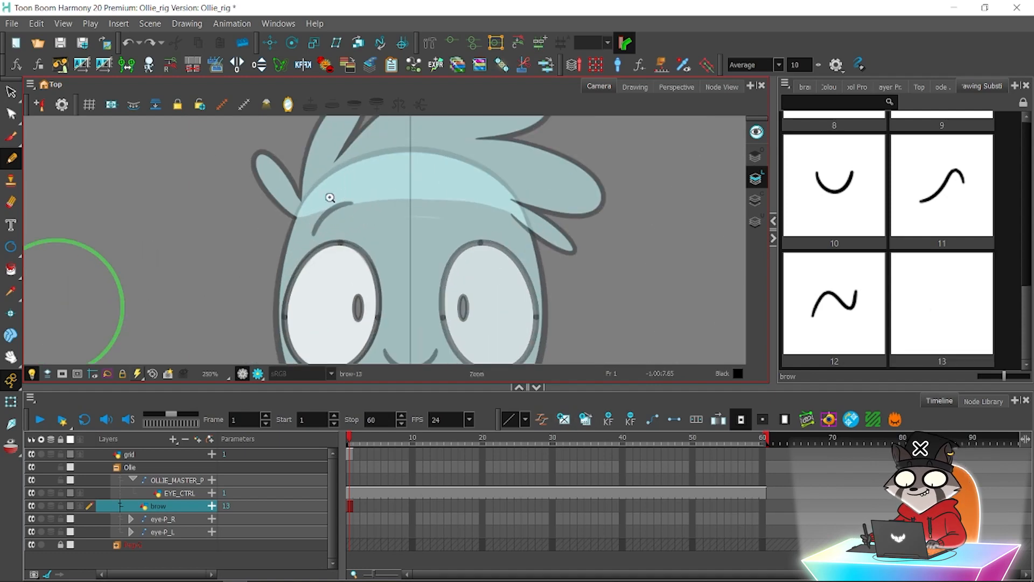
Draw a brow stroke in drawing 13 and adjust its points with the Contour Editor.
drag(327, 234, 362, 195)
key(2)
key(2)
key(2)
key(2)
key(alt+q)
drag(274, 229, 267, 226)
key(1)
key(1)
key(1)
key(1)
Select the brow with the Transform tool and cycle its drawing substitutions back to 1.
key(shift+t)
key(bracketleft)
key(bracketleft)
key(bracketleft)
key(bracketleft)
key(bracketleft)
key(bracketleft)
key(bracketleft)
key(bracketleft)
key(bracketleft)
key(bracketleft)
key(bracketleft)
key(bracketleft)
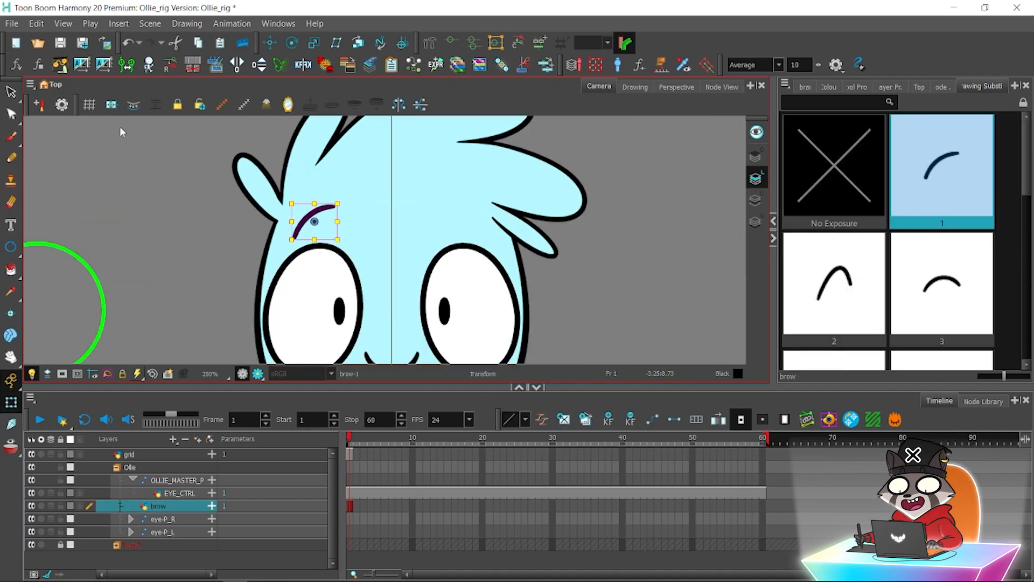
Deselect the brow and save the scene.
click(121, 132)
key(1)
key(1)
key(1)
key(1)
key(1)
key(1)
key(1)
key(1)
key(1)
key(1)
key(ctrl+s)
Draw a rectangle around the brow on the brow layer's Colour Art, using the fill colour from the controllers palette.
click(380, 240)
scroll(379, 240, up, 8)
click(131, 519)
shift+click(178, 515)
drag(331, 536, 332, 461)
click(158, 506)
click(11, 247)
key(alt+minus)
key(l)
click(829, 87)
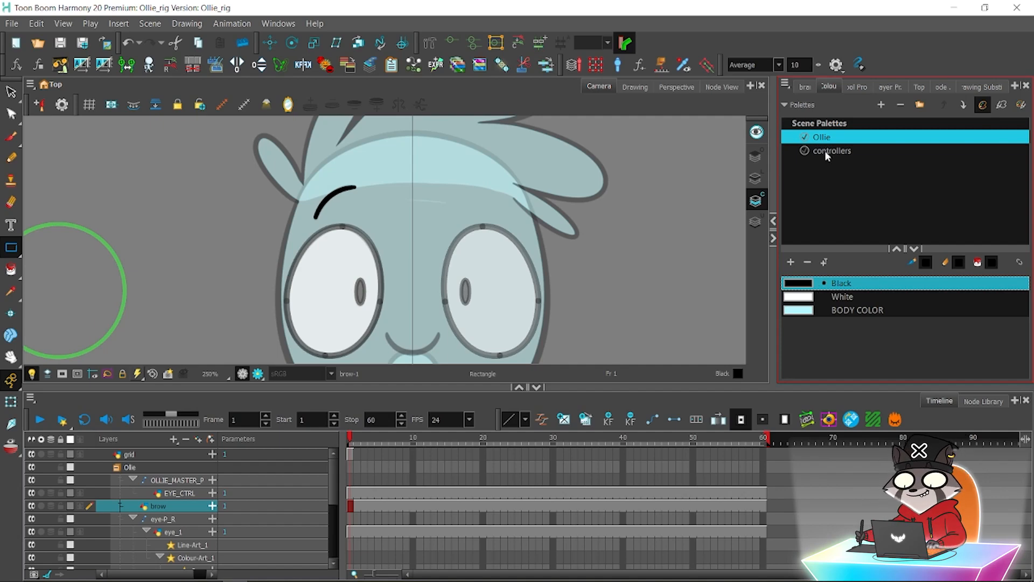
click(826, 152)
click(801, 298)
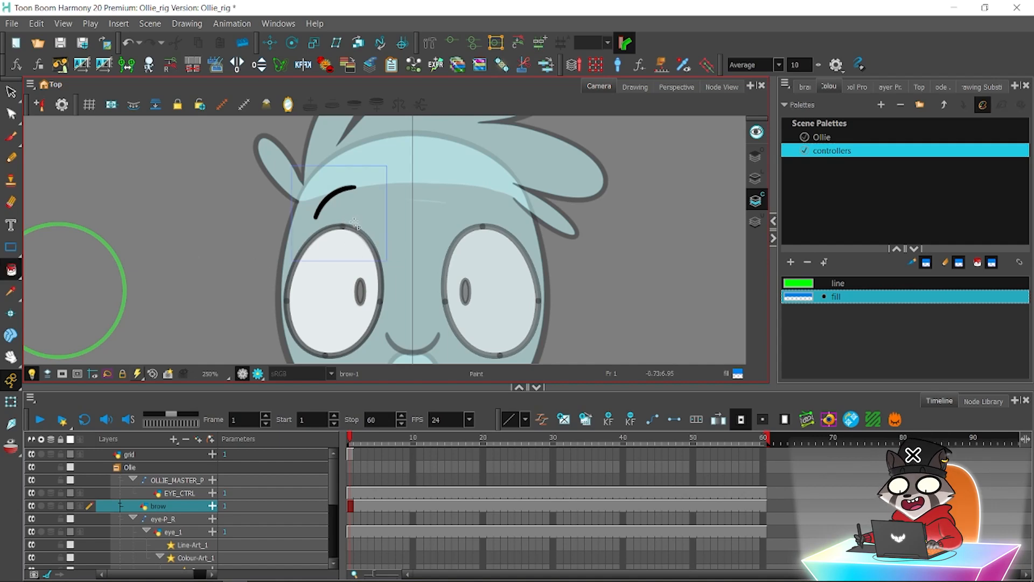
drag(224, 176, 362, 223)
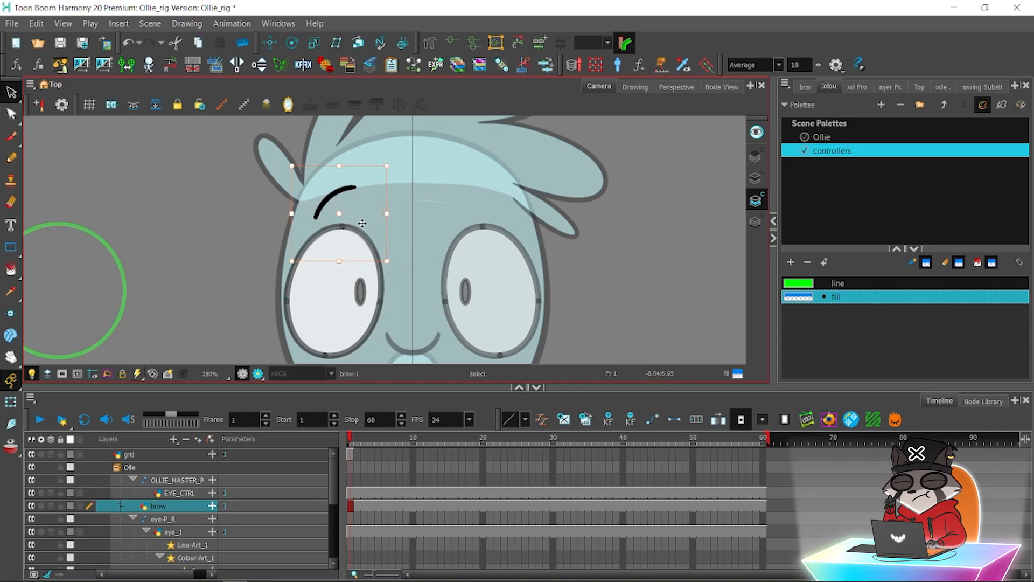
Shift the rectangle slightly upward over the brow and check the brow drawings in frames 10 and 1.
click(857, 87)
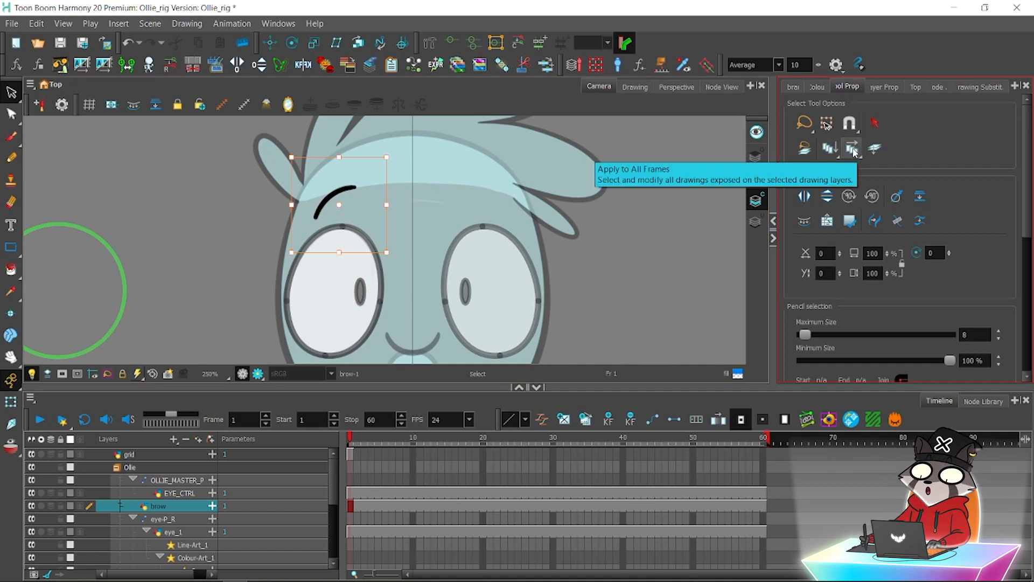
click(356, 505)
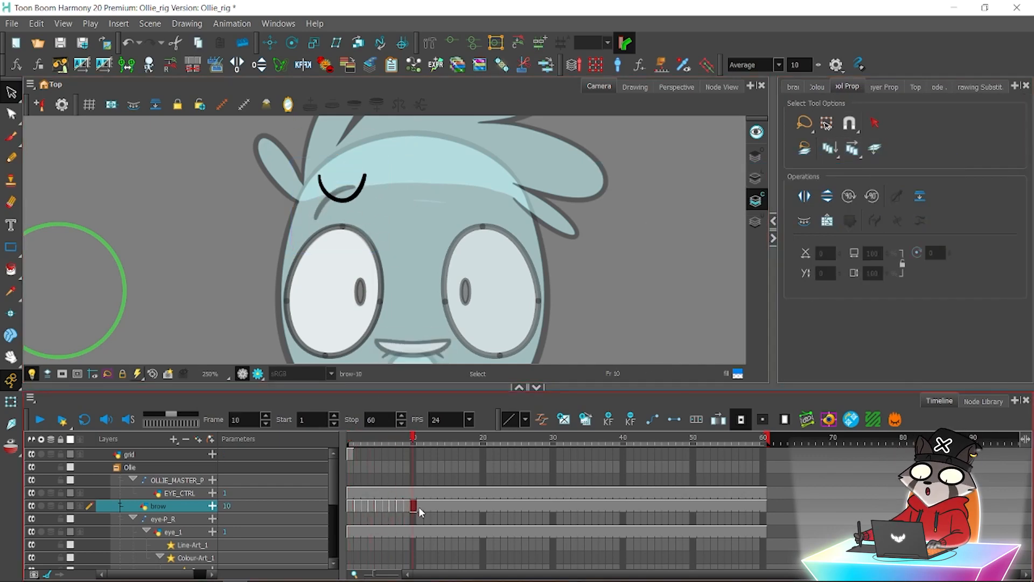
click(350, 505)
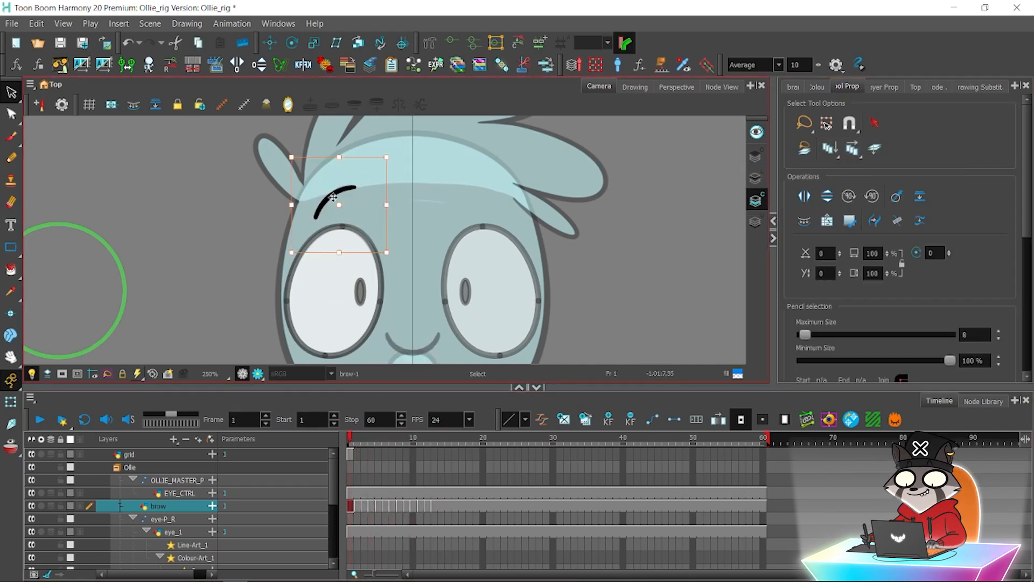
Try moving the brow with the Transform tool and undo the move.
click(11, 247)
key(alt+s)
click(9, 404)
mouse_move(345, 207)
mouse_down()
mouse_move(360, 228)
mouse_move(362, 216)
mouse_up()
scroll(363, 216, down, 10)
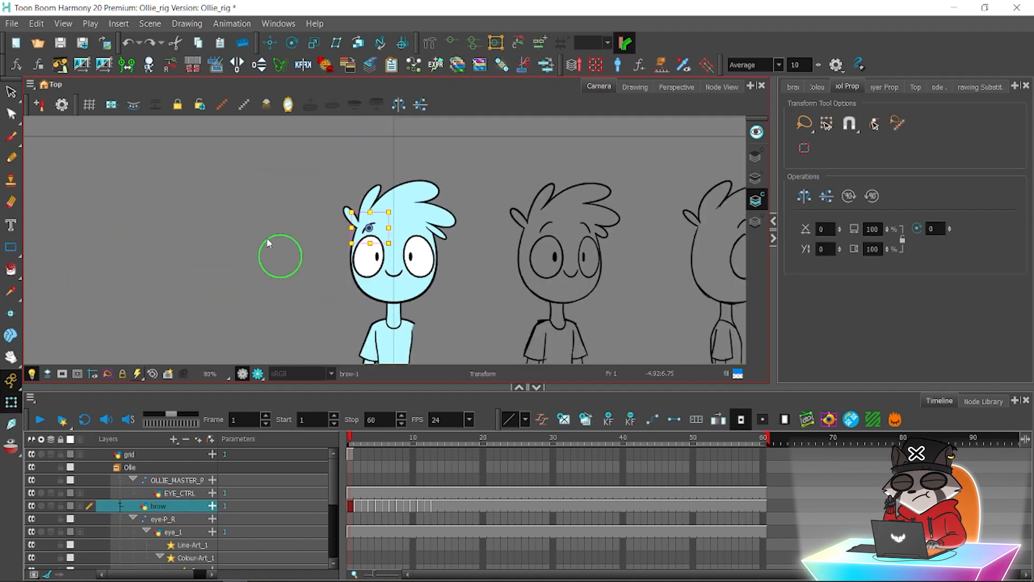
click(377, 237)
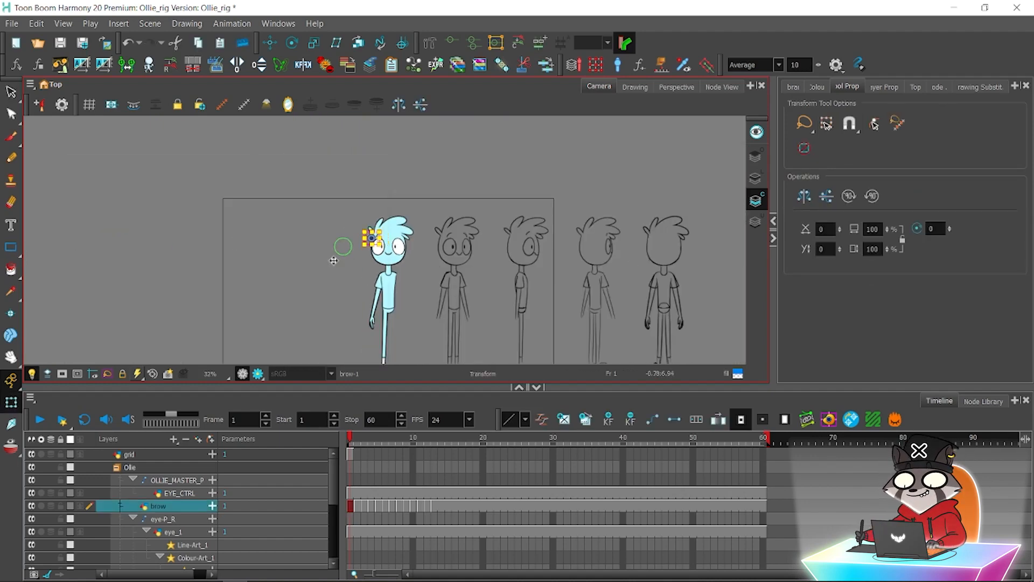
key(ctrl+z)
Reposition the rectangle around the brow in drawing 1 and reduce its height to frame the stroke more closely.
key(2)
key(2)
key(2)
key(2)
key(2)
key(2)
key(2)
key(2)
key(2)
key(2)
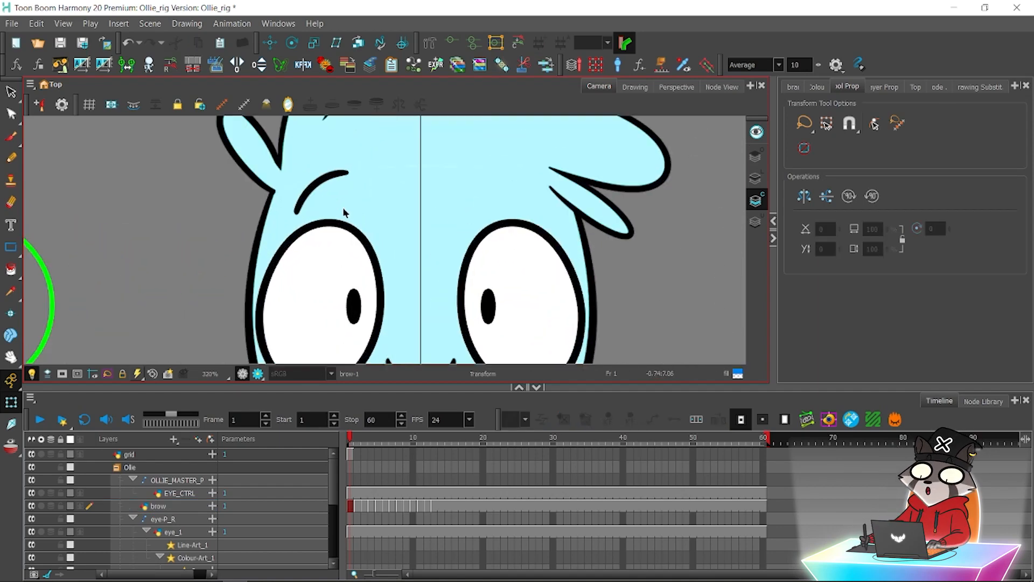
click(334, 177)
key(alt+s)
drag(342, 165, 341, 205)
mouse_move(135, 225)
mouse_down()
mouse_move(235, 324)
mouse_move(338, 179)
mouse_up()
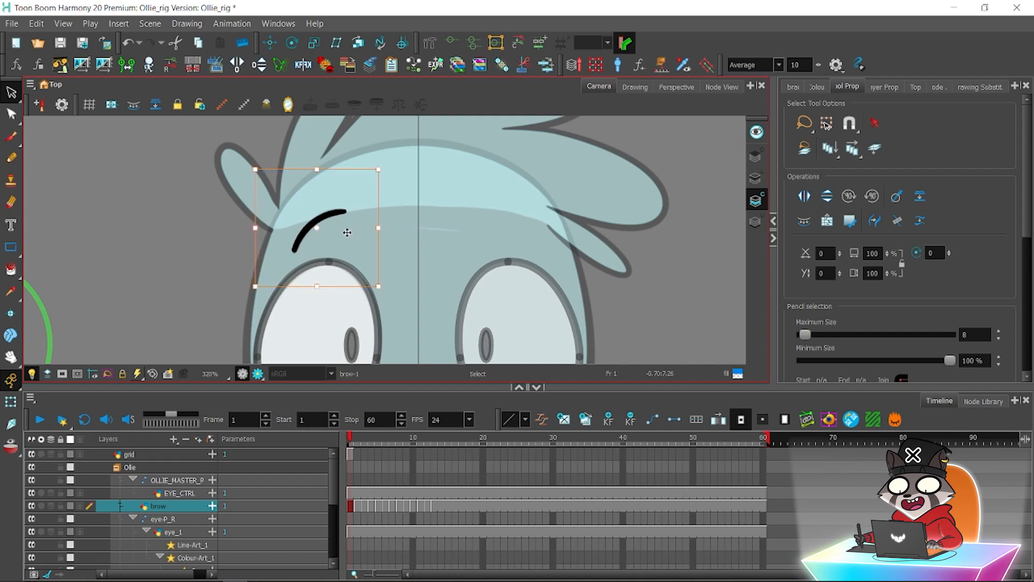
drag(338, 251, 343, 251)
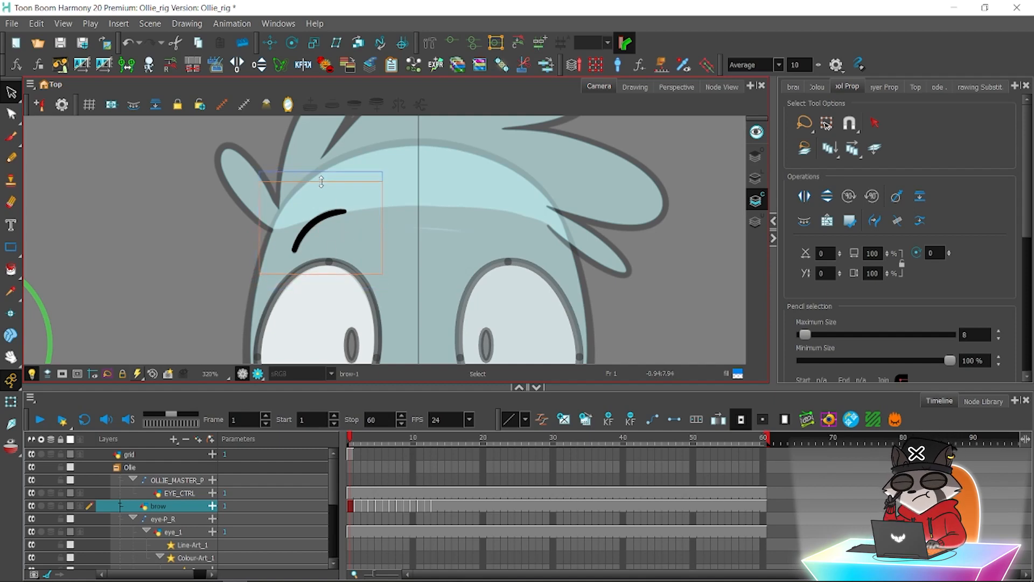
drag(353, 215, 358, 209)
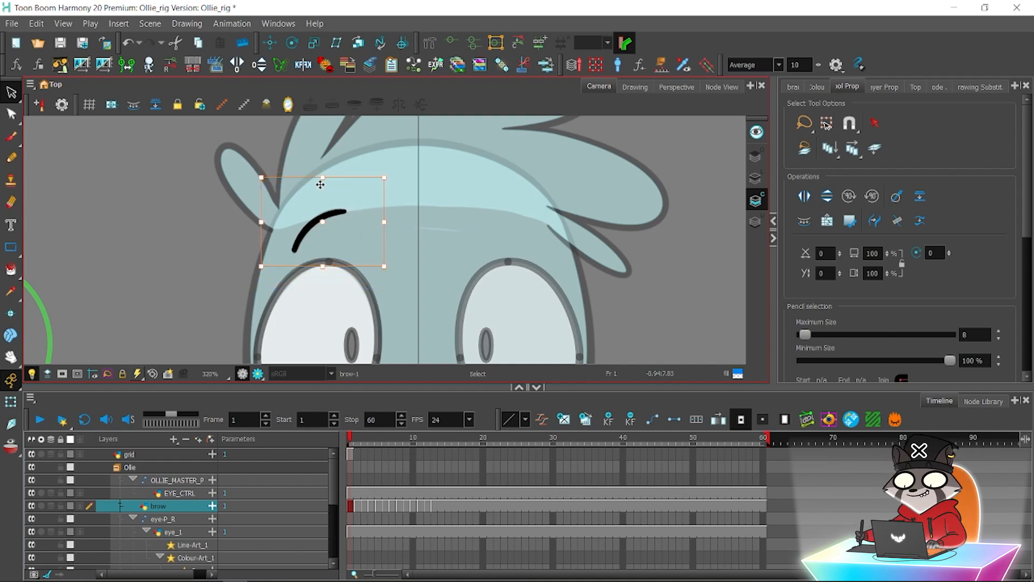
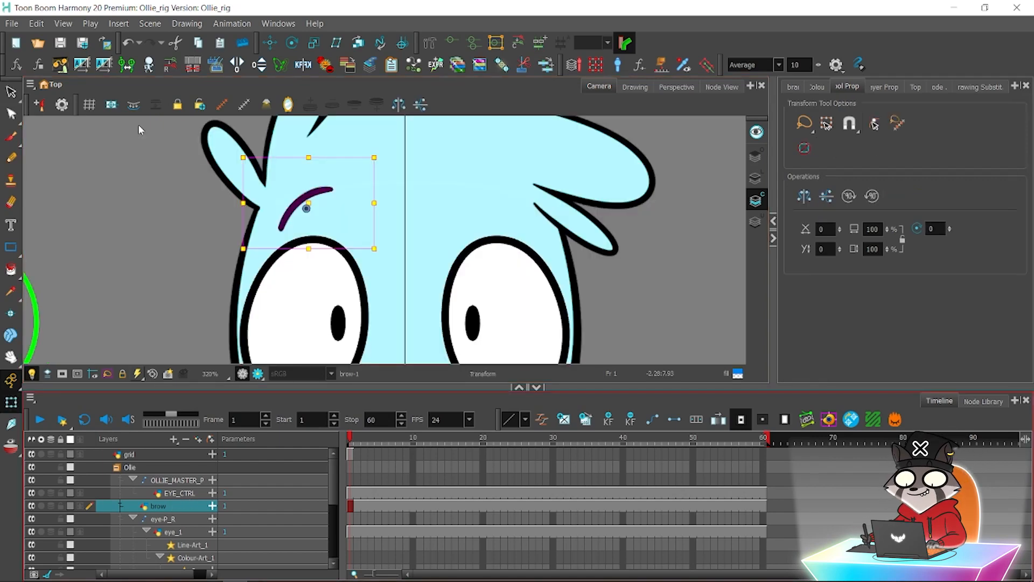
Add a parent peg to the brow layer and copy the brow's pivot onto it with CopyPastePivots.
click(210, 440)
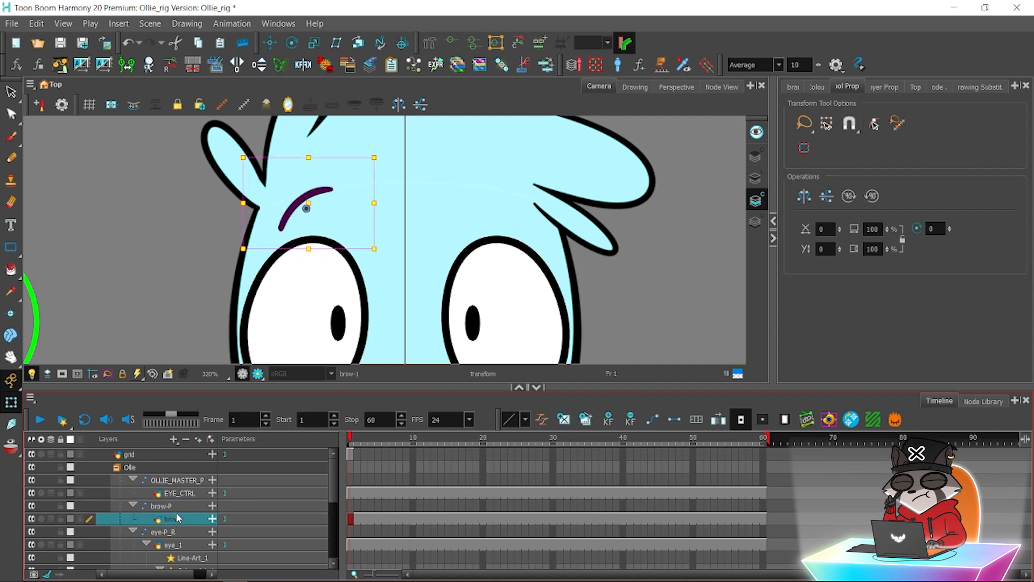
click(852, 422)
click(469, 286)
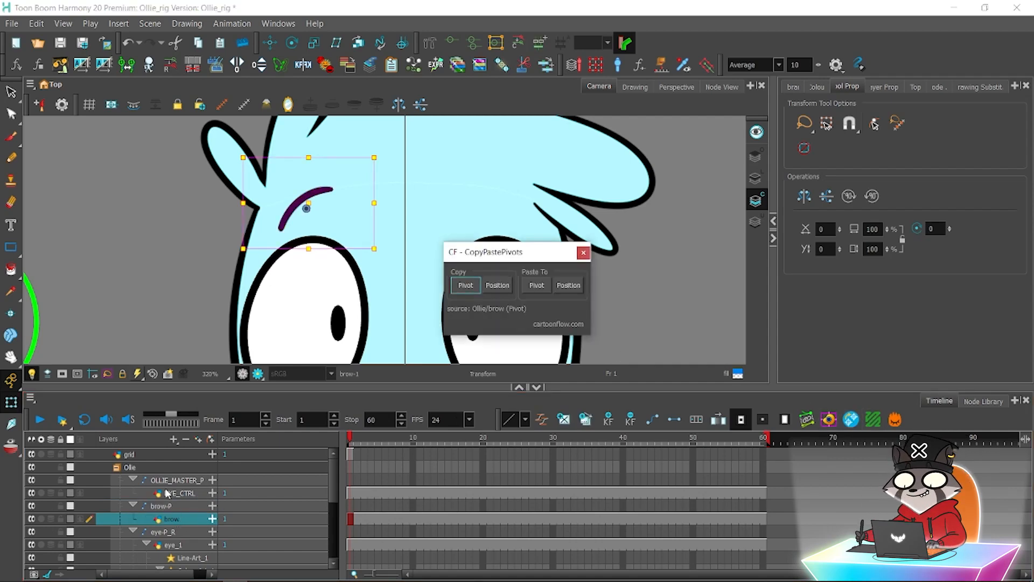
click(164, 505)
click(536, 285)
Set the brow layer's embedded pivot option to Apply Embedded Pivot on Parent Peg and close the CopyPastePivots dialog.
click(190, 521)
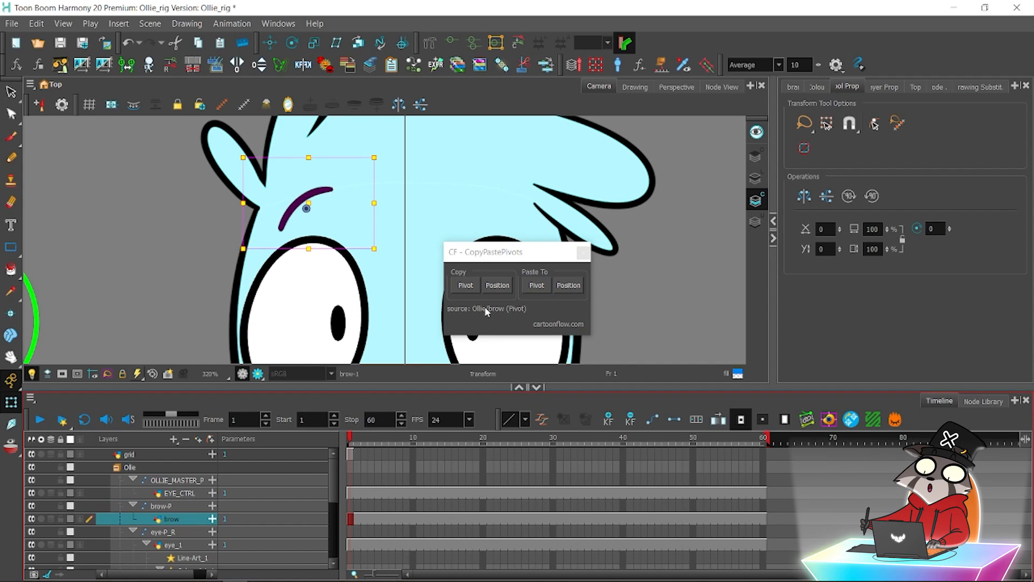
click(884, 87)
click(905, 165)
click(816, 166)
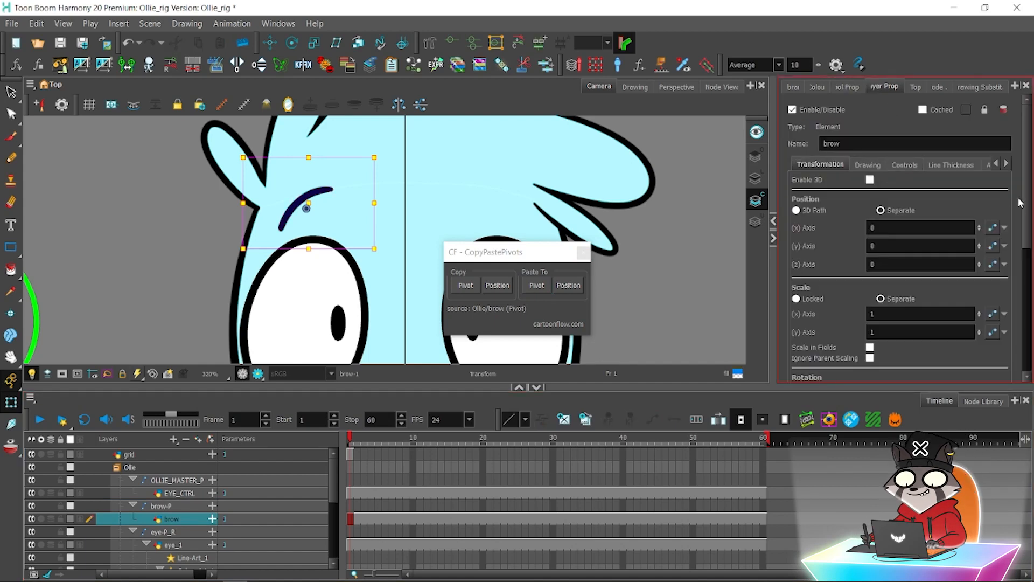
scroll(955, 319, down, 5)
click(934, 284)
click(915, 306)
click(584, 251)
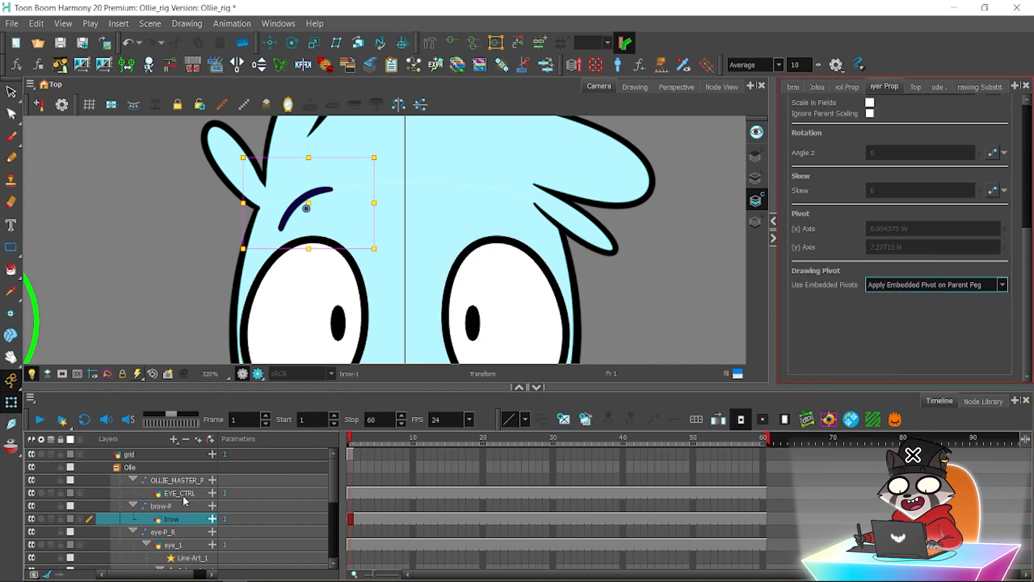
Try moving the brow toward the opposite eye and undo the move.
click(183, 505)
click(315, 215)
mouse_move(318, 217)
mouse_down()
mouse_move(452, 233)
mouse_move(523, 208)
mouse_up()
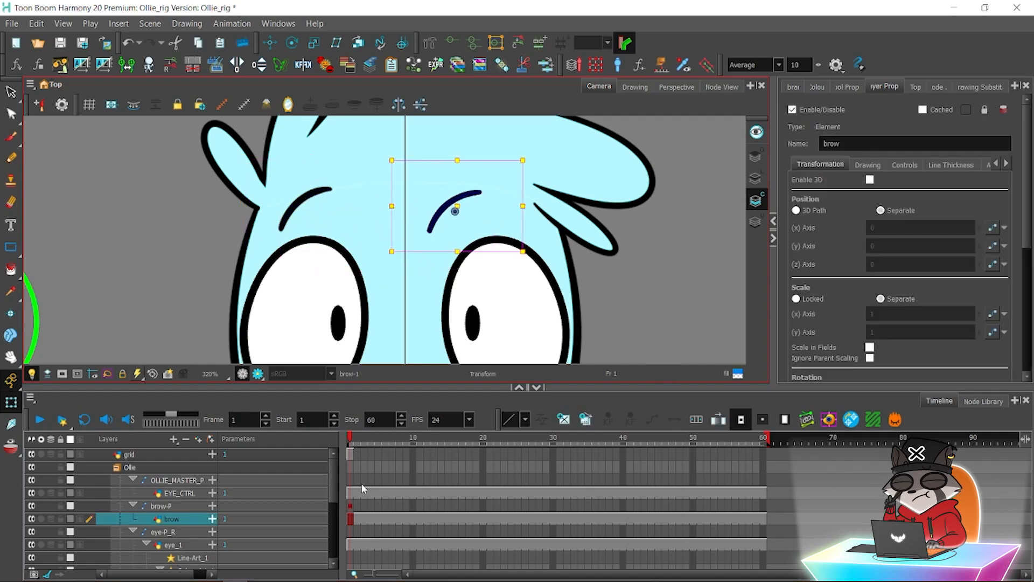
key(ctrl+z)
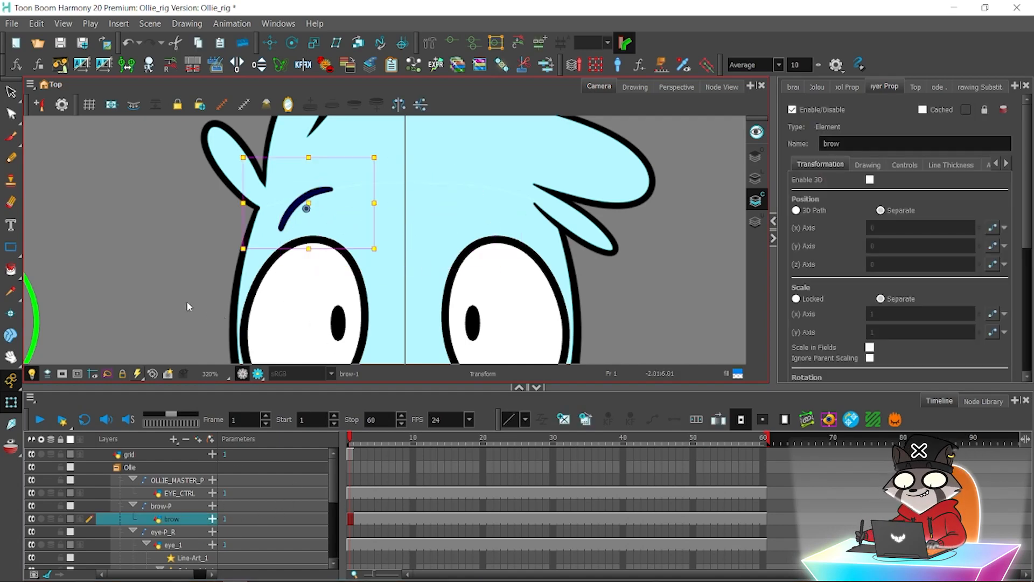
Clear the current selection and select the brow-P peg.
click(187, 304)
click(159, 507)
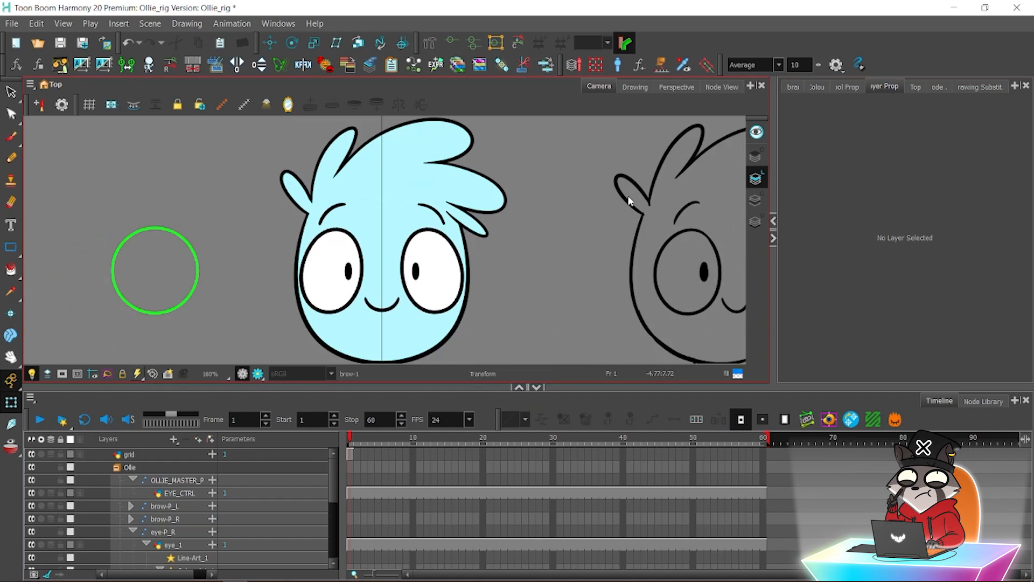
Select the mirrored brow and cycle through its drawing substitutions, ending on drawing 1, to check their shapes and placement.
click(435, 211)
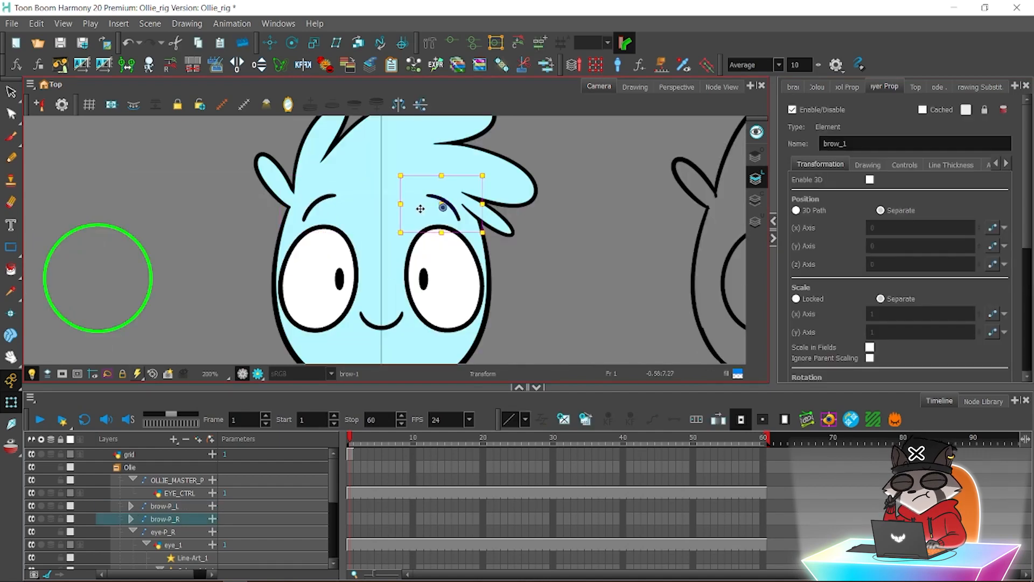
key(])
key(])
key(])
key(])
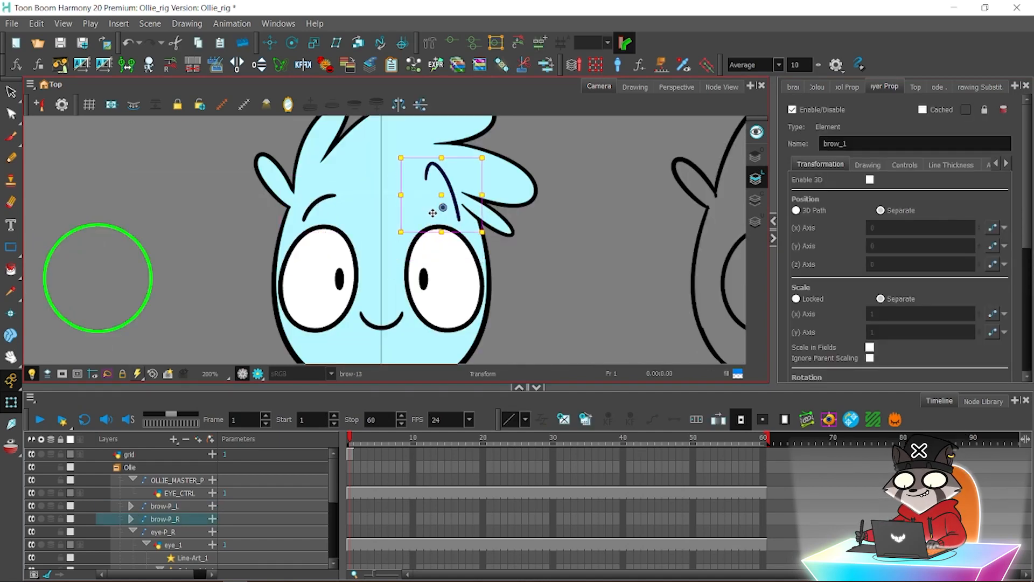
key(minus)
key(minus)
key(minus)
key(minus)
key(minus)
key(minus)
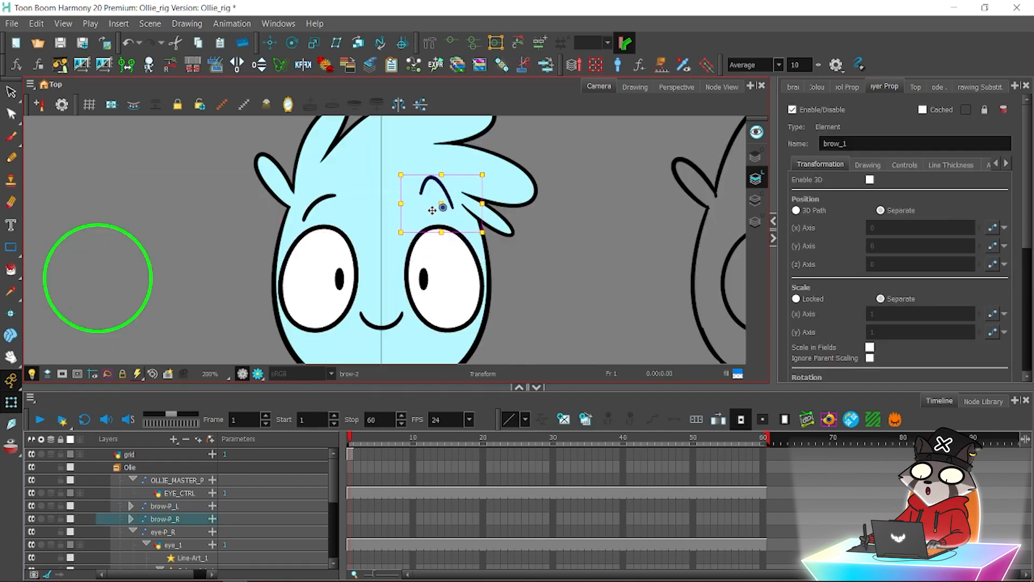
key(Escape)
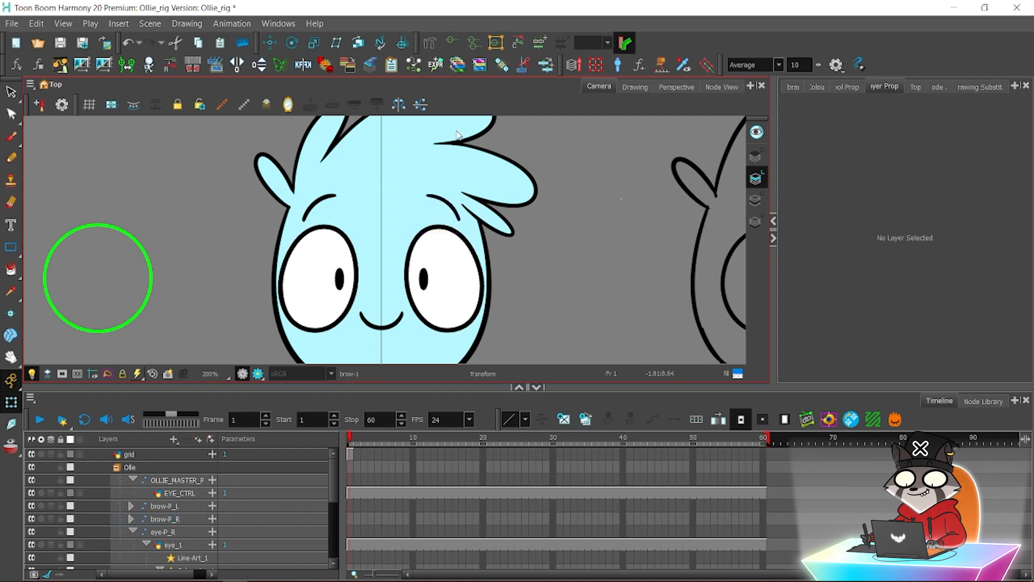
key(1)
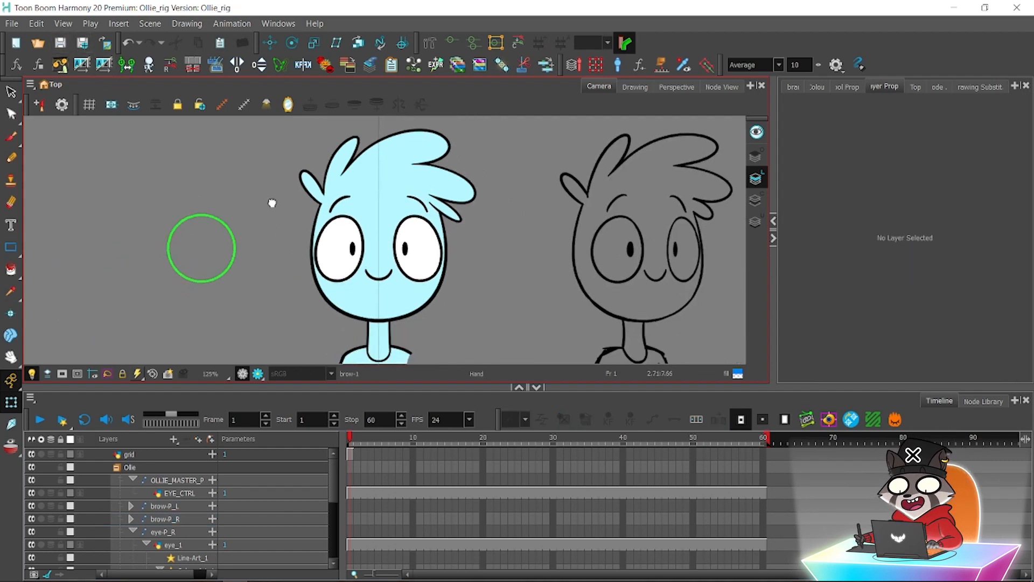
key(2)
key(2)
key(1)
key(1)
key(2)
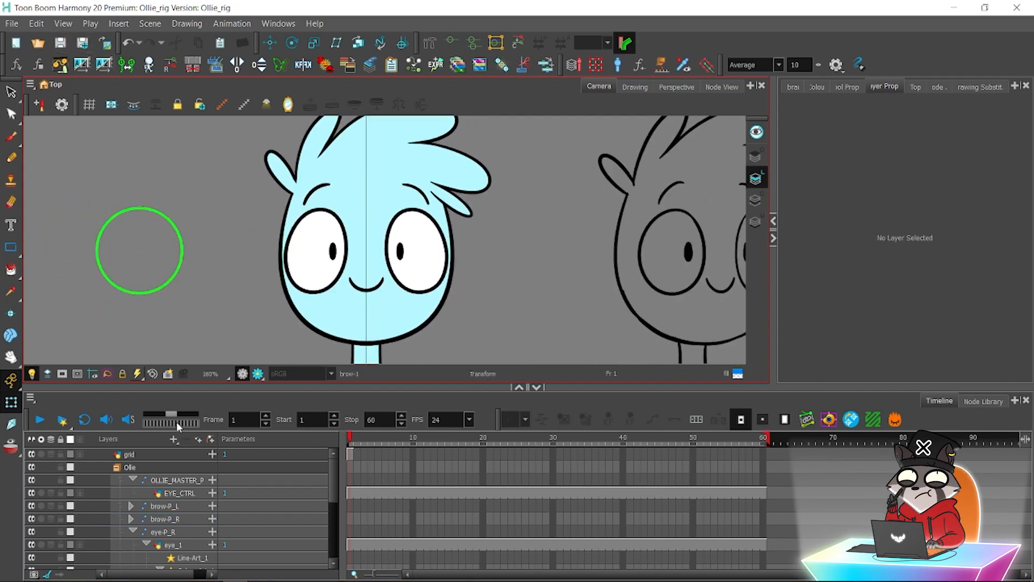
key(2)
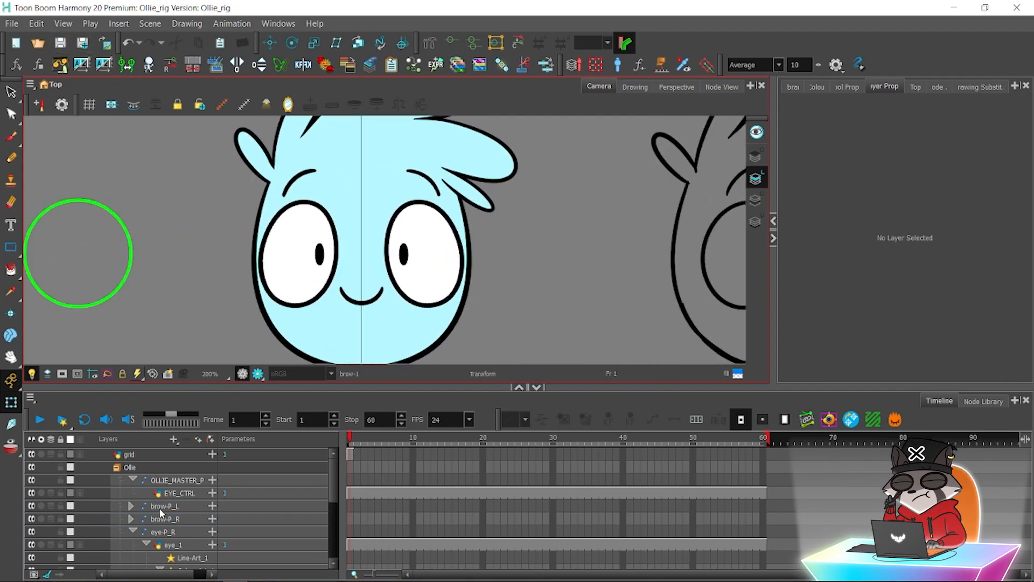
In the Node View, connect both brow pegs and both eye pegs beneath the FACE_P peg and save the scene.
click(159, 507)
click(722, 87)
drag(490, 207, 484, 229)
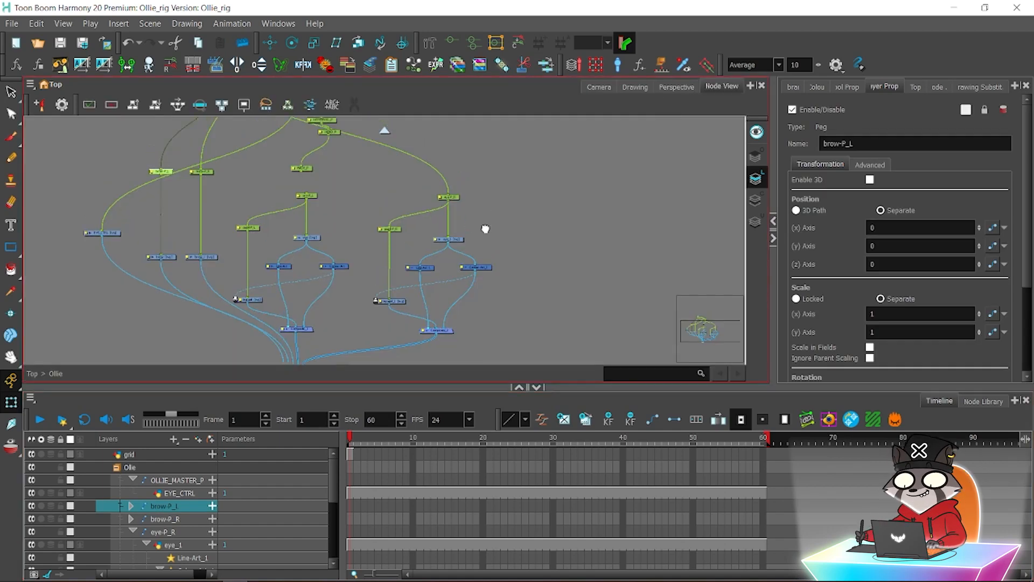
drag(358, 165, 320, 208)
drag(421, 143, 306, 215)
drag(380, 202, 249, 238)
click(338, 180)
click(414, 191)
drag(353, 262, 354, 264)
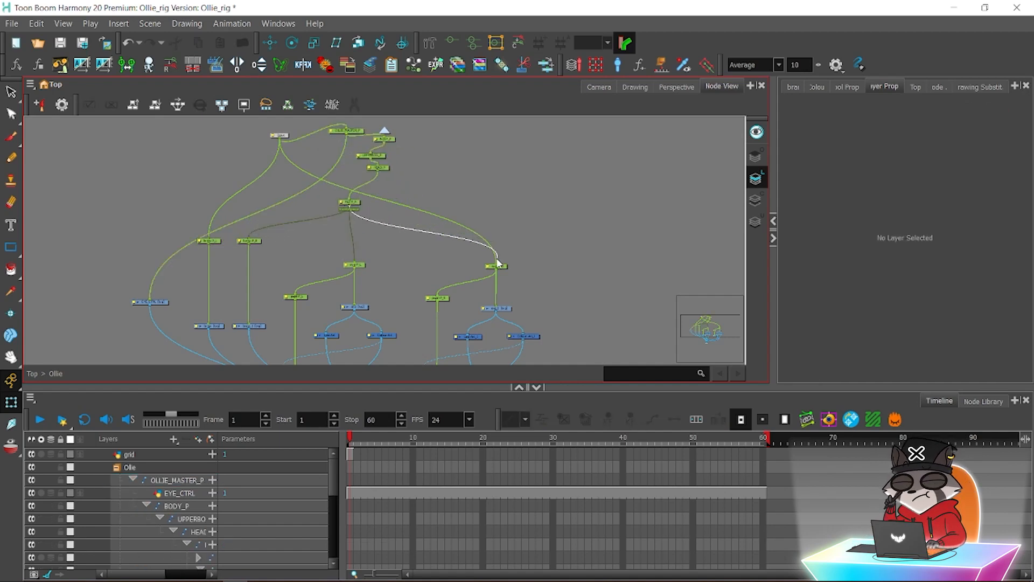
drag(496, 259, 496, 264)
mouse_move(347, 204)
mouse_down()
mouse_move(317, 218)
mouse_move(334, 200)
mouse_move(366, 199)
mouse_up()
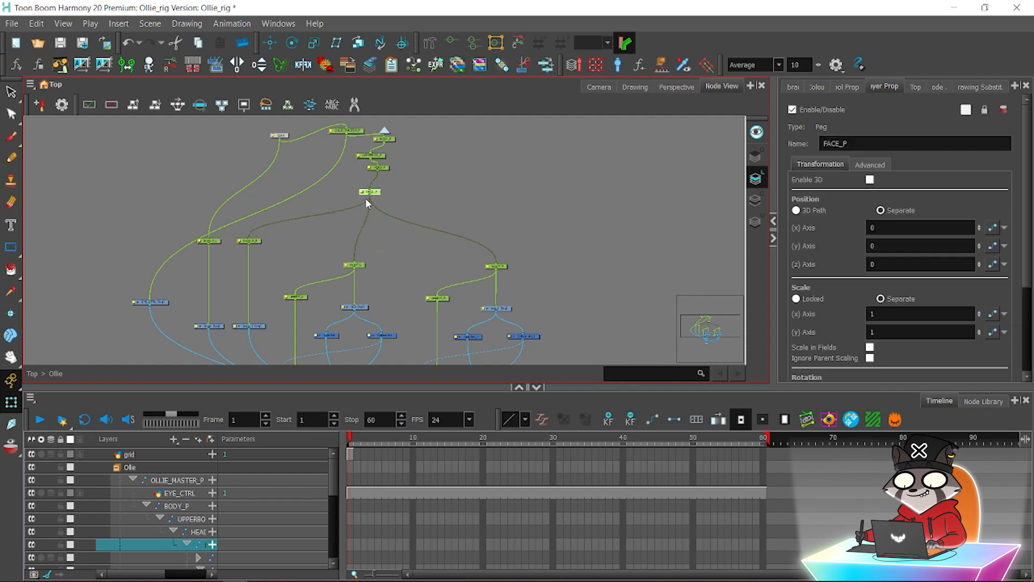
drag(231, 241, 242, 239)
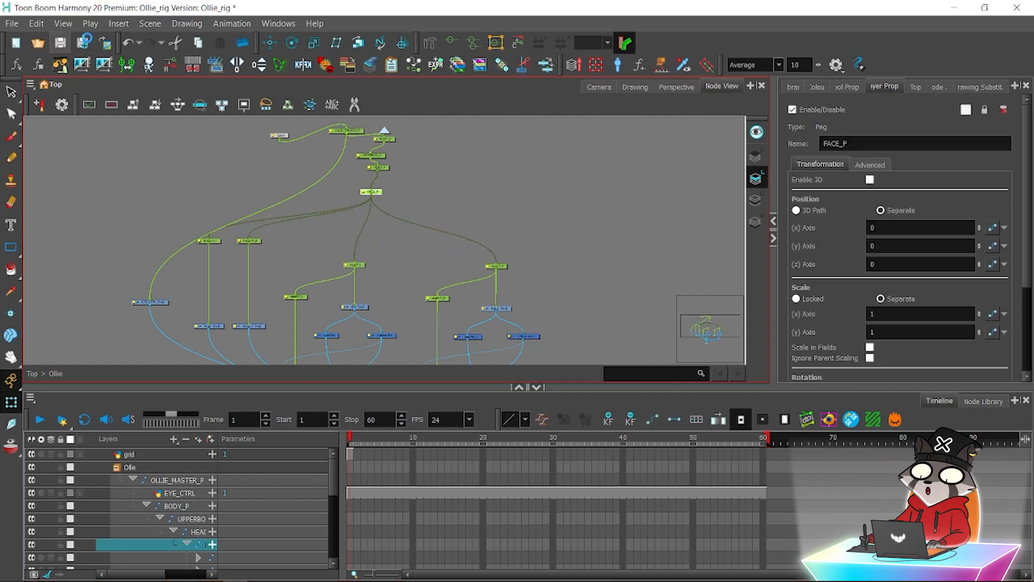
click(58, 43)
In the Camera view, use the Rotate tool to place the FACE_P peg's pivot at the middle of the mouth.
click(595, 88)
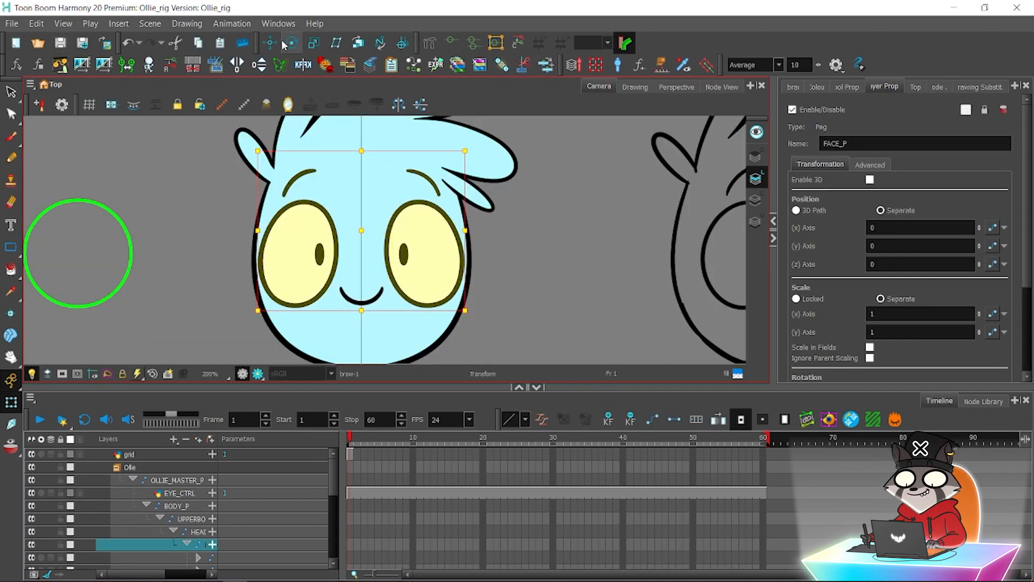
drag(404, 189, 400, 155)
key(1)
key(1)
key(1)
key(1)
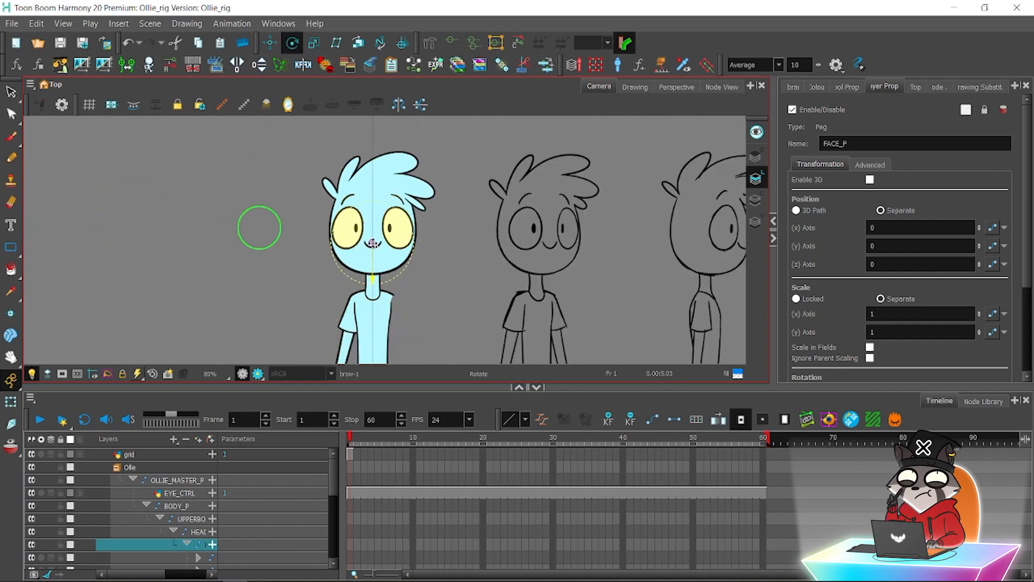
key(2)
key(2)
key(2)
key(2)
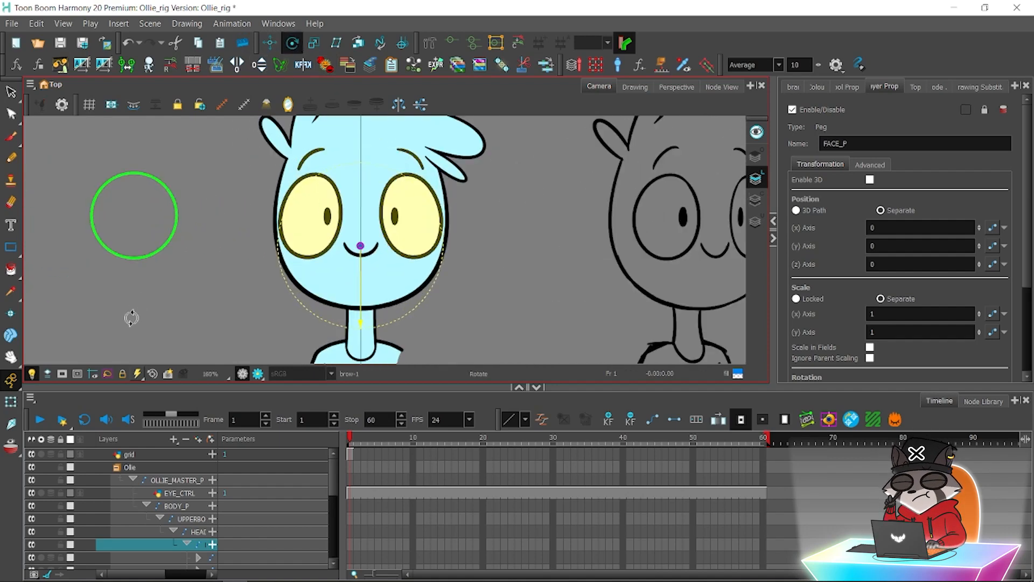
Try transforming the FACE_P peg with the Transform tool to test its pivot, undoing each change.
click(11, 402)
mouse_move(370, 181)
mouse_down()
mouse_move(361, 235)
mouse_move(358, 157)
mouse_move(353, 171)
mouse_up()
key(1)
key(ctrl+z)
key(ctrl+z)
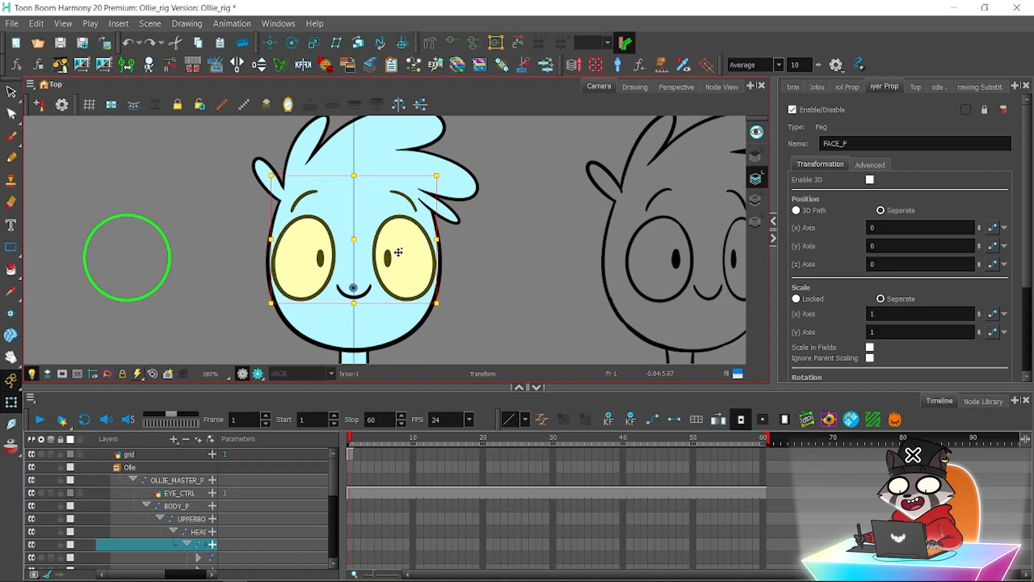
mouse_move(398, 251)
mouse_down()
mouse_move(418, 247)
mouse_move(401, 251)
mouse_up()
key(ctrl+z)
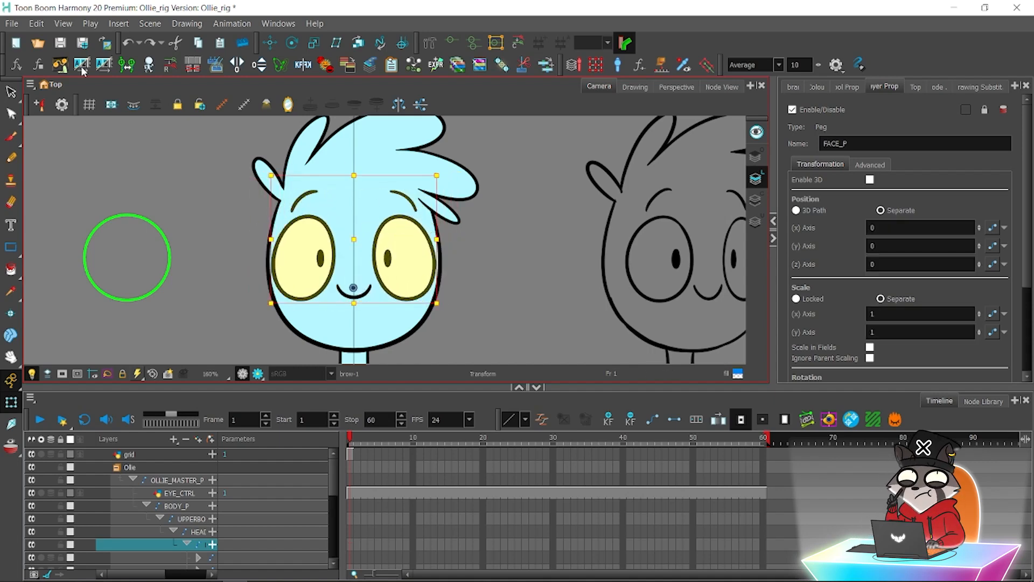
Save the scene, reselect the FACE_P peg, and set its pivot's X axis to 0.
click(60, 43)
click(721, 87)
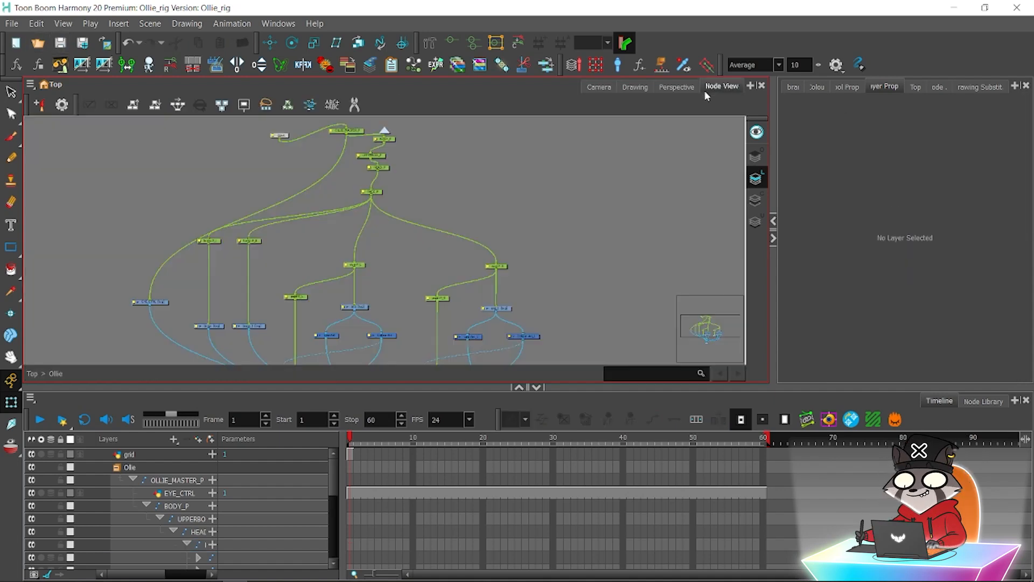
click(377, 196)
click(599, 87)
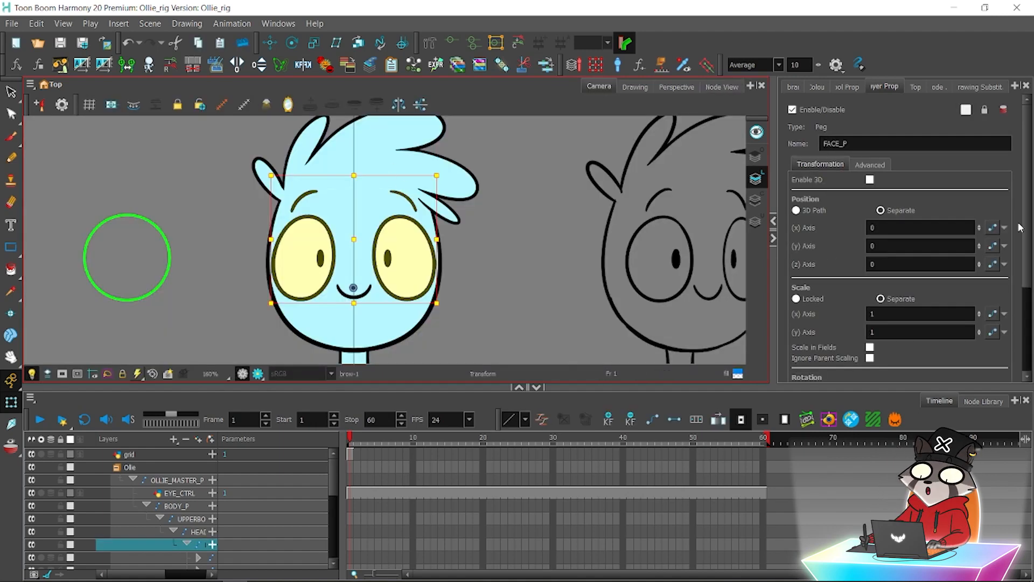
drag(1026, 229, 1027, 318)
drag(944, 342, 783, 327)
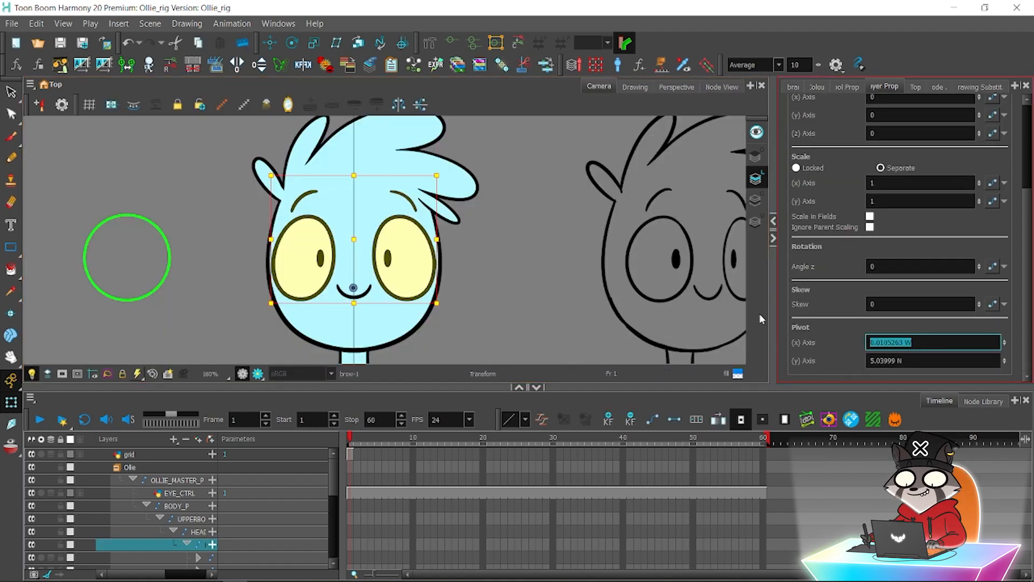
text(0)
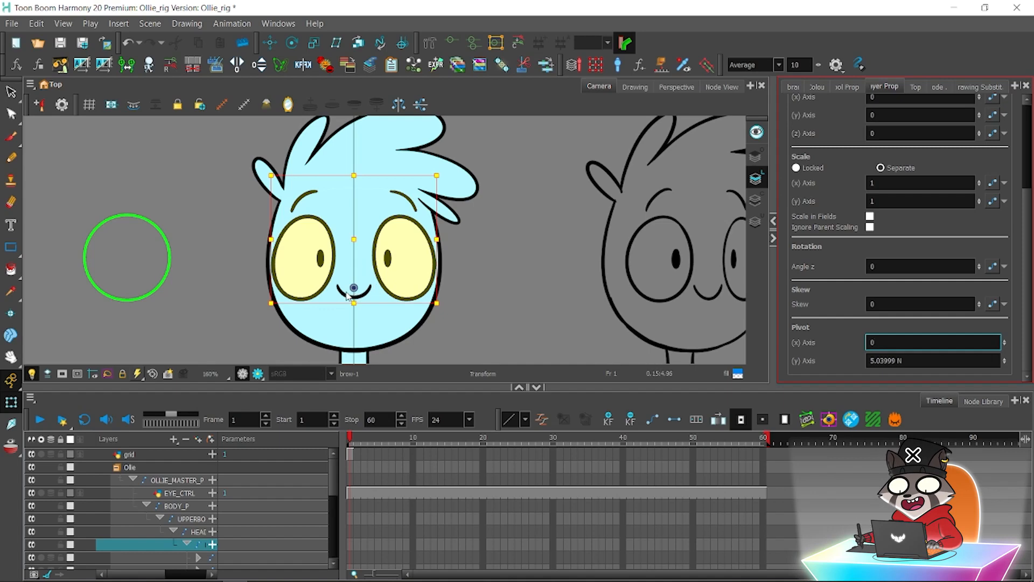
Use the Rotate tool to lower the FACE_P pivot slightly onto the mouth line, and set its X axis to 0.
click(293, 45)
drag(354, 288, 354, 292)
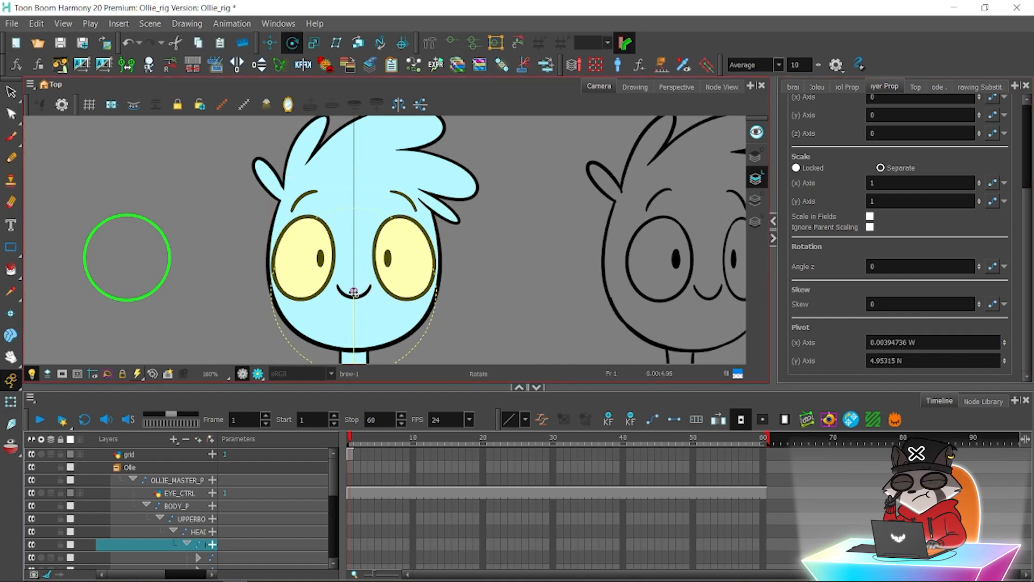
click(932, 342)
text(0)
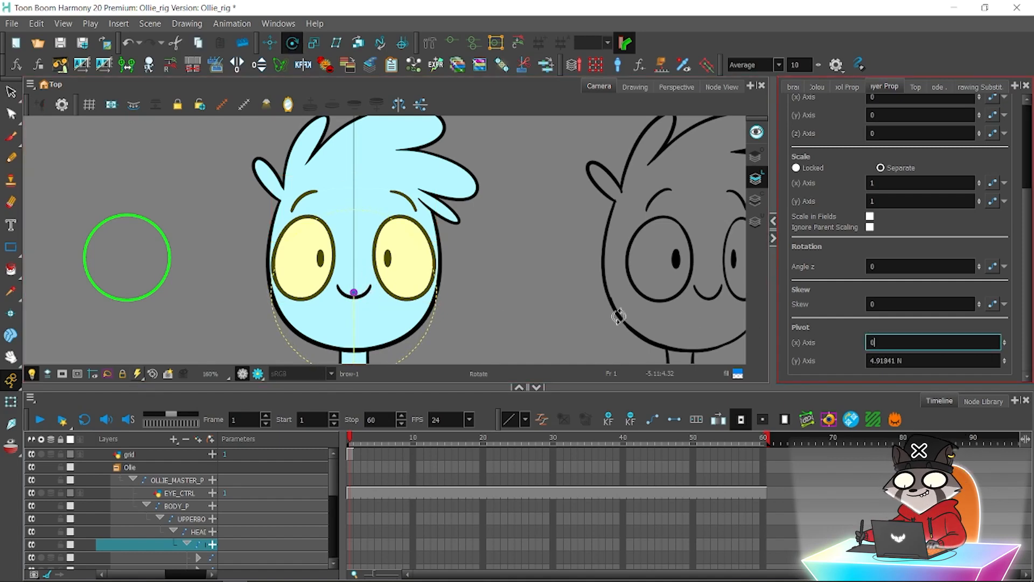
Try stretching the face vertically with the Transform tool, undo the stretch, and save the scene.
click(11, 401)
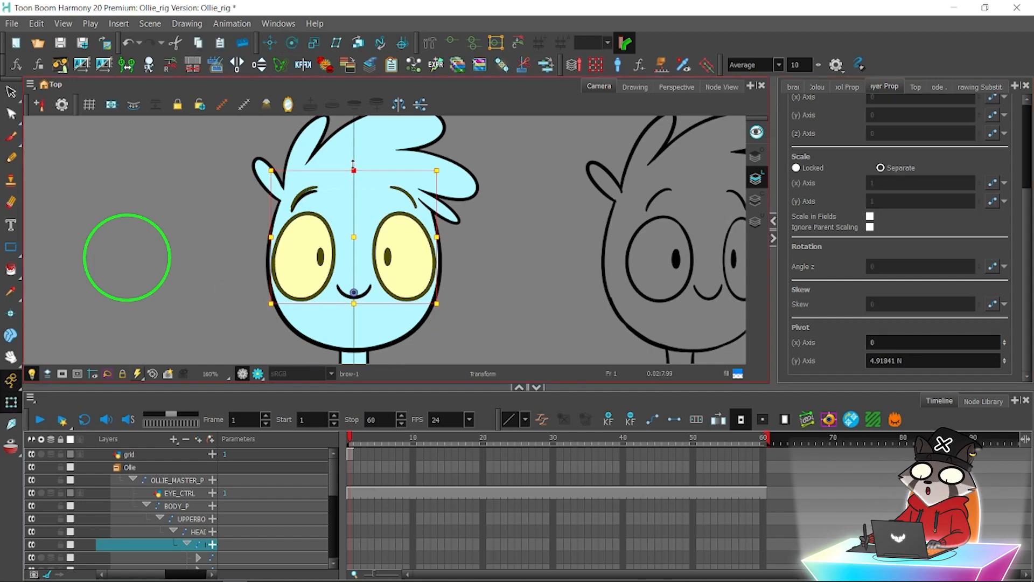
drag(354, 179, 358, 154)
key(ctrl+z)
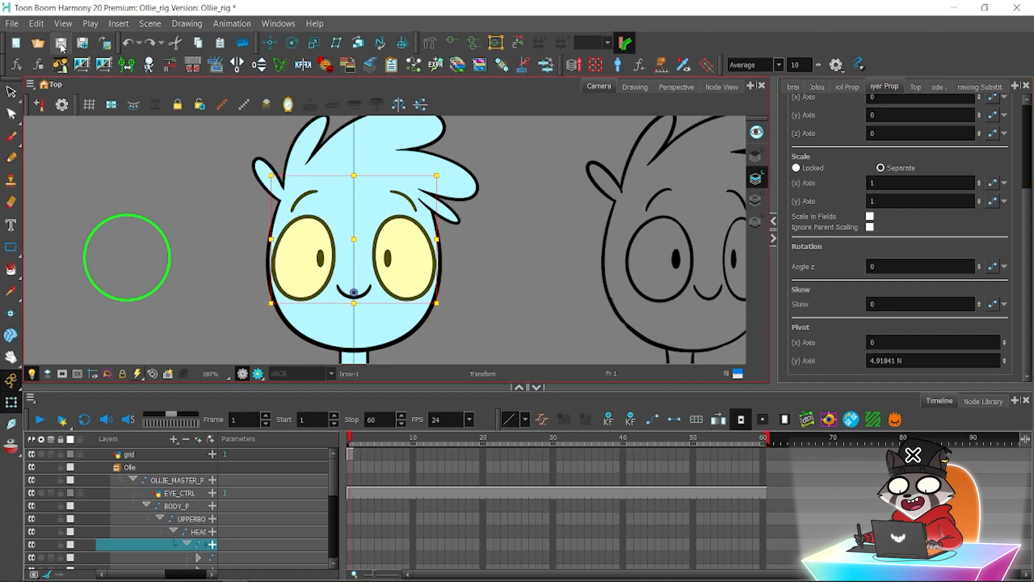
click(60, 43)
click(161, 154)
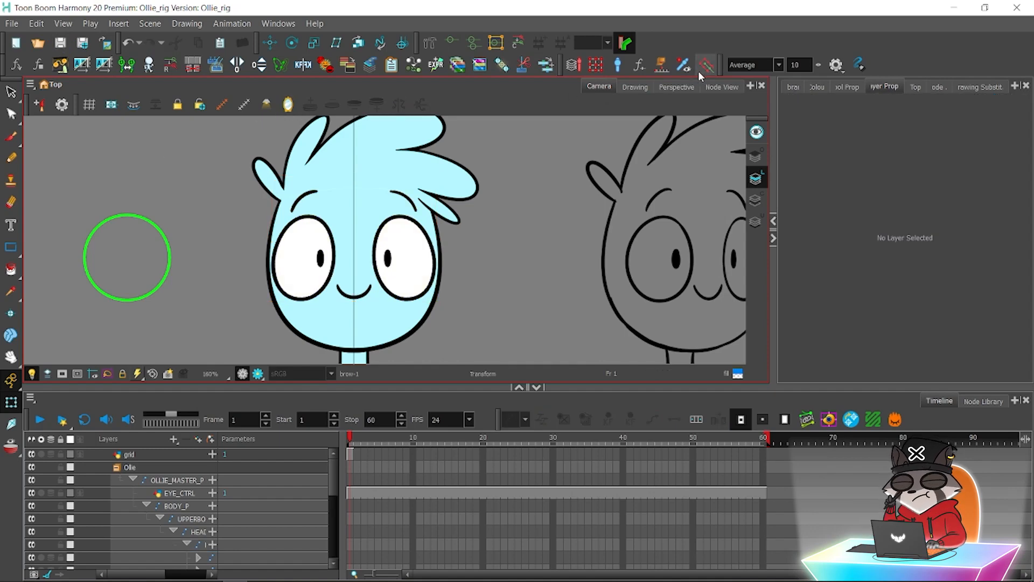
Examine the FACE_P peg in the Node View and its pivot up close in the Camera view, and clear the selection.
click(722, 86)
click(378, 192)
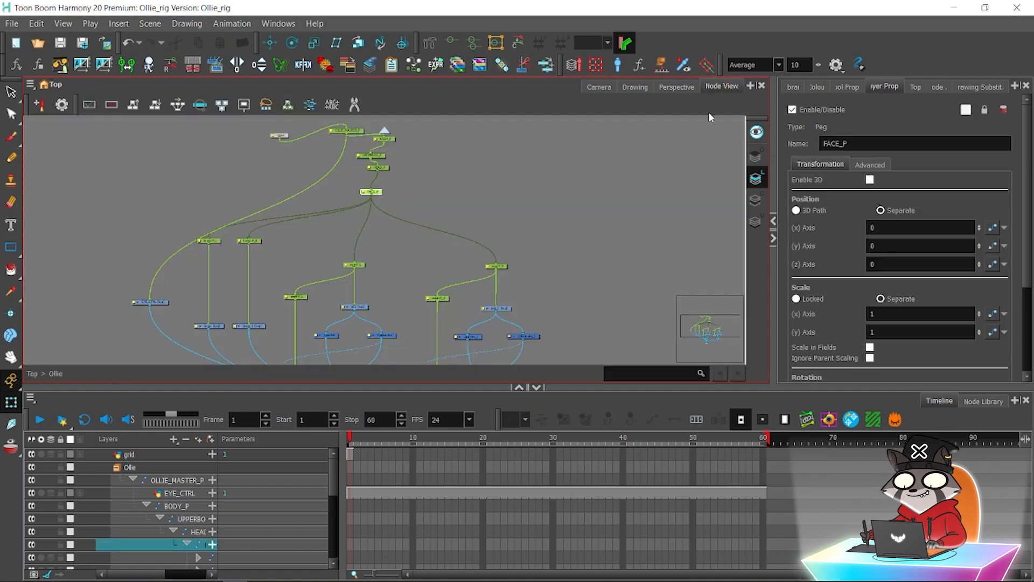
click(848, 87)
click(803, 86)
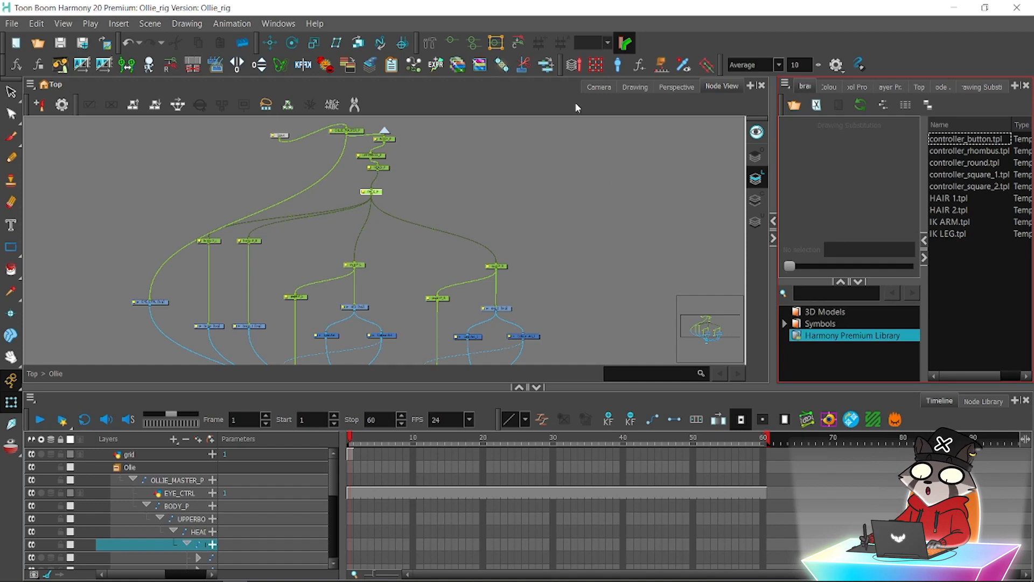
click(599, 86)
scroll(325, 292, up, 3)
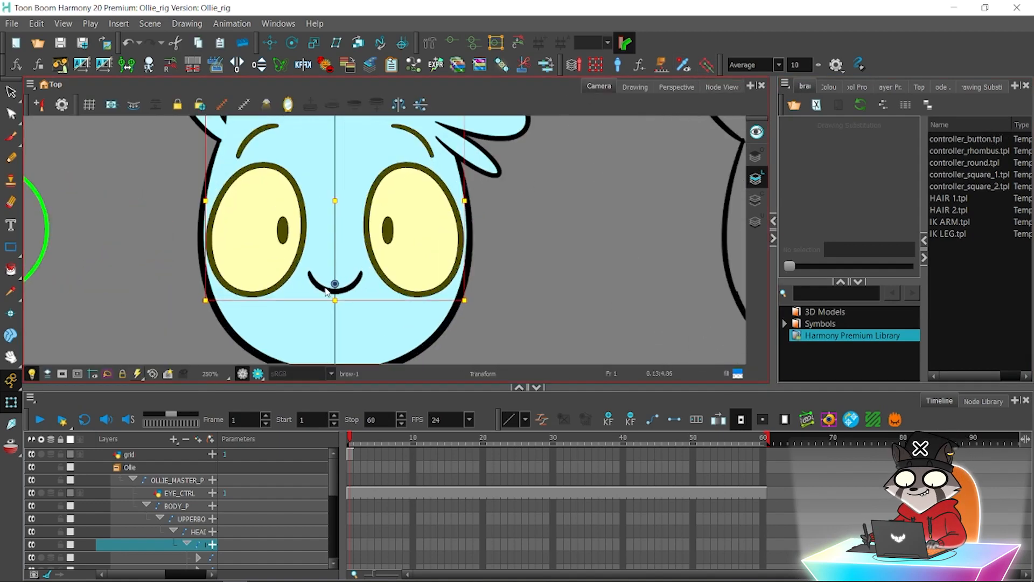
key(Escape)
drag(335, 479, 335, 528)
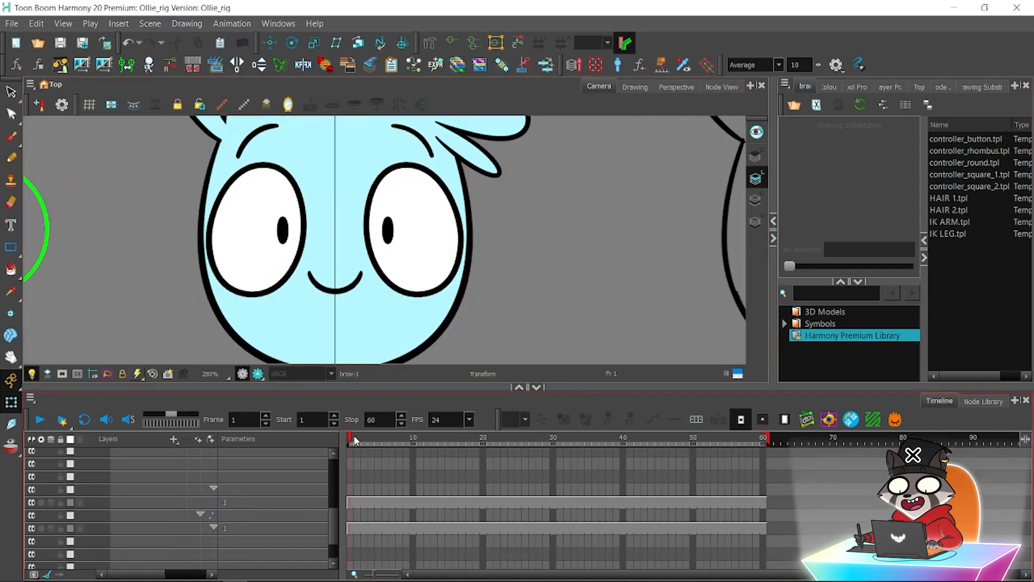
mouse_move(354, 440)
mouse_down()
mouse_move(454, 445)
mouse_move(349, 451)
mouse_up()
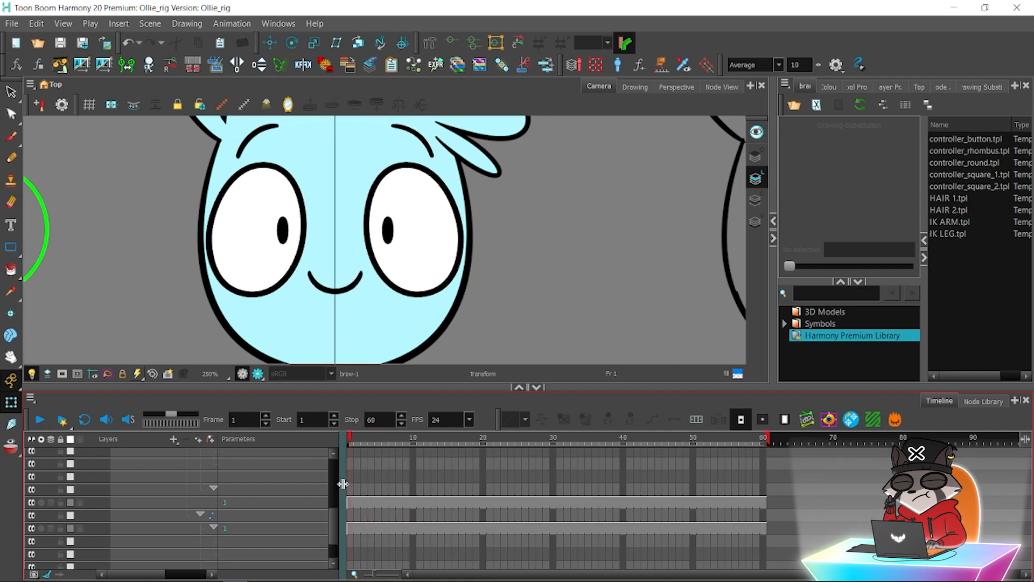
scroll(336, 474, up, 2)
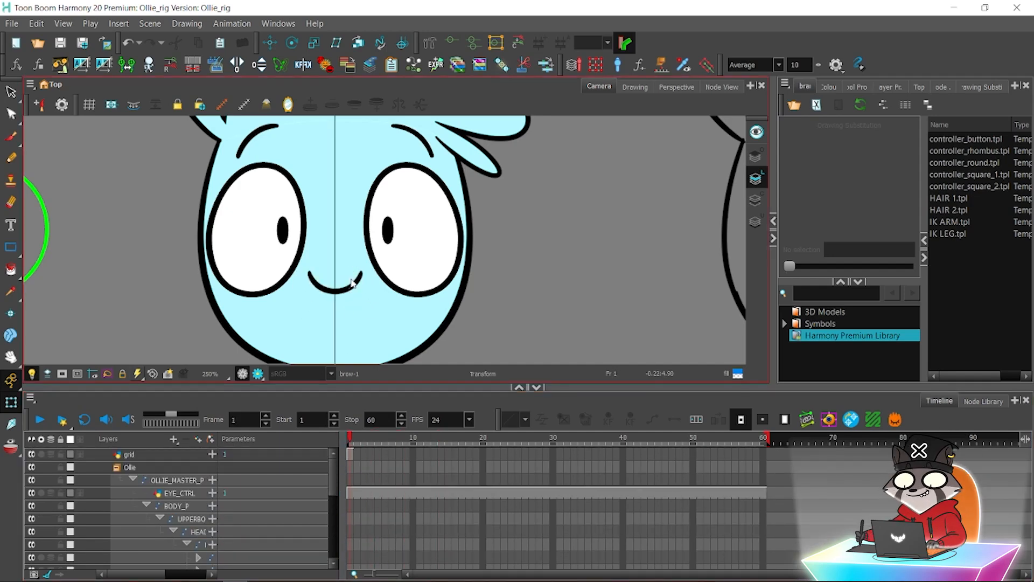
Widen the Timeline's layer list and collapse the eye-P_L and eye-P_R pegs under FACE_P.
click(176, 509)
drag(333, 484, 471, 482)
scroll(269, 496, down, 4)
click(198, 478)
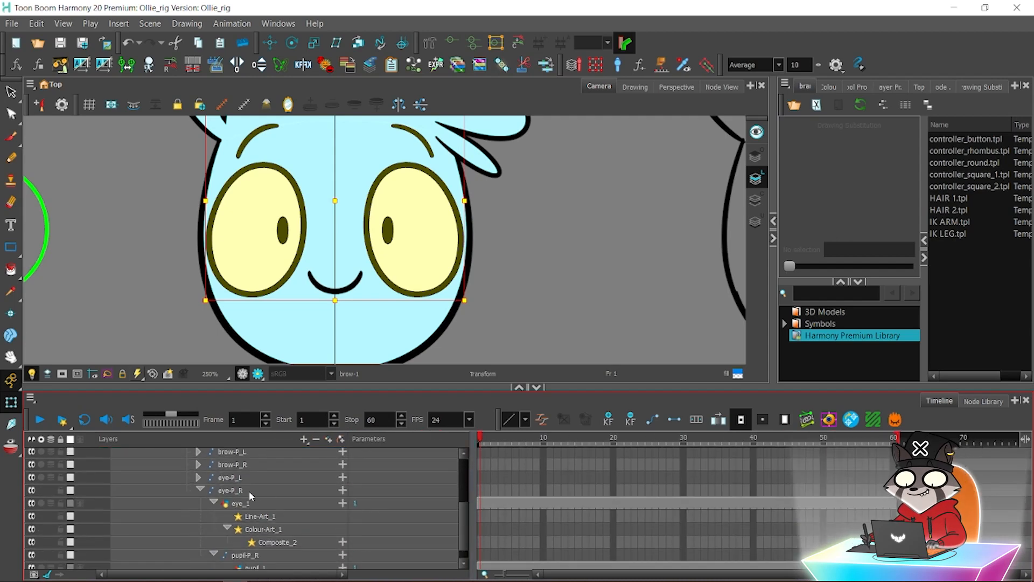
click(204, 491)
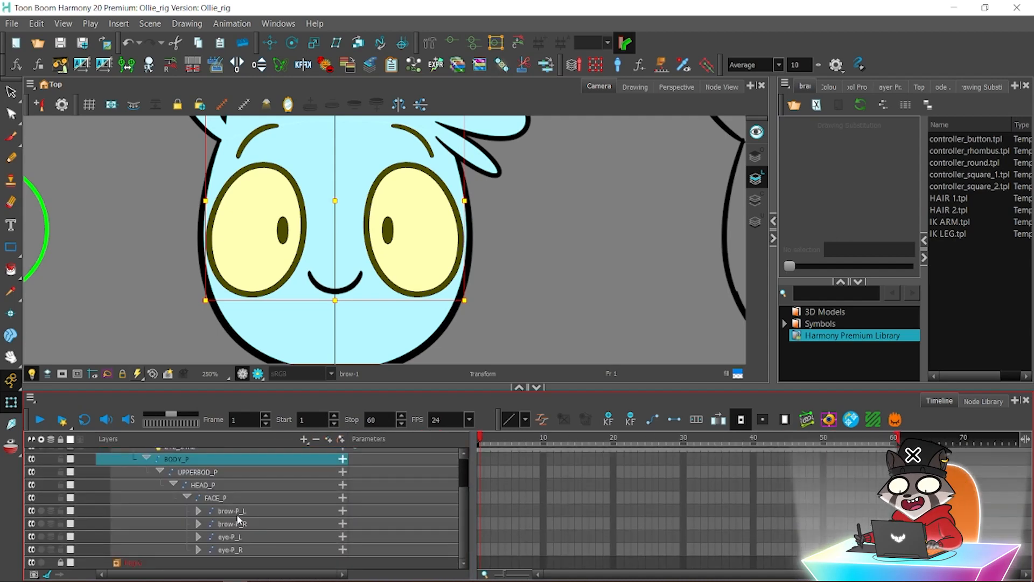
Add a vector drawing layer named mouth under the FACE_P peg.
click(238, 512)
click(303, 440)
click(317, 473)
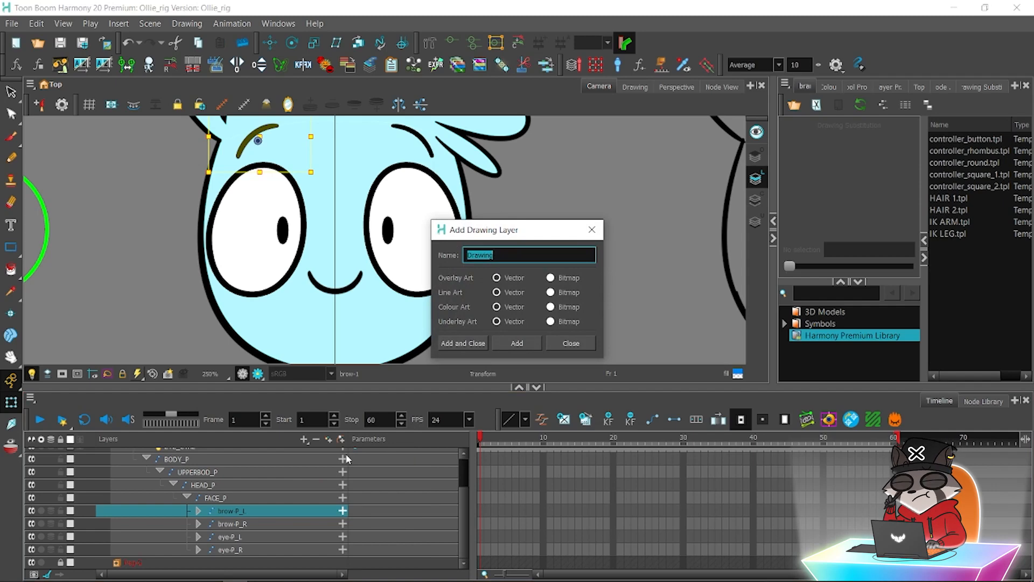
click(462, 343)
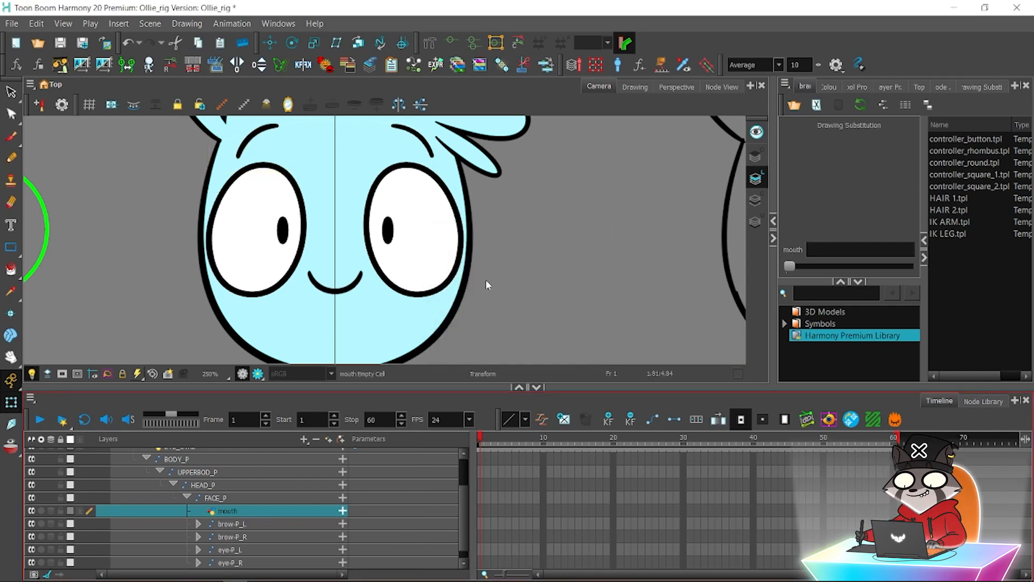
In the Node View, place the mouth node beyond the eye branches and reorder its cable to the composite's rightmost port.
click(722, 86)
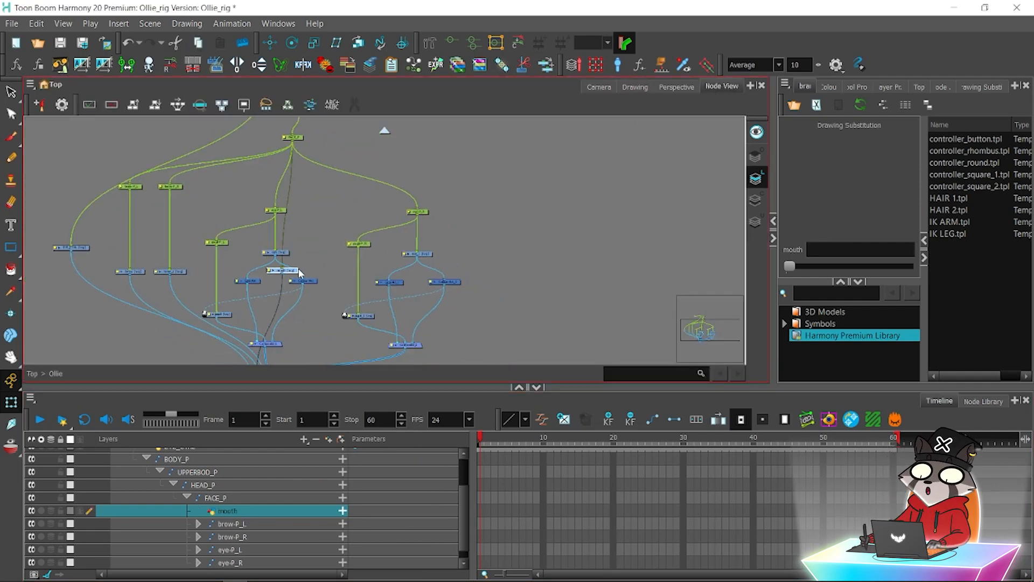
drag(299, 269, 583, 290)
drag(503, 300, 462, 217)
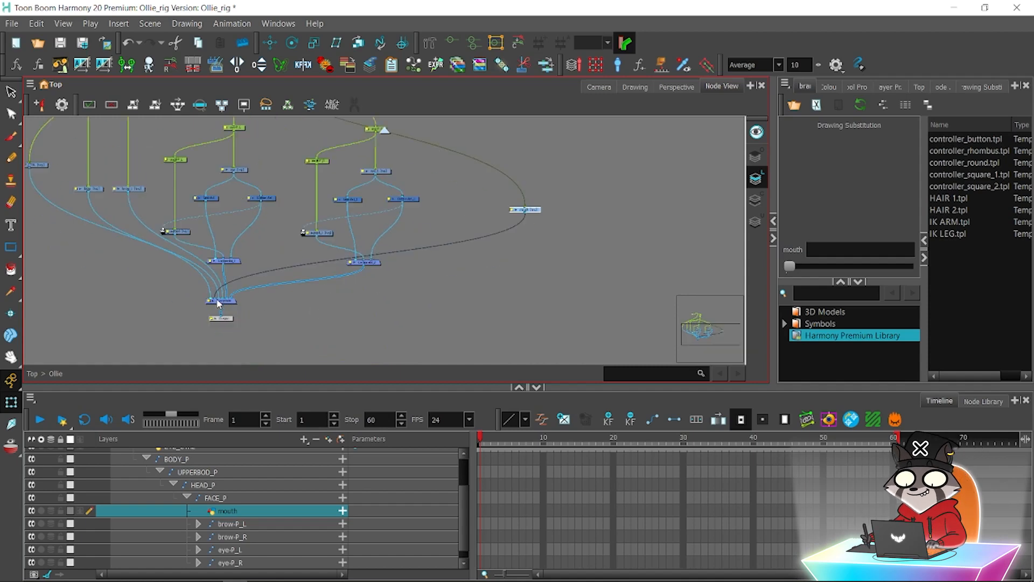
drag(215, 299, 233, 298)
drag(301, 226, 287, 272)
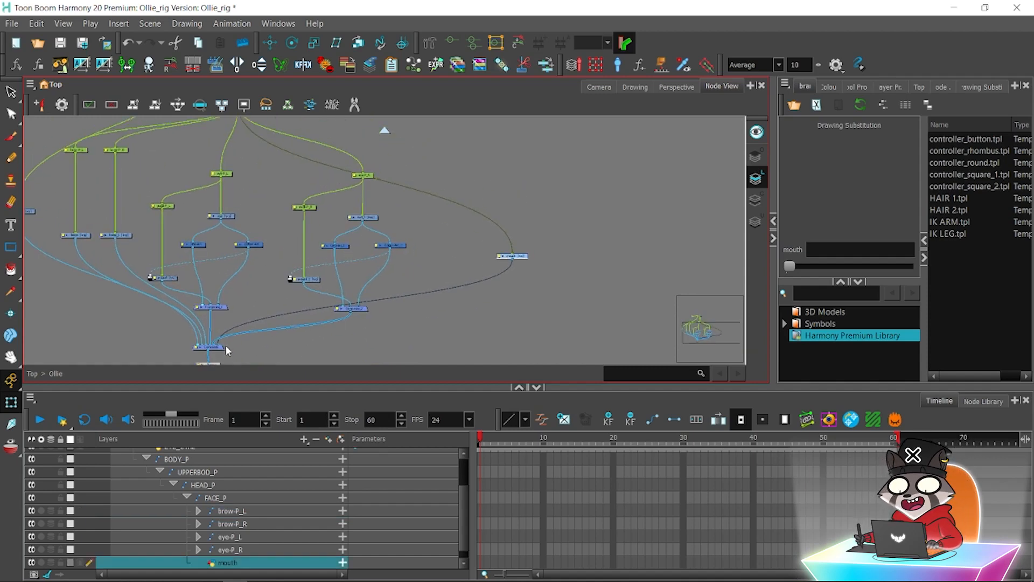
Move the main composite beneath the middle of the node branches and place the output node directly below it.
drag(225, 347, 327, 379)
drag(349, 332, 376, 270)
scroll(385, 258, down, 1)
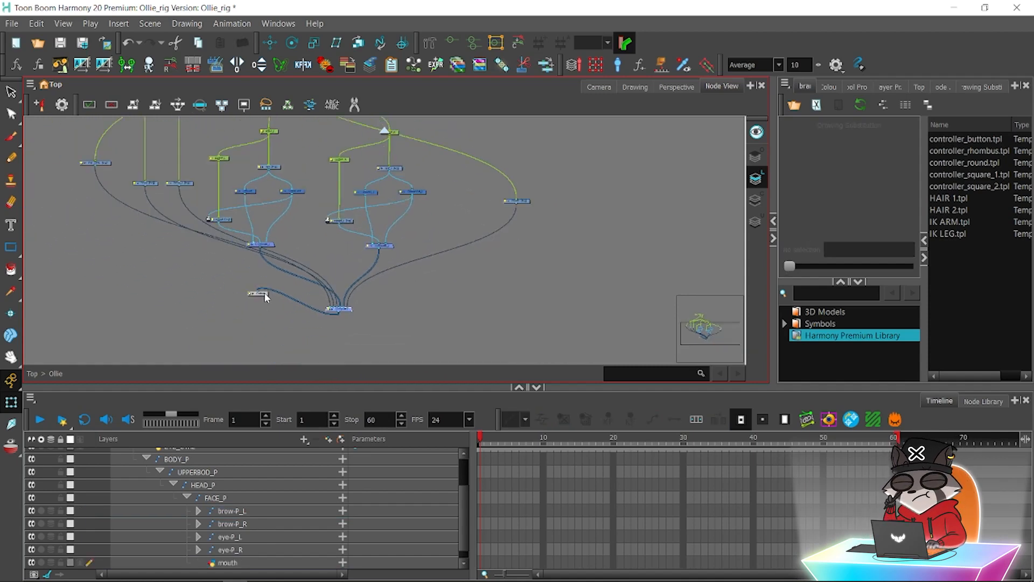
drag(266, 297, 335, 354)
Insert a Composite node between the main composite and the output node, and reroute the EYE_CTRL cable into it.
click(982, 402)
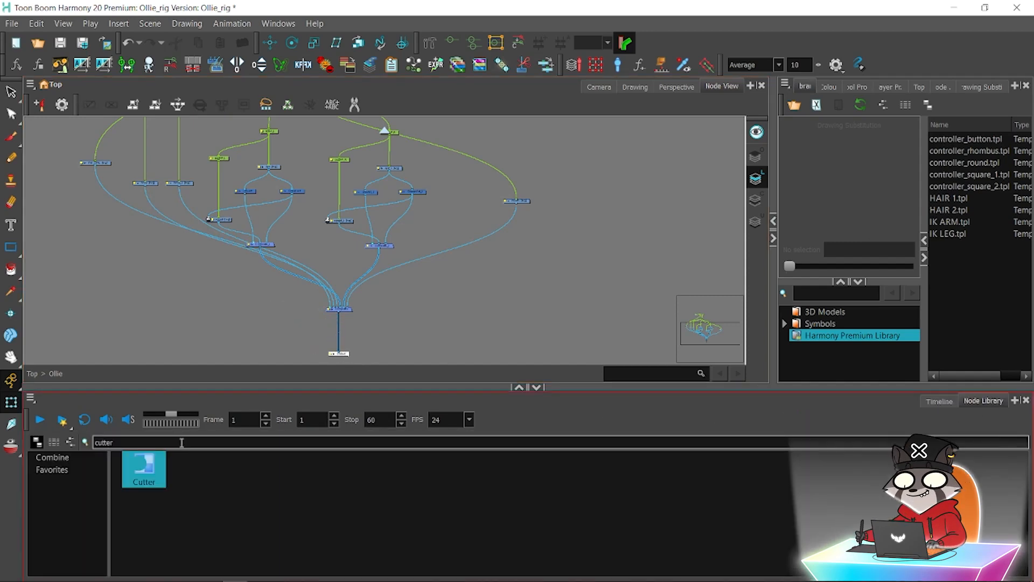
text(comp)
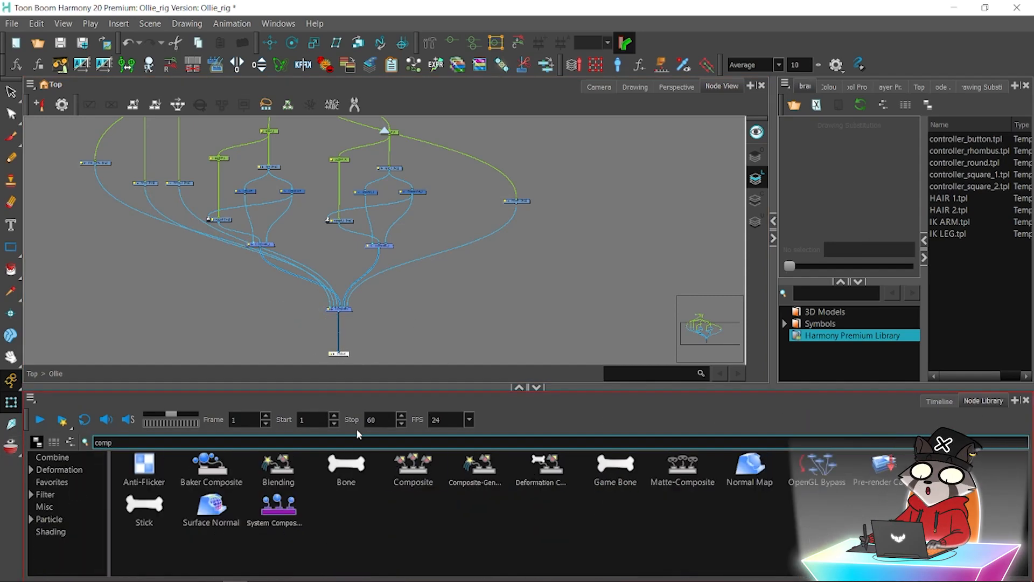
drag(413, 466, 340, 332)
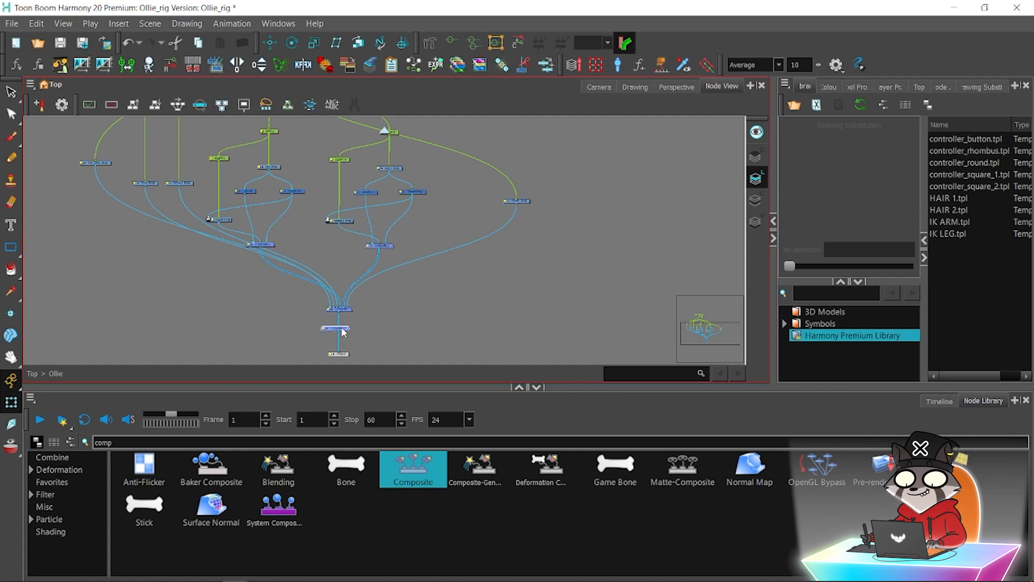
click(329, 308)
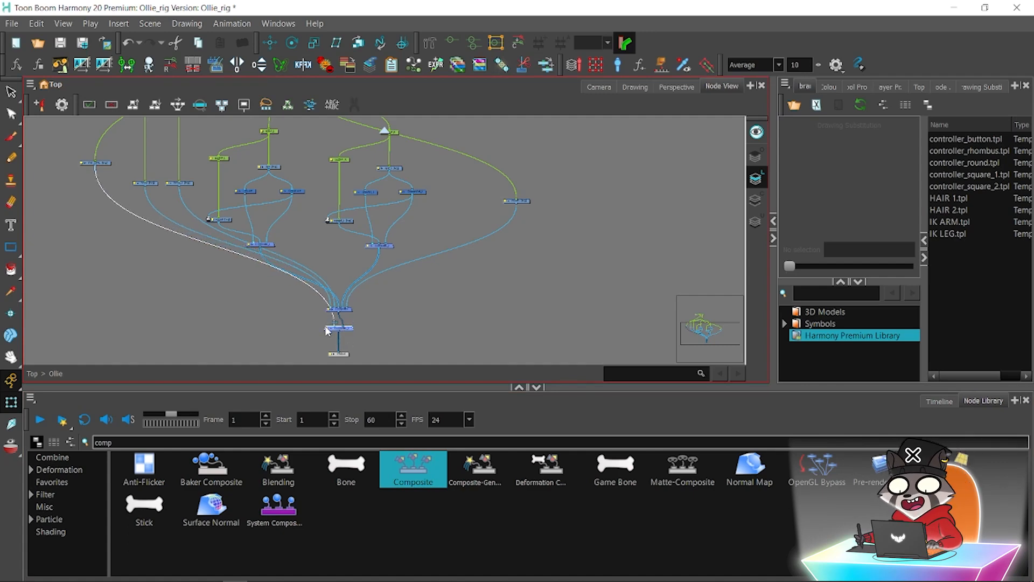
drag(325, 327, 329, 324)
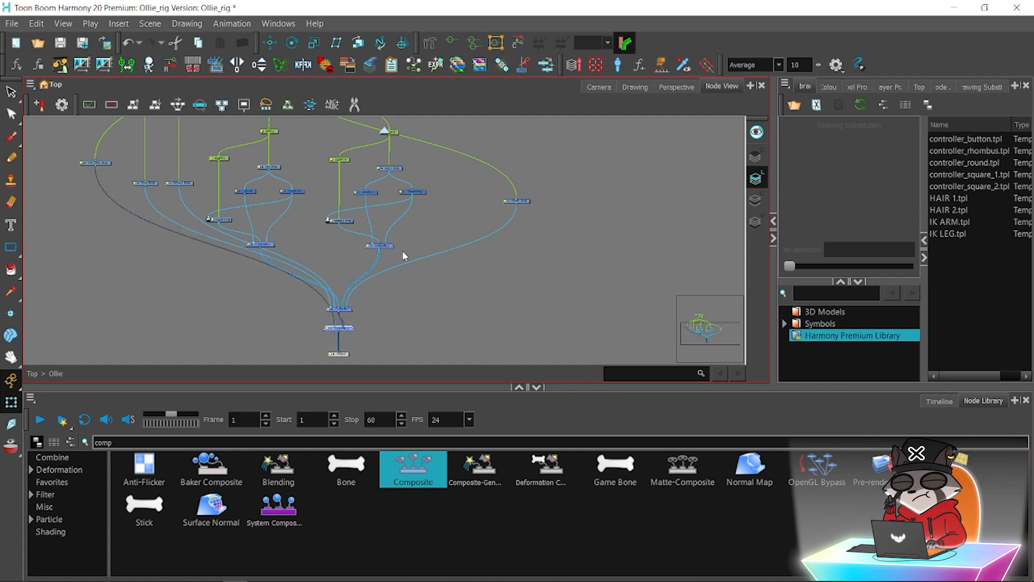
Add another Composite node below the EYE_CTRL drawing and connect EYE_CTRL to it.
drag(193, 442, 8, 386)
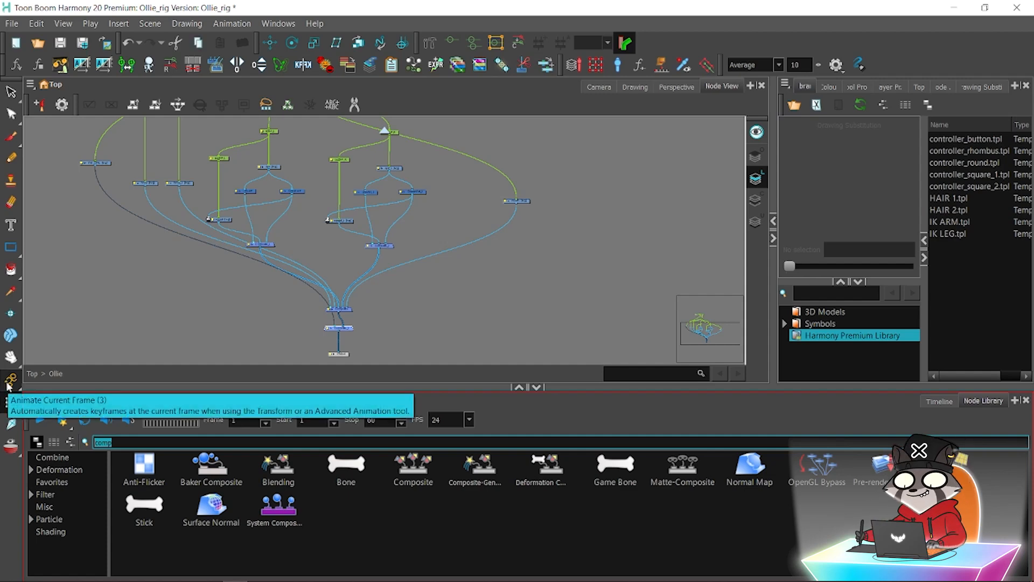
drag(413, 467, 172, 305)
drag(331, 327, 166, 306)
Add a Visibility node linking EYE_CTRL's composite to the lower composite, and preview the rig in the Camera view.
drag(129, 442, 5, 413)
text(visi)
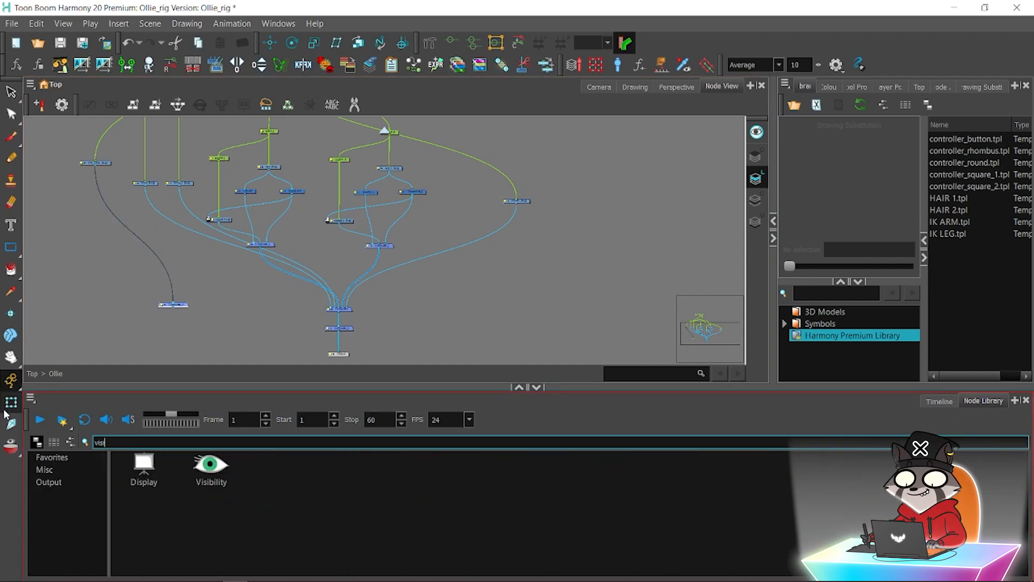
drag(211, 466, 193, 274)
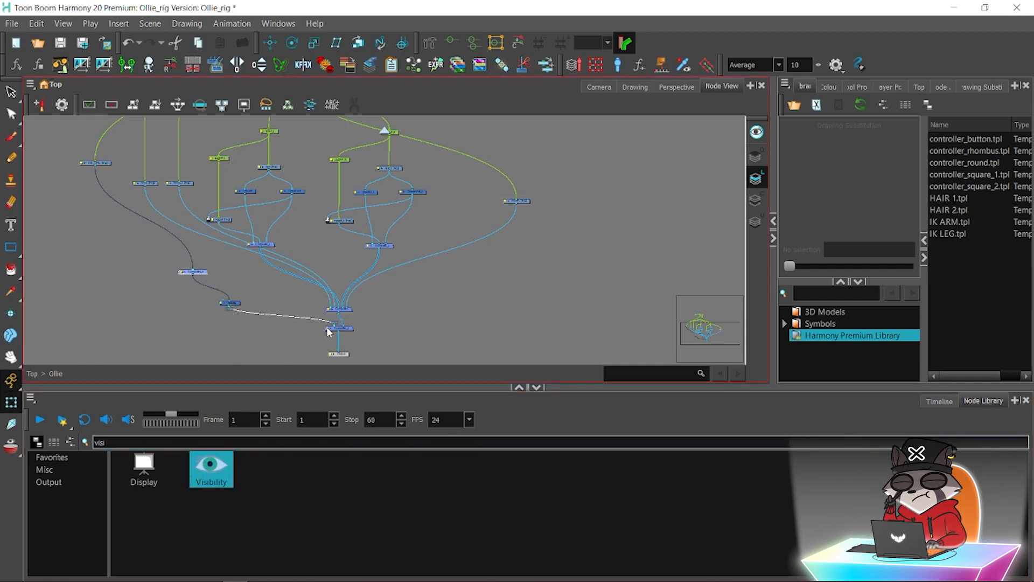
drag(329, 332, 330, 329)
click(238, 303)
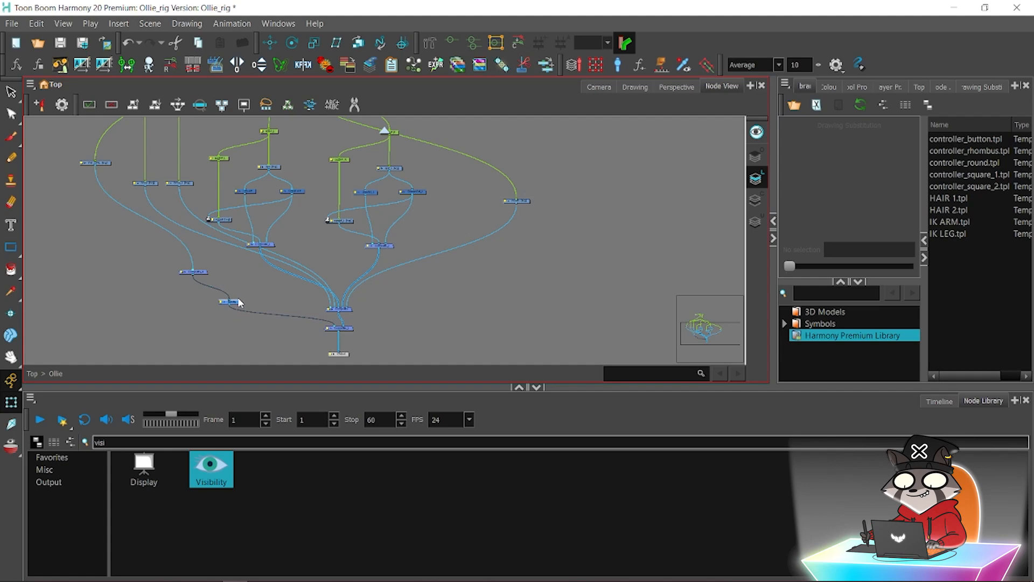
click(614, 87)
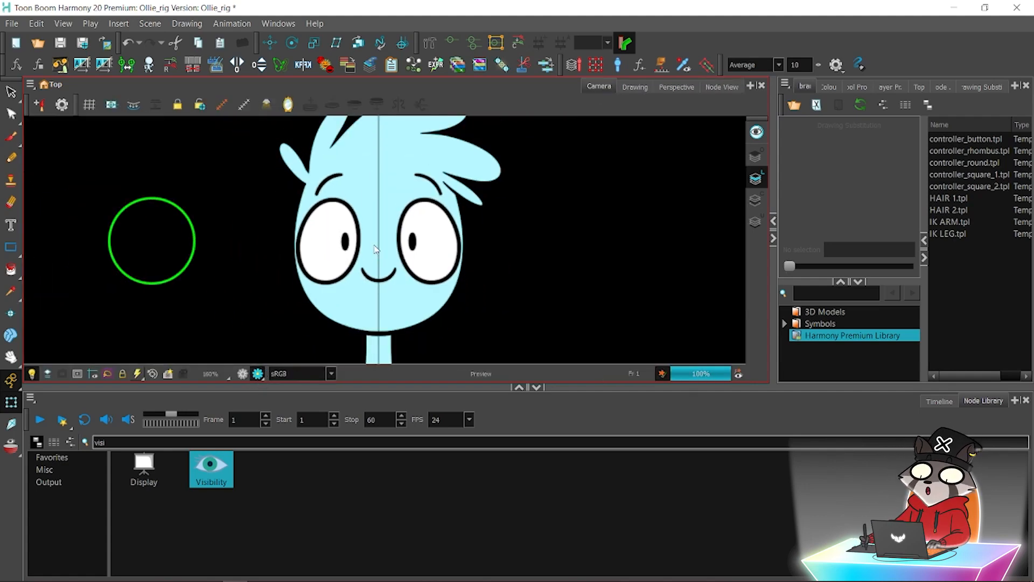
Disable Soft Render on the Visibility node, keep Display in OpenGL View enabled, and compare the render and OpenGL previews.
click(894, 87)
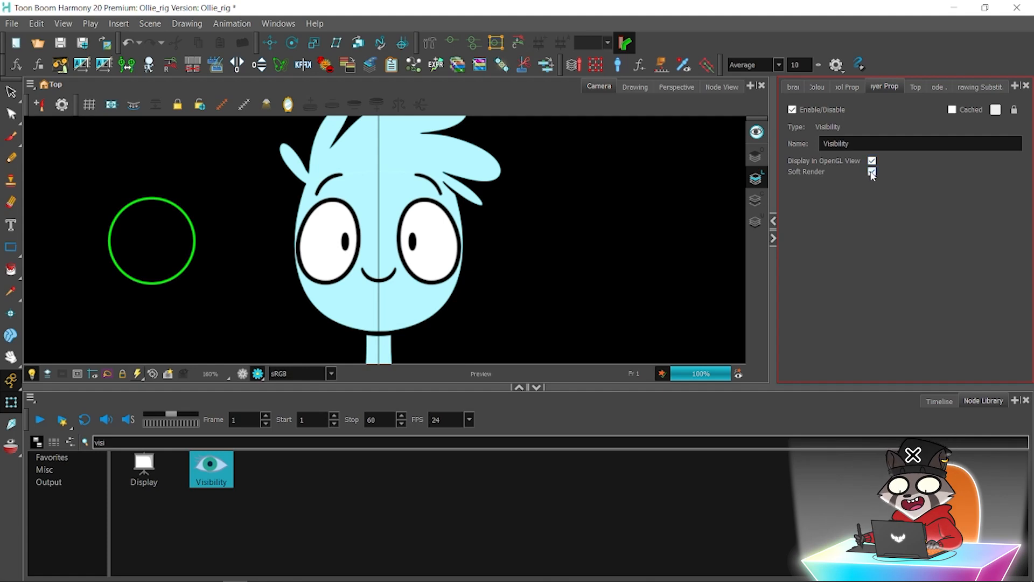
click(872, 172)
click(241, 374)
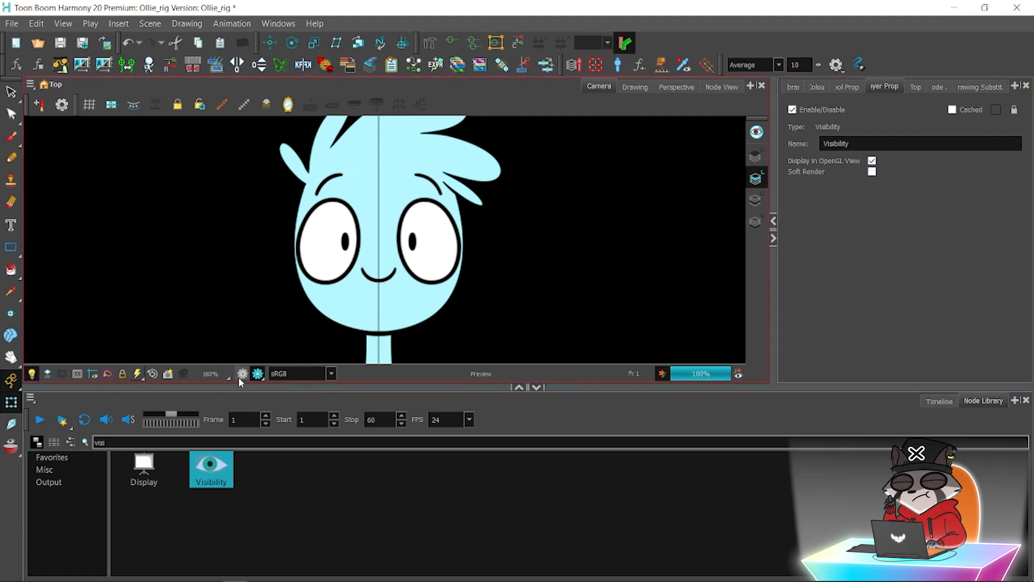
click(242, 374)
click(872, 162)
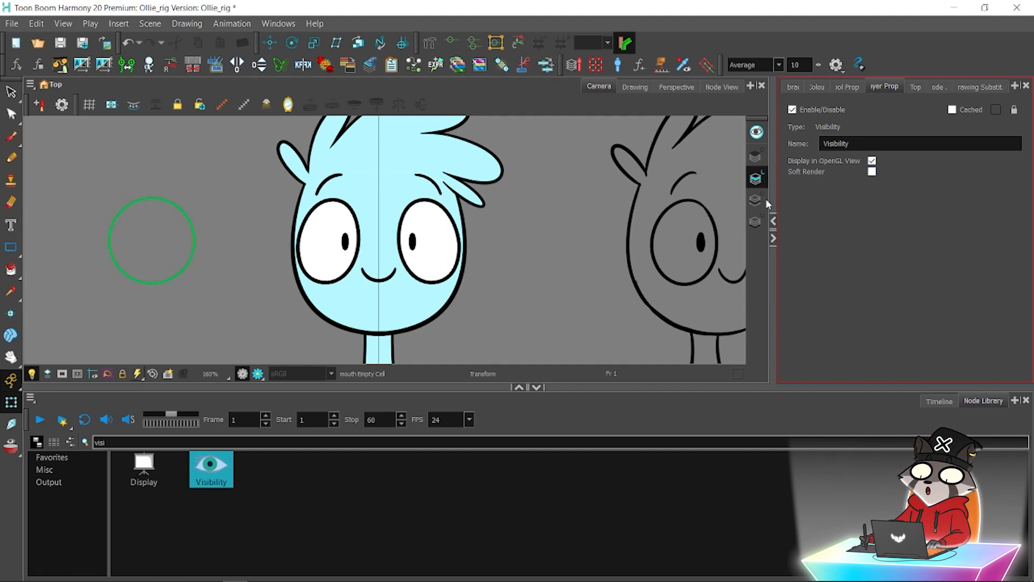
click(242, 374)
click(243, 374)
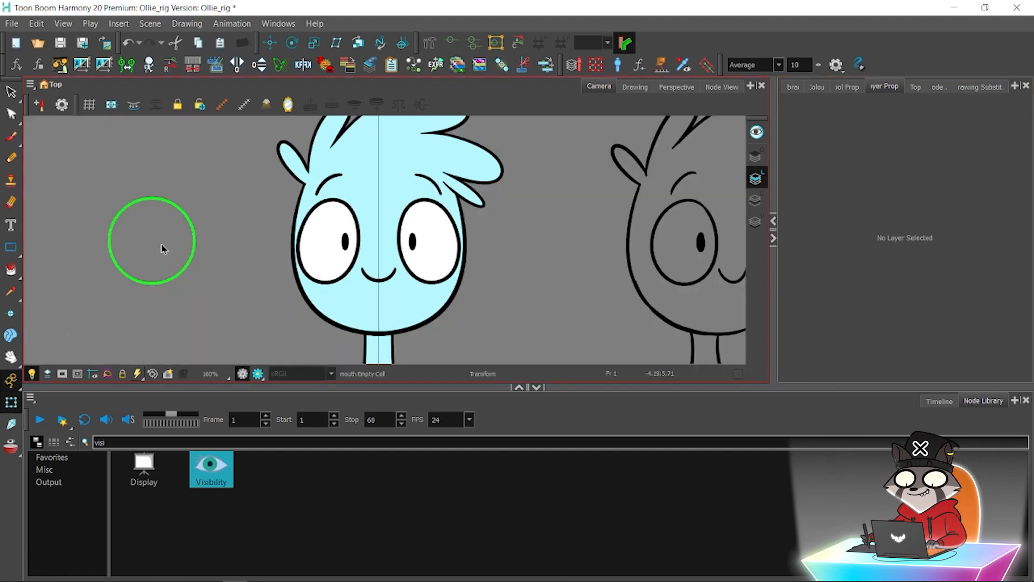
Test EYE_CTRL in the render preview by moving and skewing it, undo the transformations, and return to the OpenGL preview.
click(162, 244)
click(243, 374)
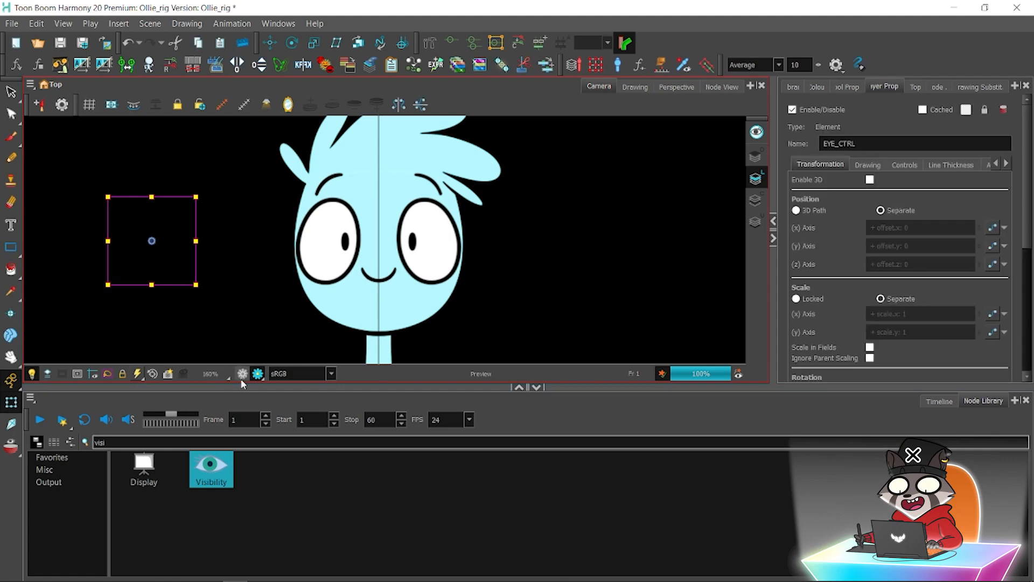
drag(175, 272, 161, 250)
drag(172, 189, 179, 195)
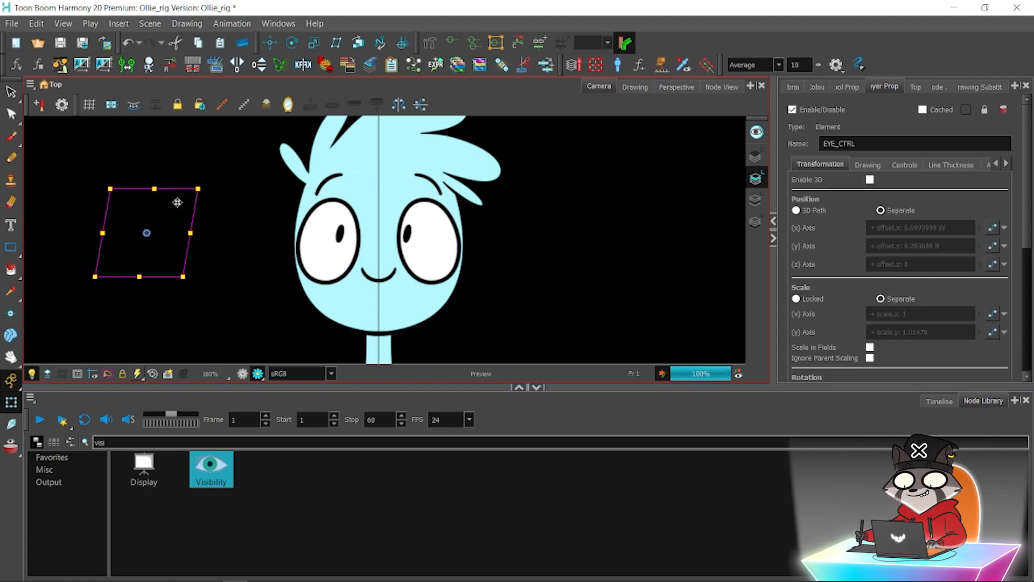
key(ctrl+z)
key(ctrl+z)
key(ctrl+z)
key(ctrl+z)
key(ctrl+z)
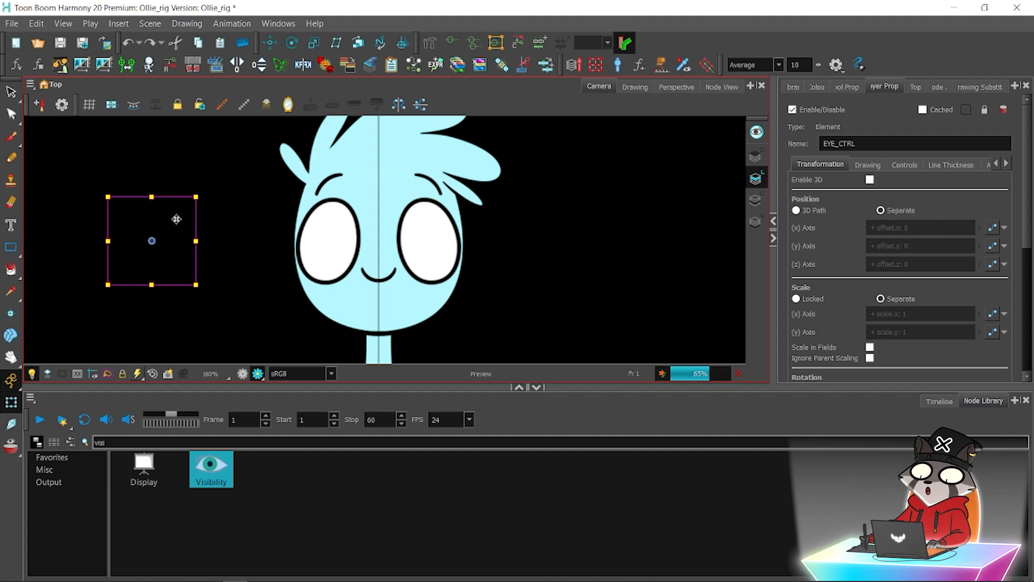
click(242, 374)
key(Escape)
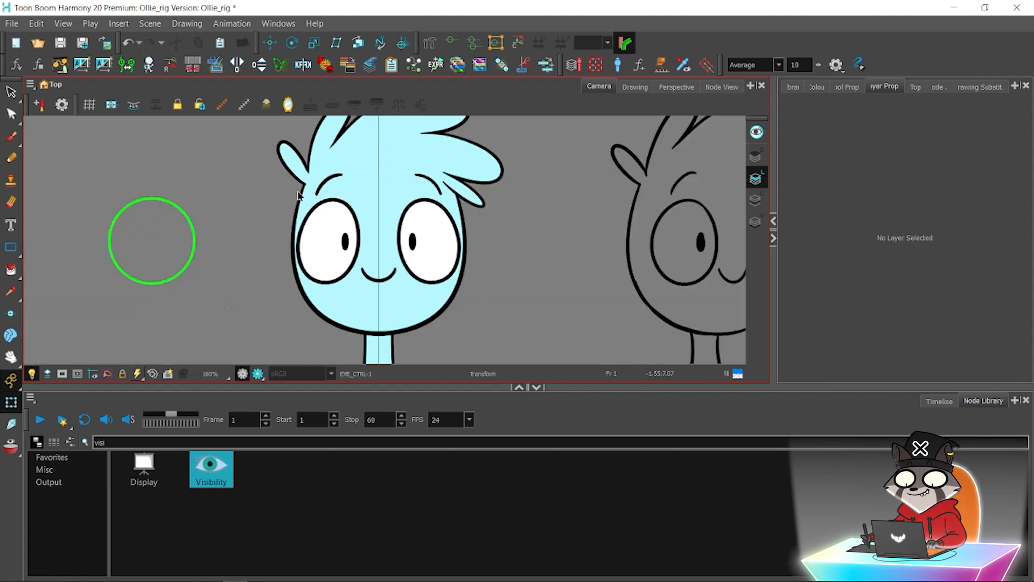
key(1)
key(1)
scroll(335, 198, up, 5)
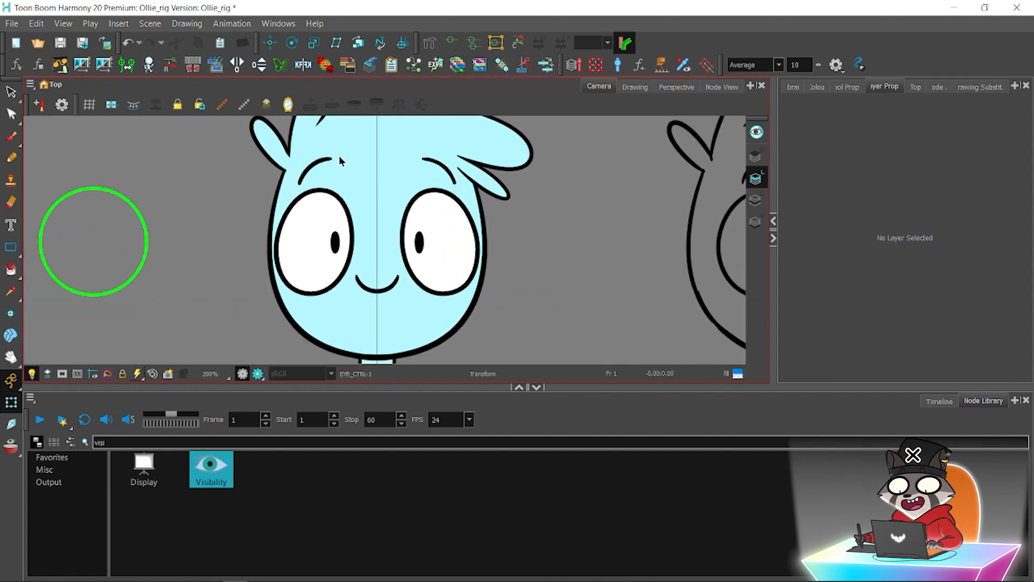
click(270, 162)
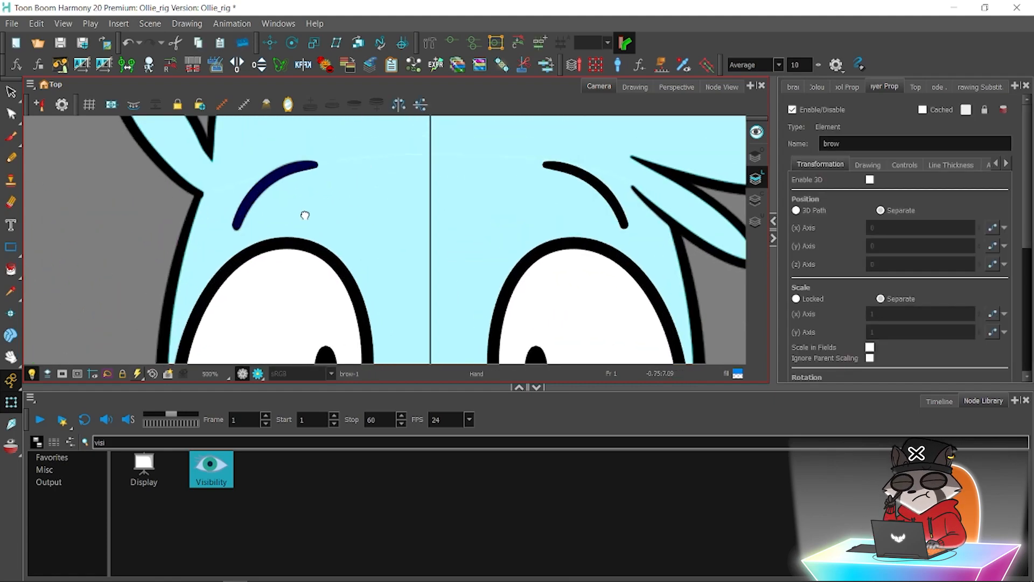
scroll(325, 229, down, 5)
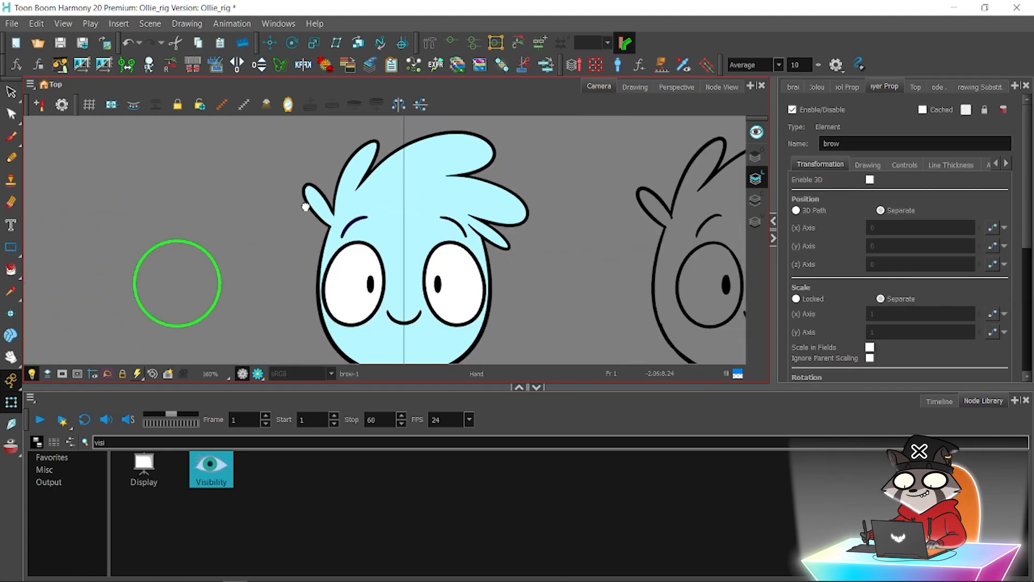
key(Escape)
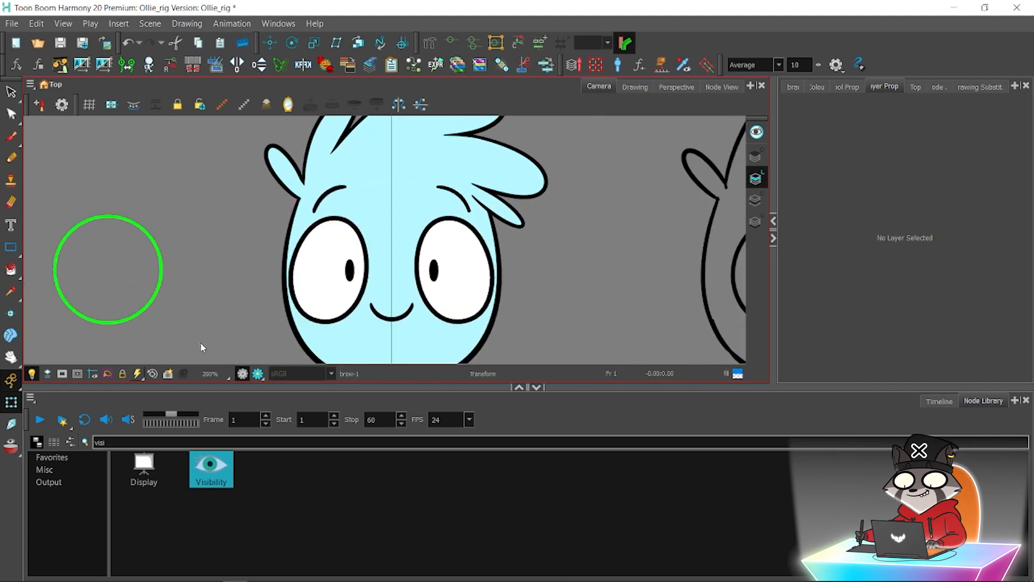
Save the scene and select the mouth layer under FACE_P in the Timeline.
scroll(338, 171, down, 2)
key(ctrl+s)
click(940, 401)
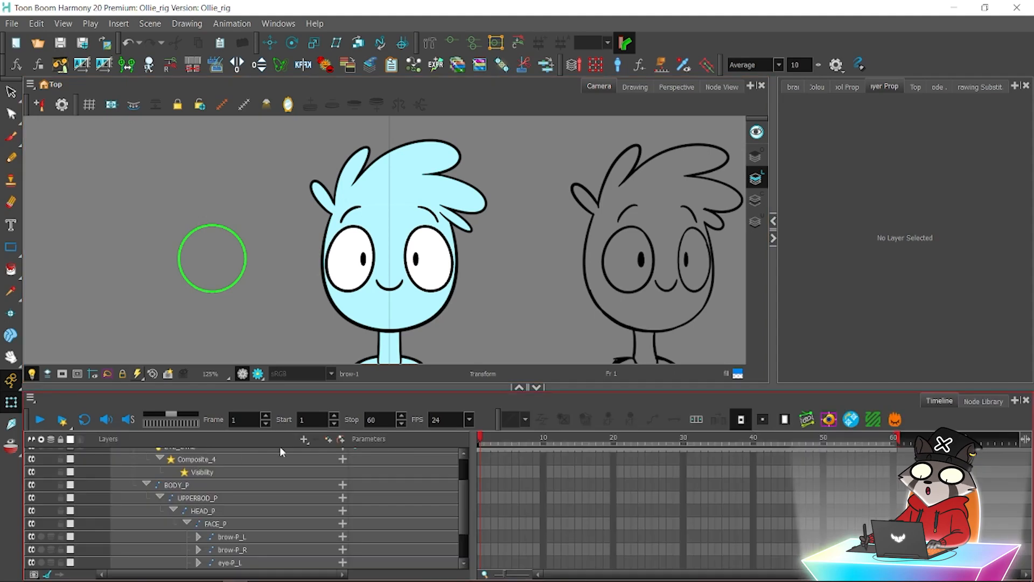
scroll(333, 510, down, 3)
click(278, 536)
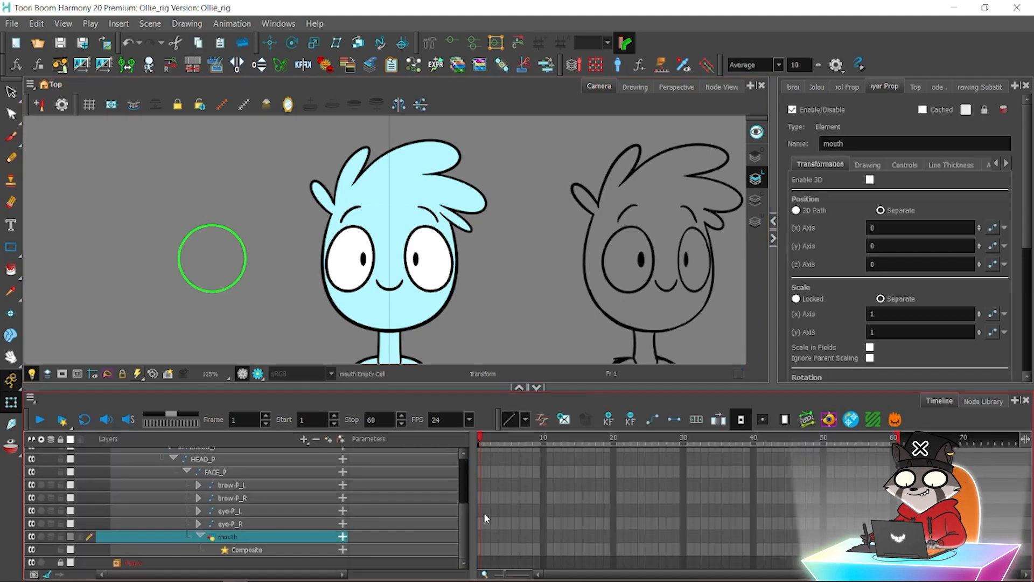
Draw the left half of the smile over the sketch with the Polyline tool at size 8, using Black from the Ollie palette.
scroll(467, 519, down, 2)
scroll(464, 515, up, 2)
scroll(260, 227, up, 5)
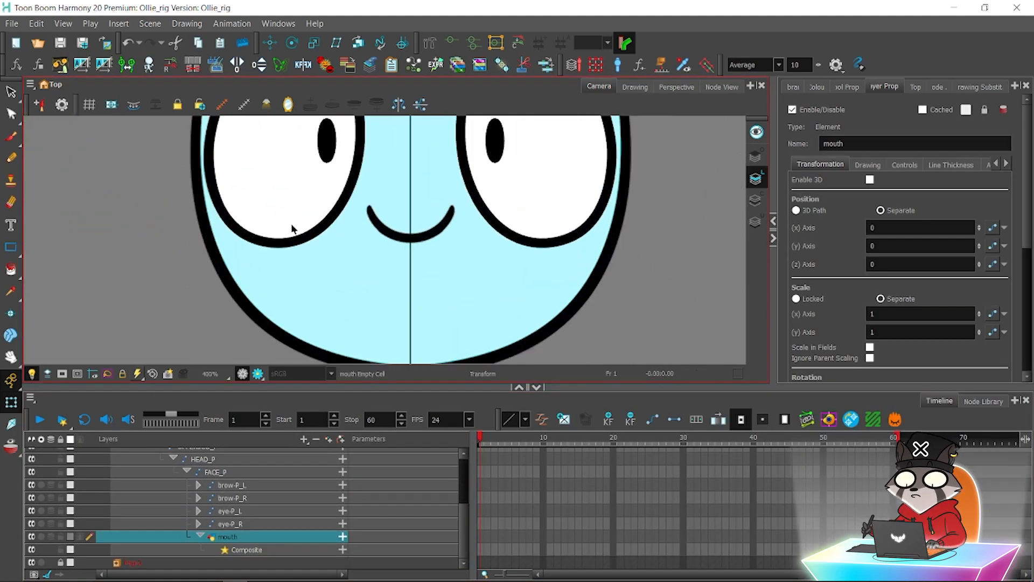
scroll(323, 204, up, 2)
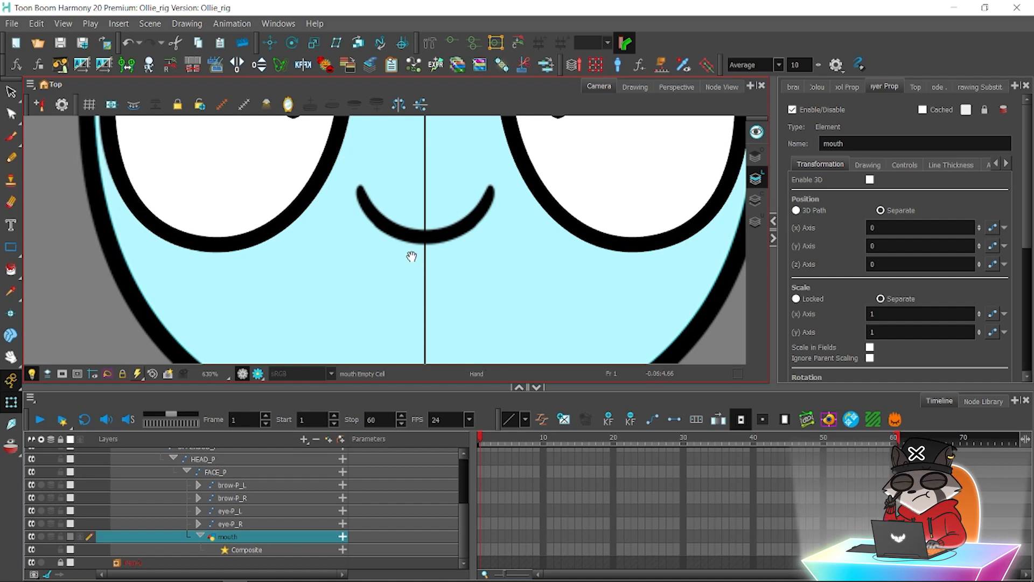
scroll(412, 256, up, 2)
drag(10, 247, 43, 286)
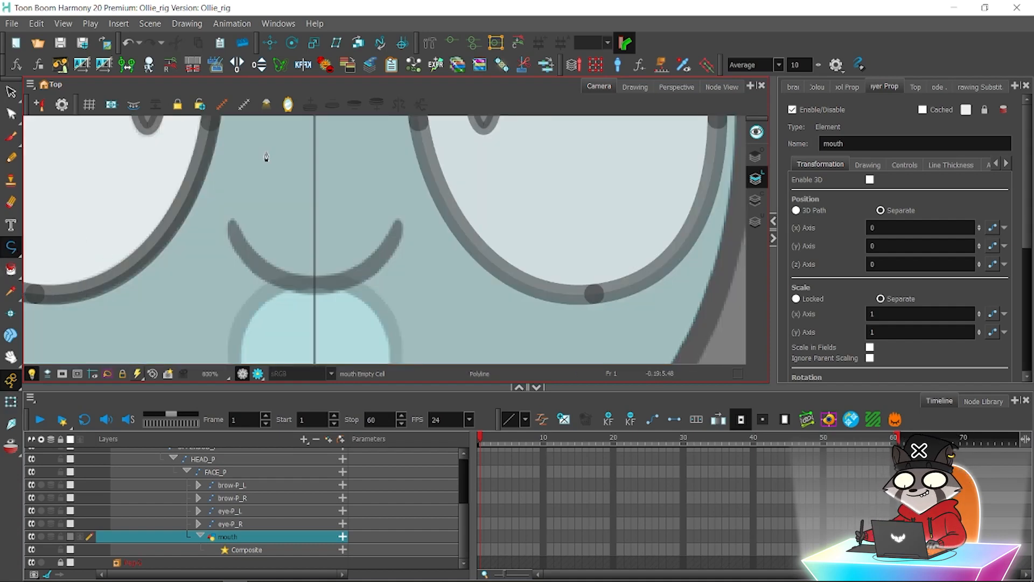
click(847, 87)
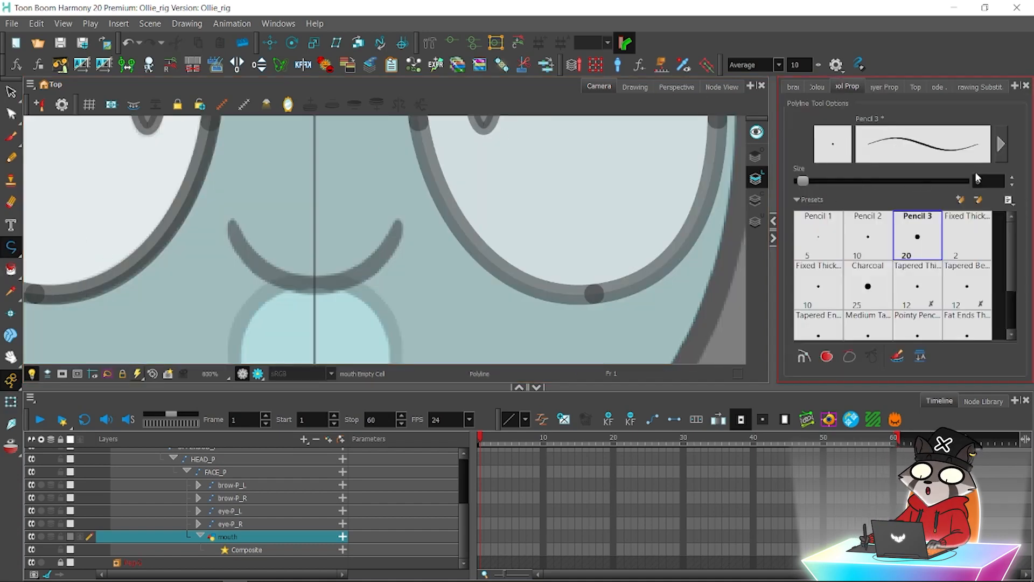
click(231, 251)
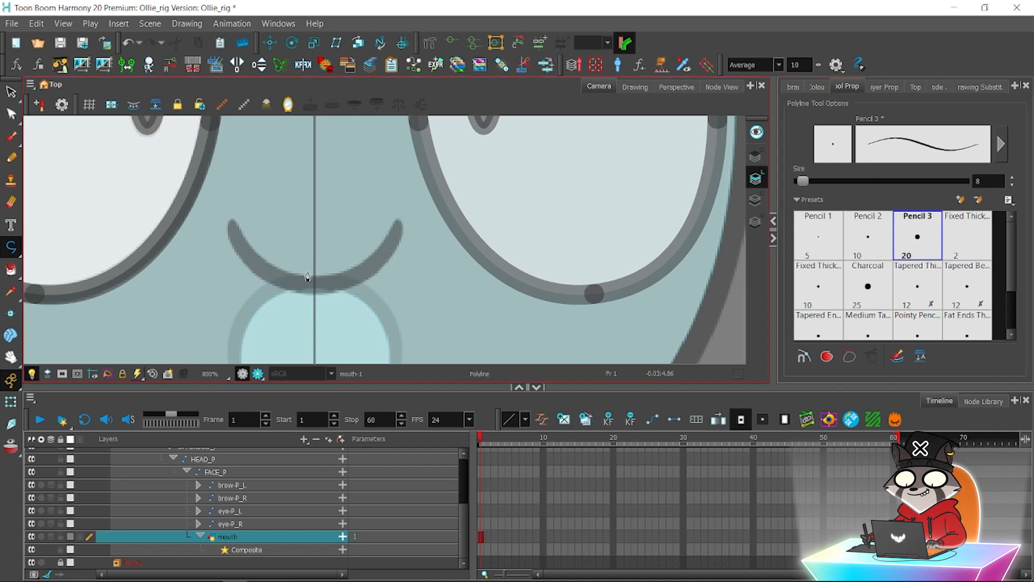
click(816, 87)
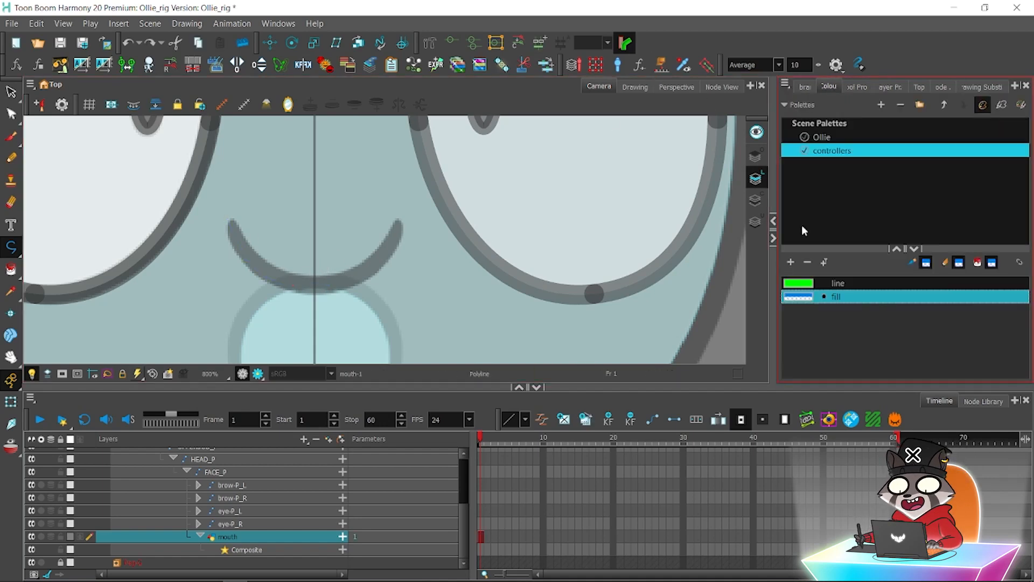
click(827, 139)
click(227, 216)
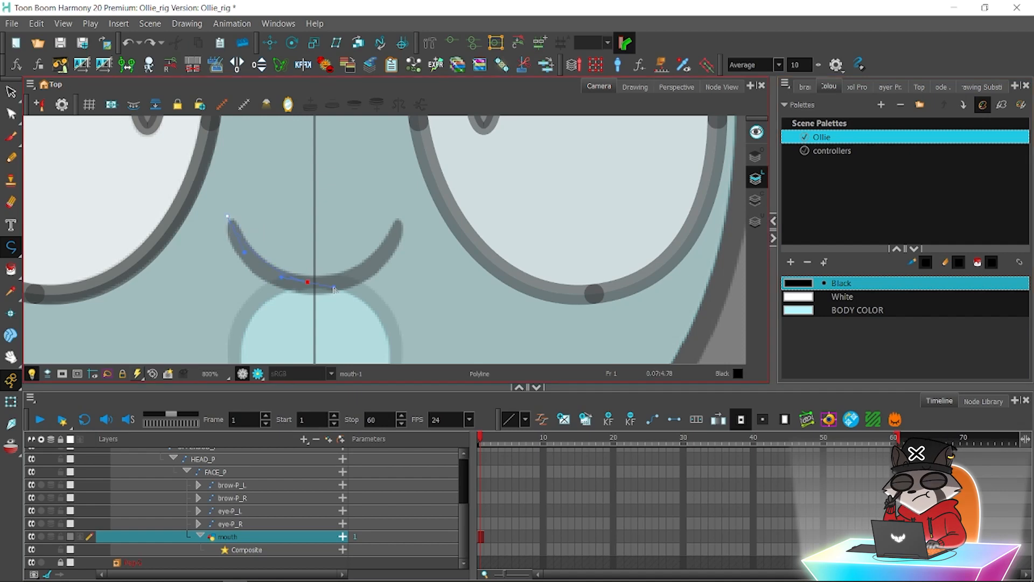
drag(309, 282, 324, 289)
Thin the outer end of the mouth stroke to size 6 with the Pencil Editor, and save the scene.
click(16, 118)
click(43, 142)
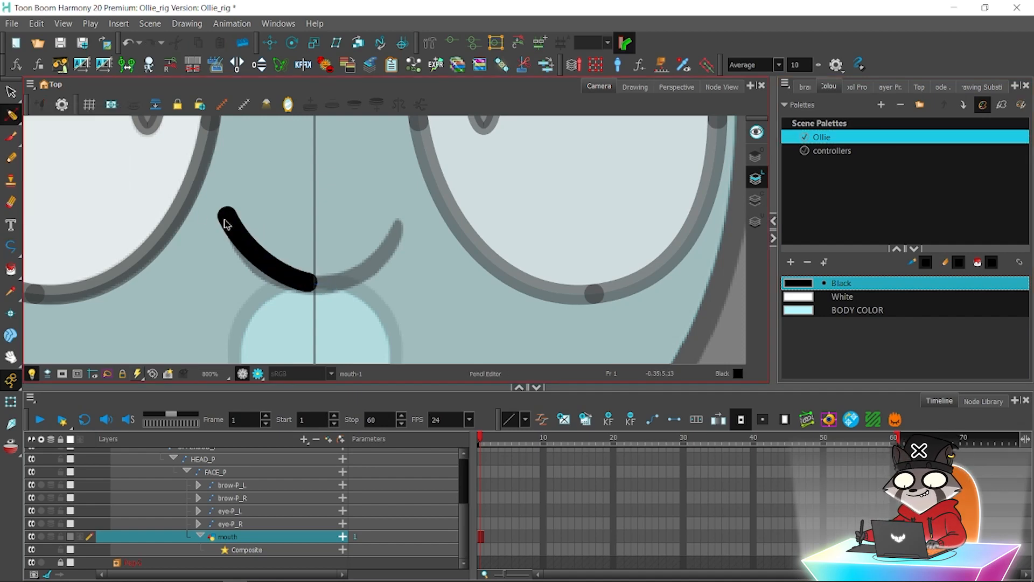
click(227, 222)
click(856, 87)
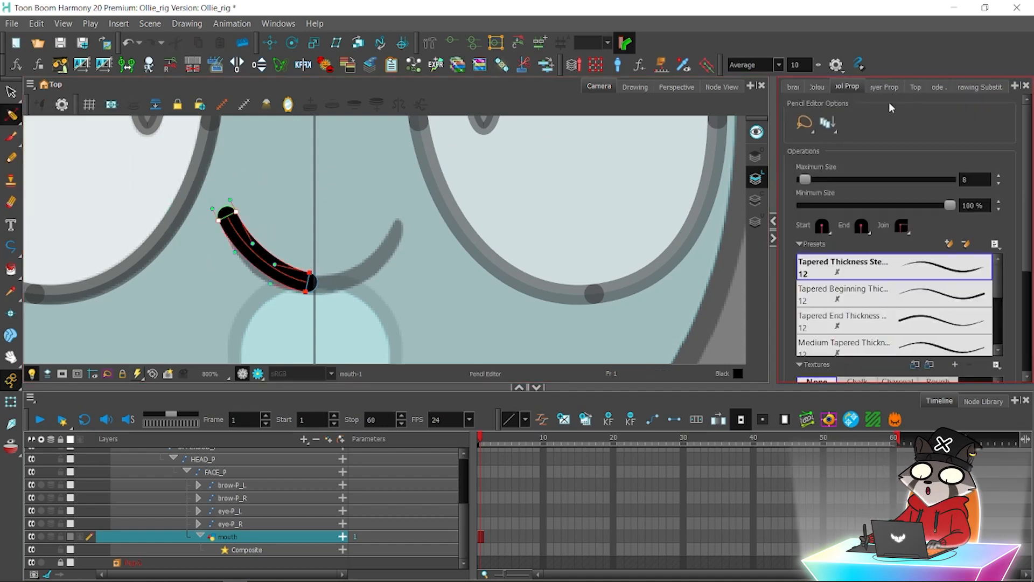
text(6)
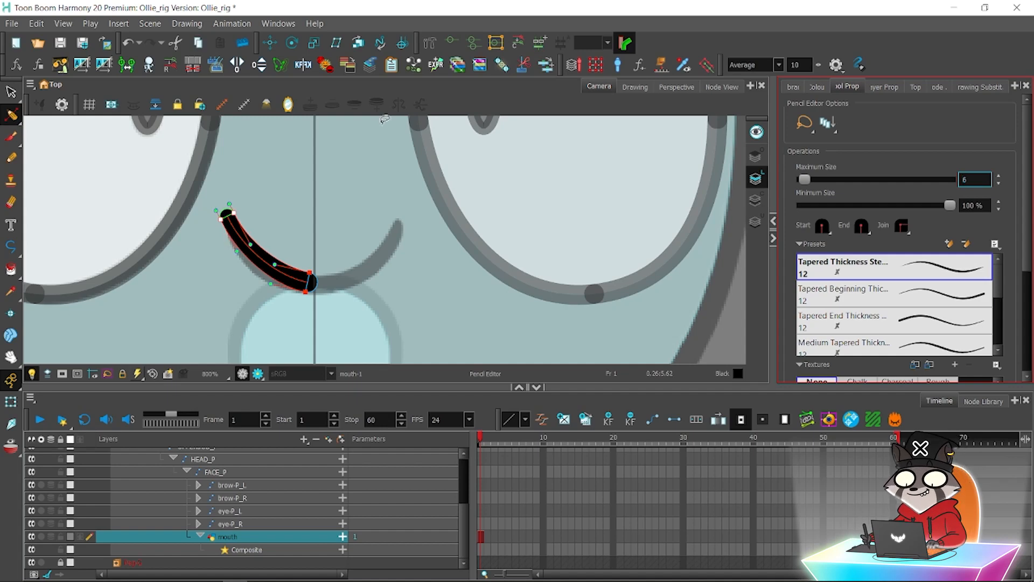
click(375, 171)
key(2)
key(2)
click(60, 43)
Align the inner end of the half mouth to the face's vertical centre line with the Contour Editor and snapping.
click(12, 114)
click(44, 114)
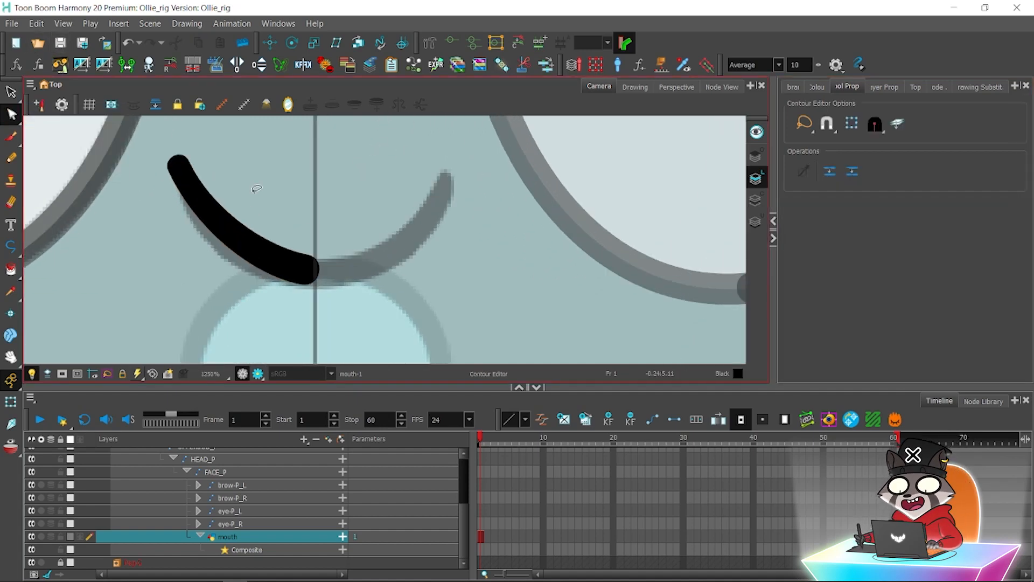
click(305, 265)
drag(307, 270, 251, 276)
click(827, 123)
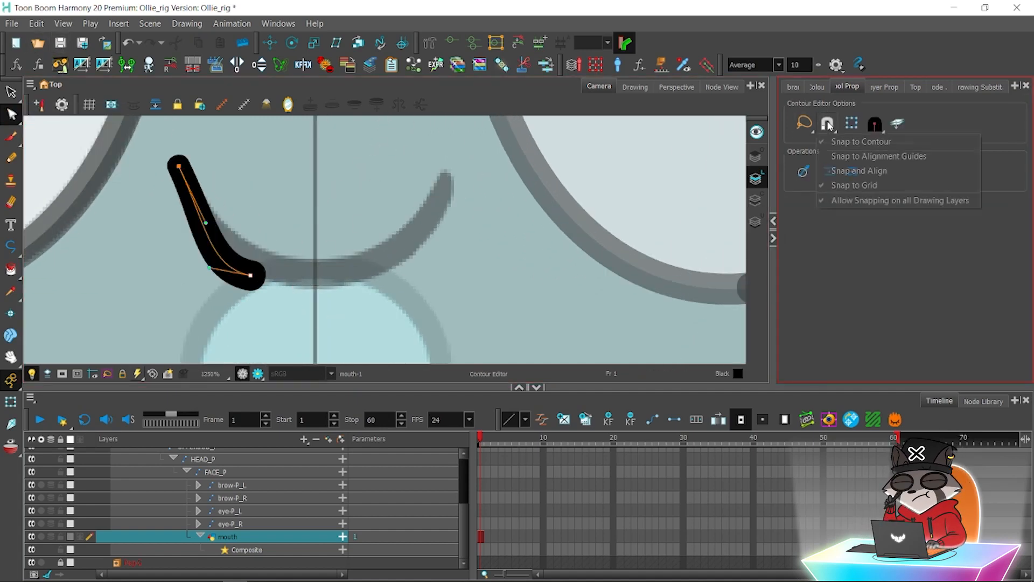
click(628, 193)
mouse_move(250, 277)
mouse_down()
mouse_move(322, 283)
mouse_move(315, 211)
mouse_move(316, 275)
mouse_up()
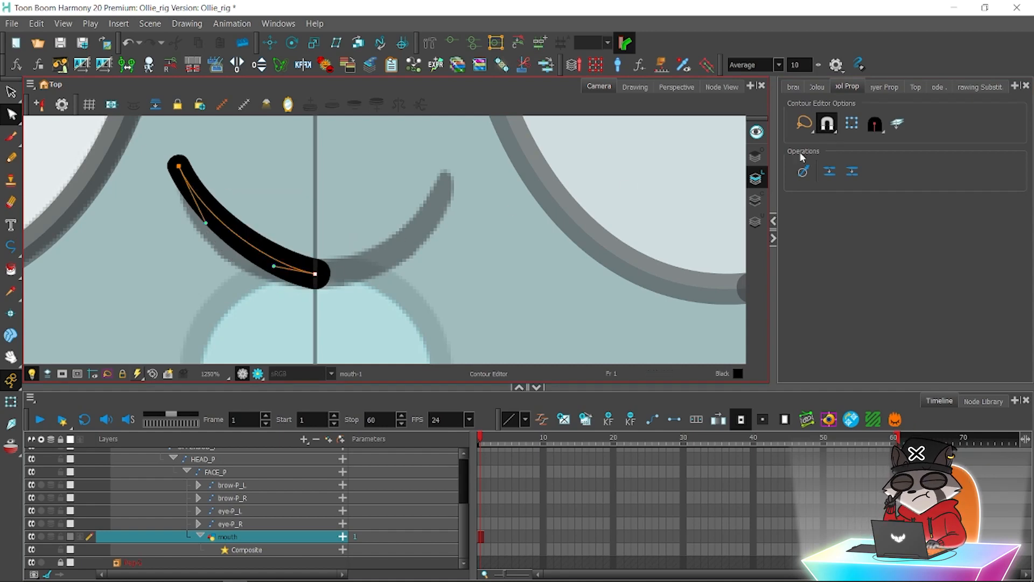
Adjust the half mouth's curve handles and outer end so the stroke follows the sketched smile.
click(827, 124)
click(841, 169)
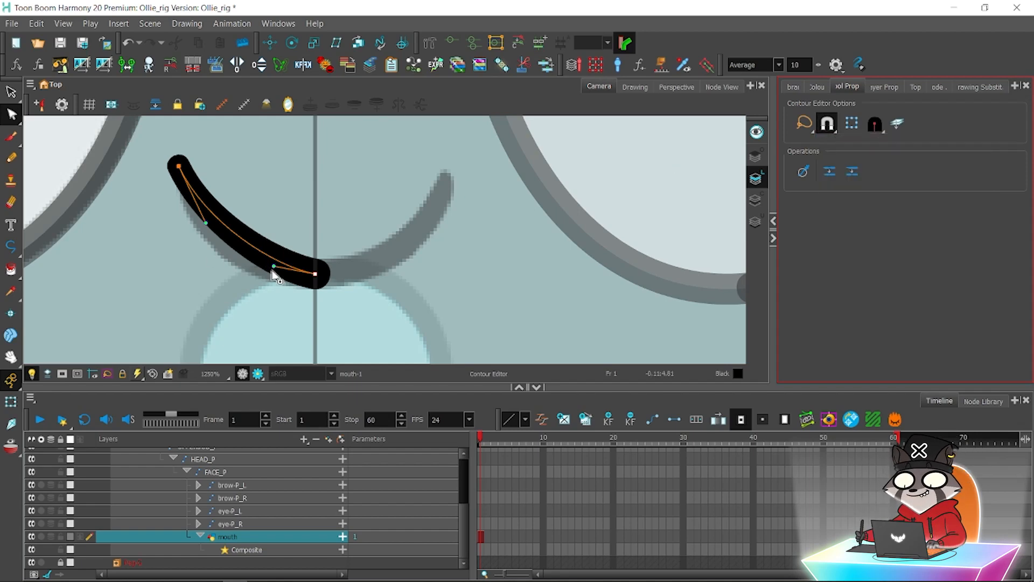
drag(273, 269, 255, 279)
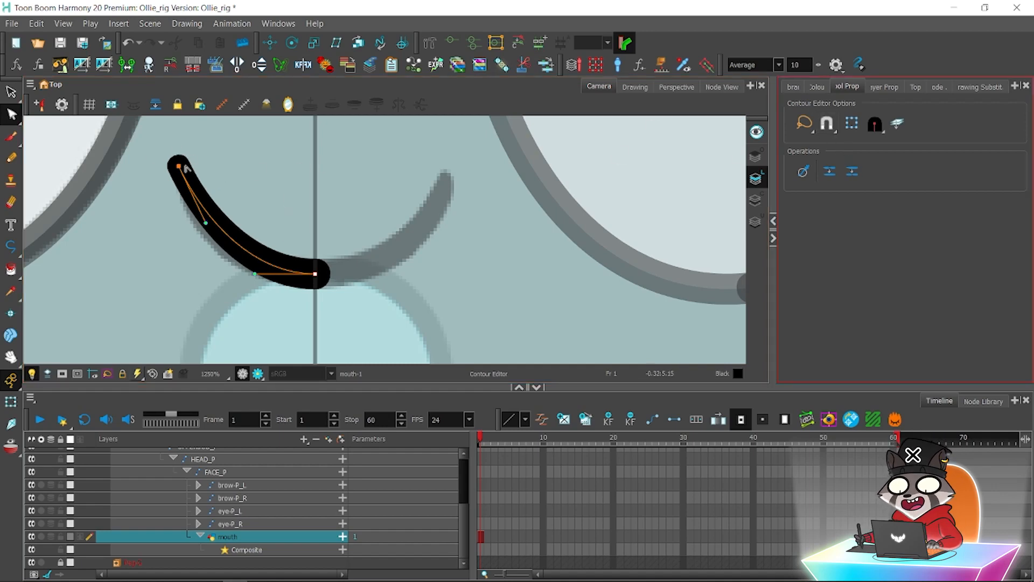
mouse_move(179, 166)
mouse_down()
mouse_move(206, 174)
mouse_move(185, 181)
mouse_up()
drag(211, 239, 205, 242)
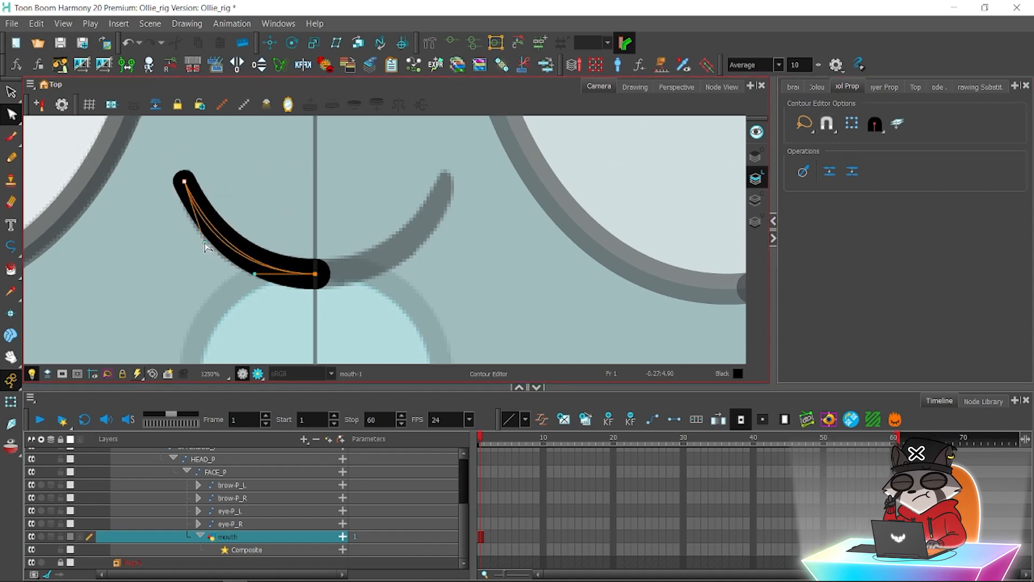
Duplicate the half mouth, flip the copy horizontally, and move it across to the other side of the centre line.
key(alt+s)
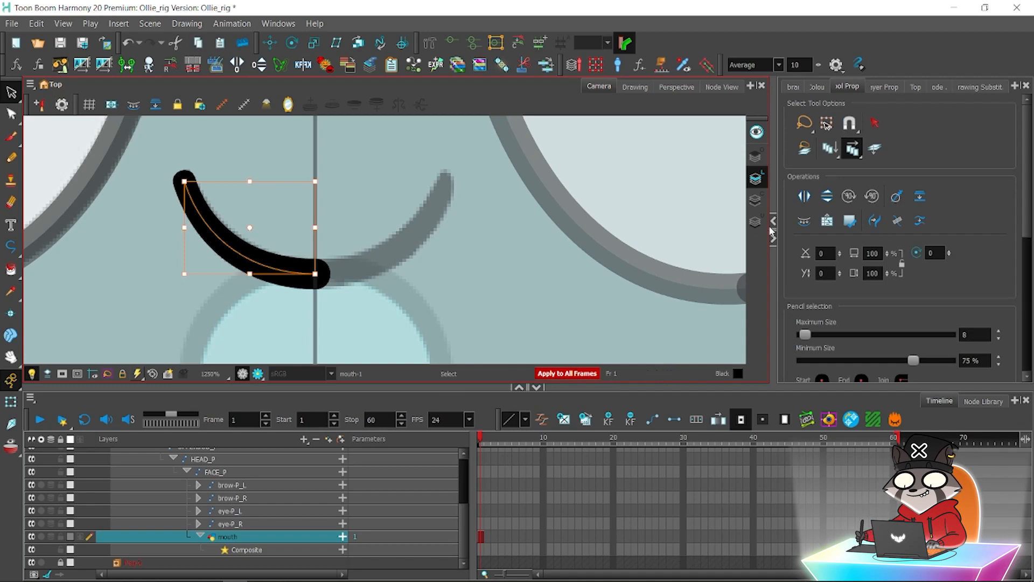
key(ctrl+d)
click(804, 195)
drag(274, 242, 475, 242)
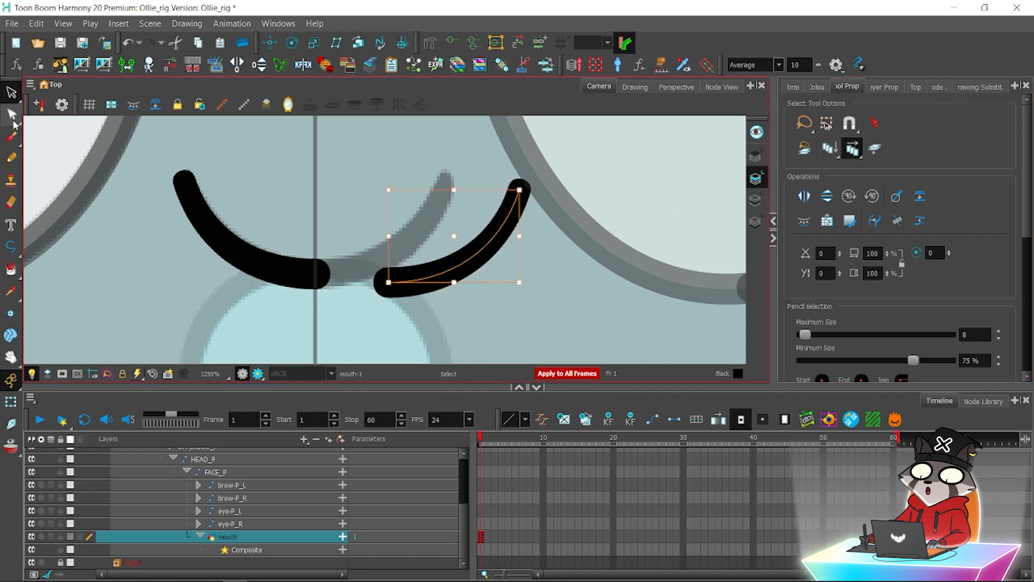
Snap the mirrored half's inner end to the first half at the centre, and solo the mouth layer.
key(alt+q)
click(827, 123)
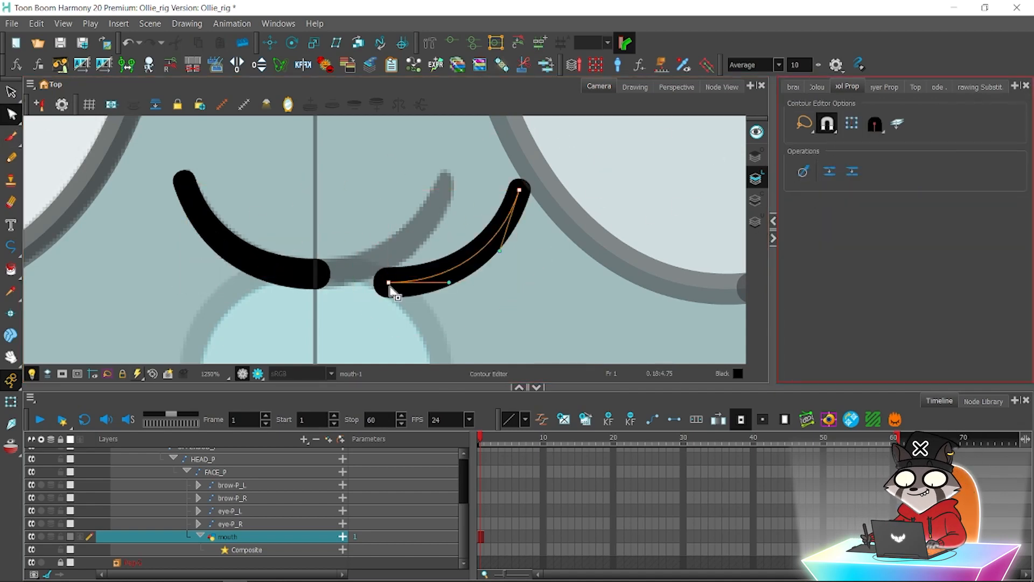
mouse_move(390, 289)
mouse_down()
mouse_move(315, 276)
mouse_move(399, 289)
mouse_move(317, 280)
mouse_move(381, 275)
mouse_up()
click(41, 537)
click(423, 295)
click(319, 279)
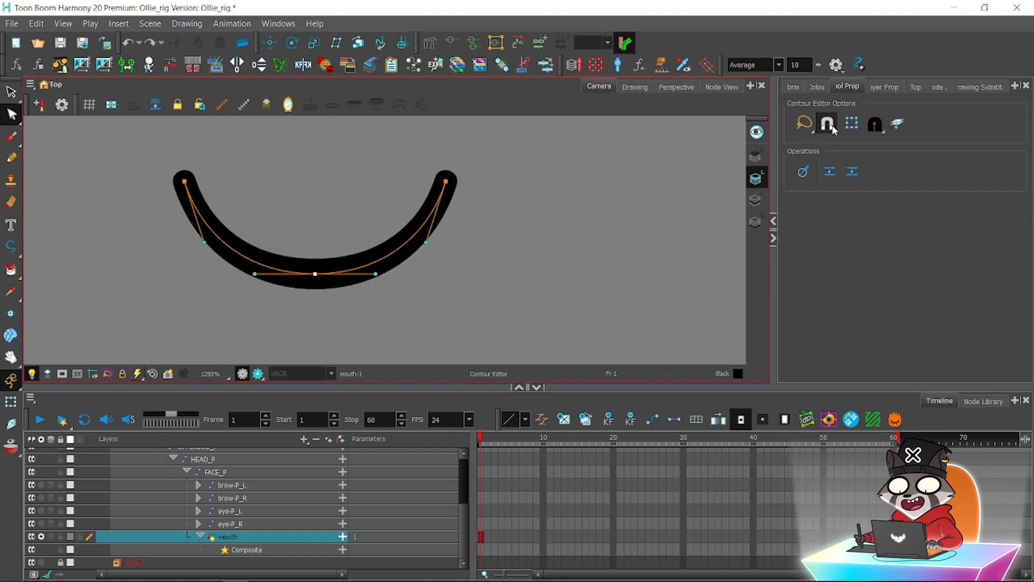
Try moving a curve handle beside the smile's centre joint, and undo the change.
drag(376, 274, 375, 266)
drag(373, 315, 376, 314)
key(ctrl+z)
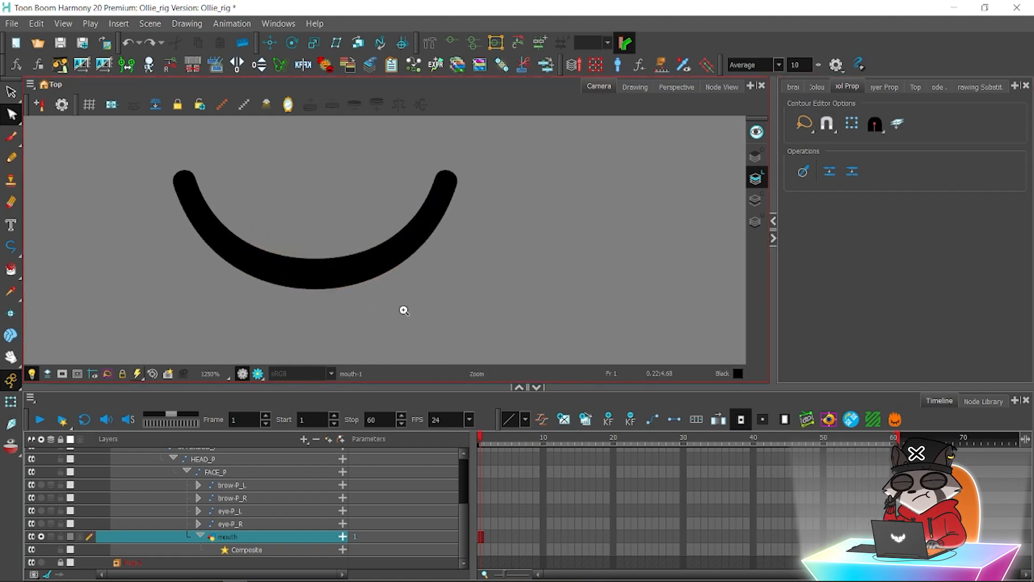
Show the rest of the rig again by ending solo on the mouth layer, and save the scene.
key(1)
key(1)
click(42, 536)
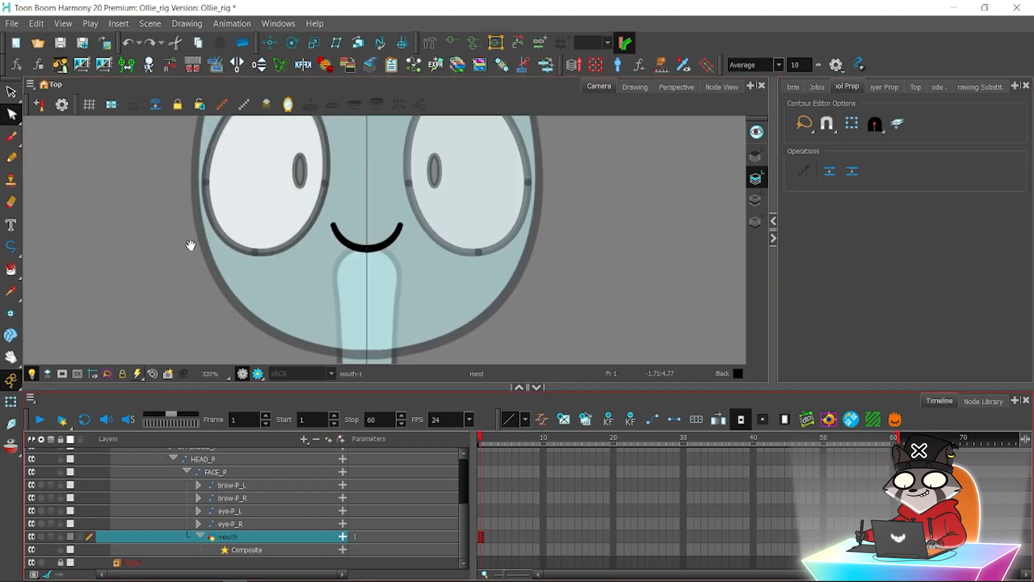
drag(191, 243, 196, 263)
key(1)
key(1)
key(1)
key(1)
key(2)
click(61, 48)
key(2)
key(2)
key(2)
key(2)
key(2)
key(2)
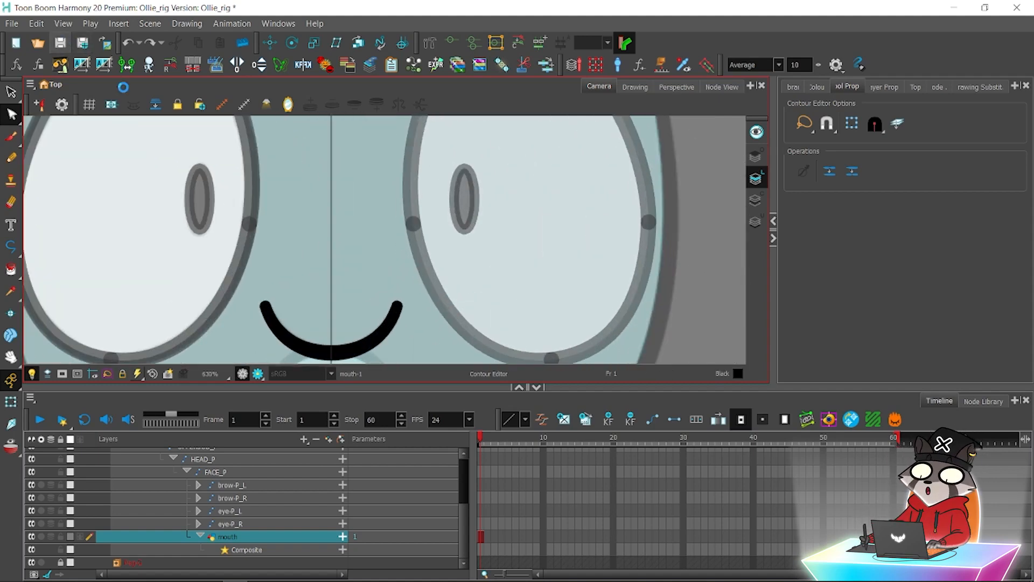
Trace half of the sketched open mouth on frame 2 of the mouth layer with the Polyline tool, ending at the centre line.
drag(397, 306, 418, 224)
key(2)
key(2)
click(485, 537)
key(2)
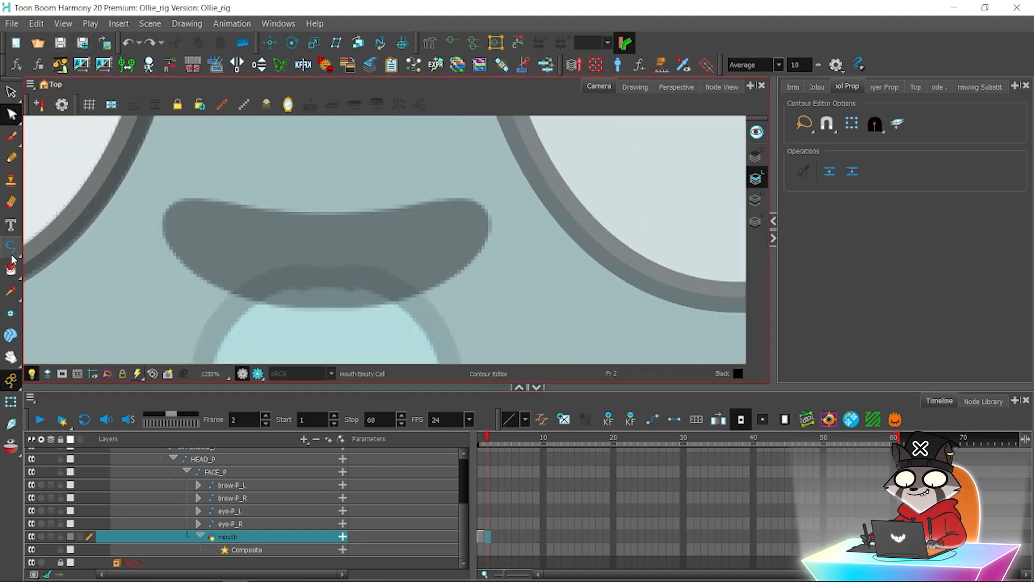
key(alt+/)
drag(327, 307, 338, 217)
Adjust the half-mouth contours on frames 2 and 3 with the Contour Editor to follow the sketched shapes.
key(alt+q)
key(alt+s)
click(852, 148)
key(ctrl+a)
drag(480, 443, 487, 444)
key(alt+q)
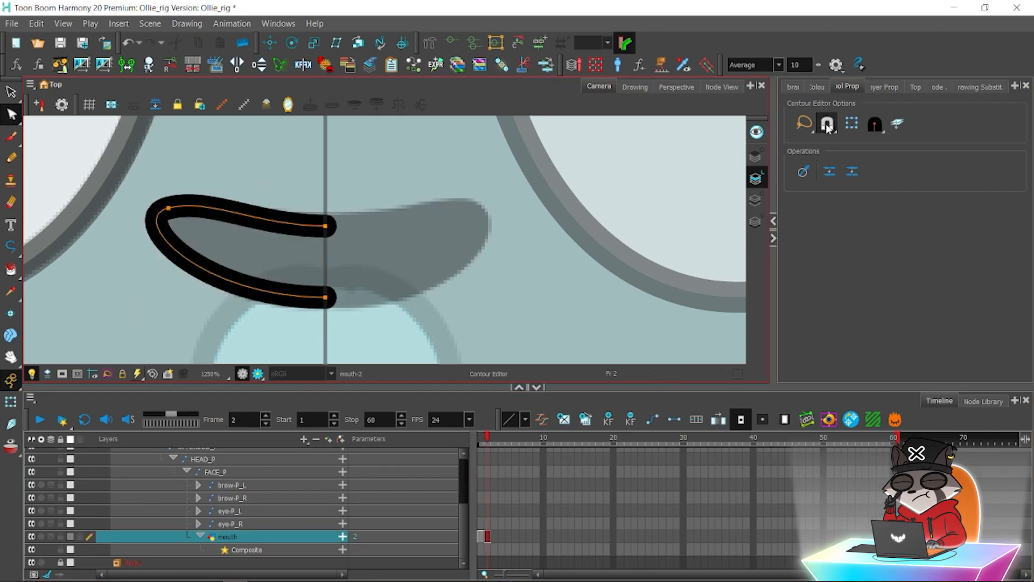
click(351, 195)
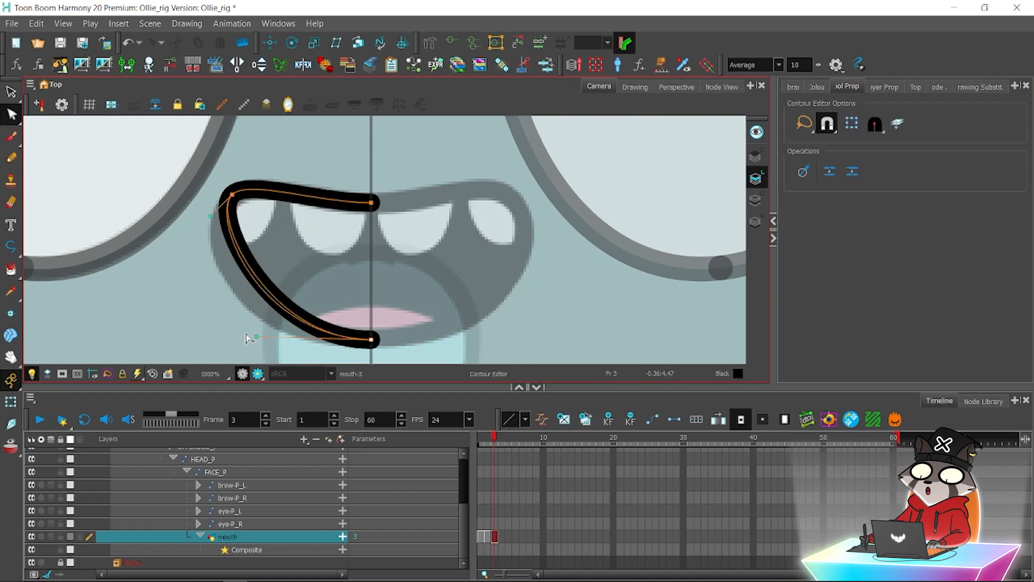
click(294, 328)
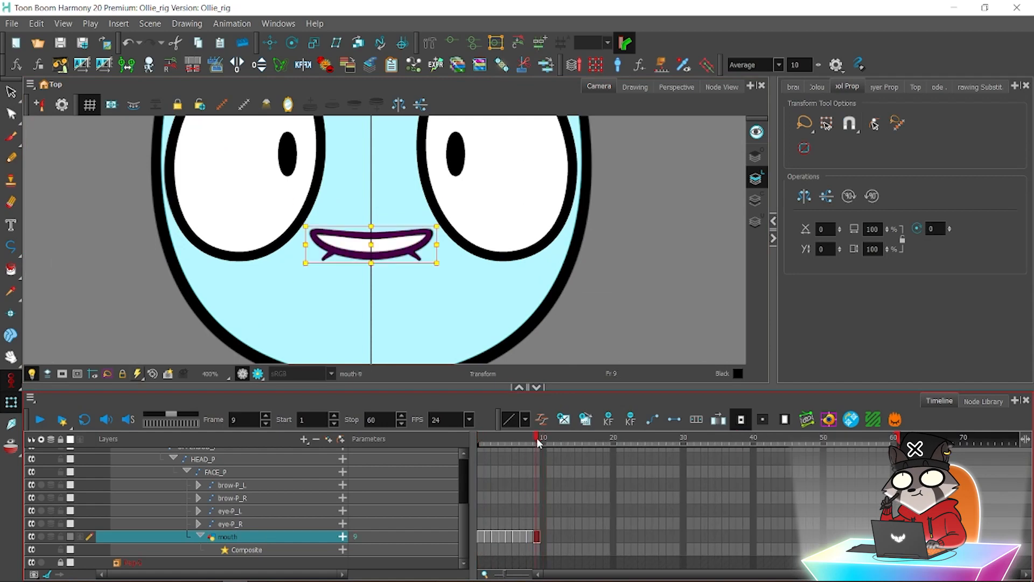
Return to frame 1 and add a vector drawing layer named teeth next to the mouth layer.
drag(538, 443, 484, 445)
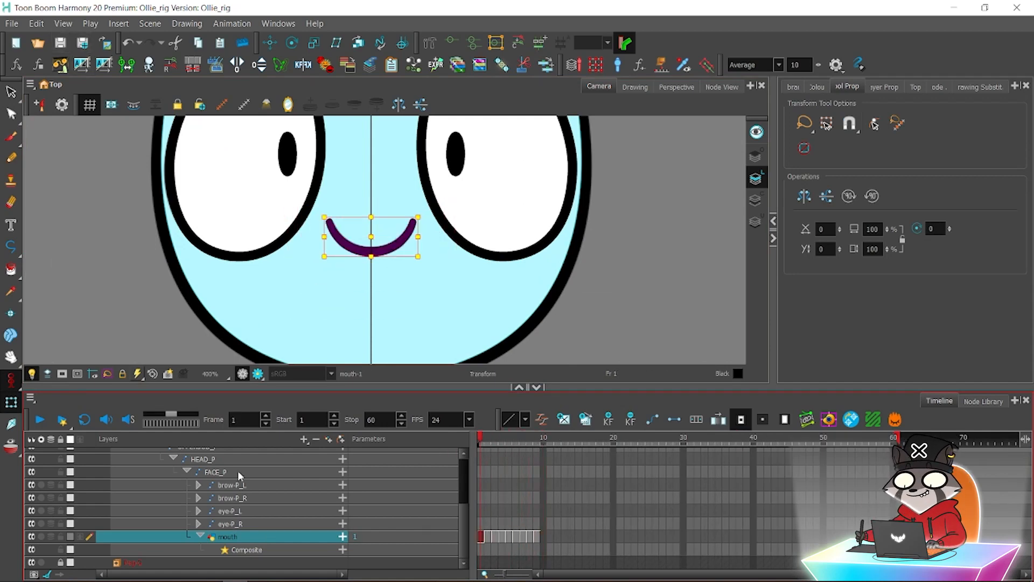
click(305, 440)
click(323, 463)
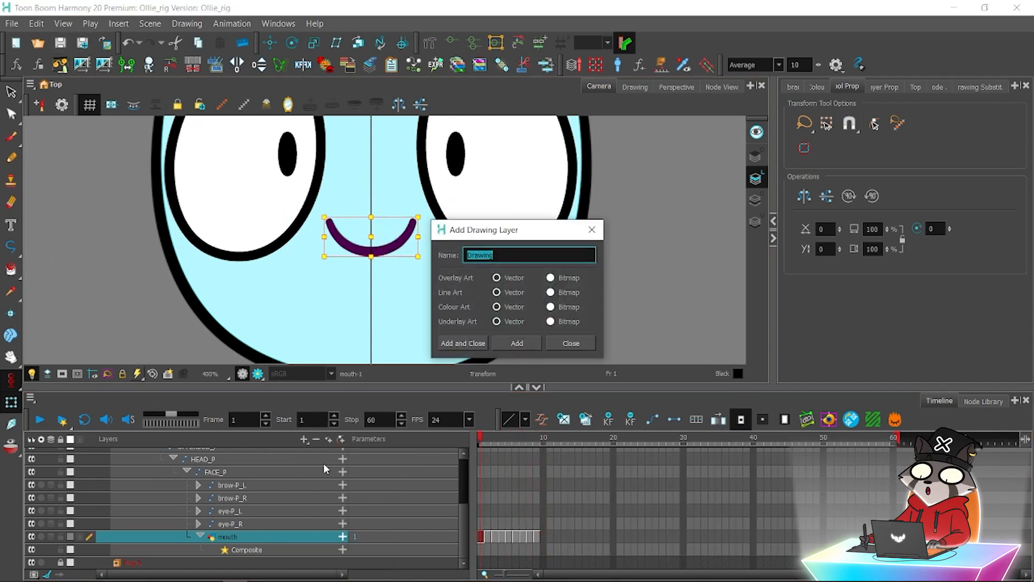
click(464, 345)
Place the teeth node beside the mouth node in the node network and reorder its connection so it stacks behind the mouth.
click(721, 87)
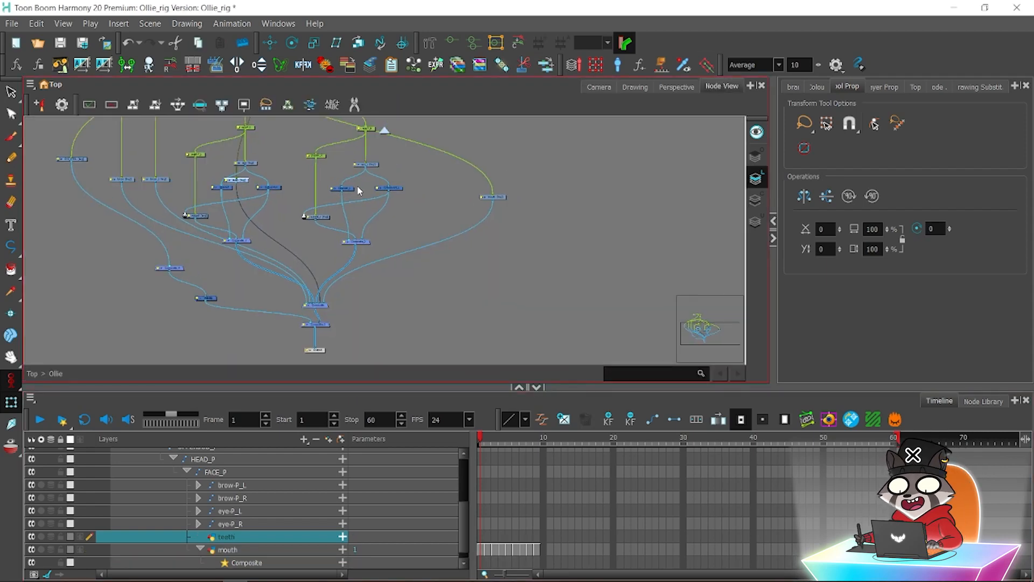
drag(548, 199, 564, 207)
drag(548, 218, 498, 241)
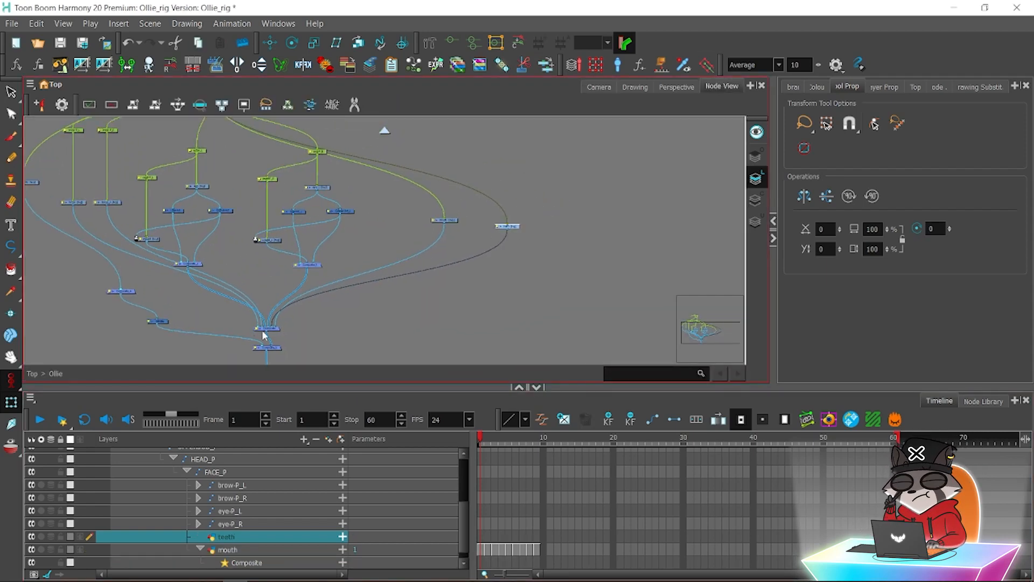
drag(277, 325, 274, 327)
drag(532, 236, 510, 231)
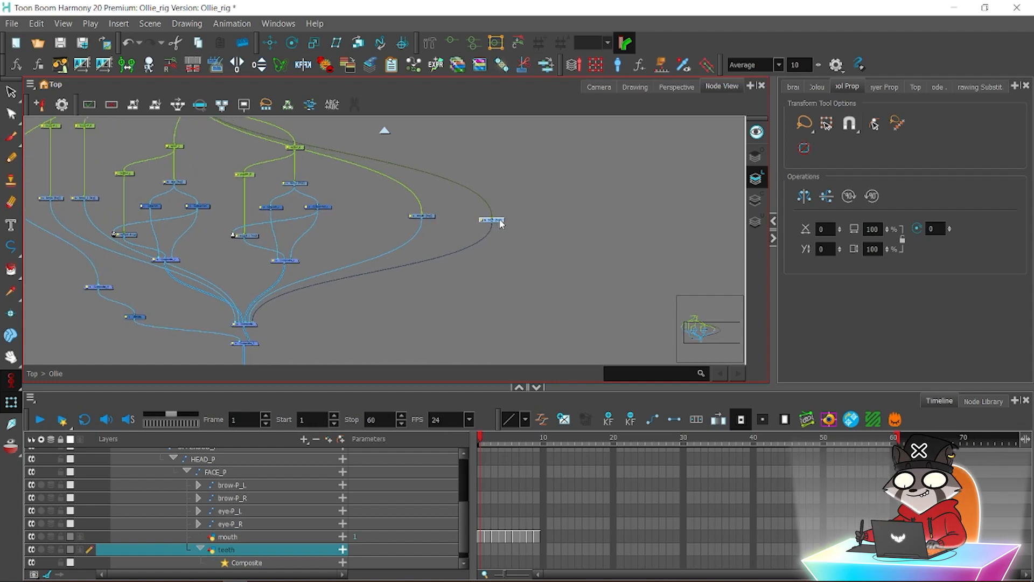
Add a Composite node below the mouth and teeth nodes and wire it into the main composite.
click(984, 401)
text(comp)
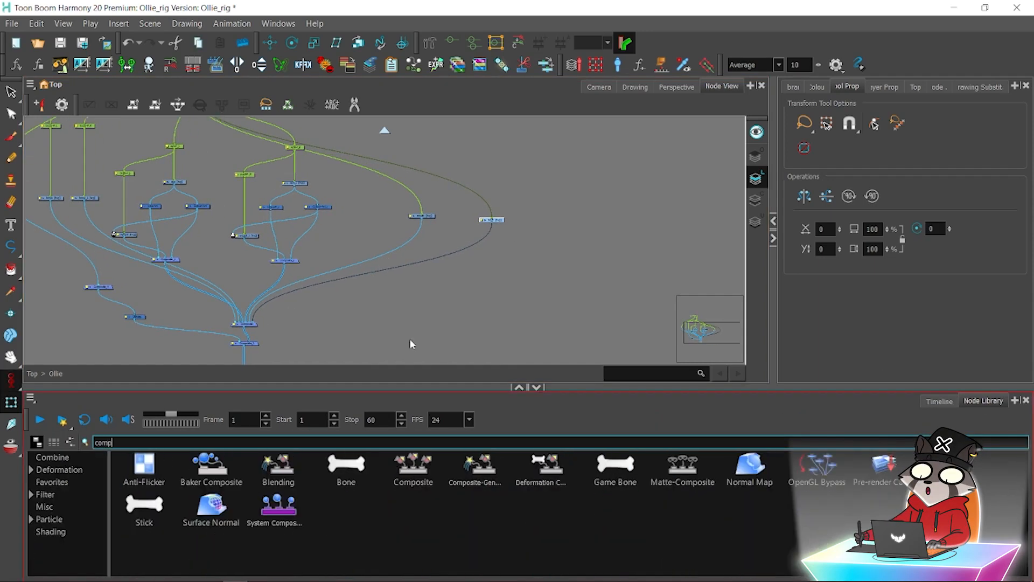
drag(413, 465, 397, 249)
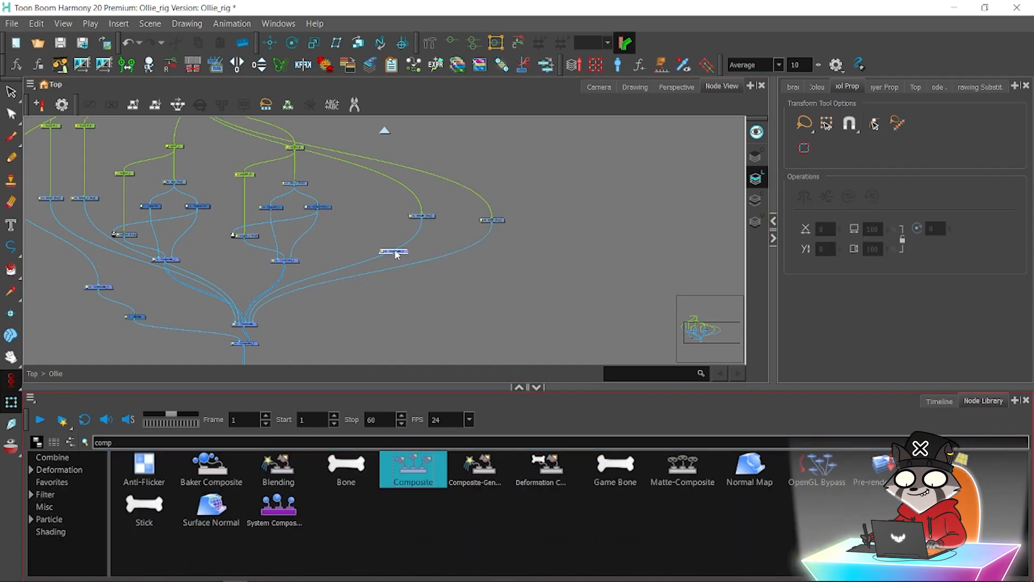
click(422, 269)
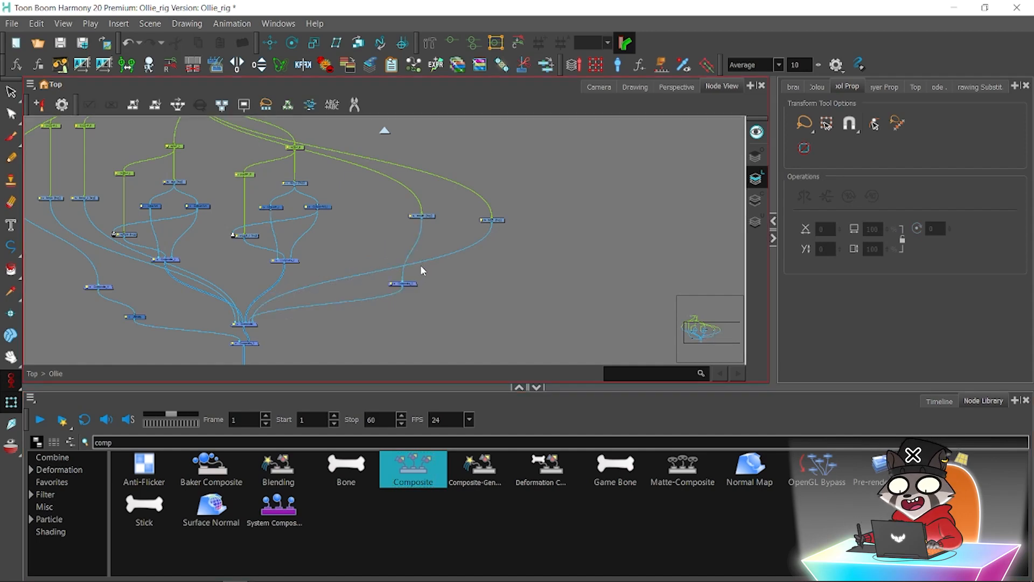
Rename the new composite mouth_comp and position it below the mouth and teeth nodes.
click(411, 284)
click(884, 87)
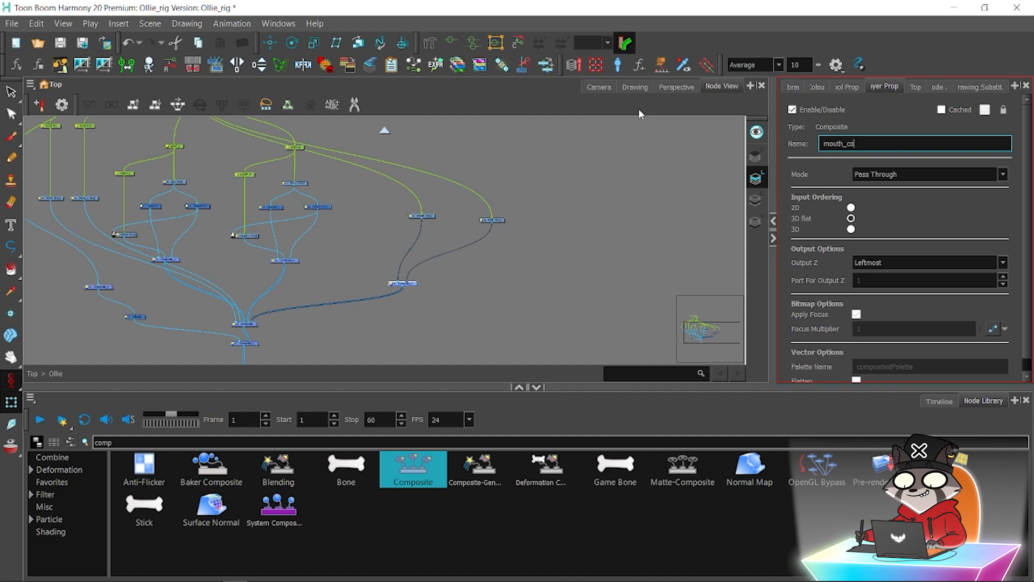
click(600, 268)
scroll(385, 248, up, 2)
drag(423, 298, 484, 302)
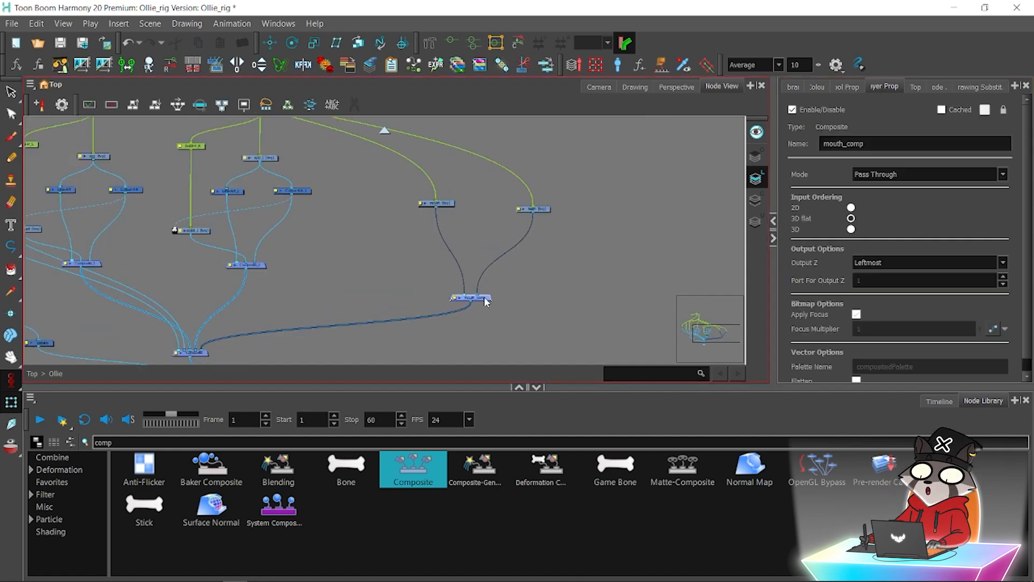
Prepare frame 4 of the teeth layer for drawing in the camera view, with Animate mode off and the Polyline tool active.
click(543, 209)
click(598, 86)
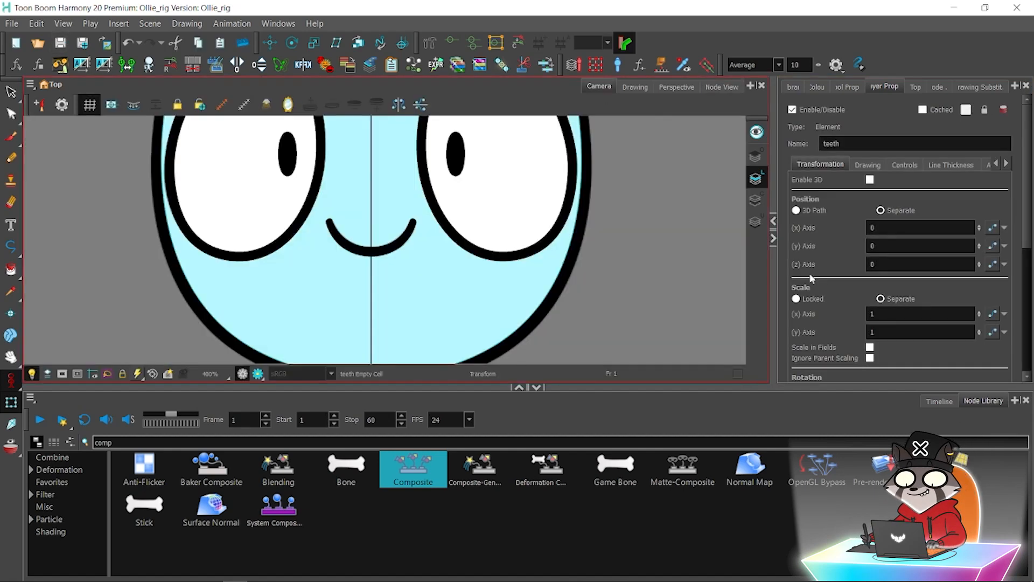
click(937, 405)
drag(489, 439, 501, 447)
scroll(404, 243, up, 4)
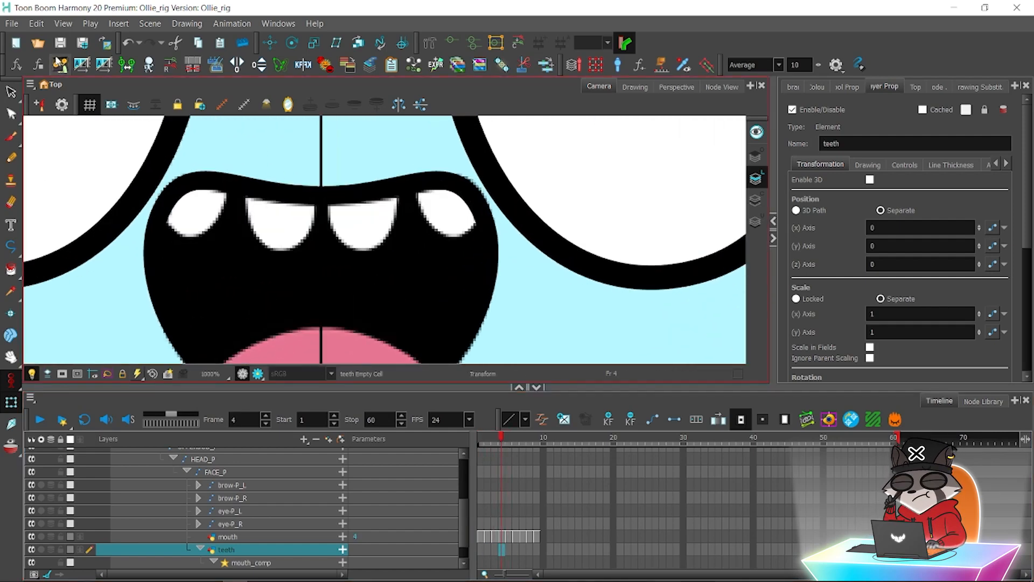
click(15, 379)
click(60, 380)
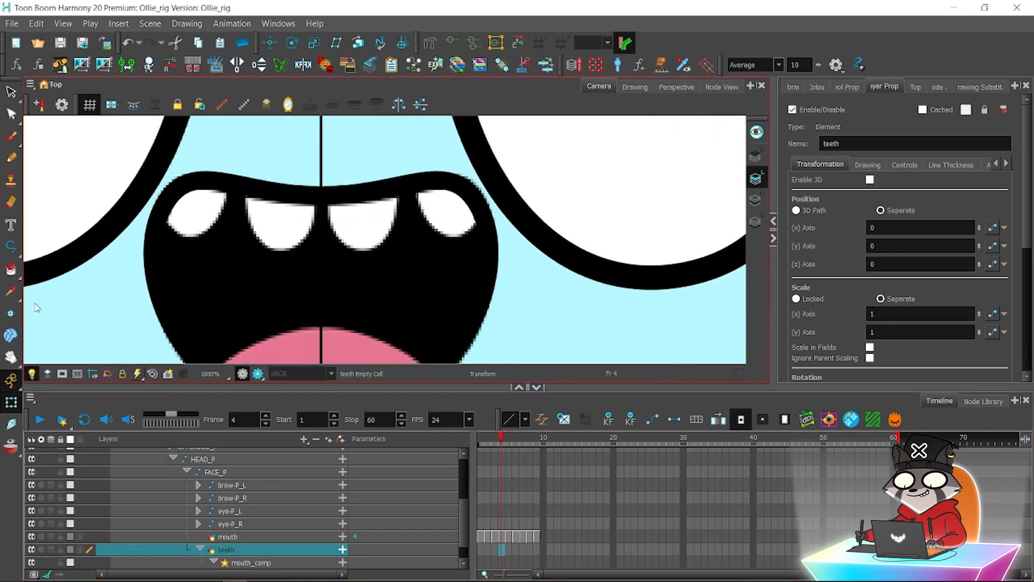
click(12, 247)
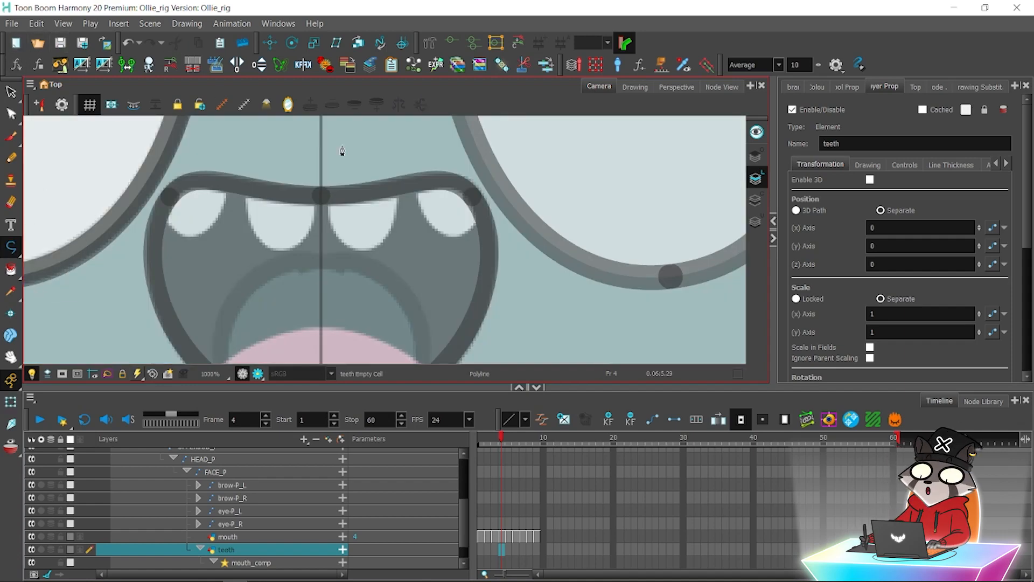
drag(342, 151, 410, 170)
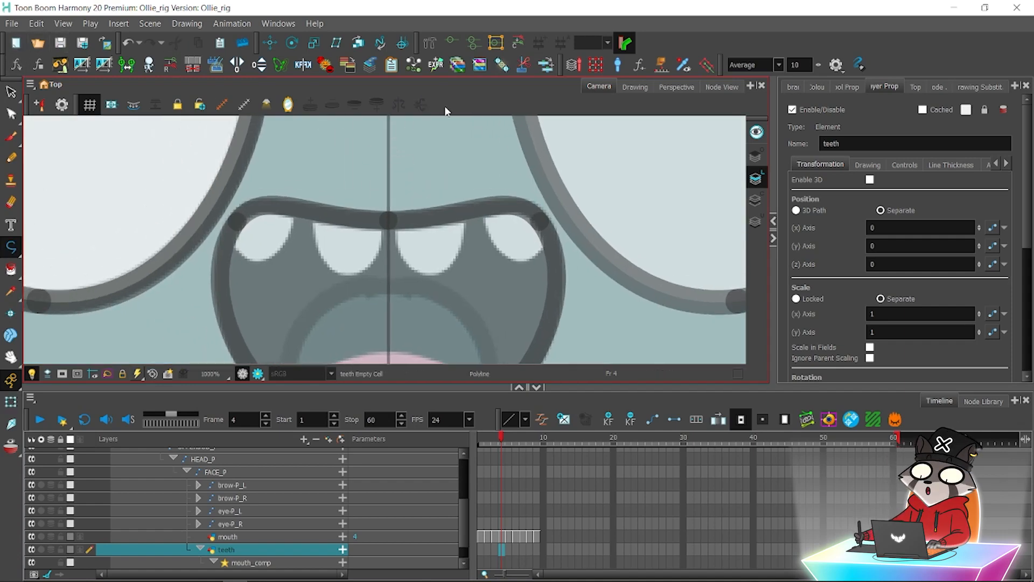
Draw a black scalloped outline for half of the upper teeth, starting at the centre line and extending past the mouth's corner.
click(817, 87)
click(392, 219)
drag(347, 284, 234, 264)
click(302, 213)
click(218, 201)
drag(181, 269, 160, 256)
drag(149, 183, 153, 169)
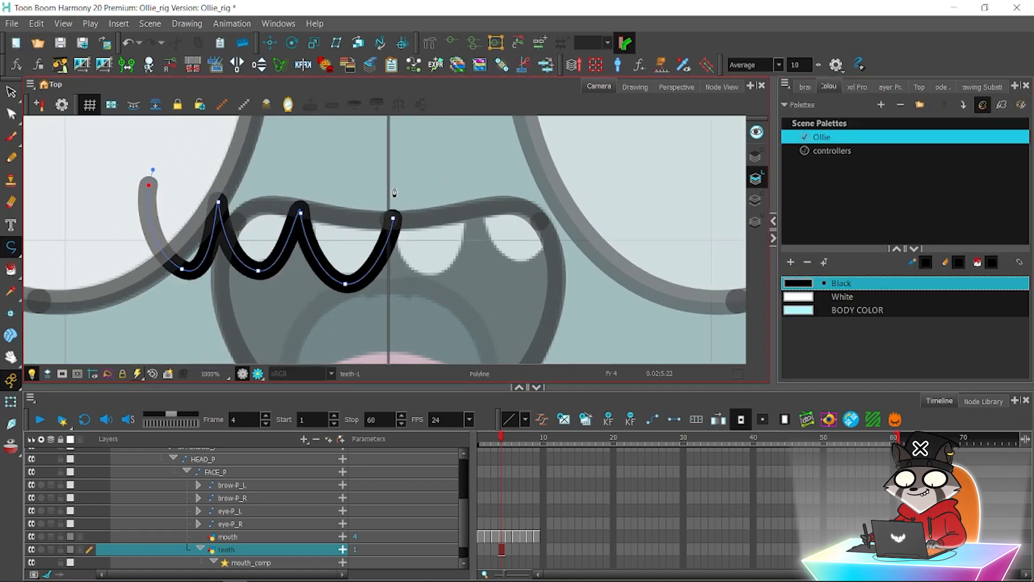
Move the teeth outline's inner point onto the centre line with the Contour Editor.
key(alt+s)
key(1)
key(1)
key(1)
key(alt+q)
key(2)
key(2)
key(2)
key(2)
drag(405, 225, 401, 221)
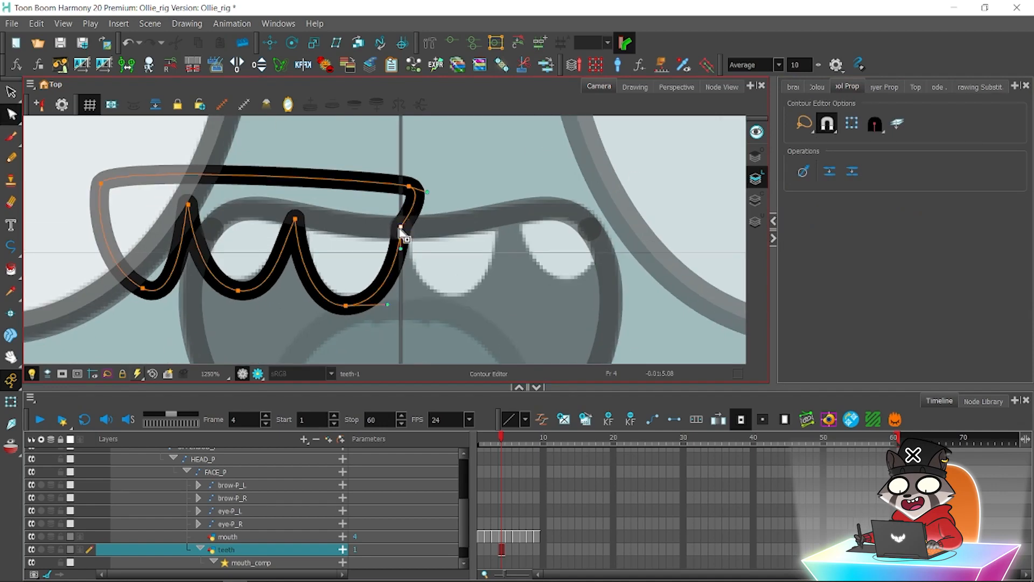
Reshape the half teeth outline by adjusting its upper corners, the rounded tooth tips and the gap between the outer teeth.
drag(348, 280, 351, 303)
drag(410, 186, 384, 178)
drag(101, 183, 104, 173)
drag(188, 205, 188, 216)
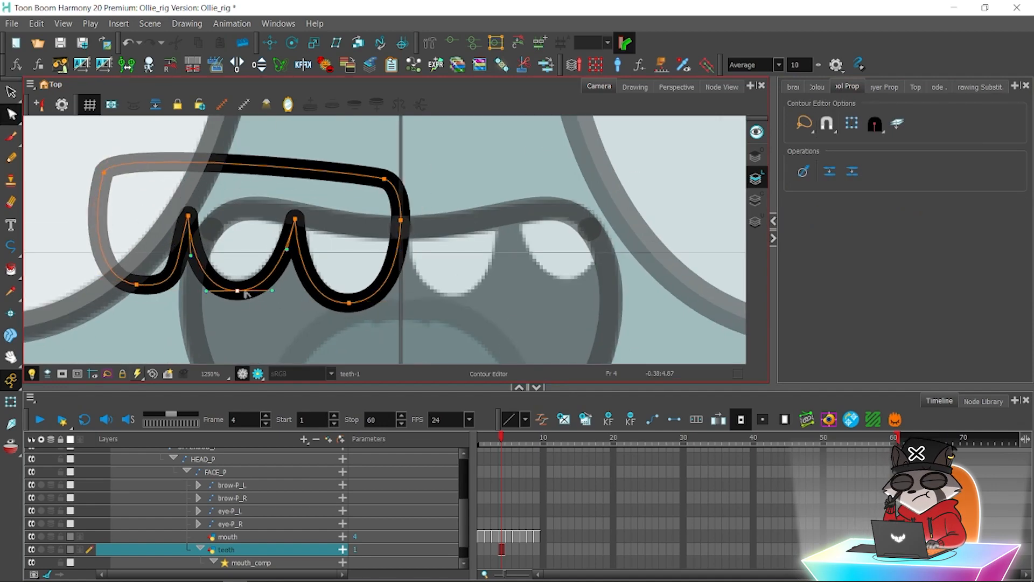
drag(238, 291, 237, 290)
drag(143, 288, 136, 280)
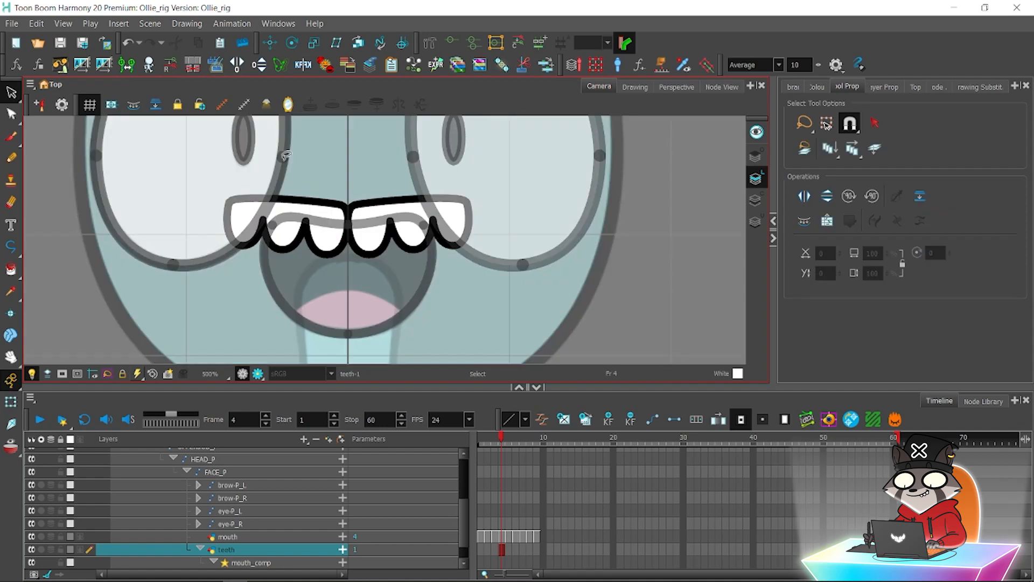
Paste the copied teeth artwork into the teeth layer and save the scene.
key(ctrl+v)
click(488, 548)
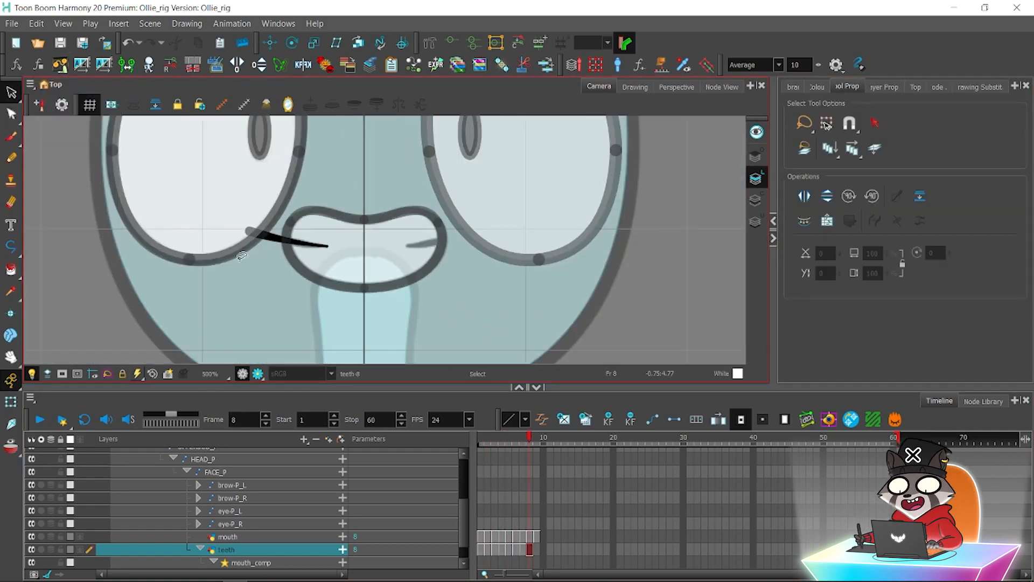
key(ctrl+s)
key(Escape)
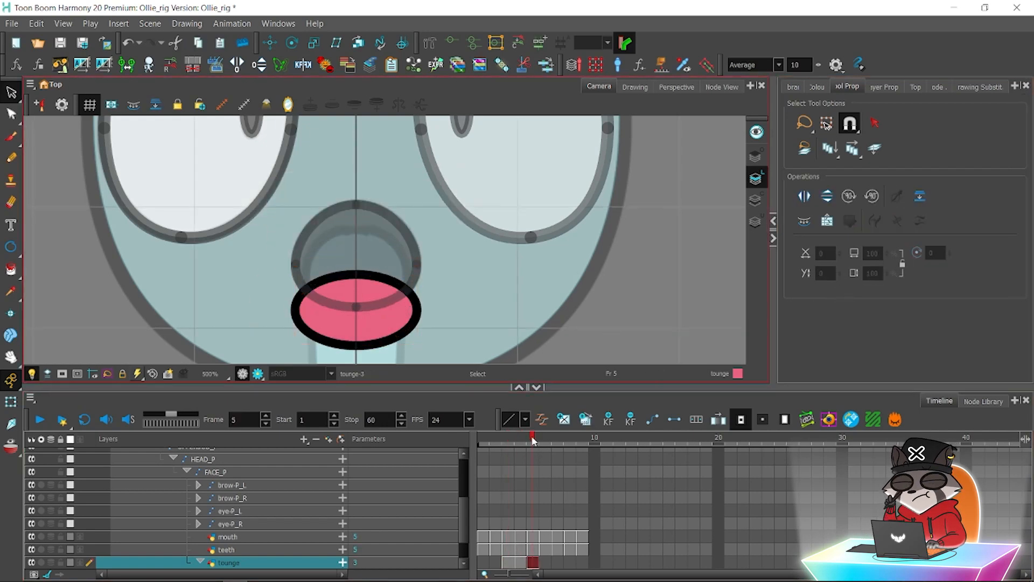
Step through the frames to examine how the mouth, teeth and tongue drawings line up.
click(501, 460)
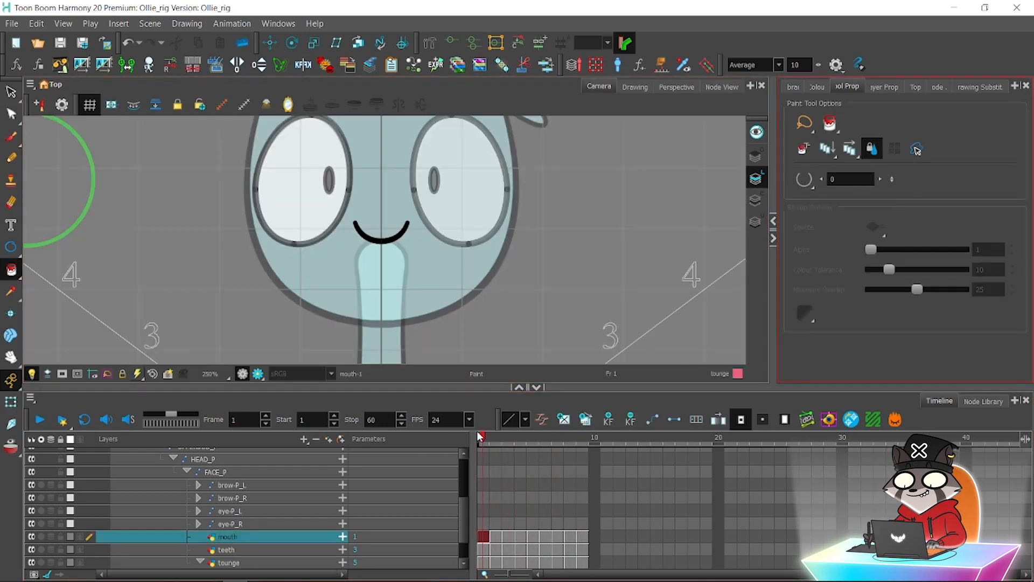
key(.)
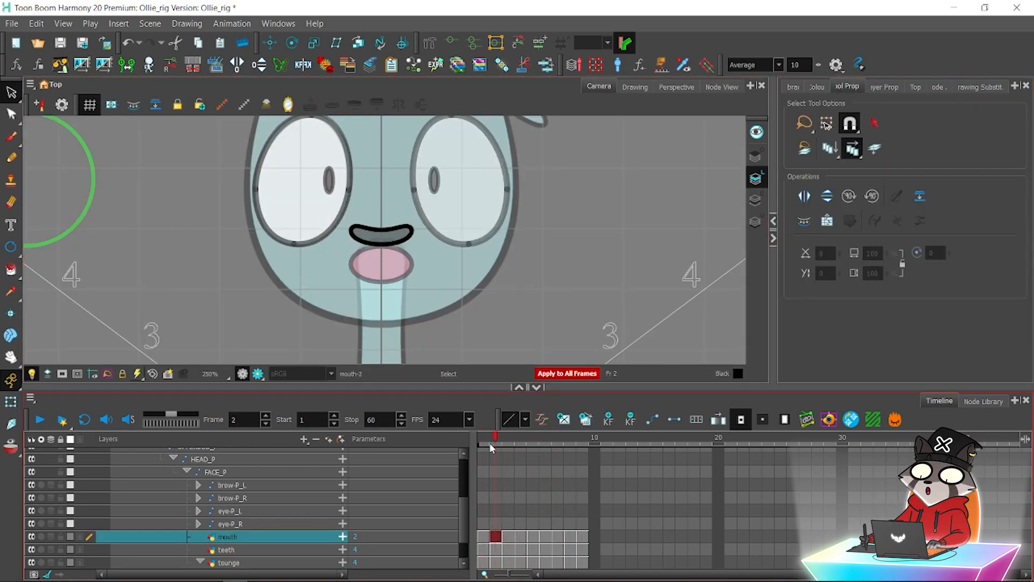
key(.)
key(.)
key(.)
key(.)
key(.)
key(.)
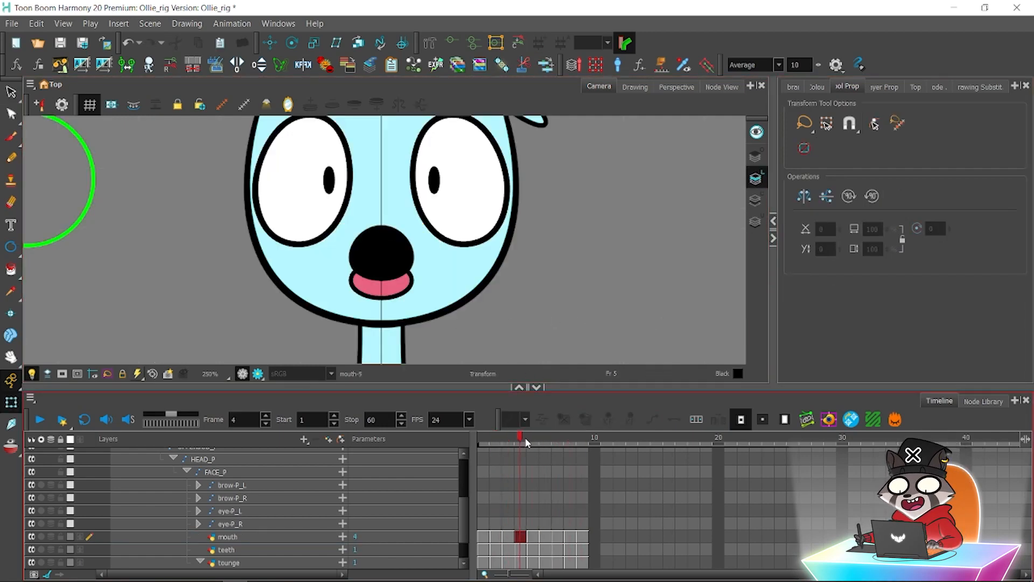
Duplicate an eye's Line-Art and Colour-Art nodes and connect the copies beneath the mouth drawing node.
click(722, 86)
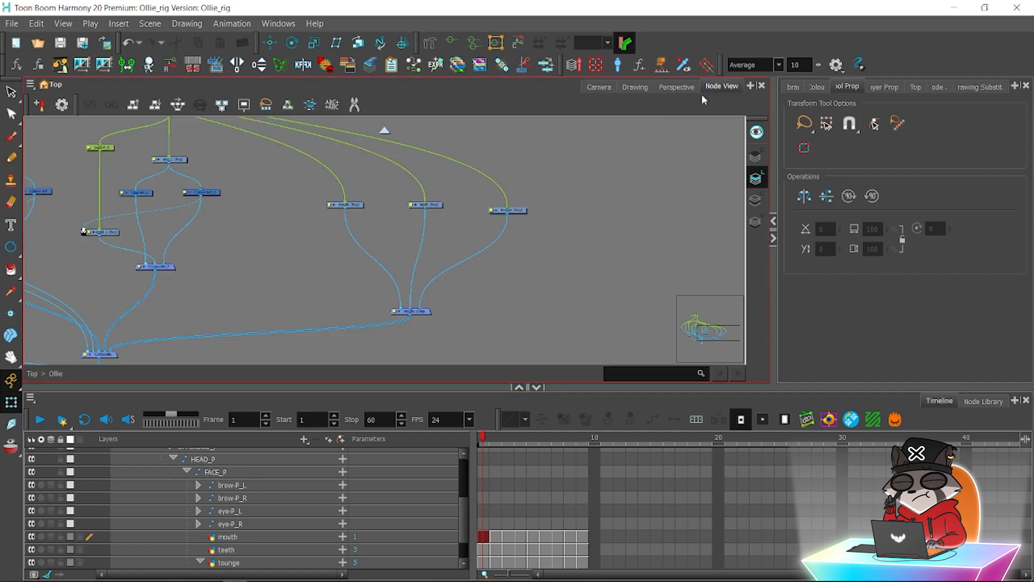
click(984, 401)
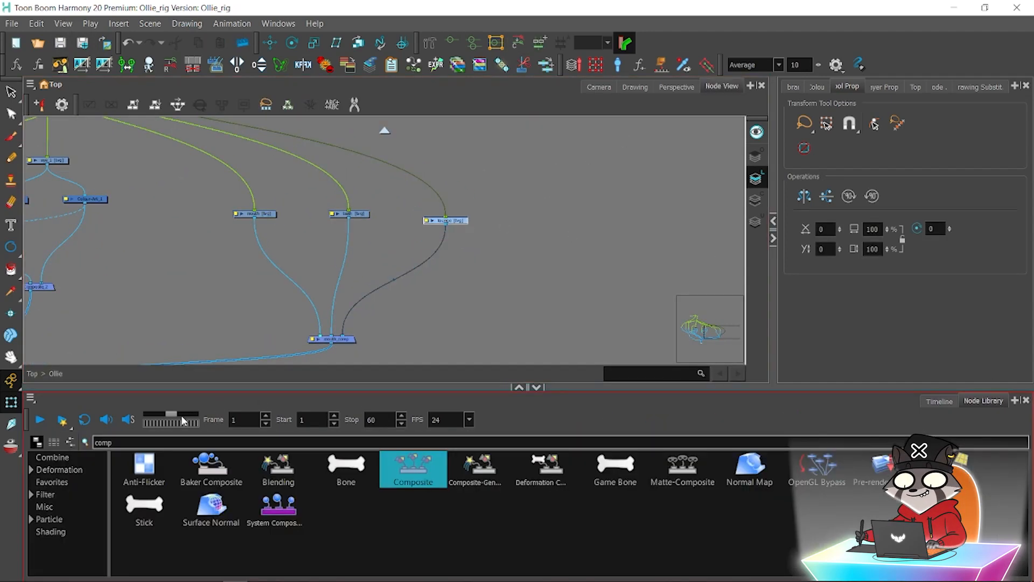
drag(221, 225, 406, 247)
drag(323, 219, 210, 218)
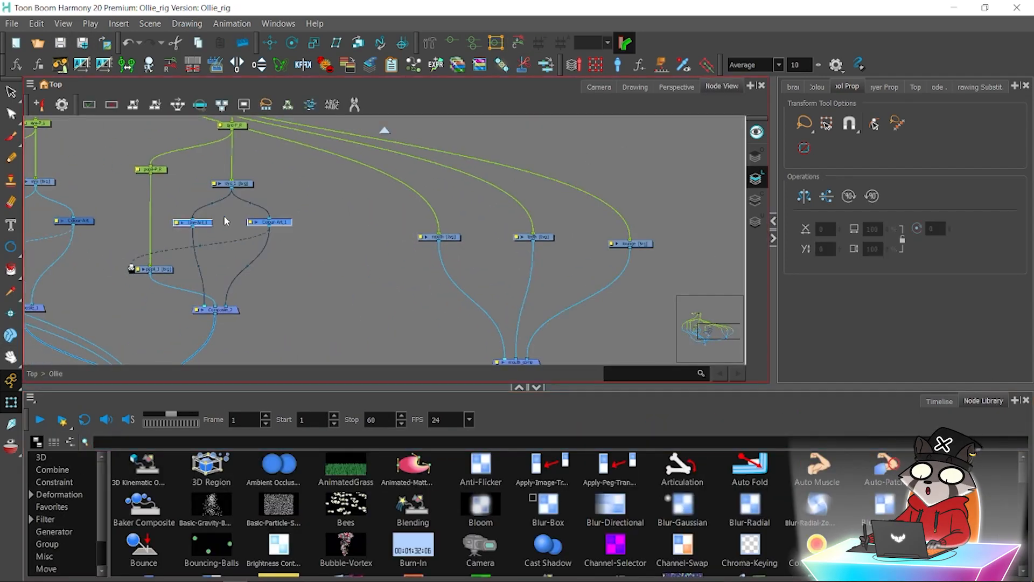
key(ctrl+c)
key(ctrl+v)
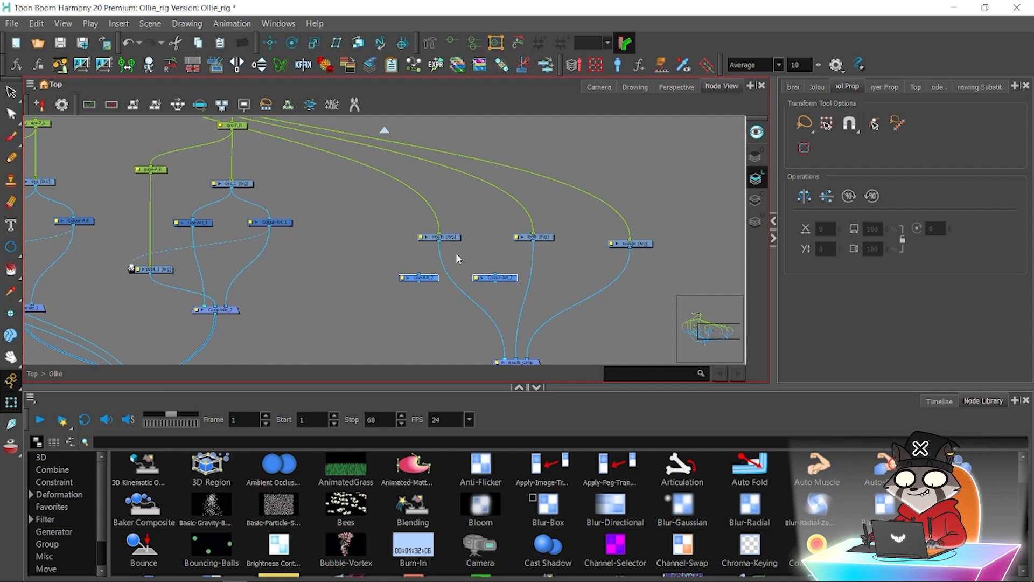
drag(474, 262, 495, 275)
drag(493, 261, 410, 236)
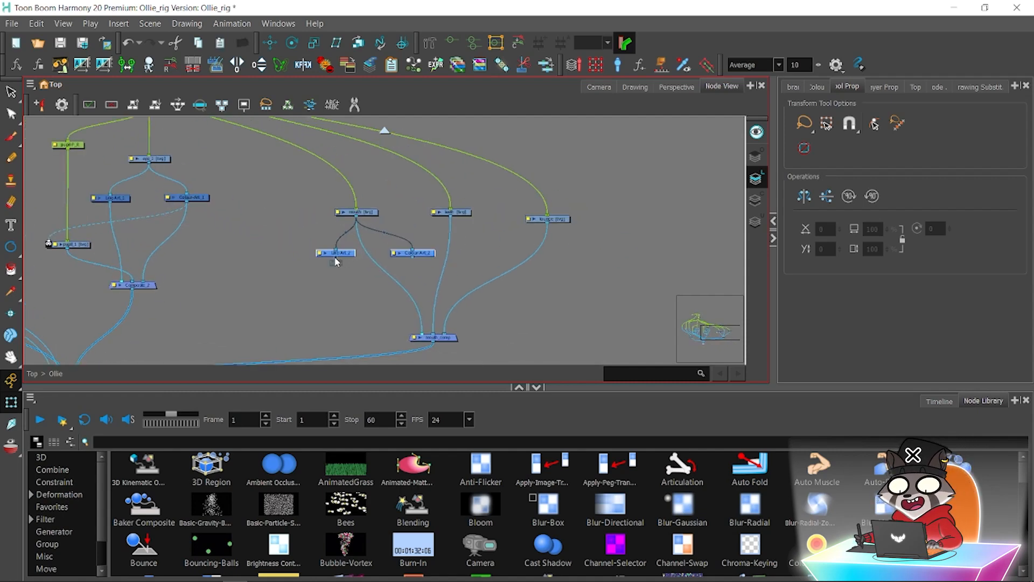
Route Line-Art into the mouth composite, use Colour-Art as the matte for the teeth and tongue drawings, and save the tidied network.
click(89, 441)
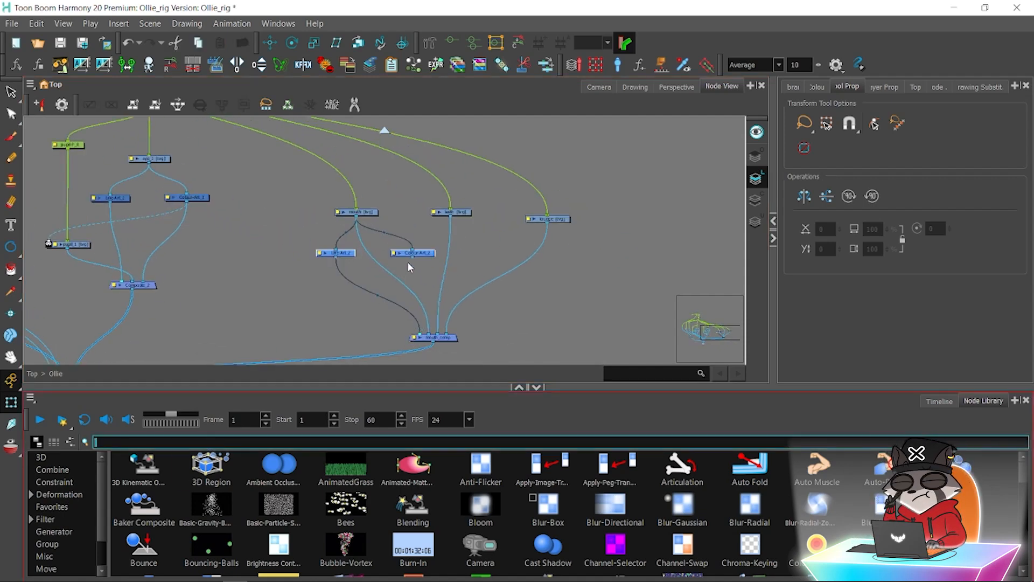
click(408, 299)
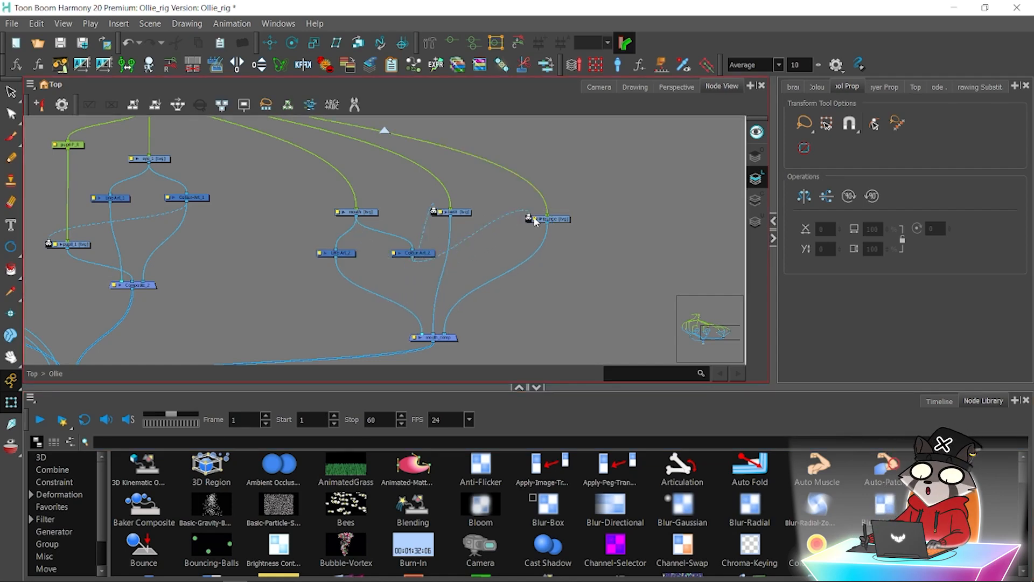
drag(455, 214, 459, 279)
drag(563, 222, 566, 286)
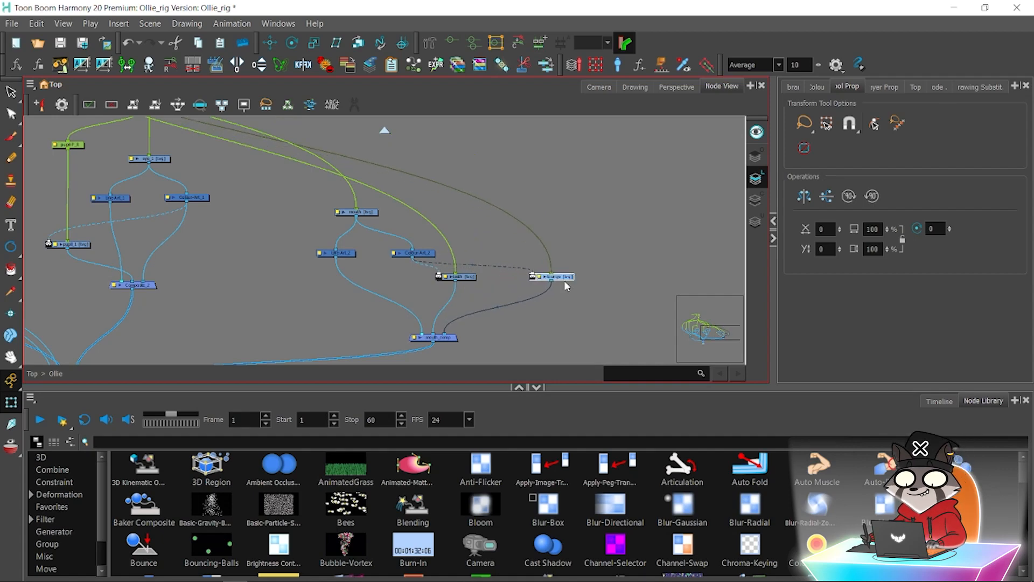
drag(372, 213, 375, 197)
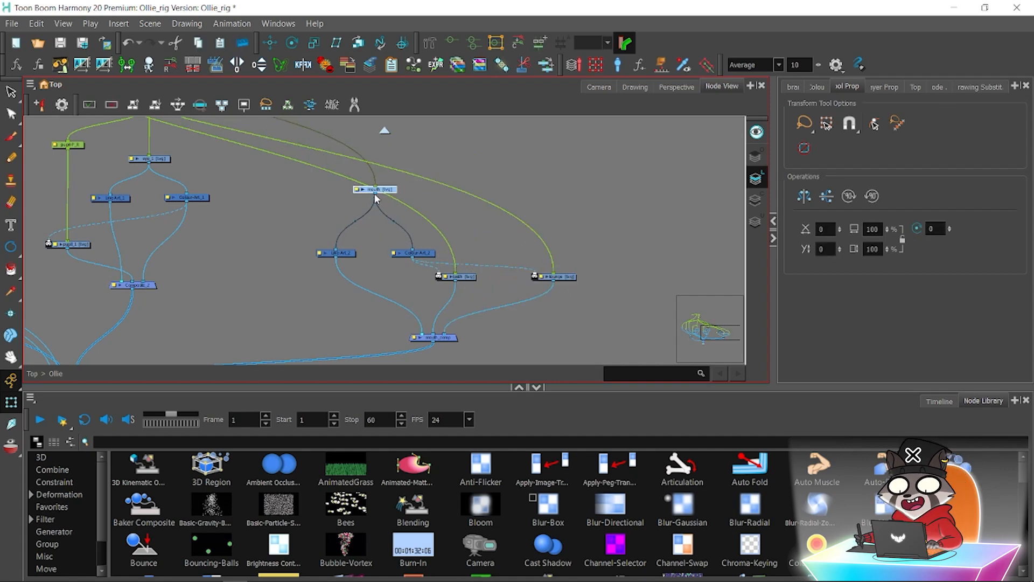
key(ctrl+s)
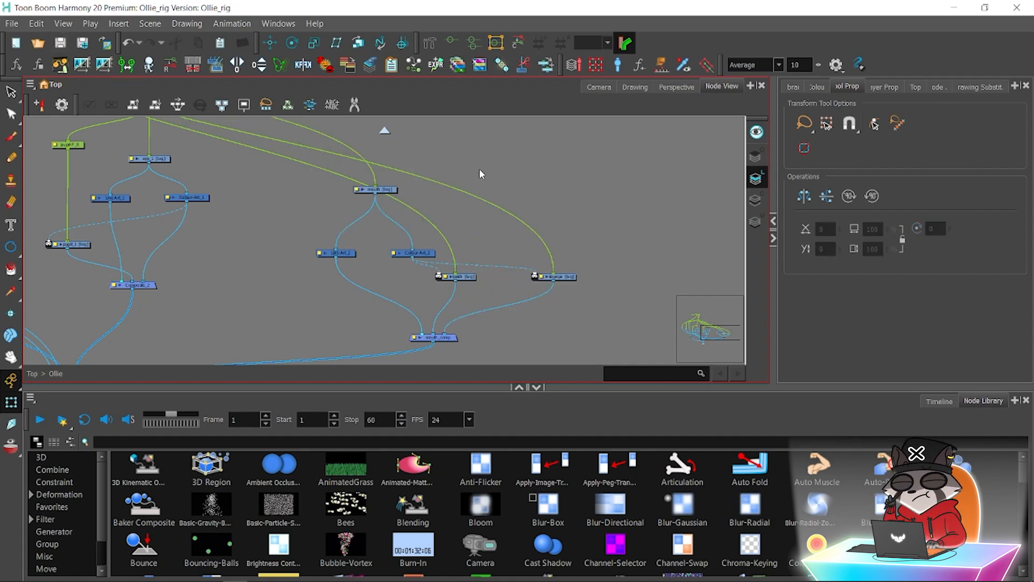
Add a parent peg to the mouth drawing layer and save the scene.
click(939, 401)
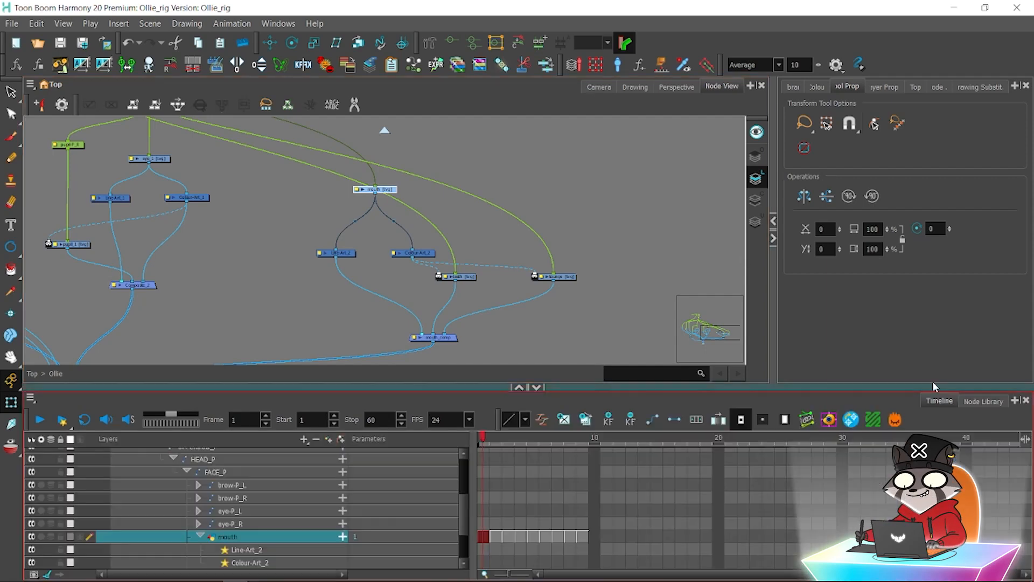
click(598, 87)
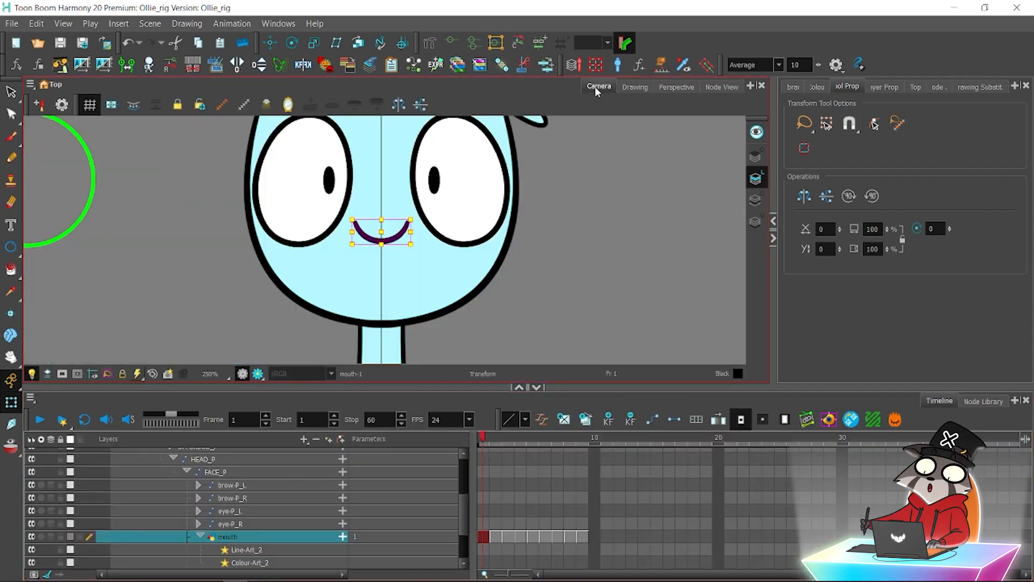
click(341, 438)
click(83, 43)
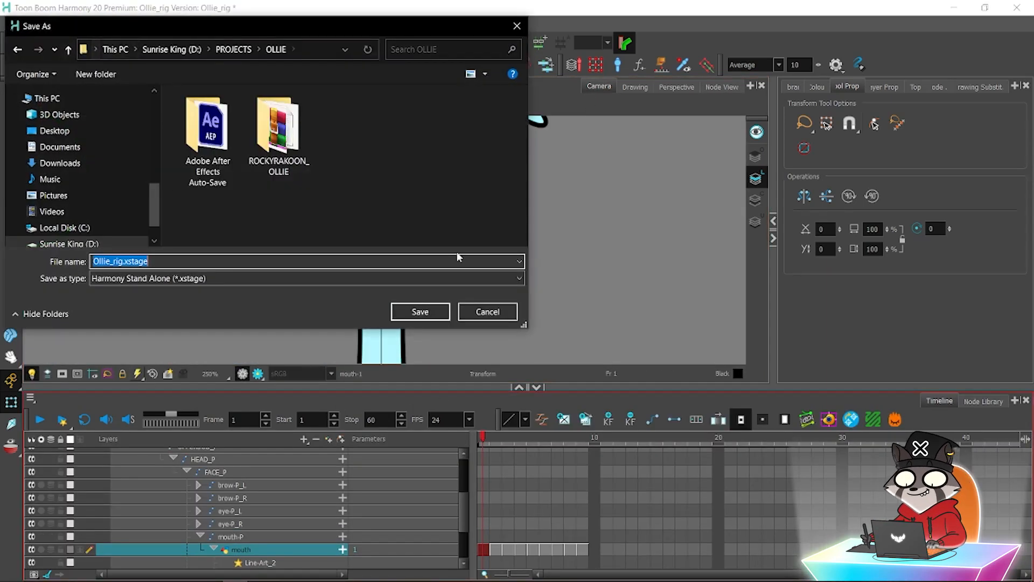
click(471, 313)
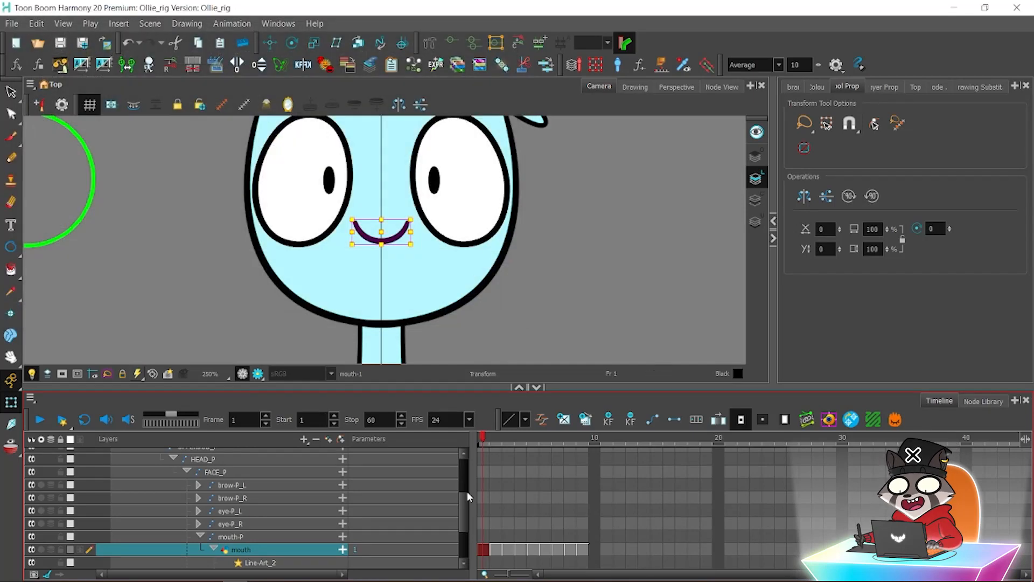
On frame 4, place the tongue drawing's pivot at the tongue's base and the teeth drawing's pivot at the centre of the upper teeth.
drag(468, 491, 462, 536)
click(275, 529)
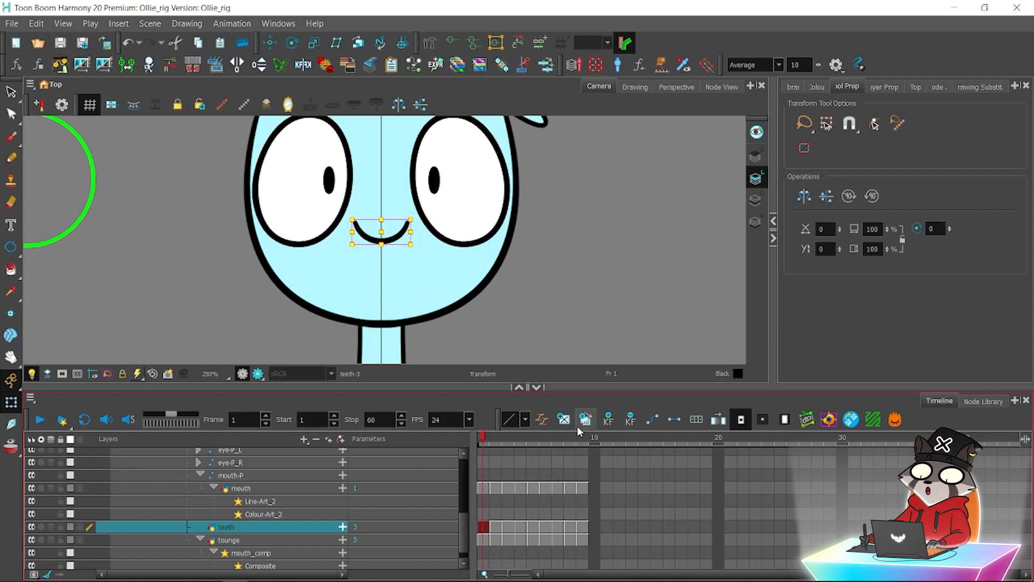
click(885, 87)
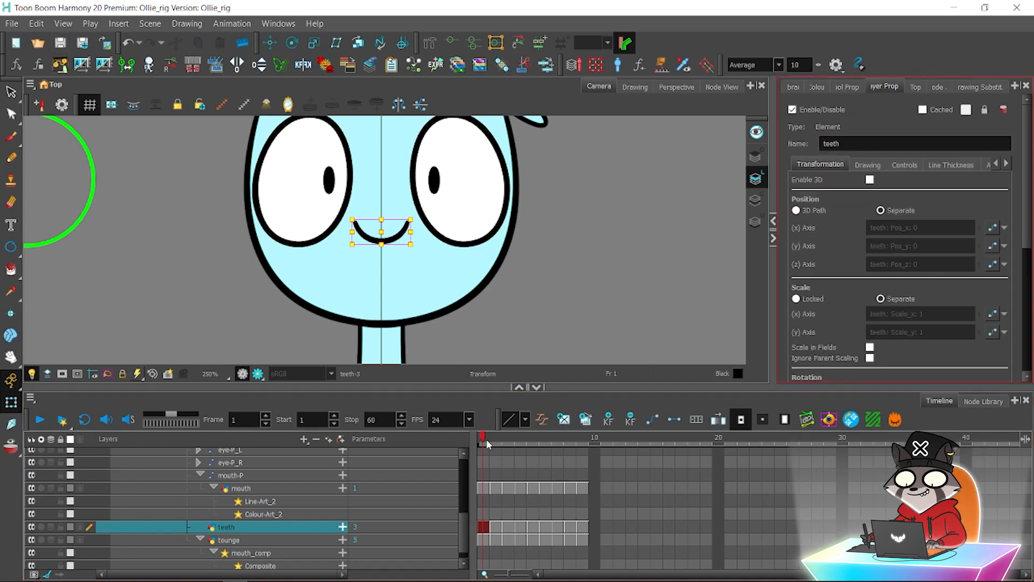
drag(488, 444, 520, 441)
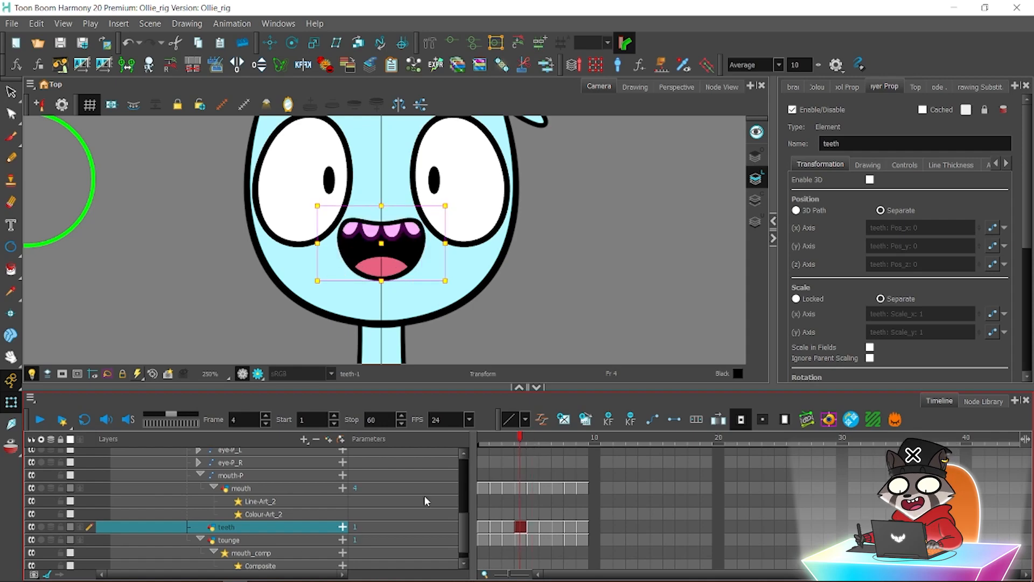
click(268, 541)
click(856, 422)
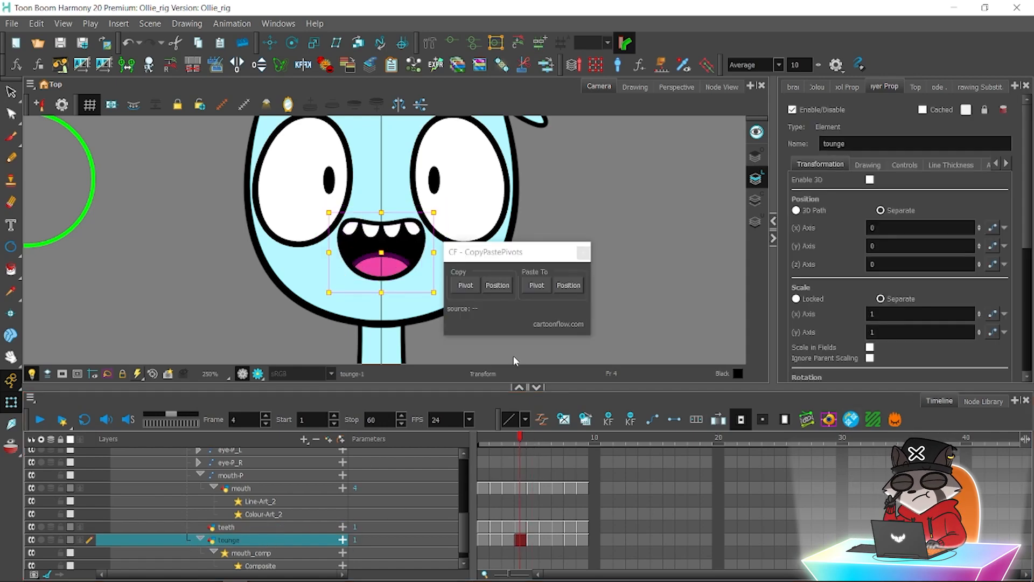
click(582, 253)
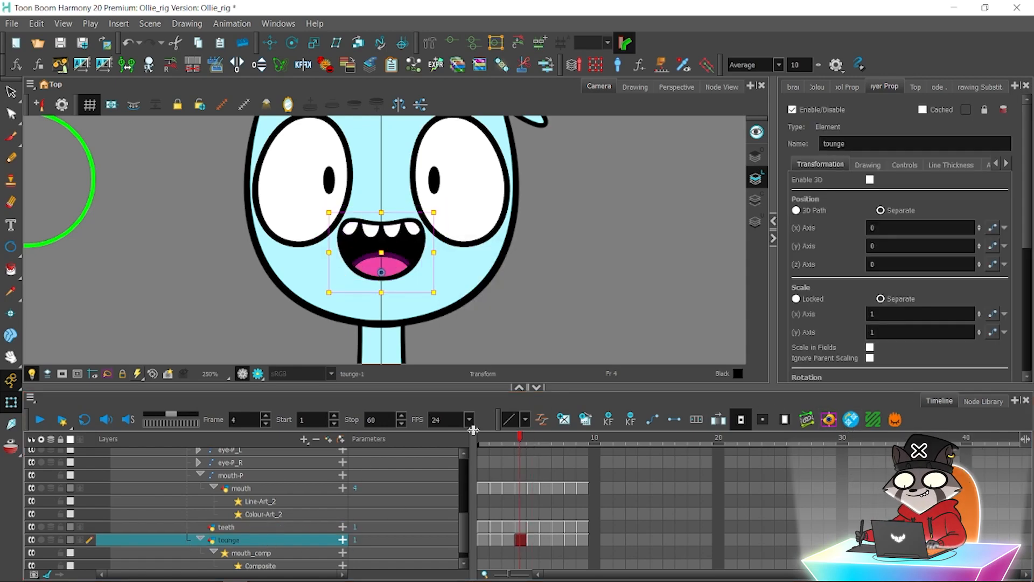
click(236, 529)
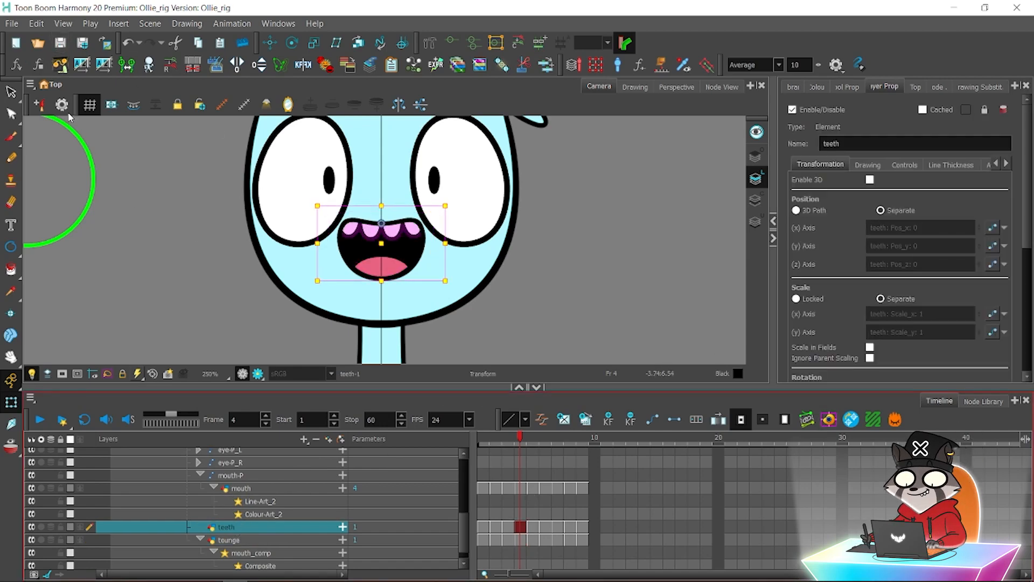
Add parent pegs to the tongue and teeth drawing layers.
click(521, 538)
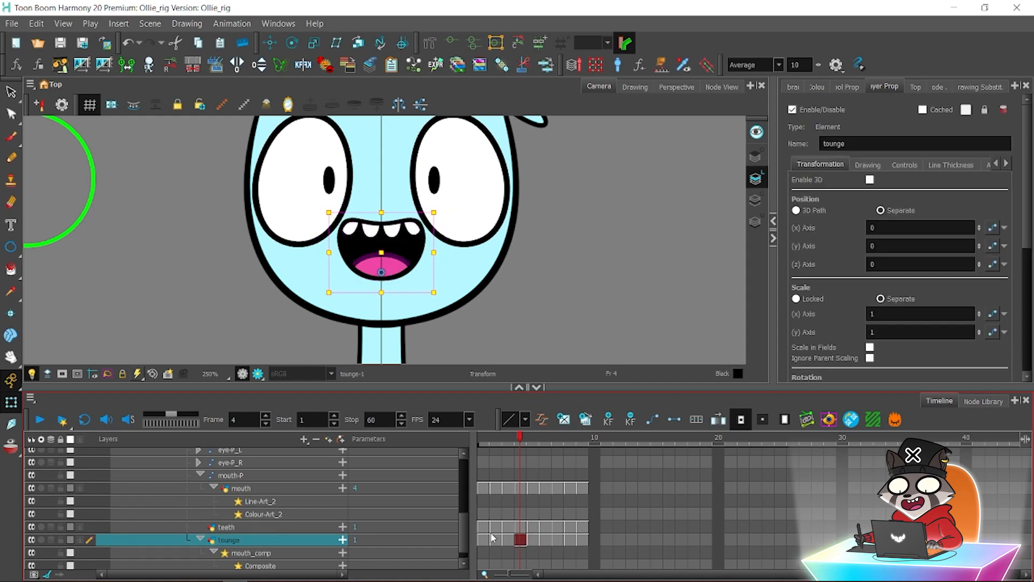
click(518, 527)
click(520, 539)
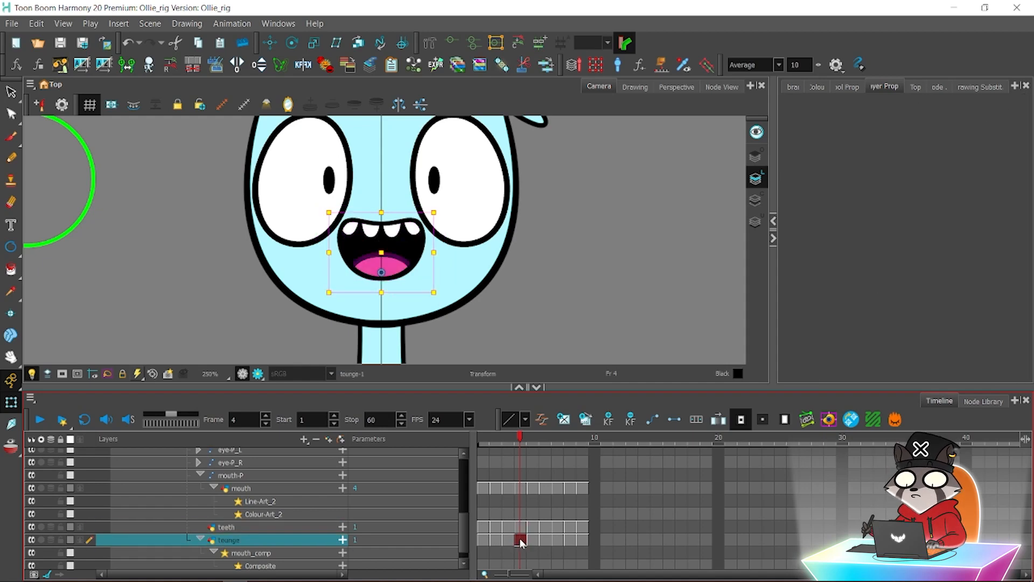
click(341, 440)
click(280, 529)
click(341, 439)
Connect the teeth-P and tounge-P pegs beneath mouth-P and arrange the mouth nodes into a tidy hierarchy.
click(286, 490)
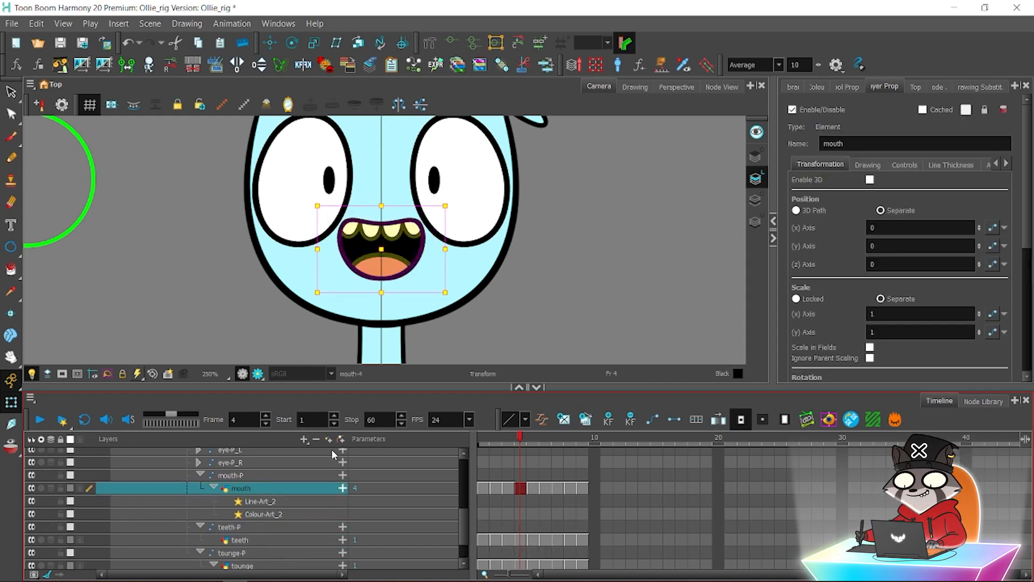
click(280, 475)
click(721, 87)
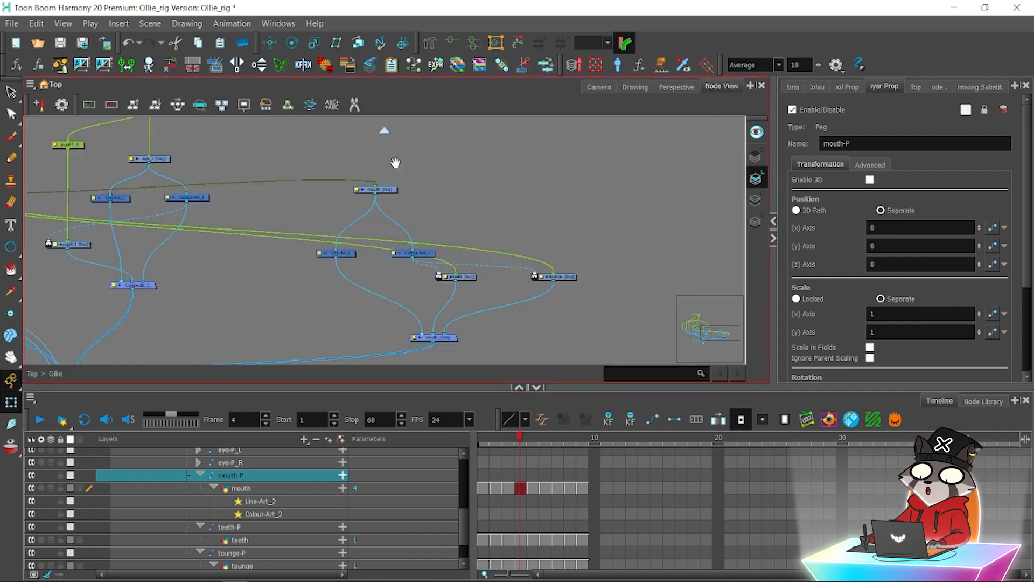
drag(396, 163, 730, 206)
drag(269, 186, 637, 239)
click(548, 173)
drag(542, 180, 625, 231)
drag(608, 224, 441, 205)
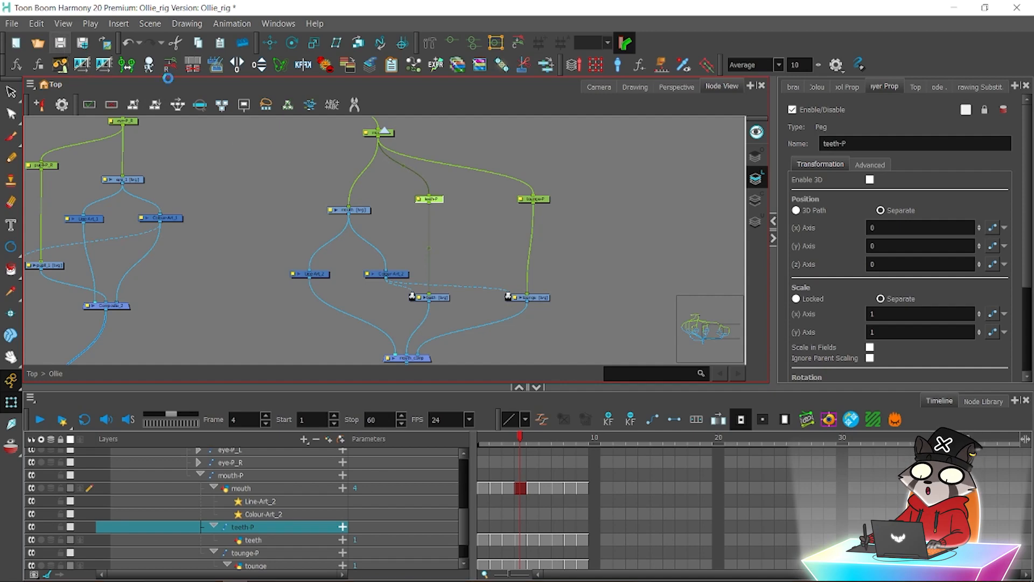
Place the mouth drawing's pivot at the centre of the smile on frame 1 and save the scene.
click(364, 212)
click(595, 87)
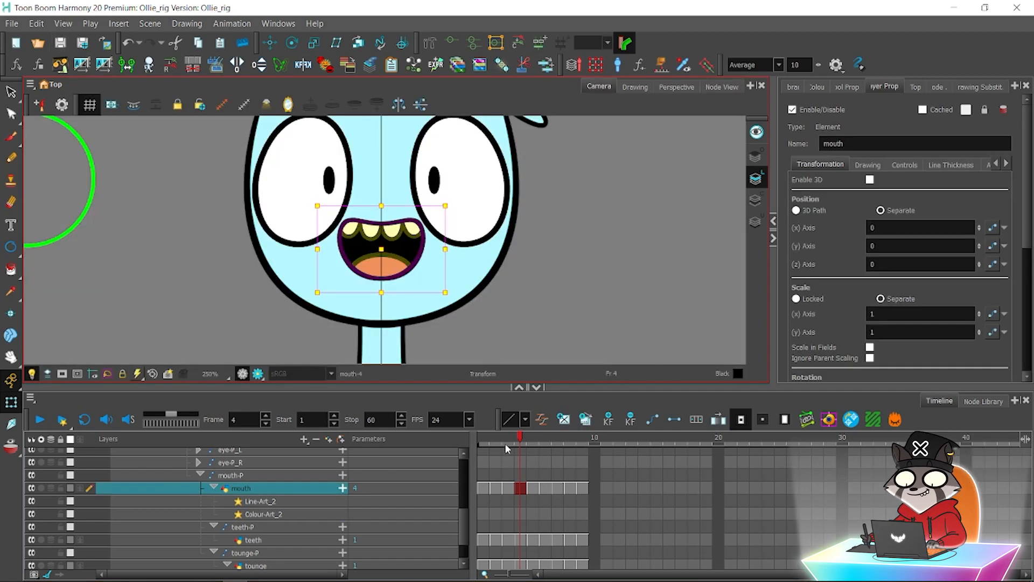
mouse_move(505, 443)
mouse_down()
mouse_move(466, 440)
mouse_move(542, 443)
mouse_move(446, 438)
mouse_up()
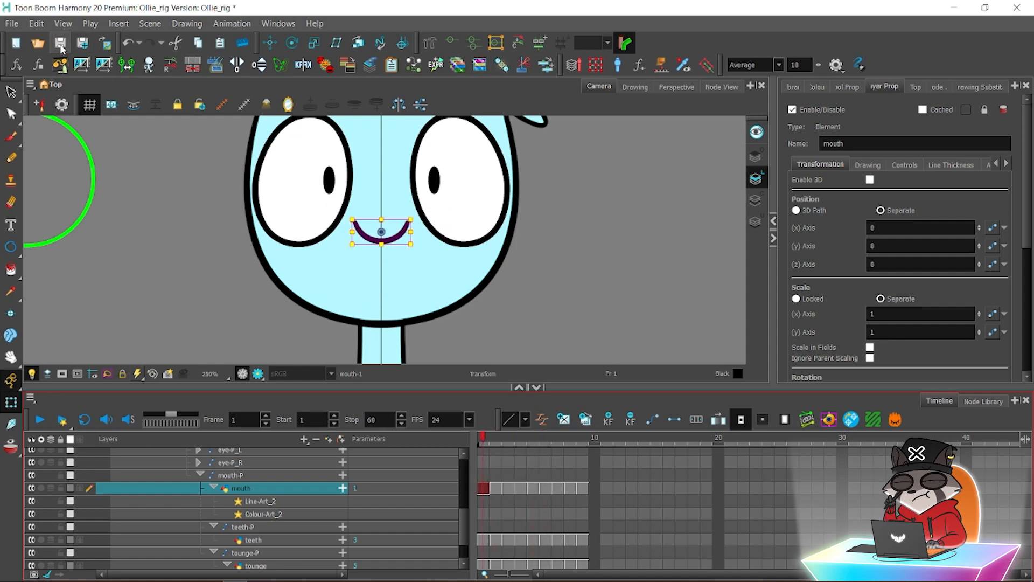
Copy the mouth drawing's pivot onto the mouth-P peg with CopyPastePivots.
click(721, 87)
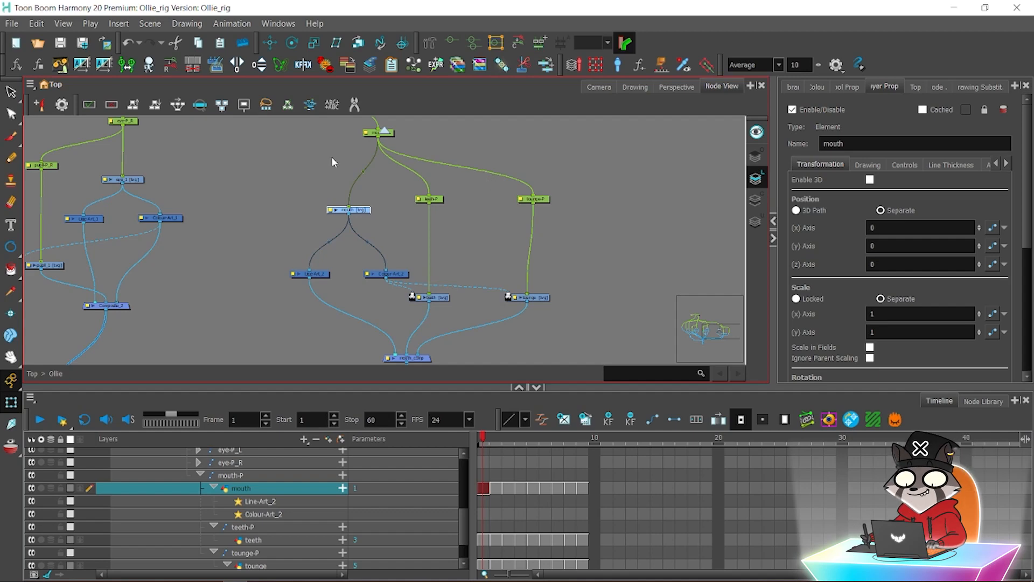
click(602, 87)
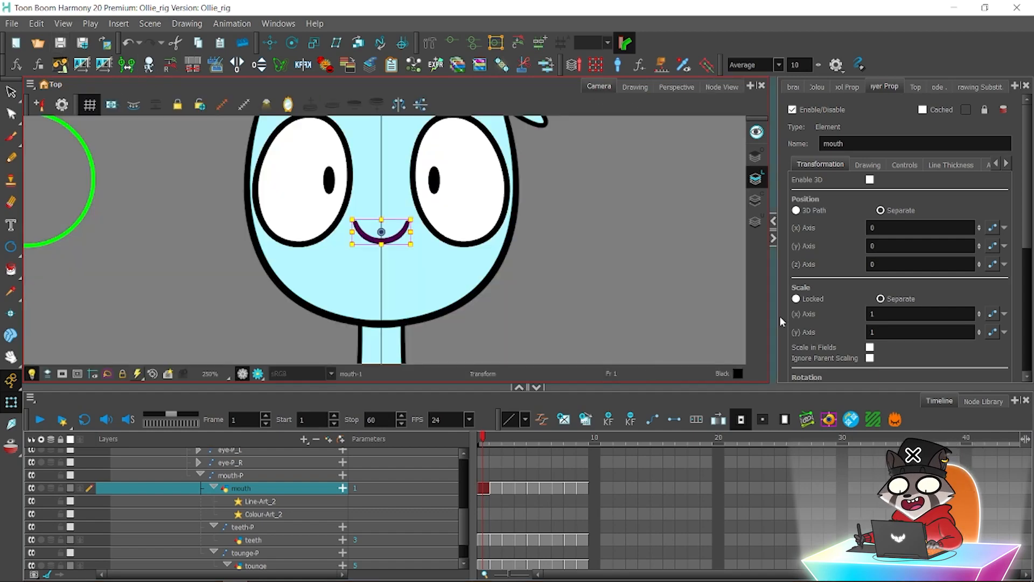
click(722, 87)
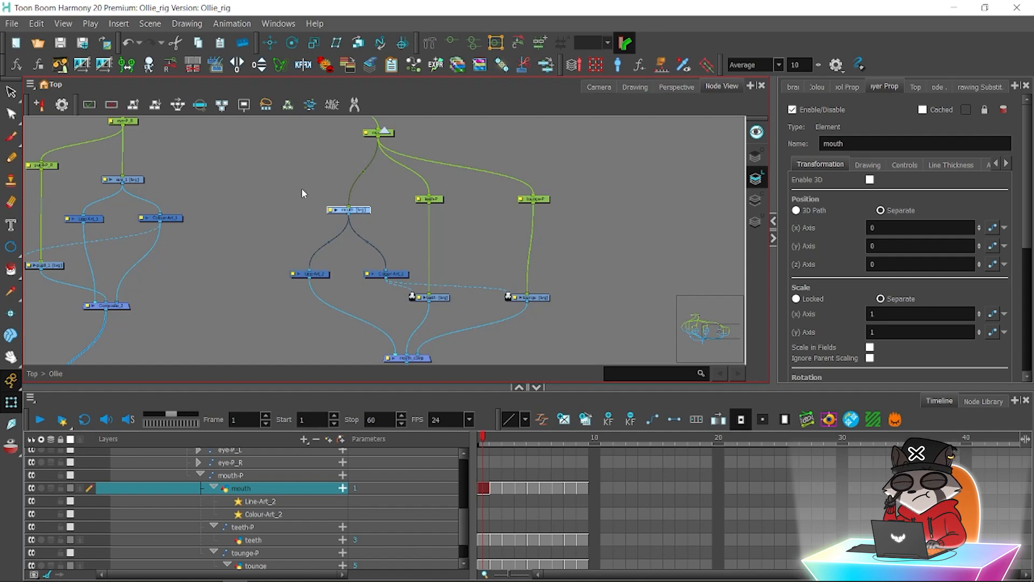
click(829, 419)
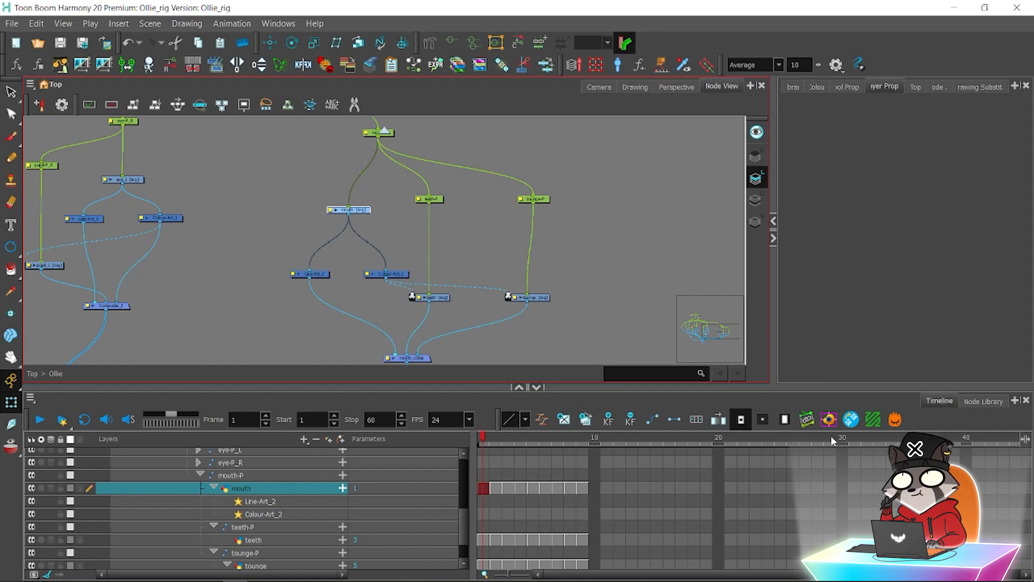
click(394, 135)
drag(495, 157, 435, 184)
click(534, 290)
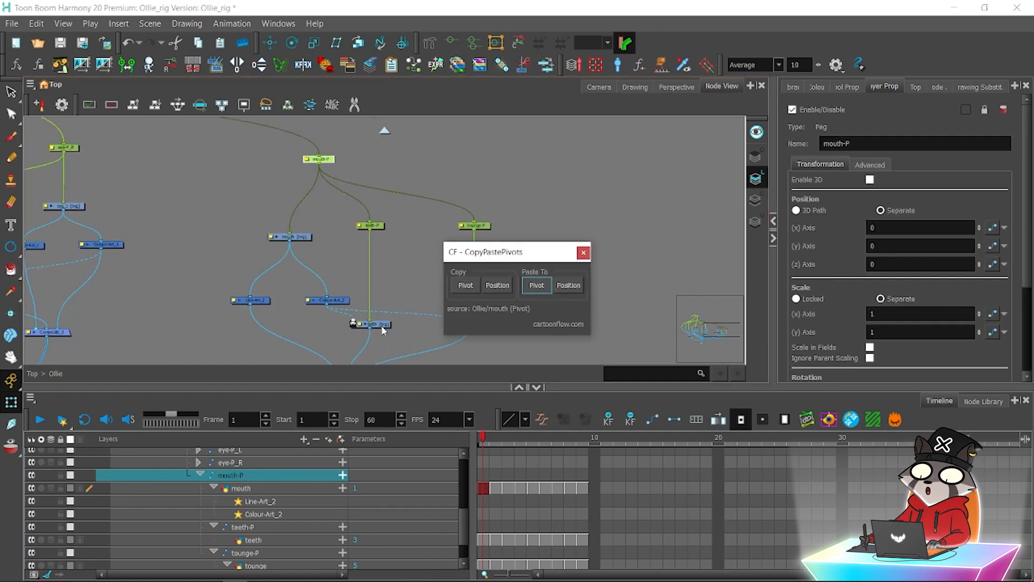
Copy the teeth drawing's pivot onto teeth-P and the tongue drawing's pivot onto tounge-P.
click(382, 327)
click(465, 286)
click(378, 227)
click(538, 286)
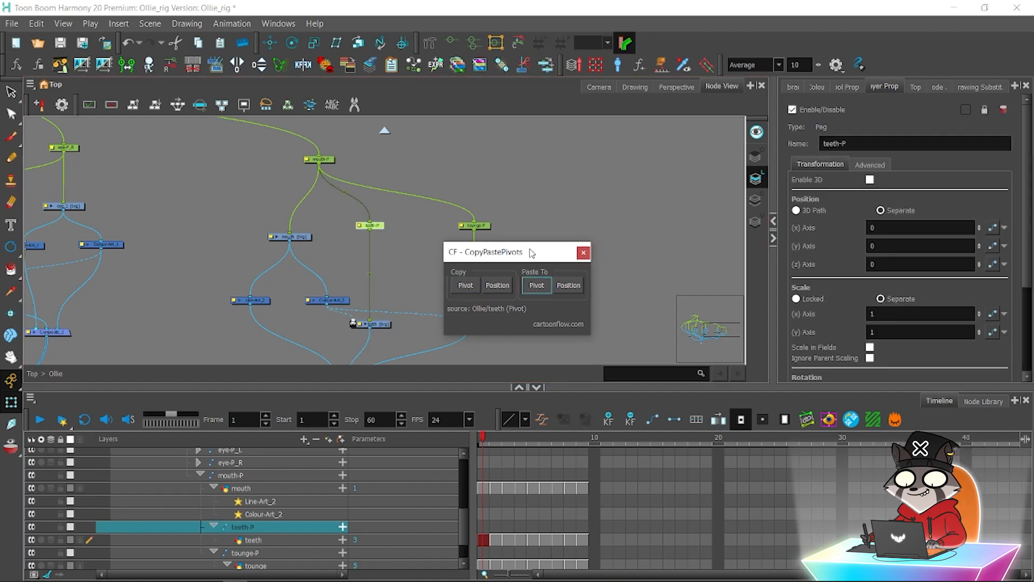
drag(532, 253, 652, 244)
click(478, 324)
click(478, 226)
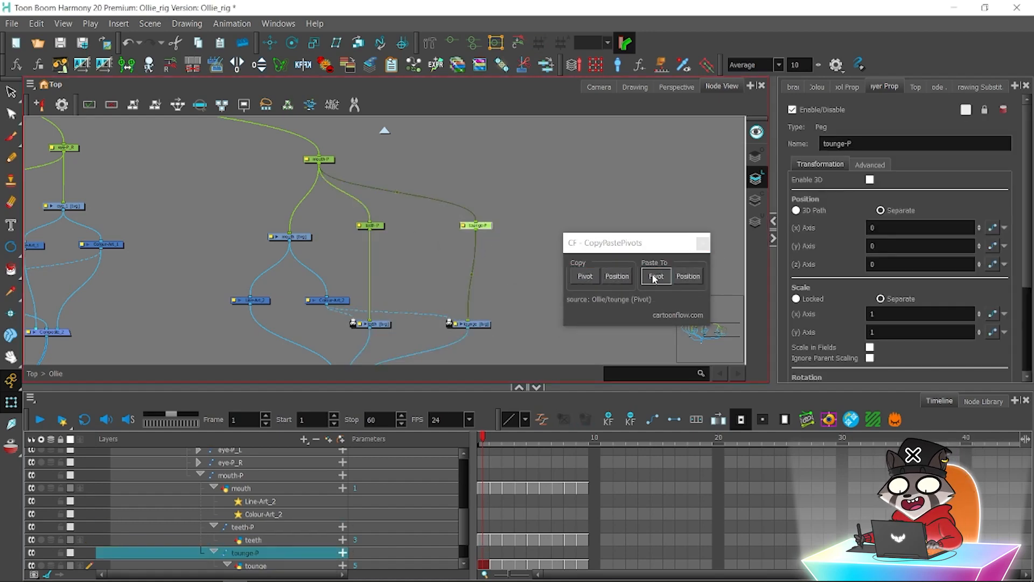
Test the mouth masking on frame 4 by moving the teeth drawing, and undo the move.
click(591, 87)
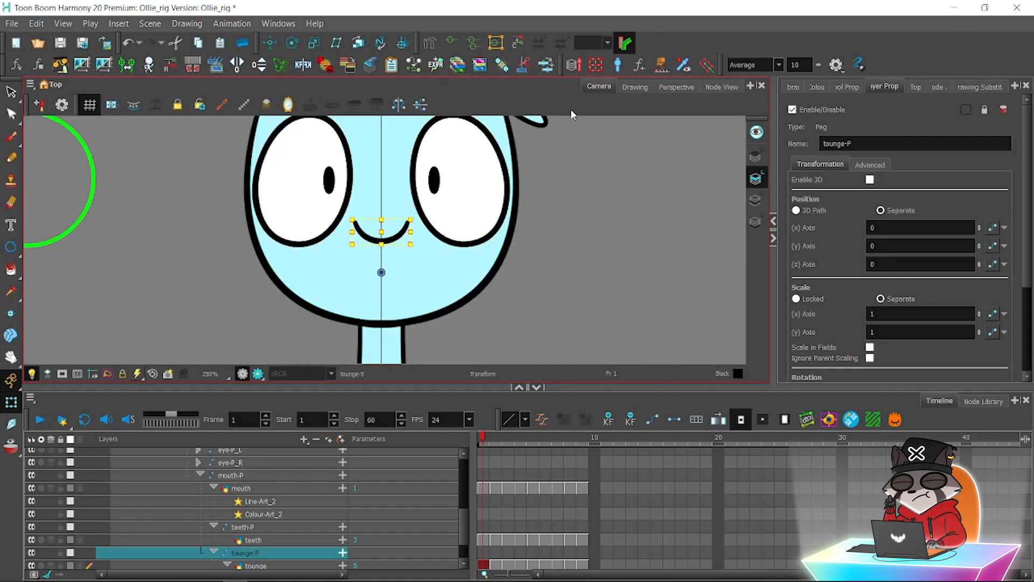
click(529, 441)
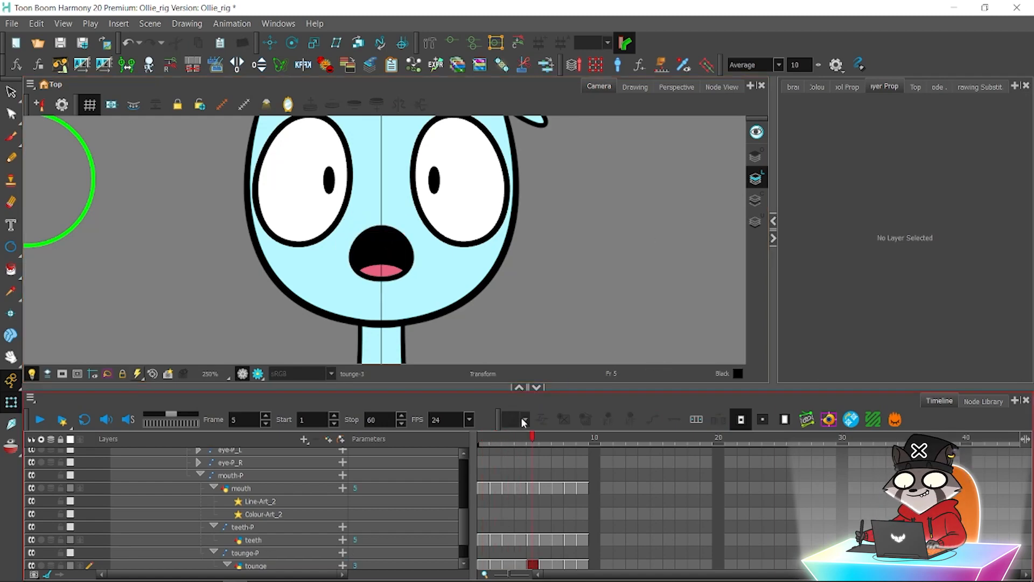
click(521, 434)
click(395, 239)
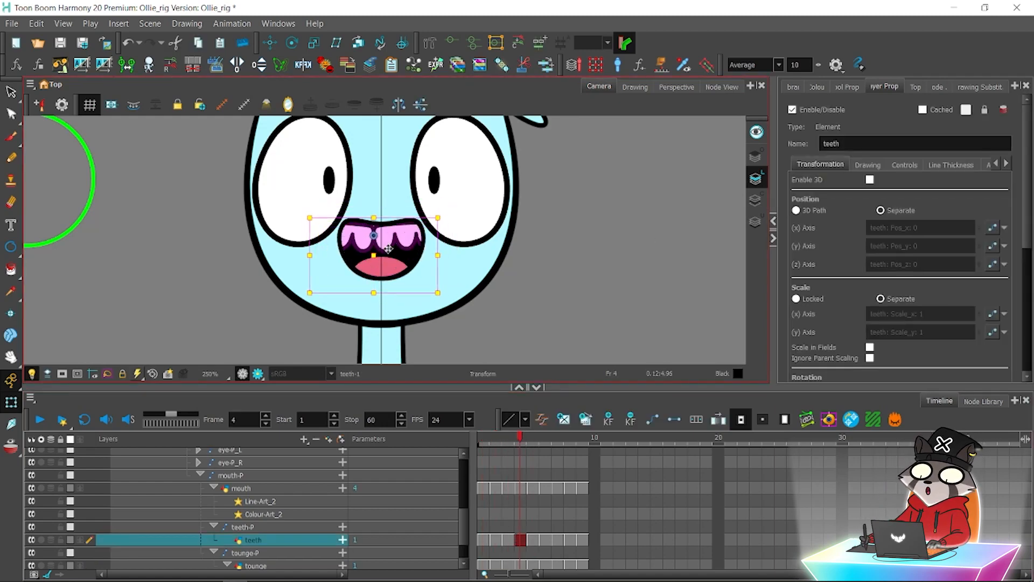
key(ctrl+z)
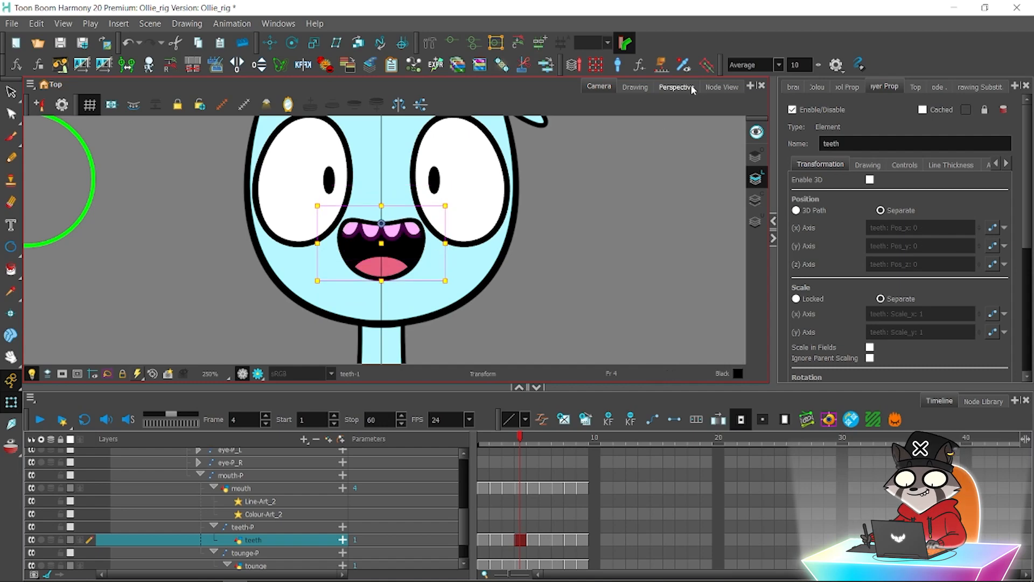
Connect the mouth's Colour-Art node into the mouth composite.
click(716, 86)
drag(324, 303, 369, 310)
click(599, 86)
click(578, 189)
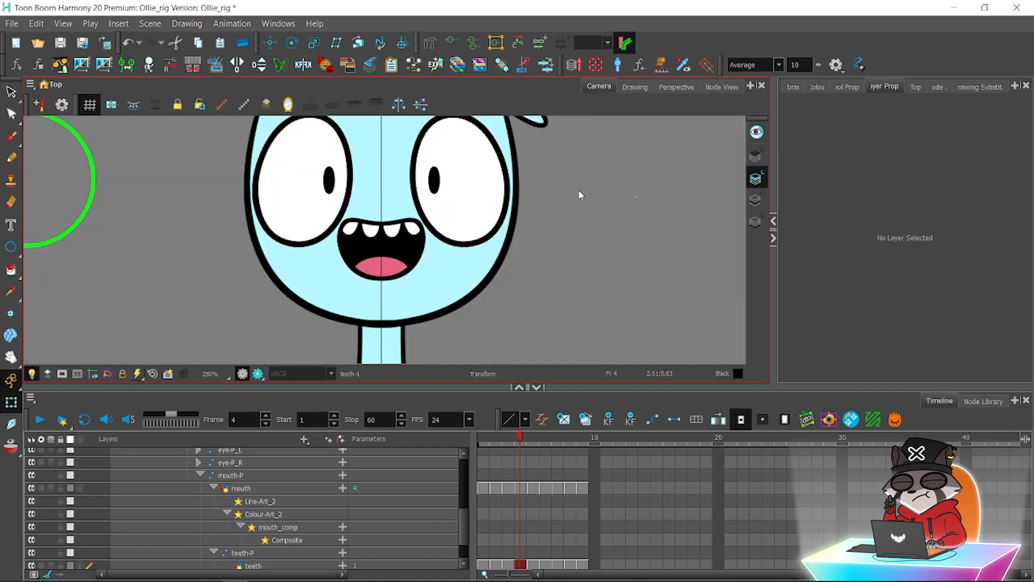
Try moving the artwork inside the open mouth again to check the masking, and undo the move.
click(392, 243)
drag(392, 243, 376, 285)
key(ctrl+z)
click(609, 231)
drag(462, 183, 445, 217)
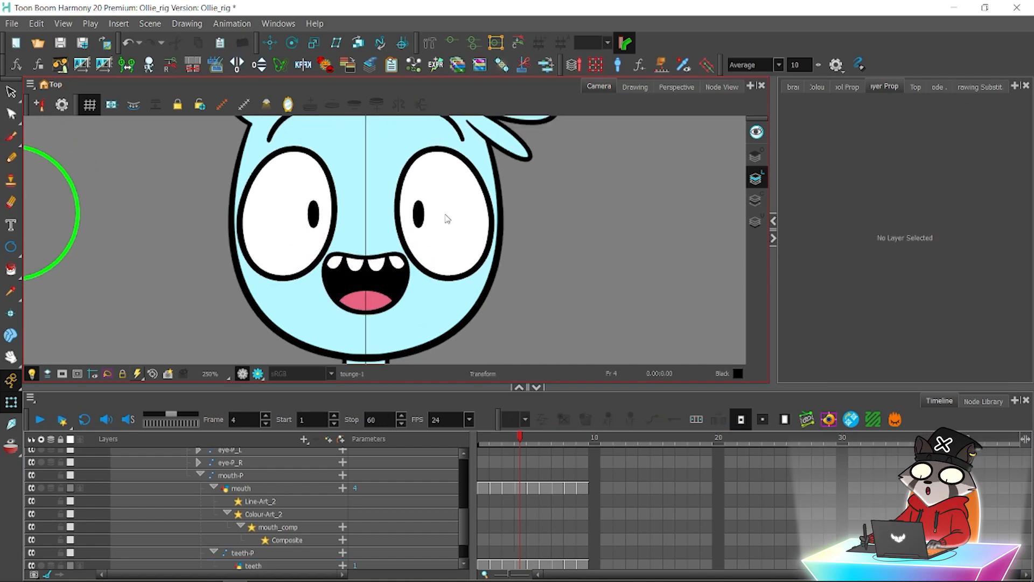
Scrub through the mouth drawings on the timeline to check them, returning to frame 1.
key(1)
drag(495, 444, 477, 443)
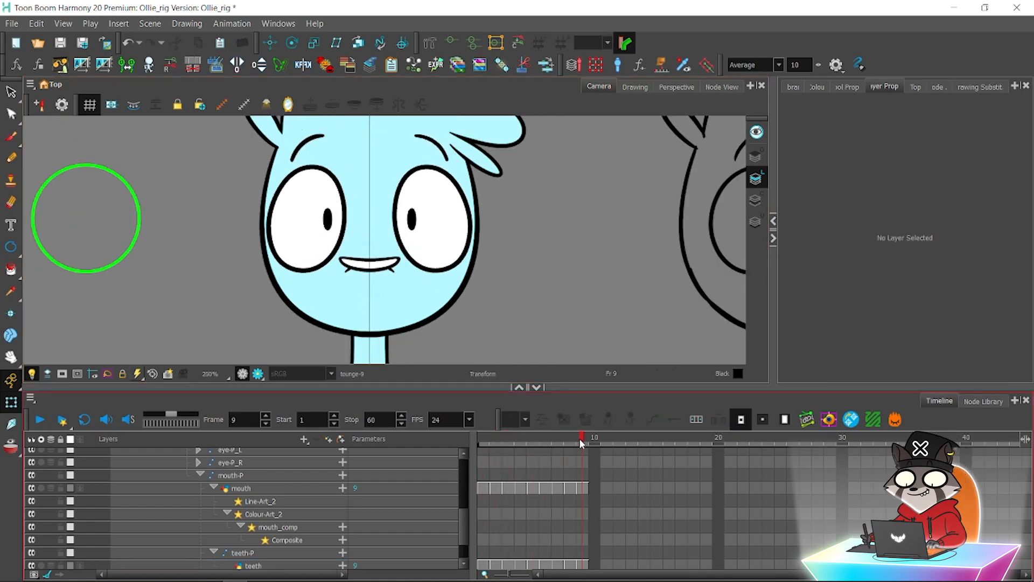
scroll(321, 293, up, 1)
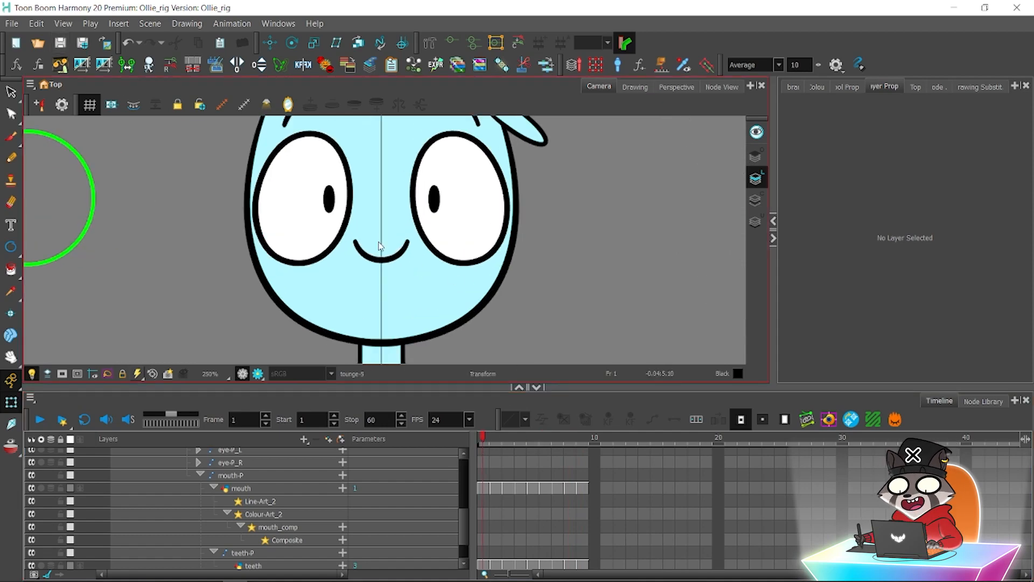
scroll(379, 247, down, 7)
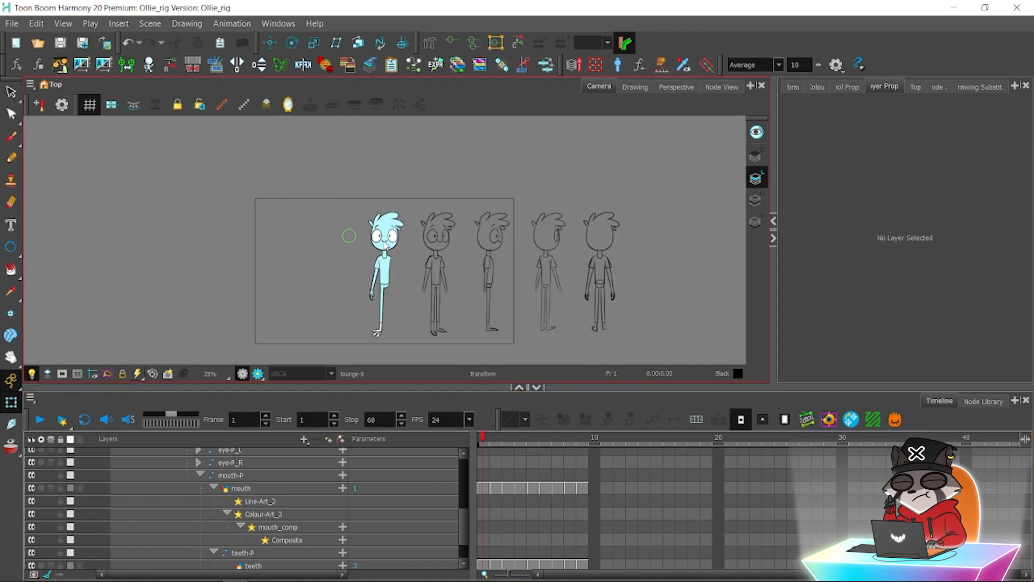
scroll(386, 245, up, 6)
Select the mouth drawing on frame 1 and switch to its Colour Art layer with the Select tool.
click(381, 249)
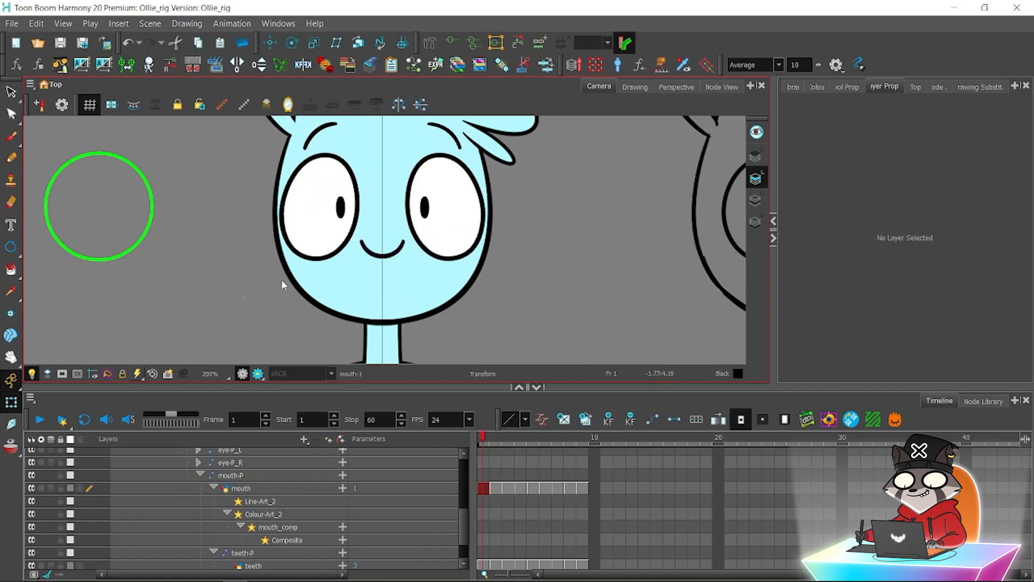
scroll(387, 242, up, 1)
click(382, 251)
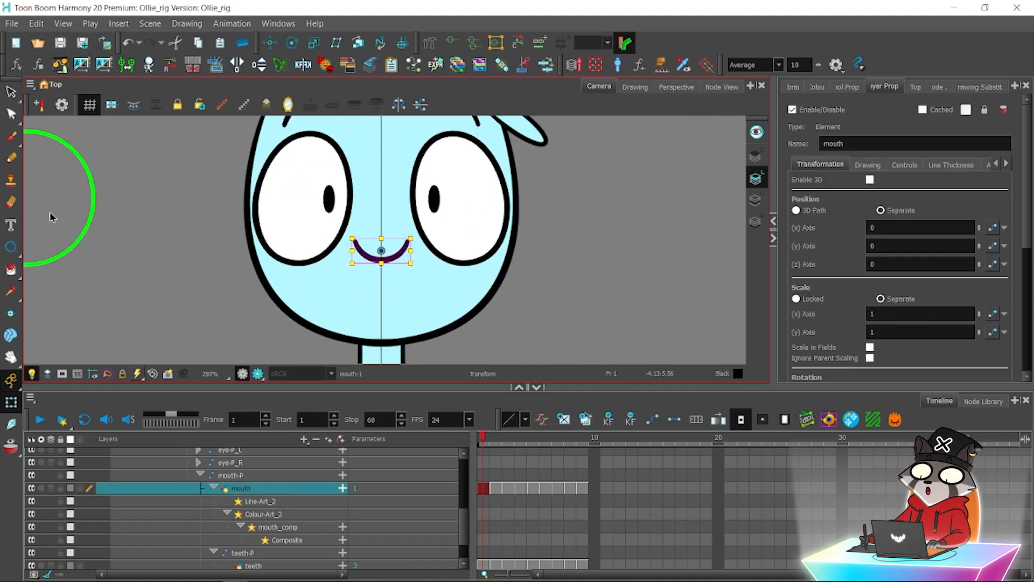
drag(172, 214, 176, 286)
key(alt+s)
click(296, 181)
click(757, 200)
drag(386, 320, 394, 242)
click(395, 249)
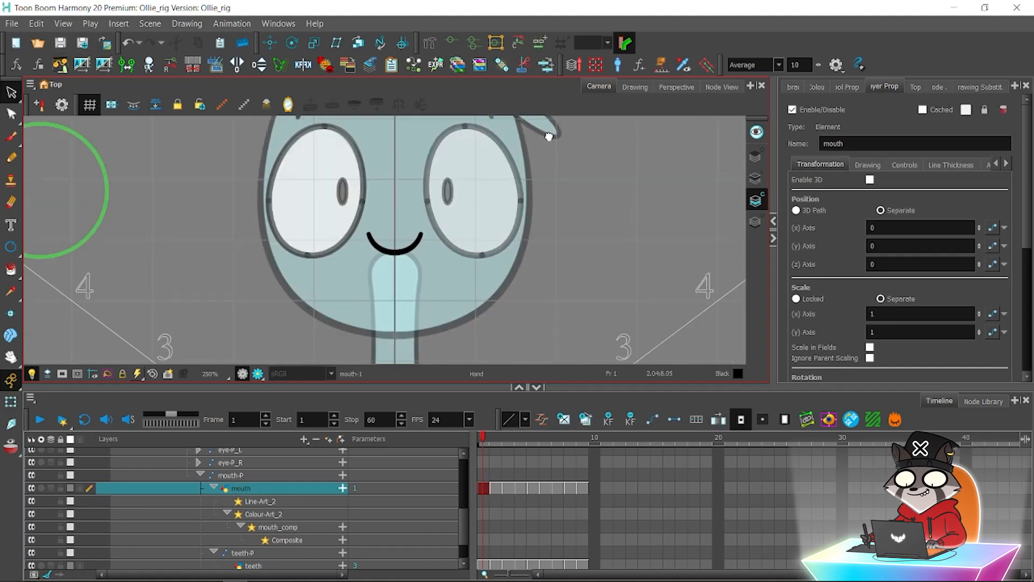
Choose the controllers palette and go through the mouth drawings on frames 5, 7, 8 and 9 in the Underlay Art layer.
click(830, 87)
click(832, 150)
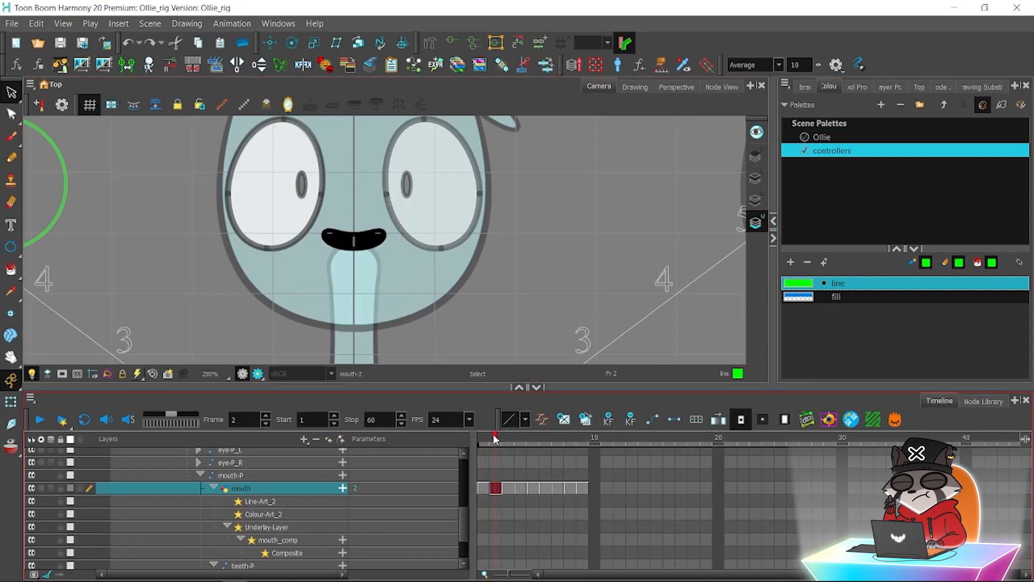
click(533, 488)
click(558, 488)
click(571, 488)
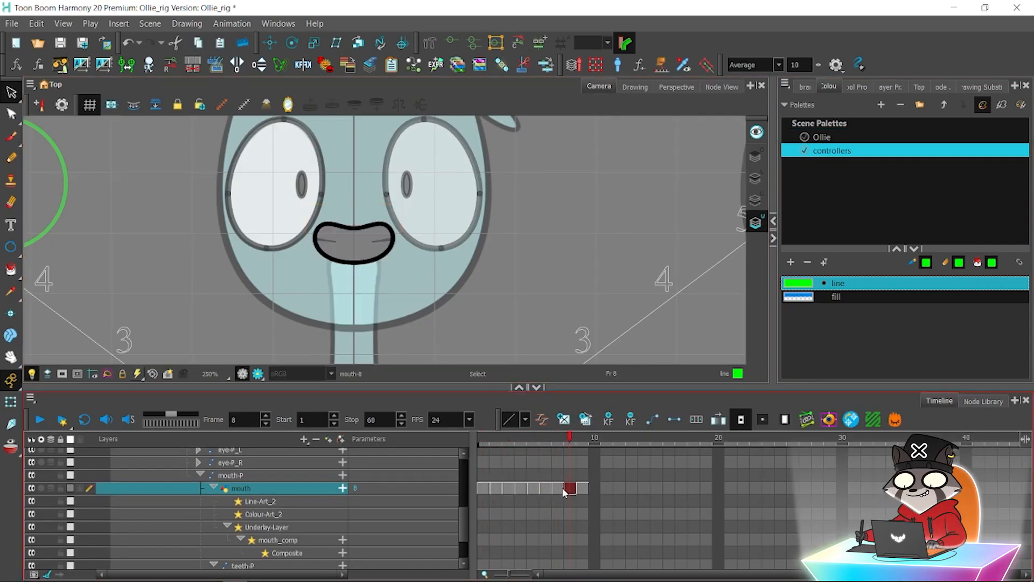
click(583, 488)
drag(478, 443, 547, 445)
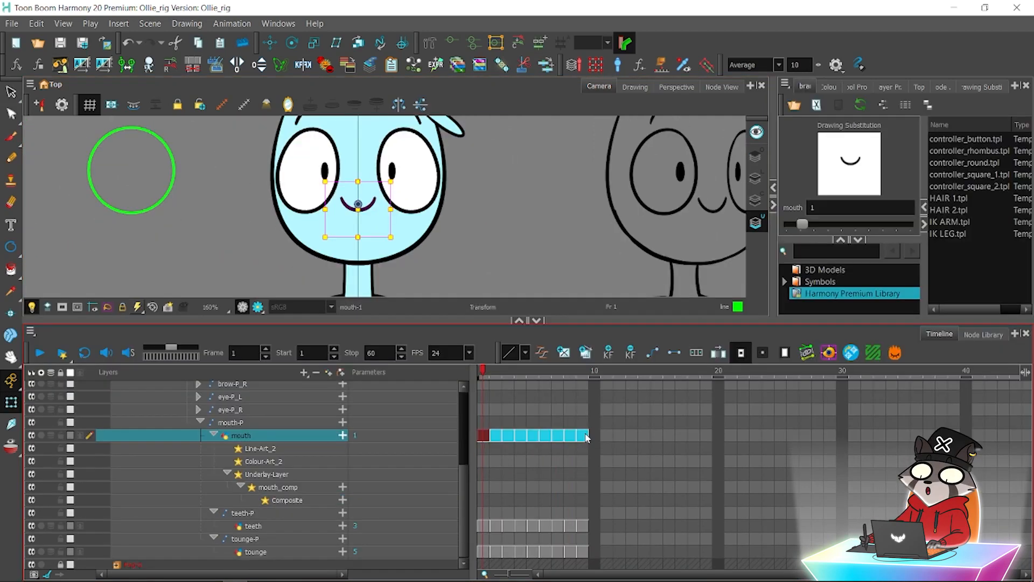
Select the mouth cels on frames 1 to 9 for Batch Rename Cels, and sequence-rename the teeth cels numerically from 1.
click(531, 435)
drag(483, 434, 574, 435)
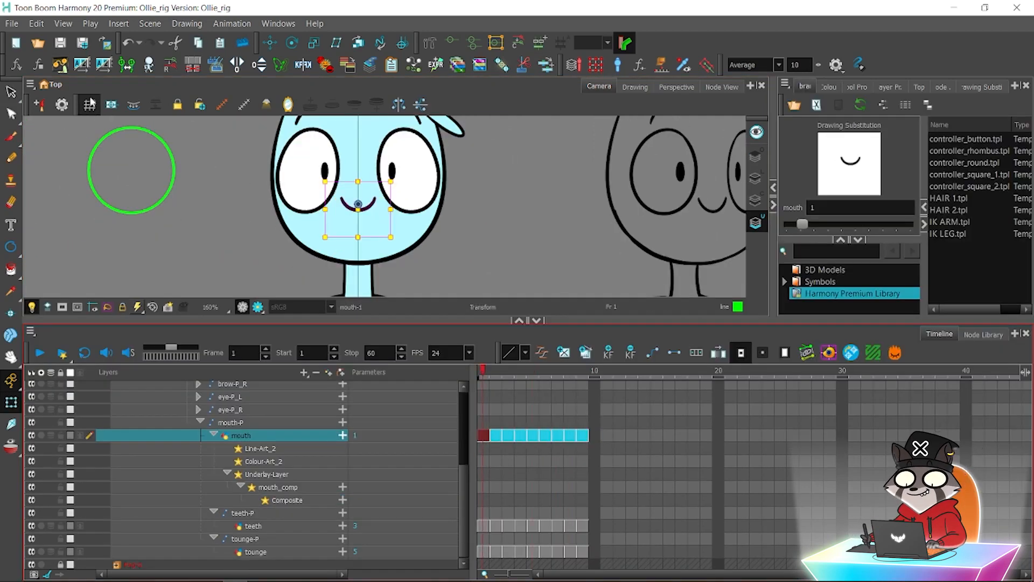
click(102, 65)
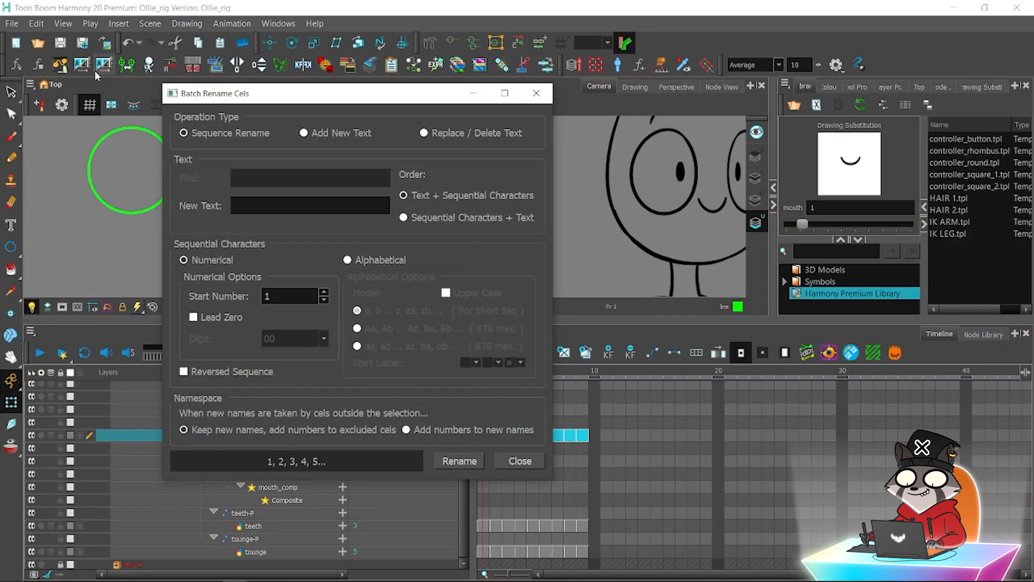
click(502, 527)
click(436, 462)
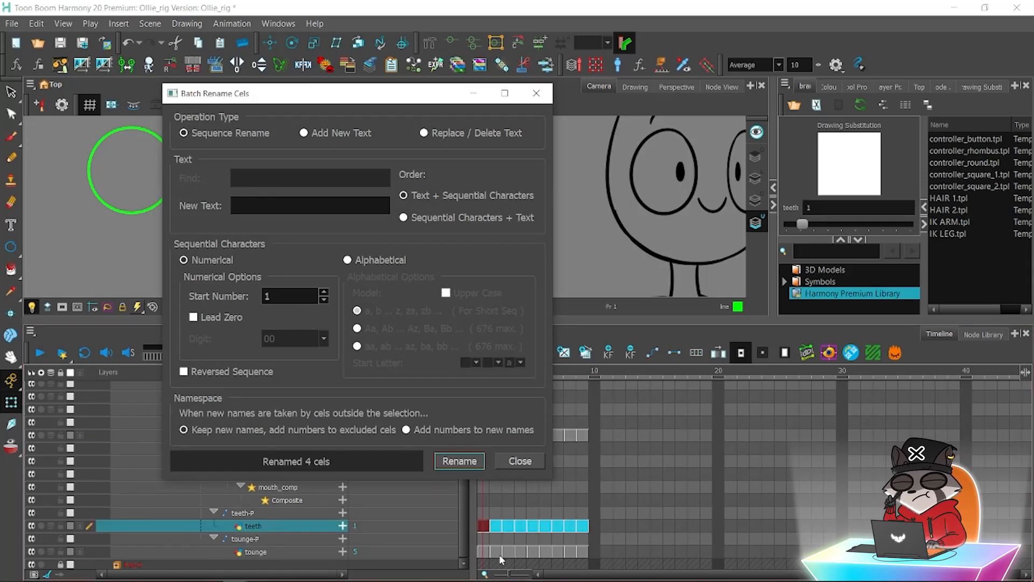
Sequence-rename the tongue cels numerically starting from 1 and close the batch renaming.
click(492, 552)
click(444, 464)
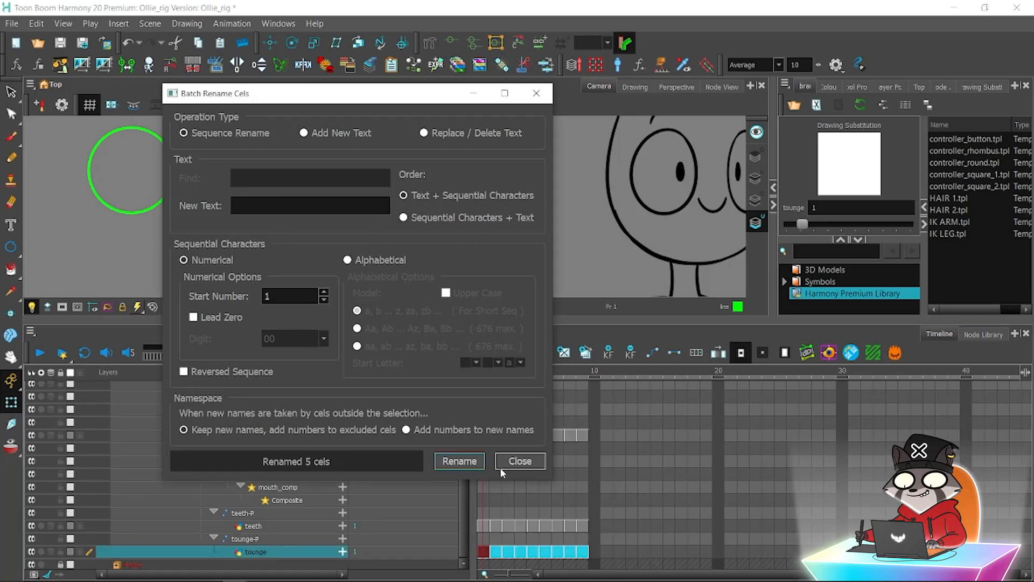
click(519, 462)
mouse_move(486, 372)
mouse_down()
mouse_move(514, 381)
mouse_move(479, 383)
mouse_up()
Sync the teeth drawing layer with the parent drawing layer Ollie/mouth.
click(283, 529)
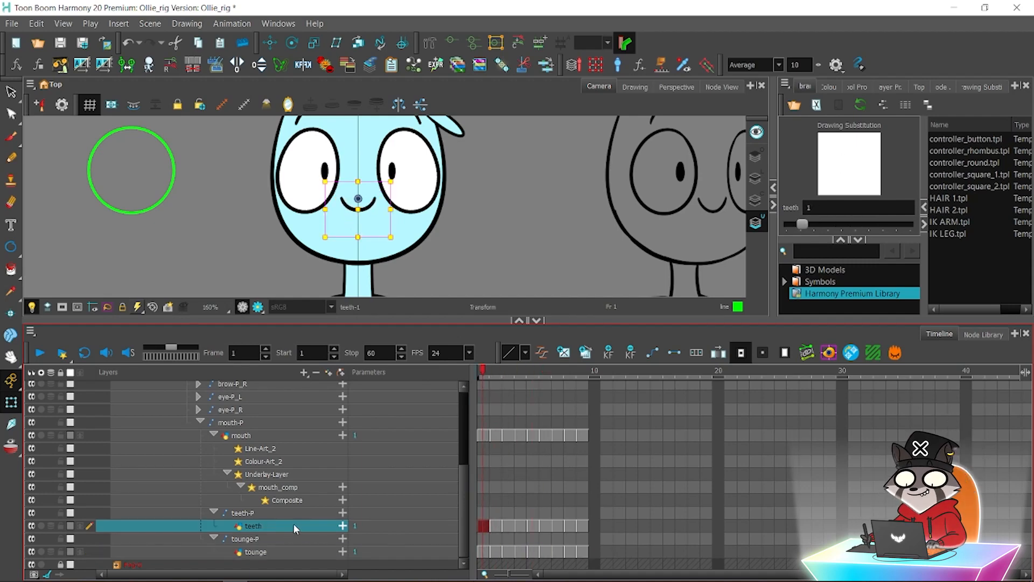
right_click(295, 528)
click(366, 250)
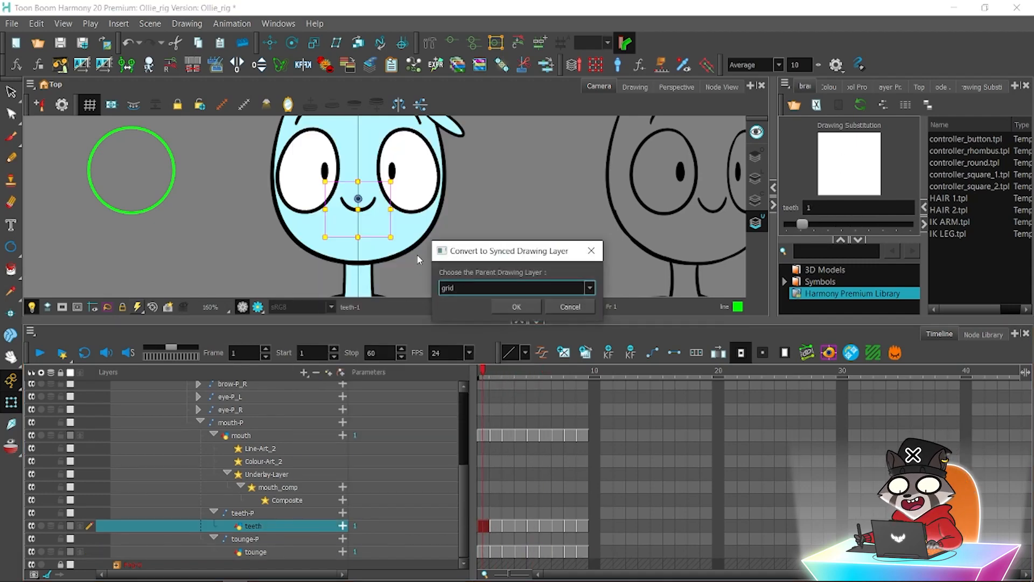
click(589, 288)
drag(589, 331, 581, 422)
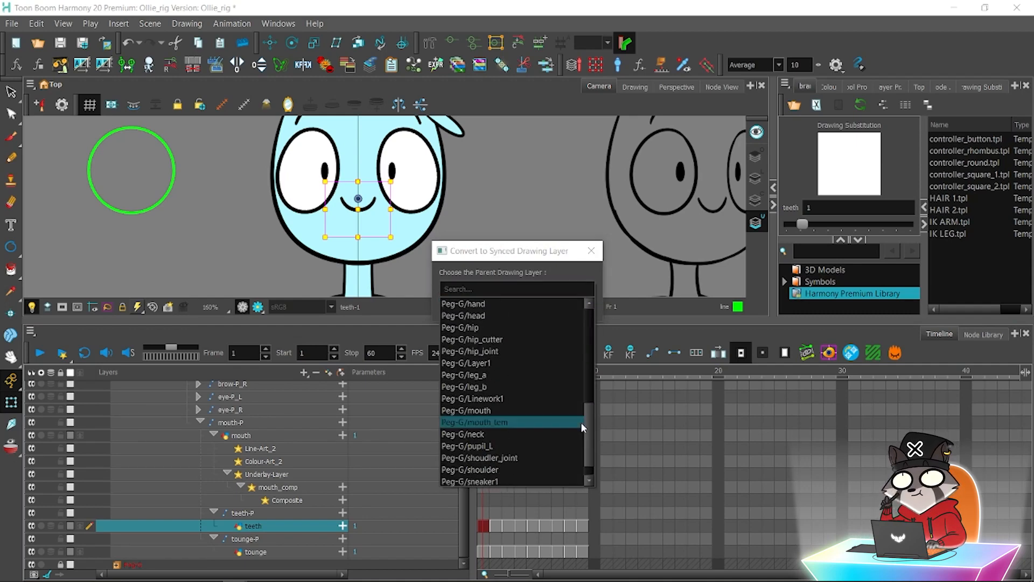
click(548, 411)
click(580, 290)
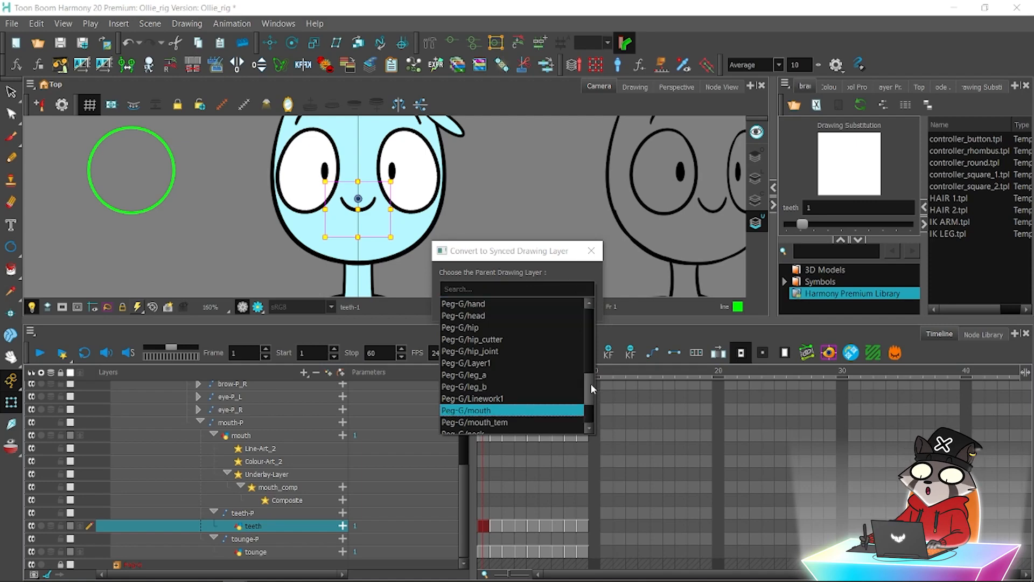
drag(590, 383, 590, 313)
click(501, 374)
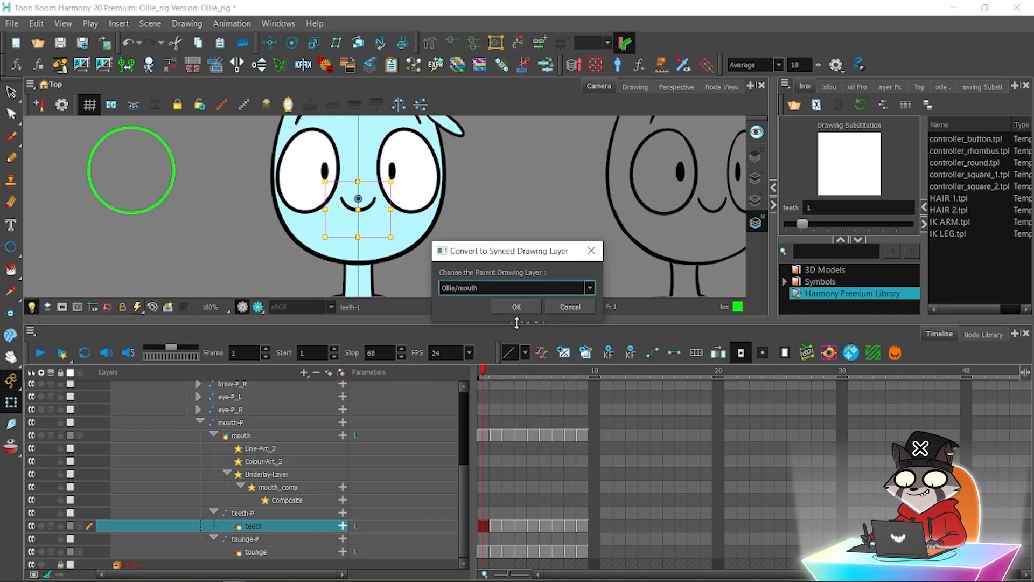
click(516, 306)
Sync the tounge drawing layer with the parent drawing layer Ollie/mouth.
click(268, 552)
right_click(268, 552)
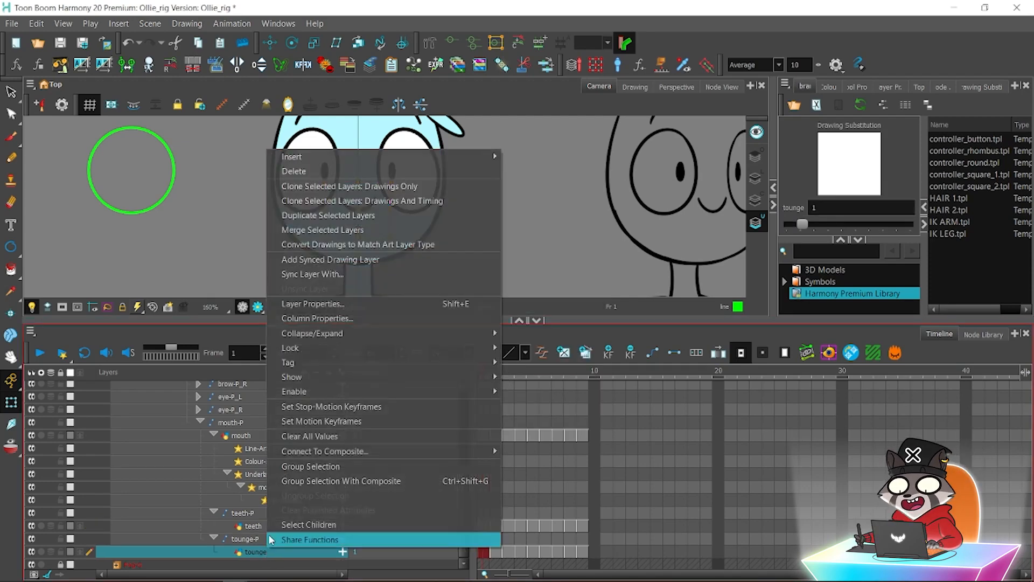
click(474, 273)
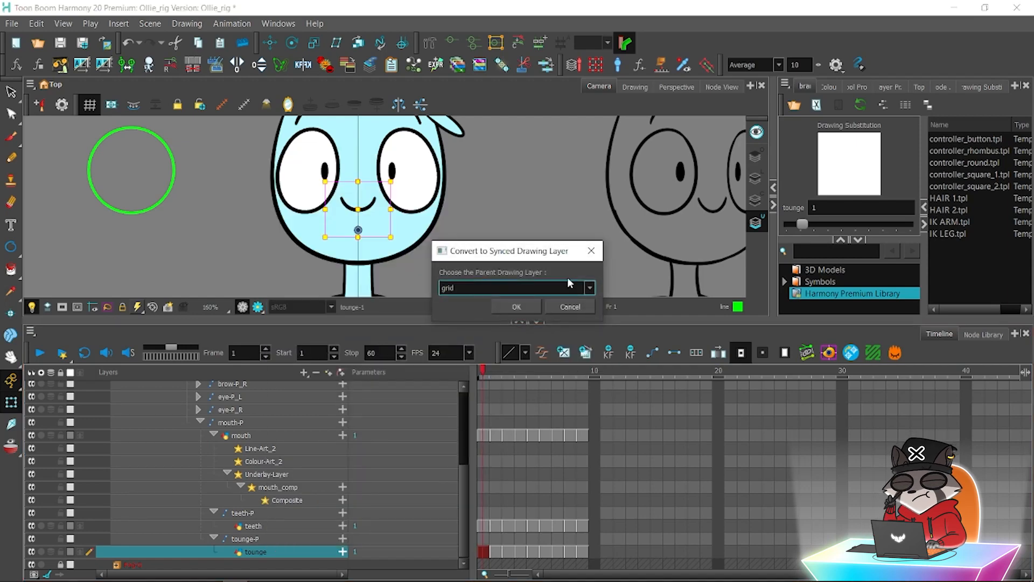
click(591, 287)
click(507, 375)
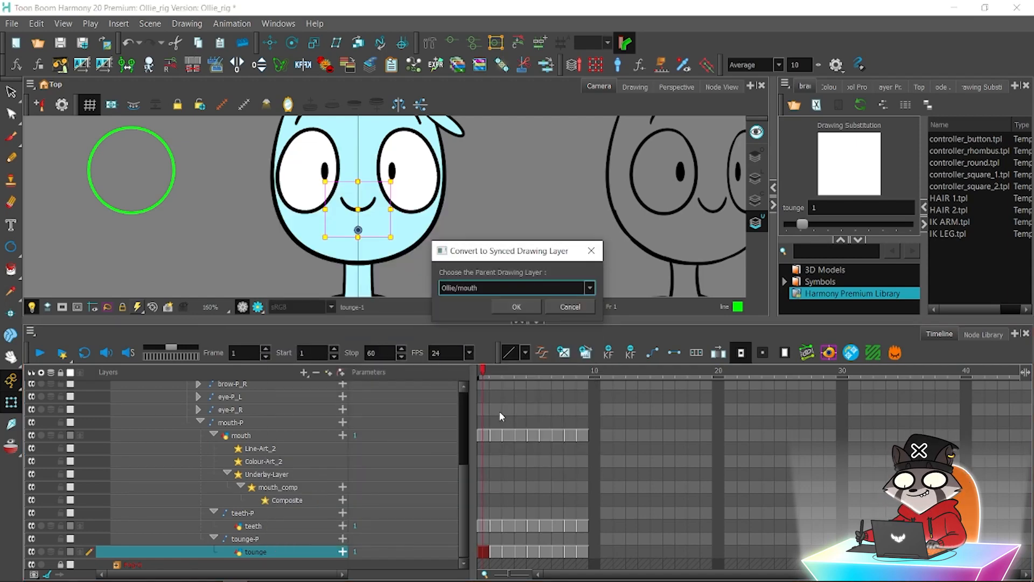
click(524, 306)
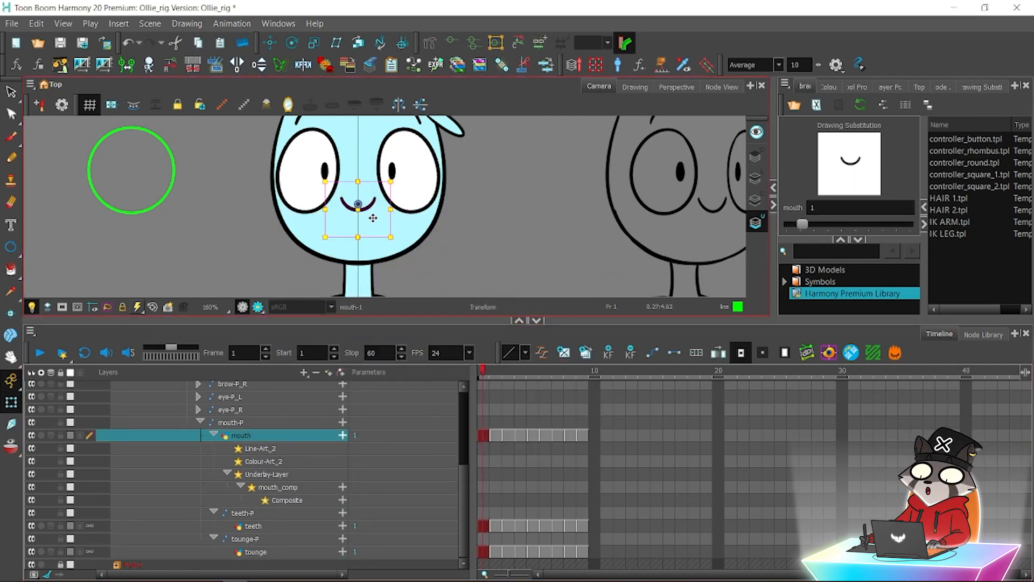
Cycle the mouth's drawing substitutions forward and back on frame 1 to test that teeth and tongue switch with it.
key(])
key(])
key(])
key(])
key(])
key(])
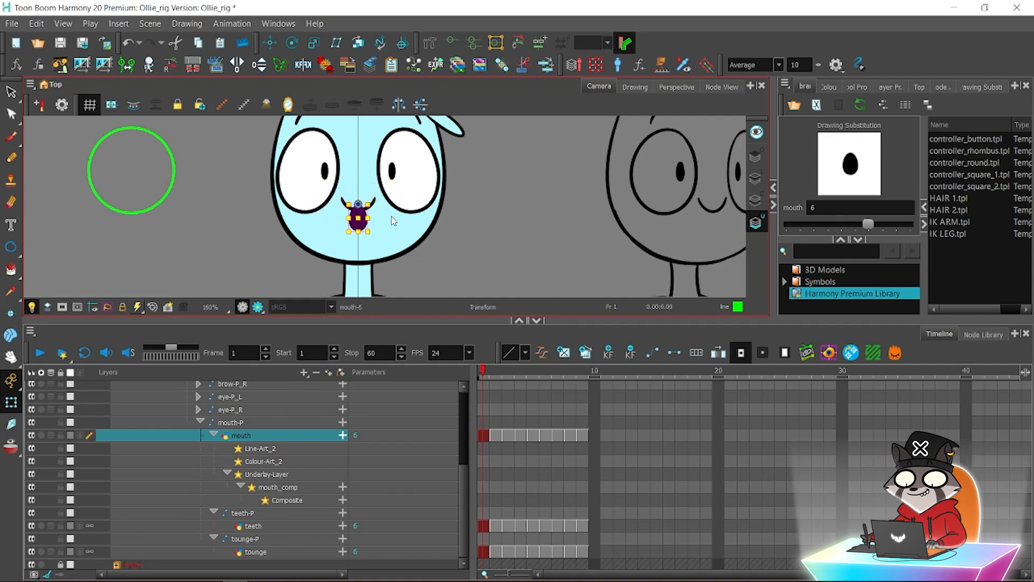
key(])
key([)
key([)
key([)
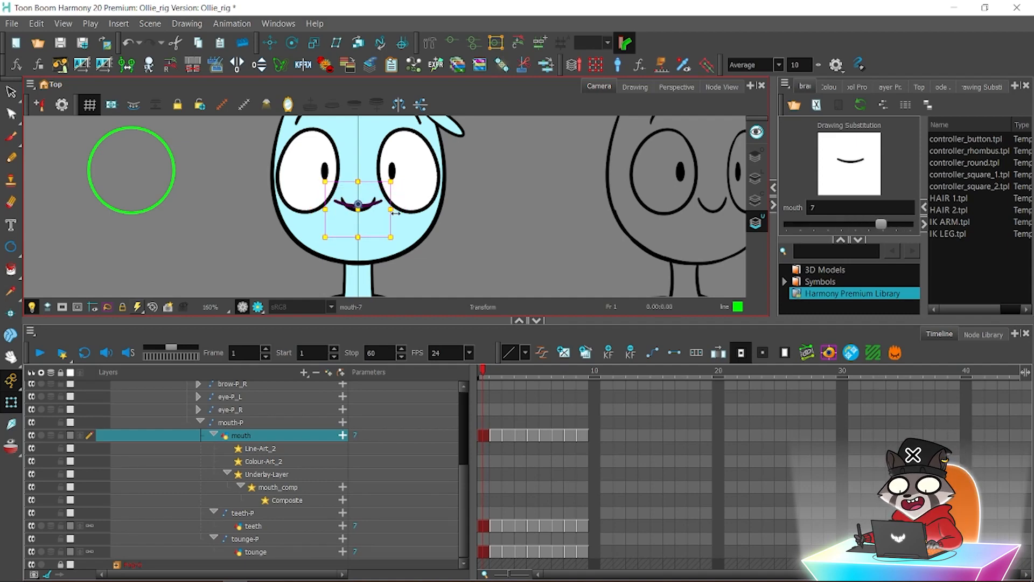
Check the synced mouth, teeth and tongue drawings across the timeline frames and return to frame 1.
click(525, 374)
click(547, 376)
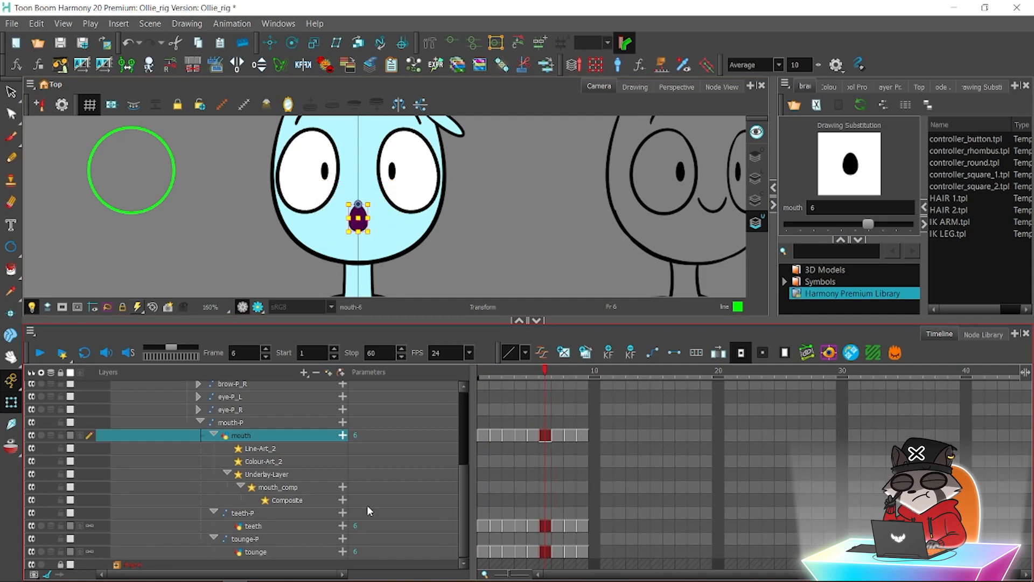
key(Return)
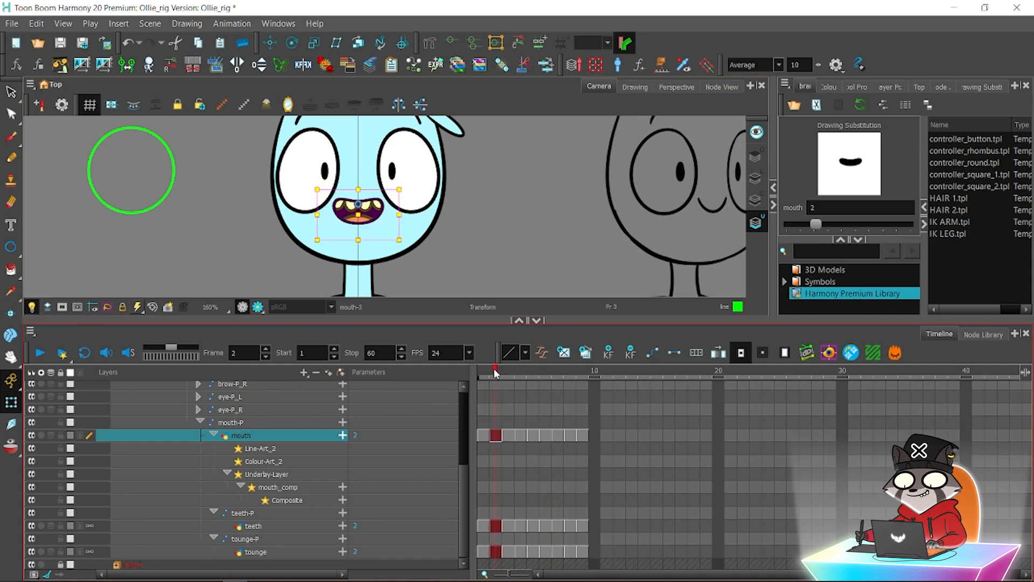
key([)
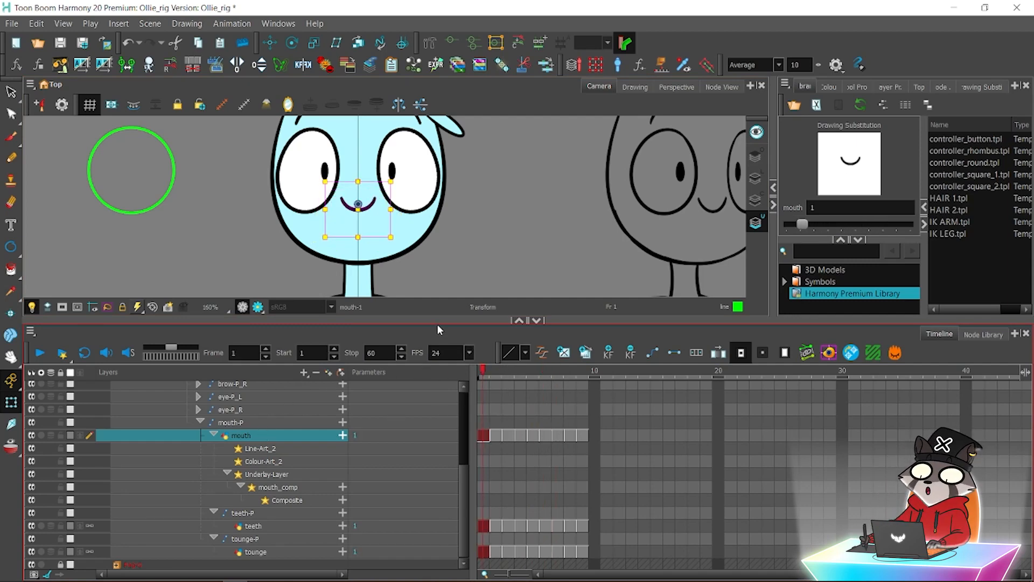
Turn off Animate Using Animation Tools for the mouth drawing and apply its embedded pivot on the parent peg.
click(473, 249)
click(300, 436)
click(884, 87)
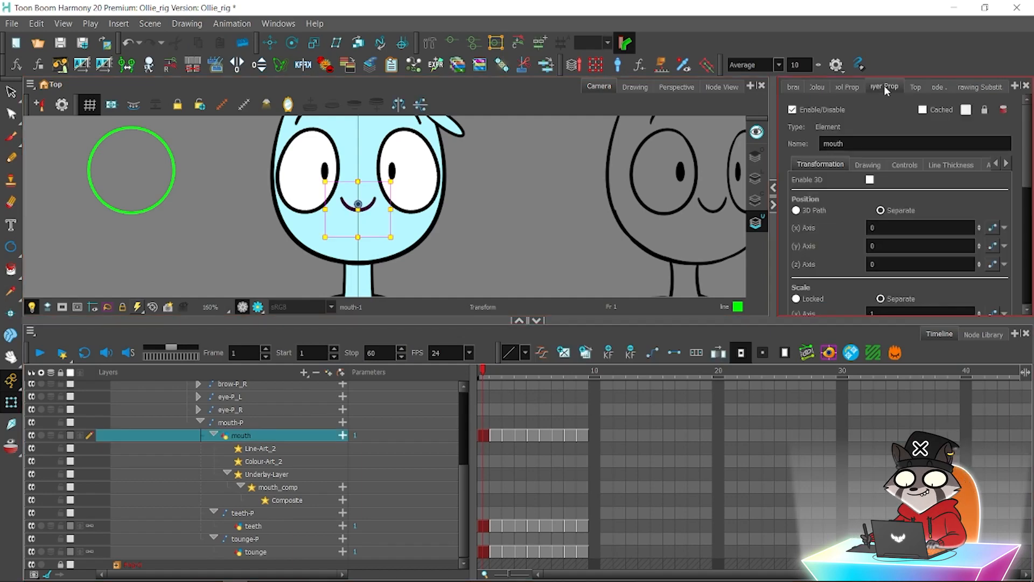
click(903, 165)
click(820, 164)
drag(1026, 153, 1026, 269)
click(944, 221)
click(924, 240)
click(264, 513)
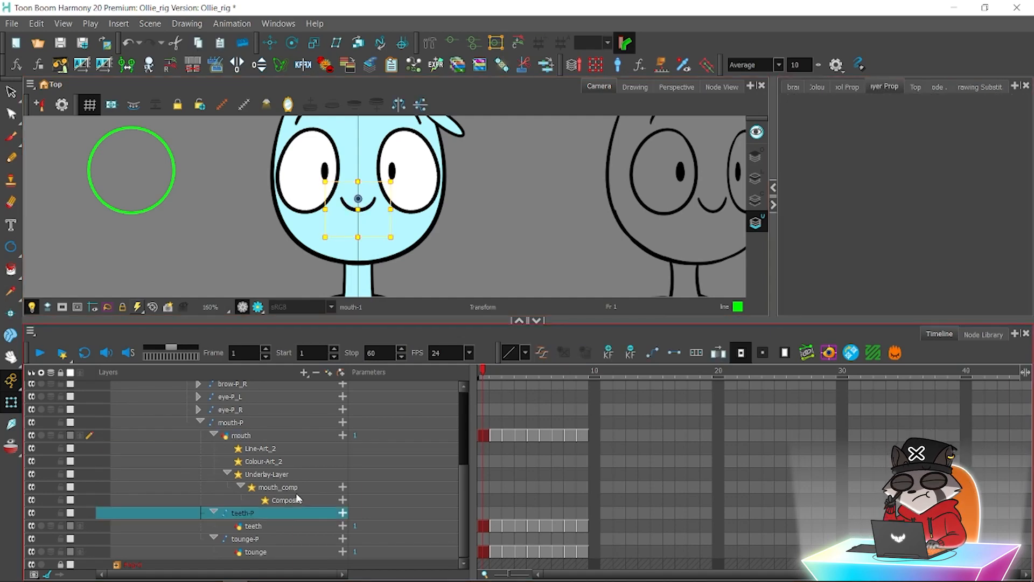
click(870, 165)
click(820, 165)
scroll(1014, 301, down, 5)
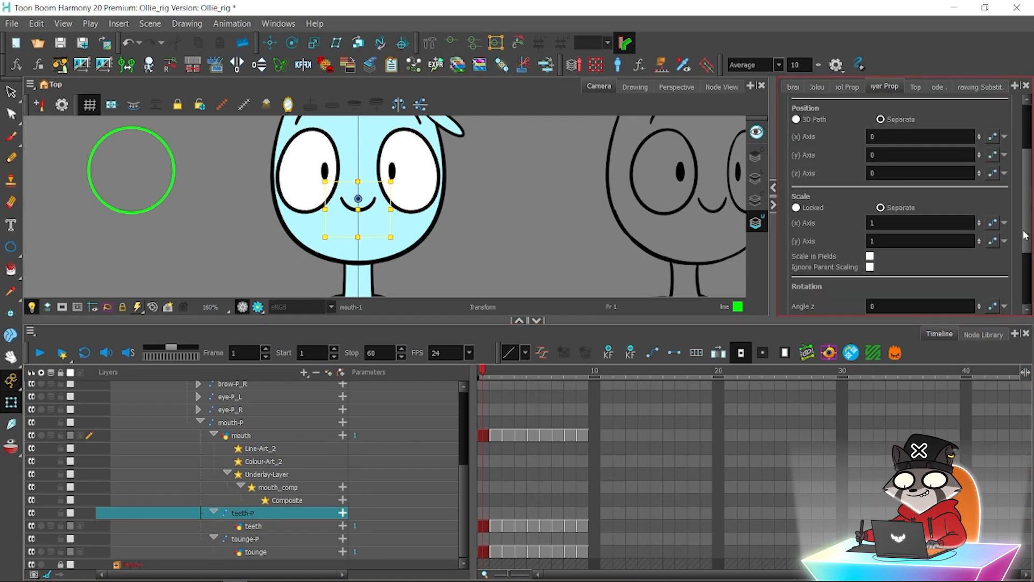
Turn off Animate Using Animation Tools for the teeth drawing and apply its embedded pivot on the parent peg.
click(272, 524)
click(905, 164)
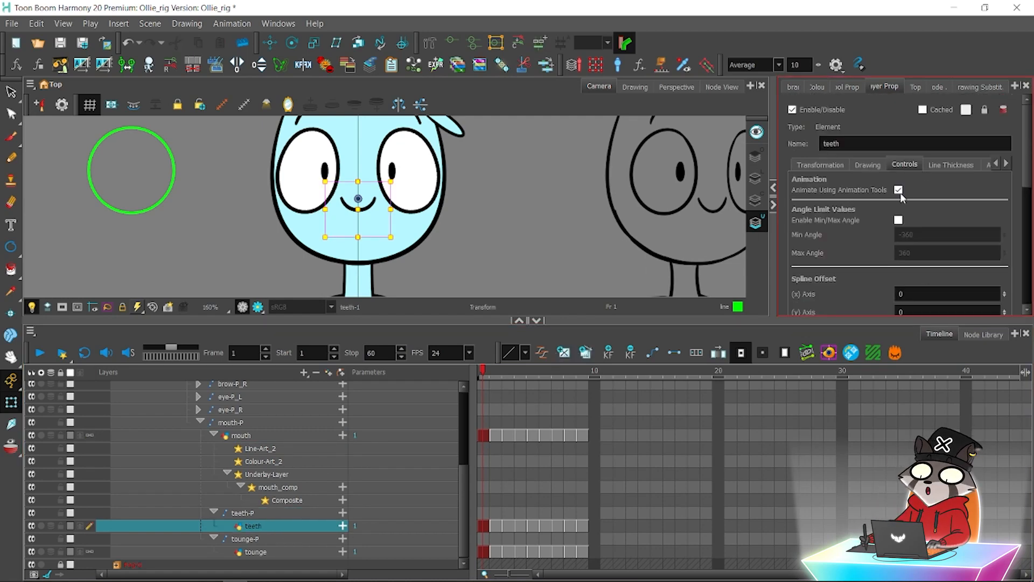
click(821, 164)
drag(1027, 175, 1027, 295)
click(928, 217)
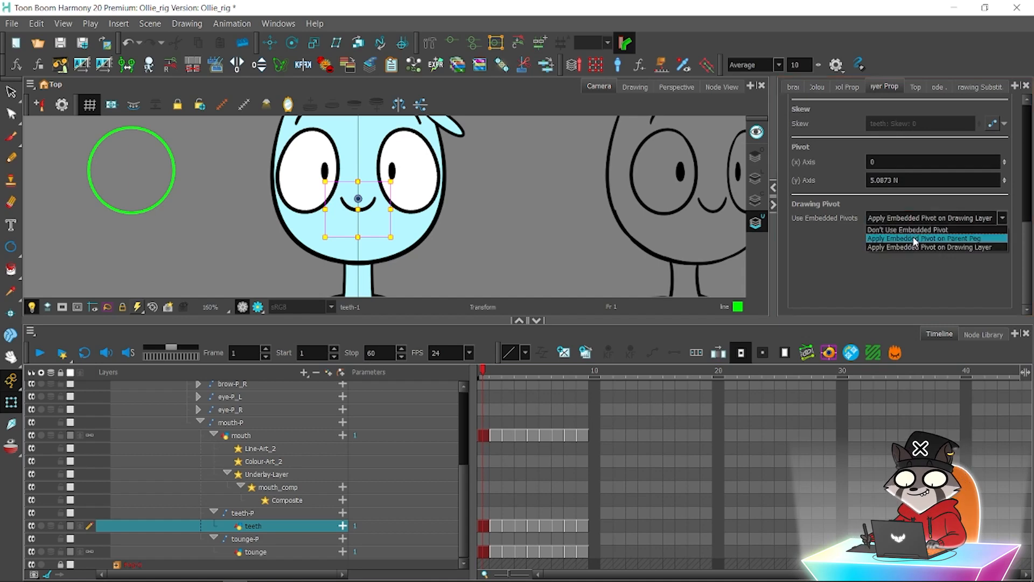
click(914, 239)
Turn off Animate Using Animation Tools for the tounge drawing and apply its embedded pivot on the parent peg.
click(269, 550)
click(904, 164)
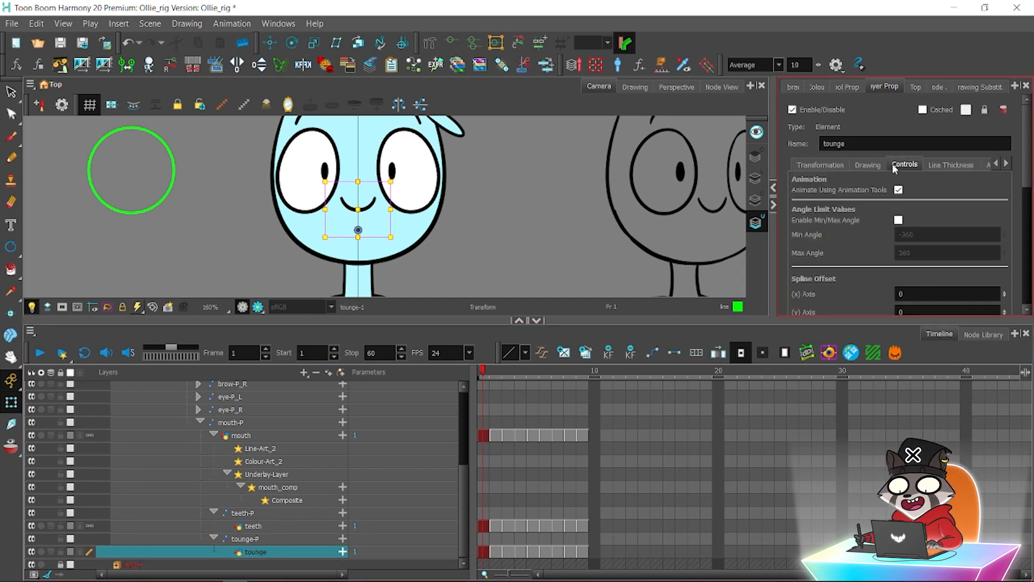
click(820, 164)
click(904, 165)
click(898, 189)
click(821, 164)
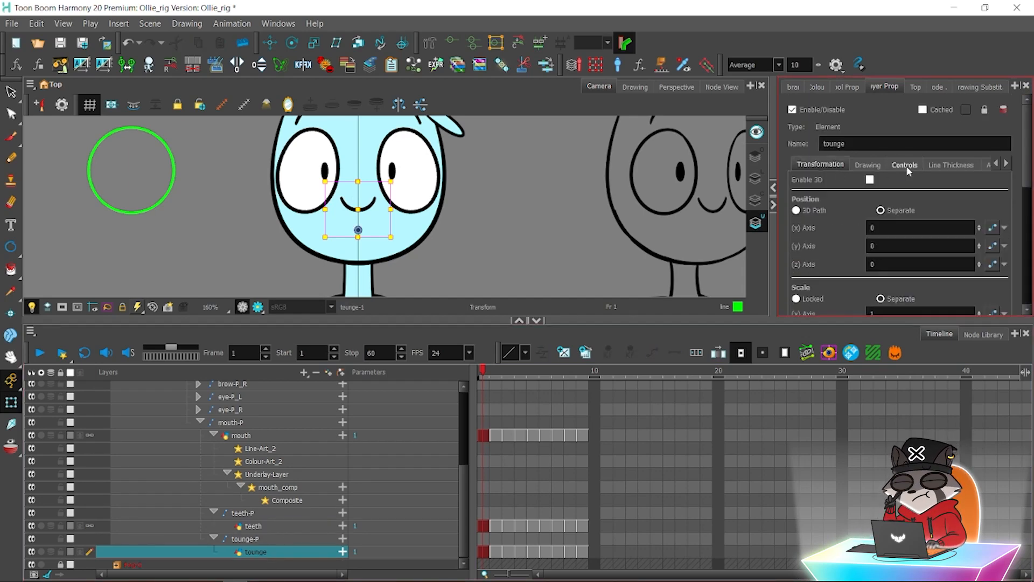
drag(1026, 172, 1029, 253)
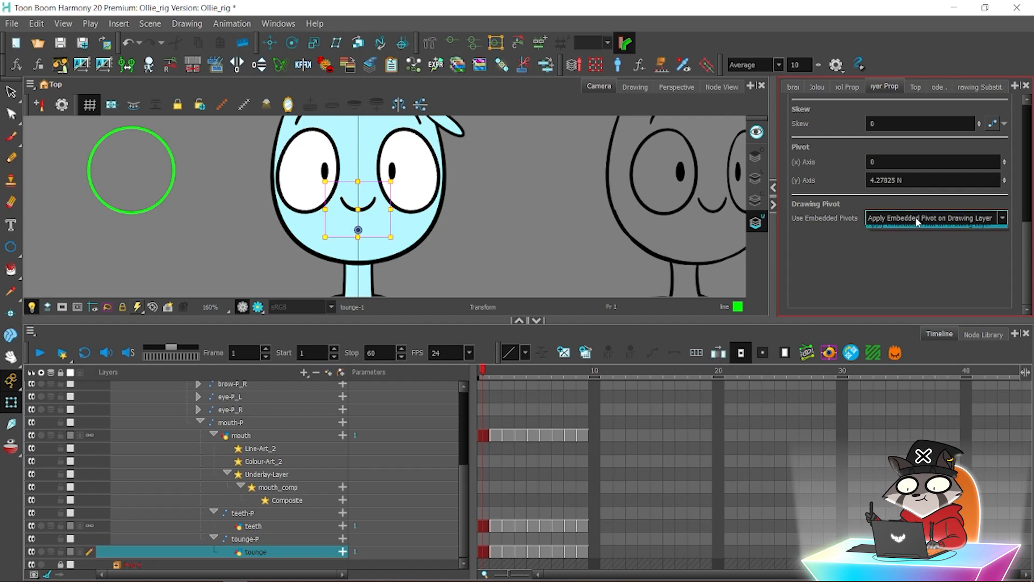
click(527, 199)
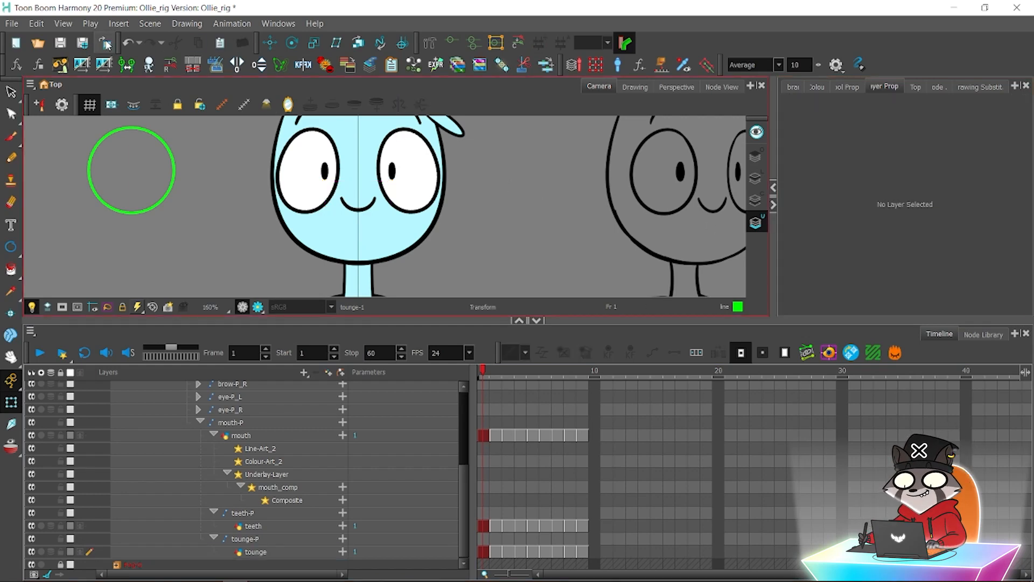
Switch the mouth to drawing 3 on frame 1 to test the synced teeth and tongue.
click(364, 209)
key(bracketright)
key(bracketright)
click(474, 200)
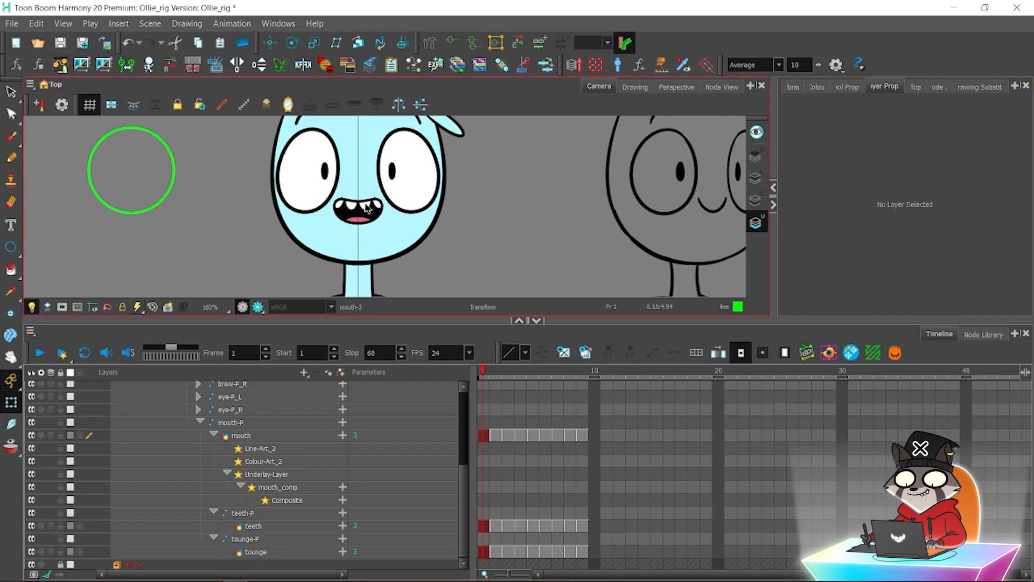
Try moving the teeth inside the open mouth, then cycle the mouth drawings back toward the closed smile.
drag(372, 202, 369, 210)
key(equal)
key(equal)
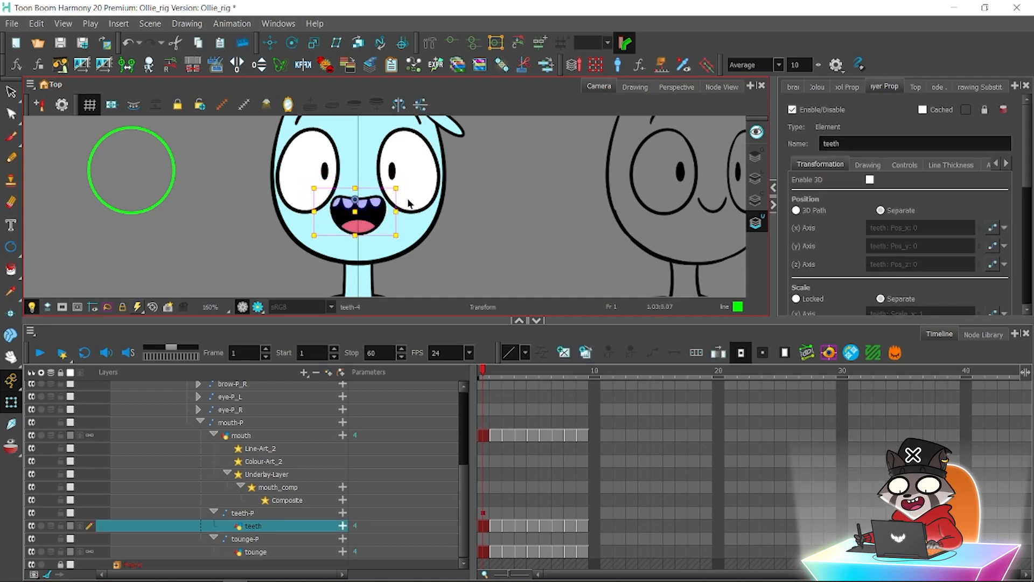
key(bracketleft)
key(bracketleft)
key(Escape)
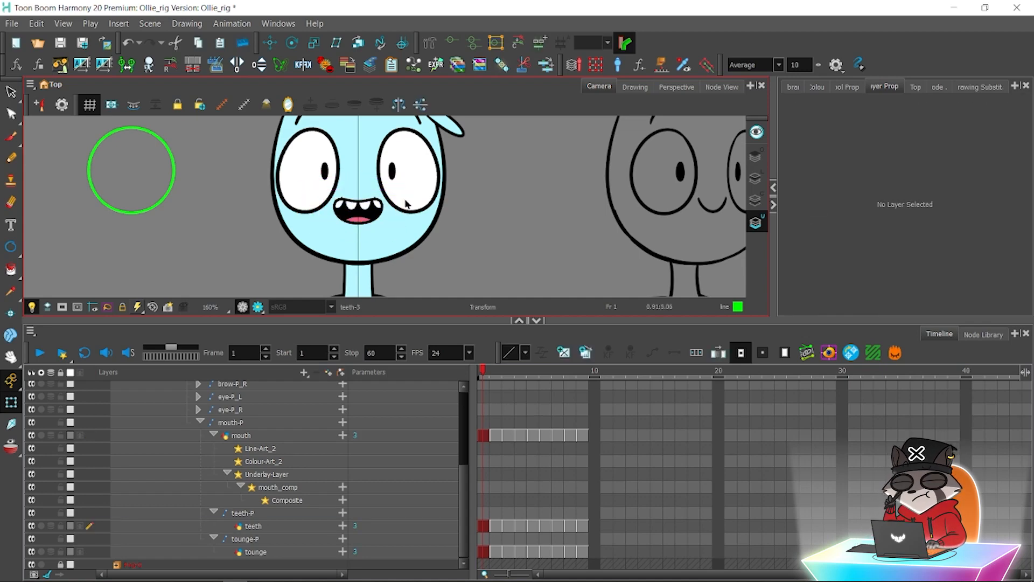
click(367, 210)
key(bracketleft)
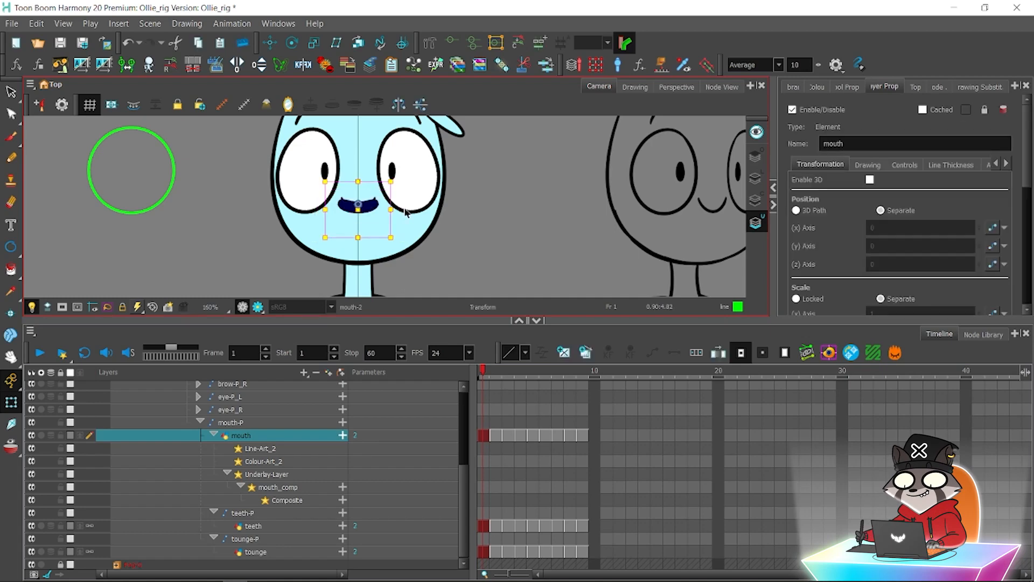
Clear the mouth, teeth and tongue exposures after frame 1 and extend their first drawings through frame 60.
drag(581, 551, 486, 551)
key(Delete)
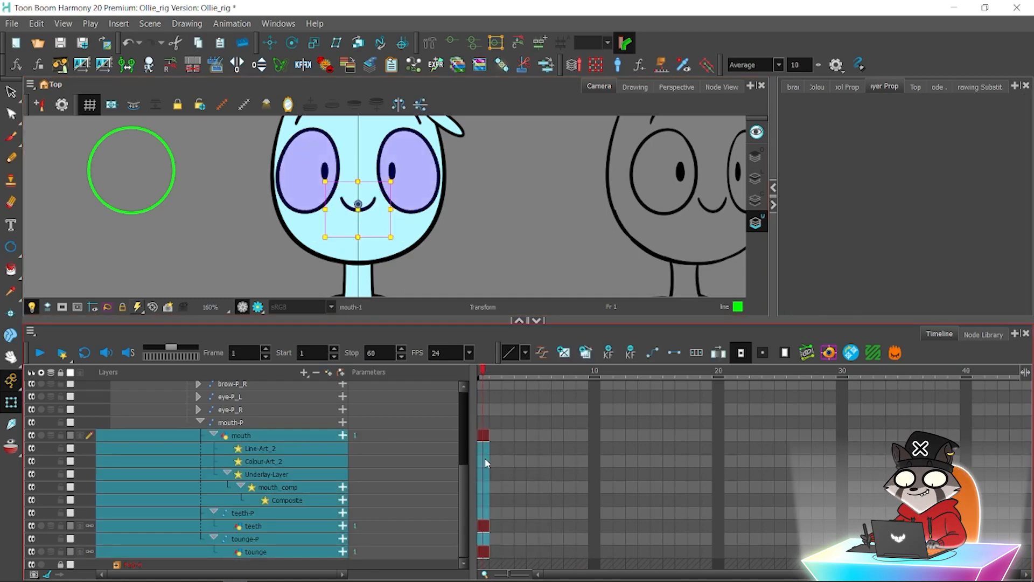
click(484, 436)
drag(485, 436, 526, 437)
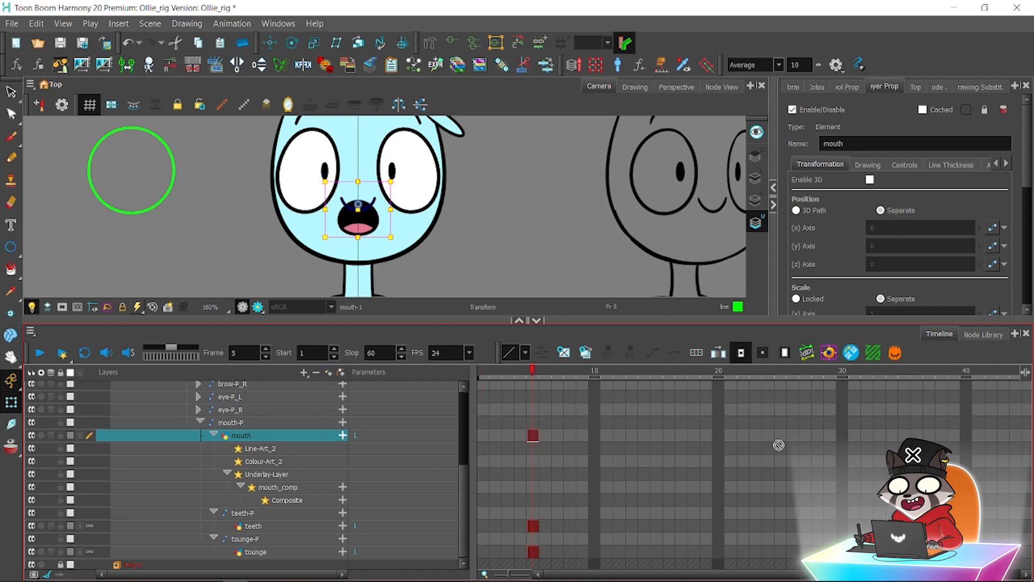
drag(779, 445, 928, 435)
key(1)
key(1)
key(1)
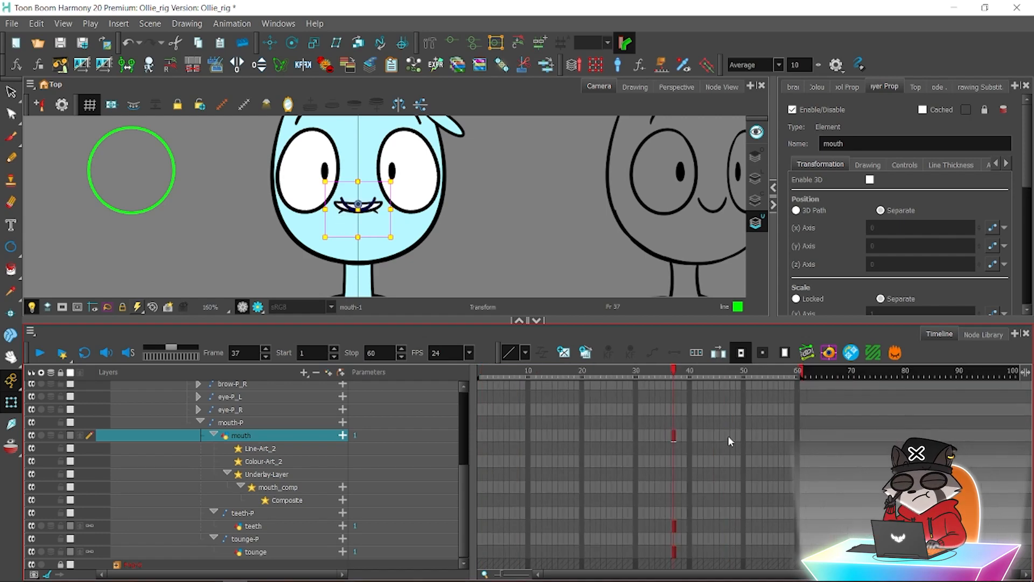
key(2)
drag(712, 436, 875, 439)
drag(874, 437, 482, 442)
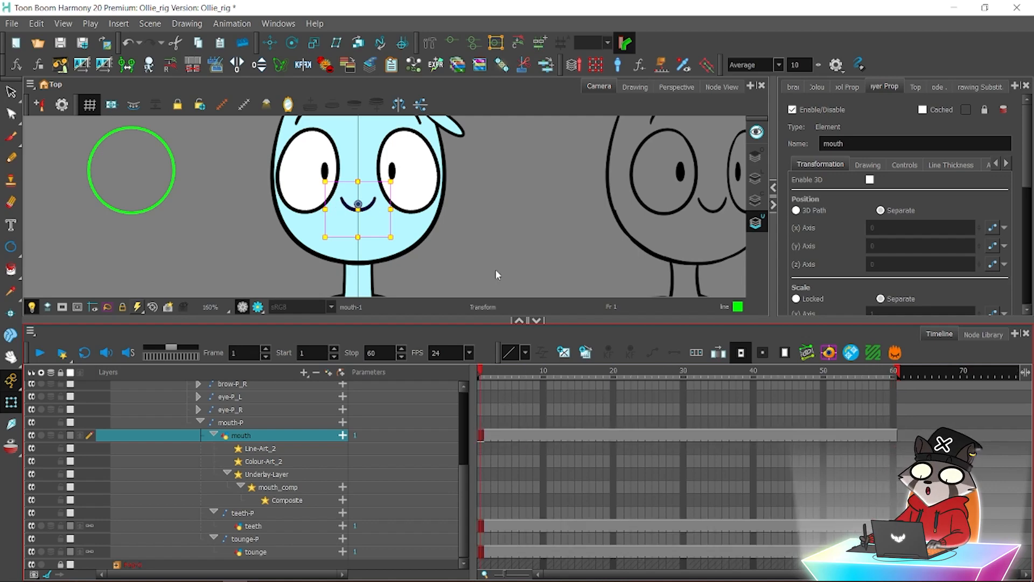
Save the scene, clear the layer selection and enlarge the Camera view around the character's head.
click(157, 205)
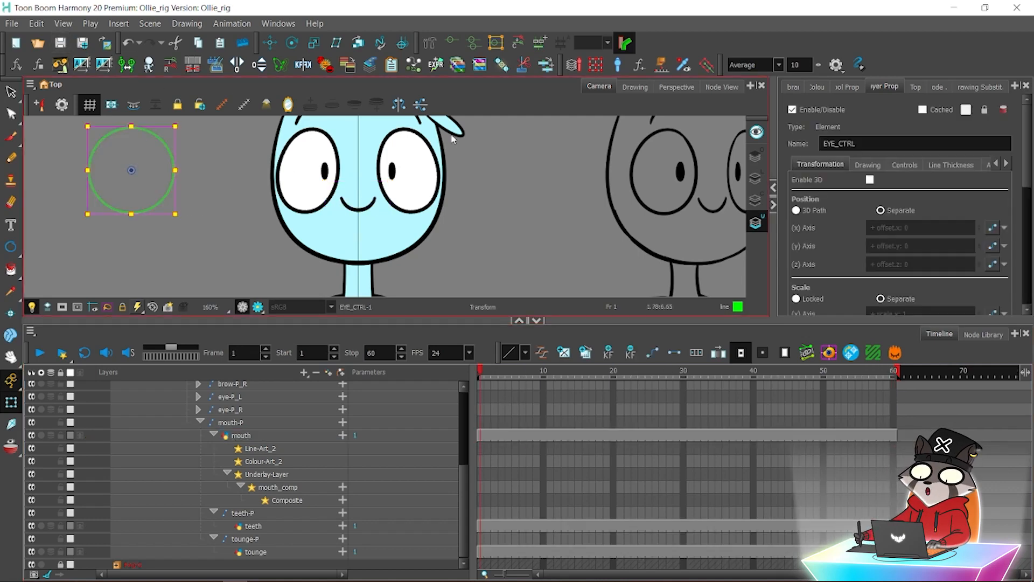
click(536, 213)
drag(412, 159, 422, 224)
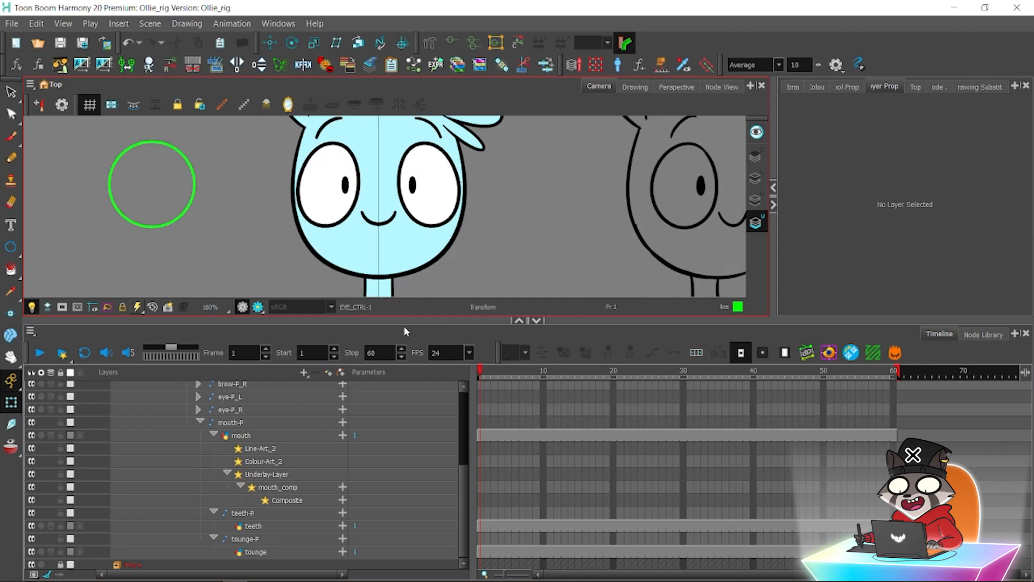
drag(404, 323, 404, 400)
drag(472, 248, 453, 258)
key(2)
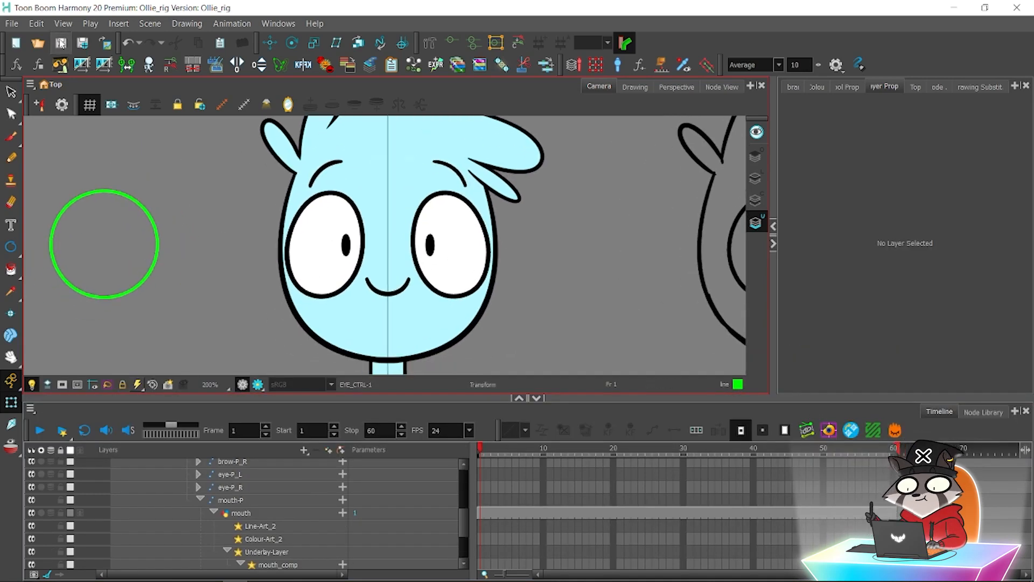
Collapse the mouth-P hierarchy and set up a new vector drawing layer named head.
click(200, 500)
click(231, 548)
right_click(297, 464)
click(322, 458)
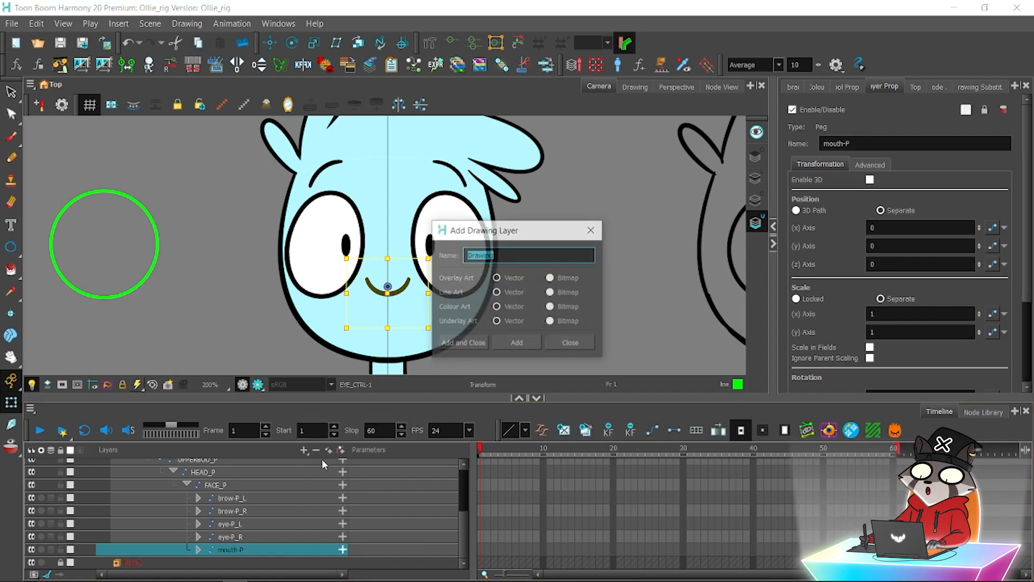
text(head)
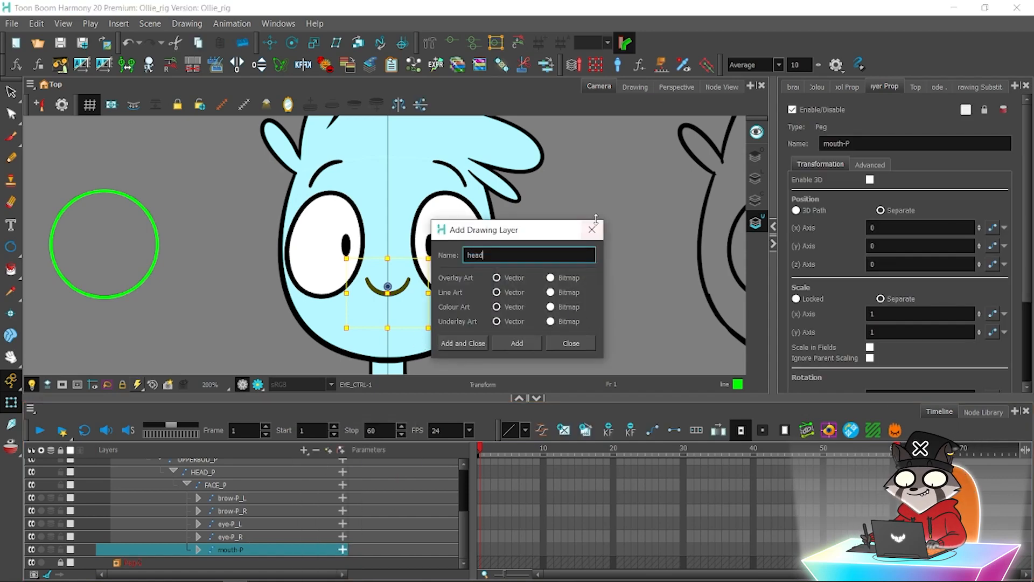
Add a drawing layer named head and reconnect its node to the HEAD_P peg instead of FACE_P.
click(466, 344)
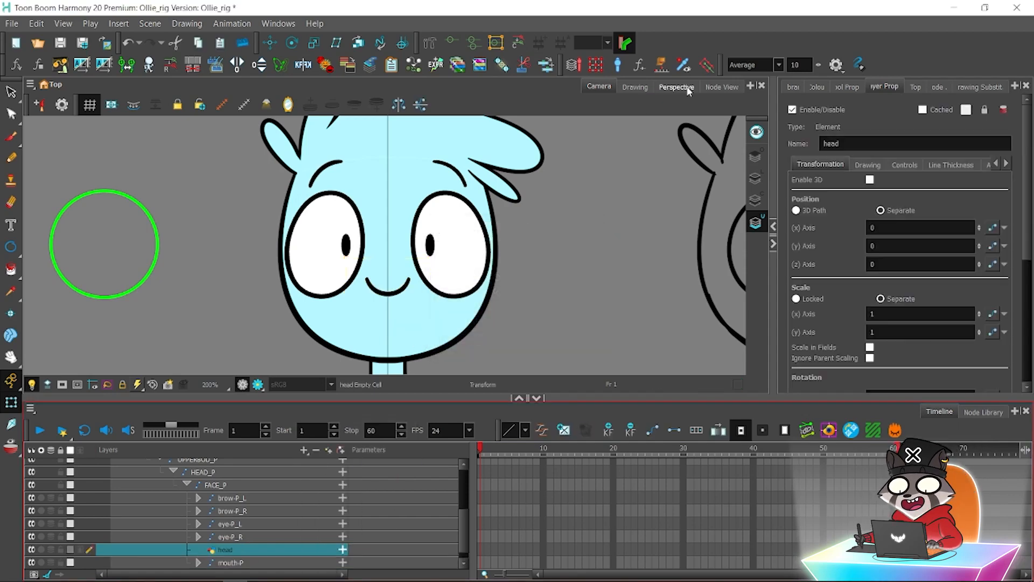
click(716, 86)
key(1)
key(1)
drag(54, 160, 231, 182)
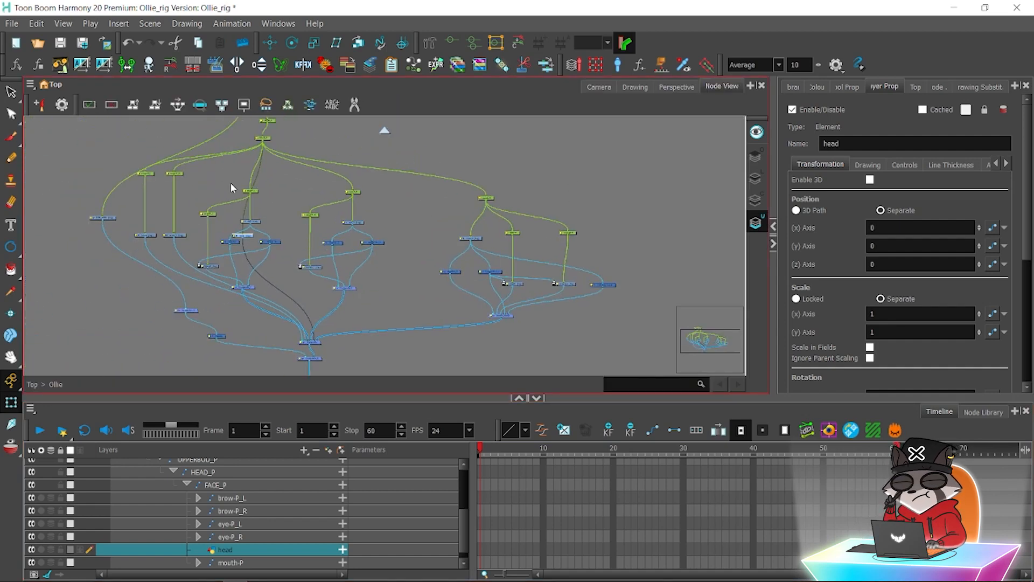
drag(487, 261, 637, 274)
drag(519, 234, 519, 281)
key(2)
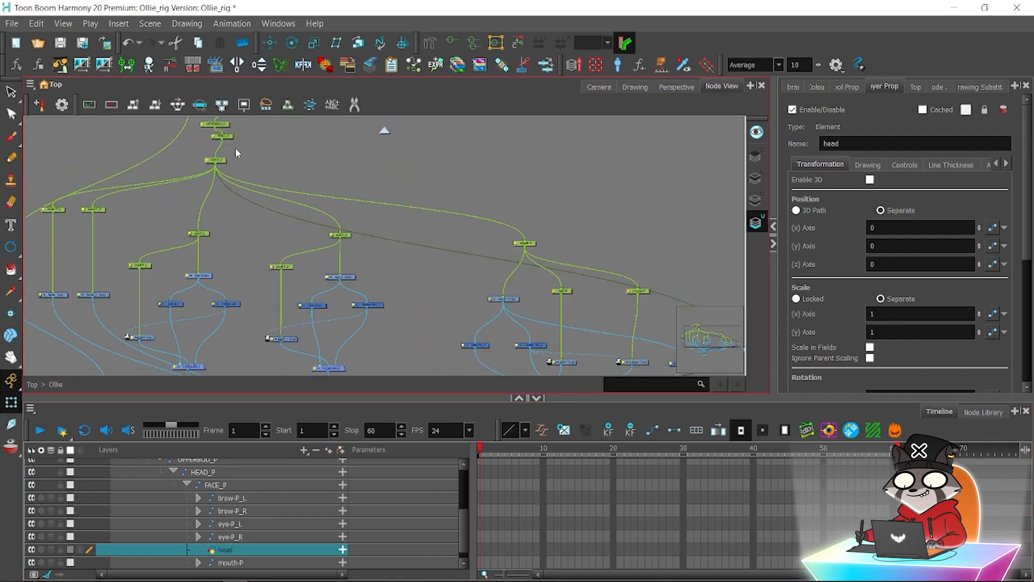
drag(456, 295, 658, 271)
drag(450, 171, 609, 224)
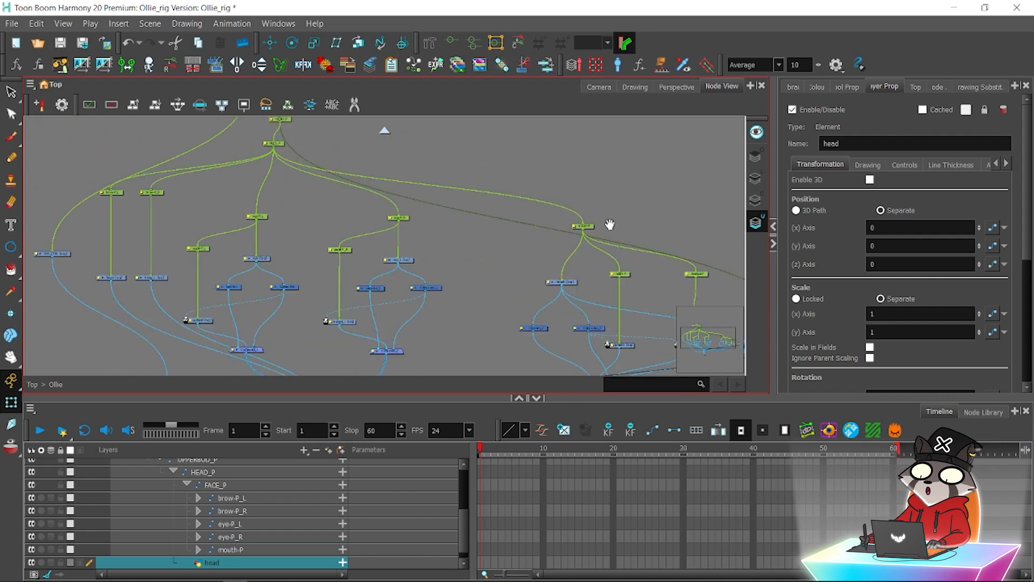
Tidy the node network by placing the head node and its connections beyond the mouth branch.
key(1)
key(1)
drag(242, 291, 314, 345)
click(451, 226)
key(2)
key(1)
click(193, 171)
key(2)
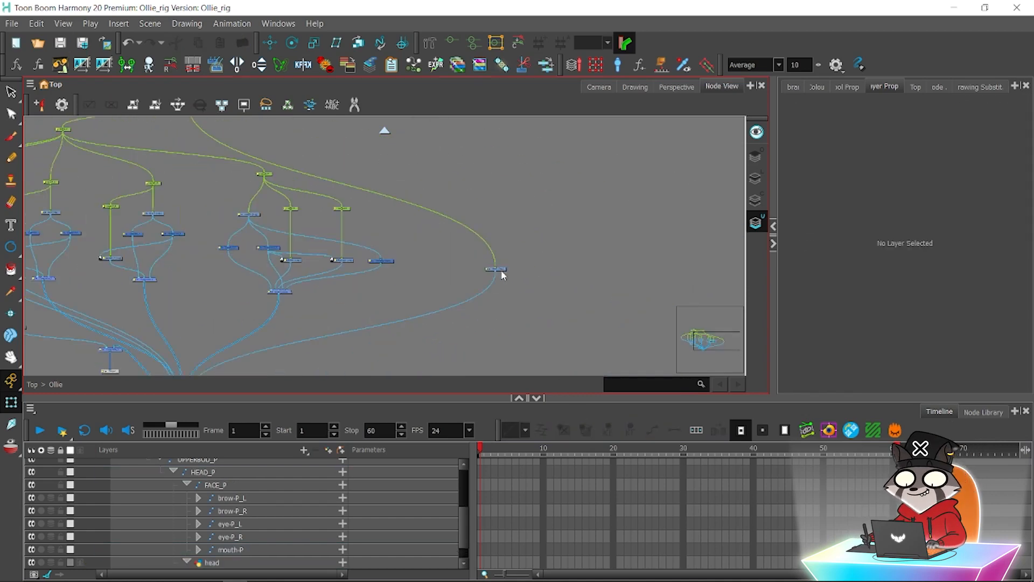
Trace half of the face outline on the head layer with a Black polyline, from the crown to the chin.
click(499, 271)
click(599, 86)
click(12, 247)
click(35, 286)
click(817, 86)
click(822, 137)
drag(374, 125, 342, 127)
drag(278, 182, 255, 226)
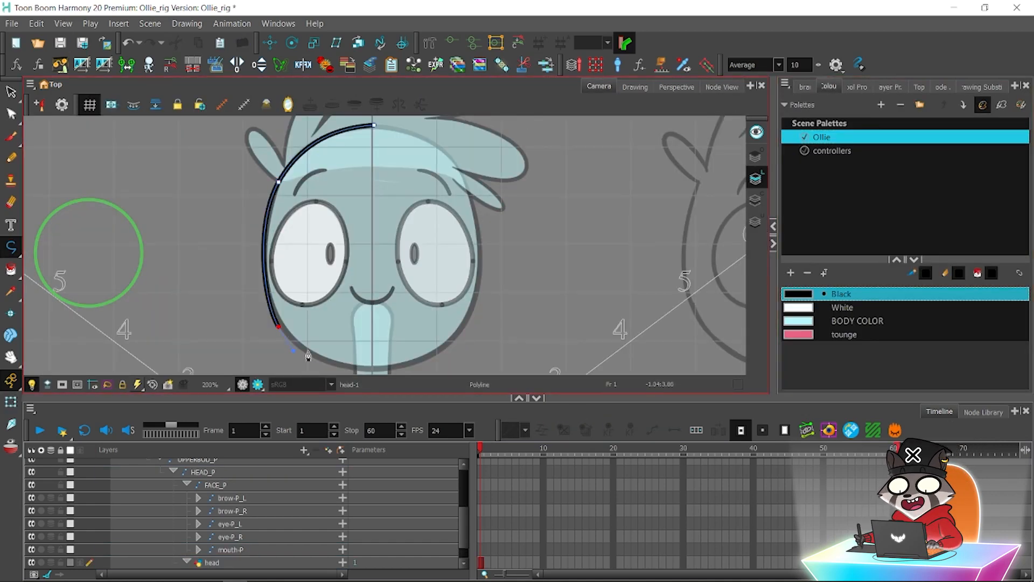
drag(359, 368, 389, 368)
Refine the half outline's points and curve handles with the Contour Editor so it follows the reference head.
key(alt+q)
scroll(372, 210, up, 3)
drag(376, 199, 372, 199)
scroll(372, 243, up, 3)
drag(442, 315, 496, 316)
scroll(377, 302, down, 4)
drag(245, 173, 239, 178)
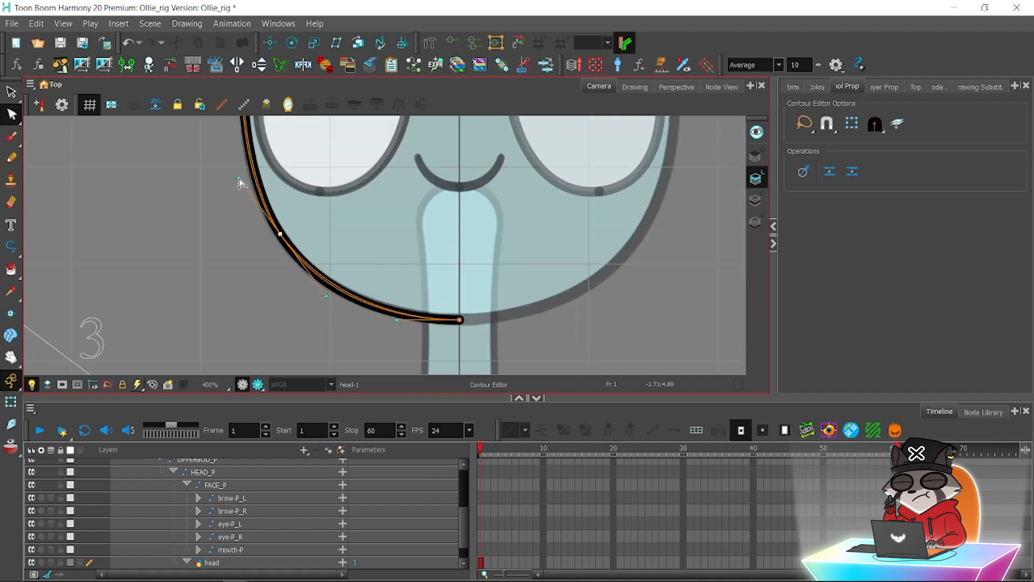
drag(258, 124, 259, 372)
drag(284, 272, 268, 267)
drag(243, 324, 291, 178)
drag(286, 354, 242, 354)
click(237, 215)
drag(409, 162, 330, 350)
scroll(392, 170, down, 1)
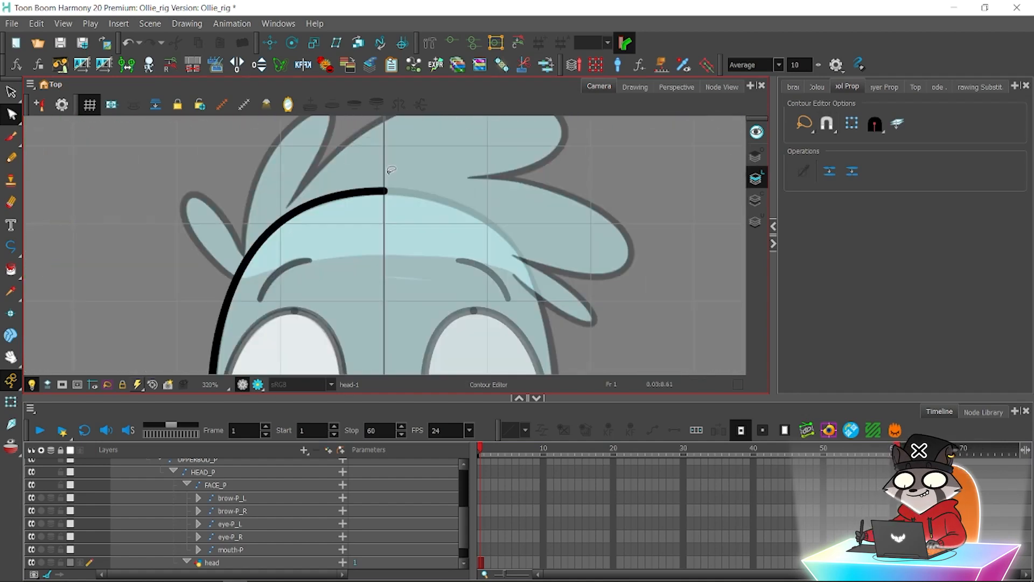
Adjust the line thickness along the head's half outline with the Pencil Editor.
scroll(384, 239, up, 2)
key(alt+w)
click(150, 296)
scroll(150, 296, down, 2)
drag(156, 367, 286, 122)
click(416, 219)
scroll(416, 323, down, 2)
drag(474, 117, 442, 172)
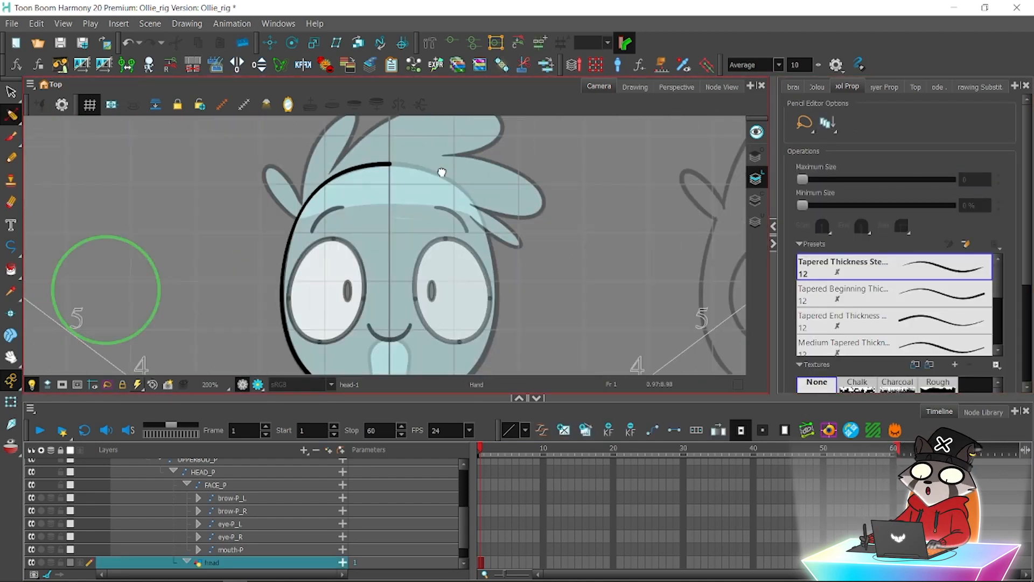
key(alt+q)
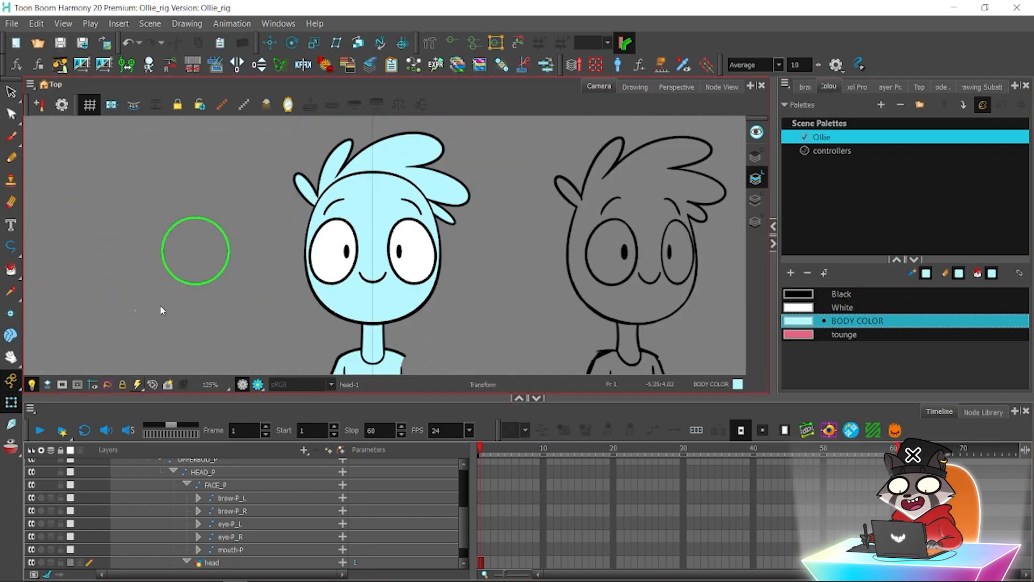
Extend the exposure of the head drawing to frame 60.
scroll(325, 300, up, 2)
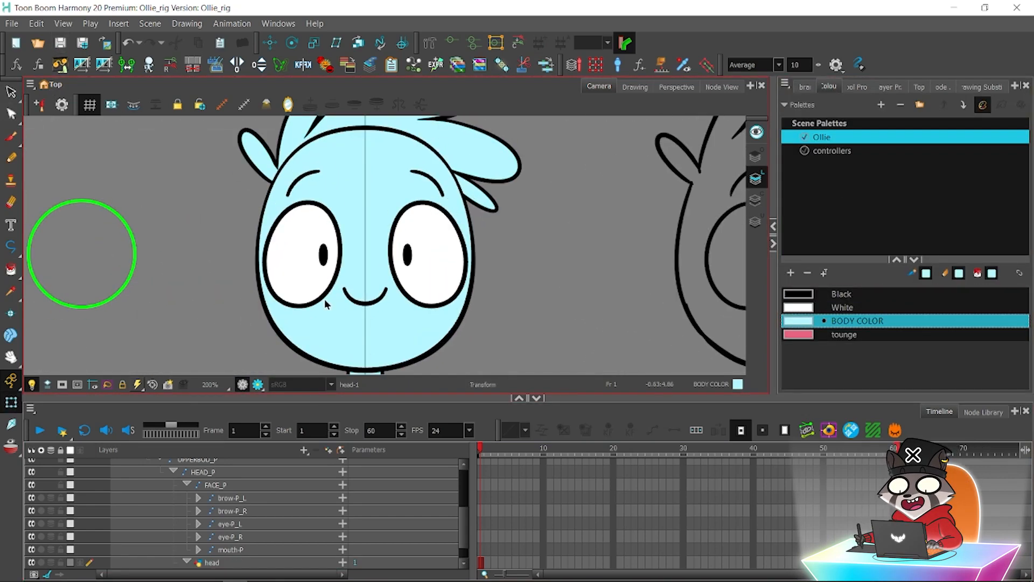
scroll(325, 300, down, 1)
drag(322, 317, 326, 307)
scroll(323, 308, down, 1)
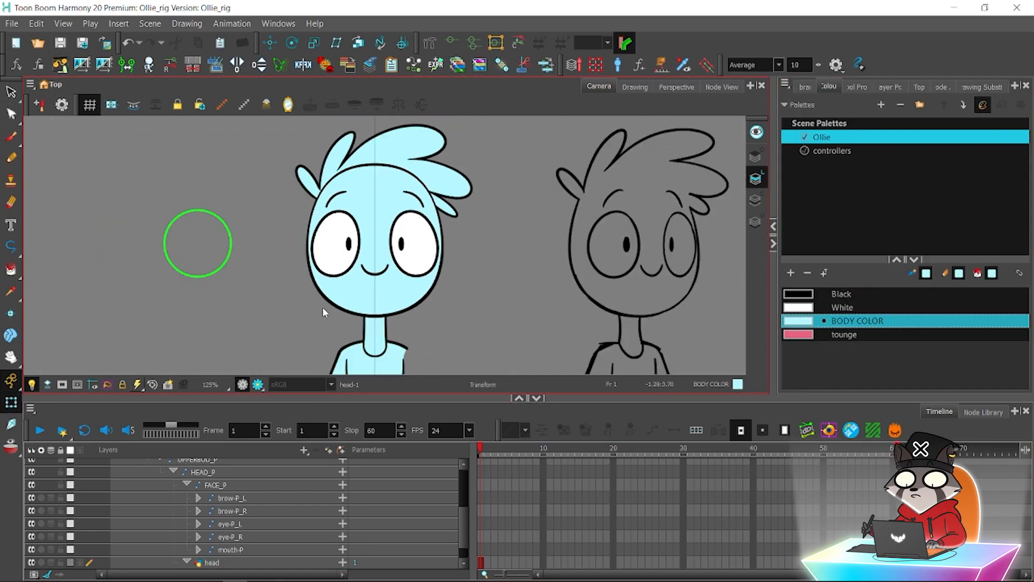
click(480, 563)
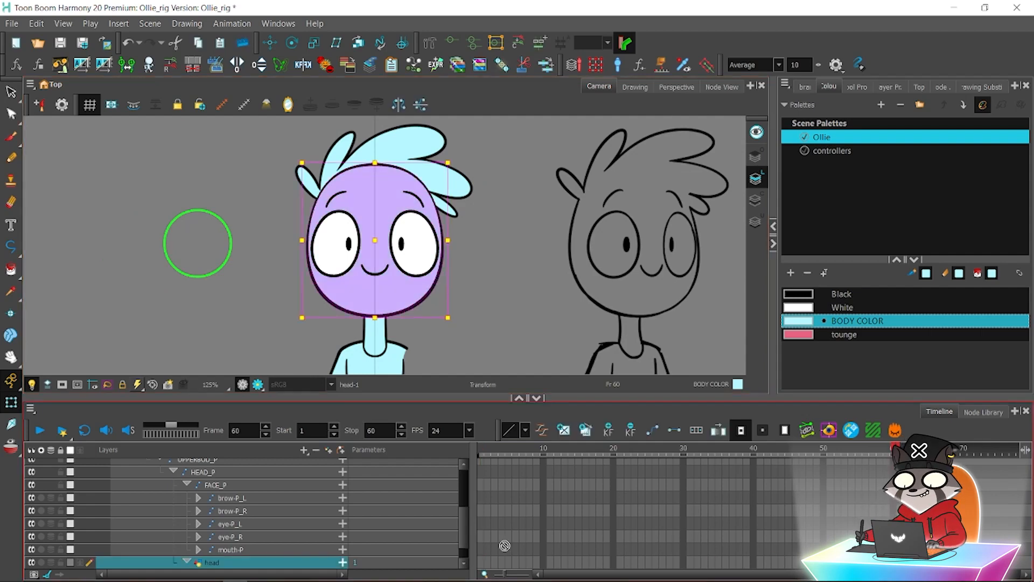
click(481, 568)
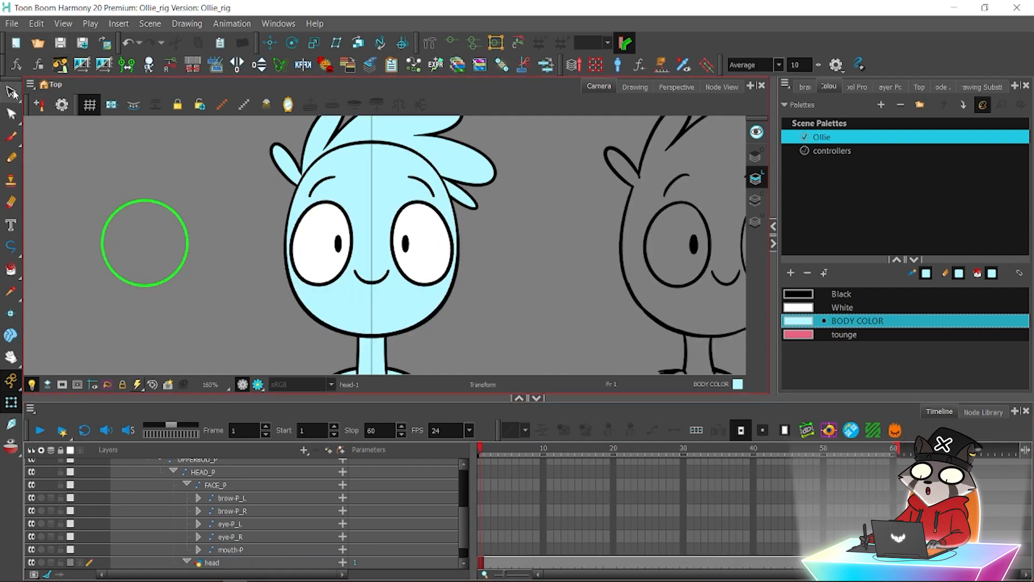
Select the head drawing and adjust the pivot settings in its transformation properties.
click(396, 276)
click(549, 222)
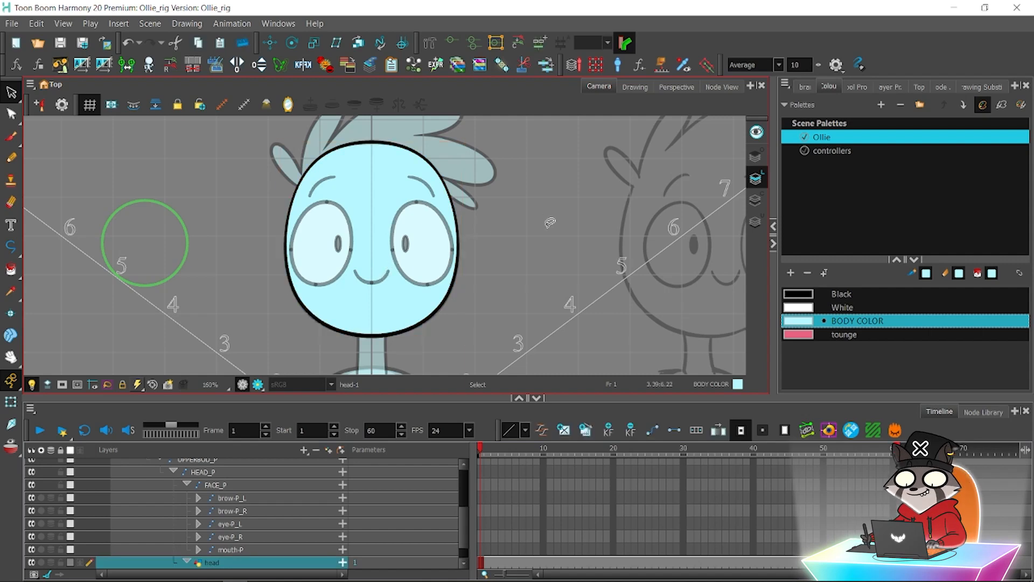
click(11, 404)
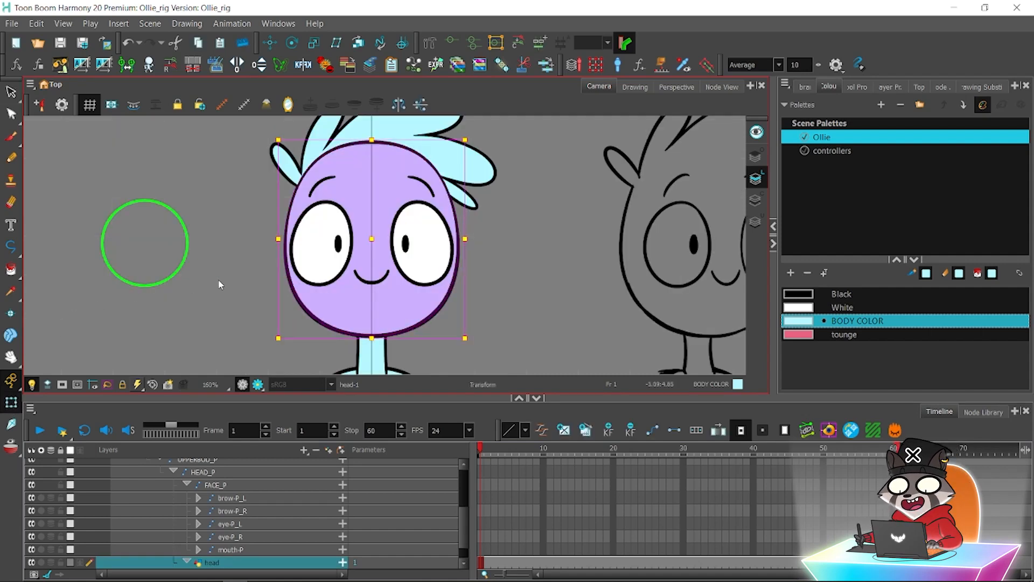
click(890, 86)
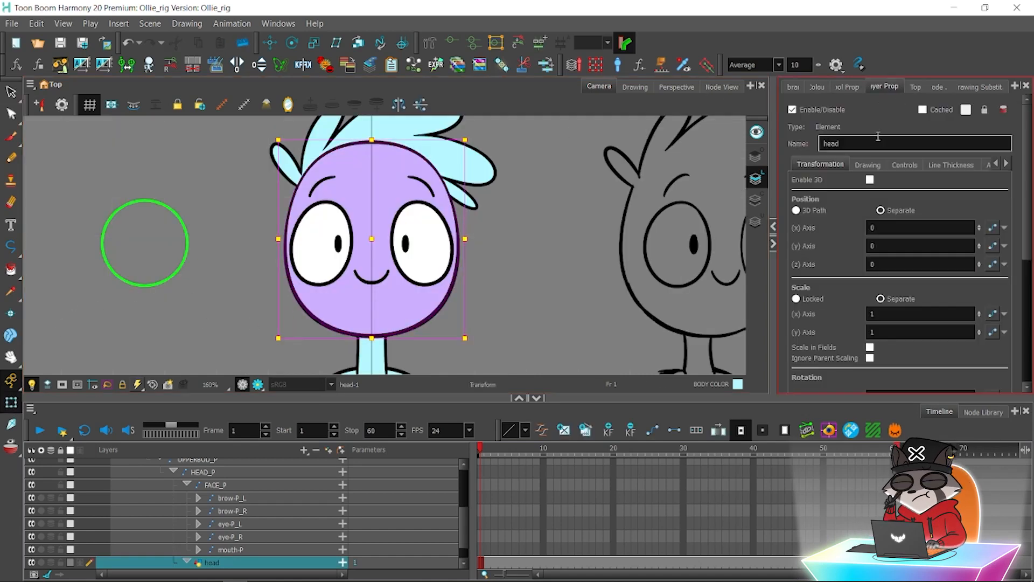
click(904, 164)
click(820, 164)
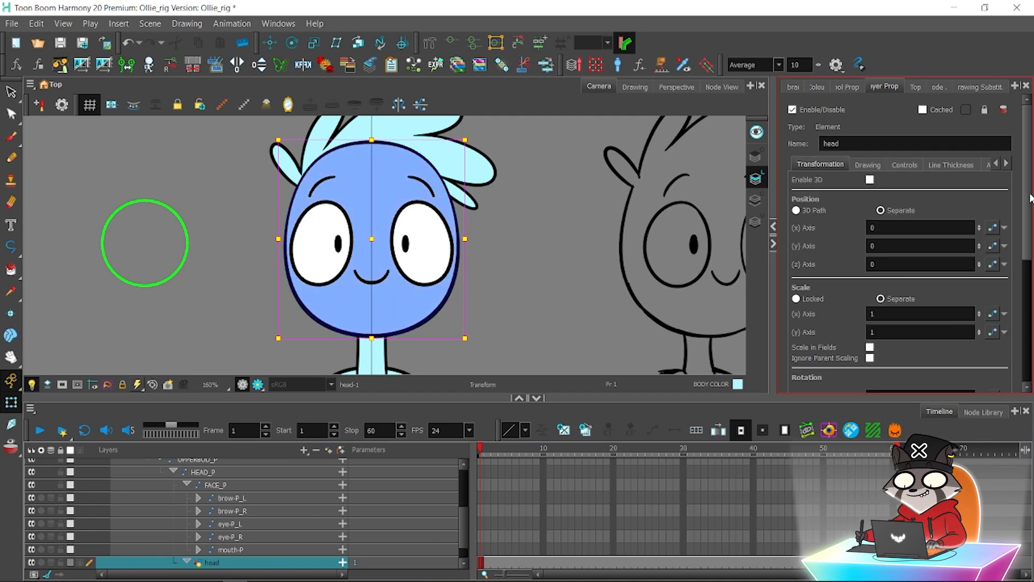
scroll(905, 243, down, 5)
click(937, 296)
click(950, 316)
key(Escape)
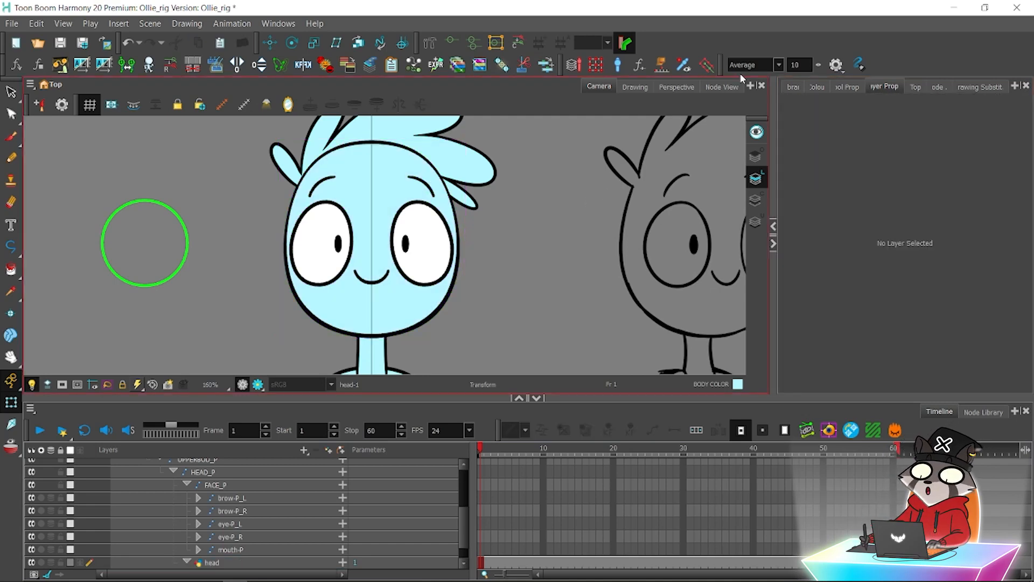
Place the HEAD_P peg's rotation pivot on the centre line near the chin and set its X pivot to 0.
click(722, 87)
drag(435, 203, 423, 254)
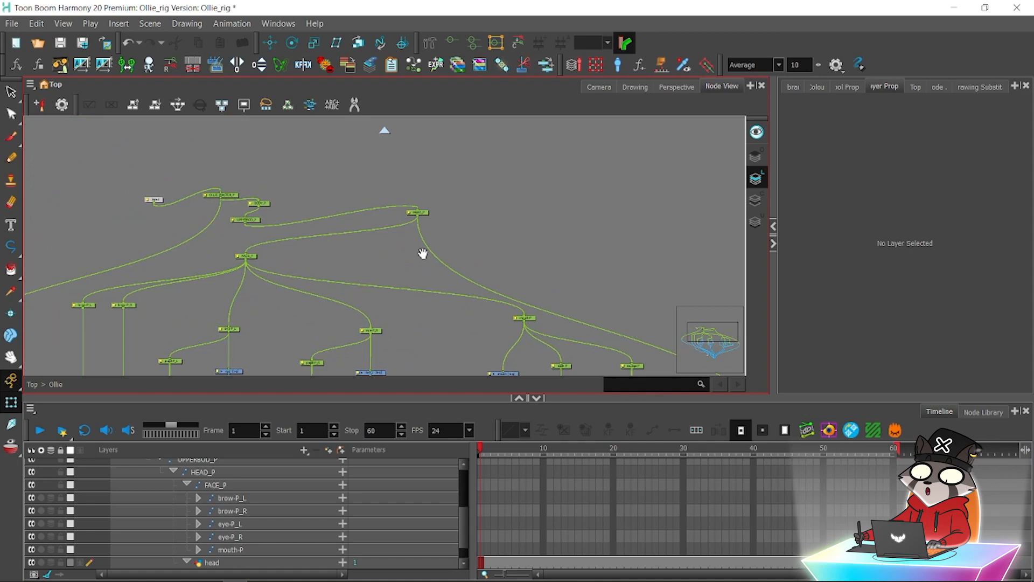
click(419, 213)
click(599, 87)
click(292, 42)
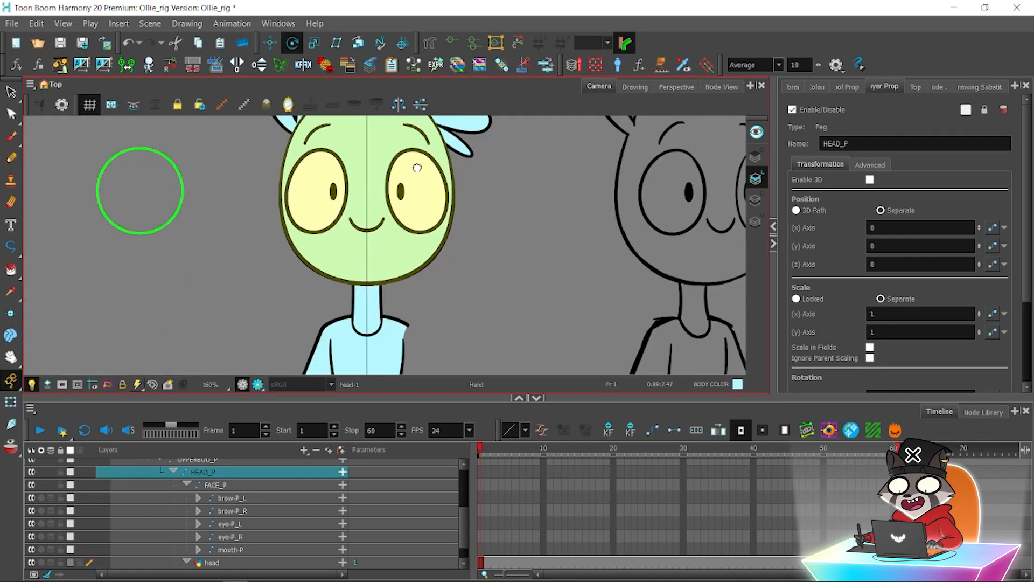
drag(417, 168, 413, 149)
key(1)
key(1)
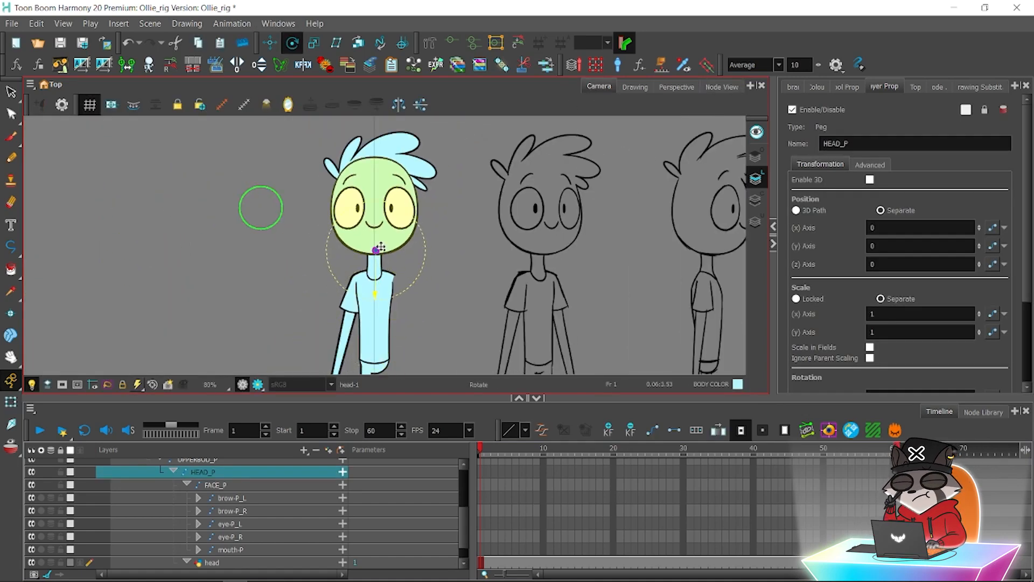
scroll(380, 247, up, 4)
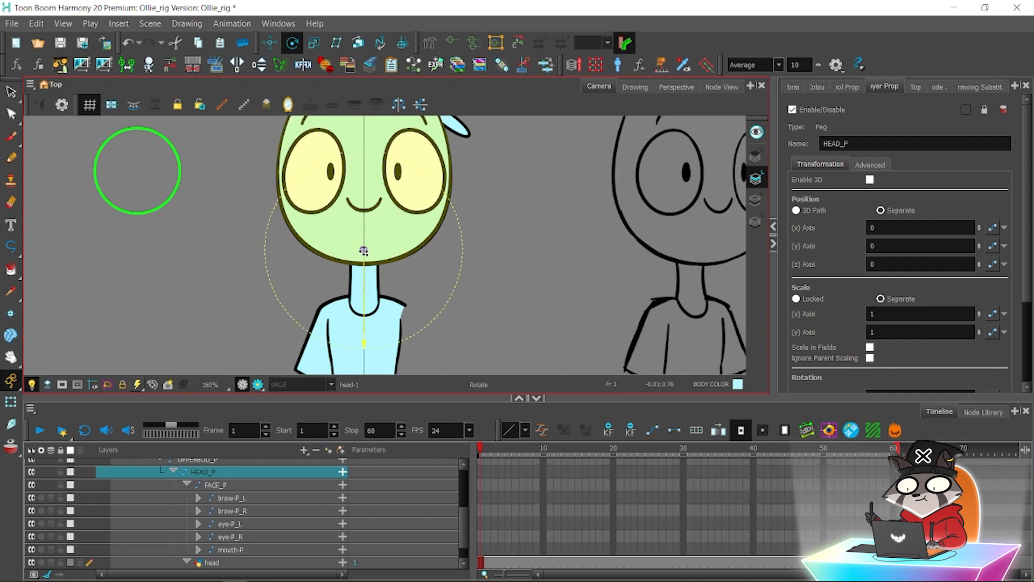
drag(1026, 246, 1026, 334)
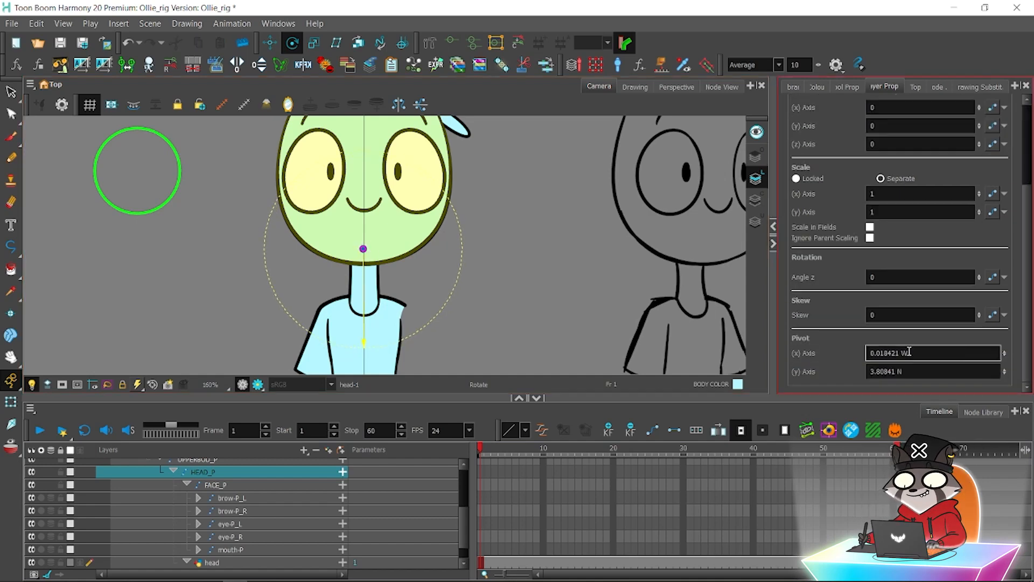
Test the head's rotation around the HEAD_P pivot, undo the rotation and deselect the peg.
click(7, 404)
drag(314, 237, 316, 291)
scroll(316, 291, down, 1)
drag(432, 155, 469, 194)
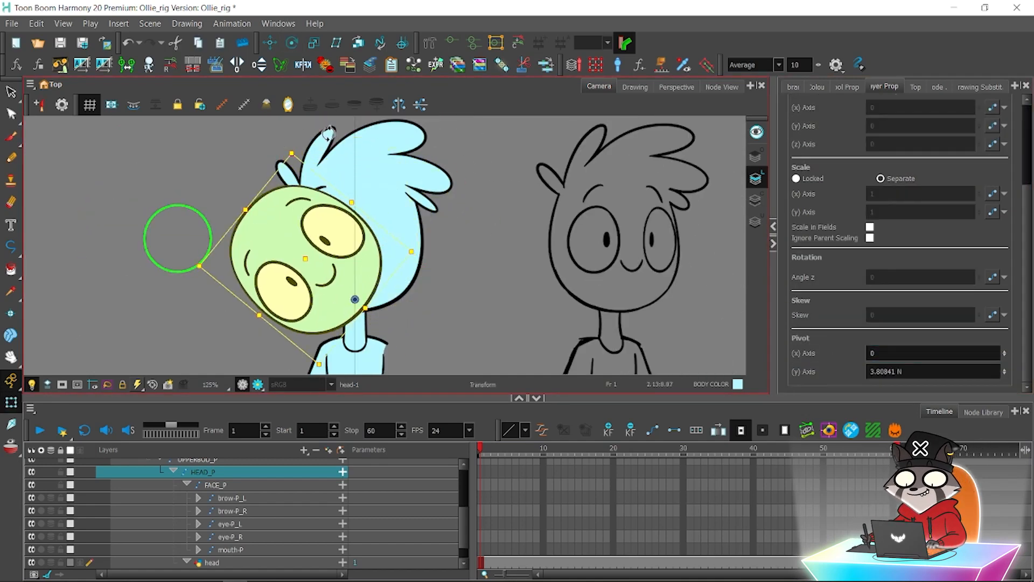
key(ctrl+z)
click(465, 243)
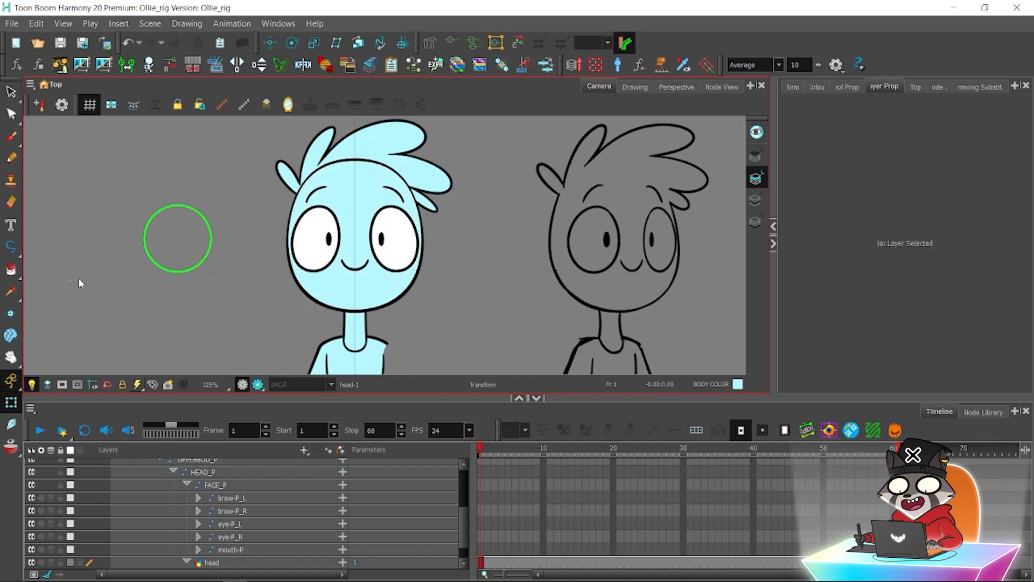
Create an envelope deformer around the head drawing with 8 deformation points, Envelope Mode, Use All Corners and Optimize Handles.
scroll(330, 282, up, 1)
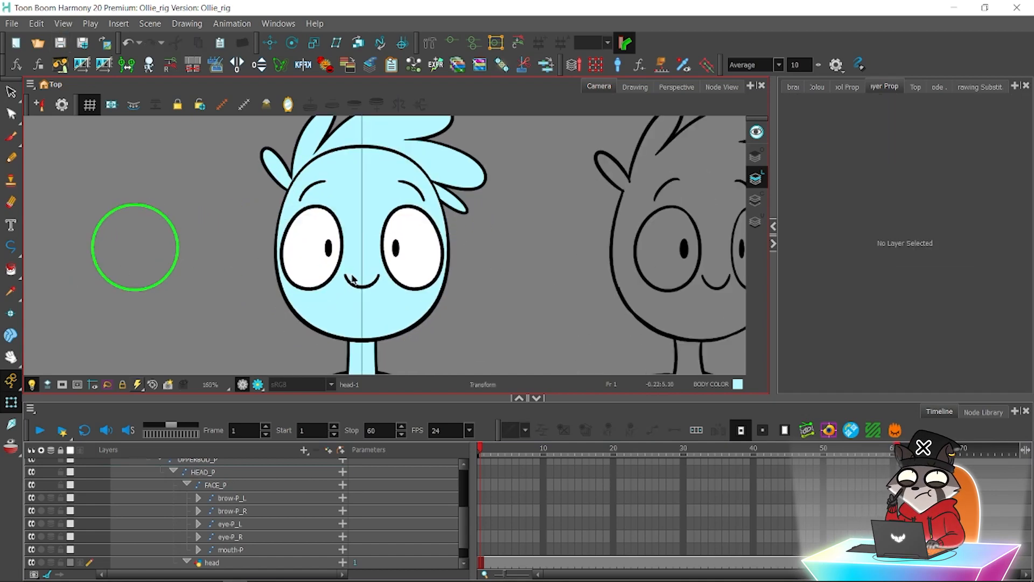
drag(367, 268, 362, 266)
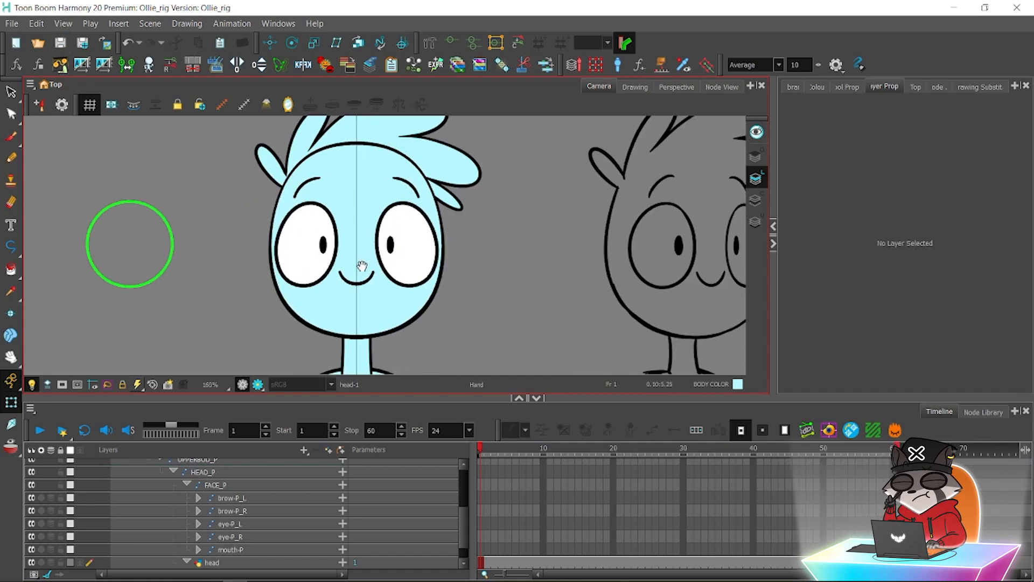
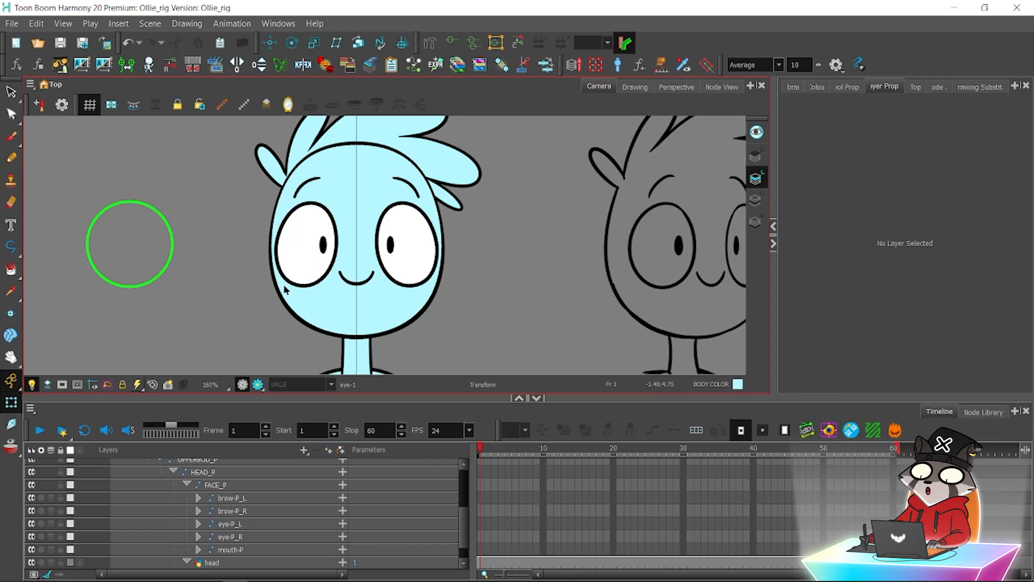
click(297, 273)
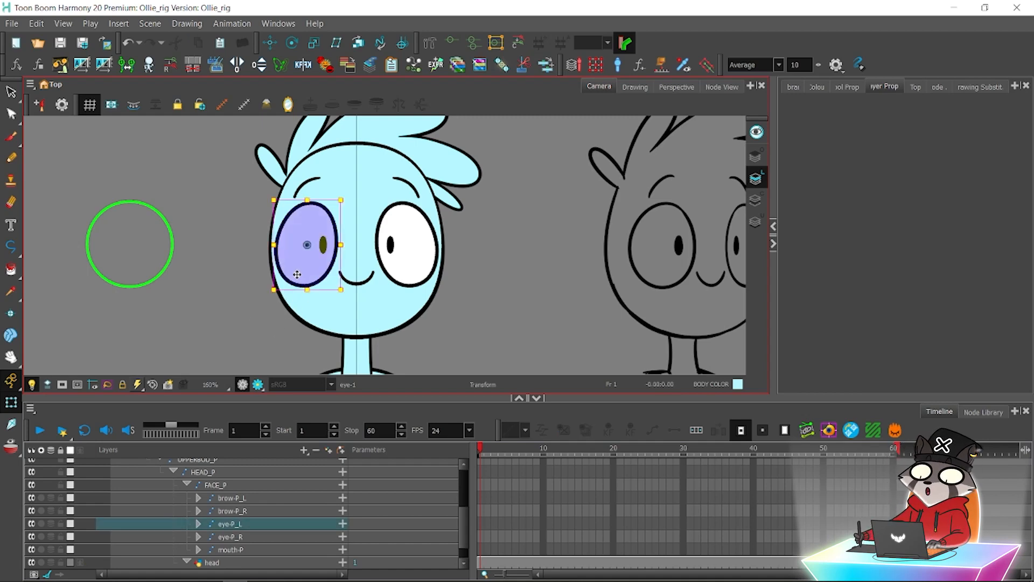
click(240, 562)
click(625, 378)
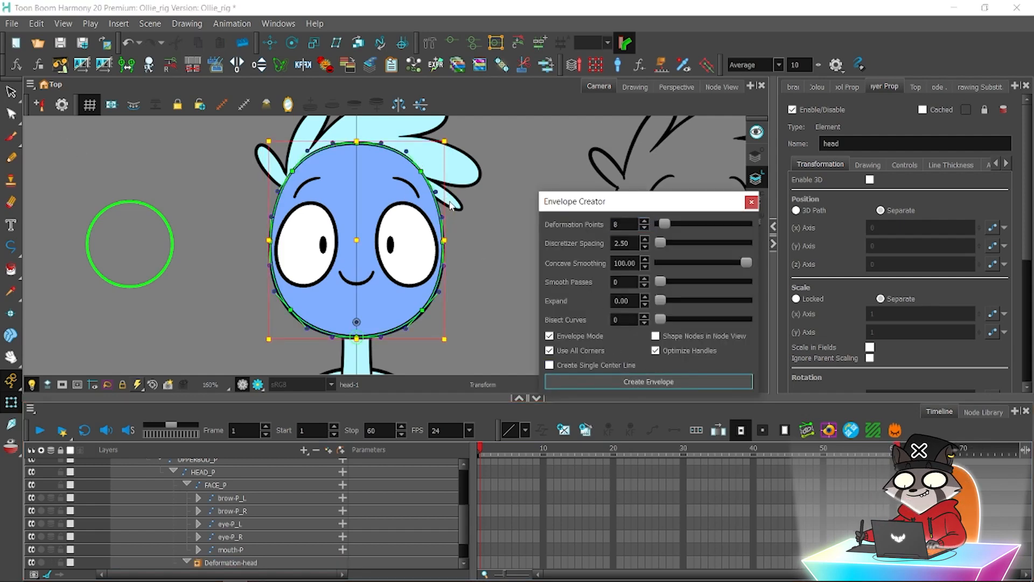
click(750, 201)
click(501, 230)
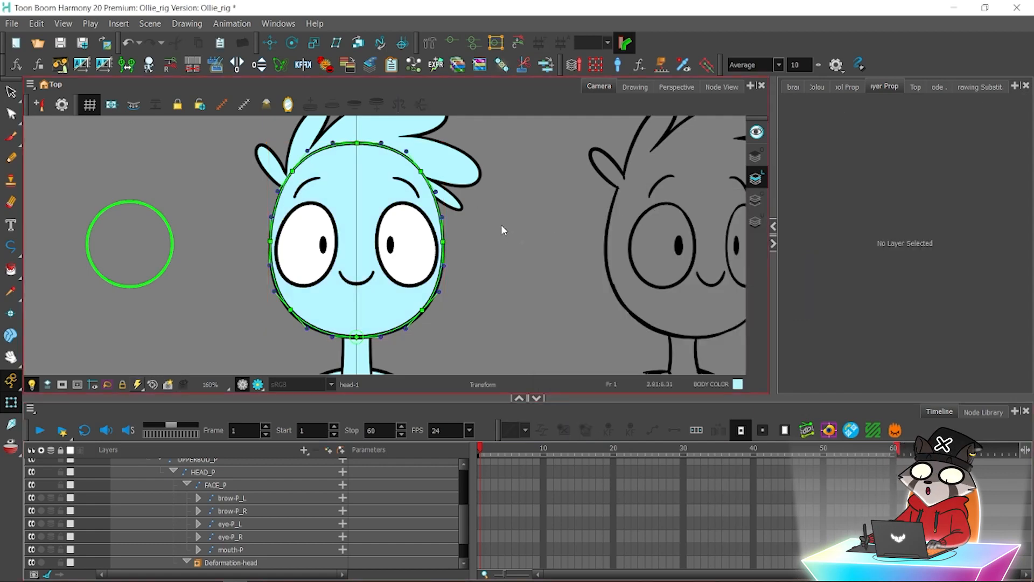
Try deforming the head by moving an envelope point along the lower cheek, and undo the test.
drag(484, 240, 482, 231)
key(2)
key(2)
key(1)
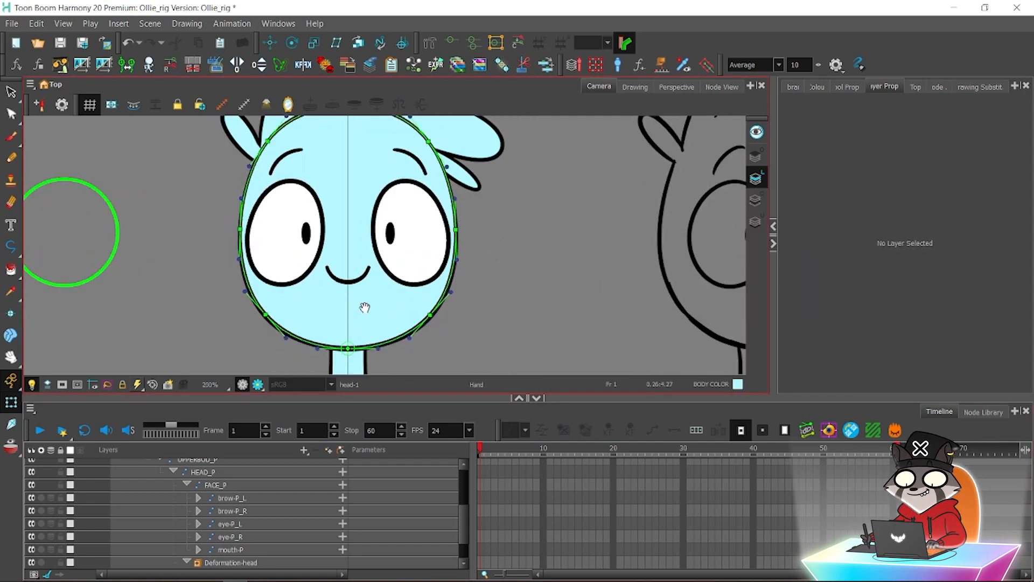
drag(364, 307, 362, 315)
click(429, 325)
mouse_move(481, 329)
mouse_down()
mouse_move(491, 315)
mouse_move(458, 318)
mouse_move(480, 305)
mouse_move(467, 332)
mouse_up()
click(527, 286)
key(ctrl+z)
key(ctrl+z)
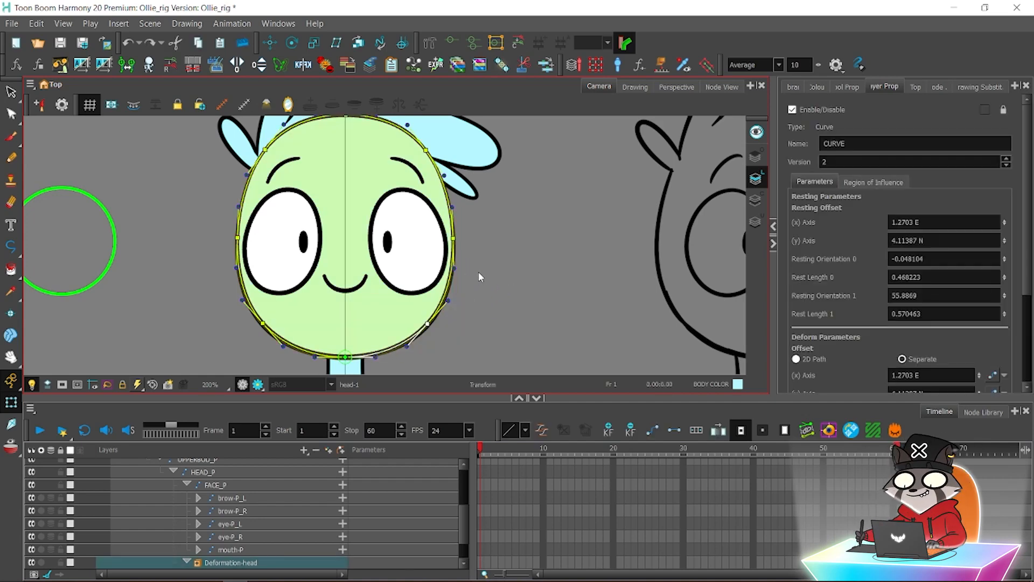
click(493, 260)
key(1)
key(1)
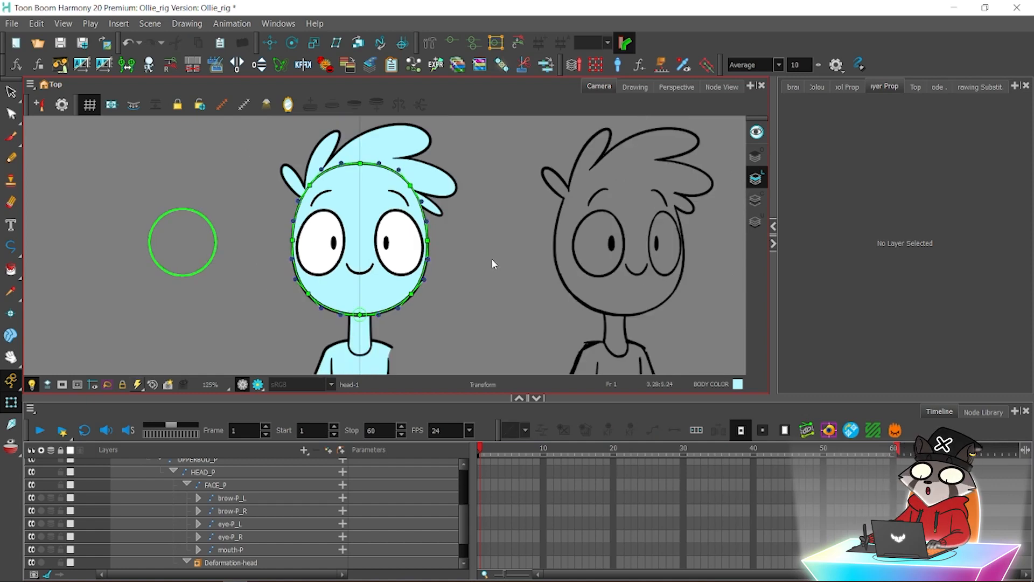
Try pulling the envelope point on the head's lower cheek toward the chin, undo the test and deselect the head.
key(2)
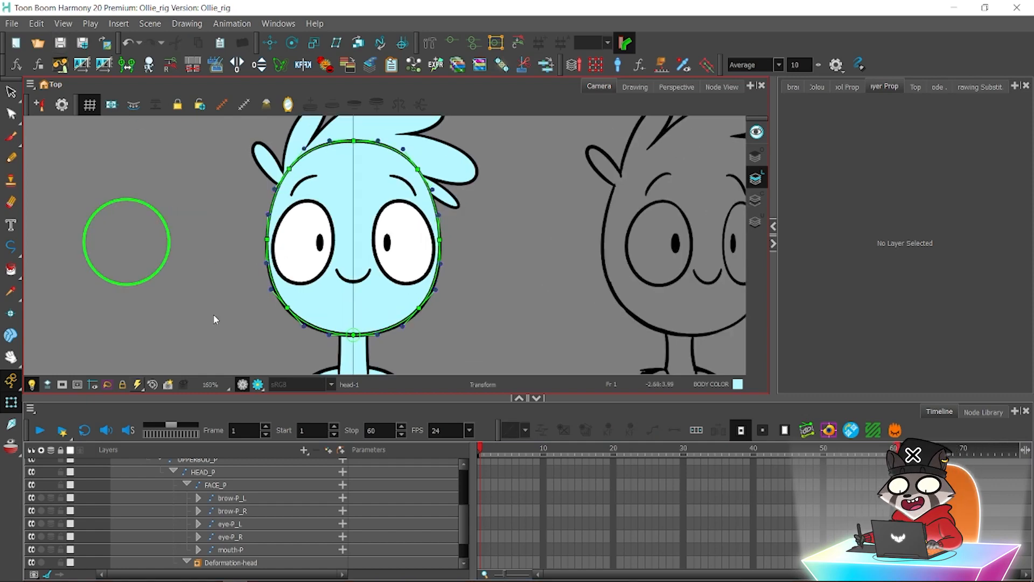
click(338, 316)
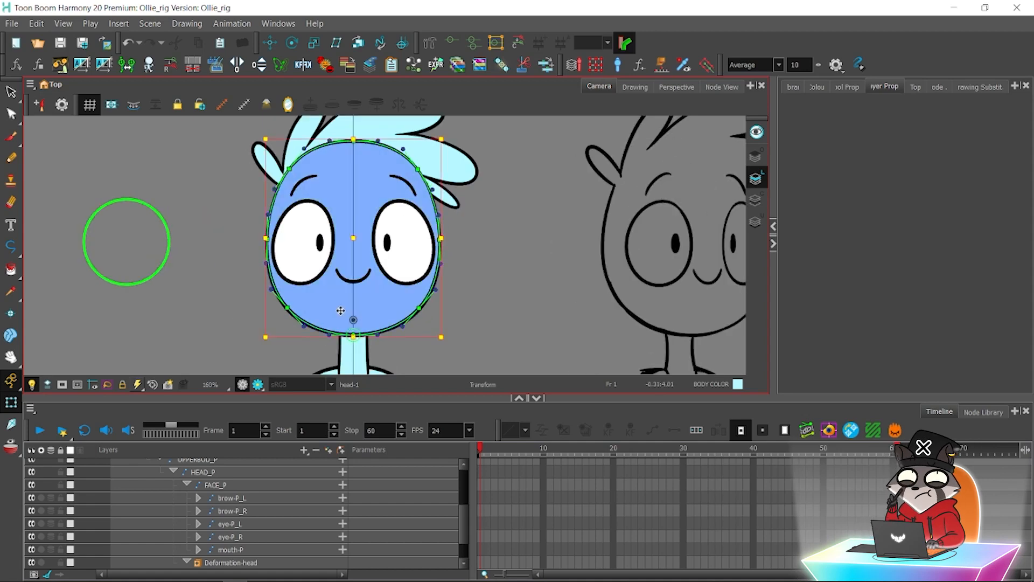
click(539, 259)
click(361, 306)
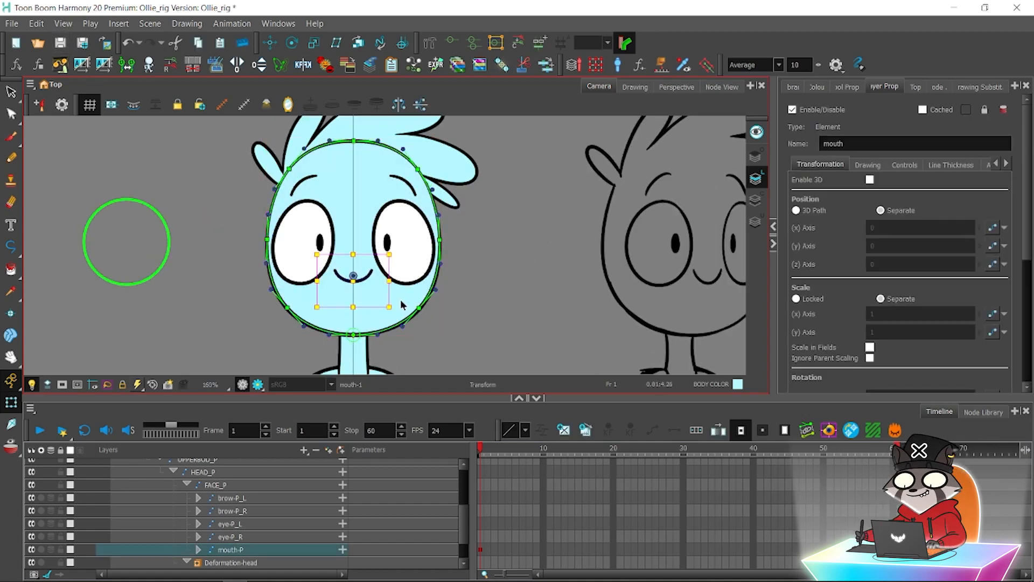
key(Escape)
drag(419, 299, 393, 322)
key(ctrl+z)
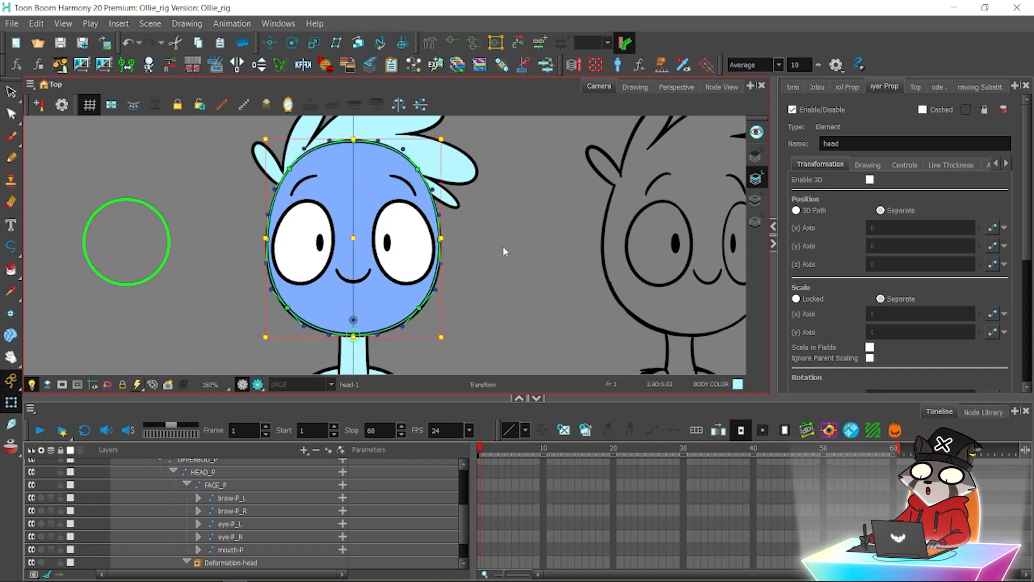
click(510, 238)
key(1)
click(396, 253)
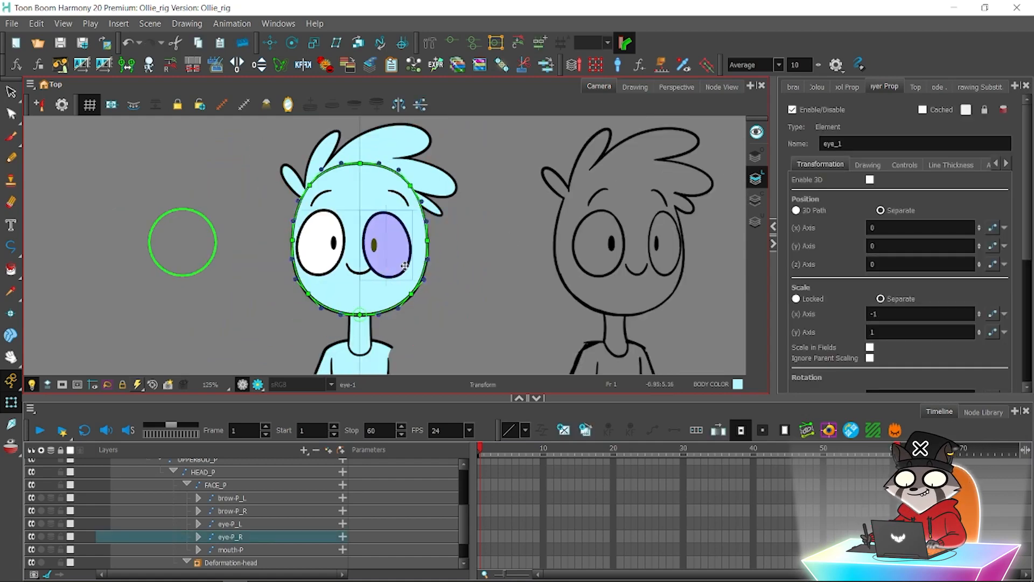
click(464, 262)
key(1)
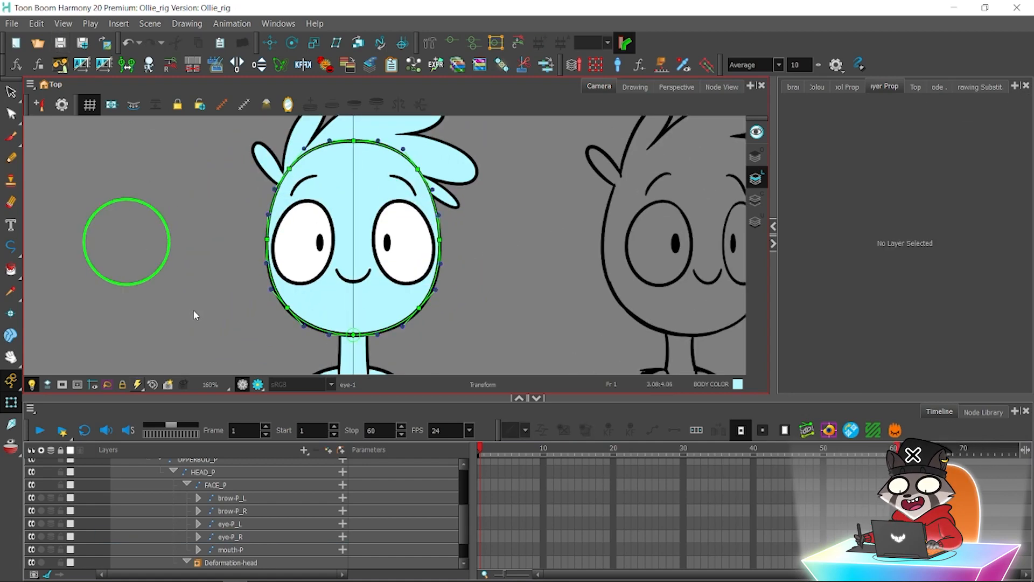
key(2)
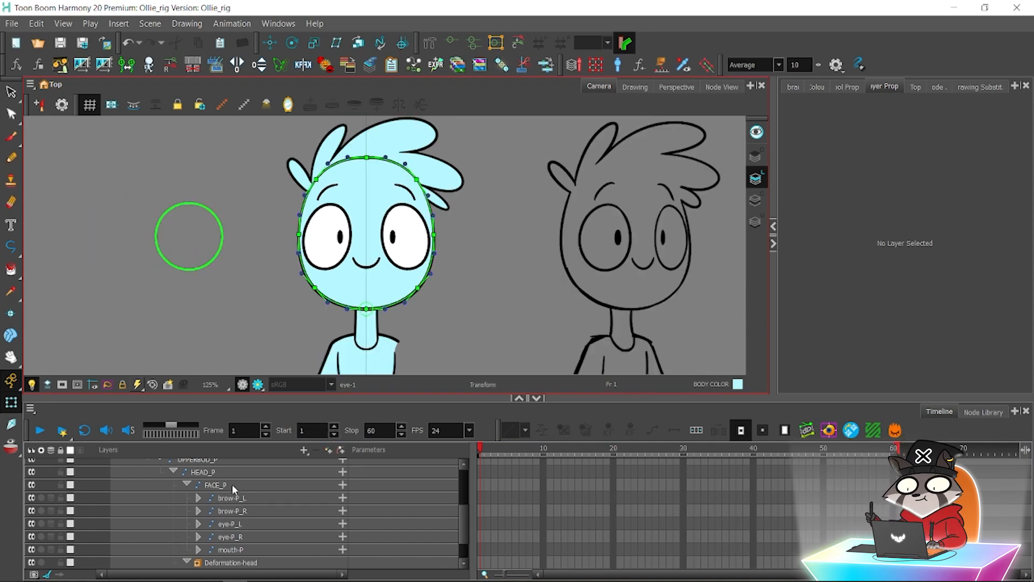
Move the head drawing's colour fill from its Line Art to its Colour Art, and save the scene.
click(232, 484)
mouse_move(465, 509)
mouse_down()
mouse_move(463, 529)
mouse_move(463, 517)
mouse_up()
click(279, 555)
key(alt+s)
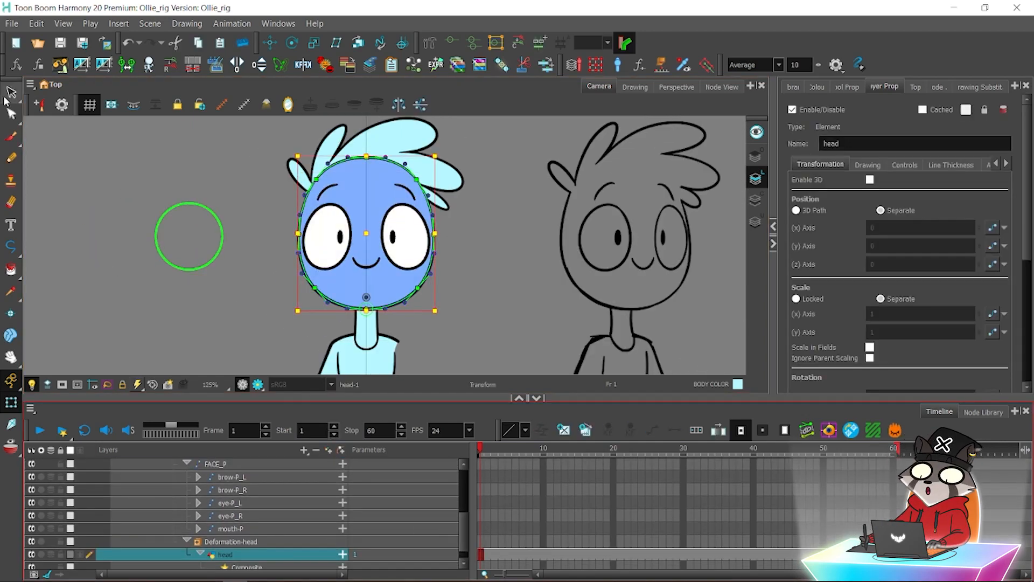
click(369, 232)
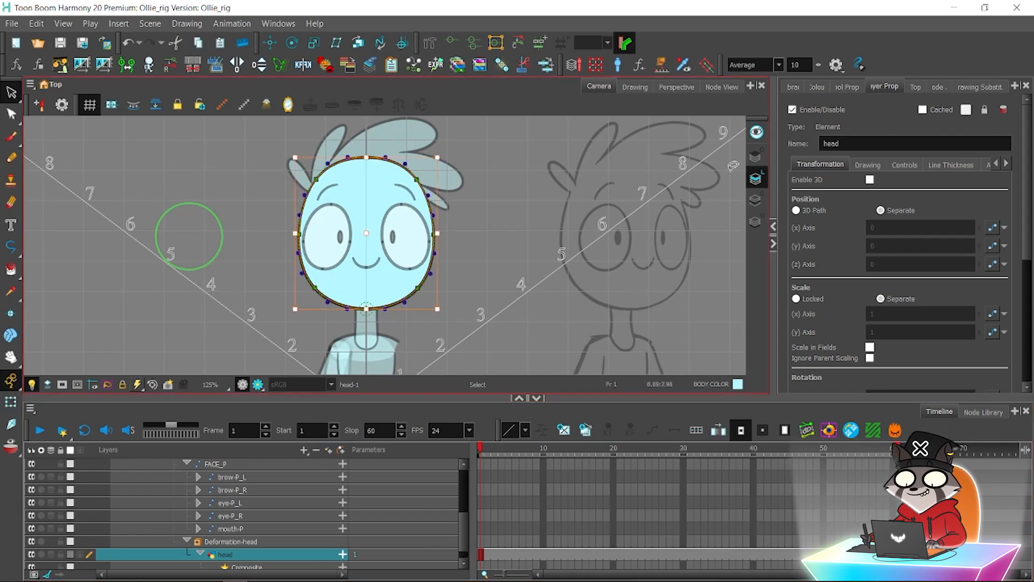
key(ctrl+x)
click(756, 199)
key(ctrl+v)
click(755, 177)
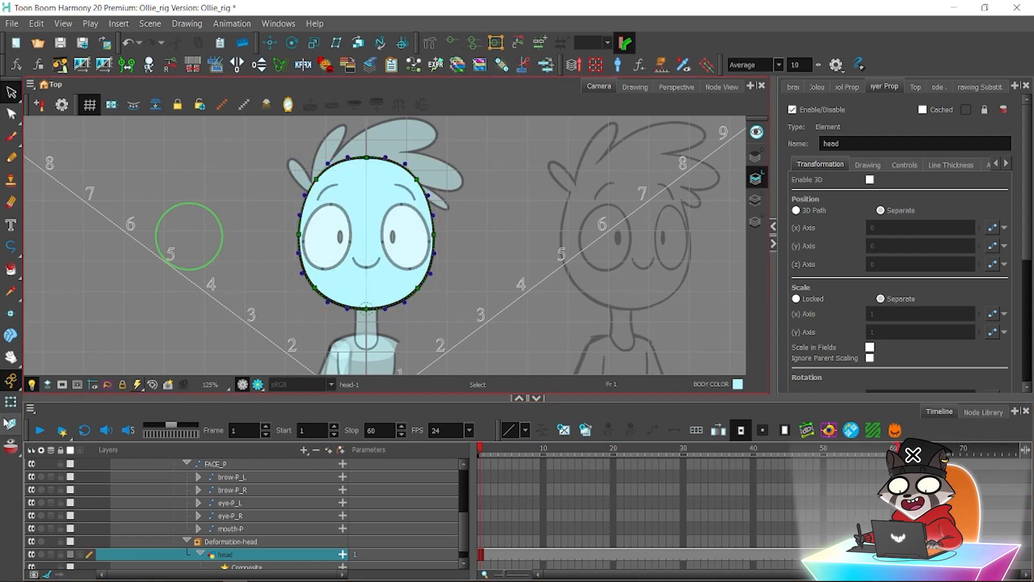
click(11, 402)
click(101, 294)
click(60, 42)
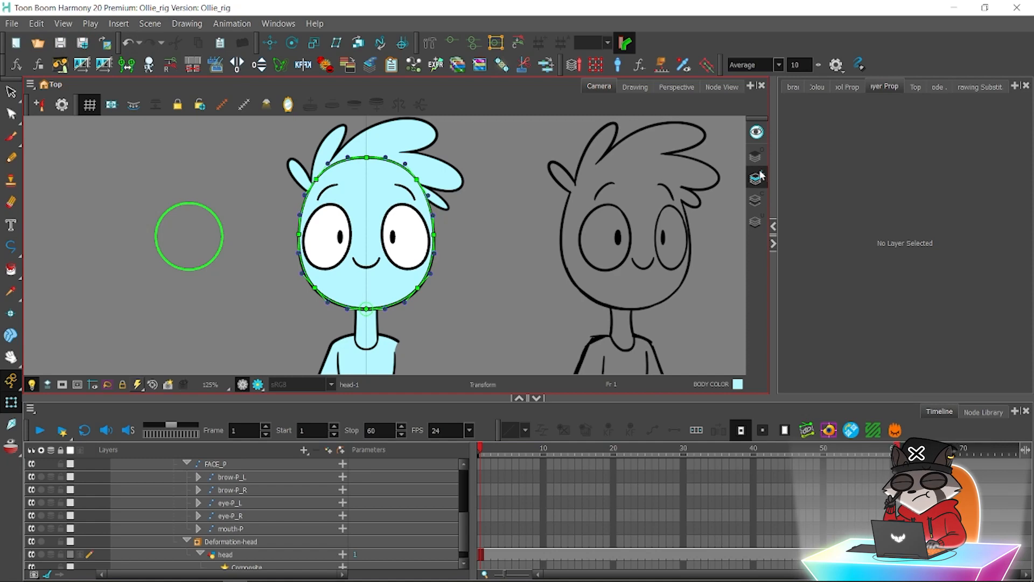
Duplicate the mouth's Line-Art and Colour-Art nodes and connect both copies beneath the head drawing in the node network.
click(711, 87)
drag(496, 194, 386, 70)
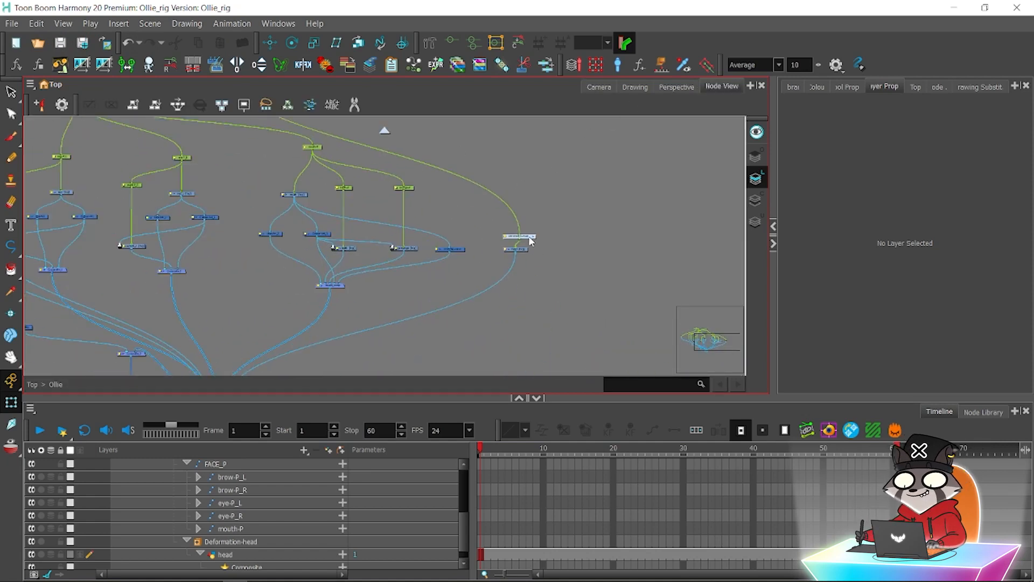
mouse_move(529, 238)
mouse_down()
mouse_move(535, 185)
mouse_move(530, 249)
mouse_up()
drag(265, 223, 320, 233)
key(ctrl+c)
key(ctrl+v)
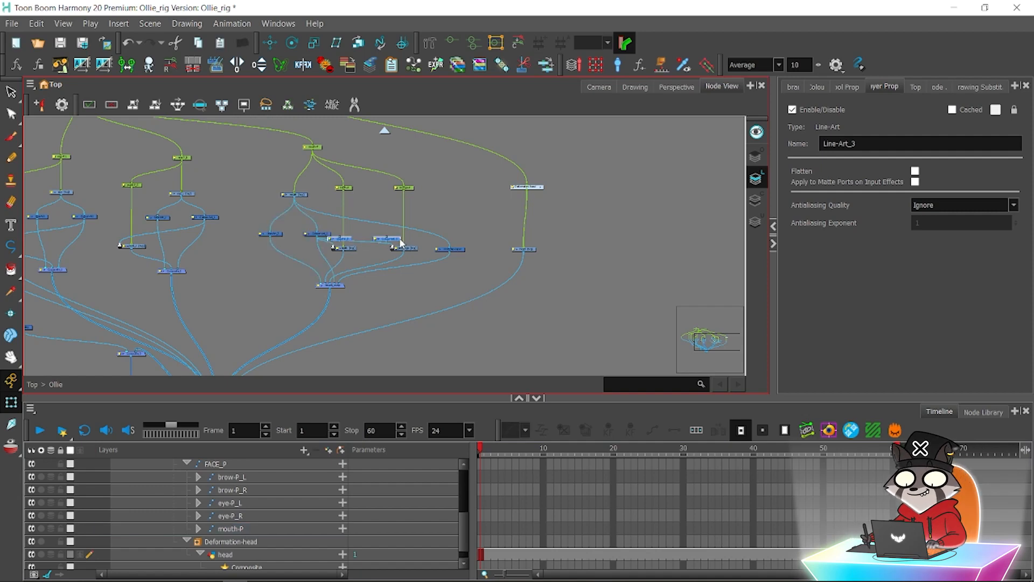
drag(523, 252, 531, 278)
drag(439, 230, 457, 181)
key(2)
drag(574, 257, 603, 285)
key(1)
key(1)
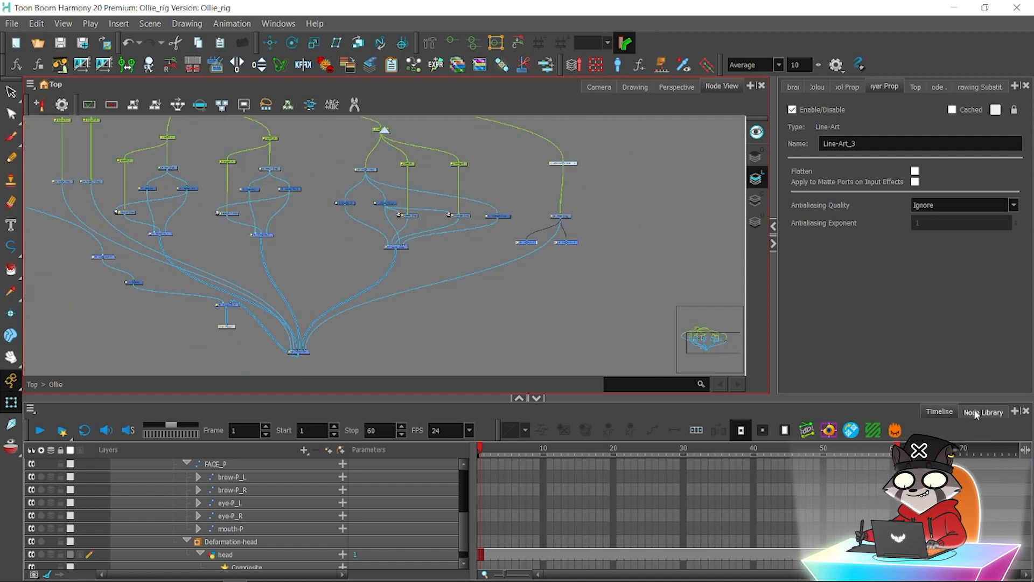
Find the Composite node in the node library and add one below the eye and mouth composites.
click(982, 412)
key(2)
drag(400, 335, 436, 340)
drag(127, 453, 11, 423)
text(comp)
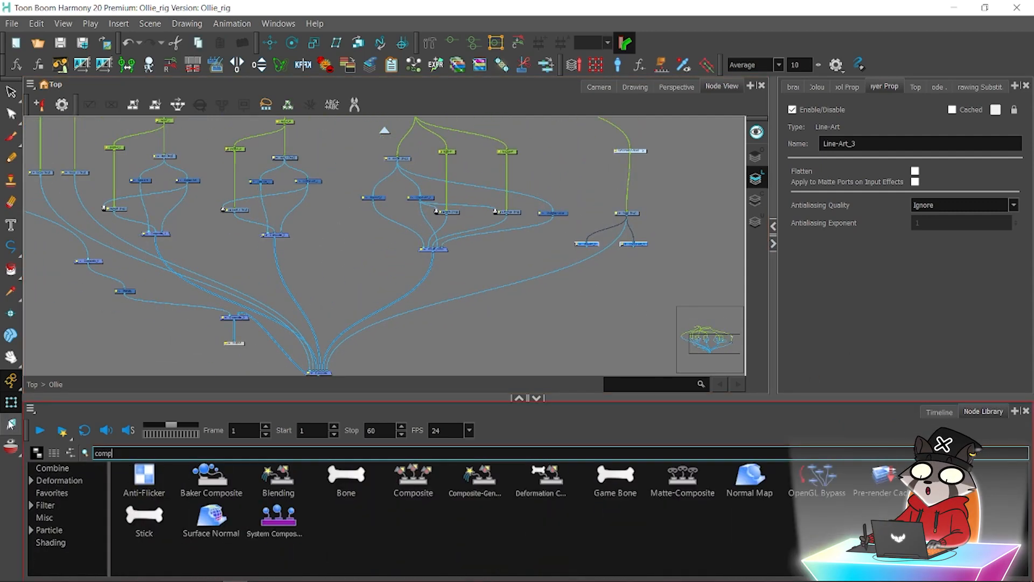
drag(413, 477, 324, 295)
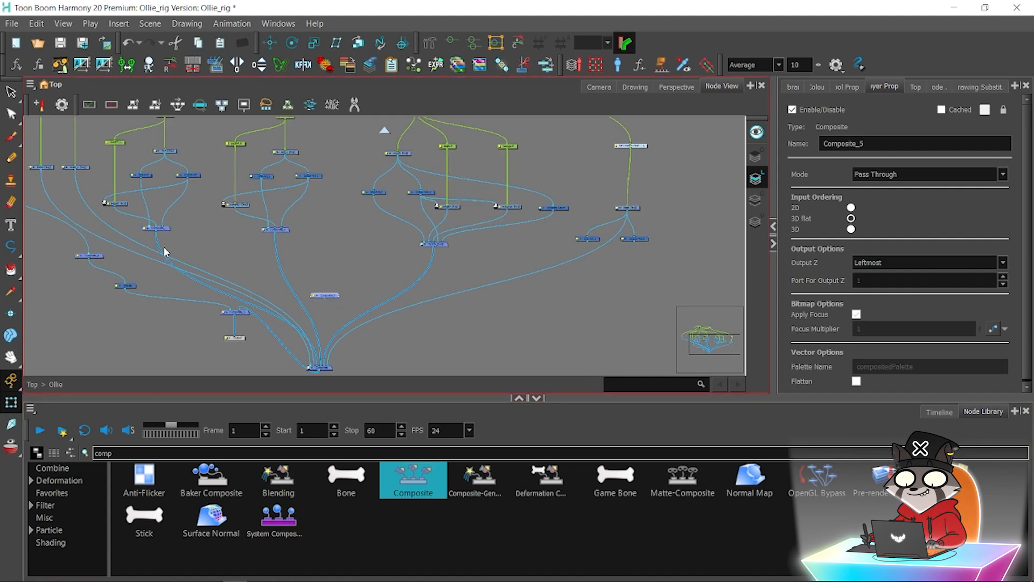
Connect both eye composites and the mouth composite to the new face composite, and link its output to the main composite.
drag(156, 231, 311, 293)
drag(276, 257, 330, 274)
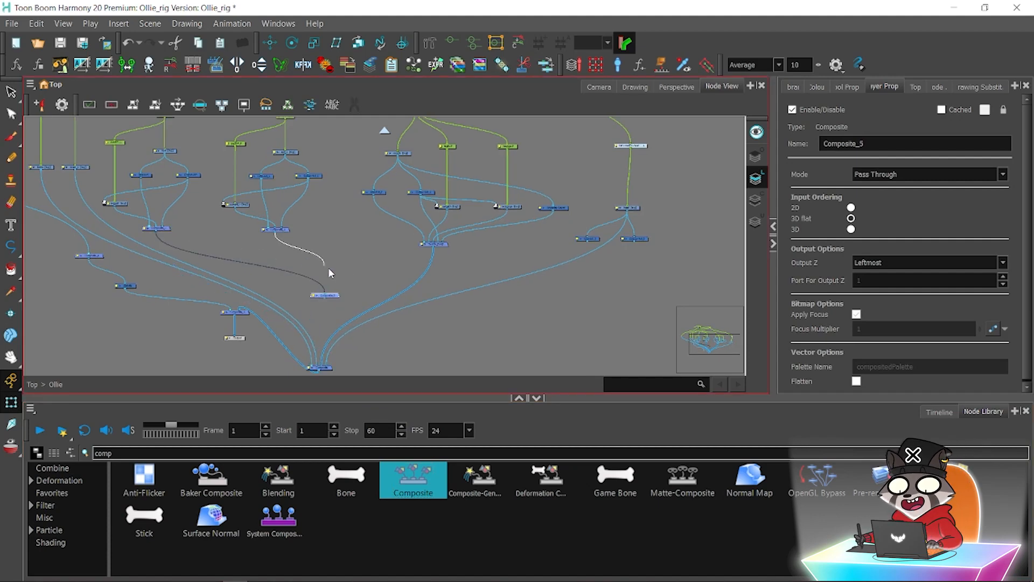
drag(430, 268, 325, 294)
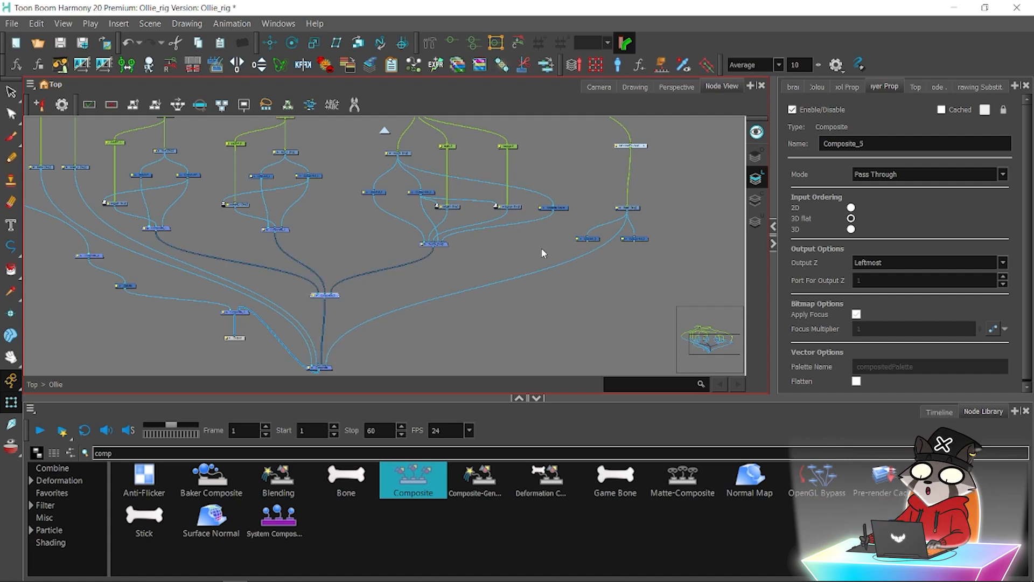
Connect the head's Line-Art and Colour-Art nodes to the main composite, and reroute both brow drawings to the face composite.
drag(455, 291, 320, 365)
drag(302, 290, 328, 297)
click(102, 174)
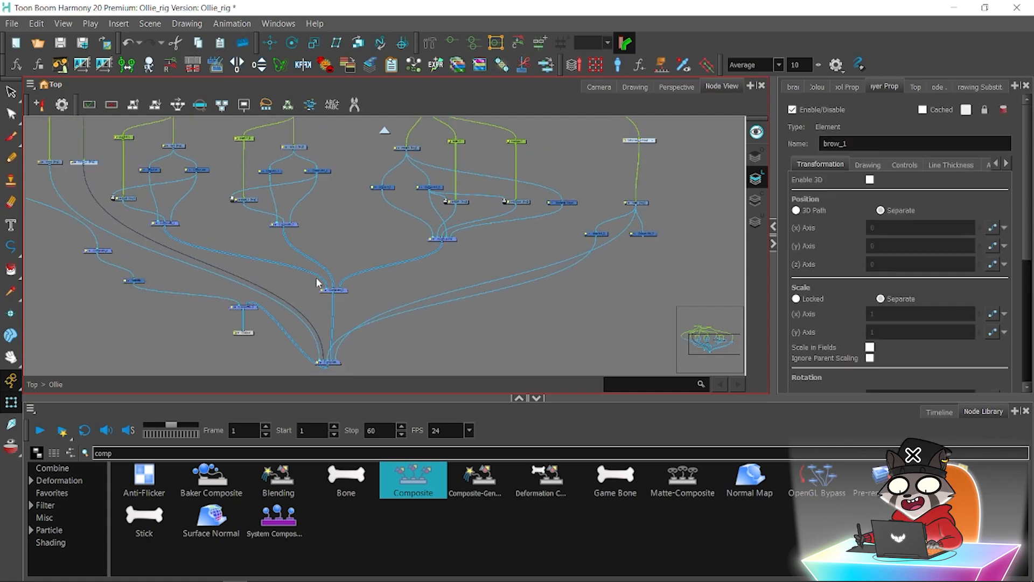
drag(322, 361, 322, 291)
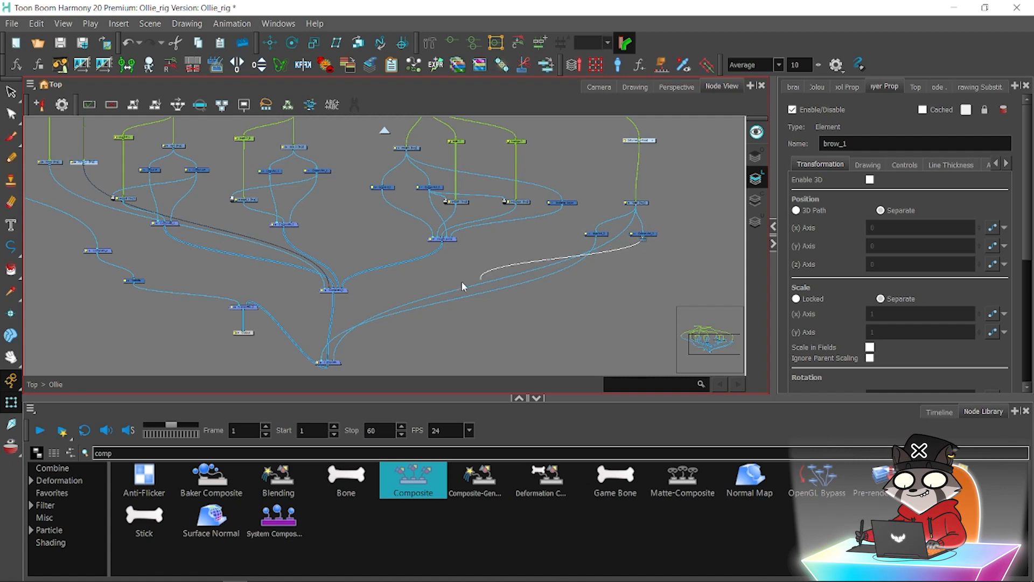
drag(462, 286, 337, 363)
click(603, 235)
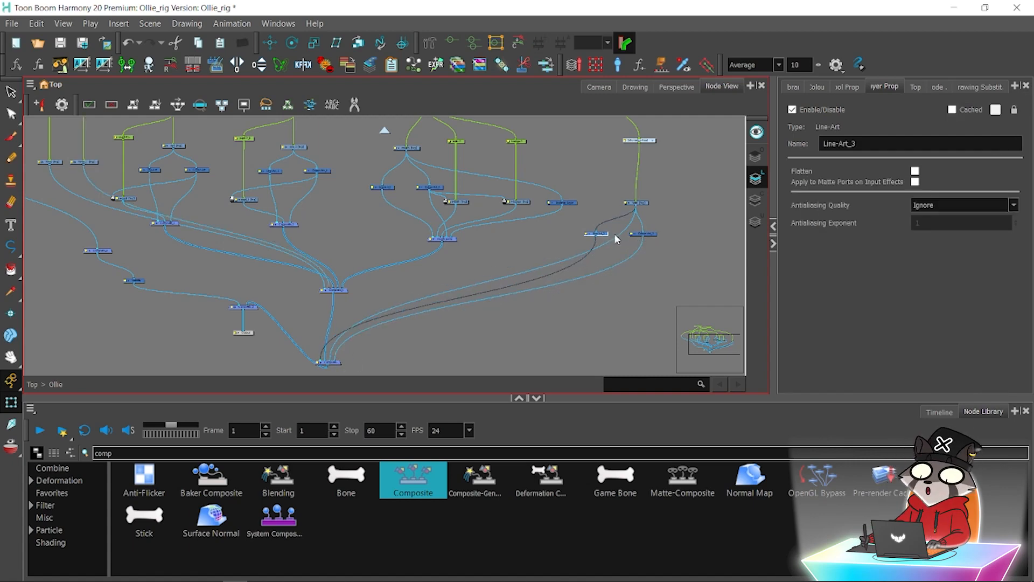
Find the Cutter node in the node library and add one beside the face composite.
double_click(279, 455)
text(cutter)
click(138, 475)
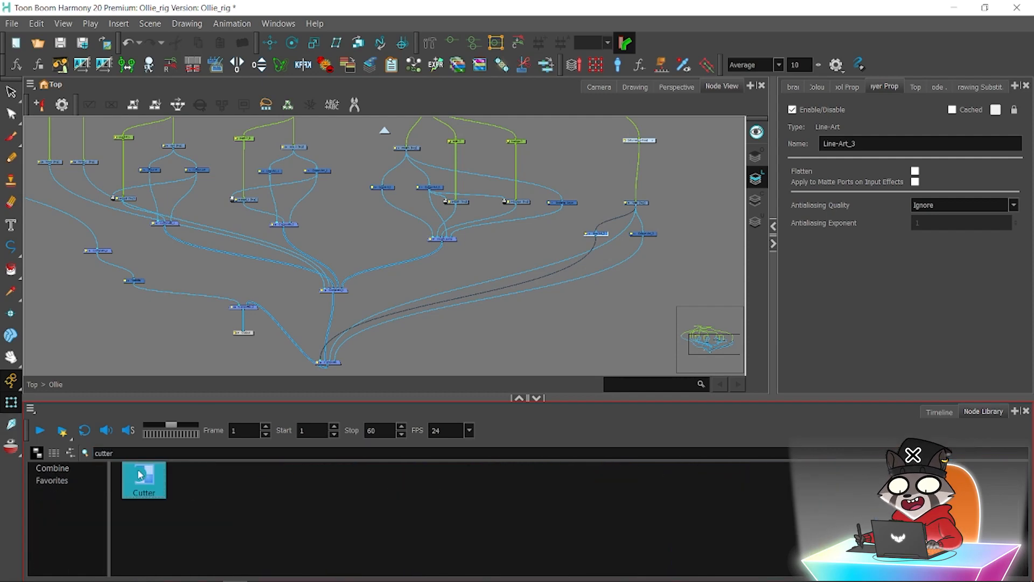
drag(357, 321, 362, 323)
Connect the face composite to the Cutter's image input and the head's Colour-Art node to its matte input.
drag(474, 241, 283, 302)
scroll(283, 302, up, 4)
drag(302, 174, 474, 232)
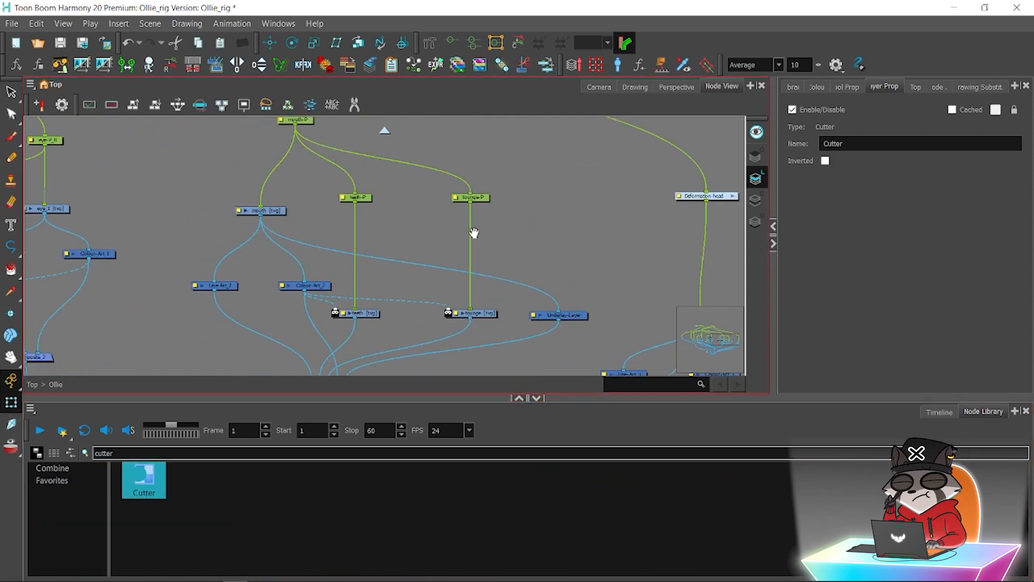
drag(336, 310, 336, 310)
drag(377, 367, 411, 191)
scroll(411, 191, down, 2)
drag(543, 201, 548, 274)
drag(657, 207, 218, 276)
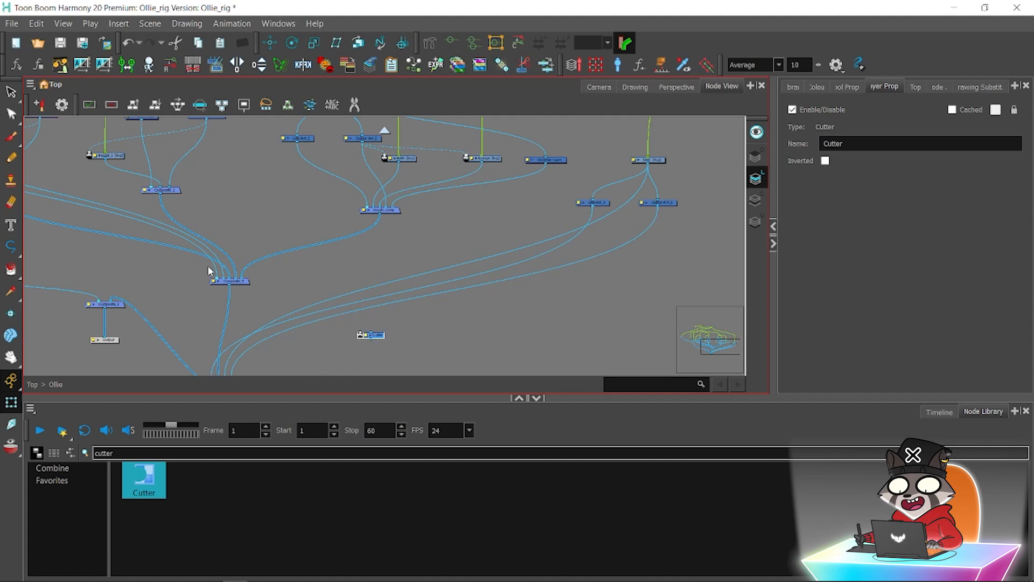
drag(229, 286, 371, 332)
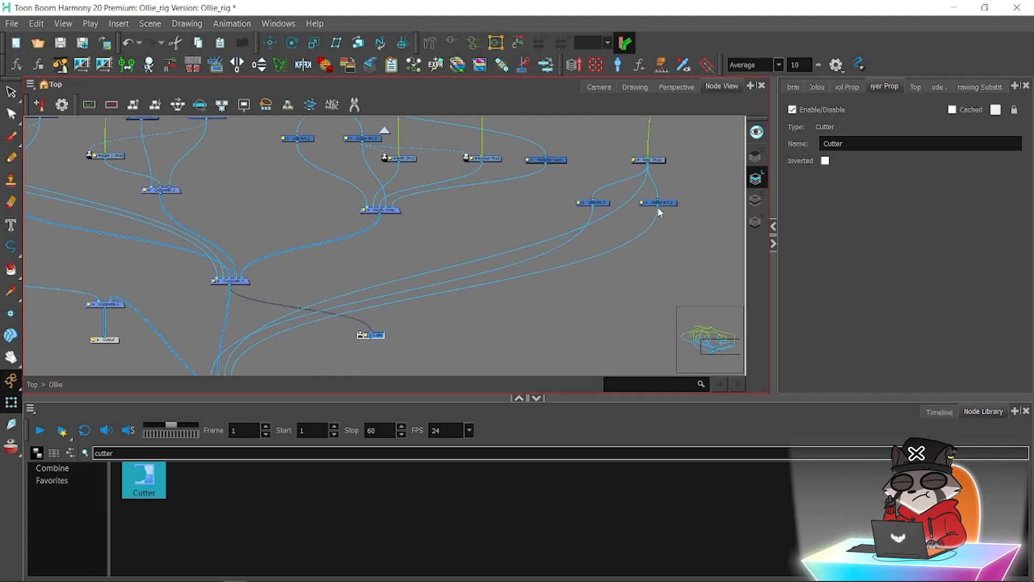
drag(660, 211, 372, 332)
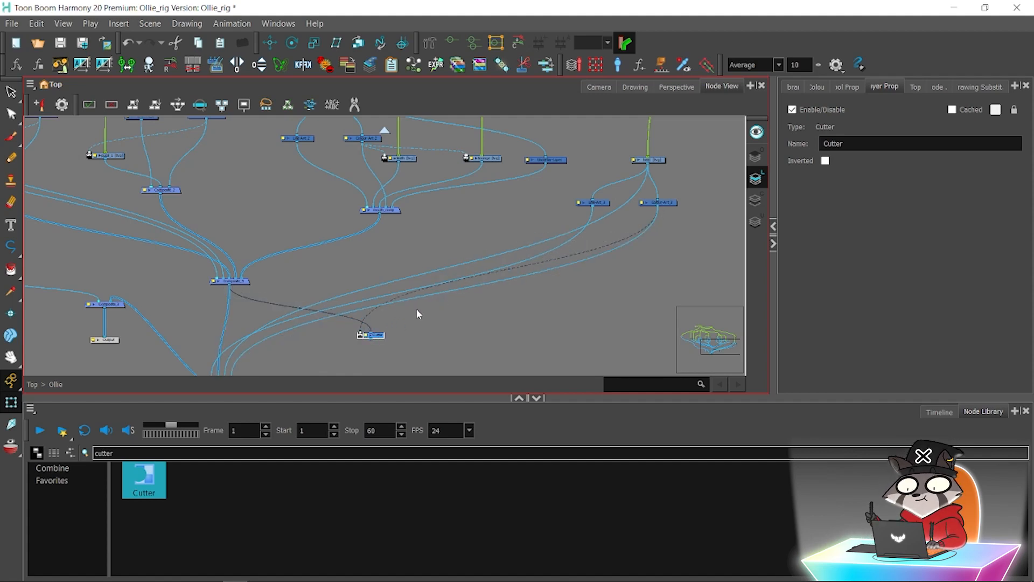
Connect the Cutter's output to the main composite and detach the head drawing's direct link to that composite.
click(660, 203)
drag(565, 246, 598, 194)
drag(345, 306, 260, 325)
drag(603, 207, 513, 238)
click(595, 139)
drag(596, 142, 587, 168)
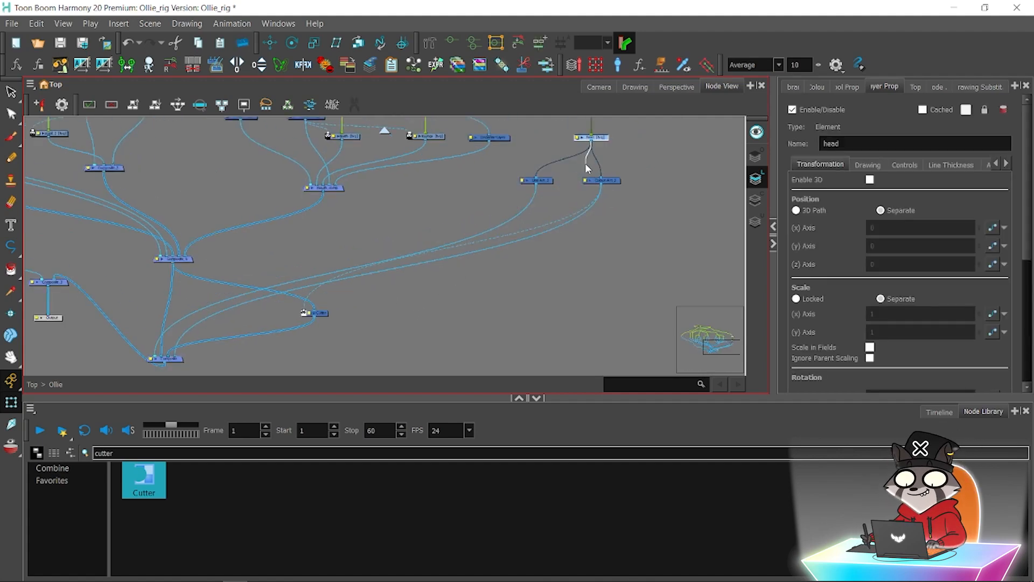
Move the FACE_P peg sideways until one eye overlaps the head's edge to test the cutter, and deselect the peg.
click(607, 88)
click(711, 86)
drag(342, 176, 491, 366)
drag(300, 205, 307, 227)
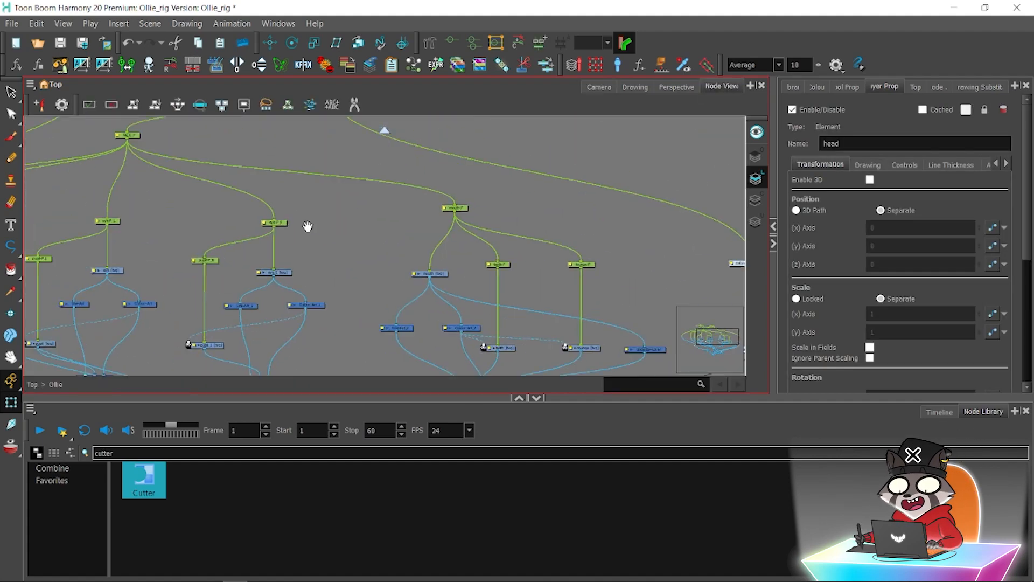
click(127, 134)
click(598, 86)
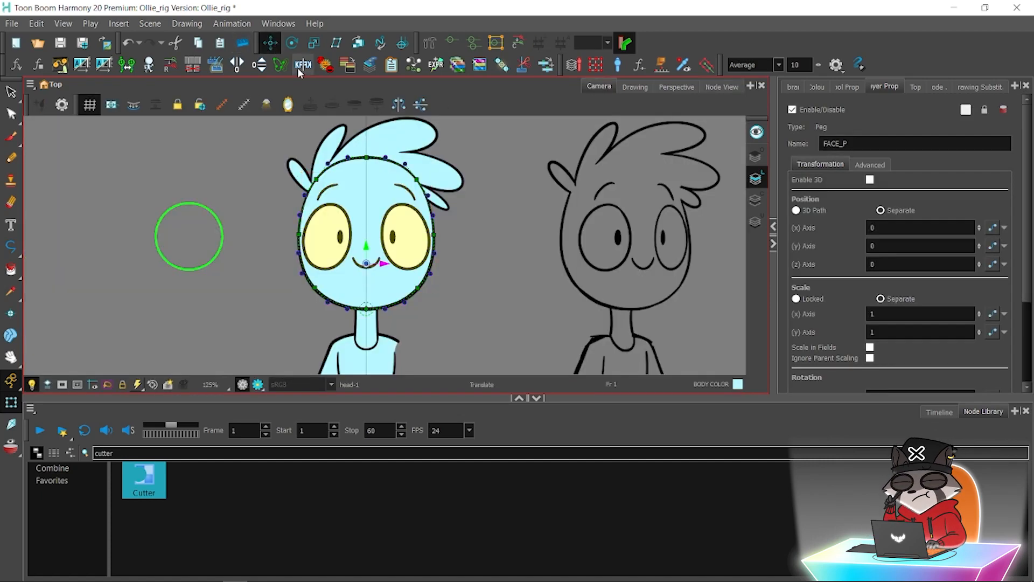
click(270, 42)
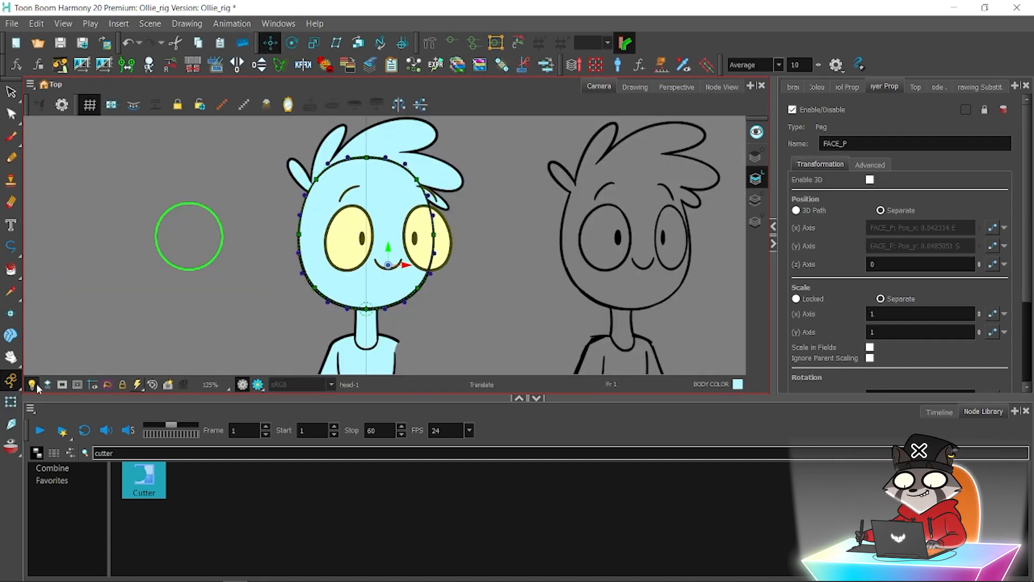
click(100, 341)
Detach the face composite's direct link to the main composite and check the cut face in the camera view.
click(722, 86)
drag(612, 173, 400, 205)
scroll(400, 205, up, 2)
click(347, 250)
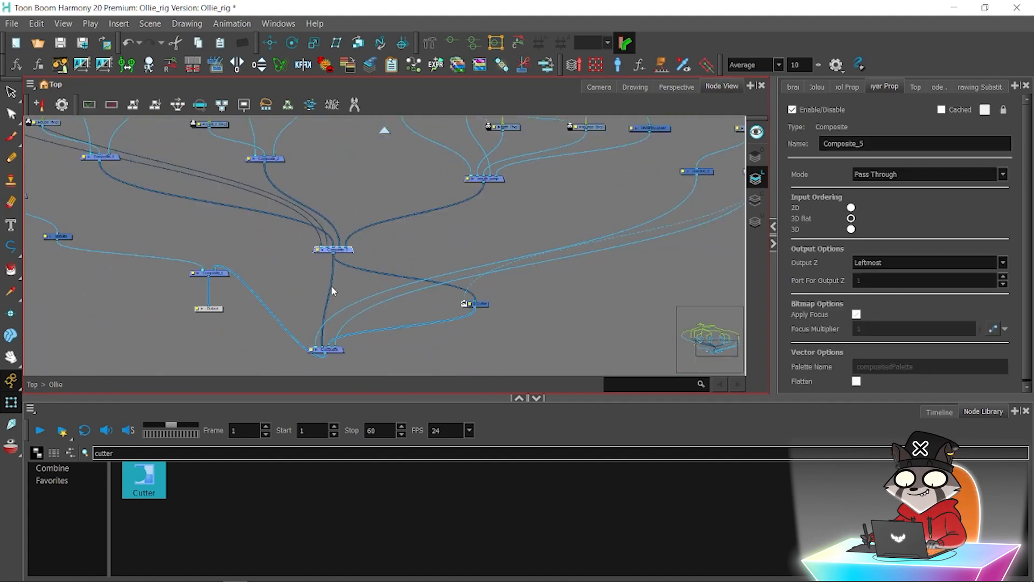
drag(330, 288, 326, 286)
click(599, 86)
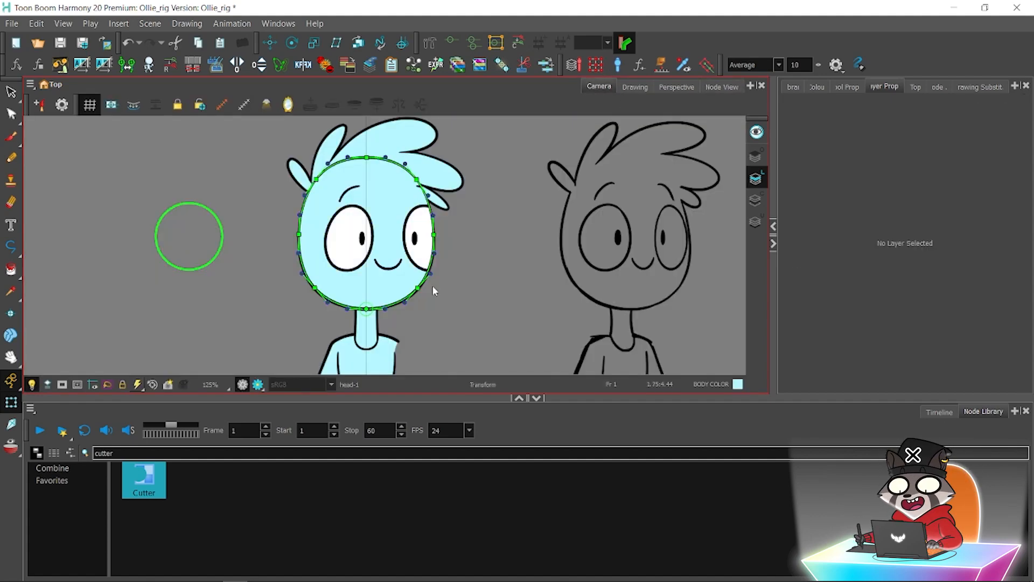
Undo the recent node disconnection and the test changes to the face.
key(ctrl+z)
key(ctrl+z)
key(ctrl+z)
key(ctrl+z)
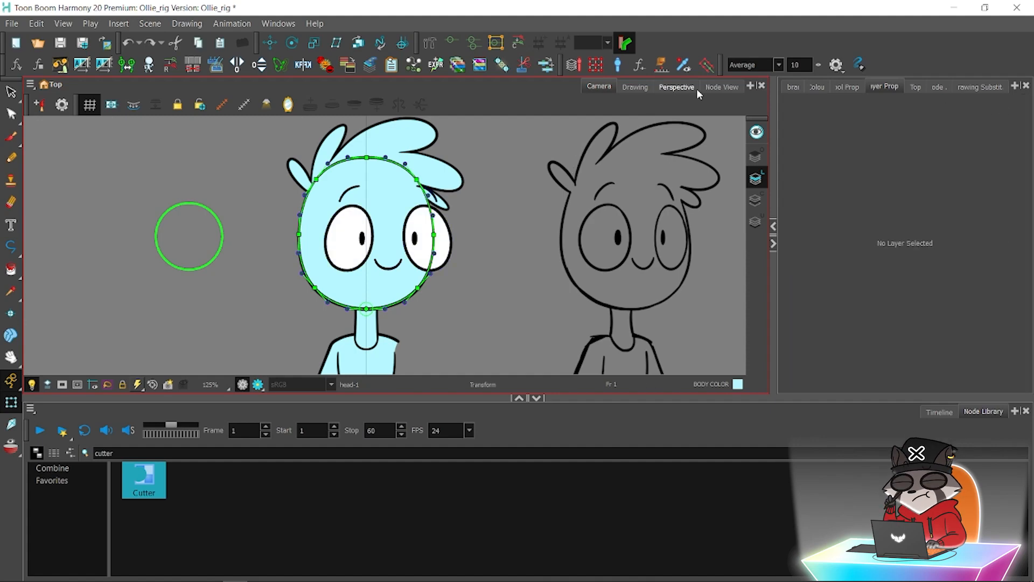
Review the FACE_P and composite node connections, save the scene and return to the camera view.
click(720, 86)
scroll(245, 215, up, 3)
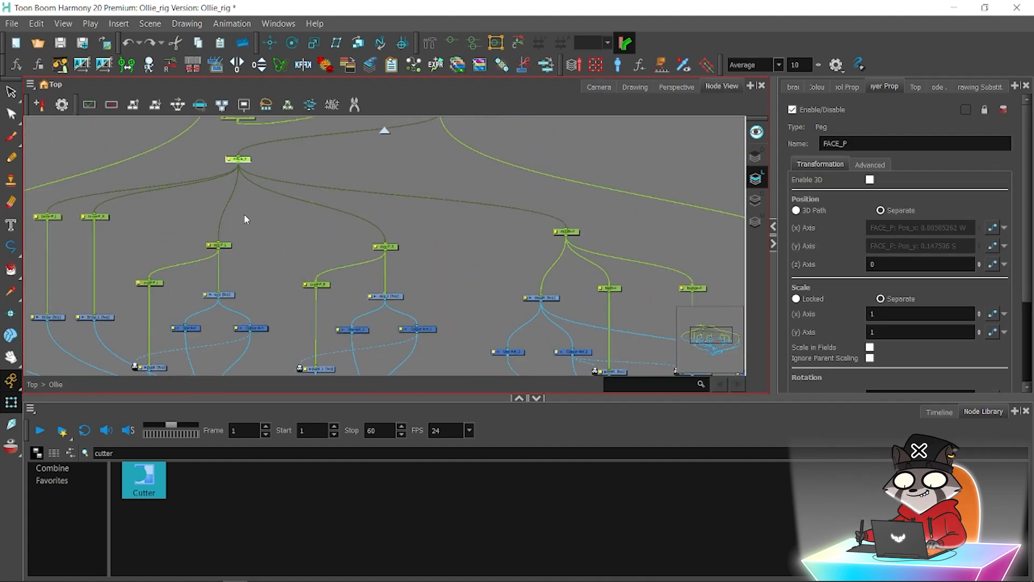
drag(384, 252, 287, 116)
drag(340, 244, 291, 267)
scroll(362, 248, down, 3)
click(61, 43)
click(599, 86)
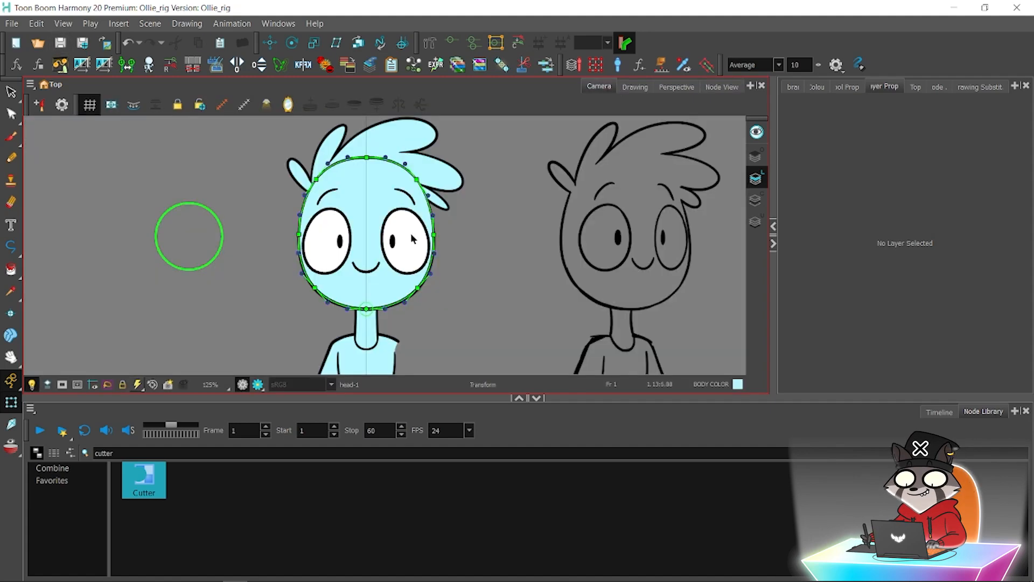
Delete the FACE_P peg's keyframe at frame 1 in the timeline to reset the face's position.
click(940, 411)
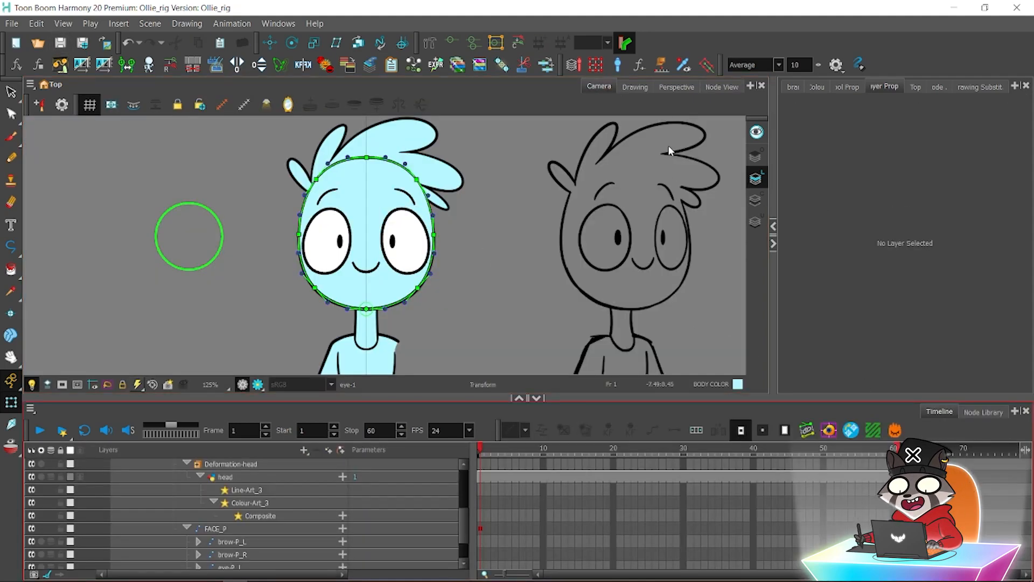
click(480, 531)
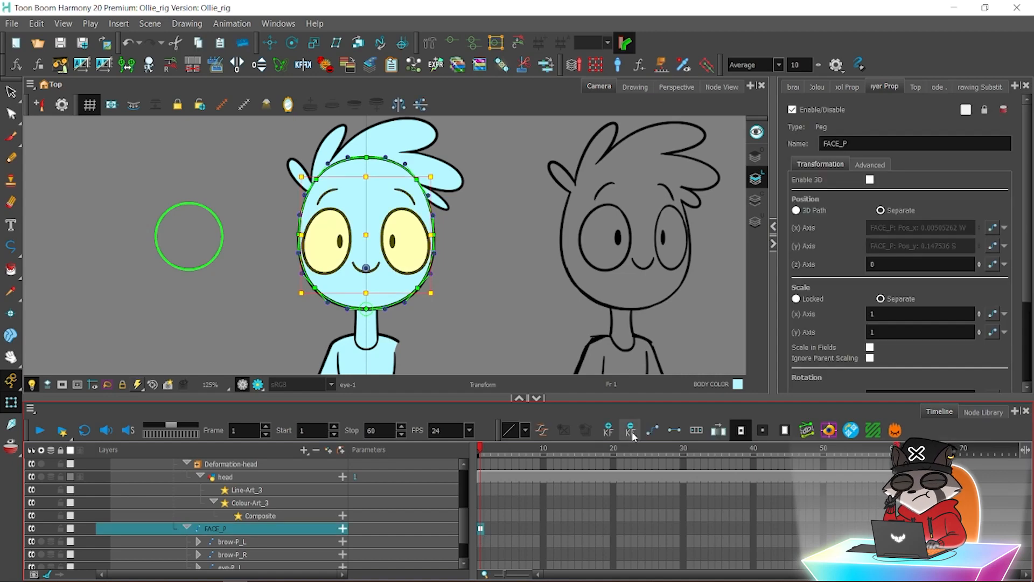
click(522, 367)
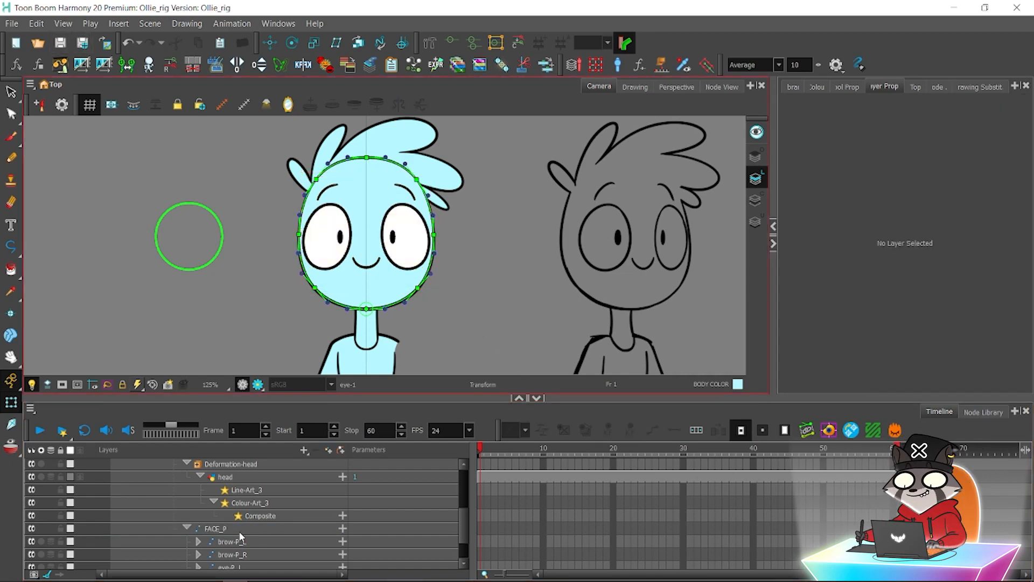
key(ctrl+z)
Show the Transform tool's options and check how the mouth and head get selected on the character.
click(819, 87)
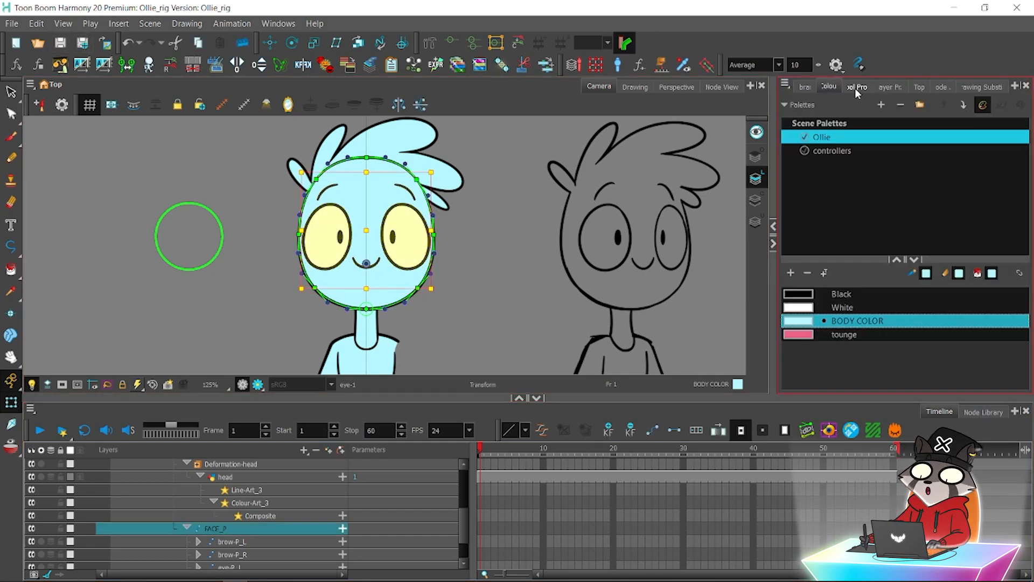
click(855, 88)
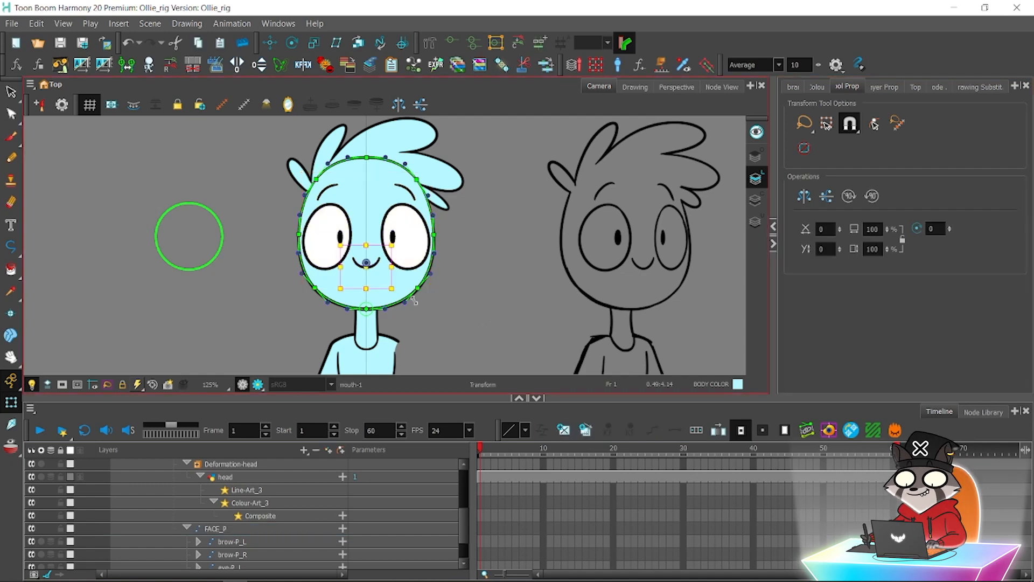
click(397, 289)
drag(397, 289, 418, 261)
key(ctrl+z)
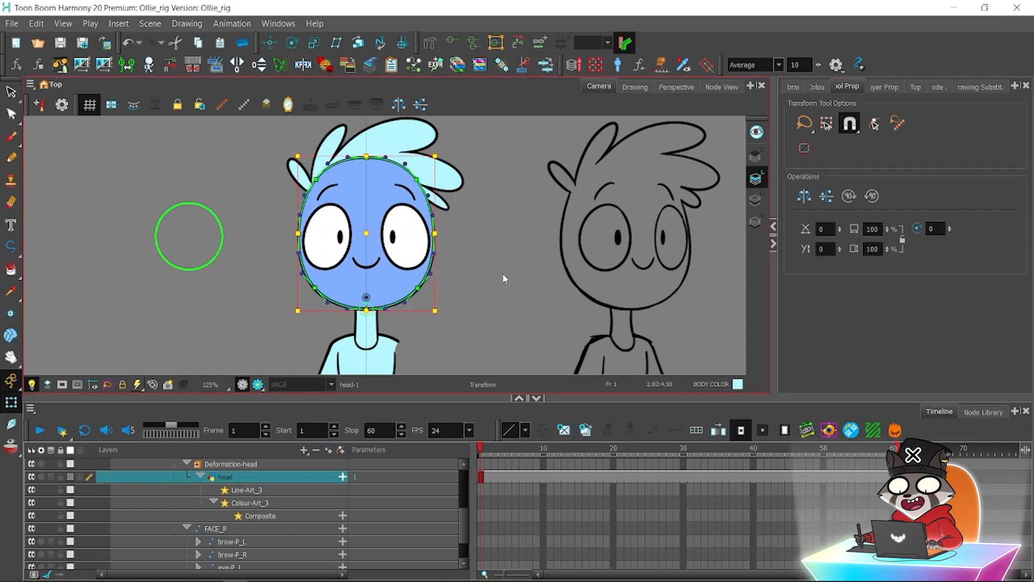
click(502, 273)
Duplicate the EYE_CTRL circle controller layer and select the circle beside the head.
click(196, 238)
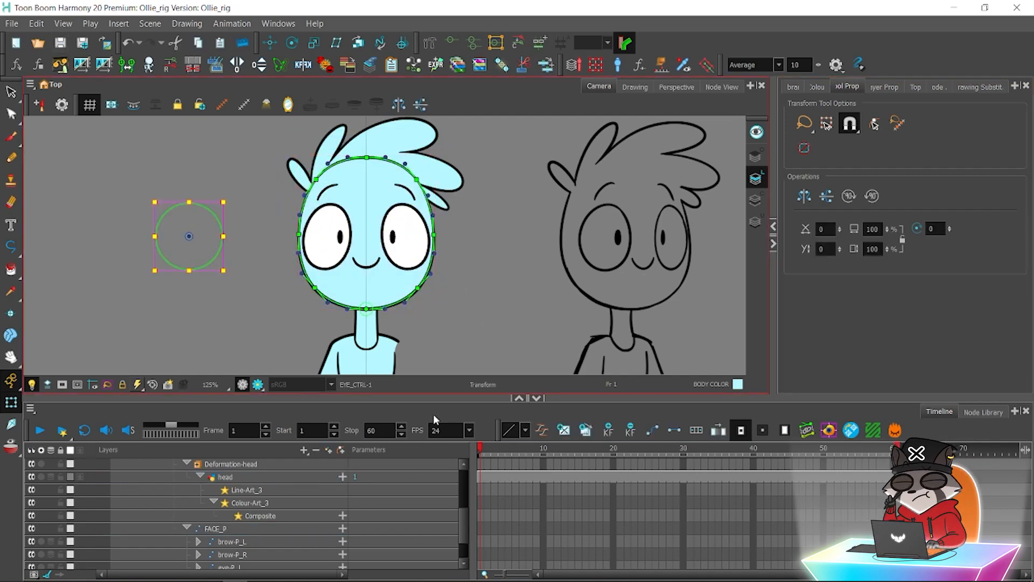
key(o)
click(144, 464)
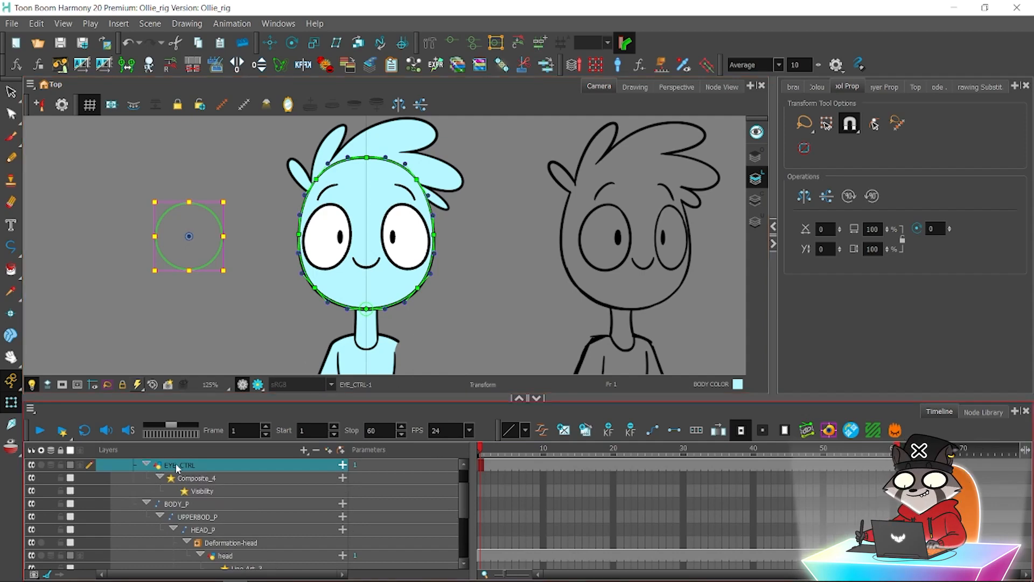
right_click(175, 464)
click(178, 132)
click(11, 93)
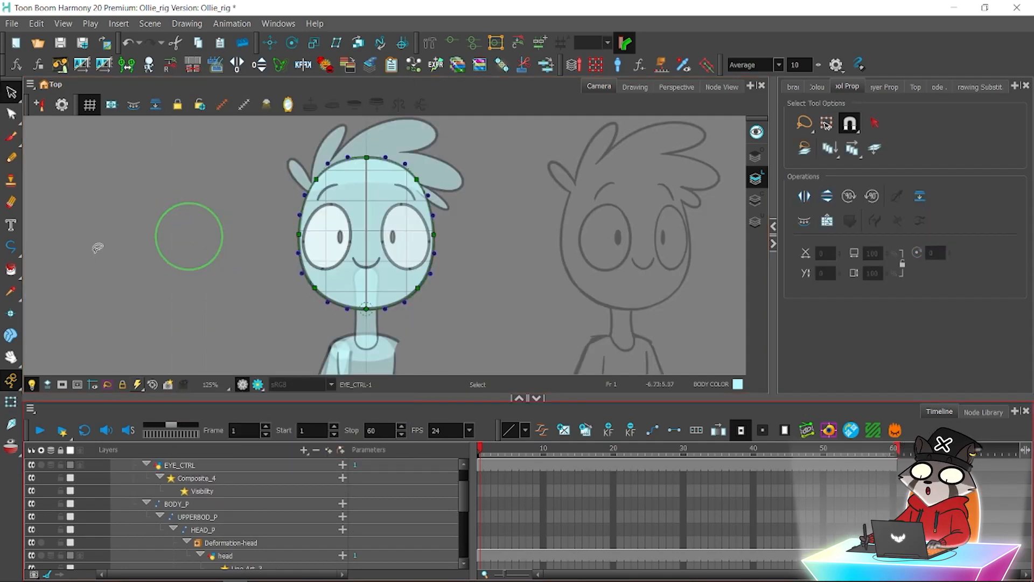
mouse_move(97, 243)
mouse_down()
mouse_move(155, 177)
mouse_move(242, 209)
mouse_up()
Reconnect the duplicated controller node from the face composite to the controllers' Composite_4 and place it beside EYE_CTRL.
click(705, 88)
drag(464, 203, 511, 250)
scroll(512, 249, down, 2)
drag(323, 194, 399, 198)
scroll(168, 191, up, 2)
drag(175, 195, 218, 191)
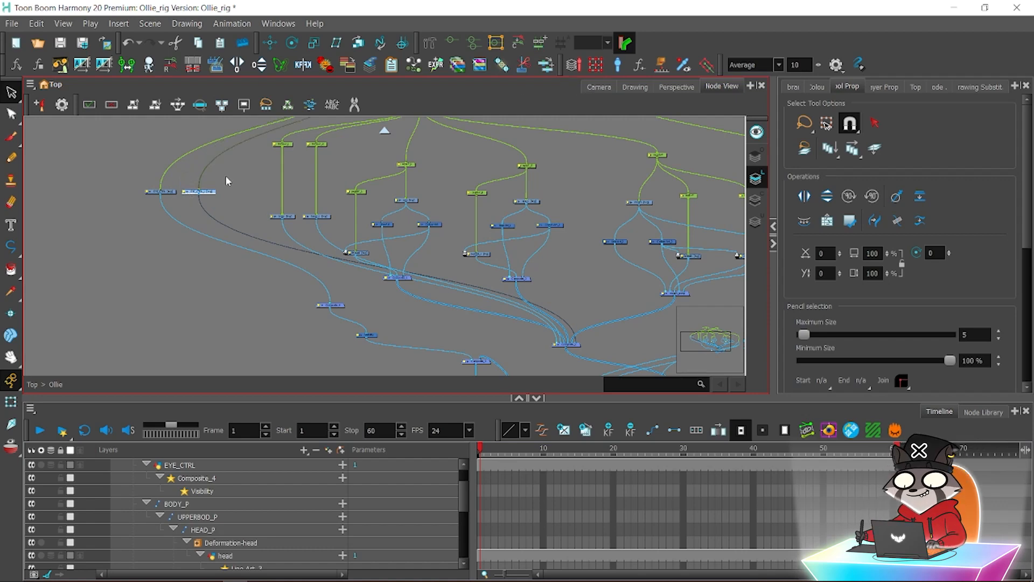
drag(576, 345, 326, 302)
mouse_move(204, 192)
mouse_down()
mouse_move(167, 194)
mouse_move(211, 194)
mouse_up()
drag(325, 301, 334, 305)
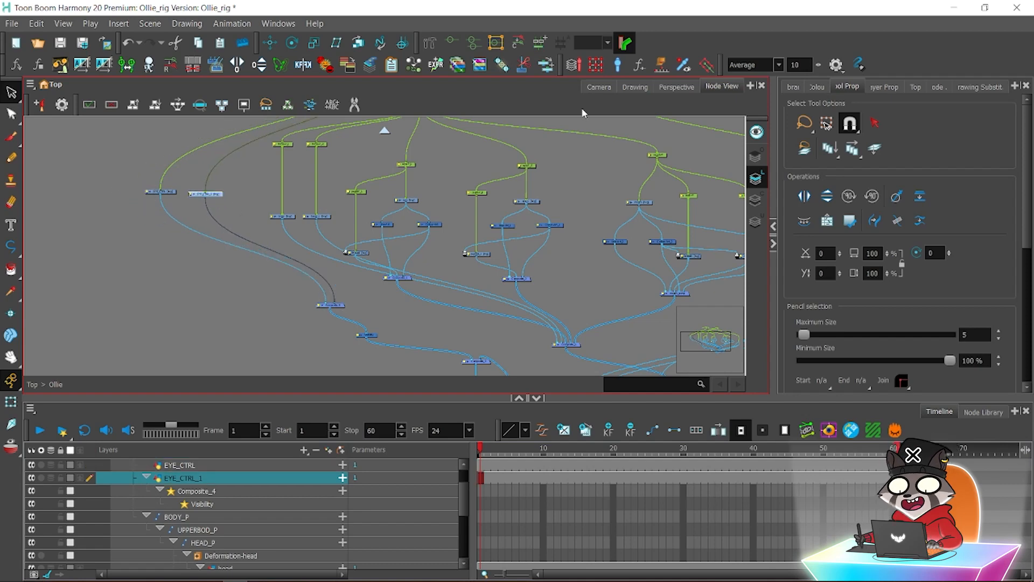
Rename the duplicated controller as HEAD_CTRL and move its circle to the gap between Ollie's head and the neighbouring sketch.
click(599, 87)
double_click(185, 478)
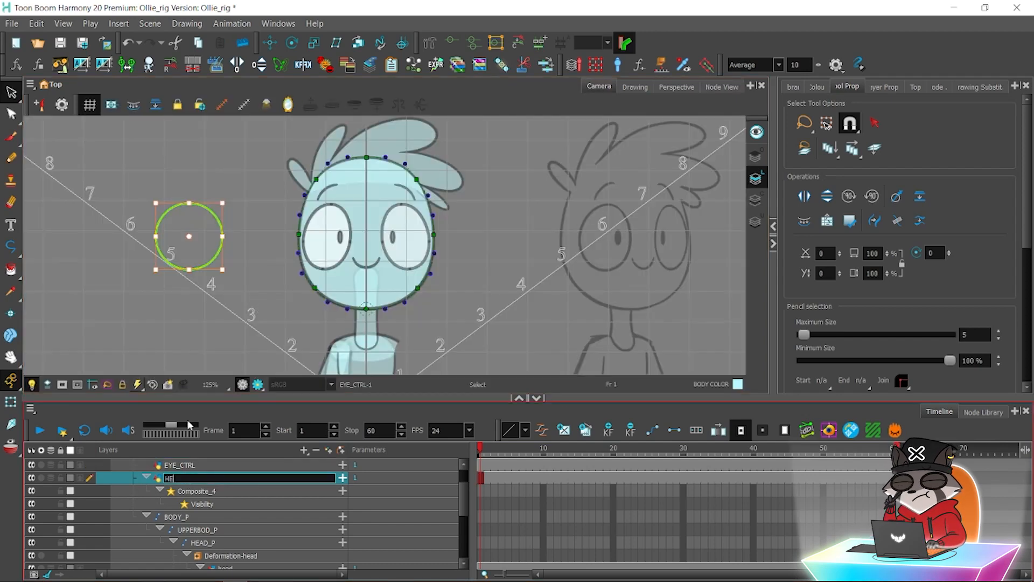
key(Return)
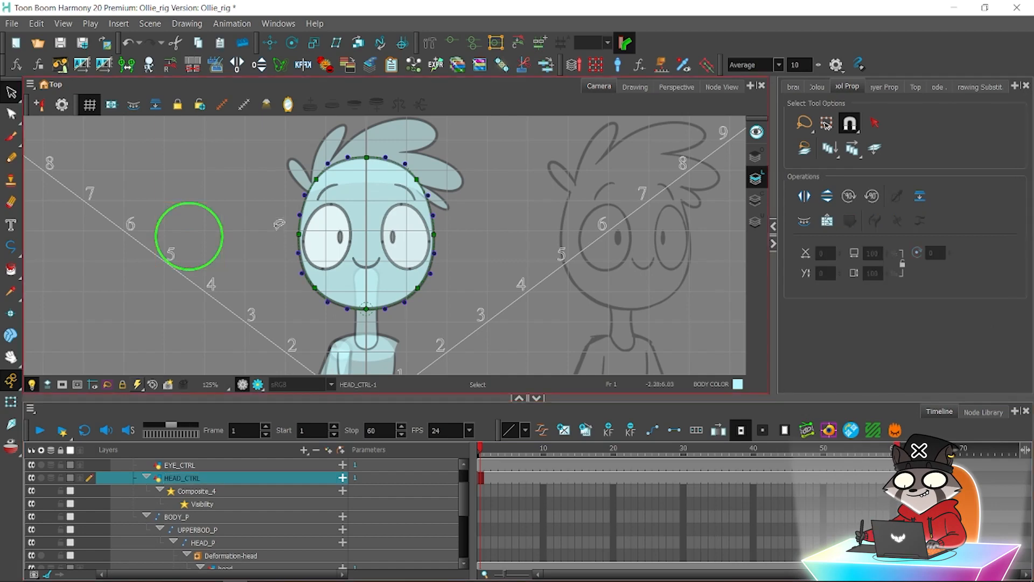
drag(354, 262, 457, 262)
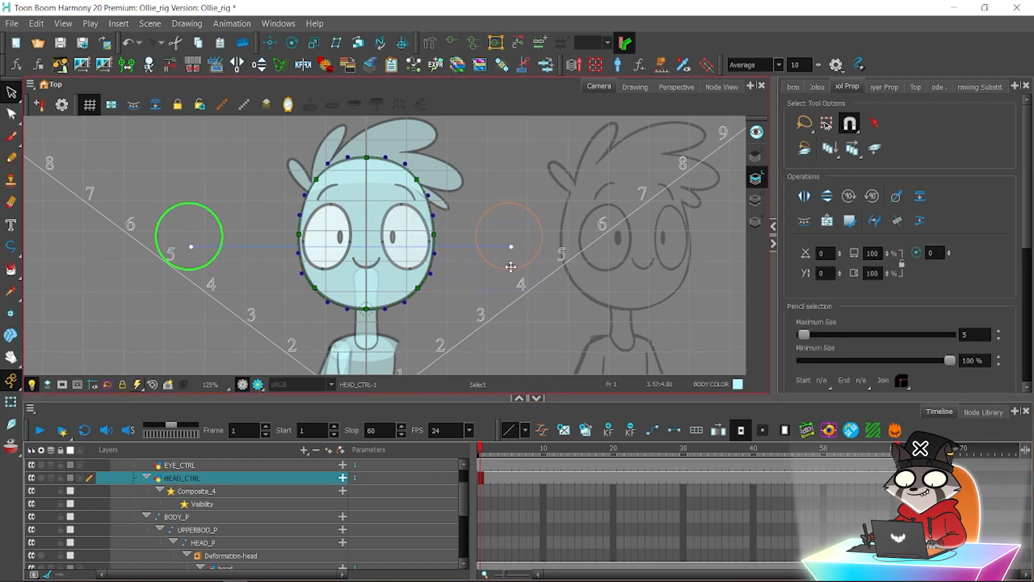
click(522, 269)
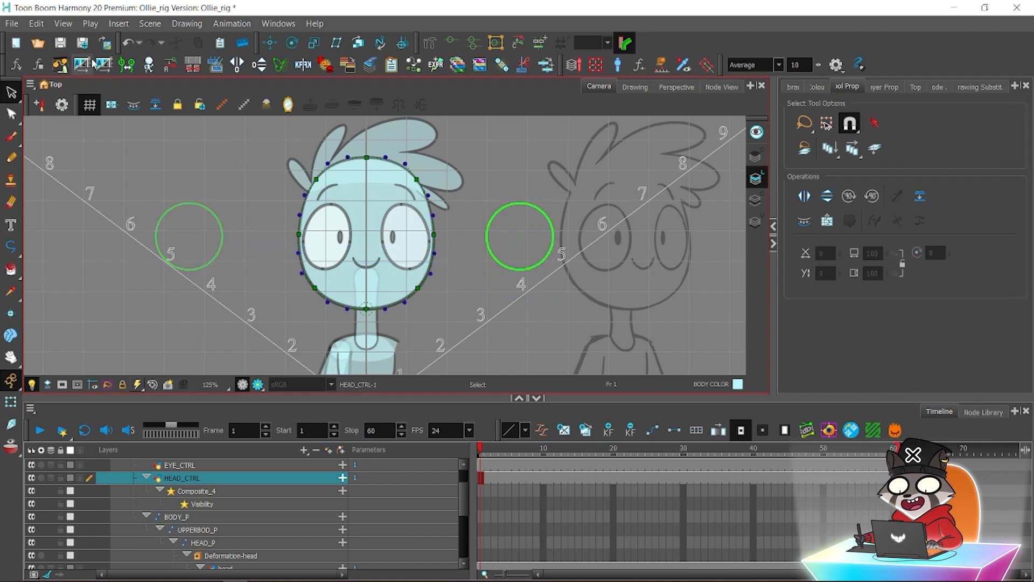
Synchronize HEAD_P to HEAD_CTRL with all position, scale, rotation and skew parameters, swapping the sync direction first.
key(shift+t)
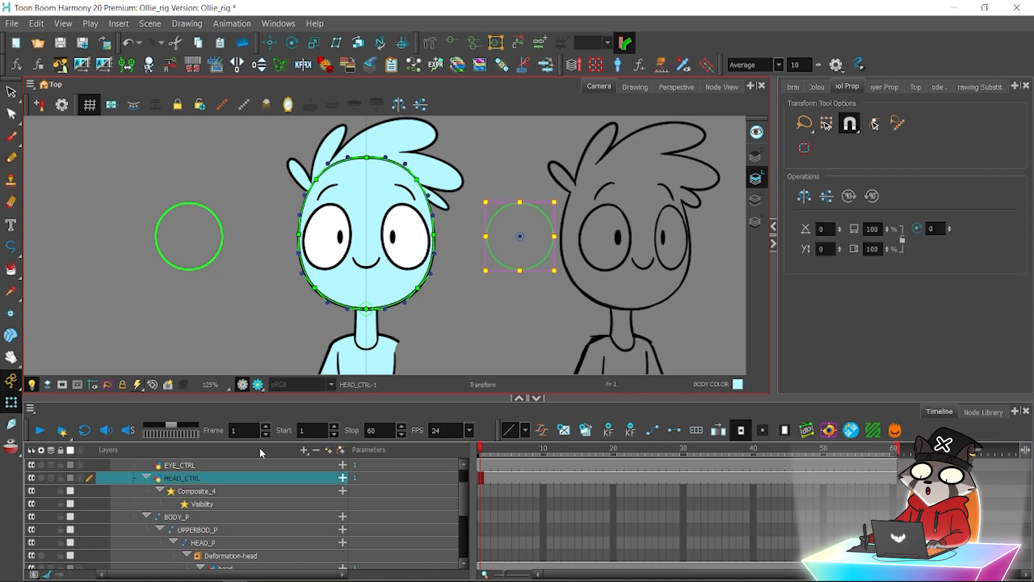
click(204, 542)
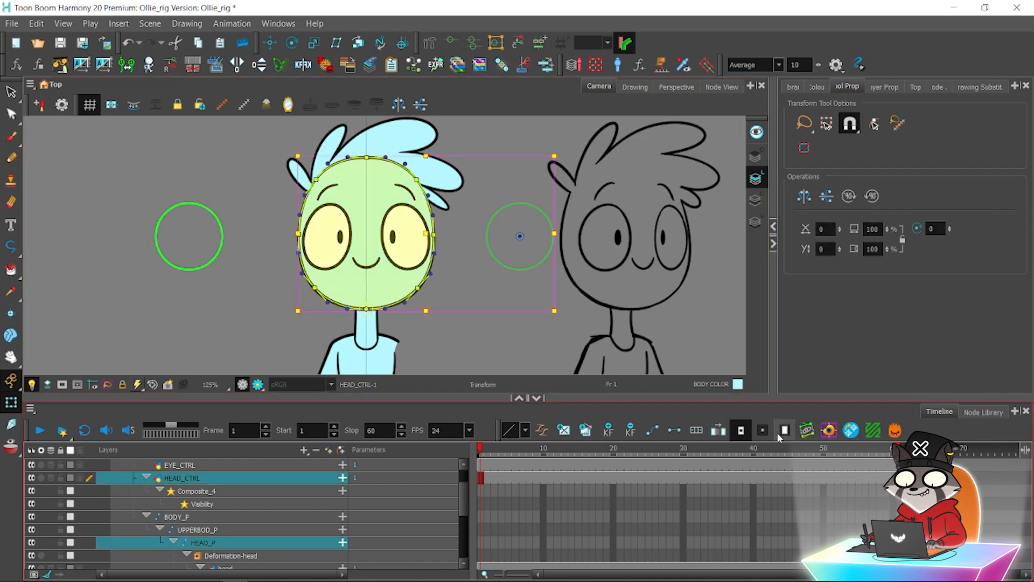
click(807, 430)
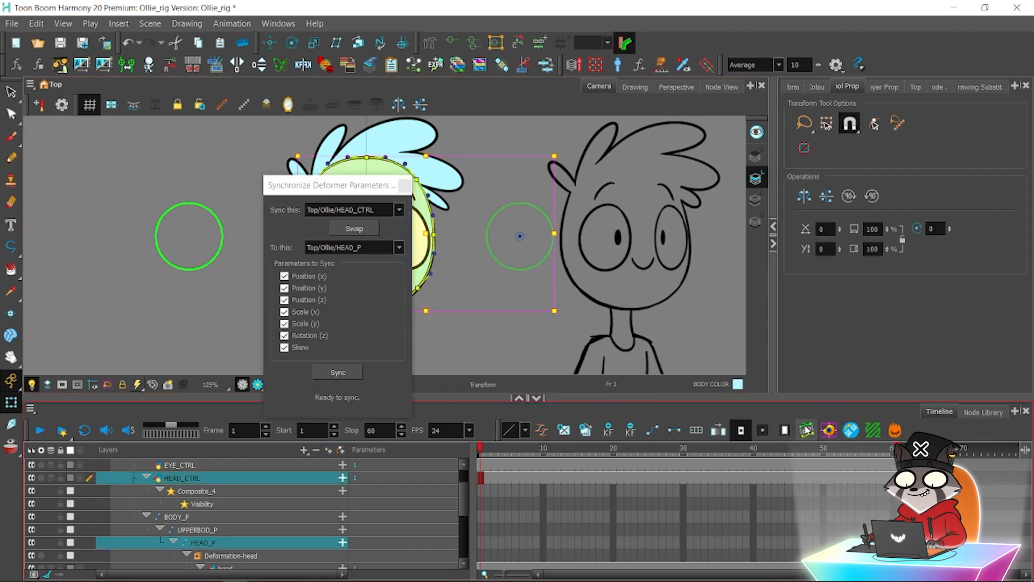
click(353, 228)
click(339, 372)
Test the head's response by nudging the HEAD_CTRL circle, and save the scene.
click(492, 257)
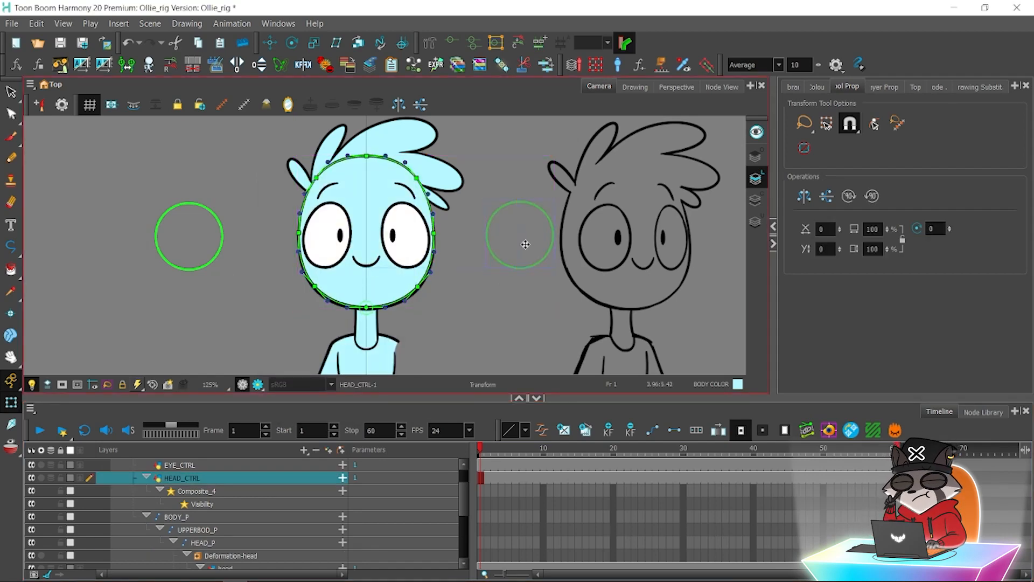
key(ctrl+s)
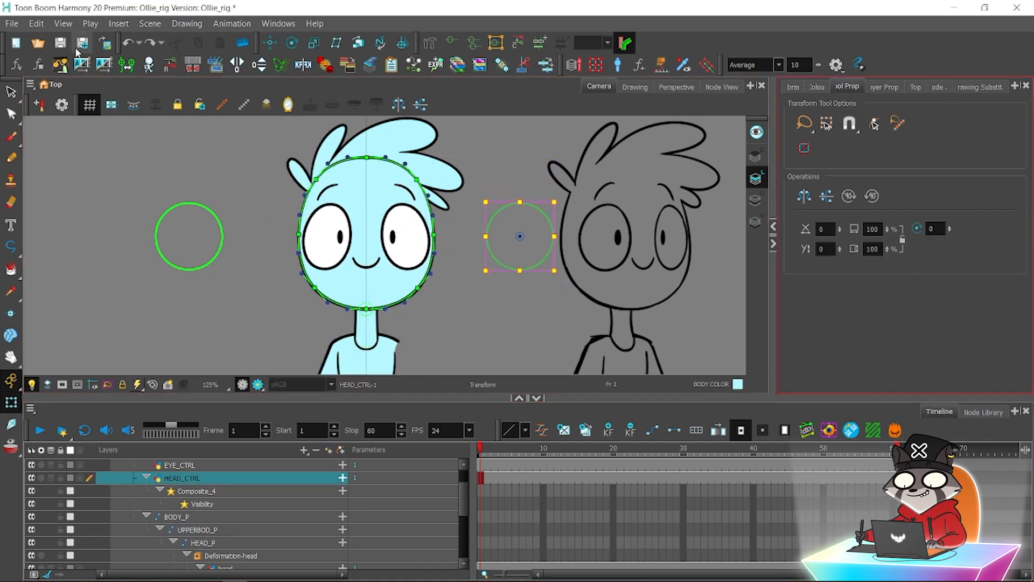
click(722, 86)
drag(443, 215, 363, 229)
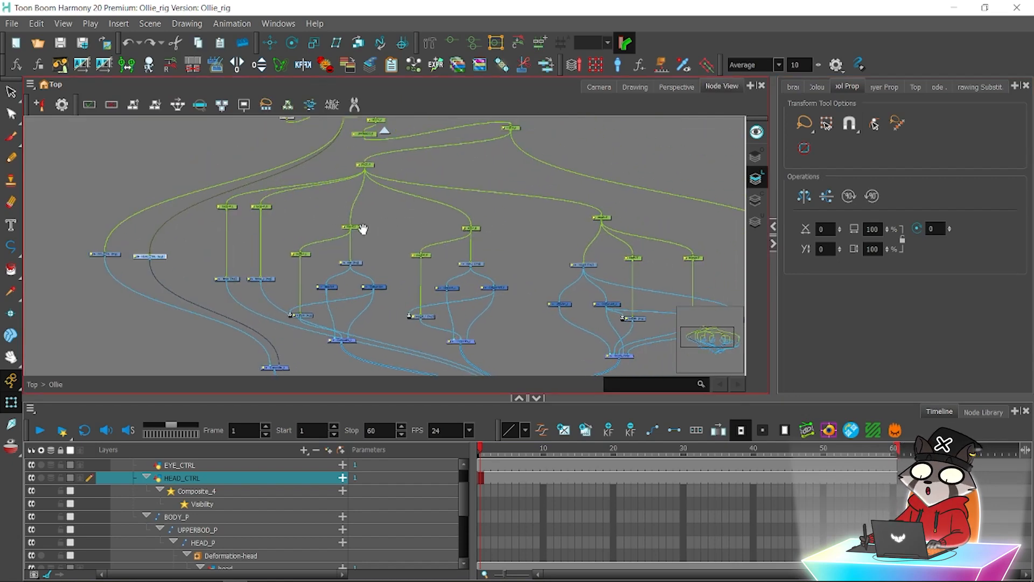
click(599, 86)
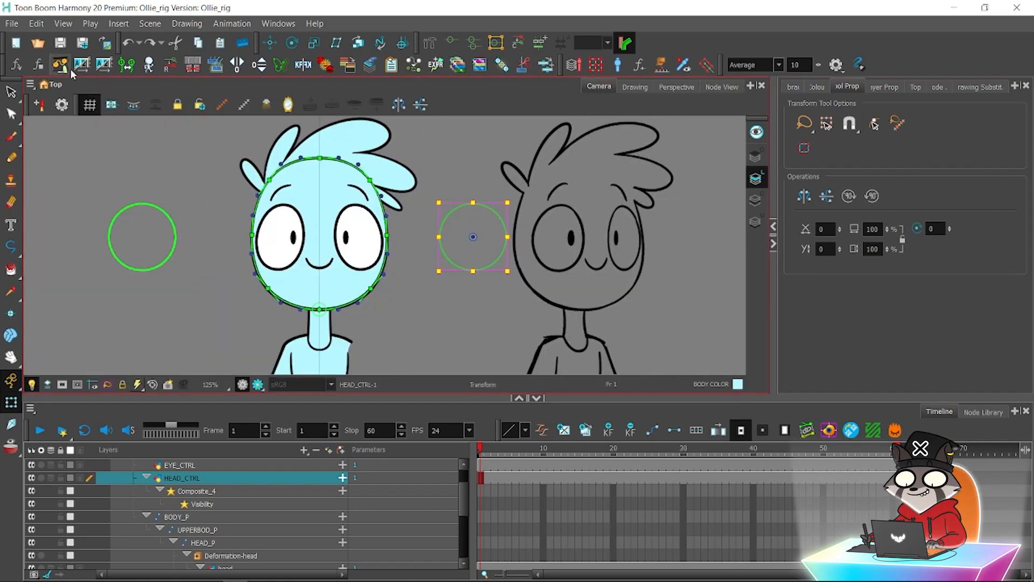
Import the controller_square_1.tpl template from the Harmony Premium Library into the Ollie rig.
click(808, 87)
click(804, 87)
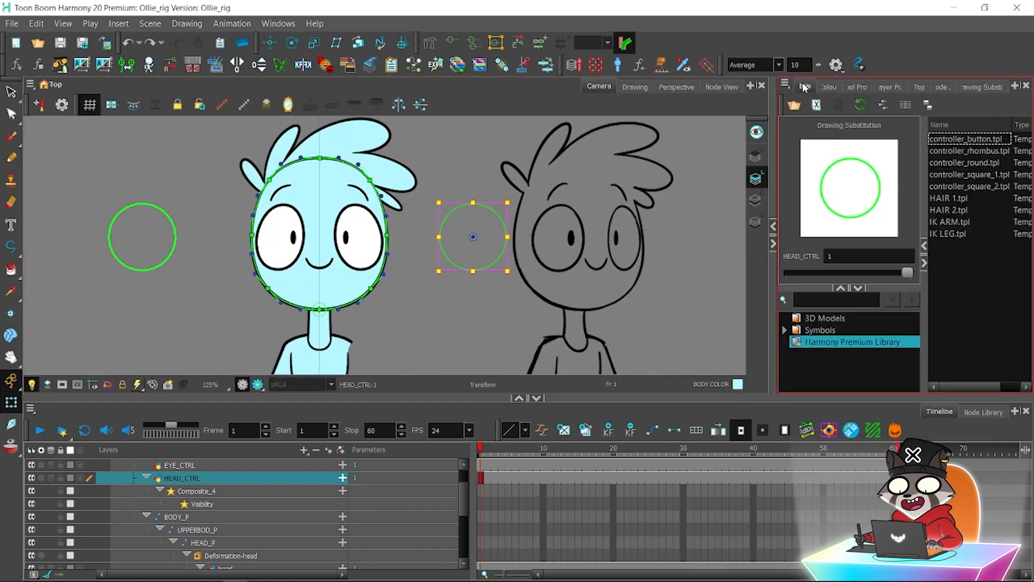
click(965, 152)
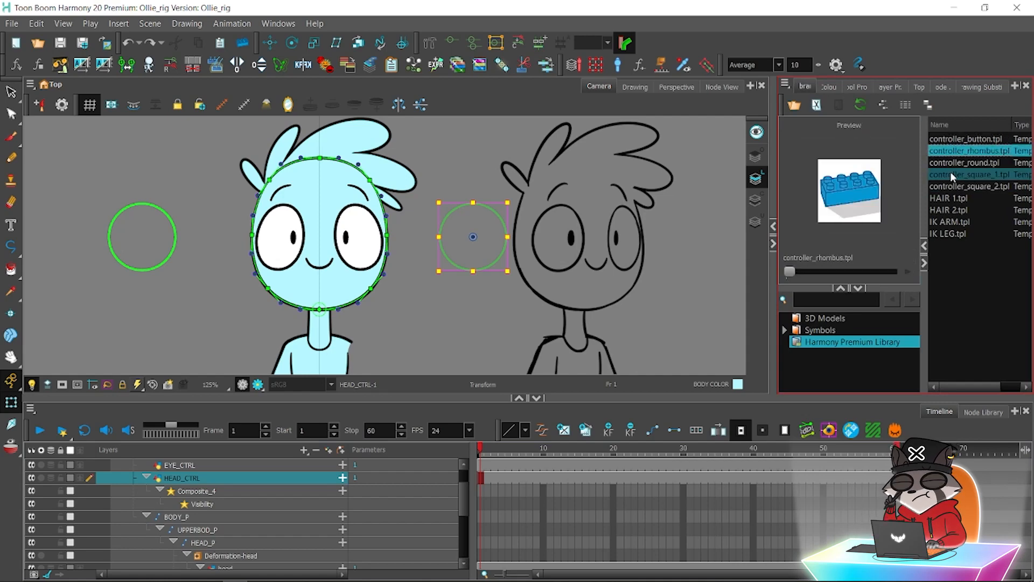
drag(952, 171, 918, 186)
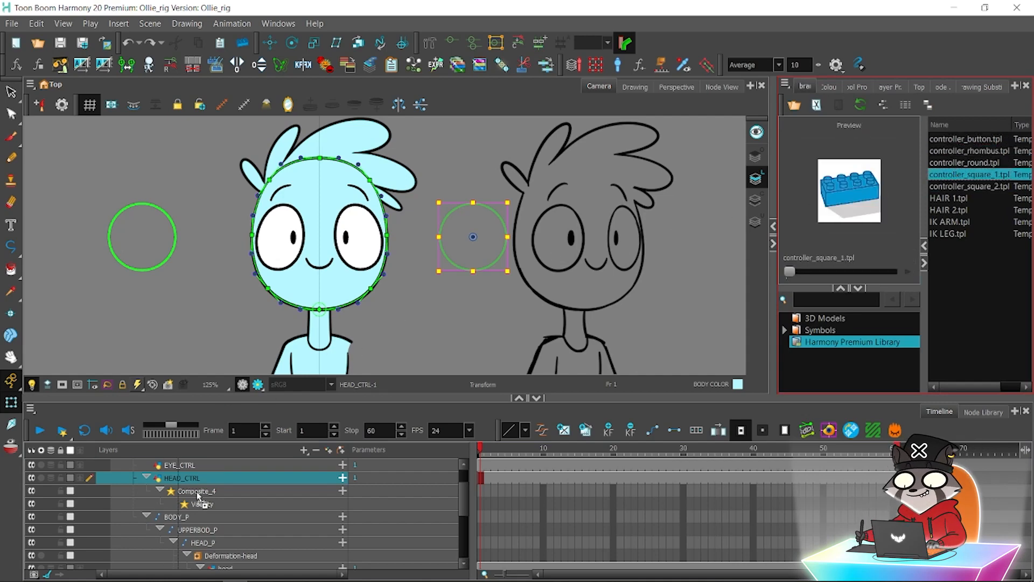
mouse_move(197, 492)
mouse_down()
mouse_move(209, 470)
mouse_move(220, 477)
mouse_up()
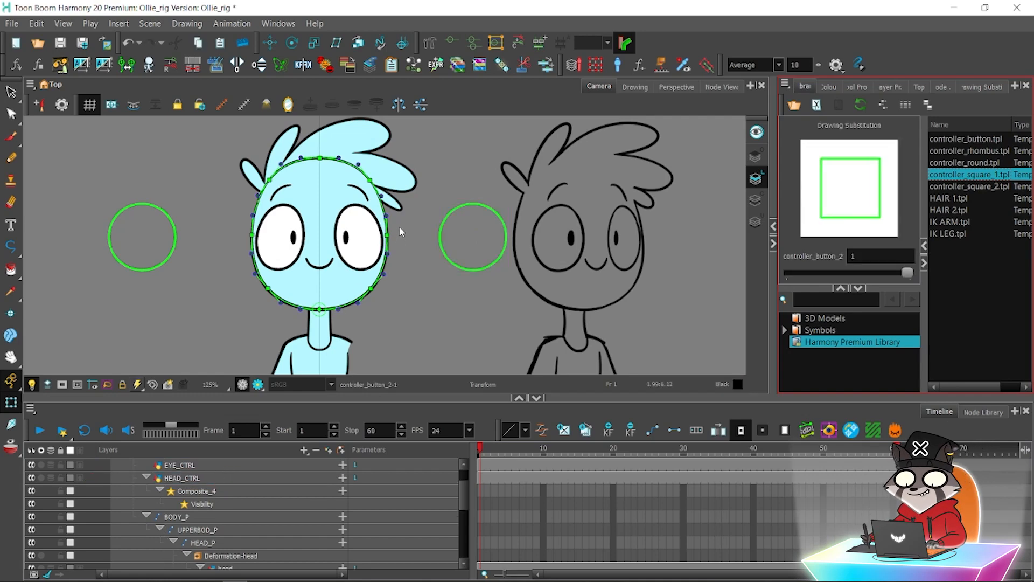
Locate the imported square controller and connect its node to the controllers' Composite_4 alongside HEAD_CTRL.
key(alt+s)
scroll(394, 240, down, 5)
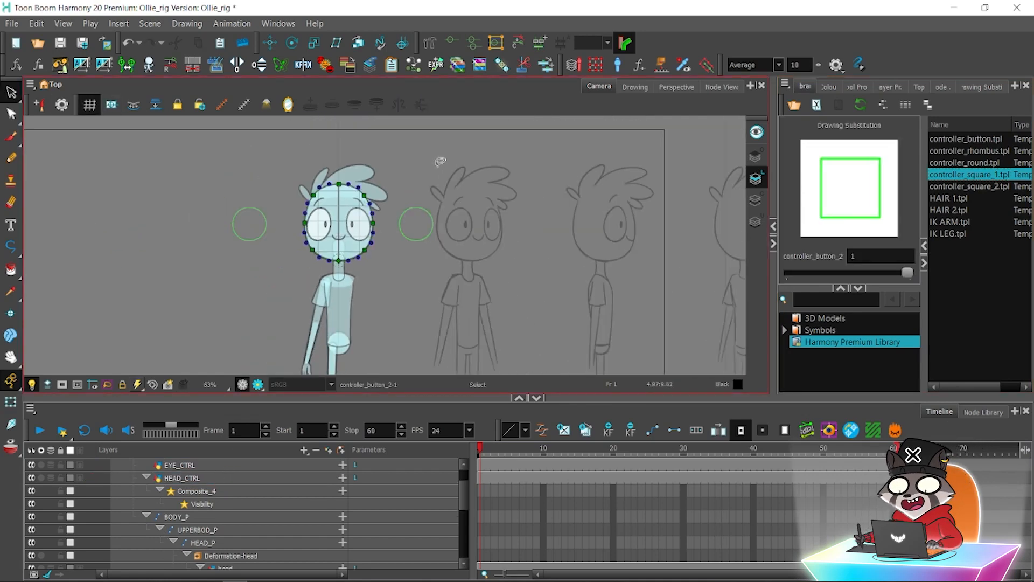
drag(379, 270, 383, 246)
key(2)
key(1)
key(1)
key(1)
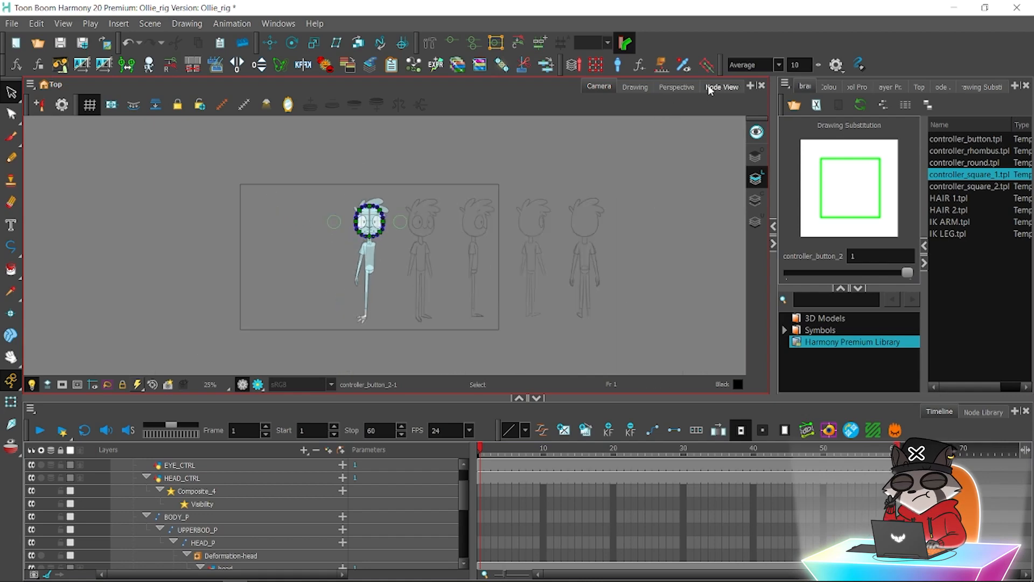
key(2)
key(2)
click(721, 86)
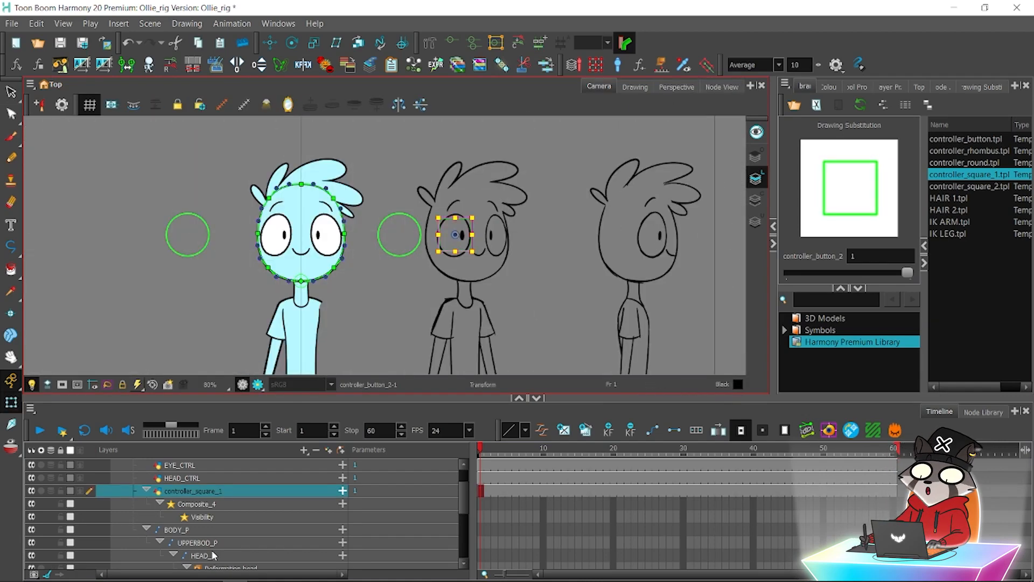
Rename the controller_square_1 layer as FACE_CTRL.
click(344, 373)
text(FACE_)
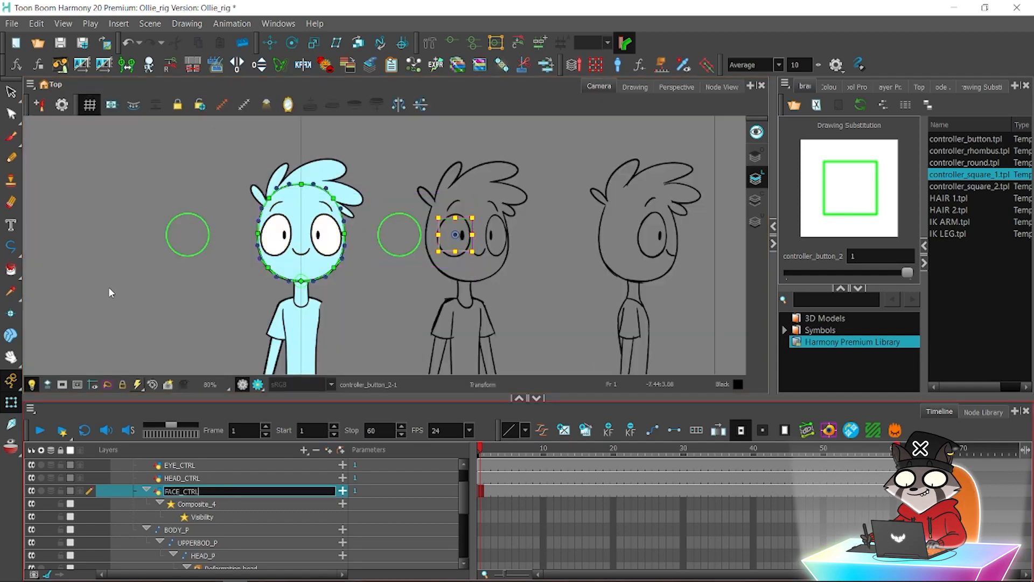
text(CTRL)
key(Return)
Try repositioning the FACE_CTRL square over the neighbouring sketch's eye, and undo the moves.
drag(449, 241, 452, 241)
scroll(454, 242, up, 3)
drag(560, 236, 541, 235)
key(ctrl+z)
key(ctrl+z)
key(ctrl+z)
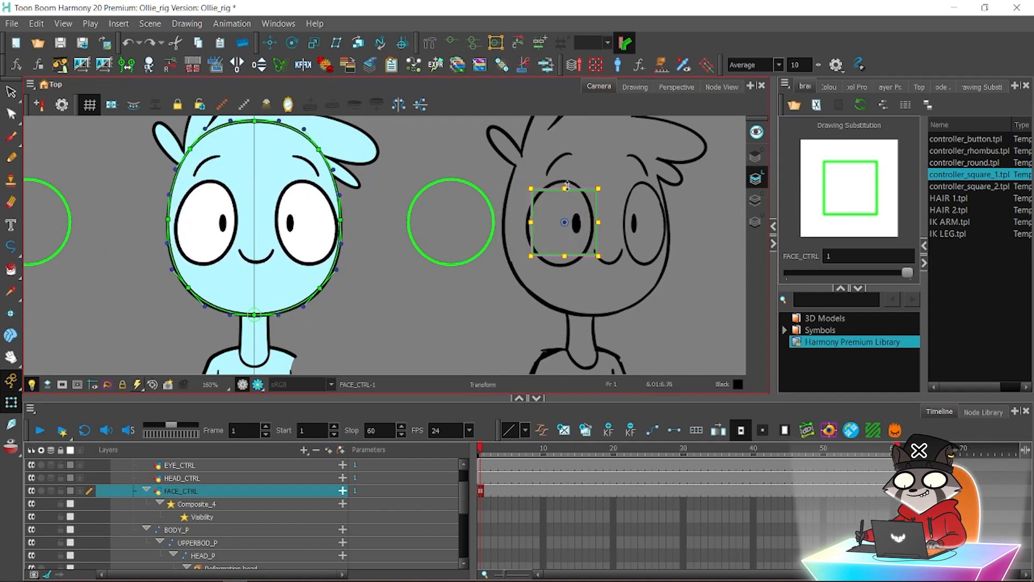
drag(567, 185, 564, 189)
key(ctrl+z)
Deselect the FACE_CTRL square and save the scene.
click(397, 297)
key(1)
key(1)
key(2)
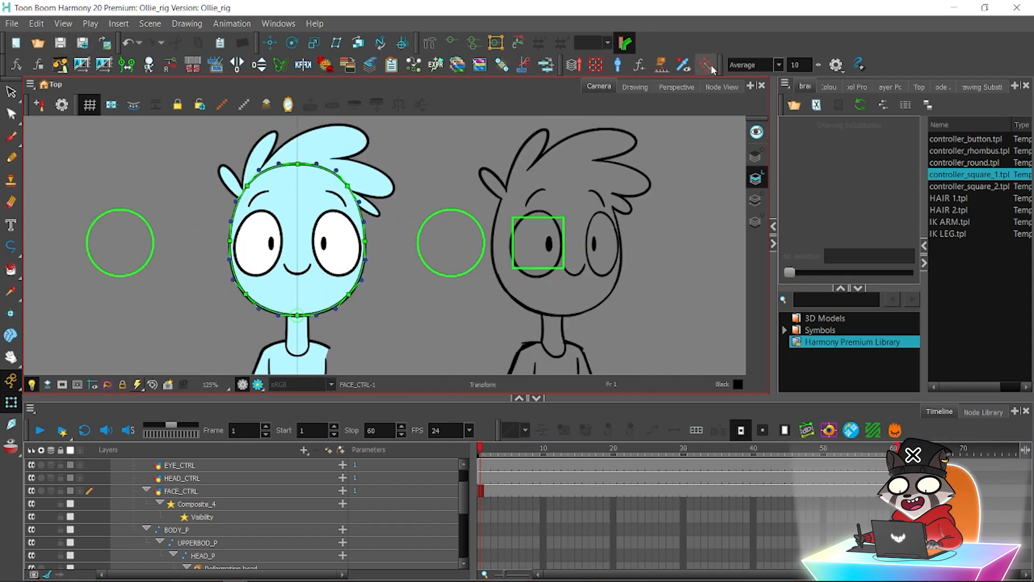
Add a Peg node to the Ollie node network near the Deformation-head group, and paste a second peg beside it.
click(721, 86)
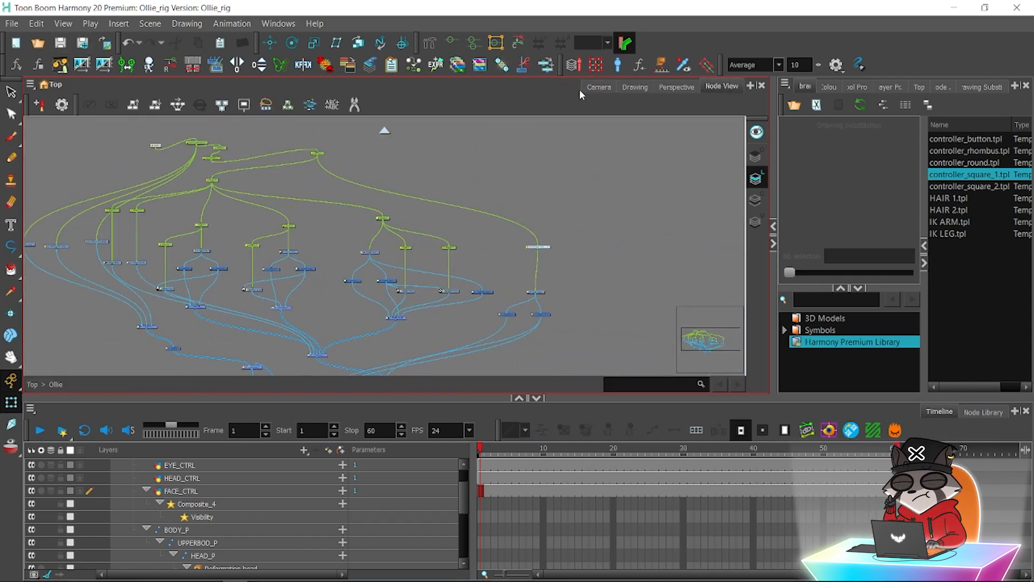
click(598, 87)
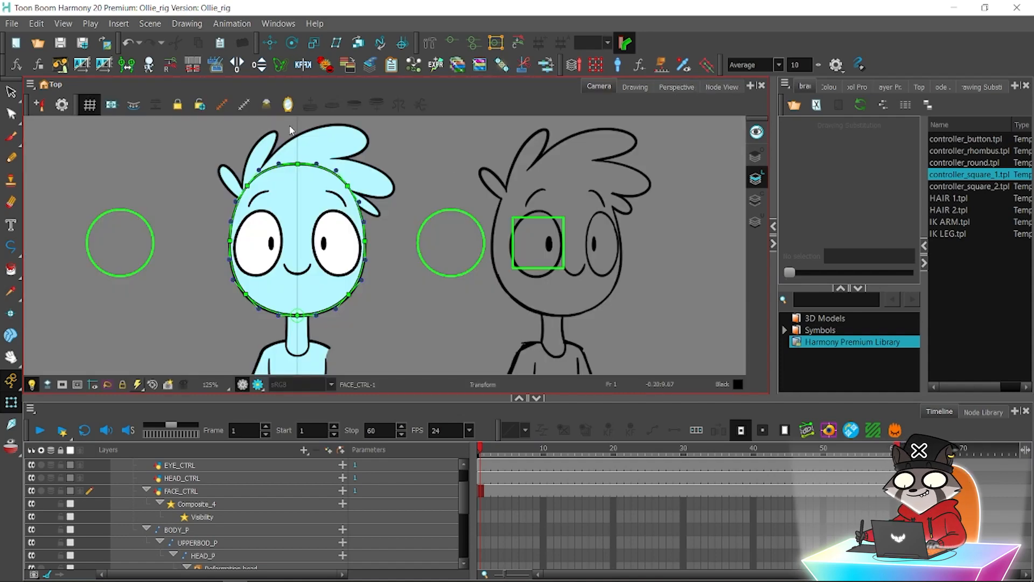
click(730, 91)
click(983, 411)
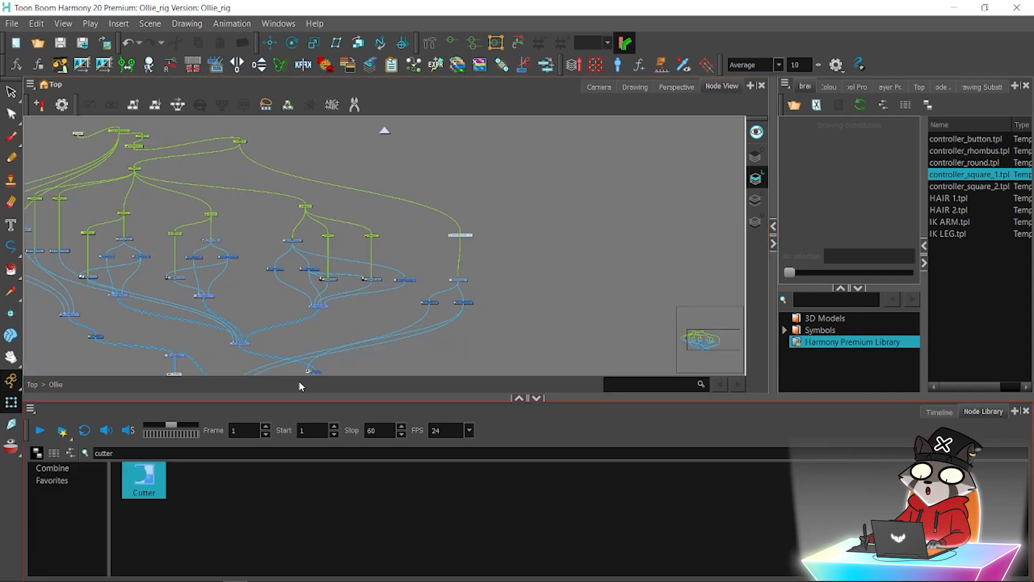
scroll(257, 200, up, 2)
drag(127, 453, 47, 412)
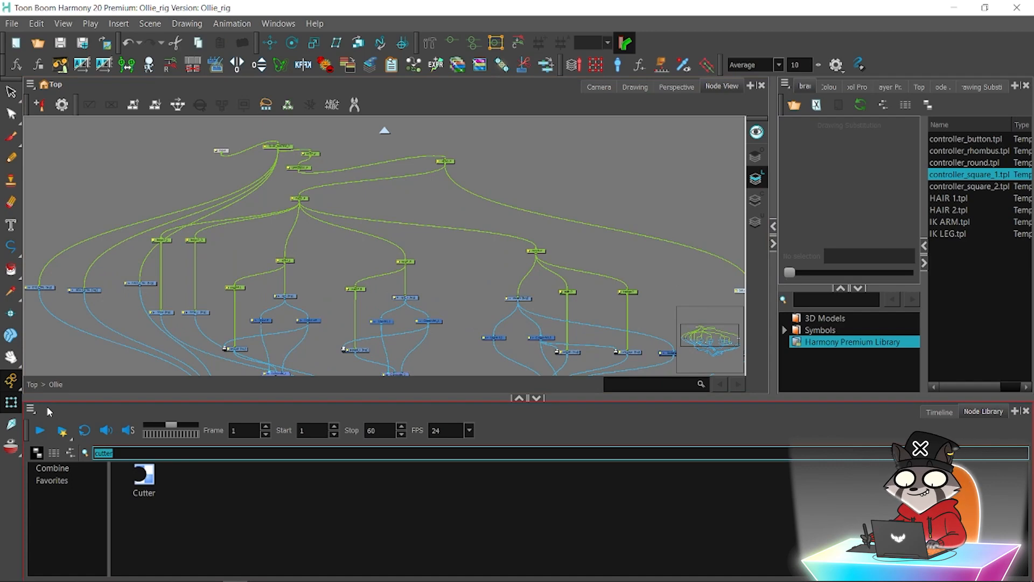
text(peg)
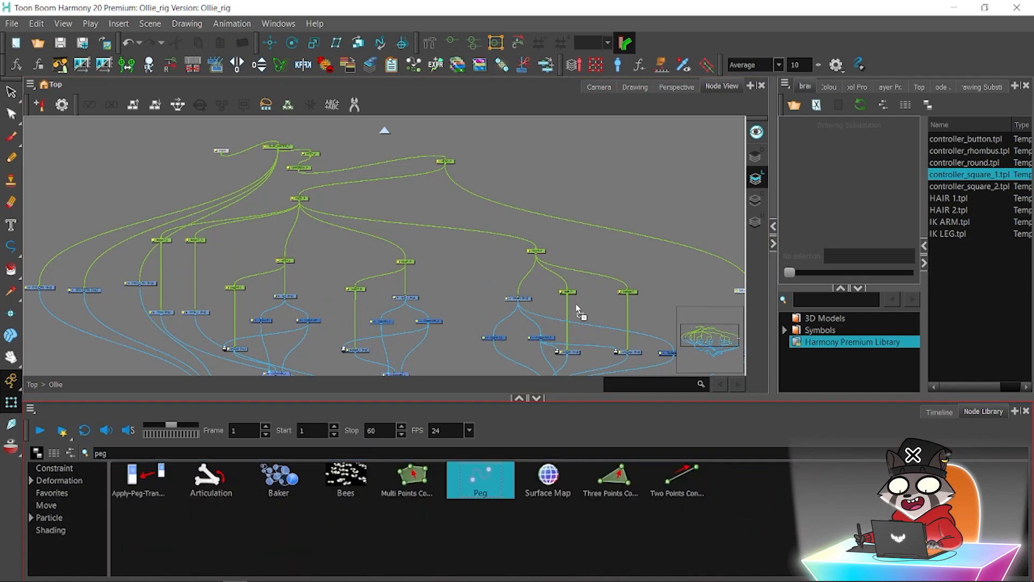
drag(576, 307, 632, 223)
drag(598, 259, 272, 263)
scroll(353, 253, up, 3)
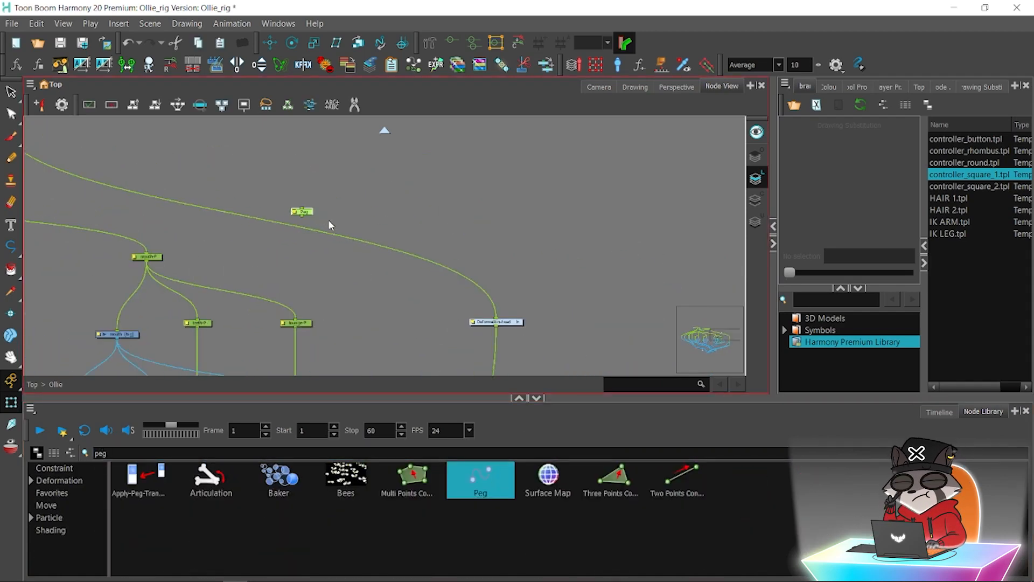
key(ctrl+v)
Find the constraint nodes in the library and add a Two Points Constraint beside the two new pegs.
drag(121, 453, 3, 431)
text(const)
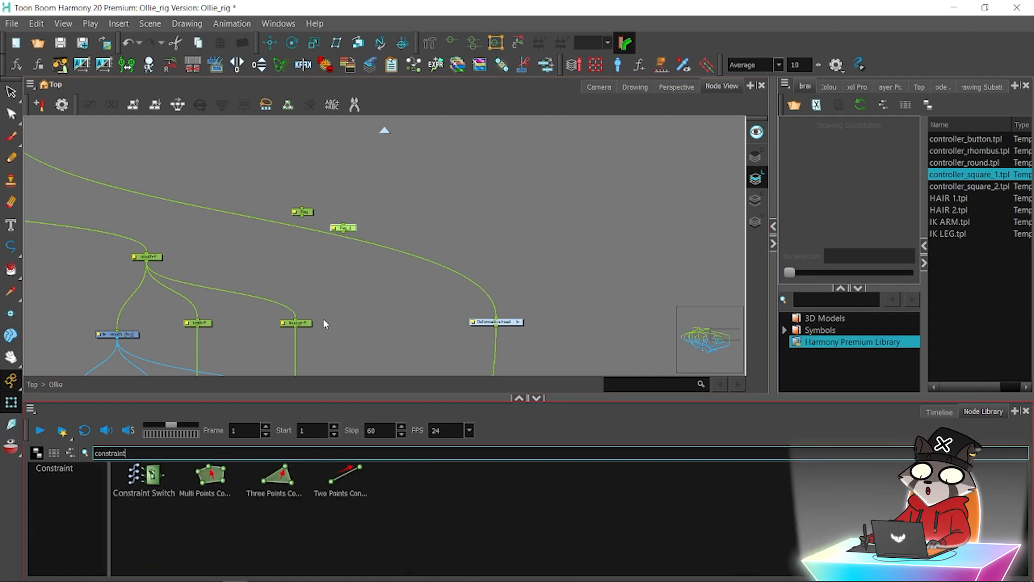
click(279, 477)
drag(345, 479, 252, 217)
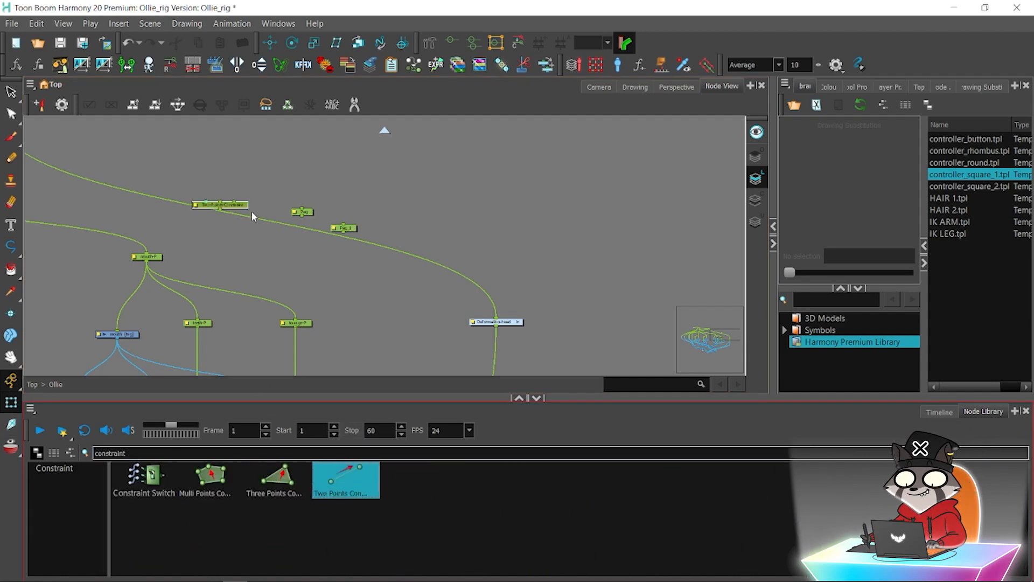
drag(255, 174, 388, 221)
scroll(387, 222, down, 2)
drag(290, 179, 393, 195)
Rearrange the UPPERBOD_P and HEAD_P pegs to open space above the head branches, and save the scene.
drag(299, 192, 321, 237)
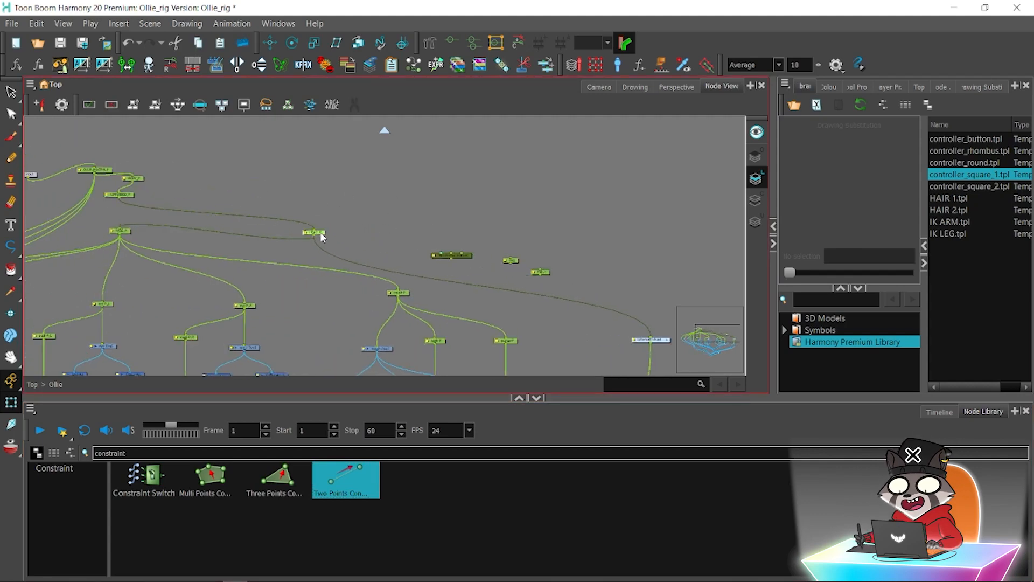
drag(115, 195, 250, 177)
key(ctrl+s)
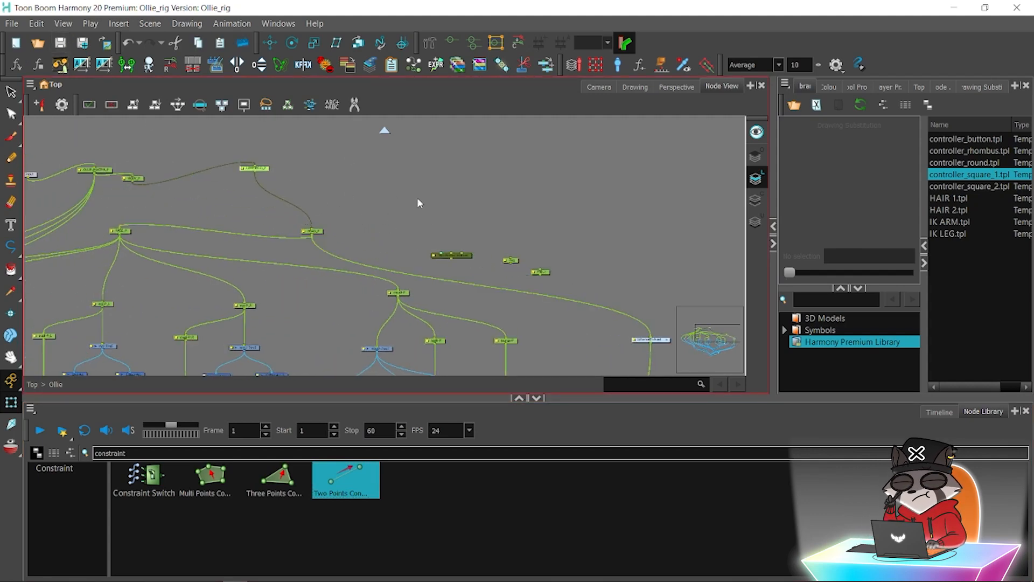
drag(449, 196, 444, 179)
drag(313, 215, 307, 185)
Link the Two Points Constraint's output to the facial features' parent peg and the Deformation-head group, placing the constraint above them.
drag(507, 246, 506, 277)
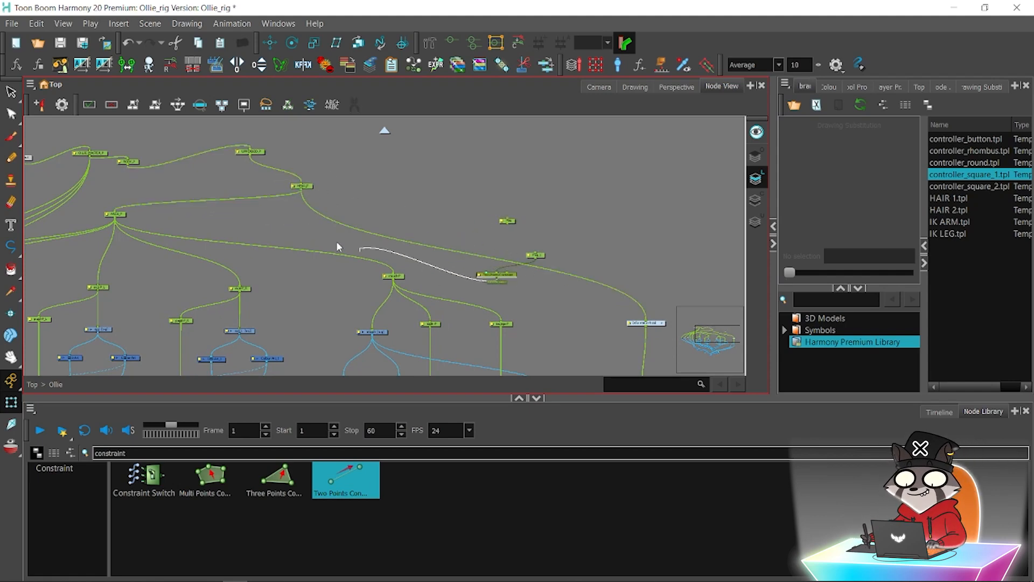
drag(338, 246, 116, 214)
drag(496, 282, 636, 325)
drag(501, 274, 377, 229)
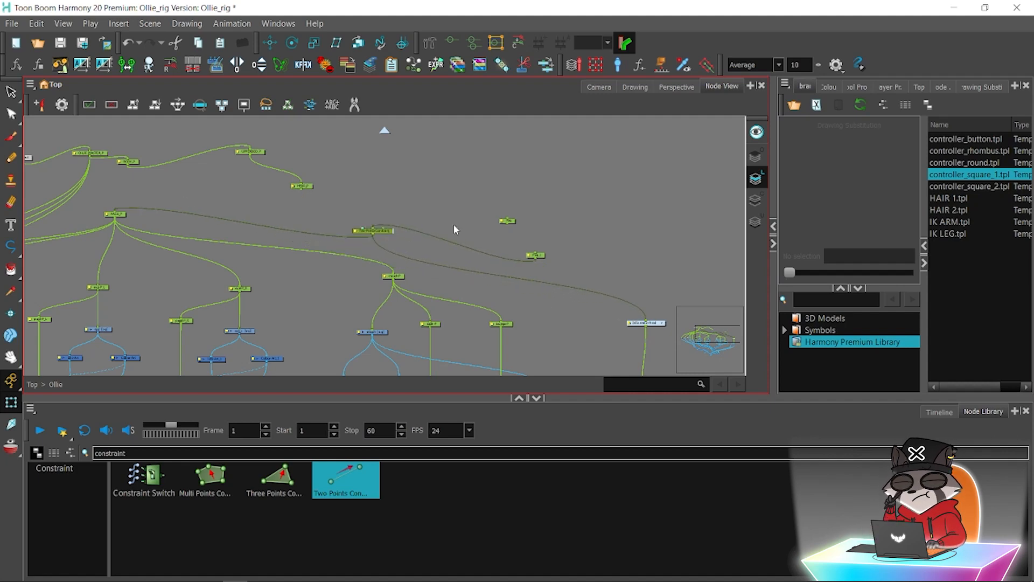
Place both new pegs above the Two Points Constraint, connect them to its inputs, and parent them to HEAD_P.
click(509, 221)
drag(541, 254, 449, 203)
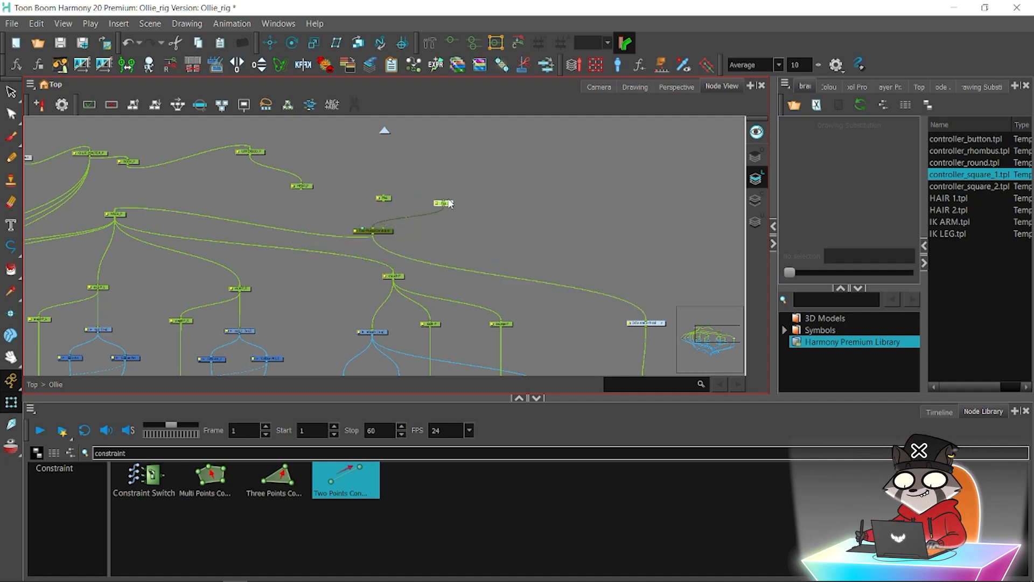
drag(346, 191, 397, 162)
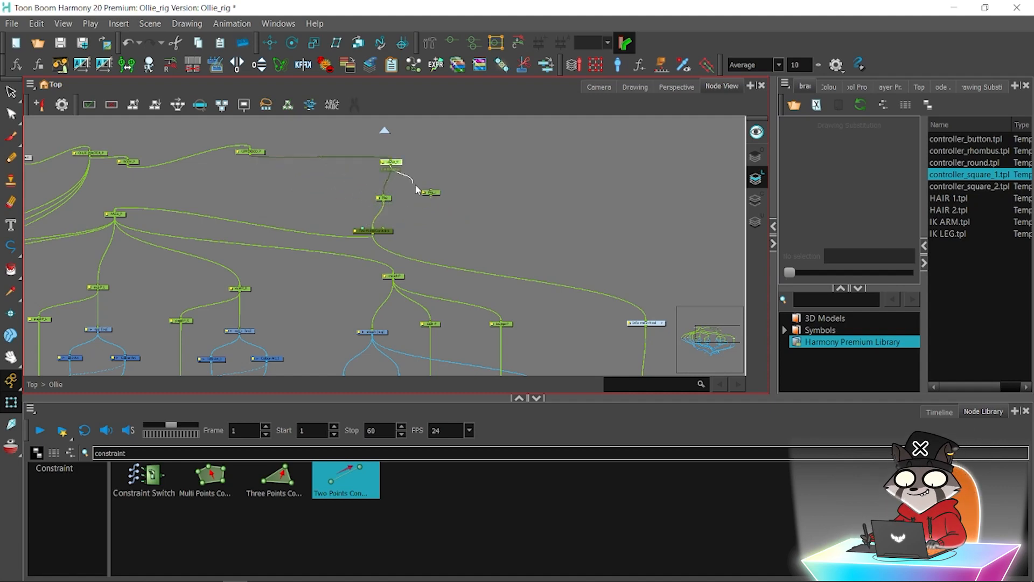
Rename the first new peg above the constraint as HEAD_SNS_P.
double_click(380, 199)
text(HEAD)
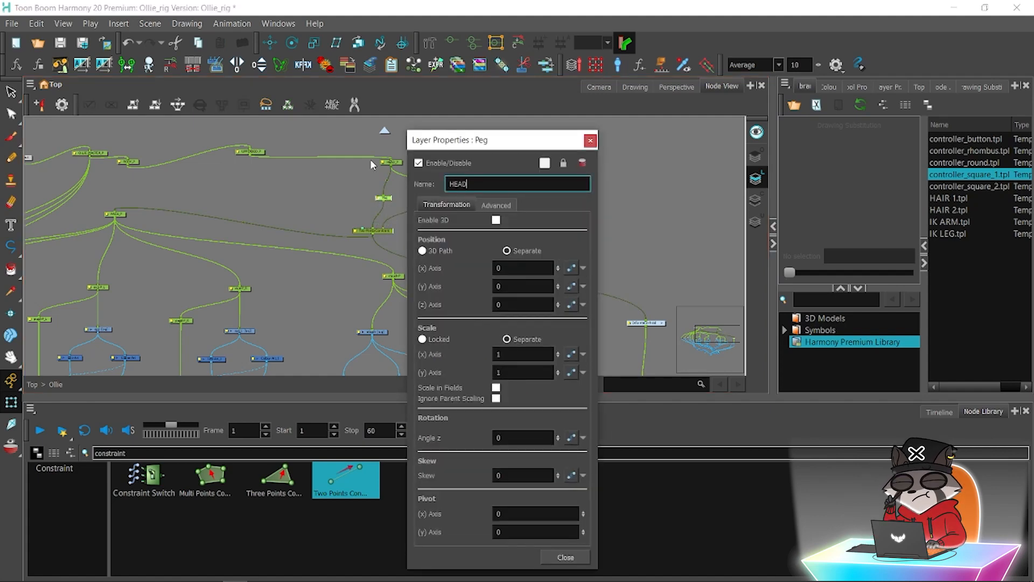
text(_SNS_P)
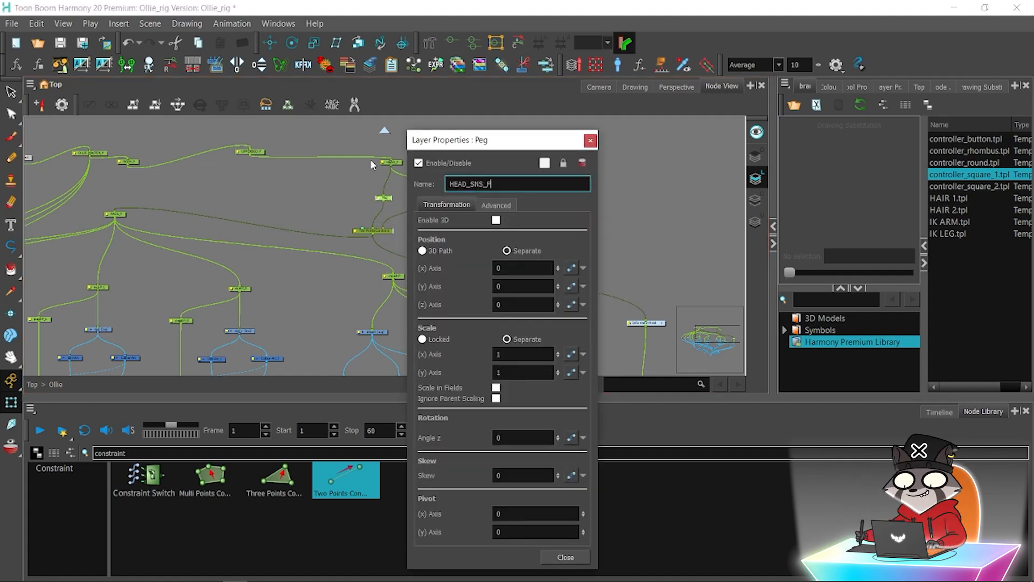
click(590, 141)
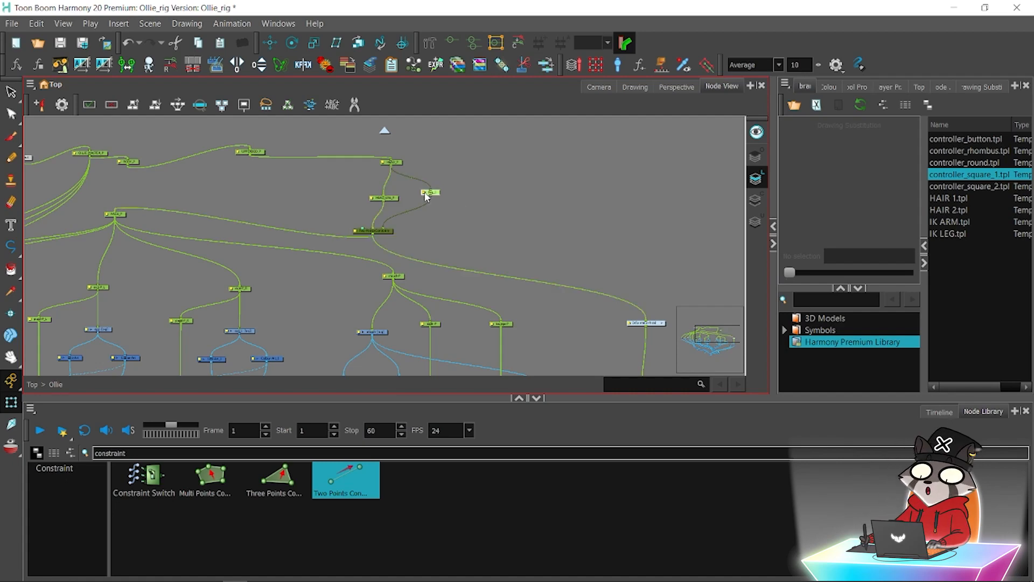
Rename the second new peg as HEAD_SNS_HOLD and align HEAD_SNS_P beside it.
double_click(426, 194)
text(HEA)
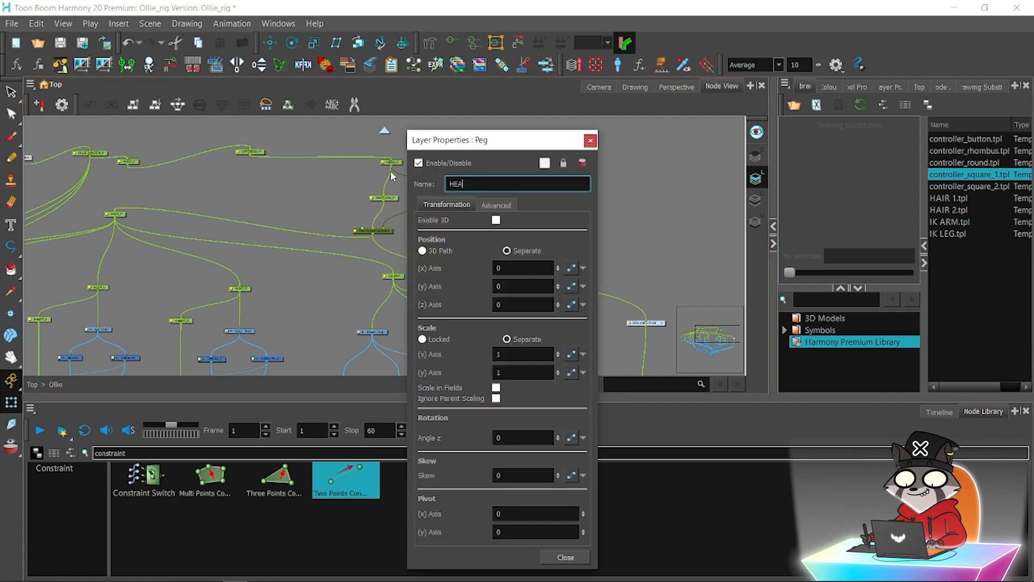
text(D_HO)
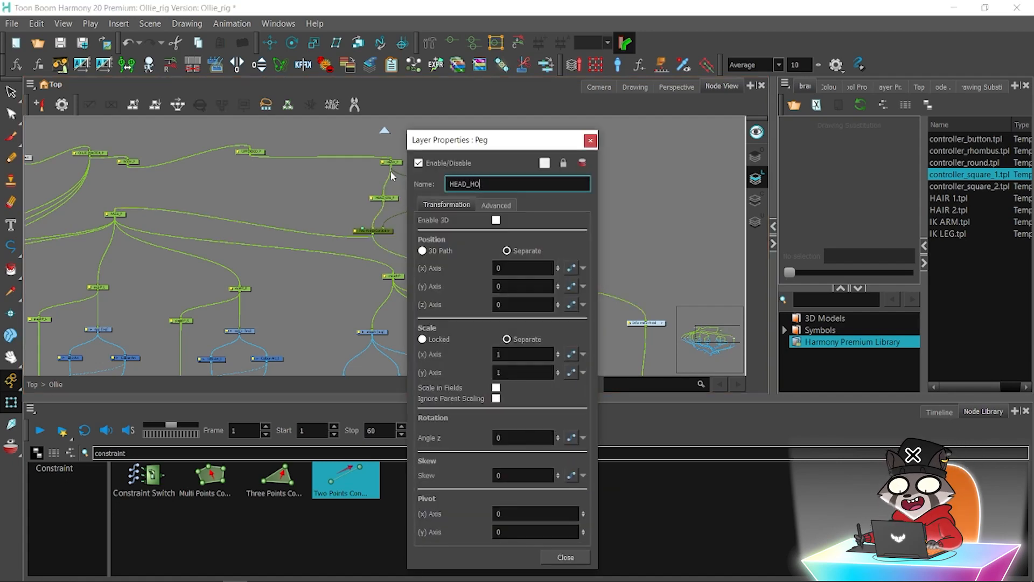
key(BackSpace)
key(BackSpace)
text(SNS_HOLD)
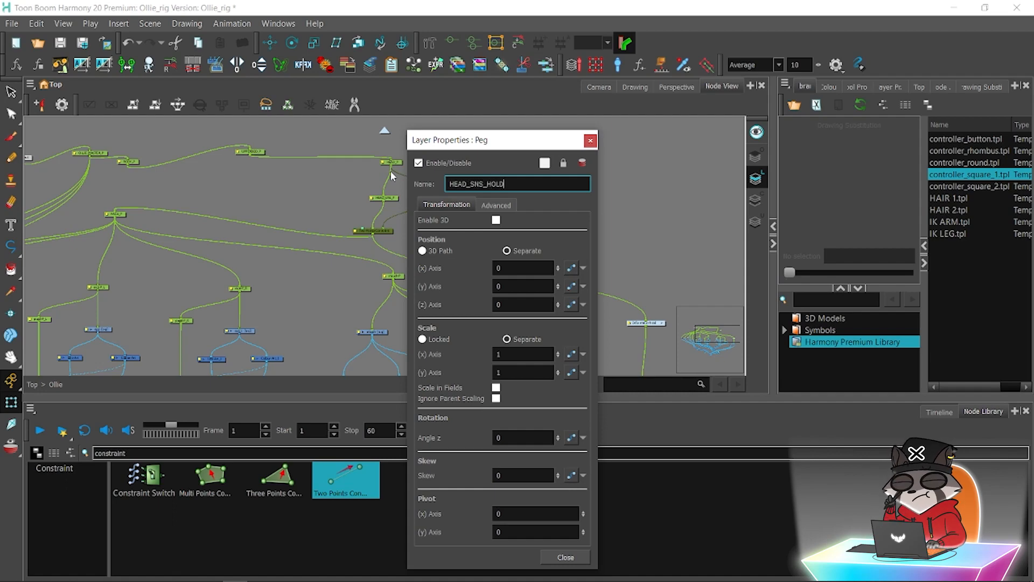
click(591, 141)
click(526, 189)
drag(393, 197, 370, 191)
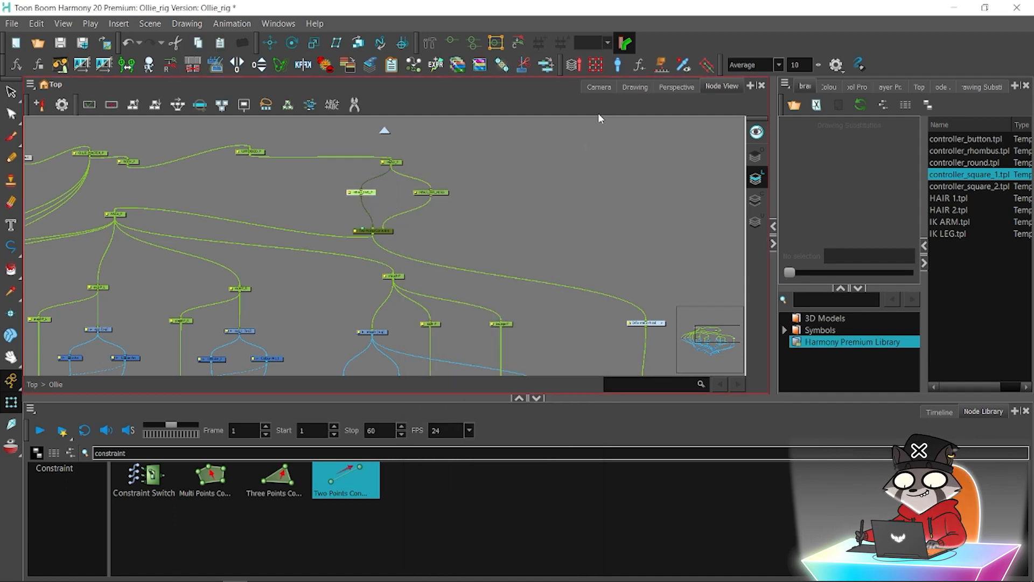
Place the HEAD_SNS_P peg's pivot at the top of the head using the Rotate tool, and save the scene.
click(598, 86)
click(292, 43)
drag(337, 309, 356, 261)
scroll(385, 248, down, 2)
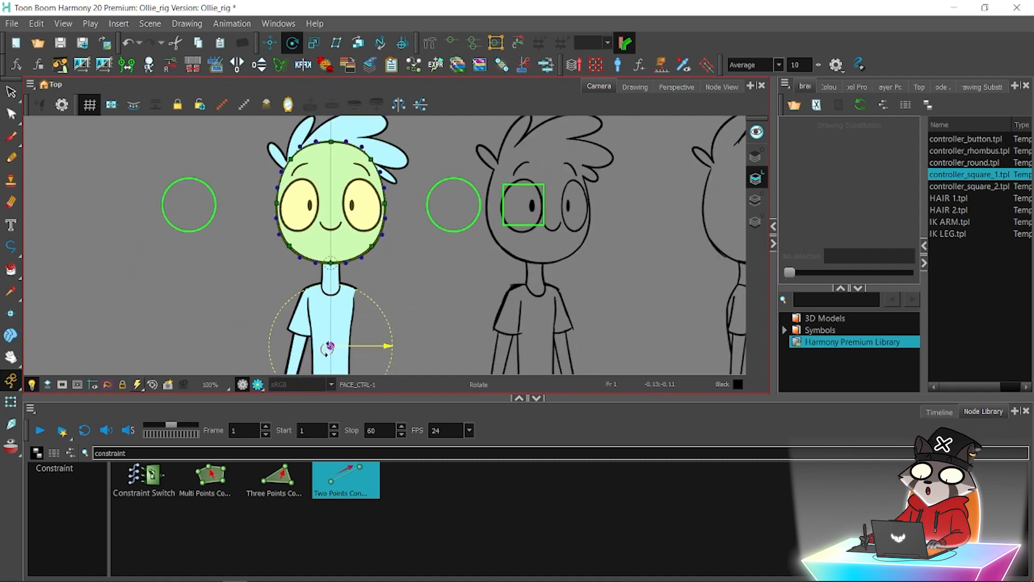
click(61, 43)
Place the HEAD_SNS_HOLD peg's pivot at the base of the head and set its pivot X axis to 0.
click(721, 87)
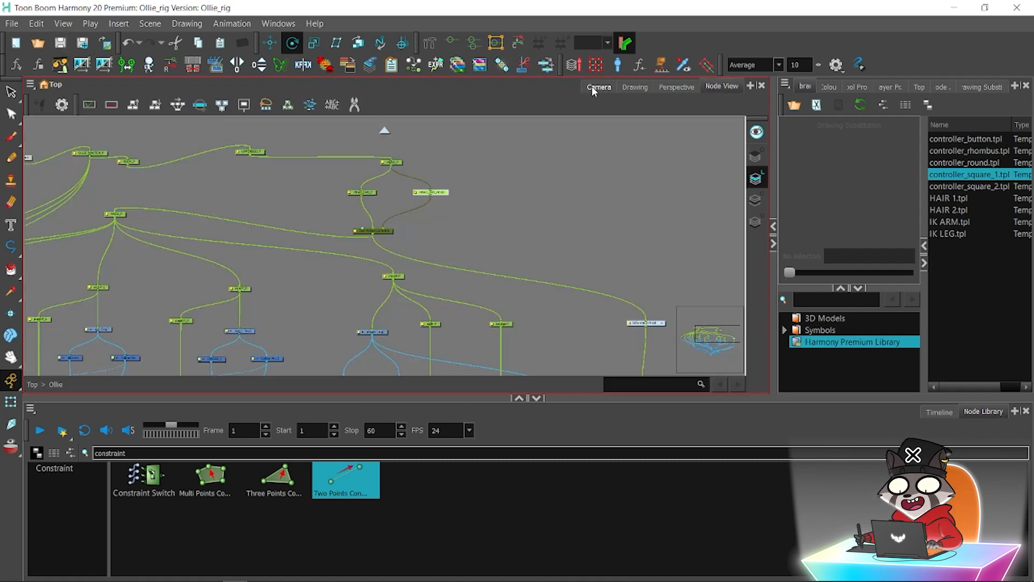
click(598, 87)
drag(328, 345, 327, 285)
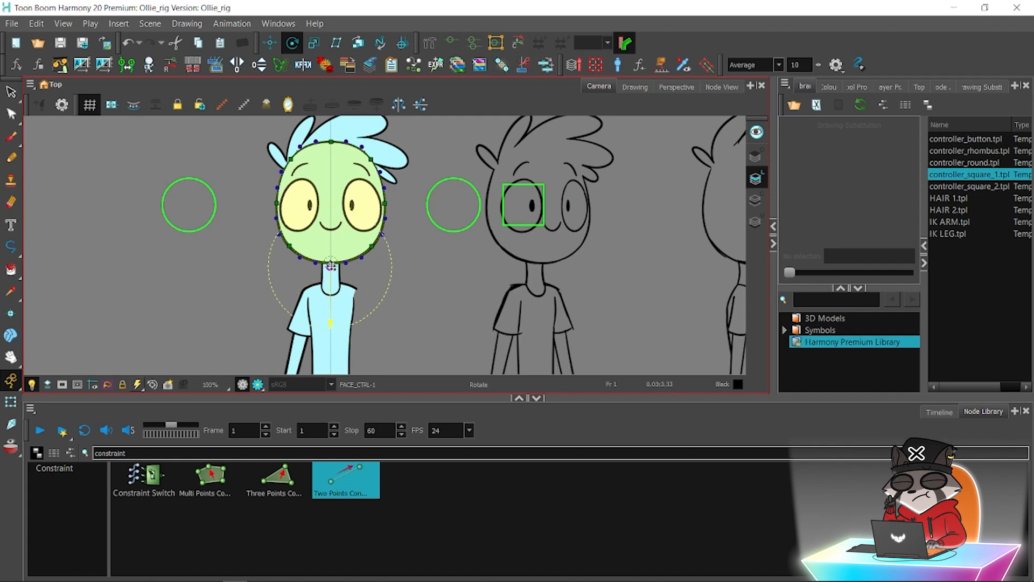
click(856, 87)
click(887, 87)
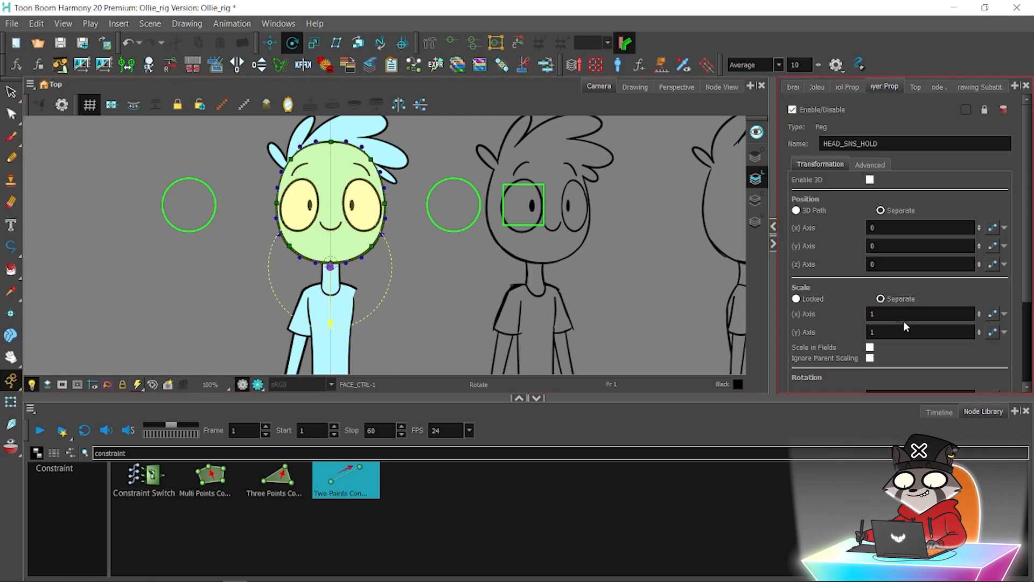
scroll(874, 324, down, 3)
drag(916, 353, 900, 353)
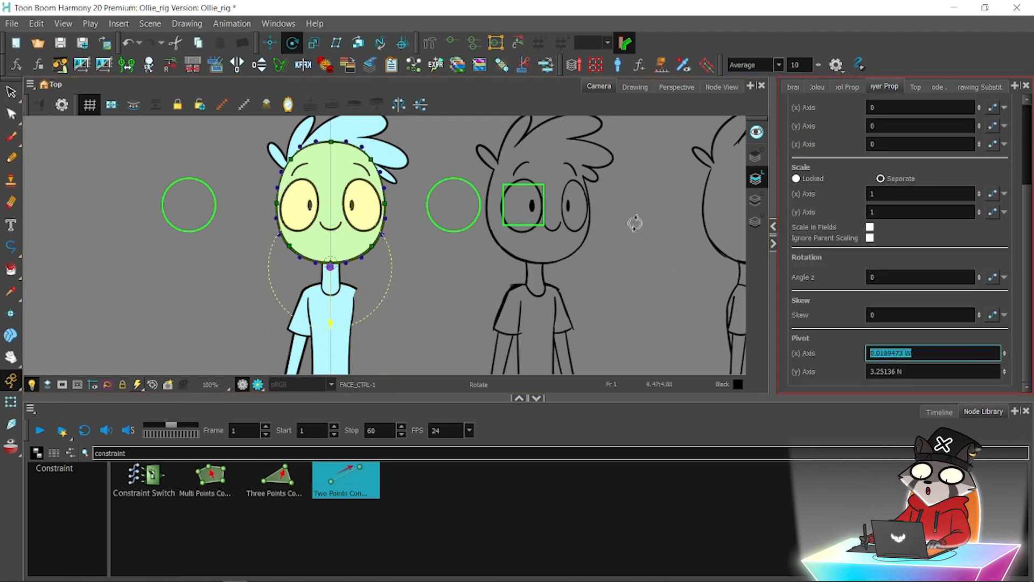
text(0)
Set the HEAD_SNS_P peg's pivot X axis to 0 and save the scene.
click(708, 89)
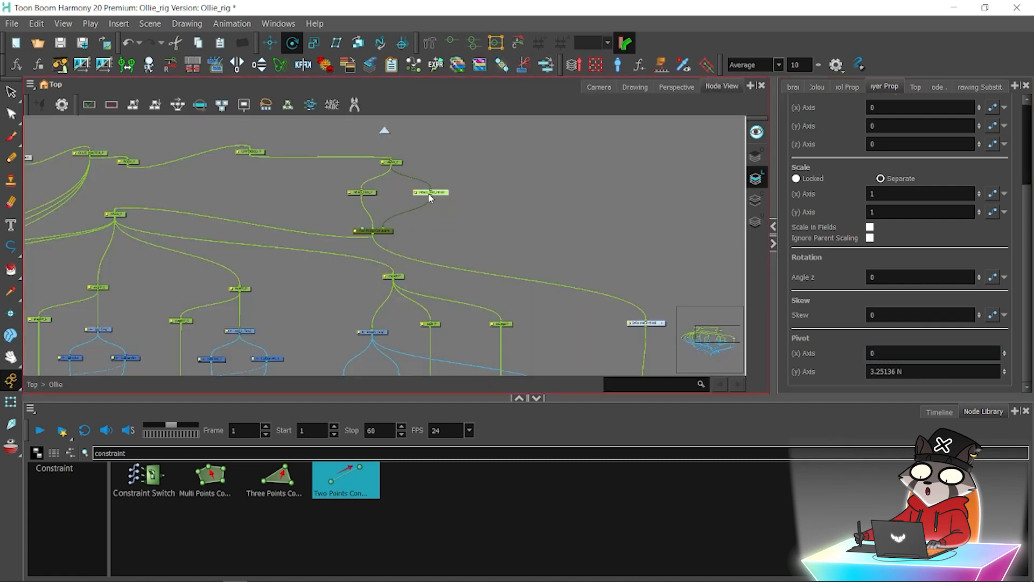
click(370, 194)
click(599, 87)
scroll(910, 242, down, 5)
drag(915, 352, 868, 353)
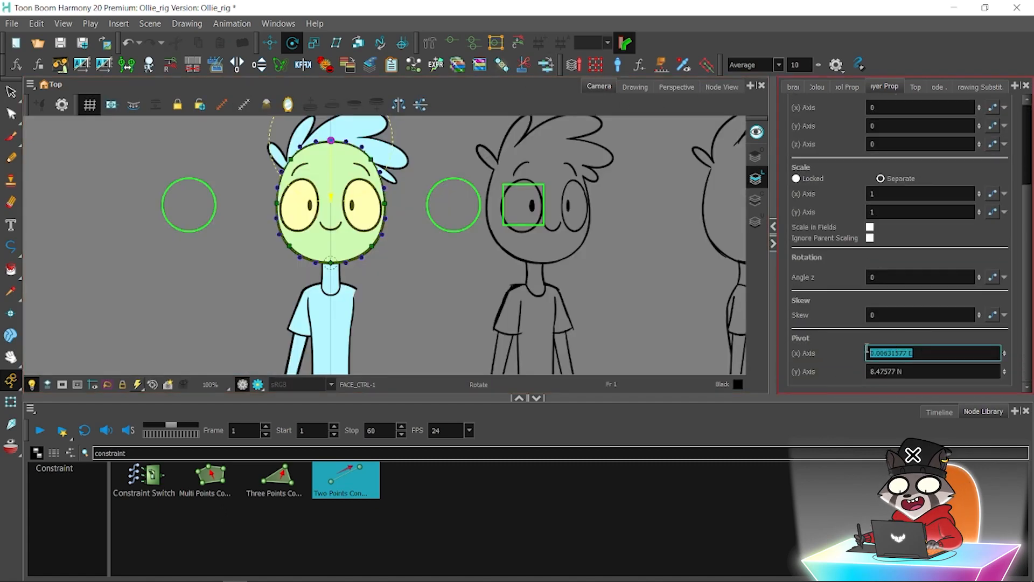
key(Return)
key(ctrl+s)
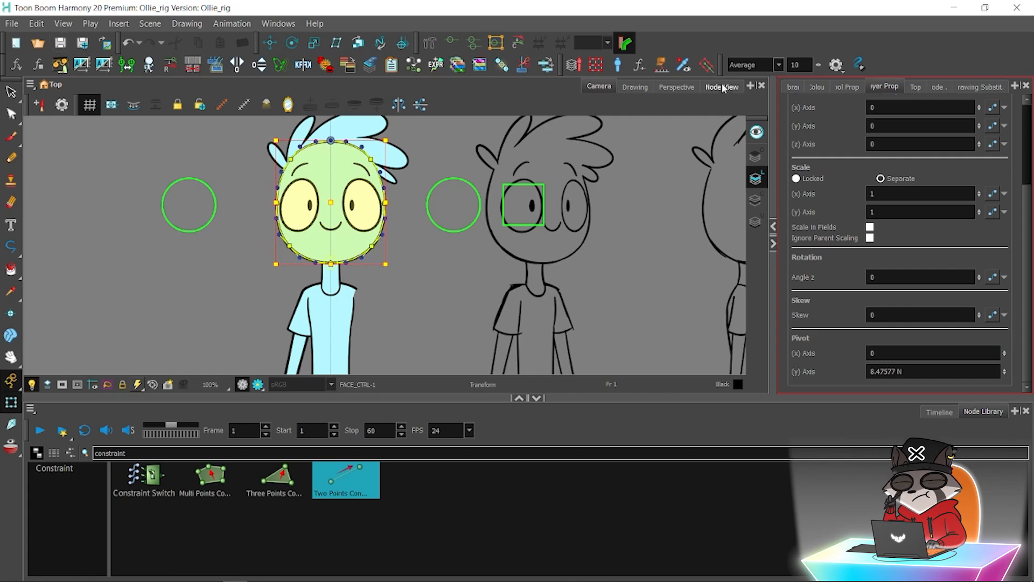
Try moving the head with the HEAD_P peg using the Translate tool, and undo the move.
click(722, 87)
click(403, 179)
click(391, 162)
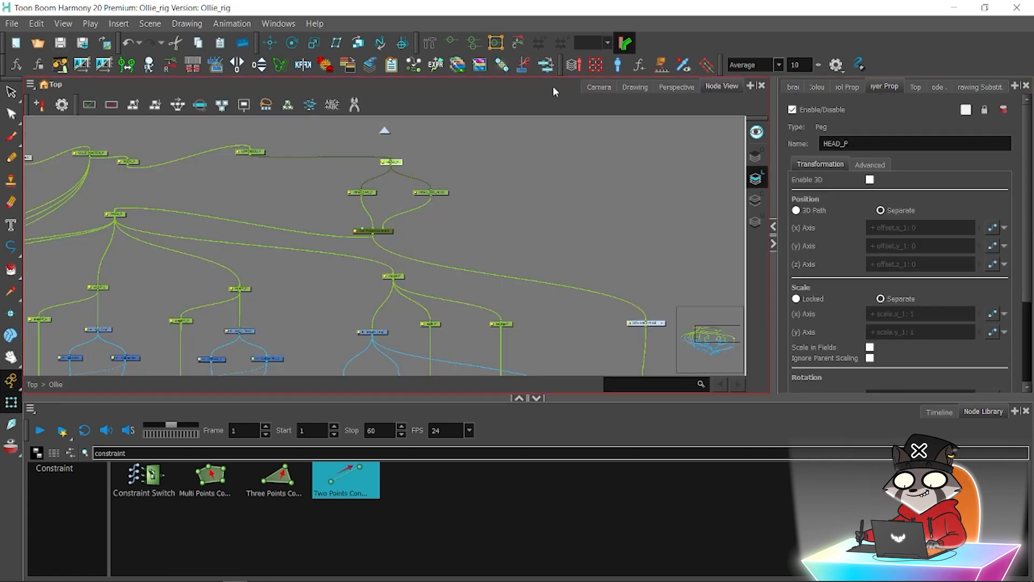
click(599, 86)
click(269, 42)
drag(330, 252, 307, 293)
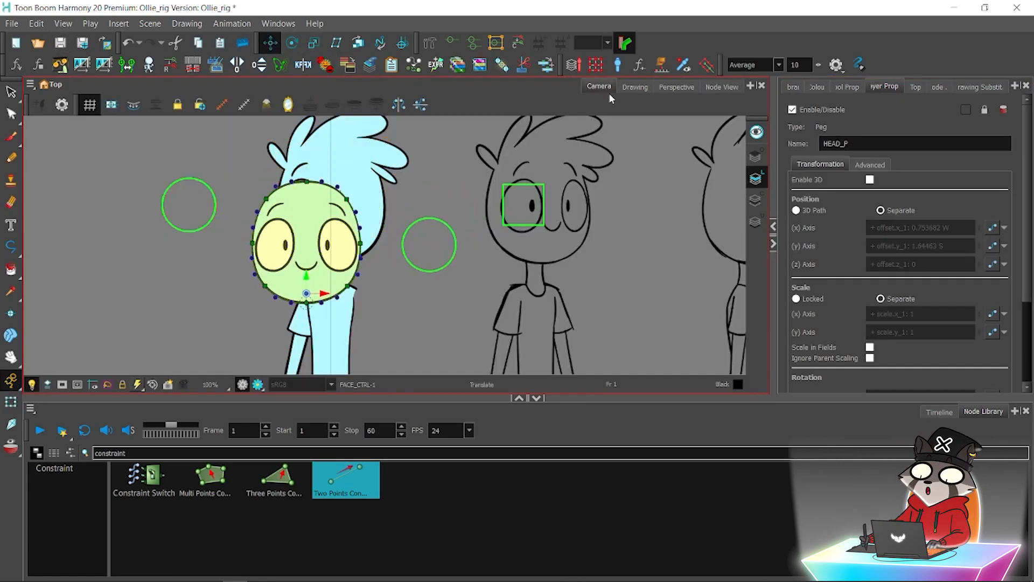
key(ctrl+z)
Move UPPERBOD_P above the head pegs and connect it directly to HEAD_SNS_HOLD.
click(721, 87)
drag(523, 131, 527, 171)
click(273, 191)
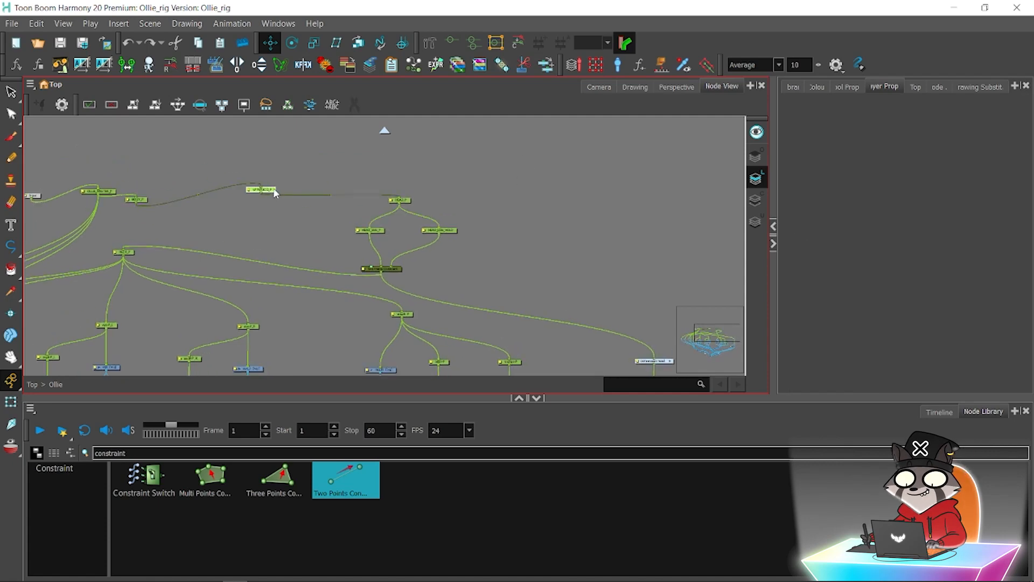
drag(275, 193, 439, 231)
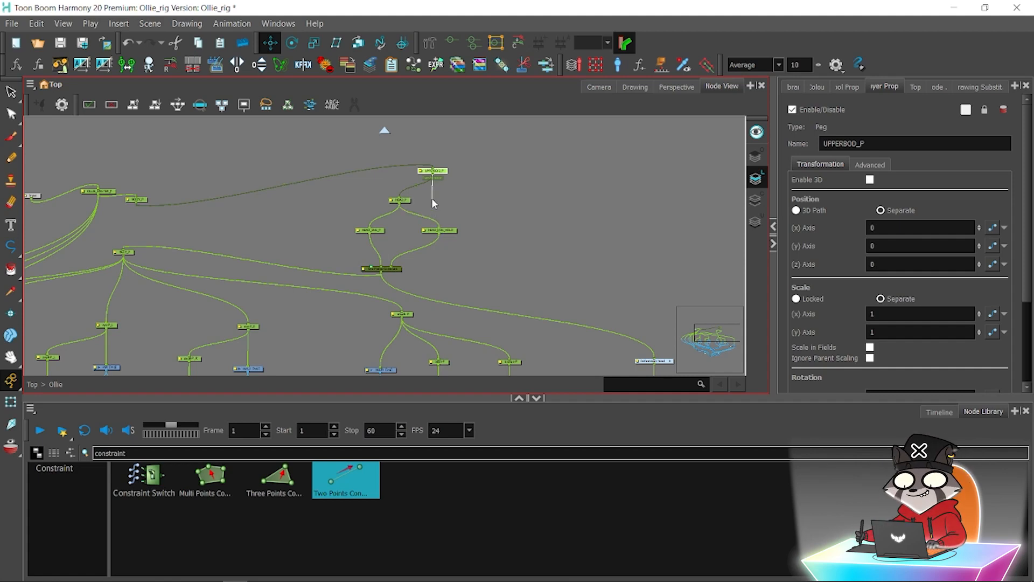
Try stretching and squashing the head by moving the HEAD_SNS_P peg with the Translate tool, and undo the moves.
click(384, 235)
click(599, 86)
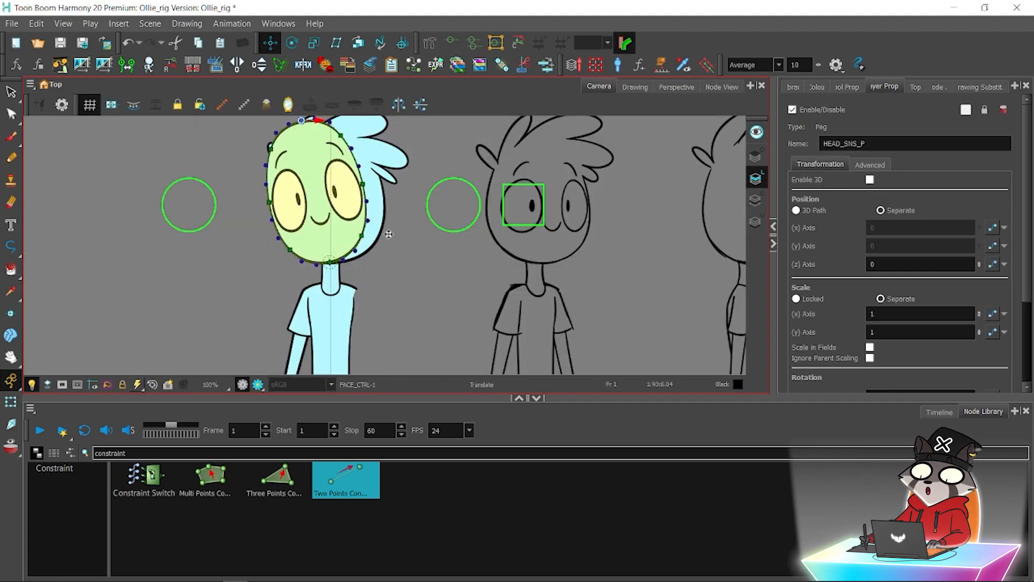
drag(426, 241, 469, 166)
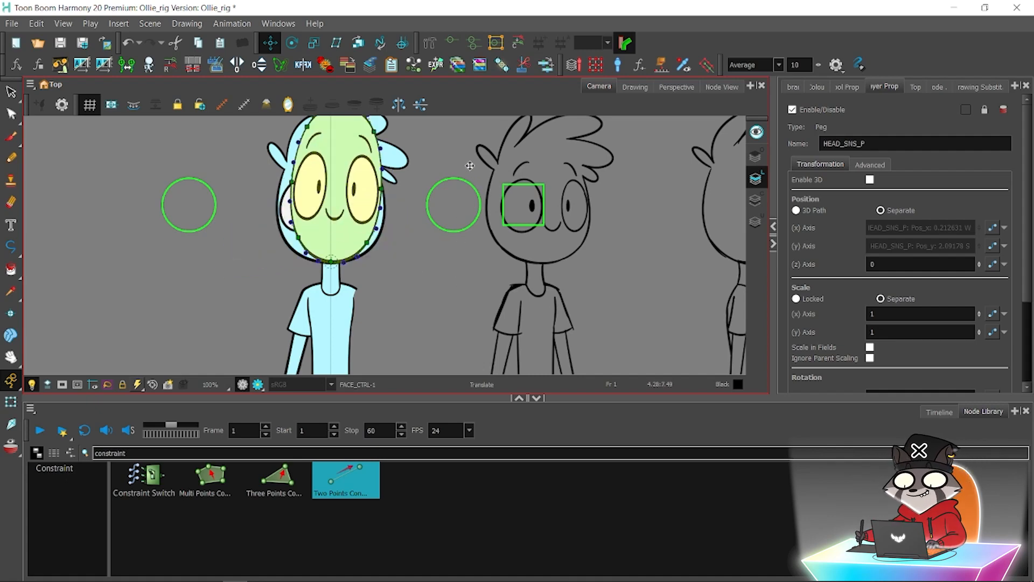
key(ctrl+z)
key(ctrl+z)
key(ctrl+z)
key(ctrl+z)
key(ctrl+z)
key(ctrl+z)
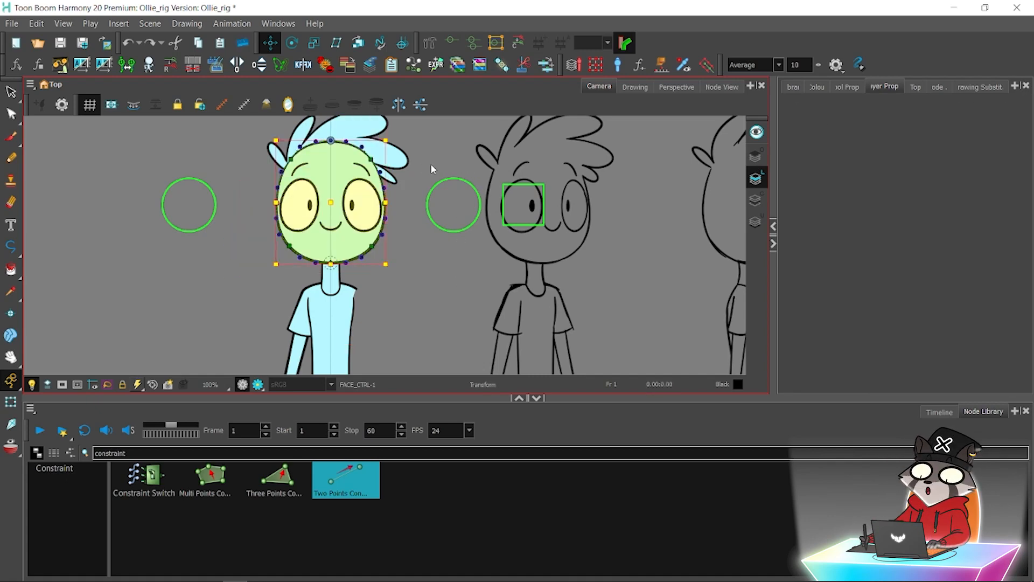
Duplicate the FACE_CTRL controller drawing, place the copy with the other controller nodes, and rename it HEAD_SNS_CTRL.
click(722, 86)
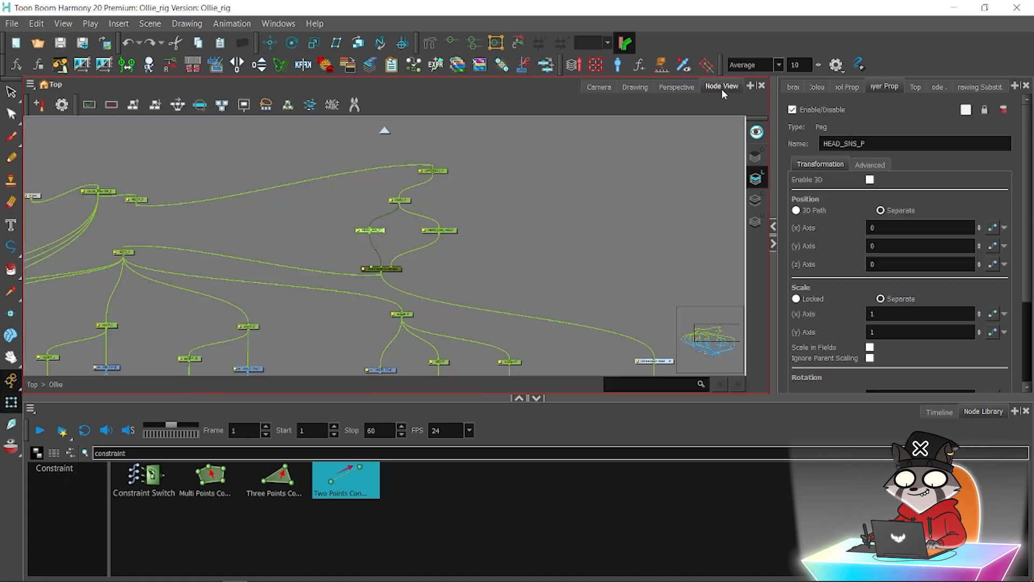
drag(477, 187, 508, 161)
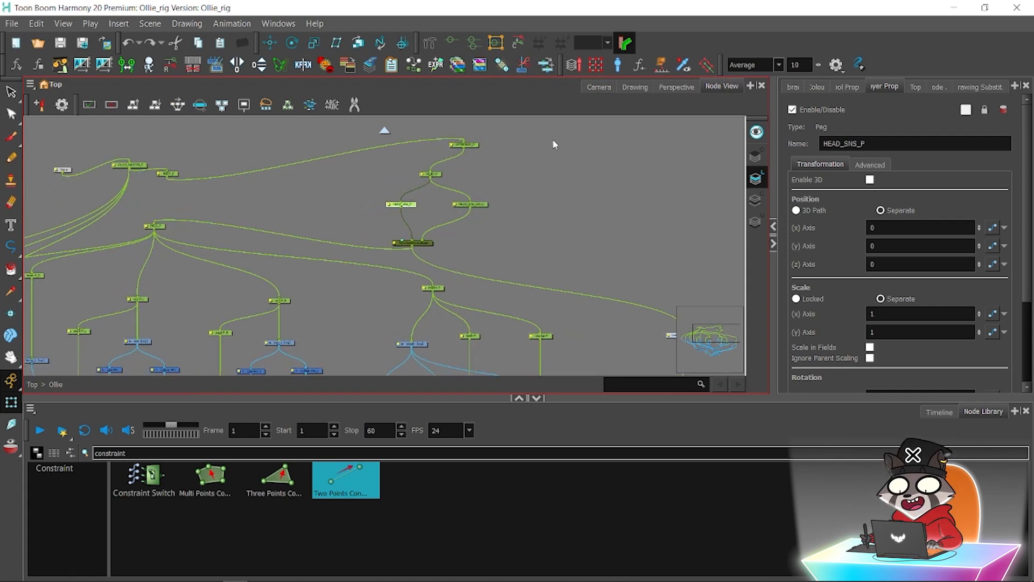
click(939, 411)
click(598, 86)
click(456, 174)
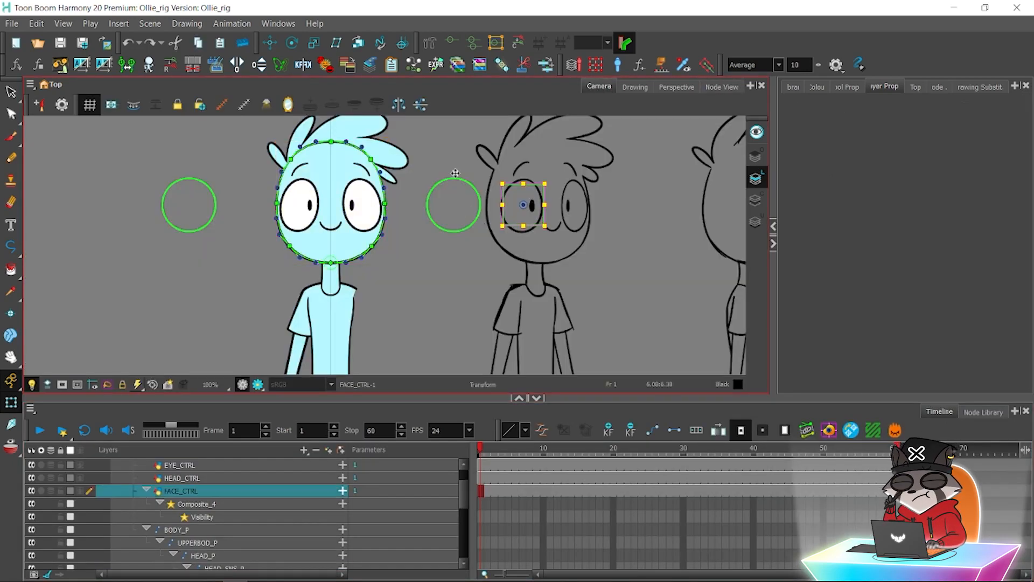
click(721, 86)
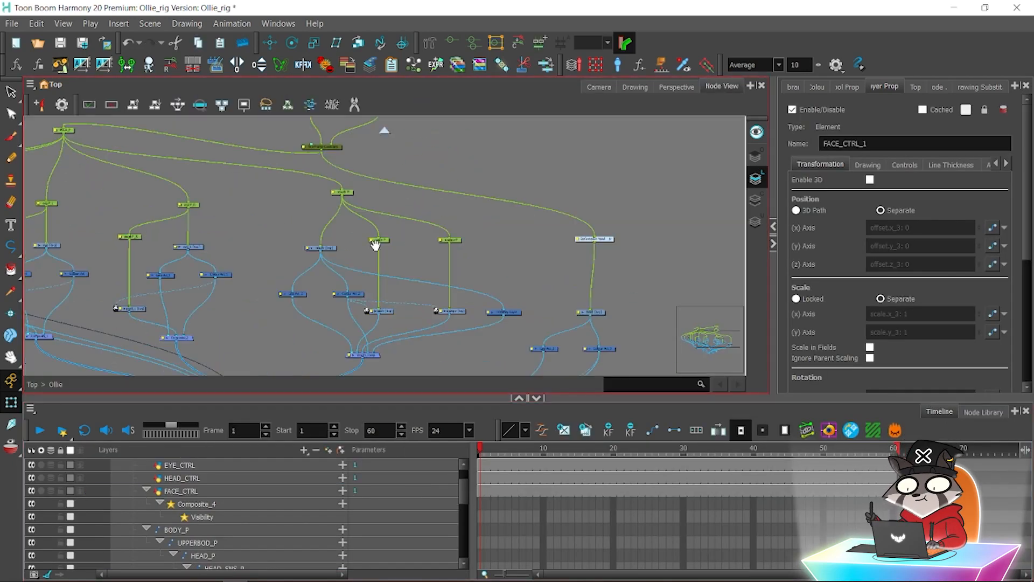
click(253, 236)
click(914, 143)
text(HE)
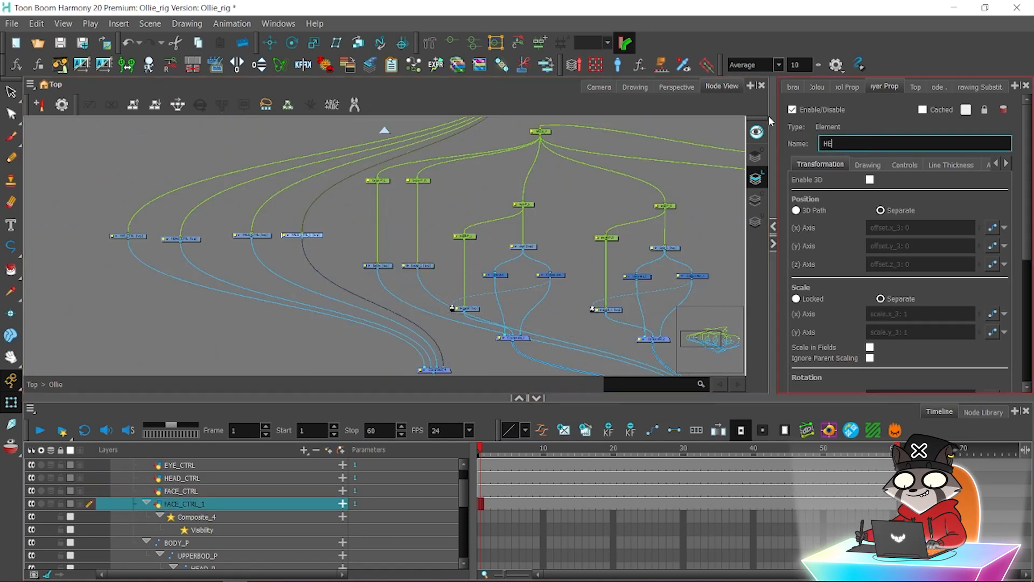
text(AD_SNS_CTRL)
Move the HEAD_SNS_CTRL square to the right of the FACE_CTRL square and rotate it into a diamond.
click(598, 86)
key(alt+s)
drag(543, 205, 631, 206)
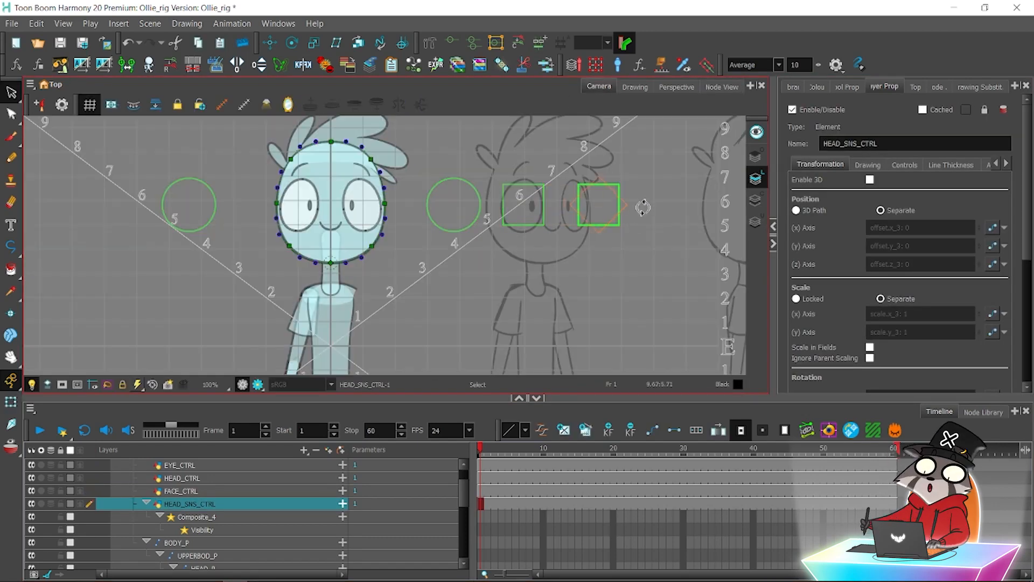
drag(628, 176, 587, 205)
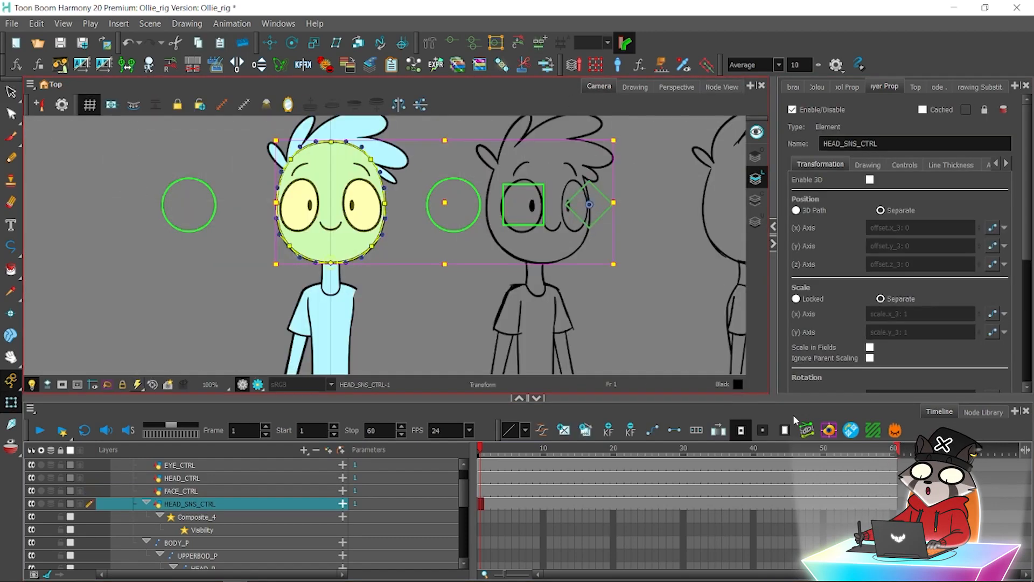
Synchronize HEAD_SNS_P to HEAD_SNS_CTRL for all position, scale, rotation and skew parameters.
click(806, 429)
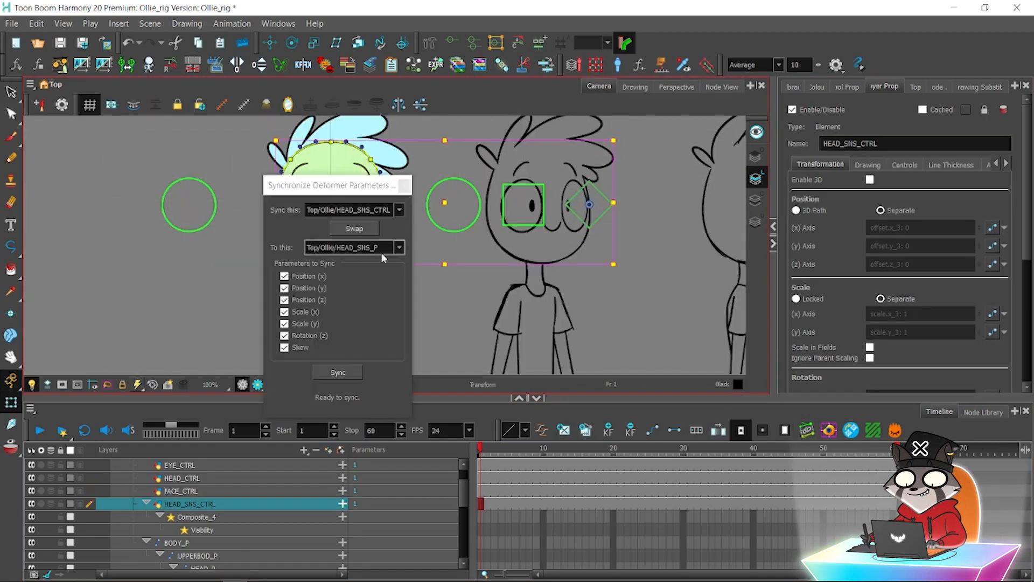
click(339, 372)
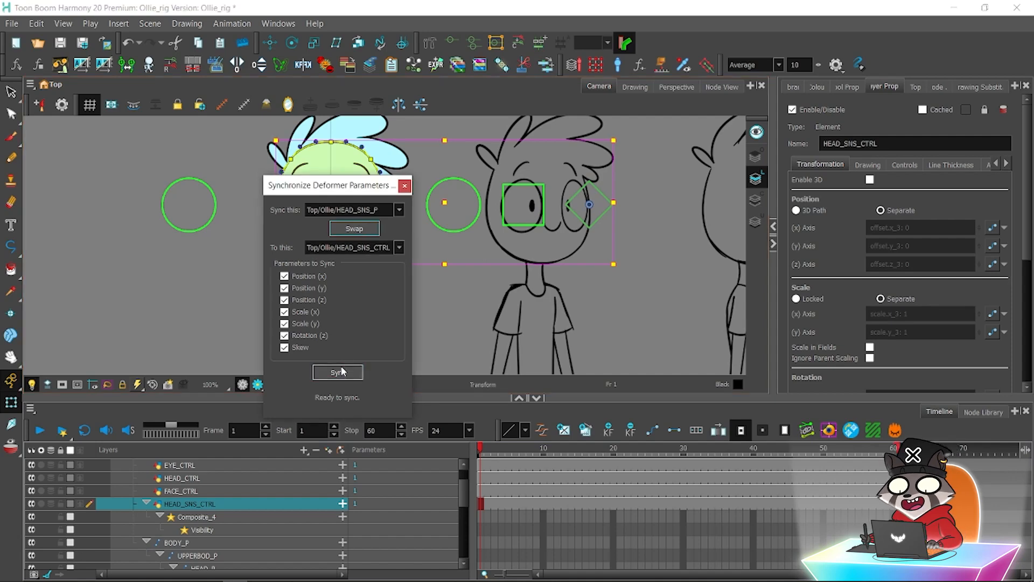
click(404, 185)
Try moving the HEAD_SNS_CTRL, HEAD_CTRL and FACE_CTRL controllers one after another, undoing each move.
click(588, 208)
click(587, 207)
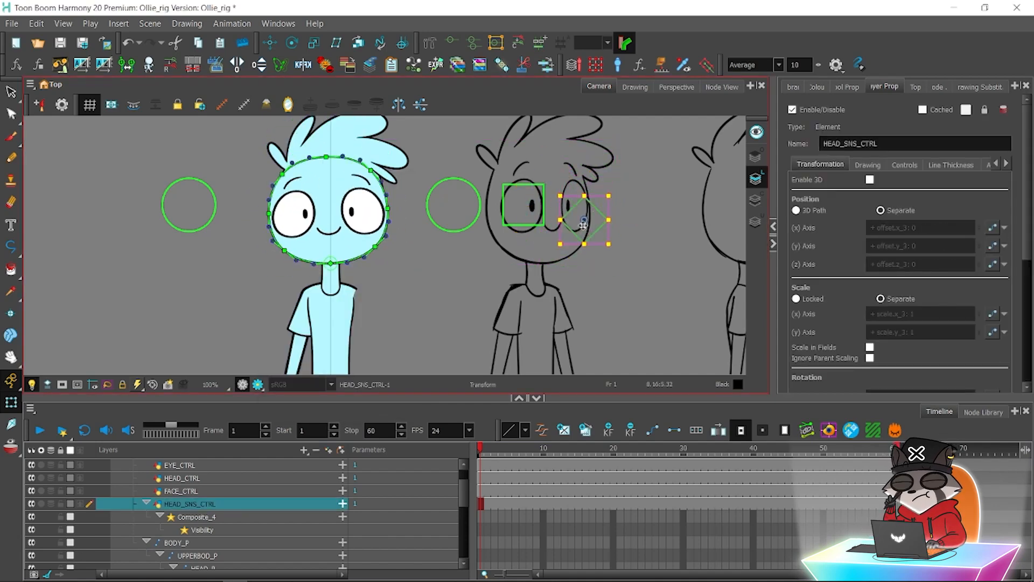
drag(471, 218, 448, 231)
key(ctrl+z)
mouse_move(541, 223)
mouse_down()
mouse_move(513, 239)
mouse_move(543, 237)
mouse_up()
key(ctrl+z)
Try scaling FACE_CTRL and moving the HEAD_SNS_CTRL diamond again, and undo the changes.
mouse_move(524, 184)
mouse_down()
mouse_move(527, 164)
mouse_move(527, 194)
mouse_move(528, 171)
mouse_up()
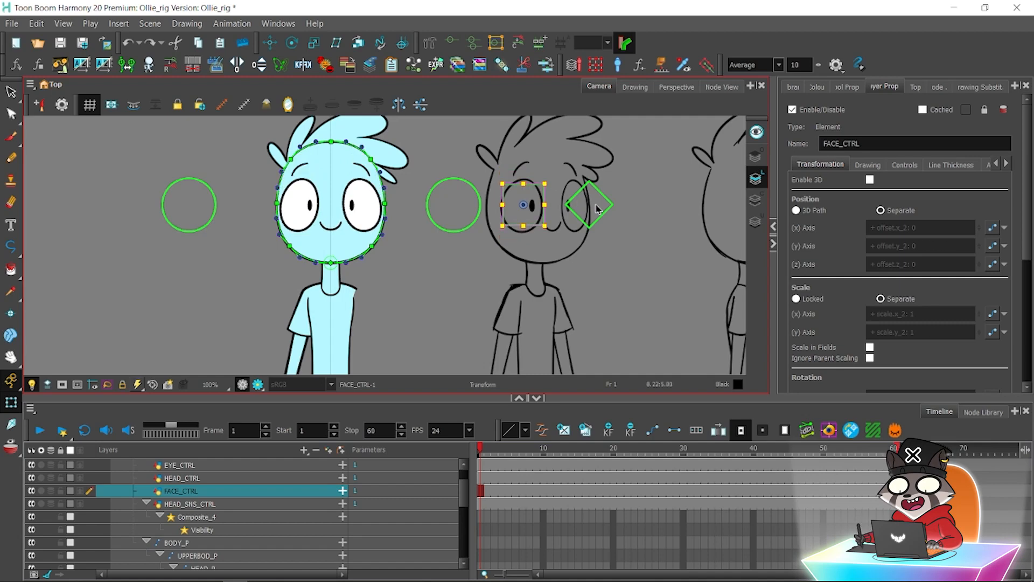
mouse_move(596, 209)
mouse_down()
mouse_move(605, 184)
mouse_move(579, 226)
mouse_move(590, 235)
mouse_move(595, 214)
mouse_up()
click(526, 183)
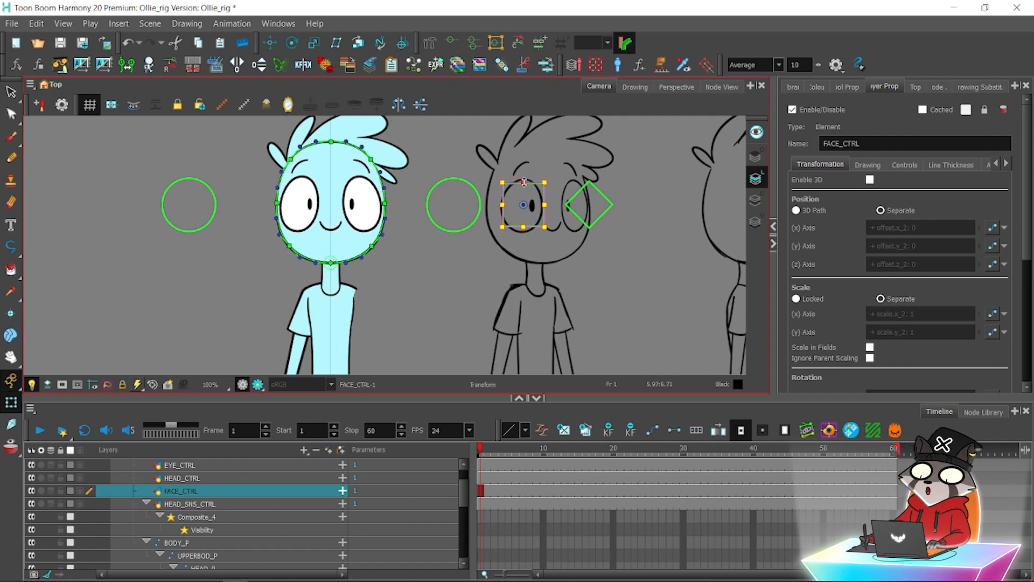
mouse_move(586, 214)
mouse_down()
mouse_move(588, 185)
mouse_move(574, 232)
mouse_up()
key(ctrl+z)
mouse_move(479, 201)
mouse_down()
mouse_move(486, 220)
mouse_move(478, 202)
mouse_up()
Try moving the eyes with the EYE_CTRL controller, undo the moves, and clear the selection.
click(185, 179)
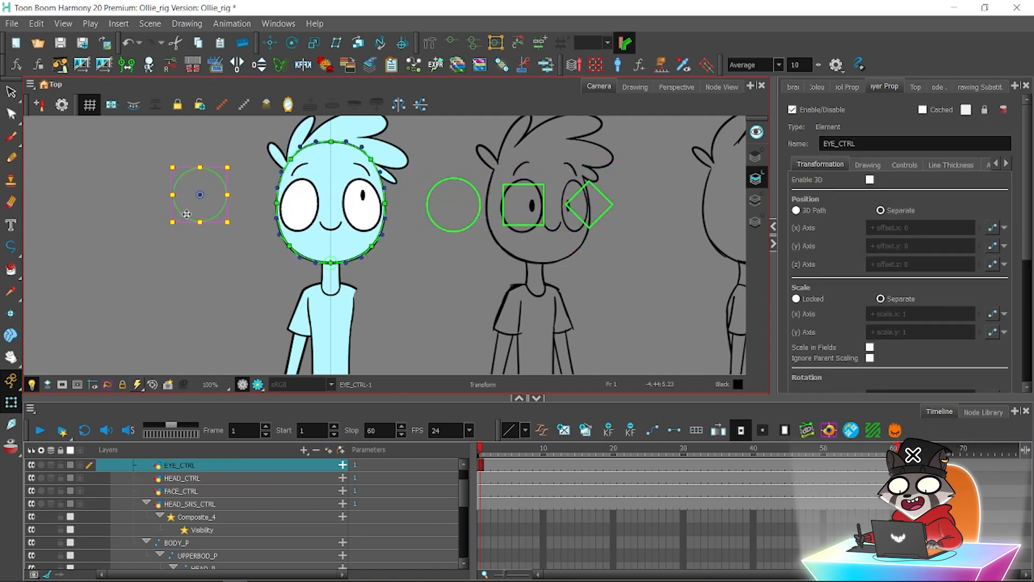
drag(138, 191, 137, 192)
key(ctrl+z)
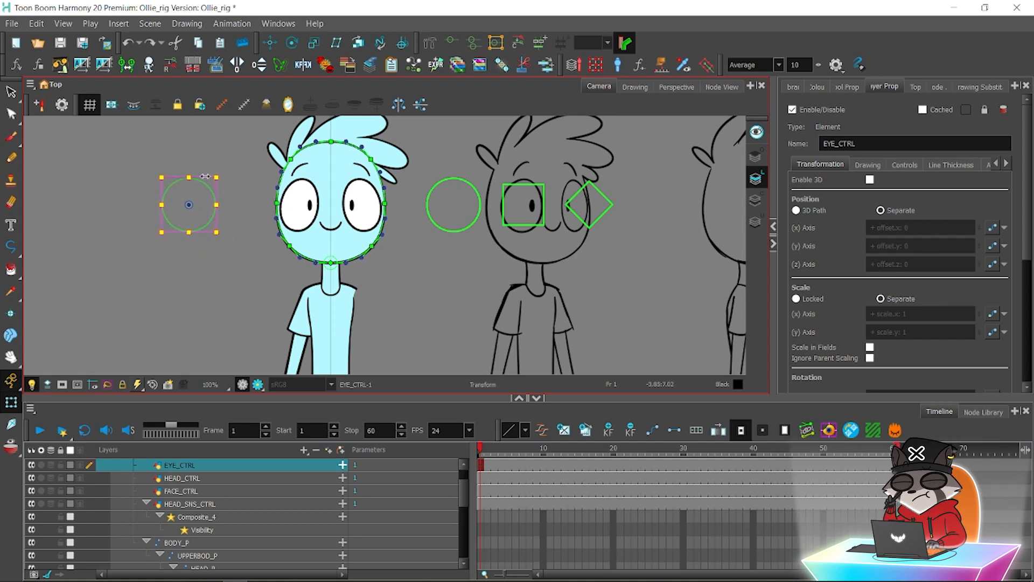
drag(203, 177, 357, 90)
key(ctrl+z)
key(ctrl+z)
key(ctrl+z)
click(429, 271)
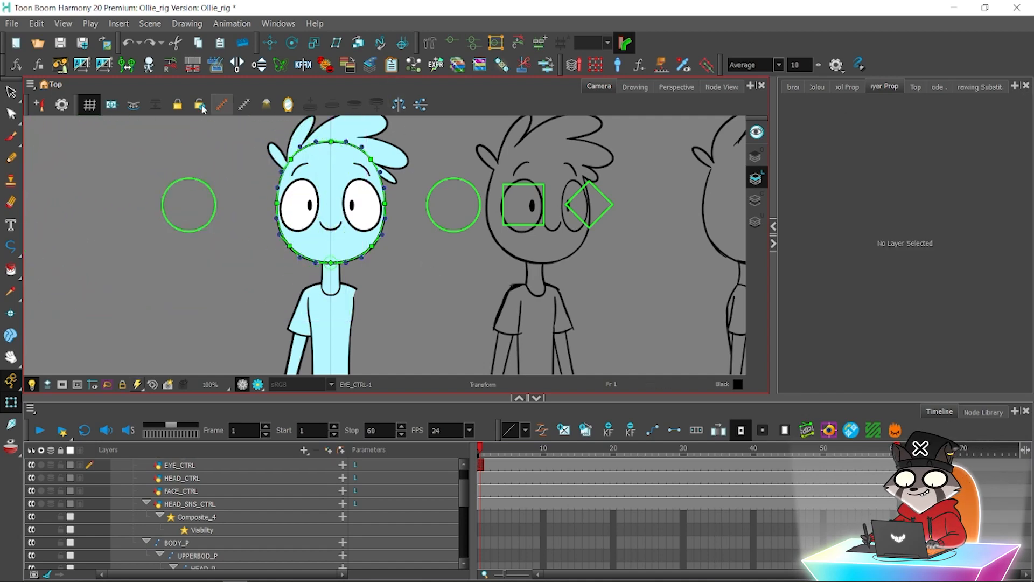
Trace the small hair tuft on the head's left side in Black on the hair_a layer and close its base between the stroke ends.
scroll(309, 181, up, 2)
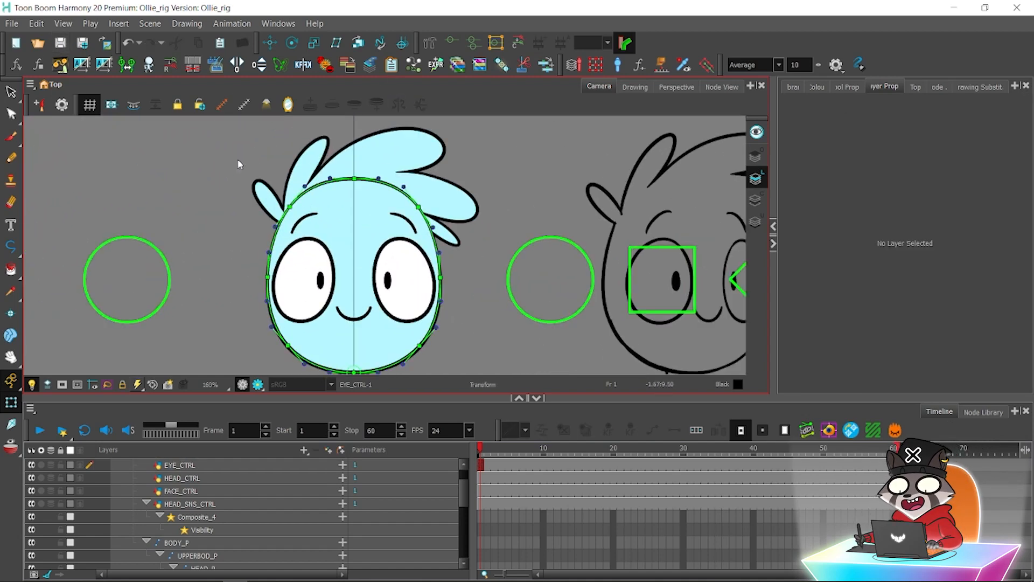
scroll(437, 198, up, 2)
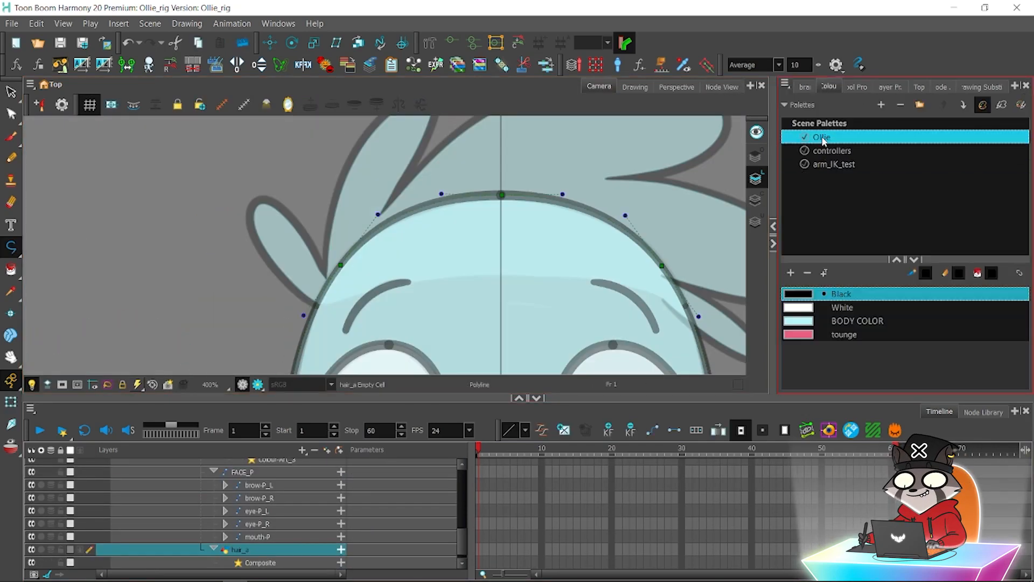
click(318, 306)
scroll(324, 300, up, 2)
click(856, 86)
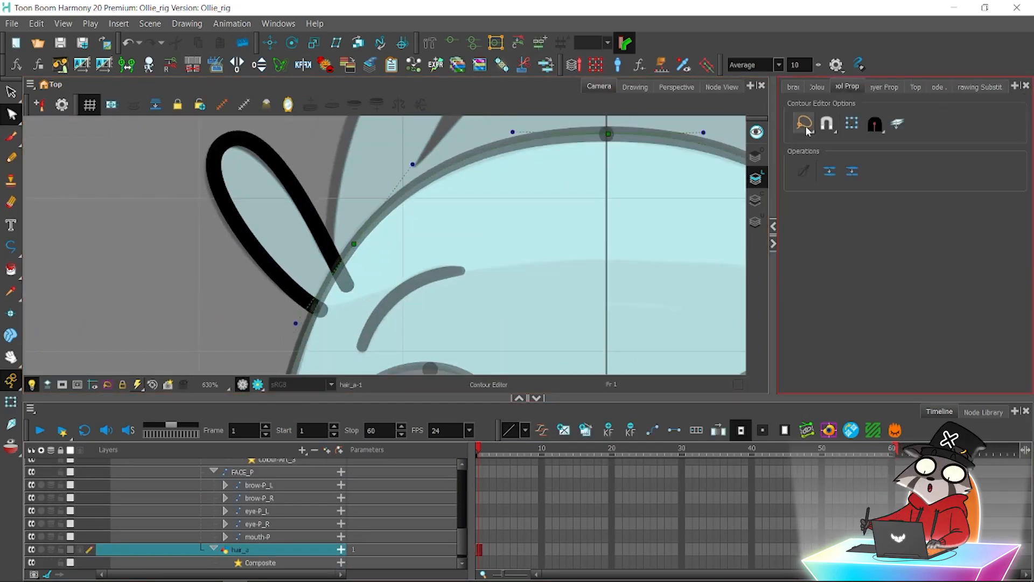
scroll(334, 136, up, 1)
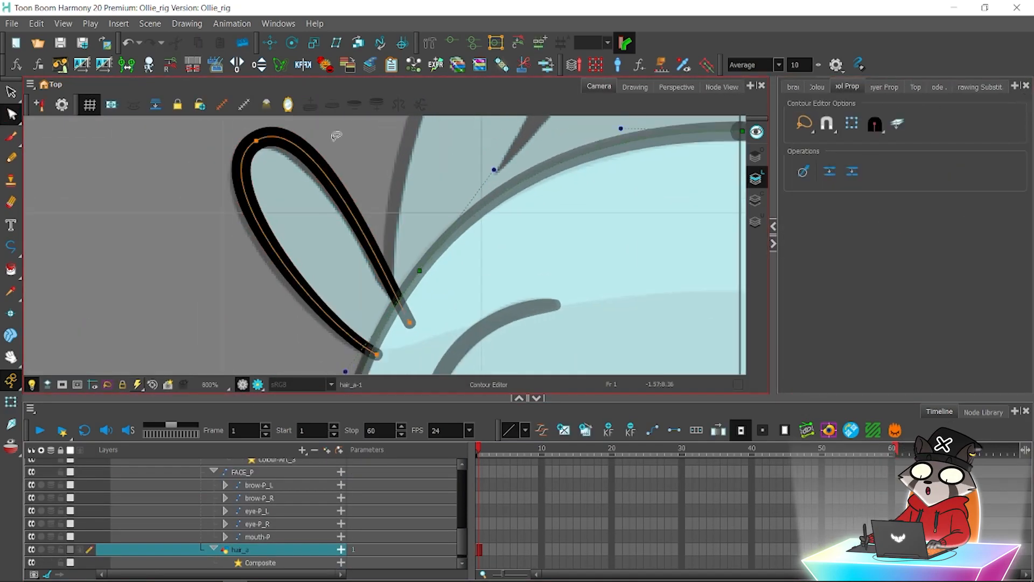
click(374, 354)
click(412, 330)
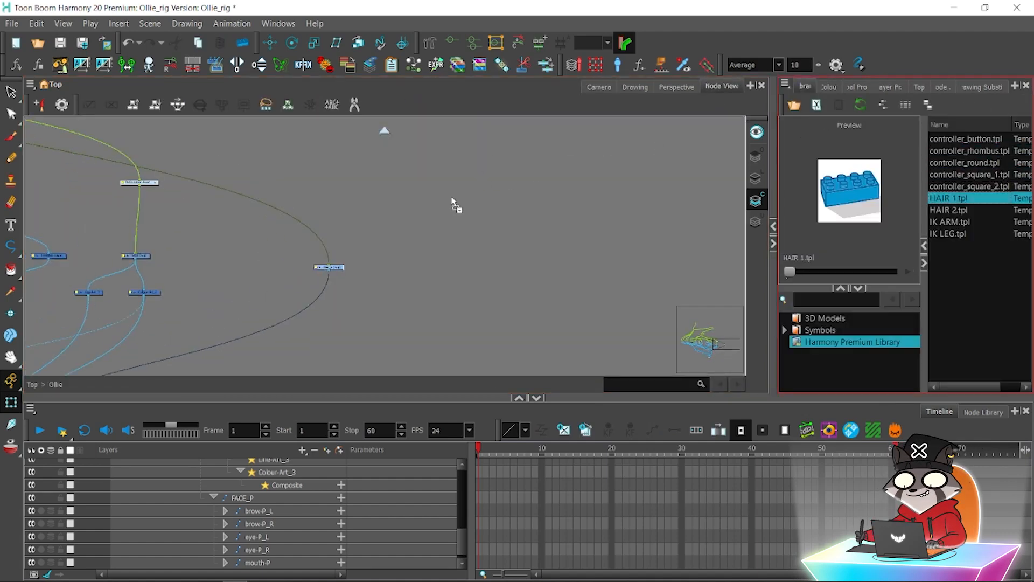
Add the HAIR 1.tpl template to the node view beside the head nodes and connect its bone rig to the hair_a drawing.
drag(453, 203, 467, 213)
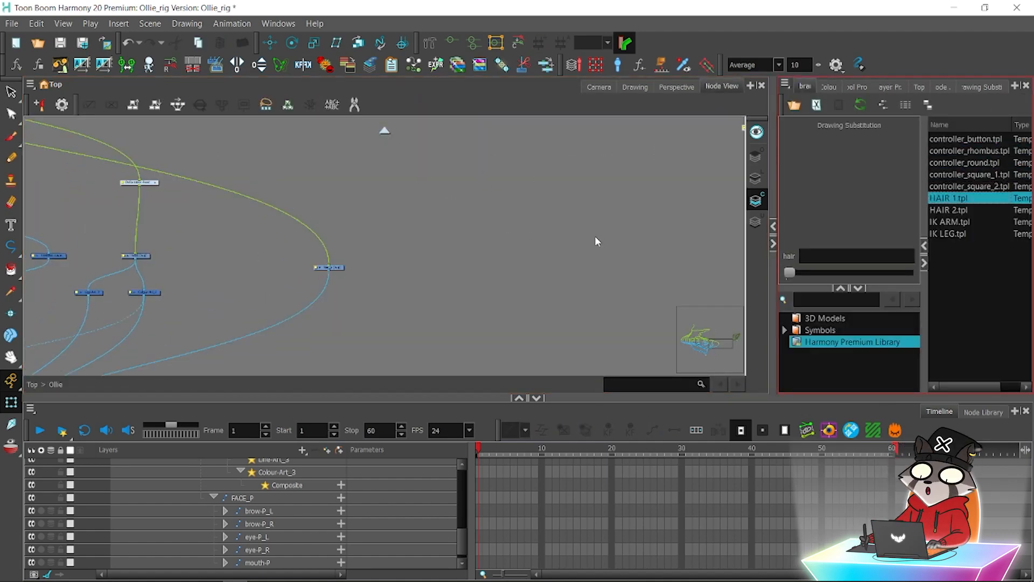
drag(596, 237, 377, 294)
key(2)
key(2)
drag(570, 228, 208, 253)
drag(272, 228, 409, 218)
key(2)
key(2)
key(2)
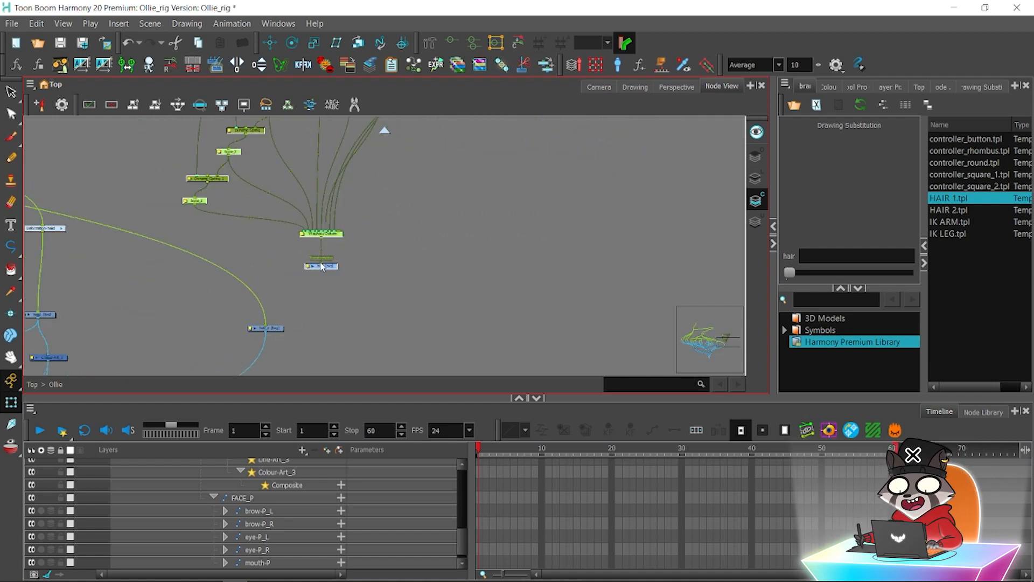
drag(262, 327, 265, 326)
Delete the template's placeholder hair drawing node together with its drawing files and element folder.
key(Delete)
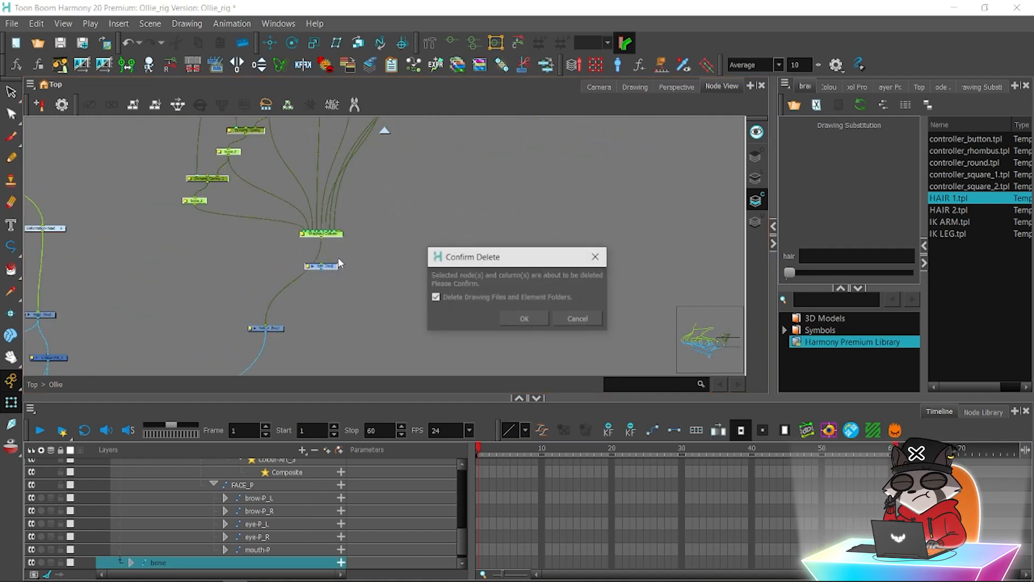
click(521, 317)
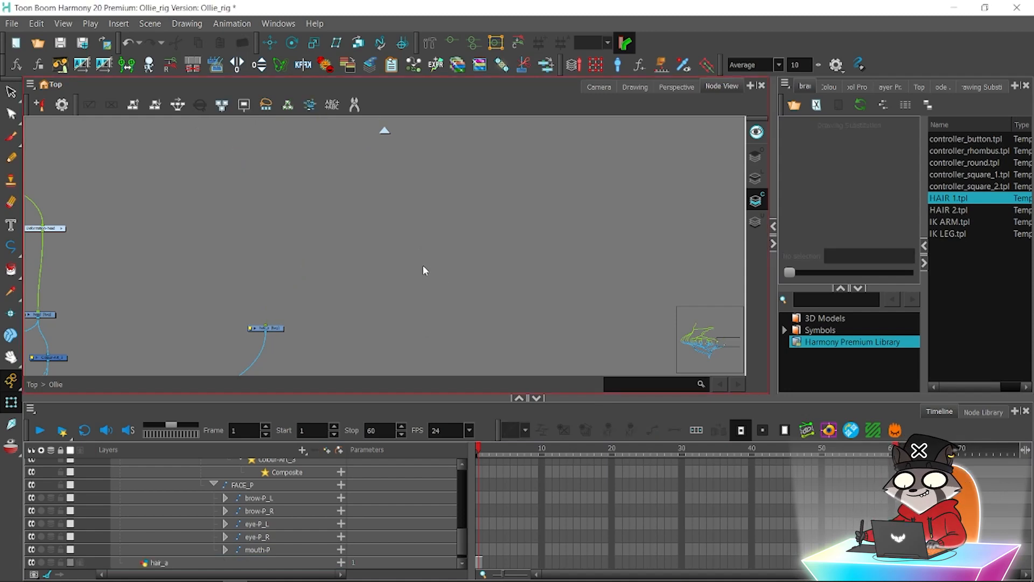
key(Delete)
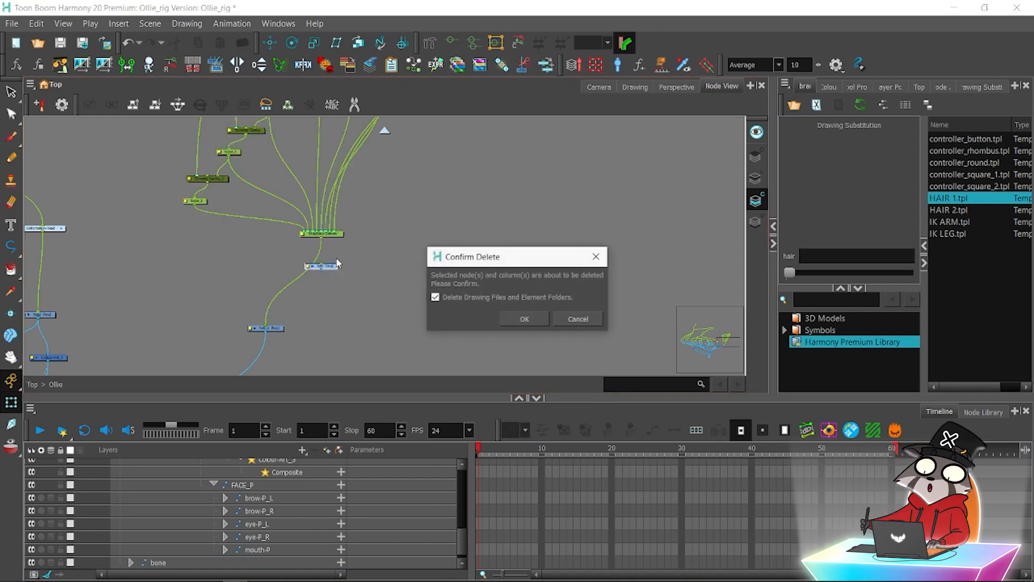
click(523, 318)
Place the pivot of the hair rig's bone peg at the base of the hair tuft and save the scene.
scroll(483, 200, up, 1)
scroll(466, 156, down, 1)
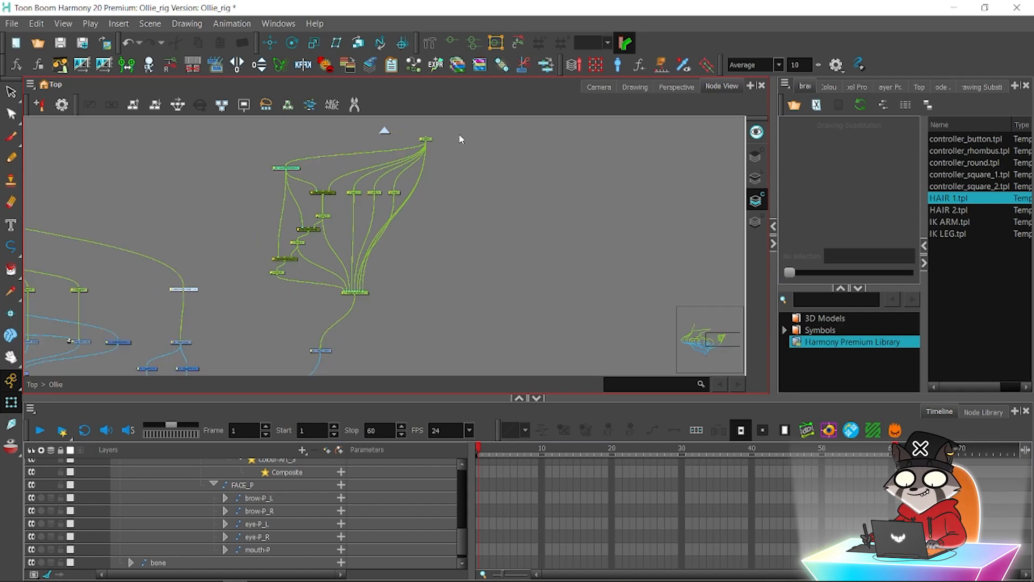
click(430, 140)
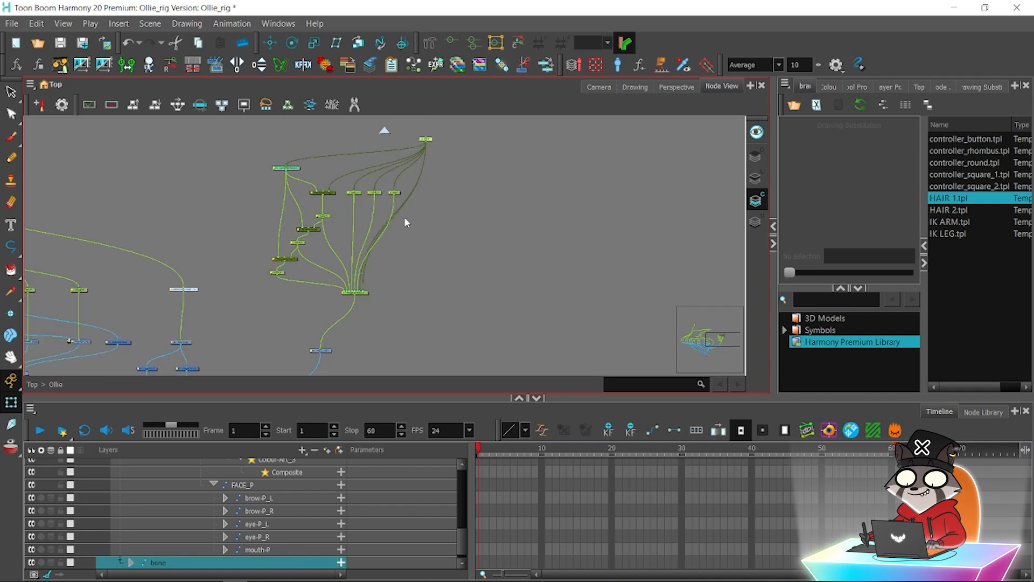
click(598, 86)
scroll(372, 269, down, 3)
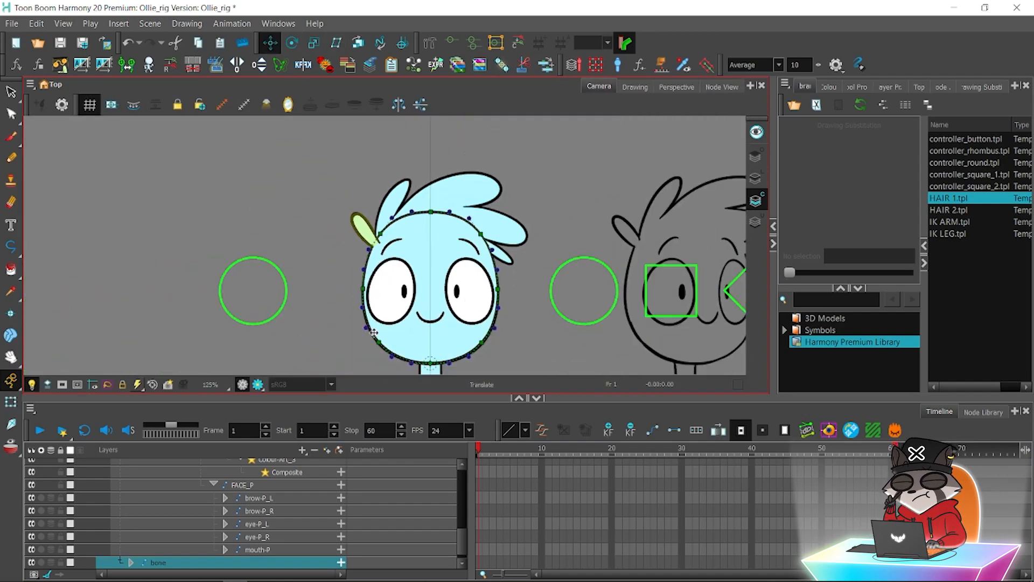
scroll(373, 332, down, 3)
key(alt+3)
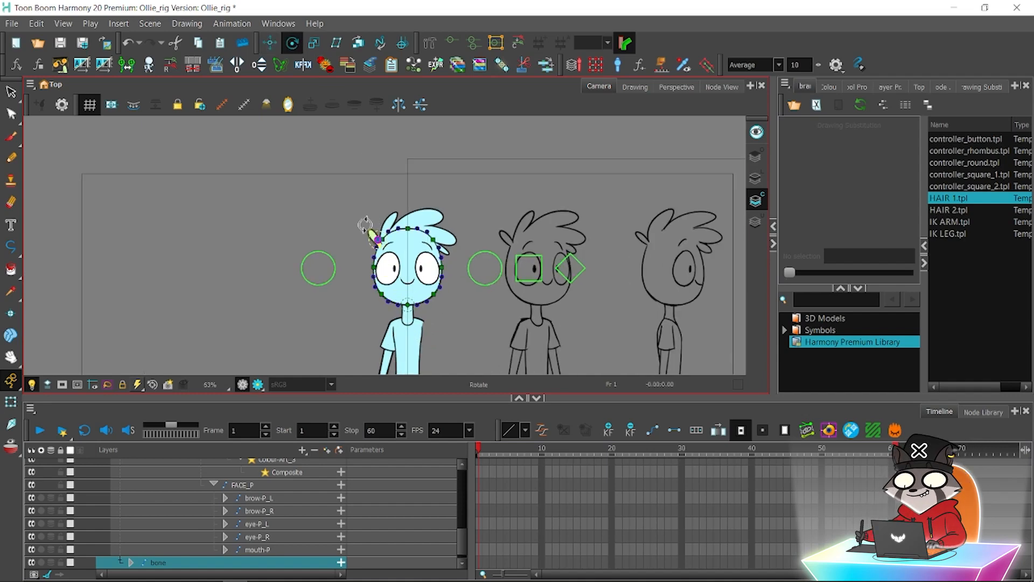
scroll(366, 225, up, 10)
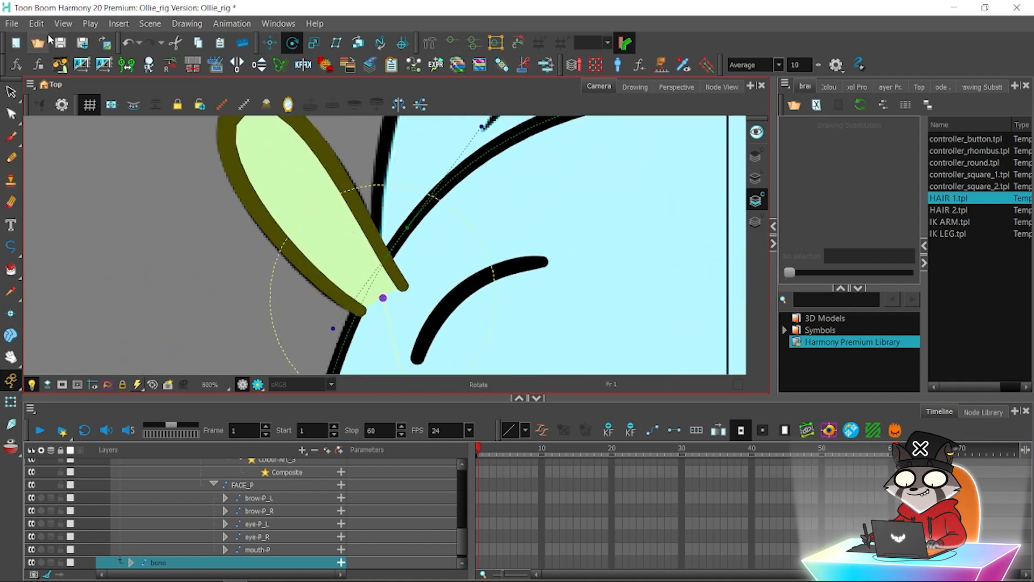
Place the pivot of the hair rig's hold peg at the outer corner of the small tuft's base.
click(712, 88)
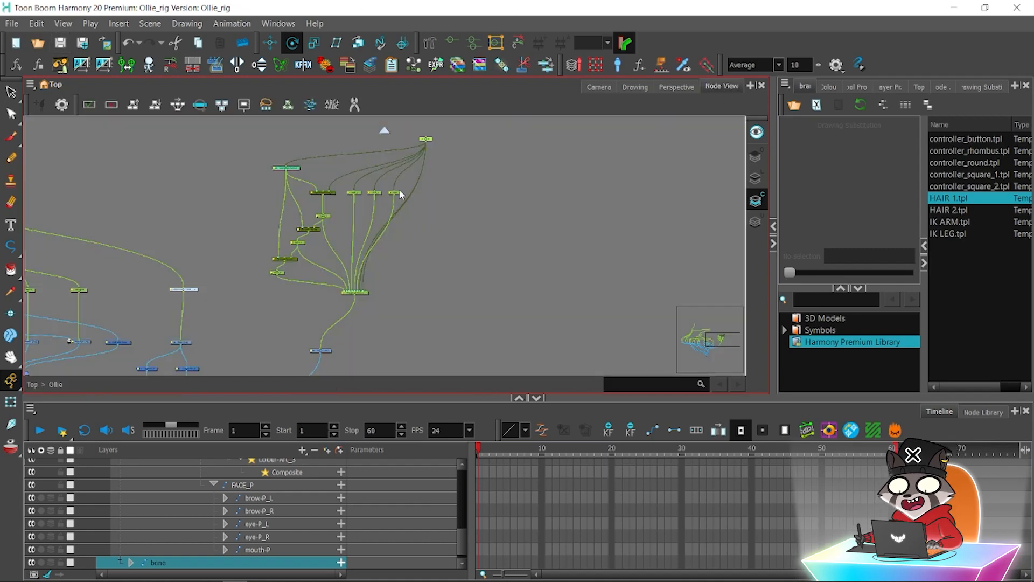
click(599, 86)
drag(428, 215, 426, 186)
scroll(426, 186, down, 8)
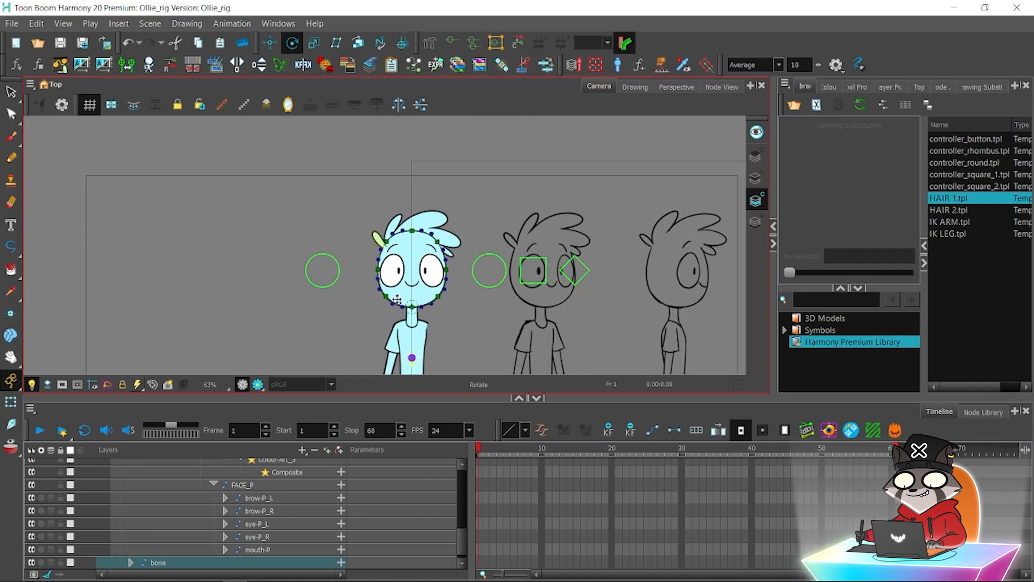
scroll(372, 226, up, 5)
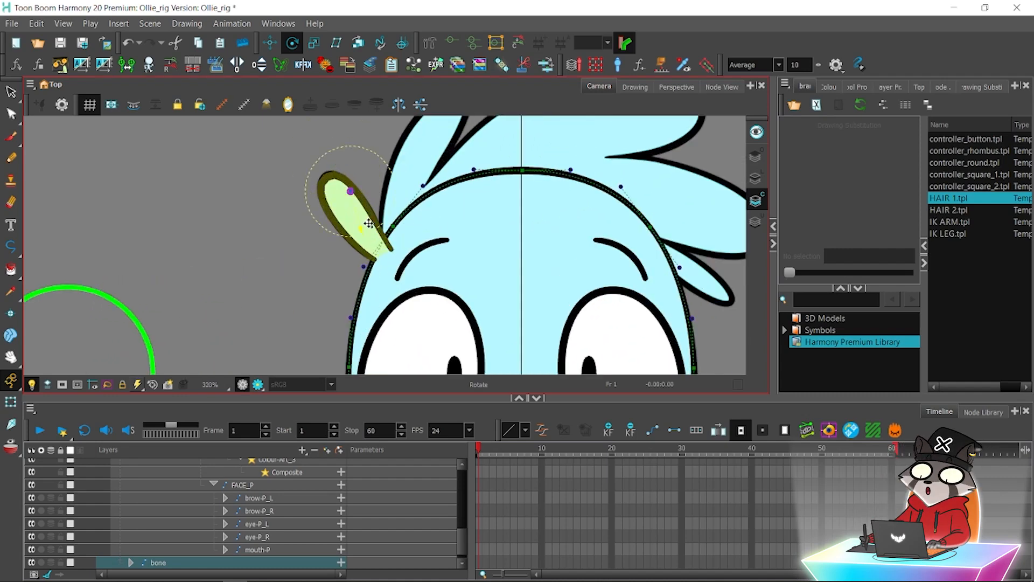
scroll(351, 191, up, 5)
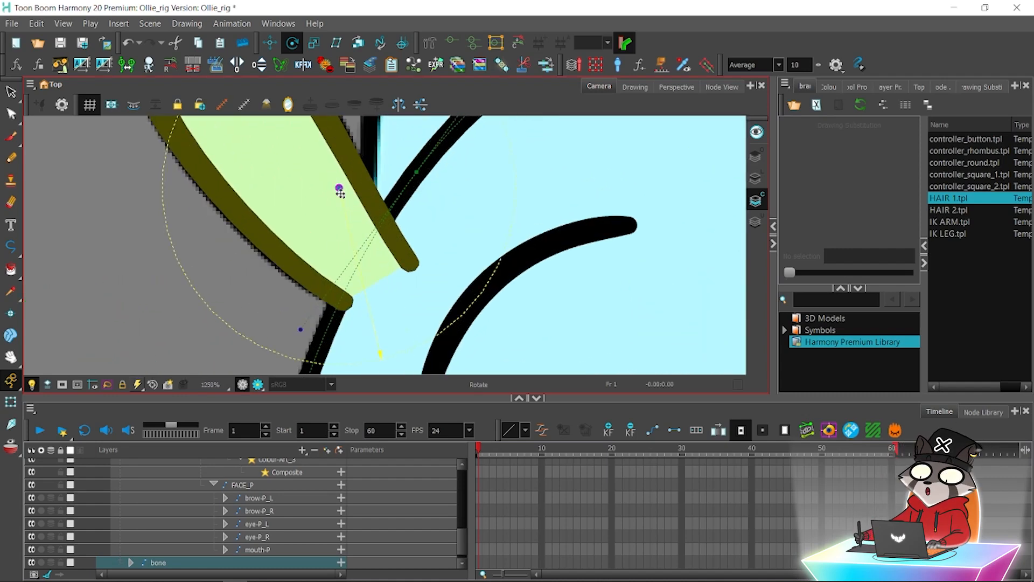
drag(340, 191, 343, 312)
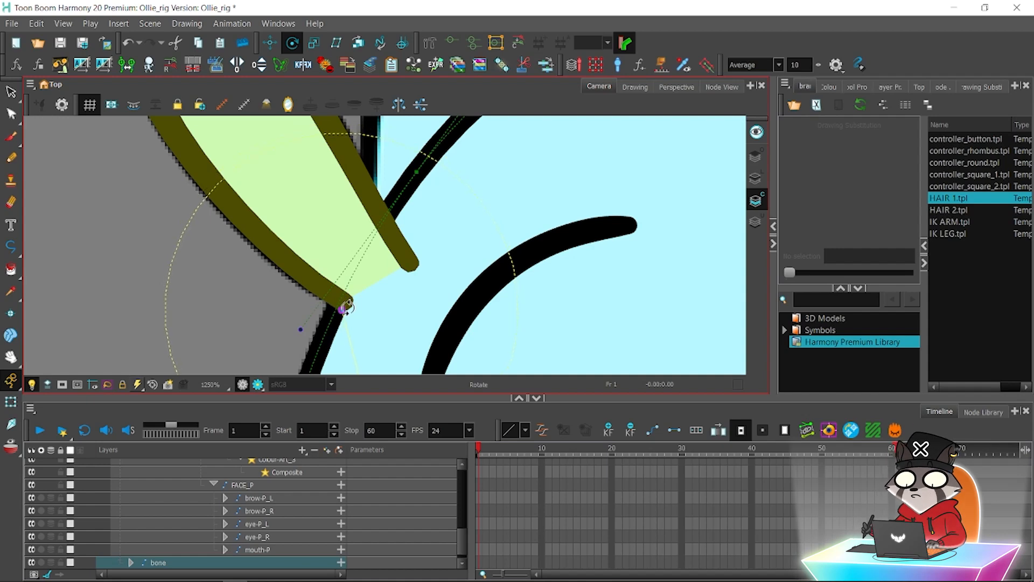
Place the pivot of the hold_1 peg at the inner corner of the small tuft's base and save the scene.
click(725, 87)
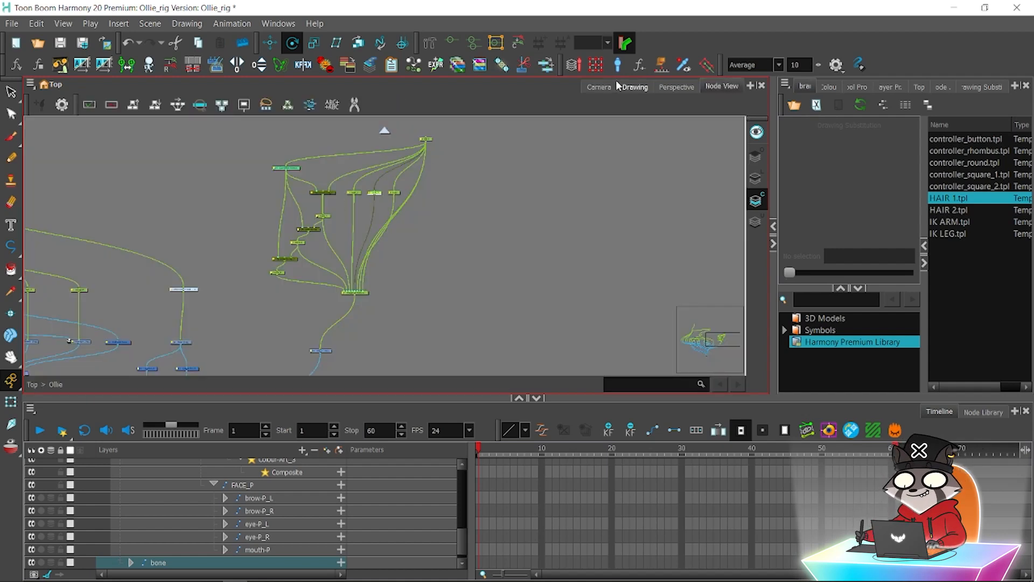
click(625, 87)
click(599, 87)
scroll(420, 291, down, 3)
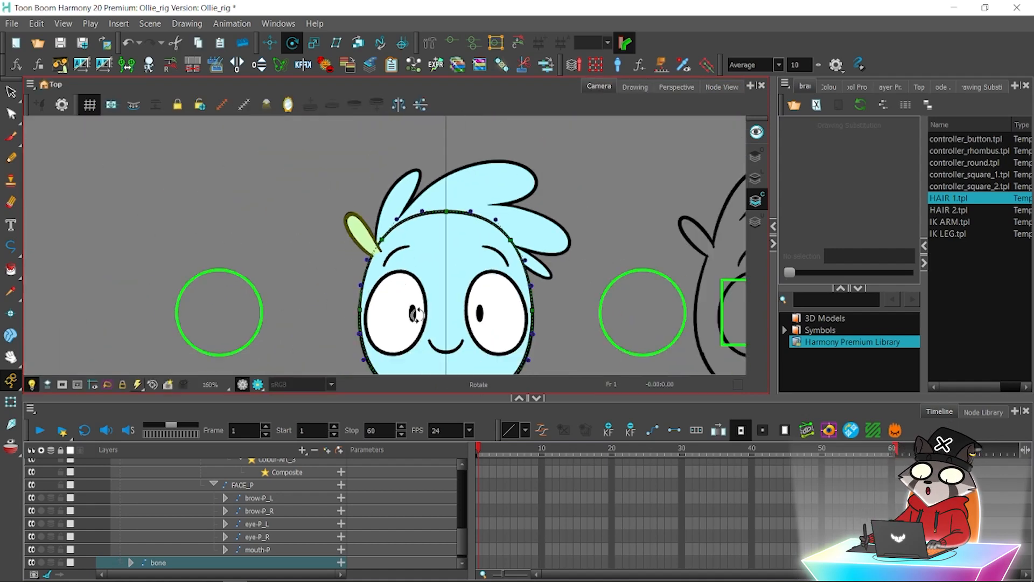
scroll(418, 314, down, 4)
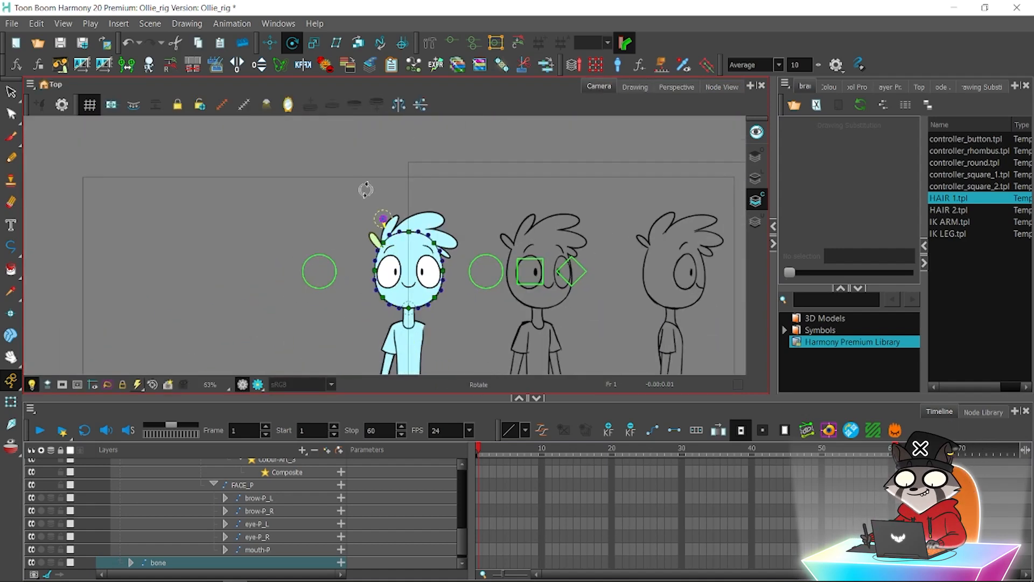
scroll(366, 191, up, 6)
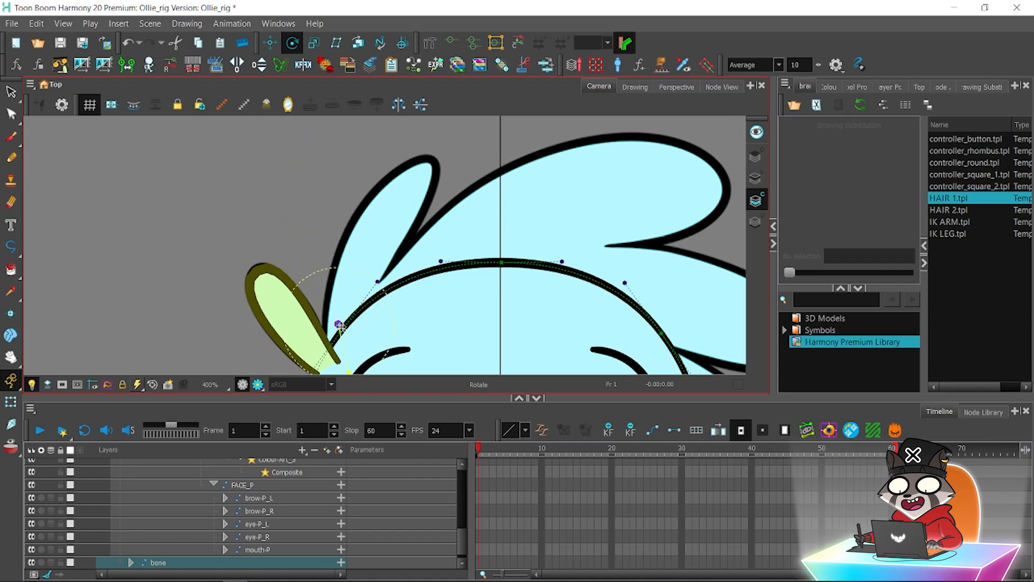
scroll(317, 253, up, 5)
drag(318, 266, 318, 322)
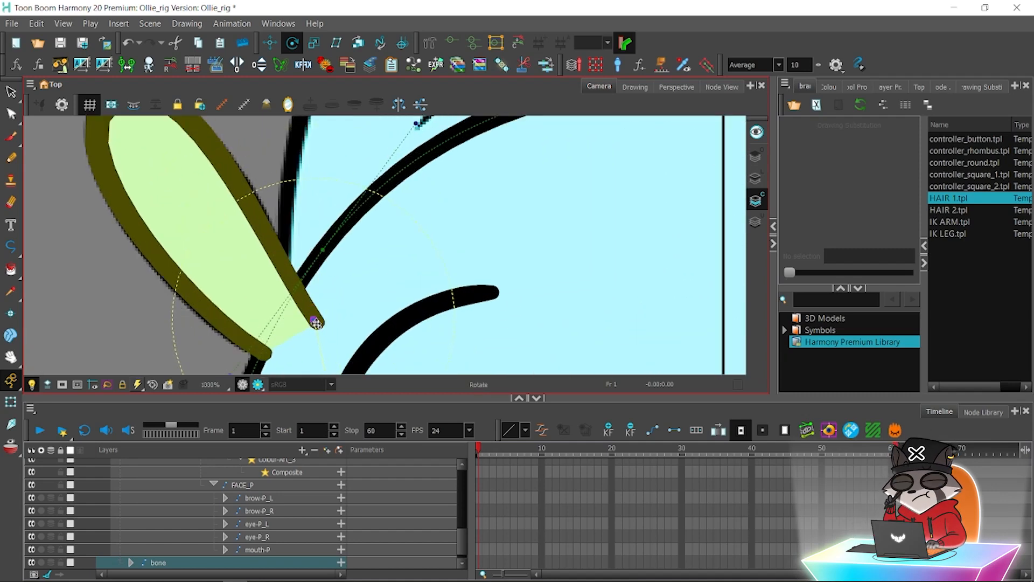
click(60, 43)
Delete the last dynamic spring node and the bone peg beneath it from the hair rig's chain.
click(721, 87)
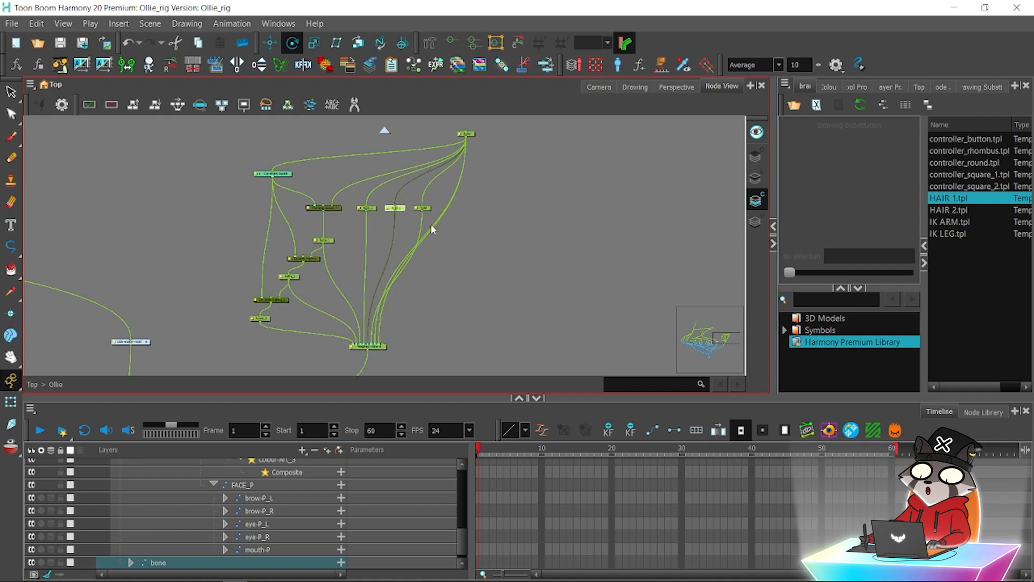
click(599, 86)
key(2)
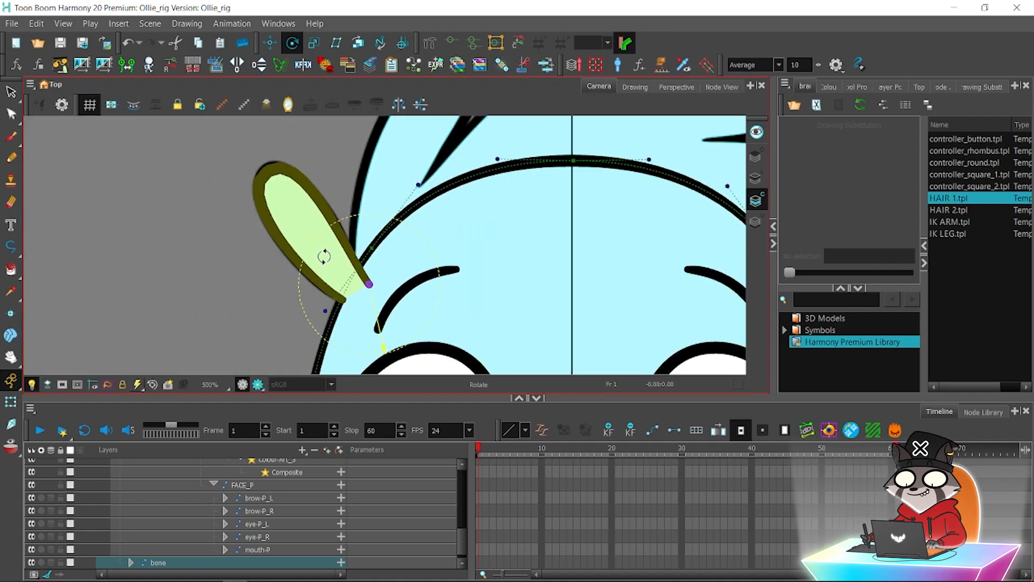
click(720, 86)
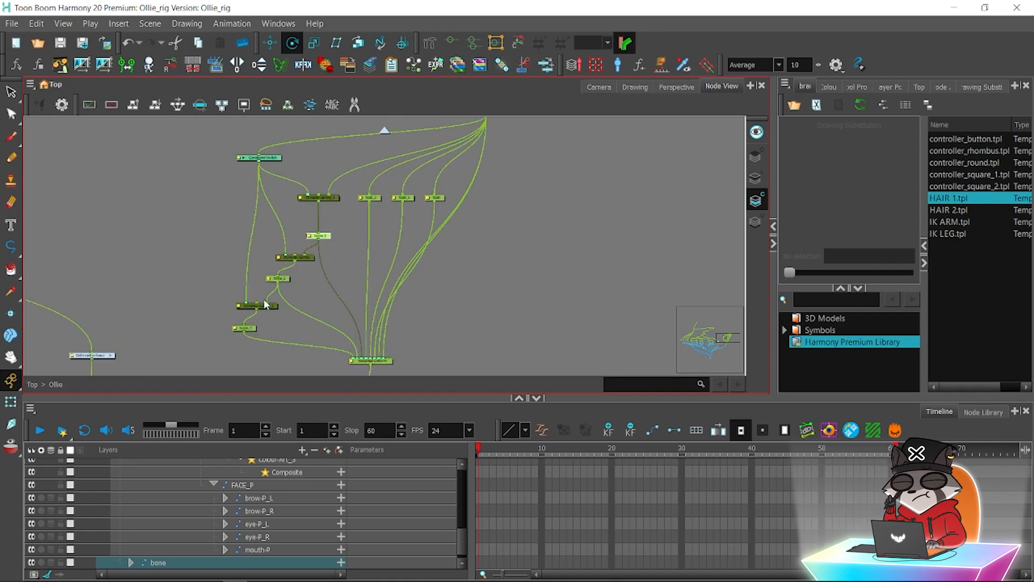
click(265, 304)
click(278, 293)
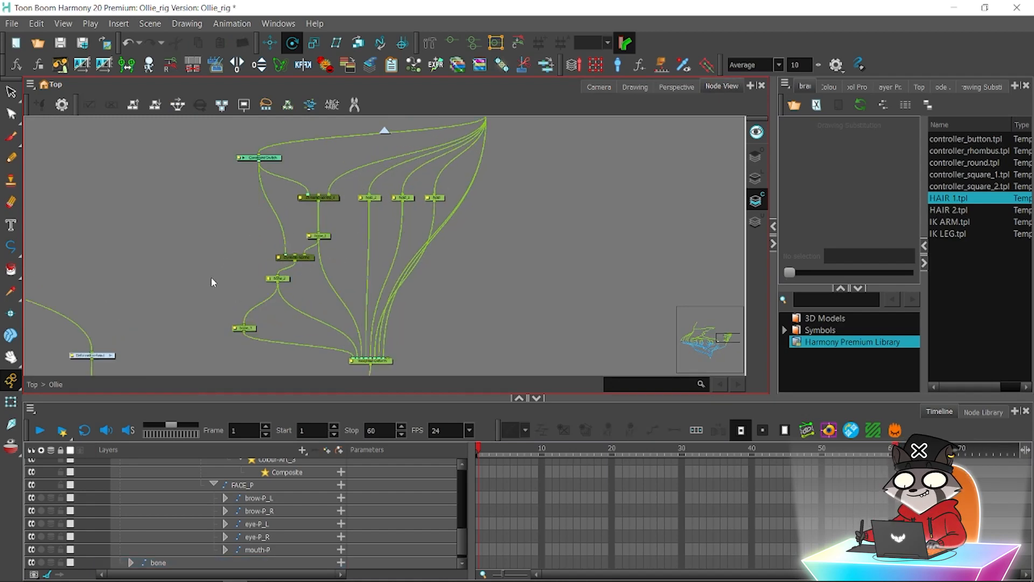
click(252, 331)
key(Delete)
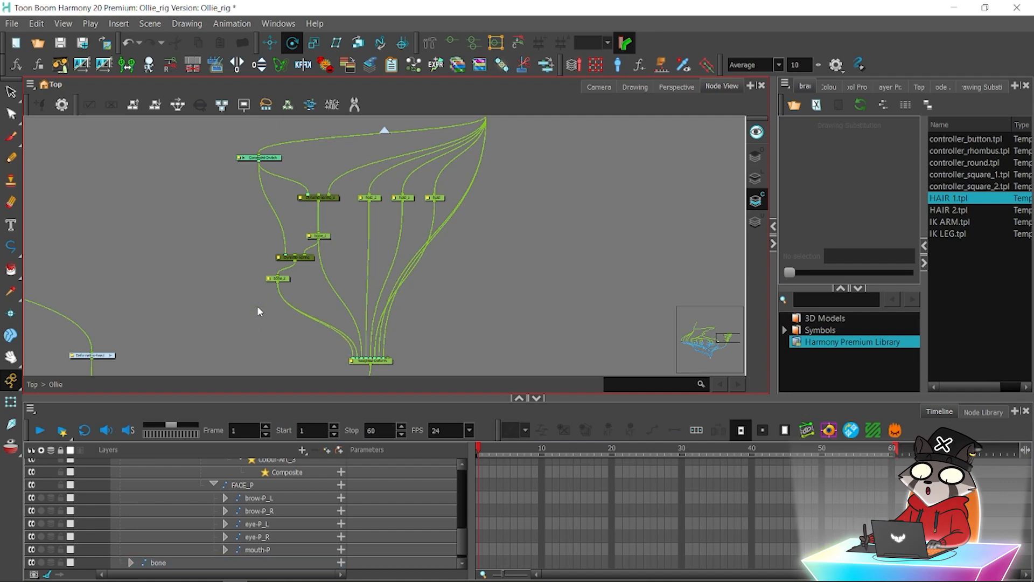
Place the pivot of the chain's first remaining bone peg in the middle of the small hair tuft.
drag(407, 163, 375, 201)
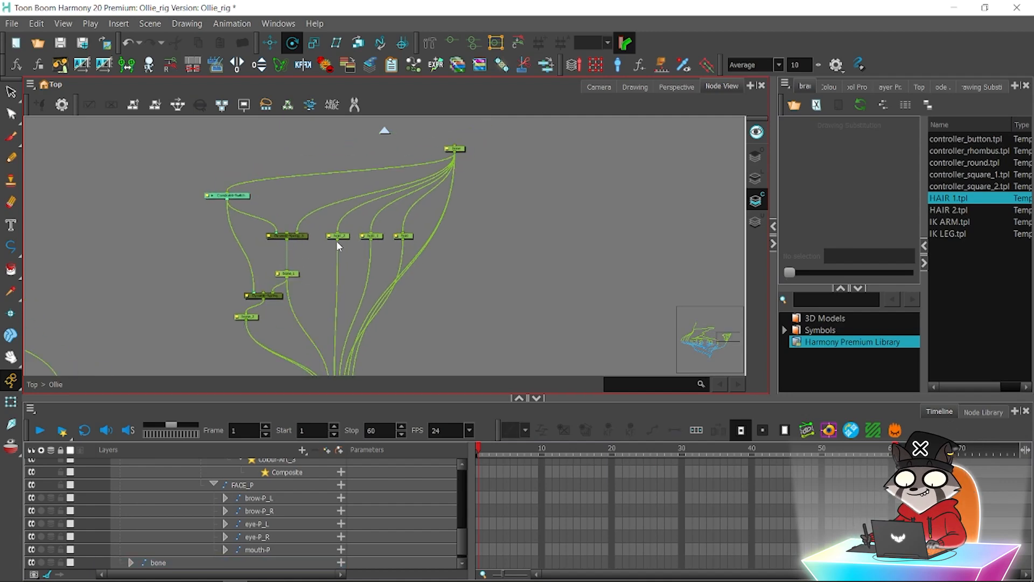
click(288, 273)
click(598, 86)
scroll(418, 257, down, 6)
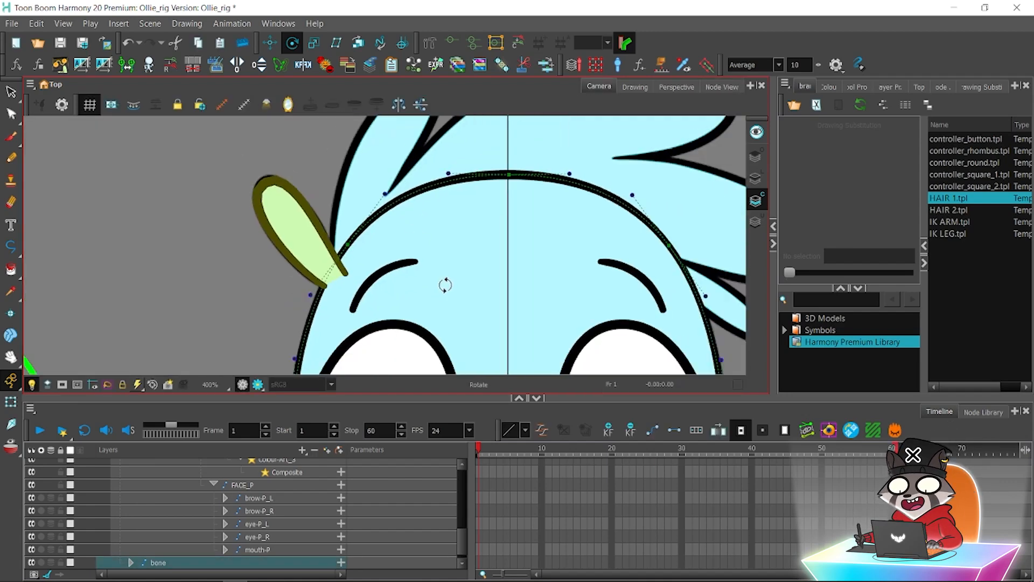
drag(445, 284, 406, 225)
scroll(406, 226, down, 3)
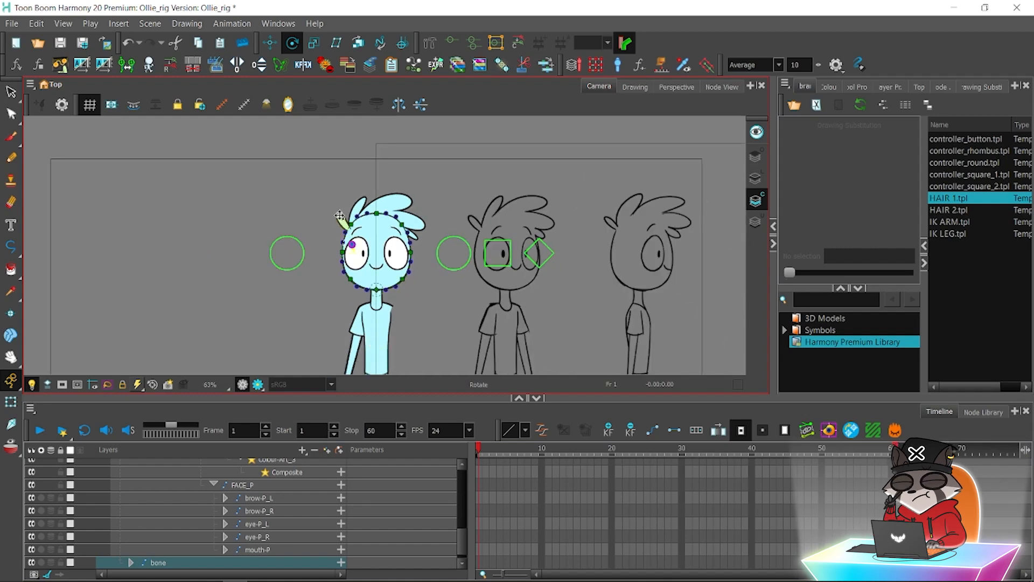
scroll(340, 216, up, 7)
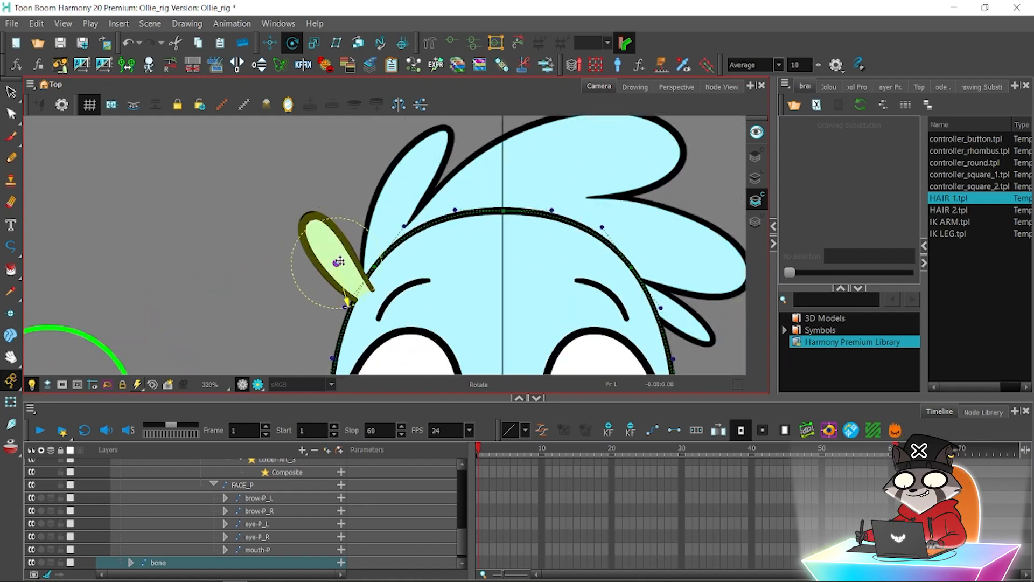
Place the pivot of the chain's last remaining bone peg at the tip of the small hair tuft and save the scene.
click(744, 87)
click(253, 319)
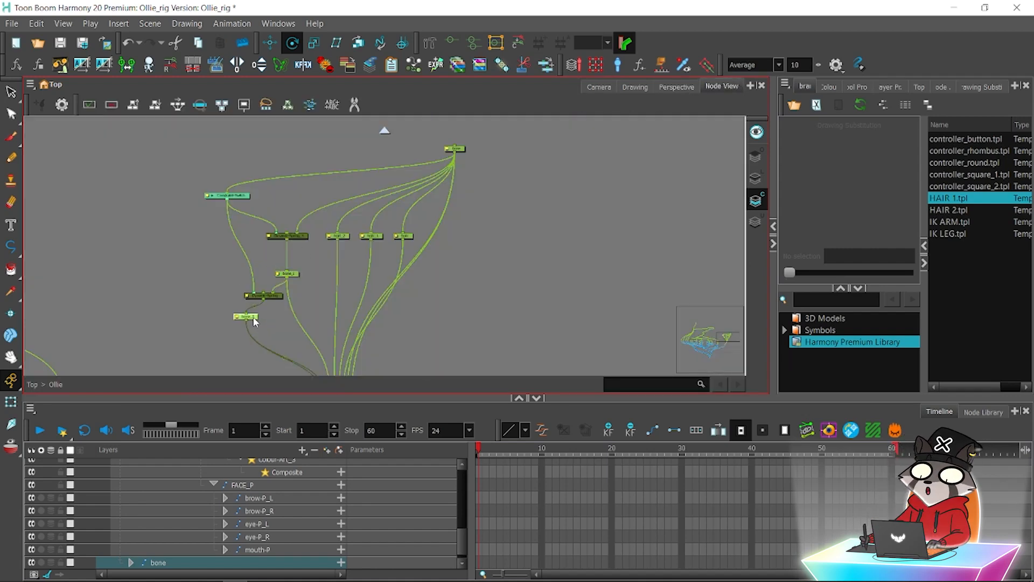
click(599, 87)
scroll(400, 344, down, 7)
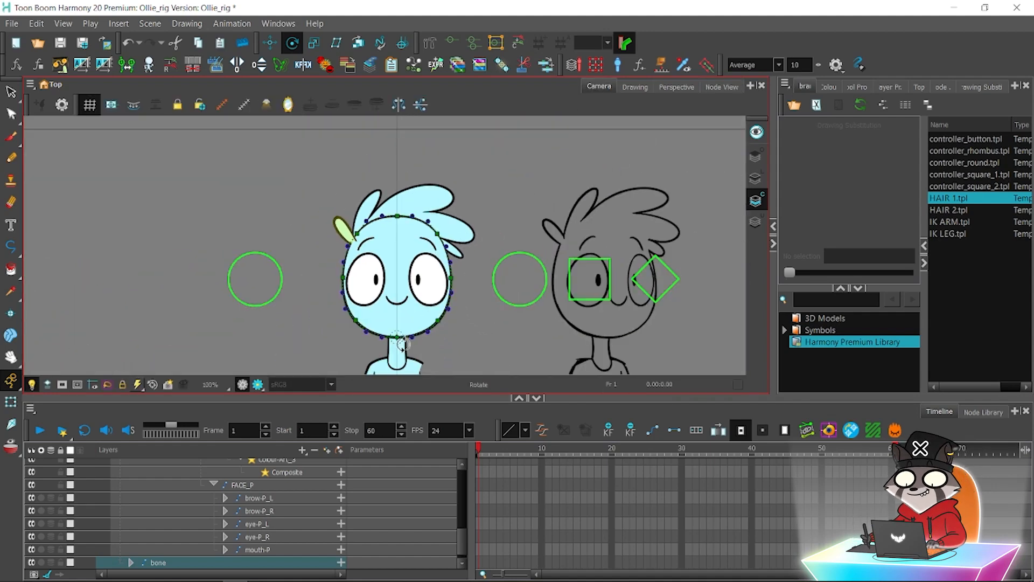
scroll(367, 246, up, 9)
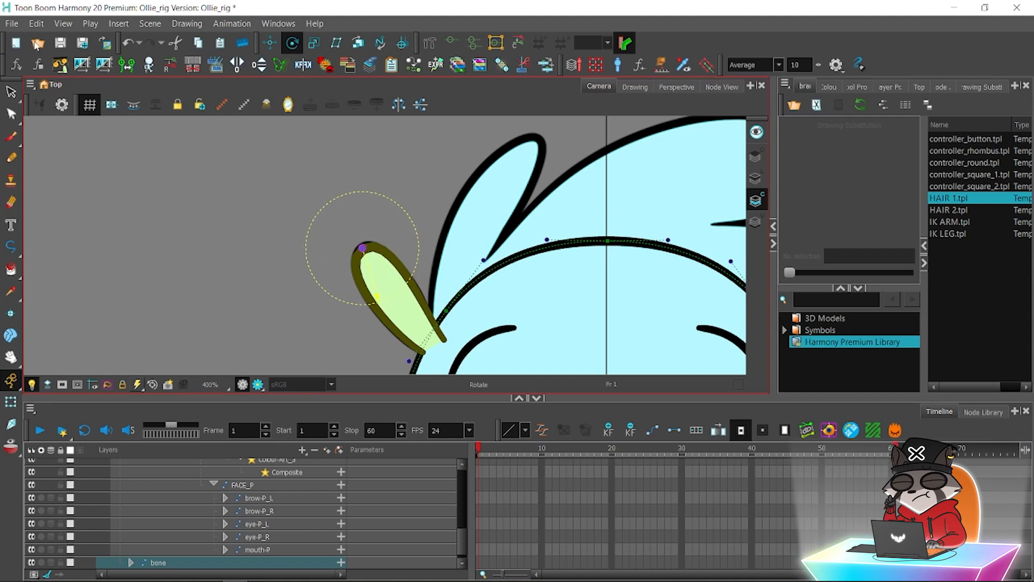
Delete the surplus third hold peg, keeping hold and hold_1 in the hair rig.
click(721, 87)
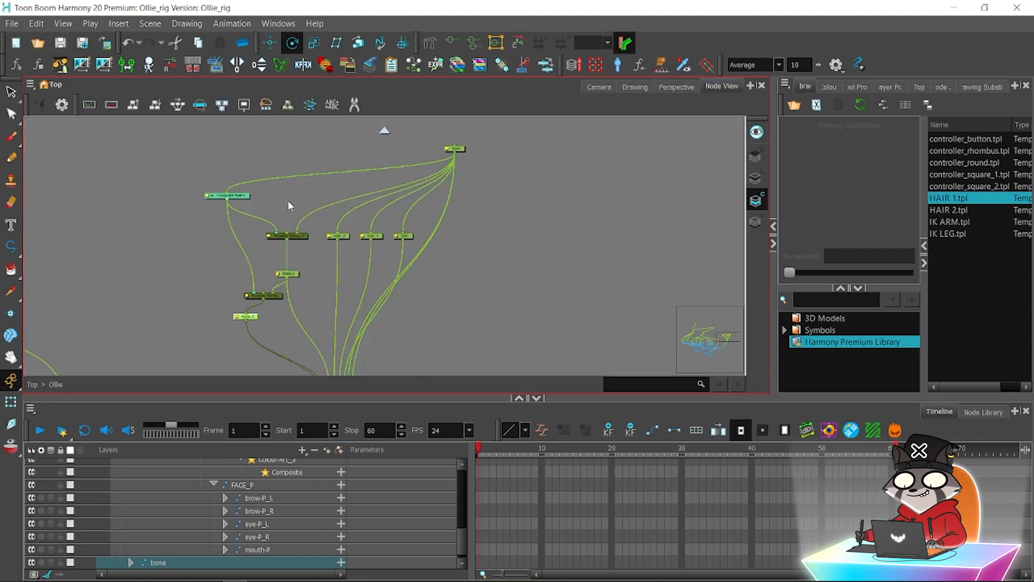
drag(363, 218, 340, 181)
click(314, 199)
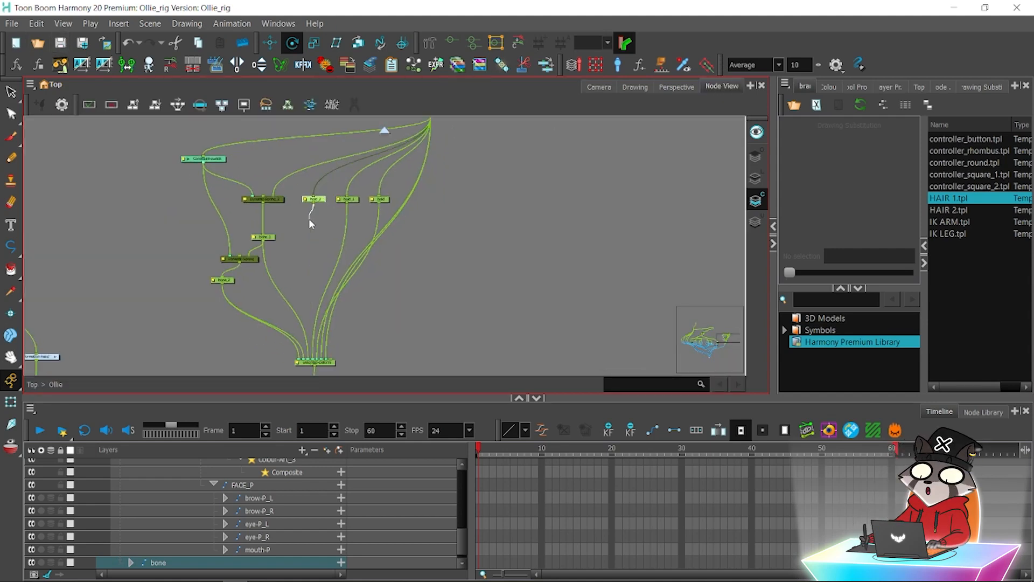
click(598, 86)
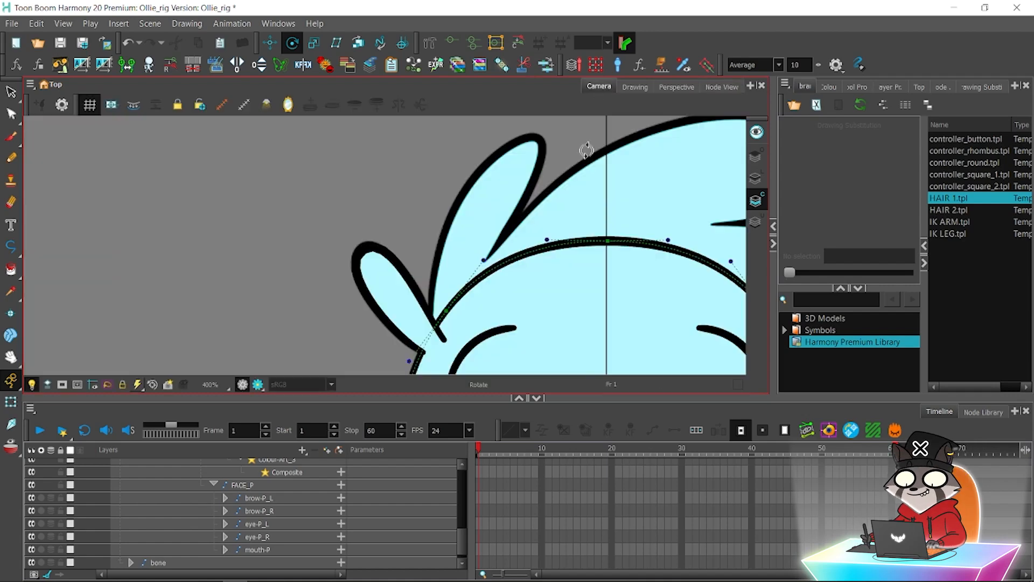
mouse_move(457, 535)
mouse_down()
mouse_move(461, 495)
mouse_move(467, 542)
mouse_up()
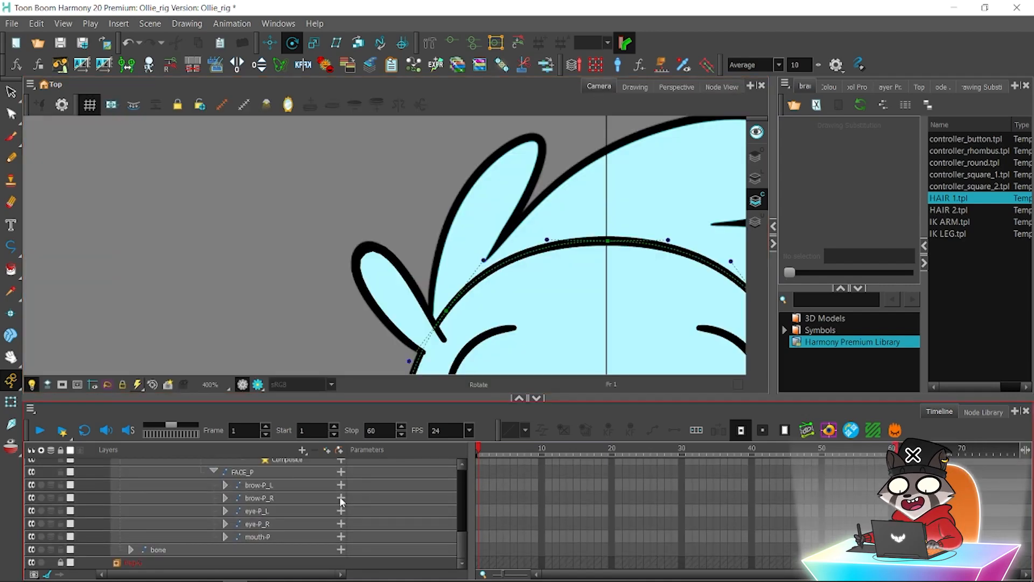
Select the hair_a drawing, extend its exposure across the timeline and save the scene.
click(10, 401)
click(418, 291)
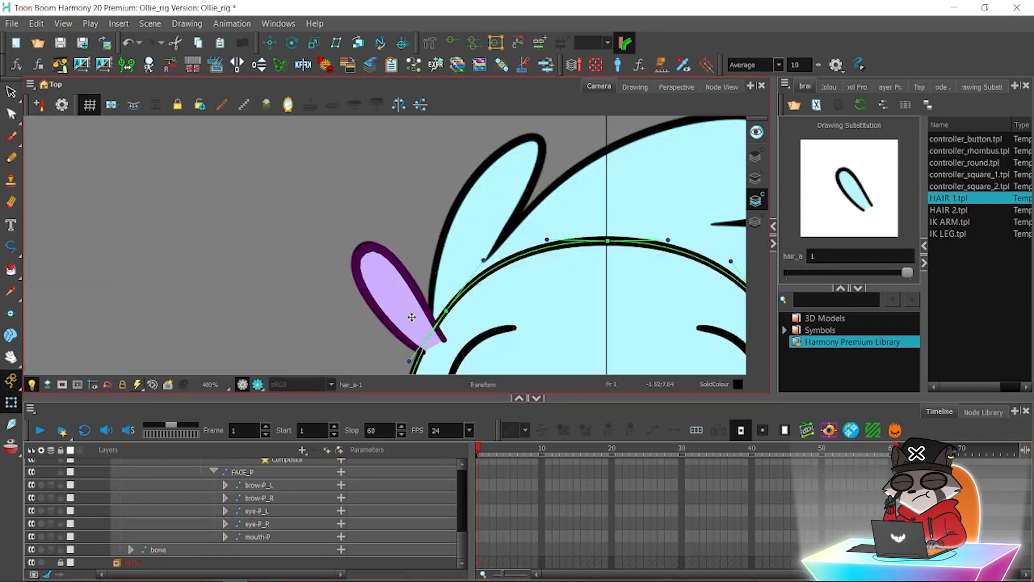
click(701, 84)
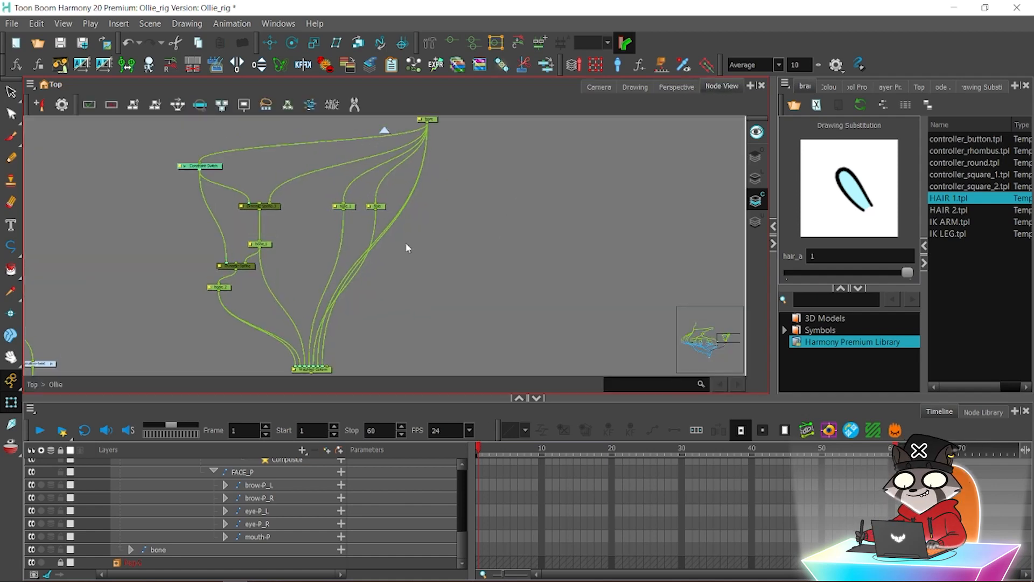
drag(428, 124, 327, 367)
click(599, 87)
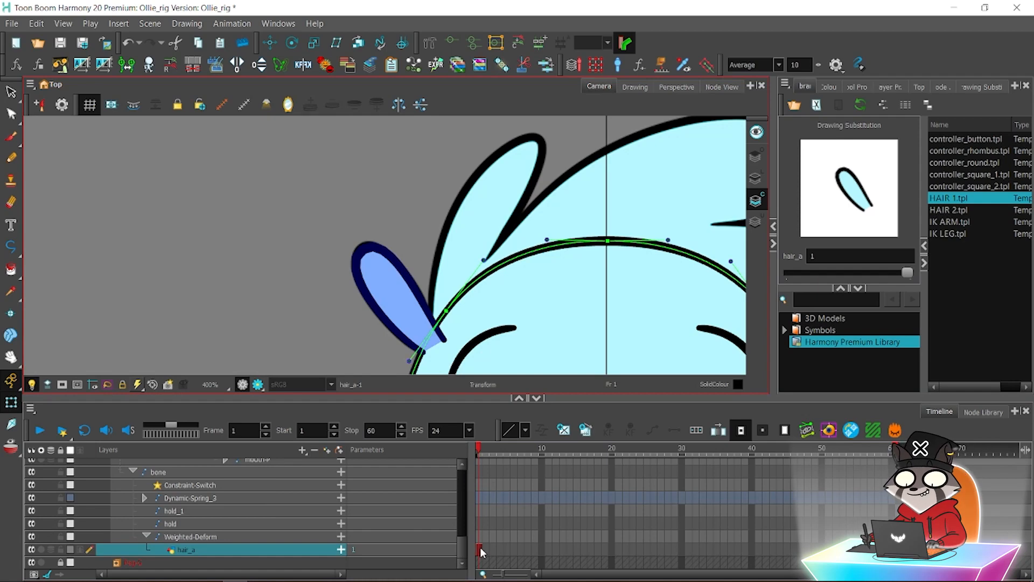
mouse_move(482, 552)
mouse_down()
mouse_move(503, 549)
mouse_move(479, 551)
mouse_up()
click(62, 43)
Test the rig by keyframing HEAD_CTRL at frame 9 and rotating it clockwise at frame 14.
click(296, 240)
key(1)
key(1)
key(1)
key(1)
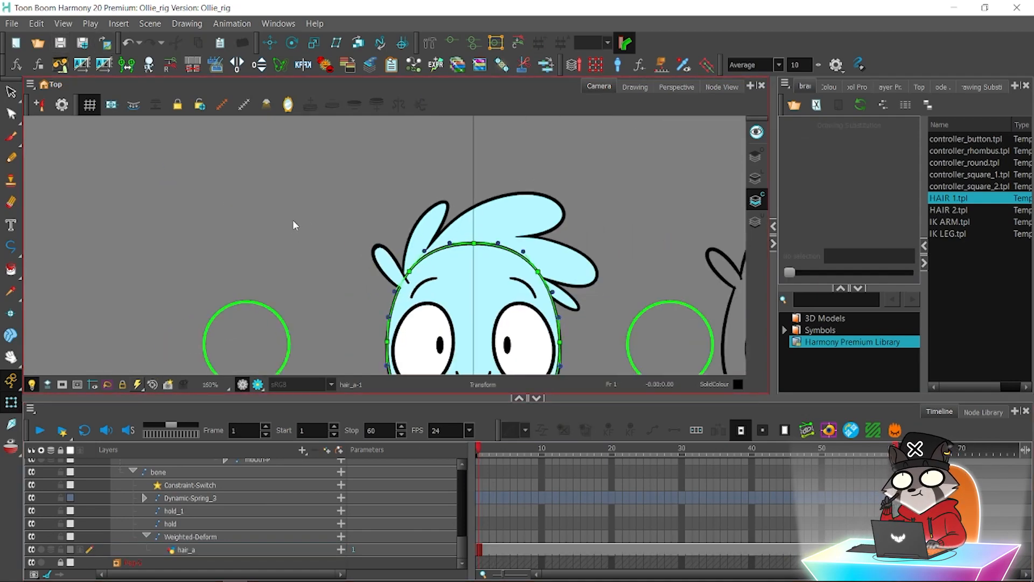
drag(534, 328, 431, 259)
click(591, 286)
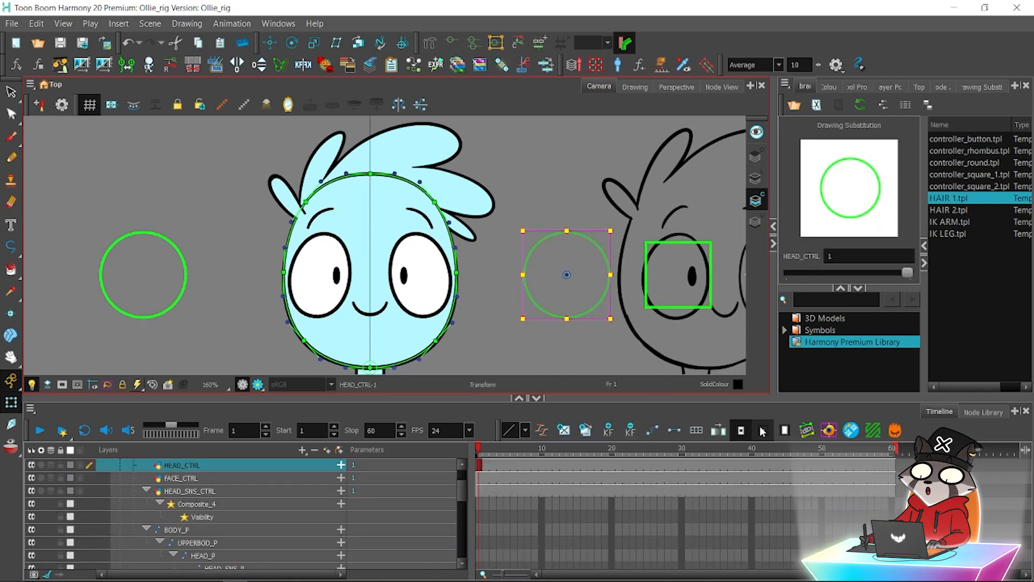
click(535, 450)
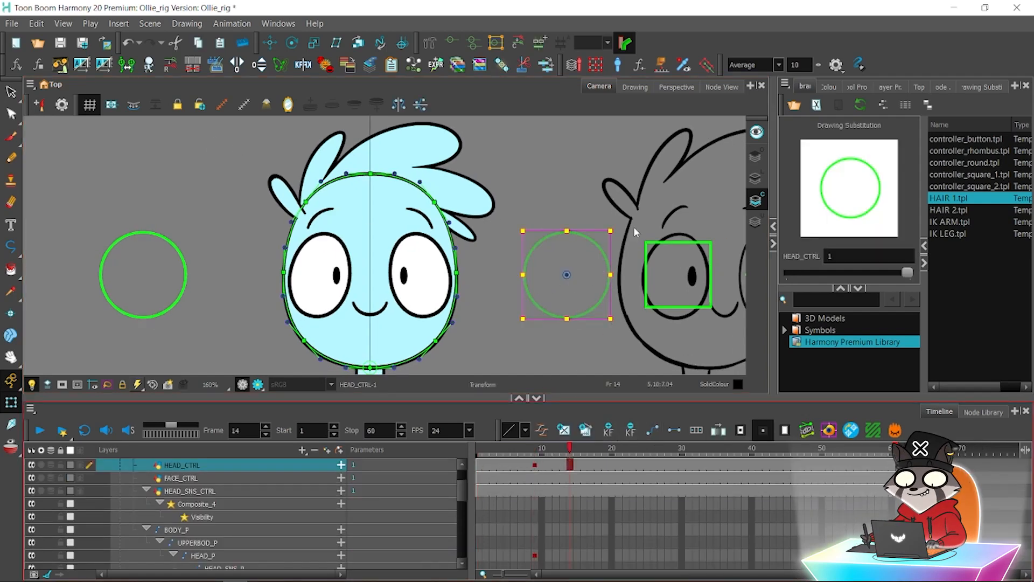
drag(619, 219, 649, 246)
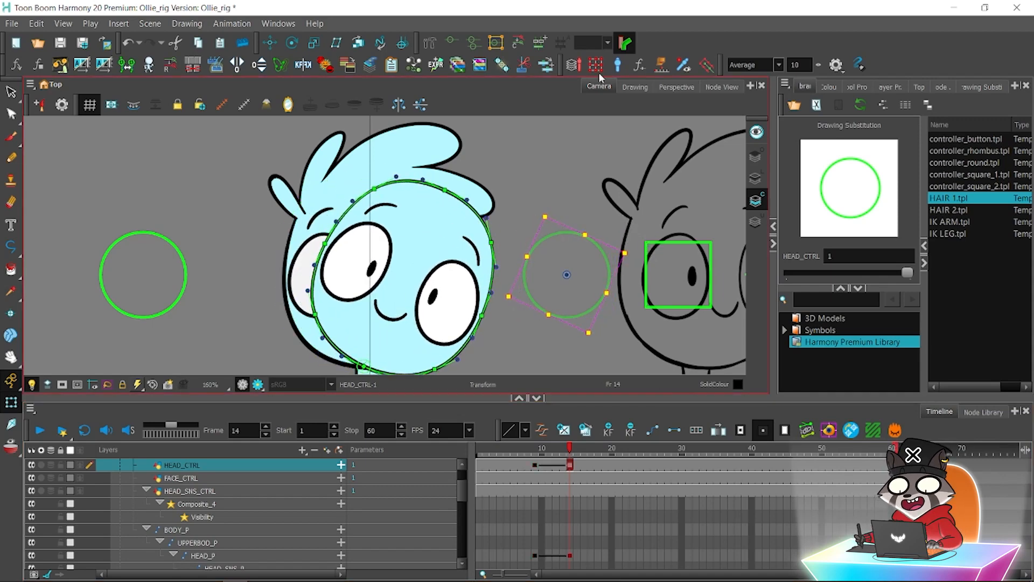
Connect the head's Two-Points-Constraint node to the top bone peg of the hair rig.
click(712, 87)
scroll(337, 205, up, 5)
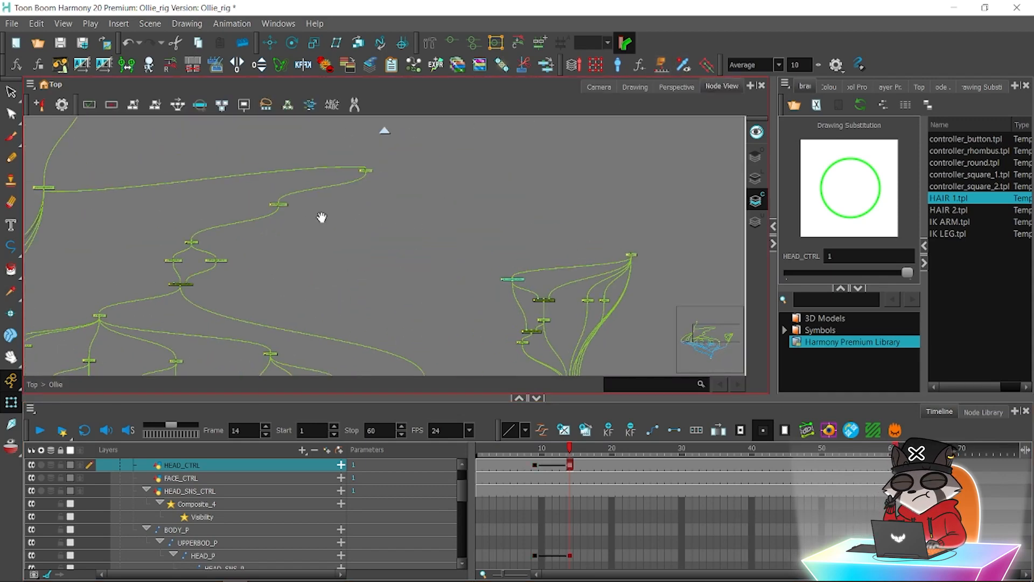
drag(121, 250, 123, 250)
drag(190, 249, 198, 231)
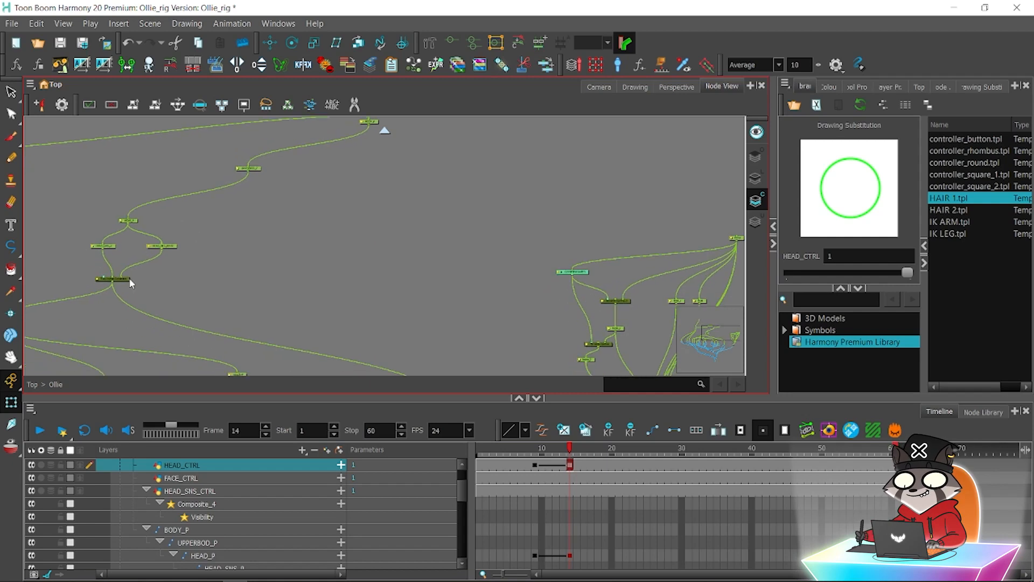
drag(111, 280, 698, 237)
Play back the clockwise head rotation to check how the small hair tuft follows the head.
click(598, 86)
click(521, 448)
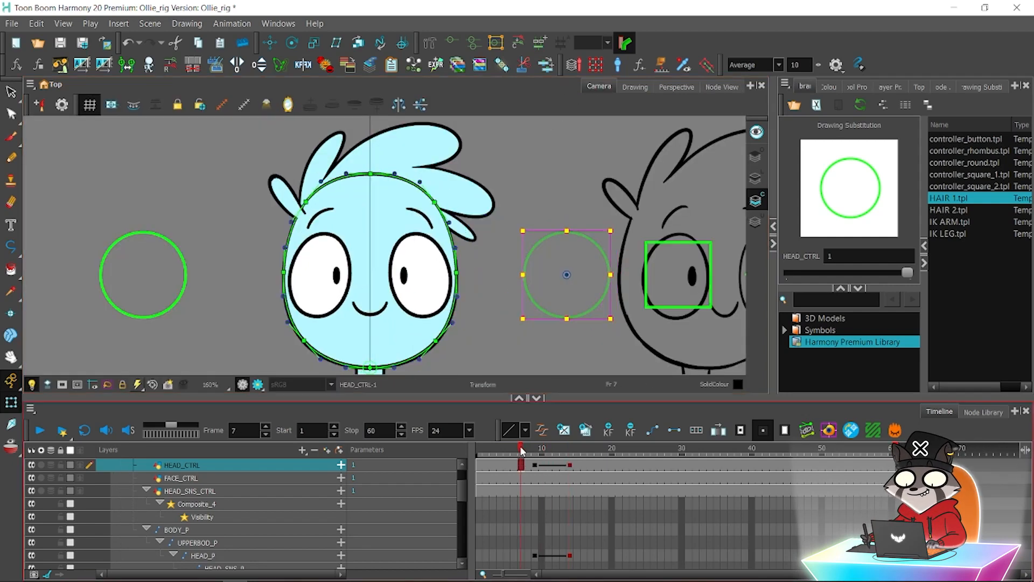
click(39, 429)
click(40, 430)
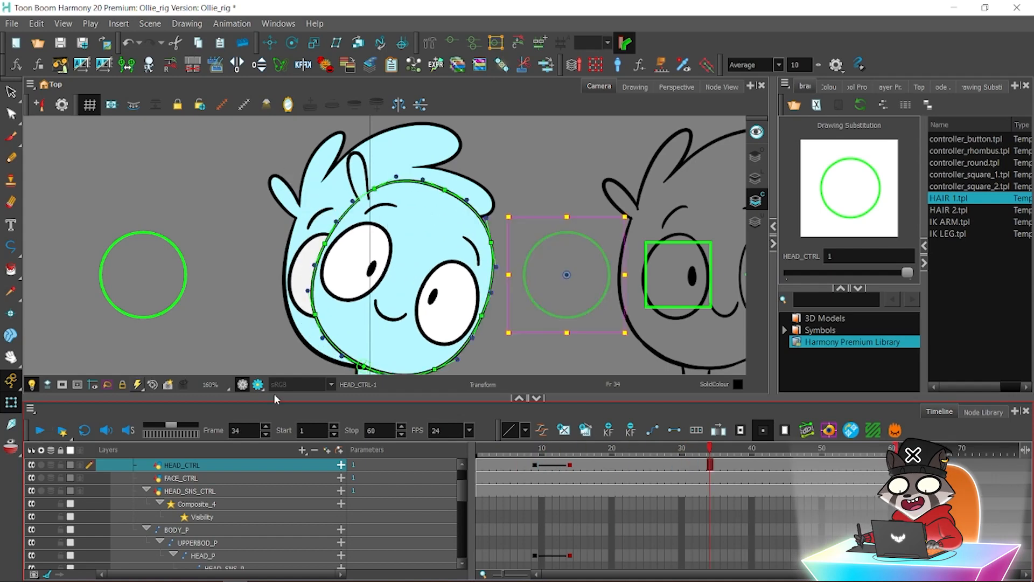
drag(471, 444, 438, 444)
click(40, 431)
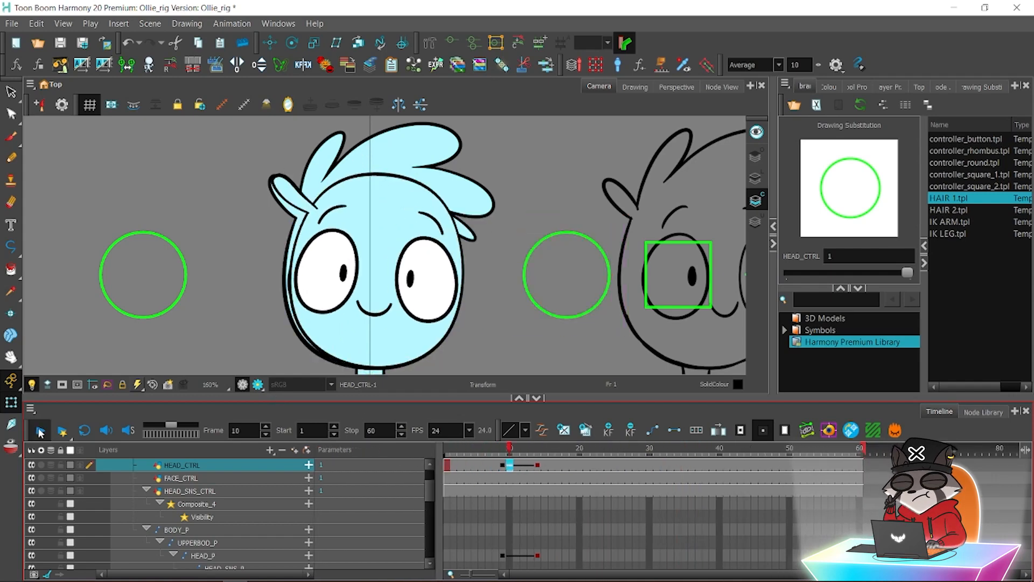
Delete the HEAD_CTRL keyframes of the clockwise rotation test.
click(462, 457)
drag(461, 457, 628, 463)
drag(559, 466, 488, 466)
click(632, 432)
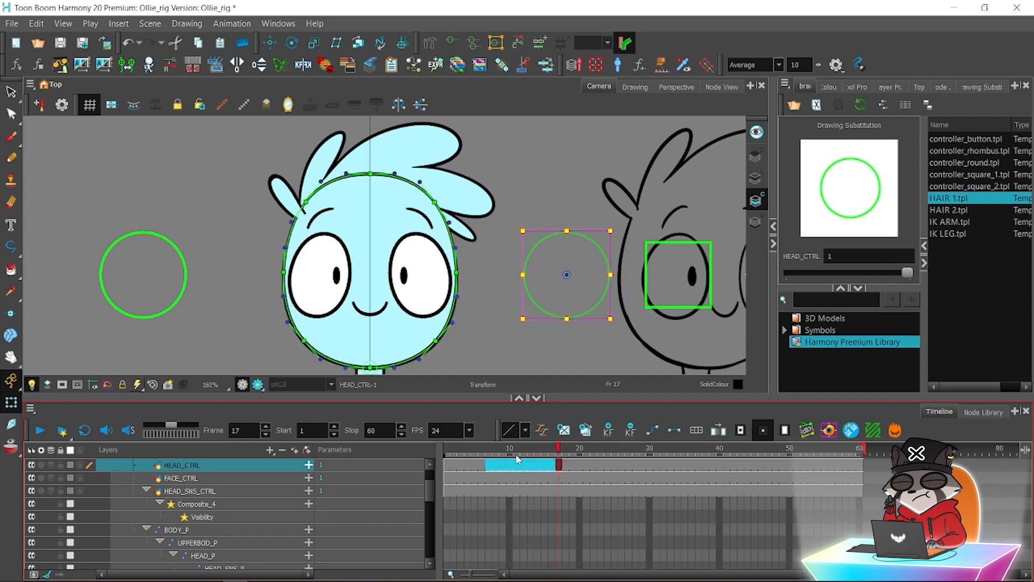
Test the tuft by keyframing HEAD_CTRL at frame 11, rotating it counter-clockwise at frame 15 and playing the animation back.
click(516, 457)
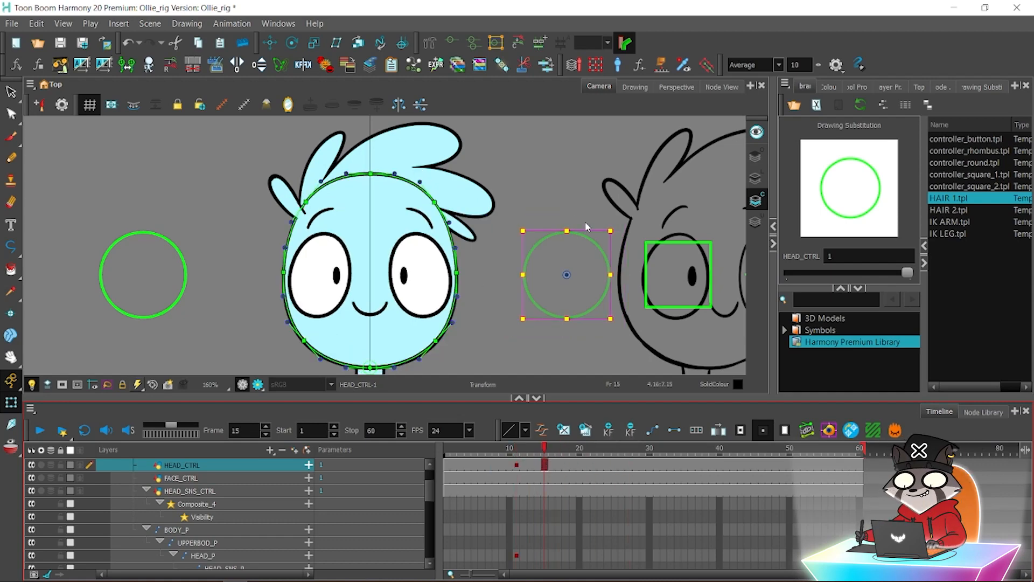
drag(619, 232, 589, 258)
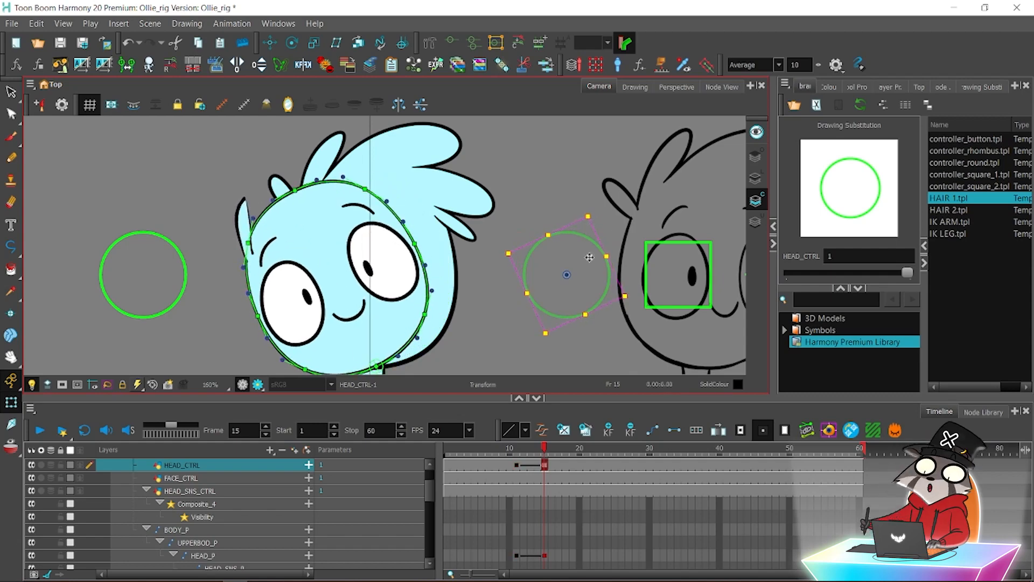
click(519, 452)
key(Return)
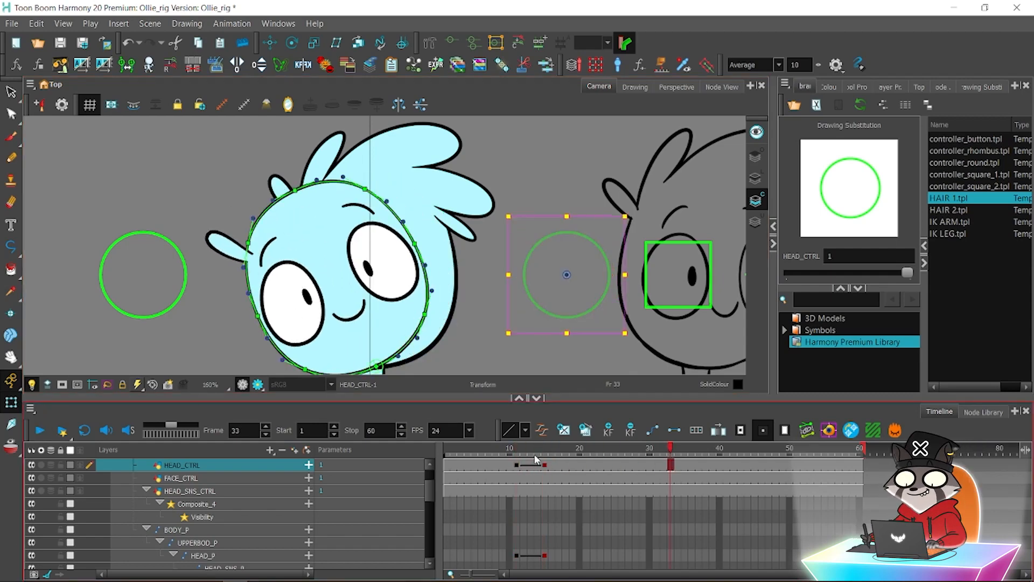
Clear the counter-clockwise test keyframes from HEAD_CTRL, return to frame 1 and save the scene.
mouse_move(508, 456)
mouse_down()
mouse_move(549, 457)
mouse_move(509, 467)
mouse_up()
key(Delete)
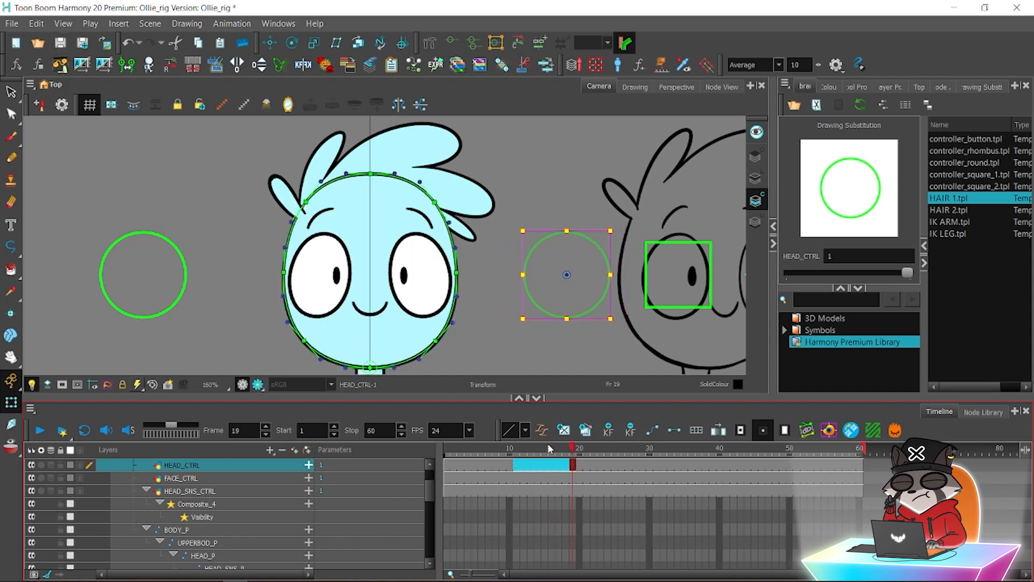
click(447, 452)
click(599, 145)
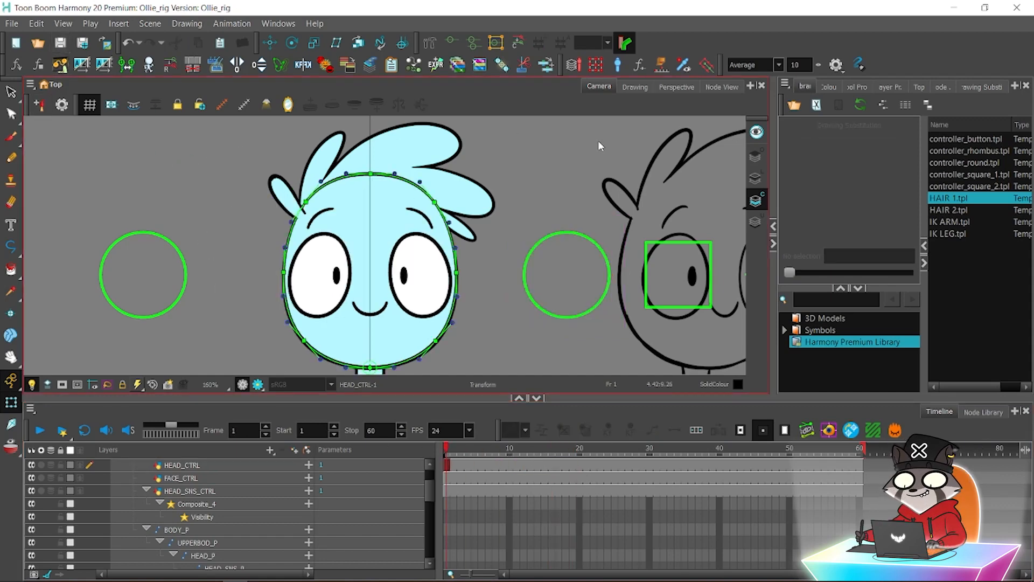
Tidy the hair rig's node layout, aligning its pegs and placing the hair_a drawing beneath them, and save the scene.
drag(429, 490, 429, 553)
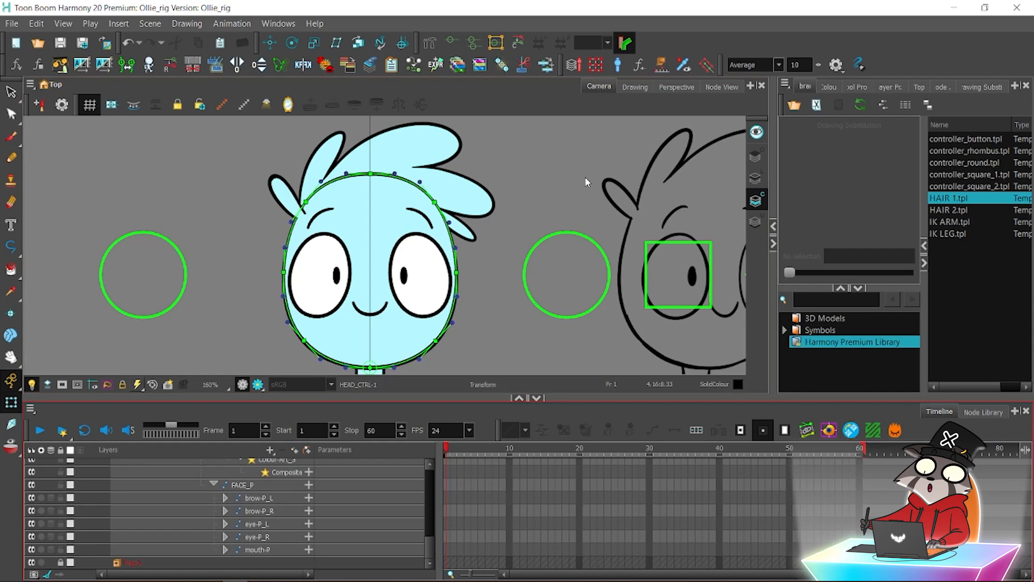
click(721, 86)
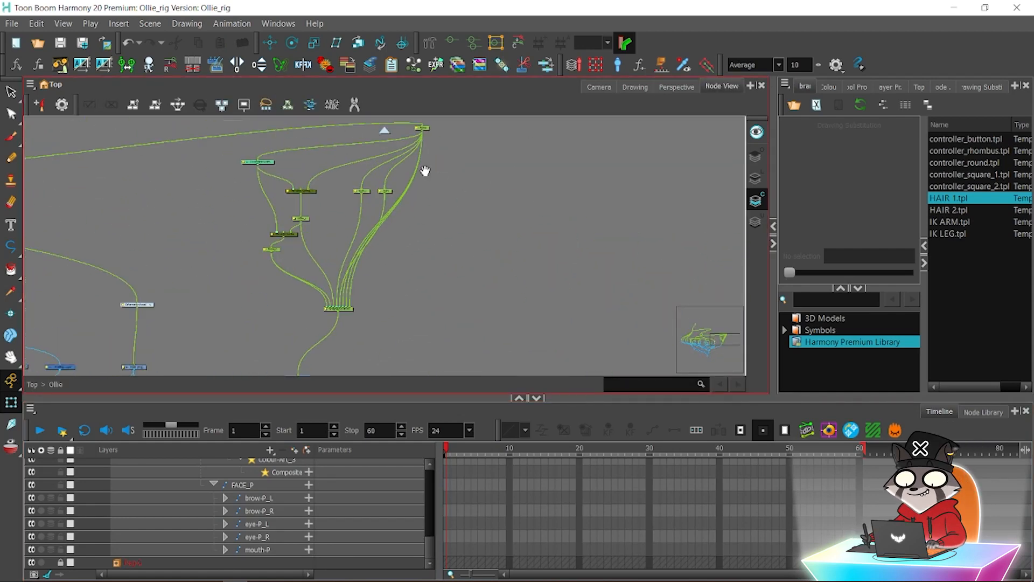
drag(425, 171, 435, 201)
mouse_move(370, 222)
mouse_down()
mouse_move(344, 223)
mouse_move(381, 224)
mouse_up()
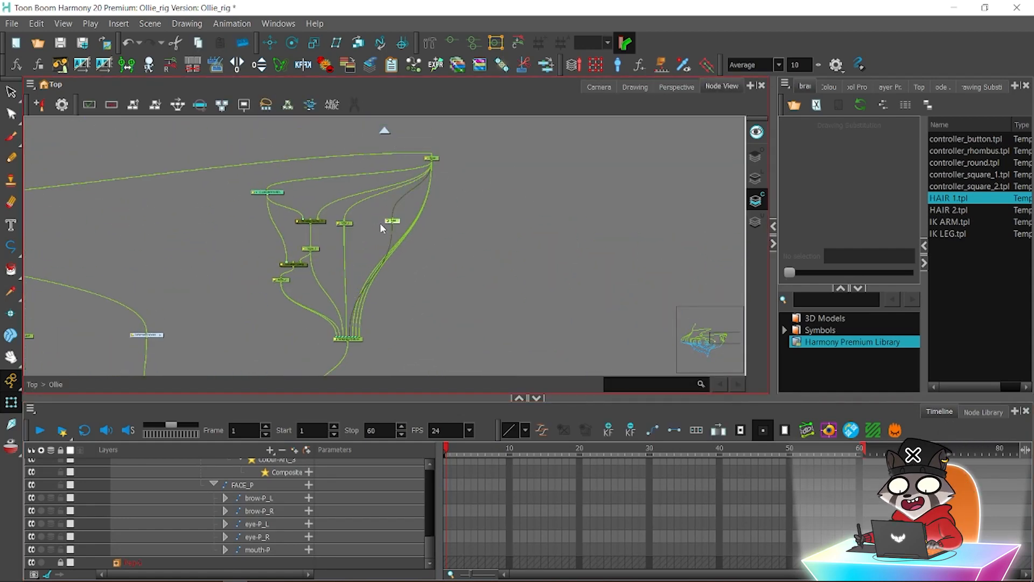
drag(436, 160, 430, 162)
click(450, 223)
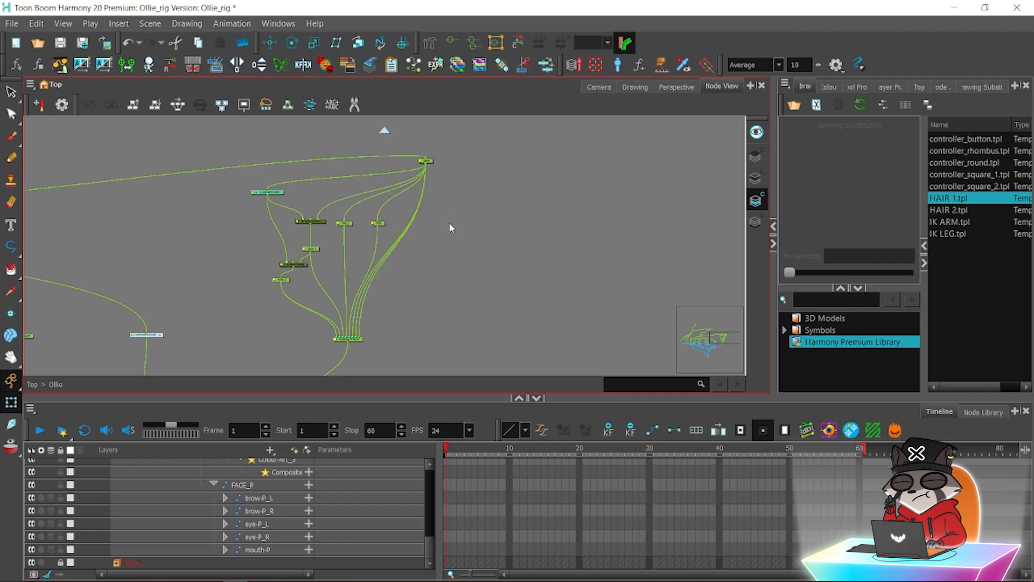
drag(412, 272, 402, 223)
drag(347, 289, 360, 262)
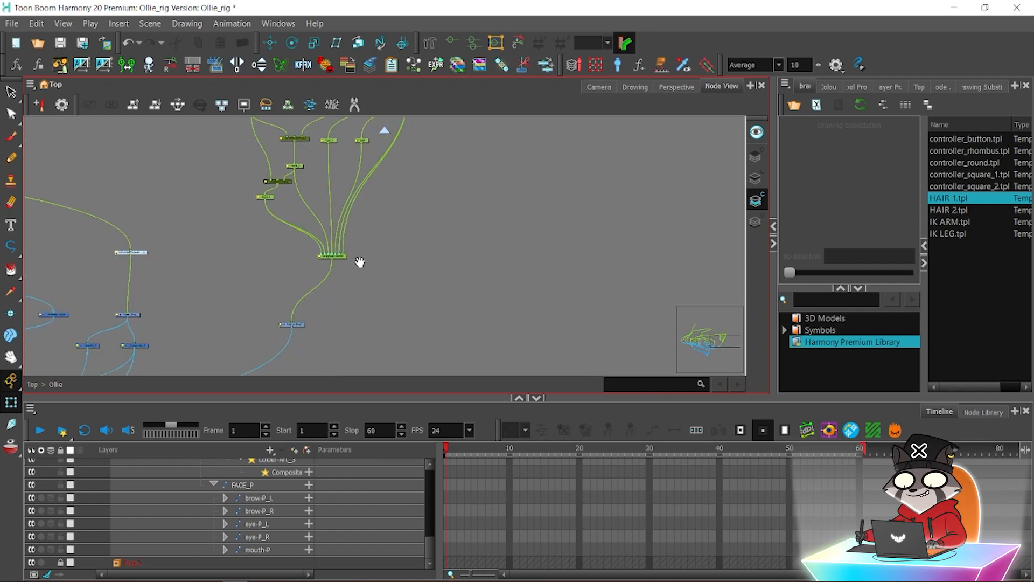
drag(298, 325, 343, 318)
scroll(400, 261, down, 2)
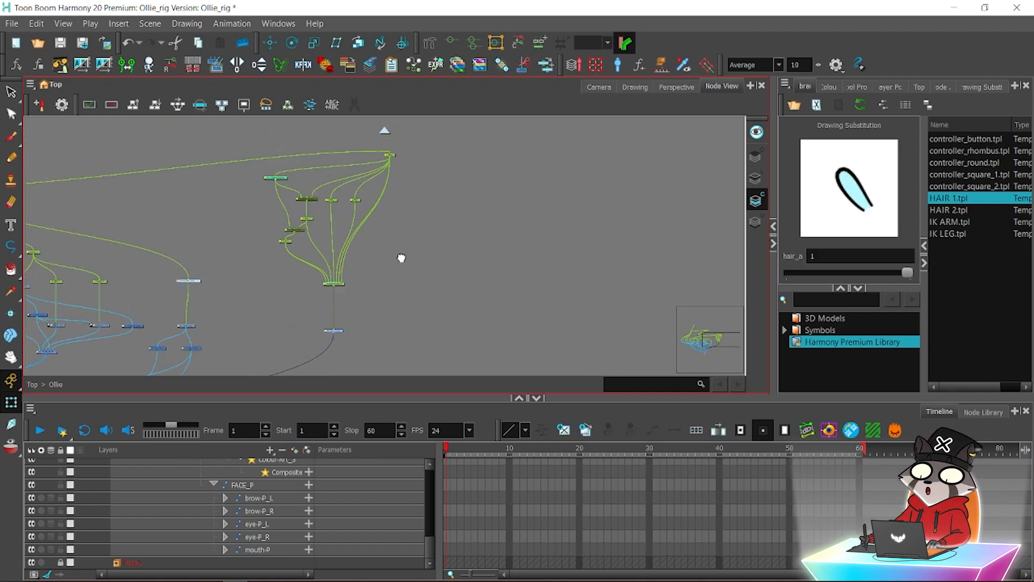
scroll(402, 258, up, 1)
click(60, 44)
Rename the hair rig's top bone peg as hair_a_p and save the scene.
click(598, 87)
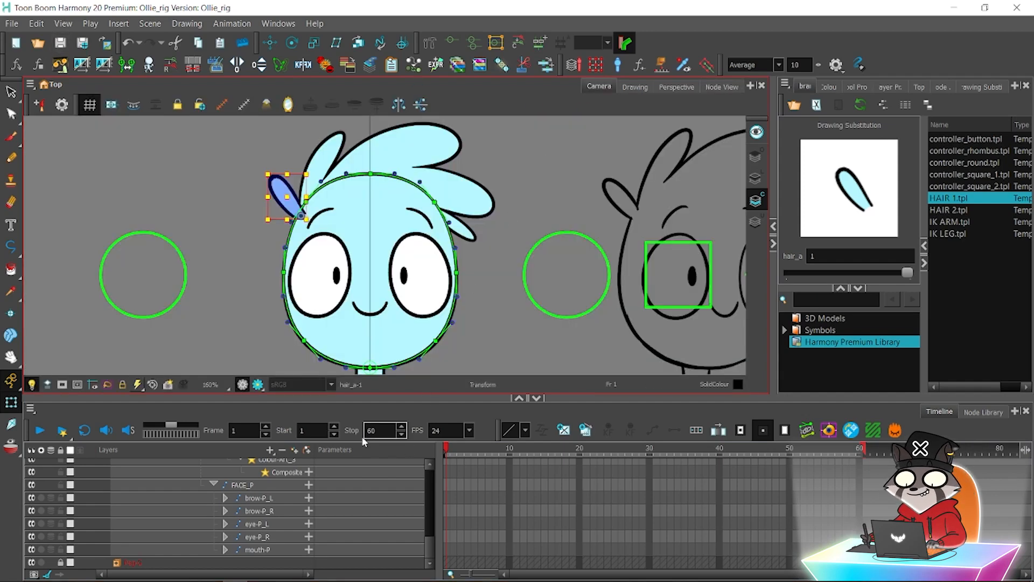
click(722, 87)
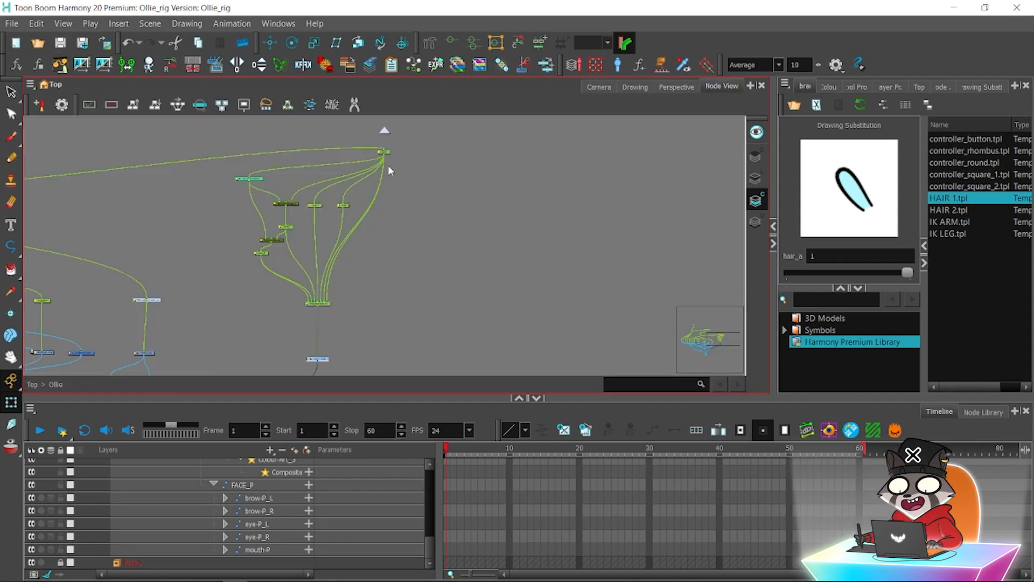
click(388, 154)
click(598, 87)
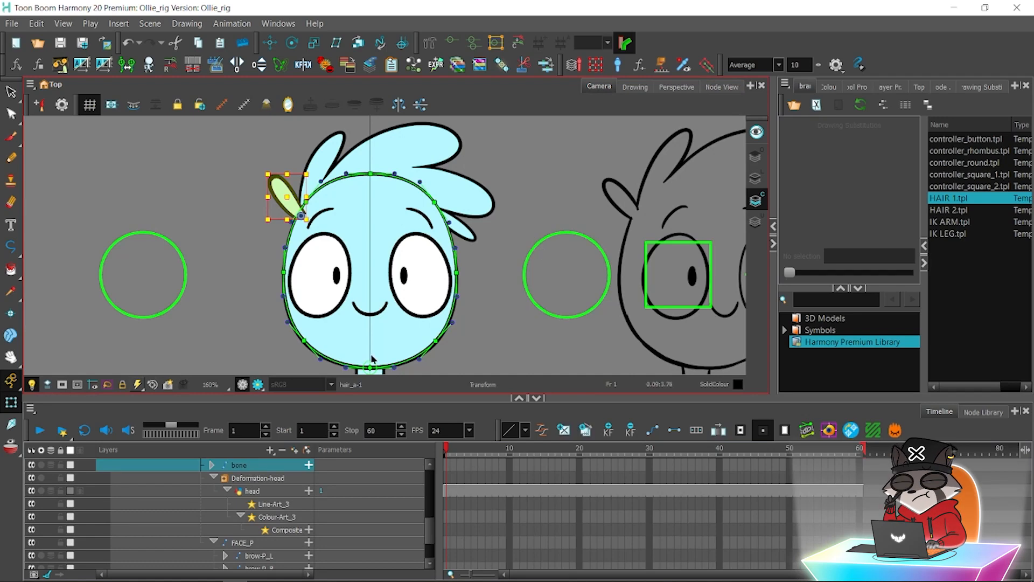
click(722, 87)
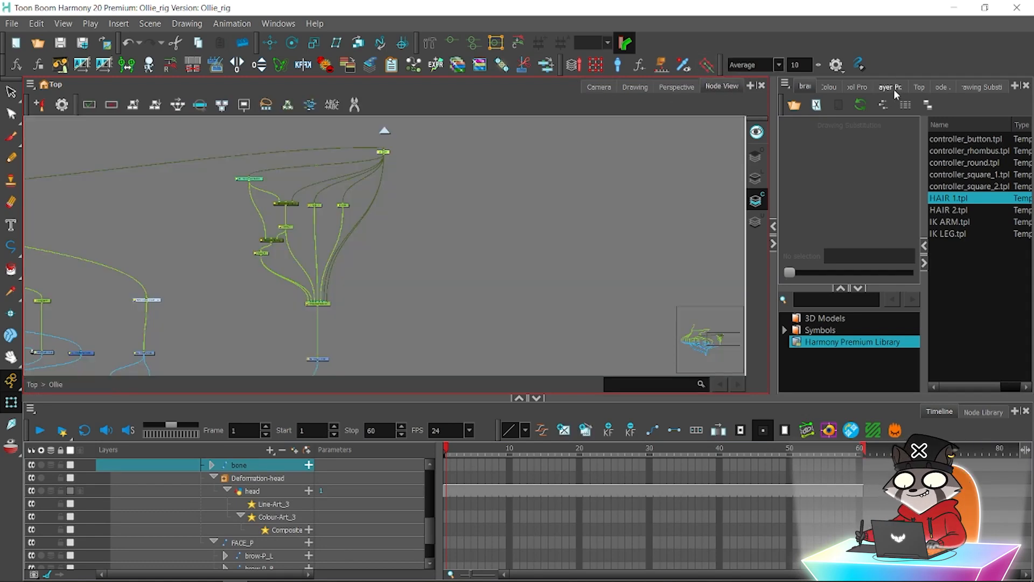
click(890, 87)
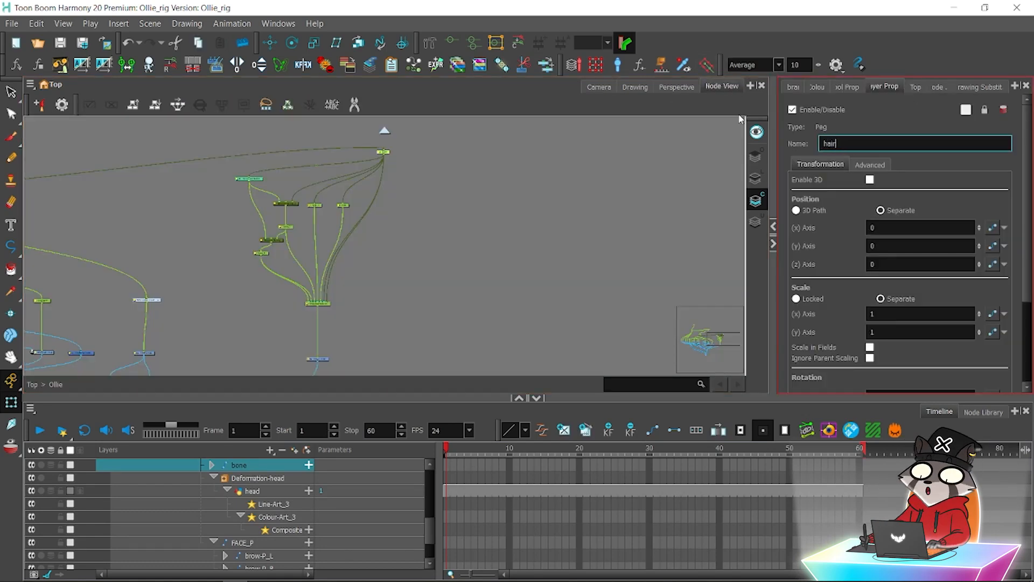
click(607, 90)
key(ctrl+s)
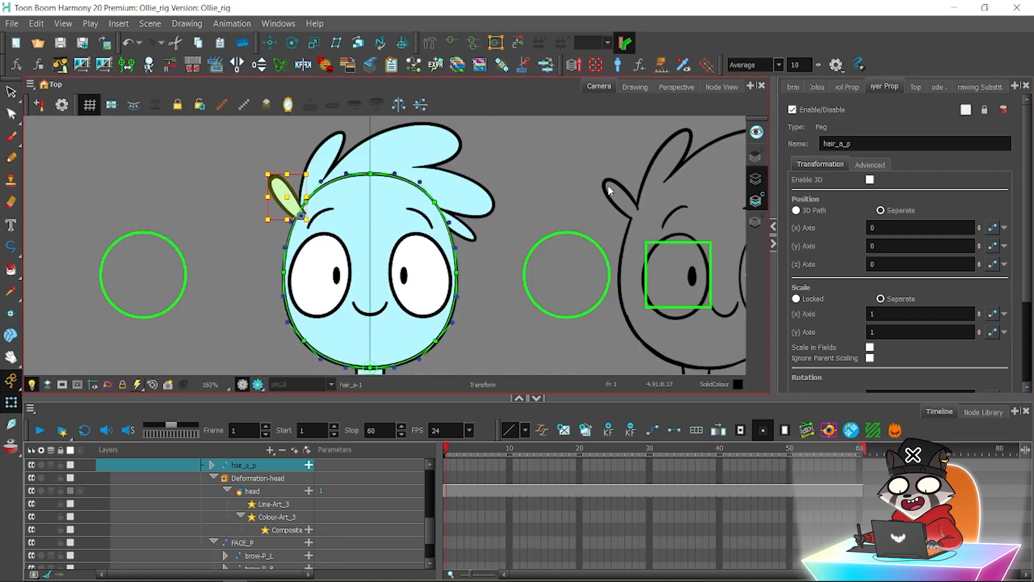
Duplicate the hair_a_p rig and move the copy beside the original in the node network.
right_click(235, 464)
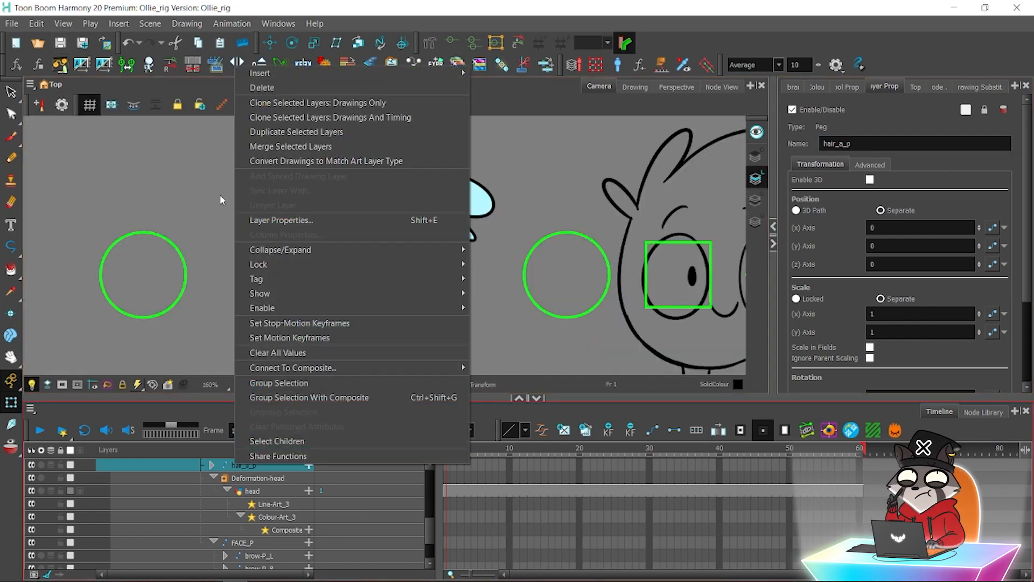
click(284, 136)
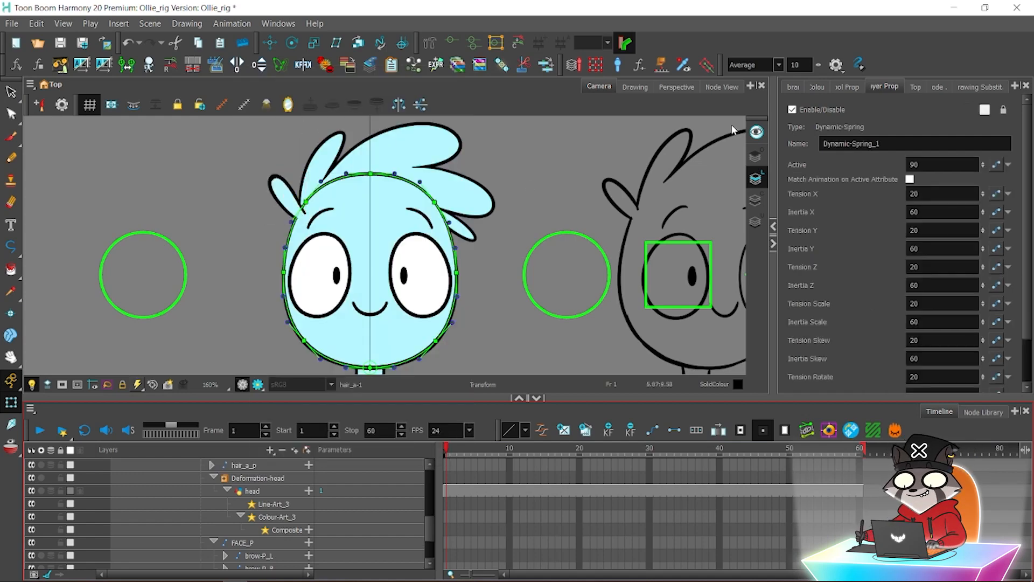
click(721, 87)
drag(384, 159, 553, 154)
click(445, 196)
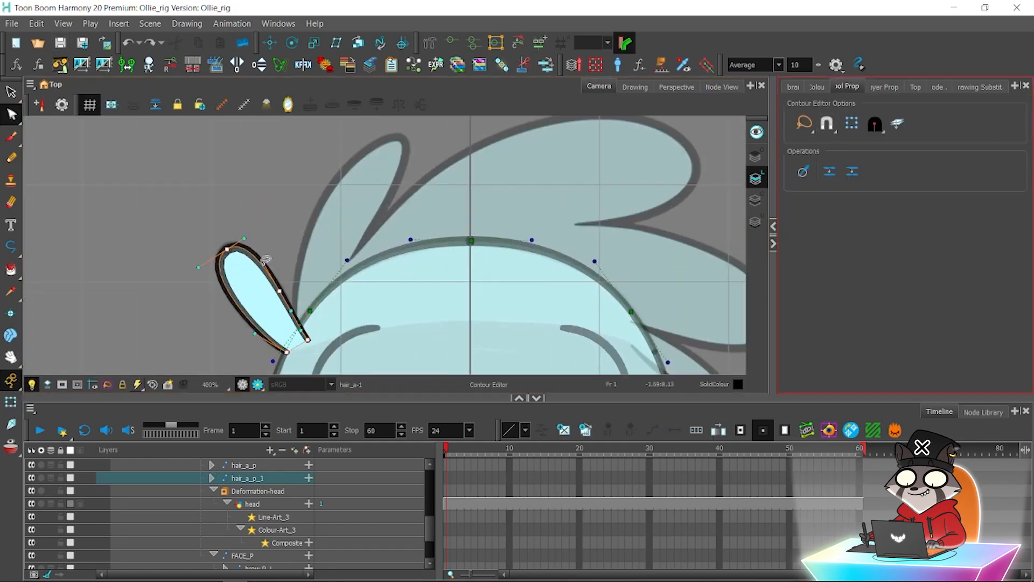
Reshape the contours of the copied tuft drawings to match the head's next two hair tufts and save the scene.
drag(265, 261, 294, 156)
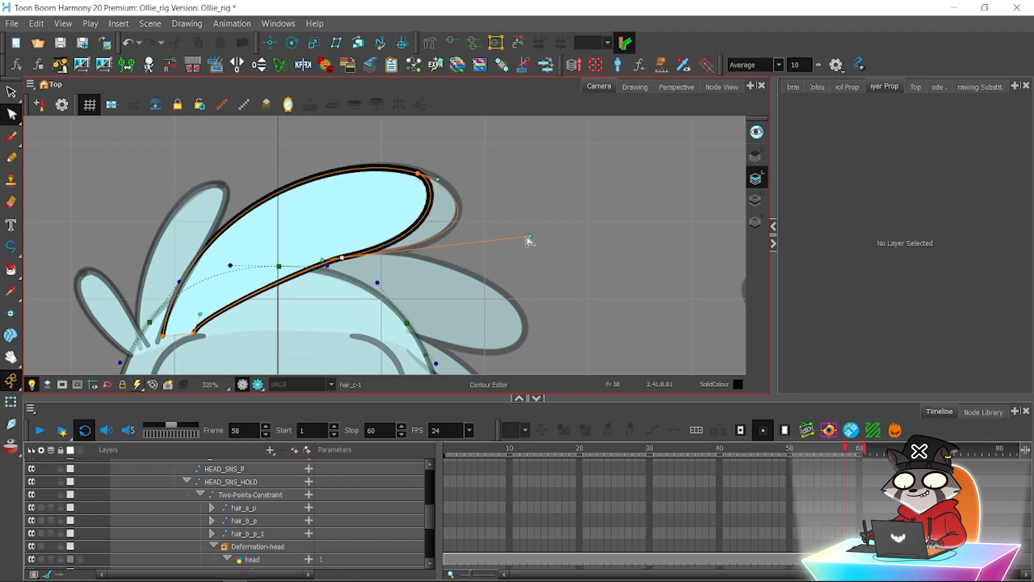
drag(527, 238, 540, 204)
drag(409, 225, 407, 230)
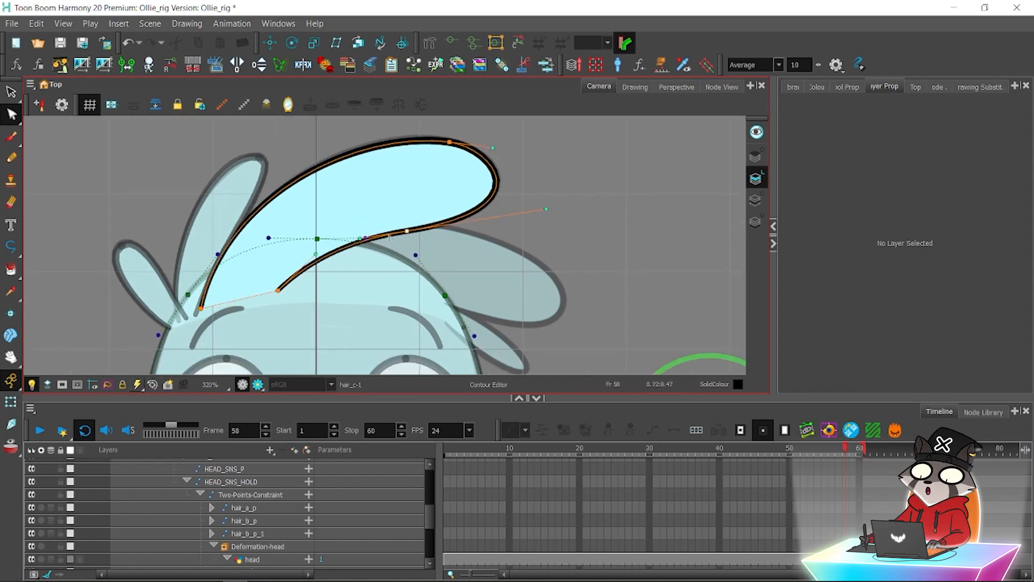
click(365, 132)
key(ctrl+s)
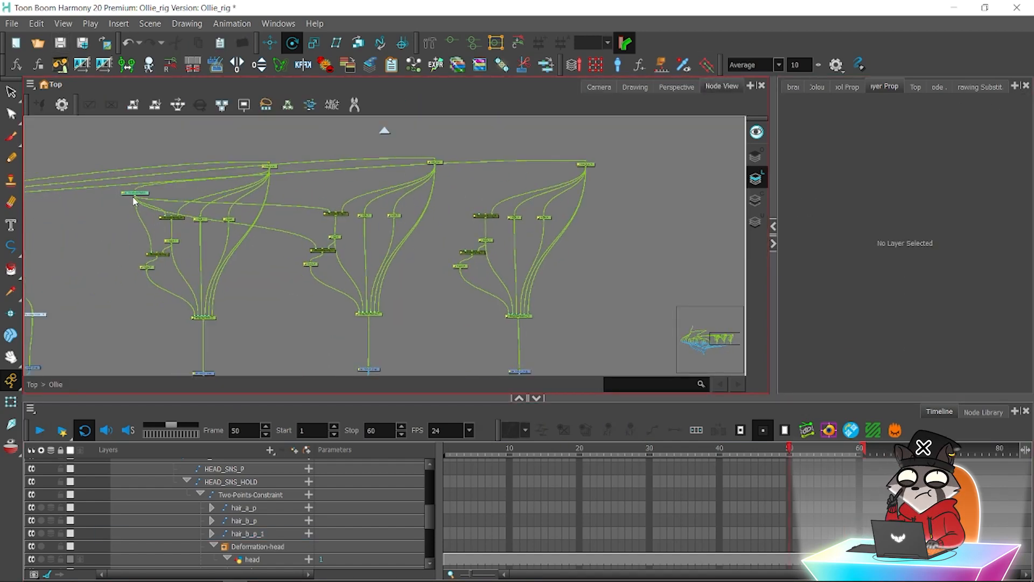
Connect the shared Constraint-Switch to both dynamic spring nodes of the third hair rig and save the scene.
drag(134, 197, 317, 186)
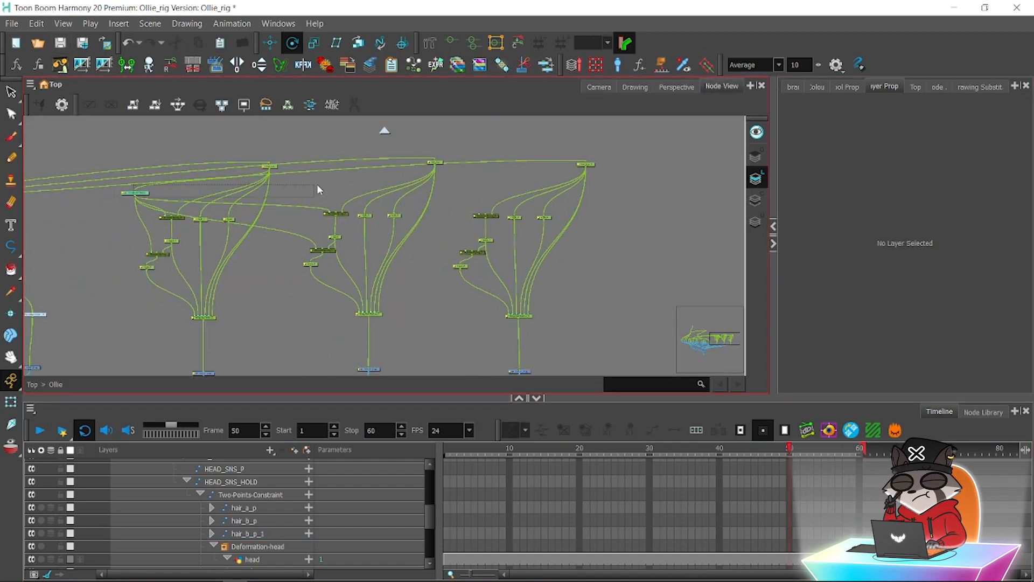
drag(484, 206, 481, 214)
click(135, 199)
drag(136, 197, 316, 191)
click(592, 84)
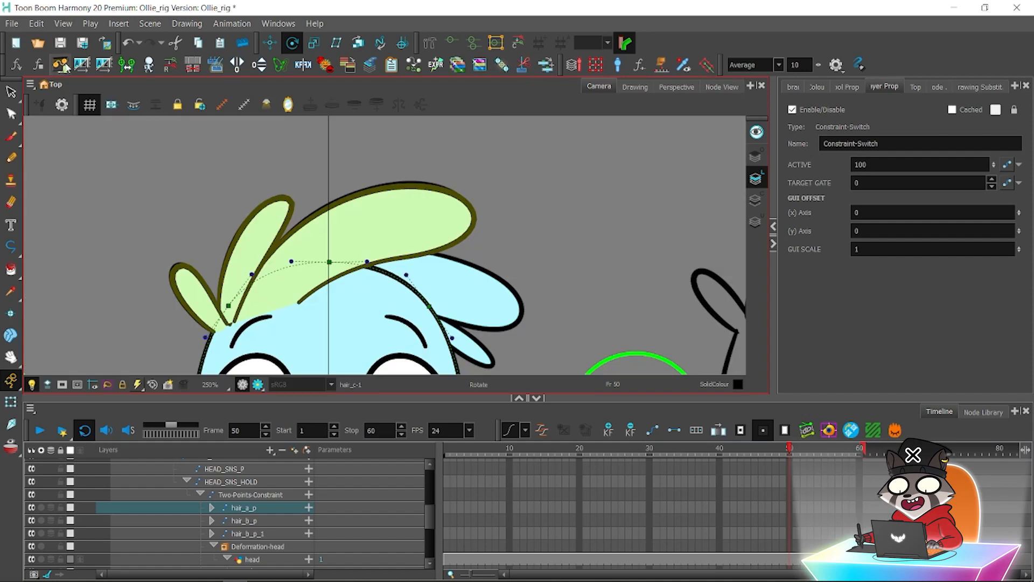
key(ctrl+s)
Play the scene back from frame 1 with the whole character in view to check the hair.
scroll(331, 318, down, 3)
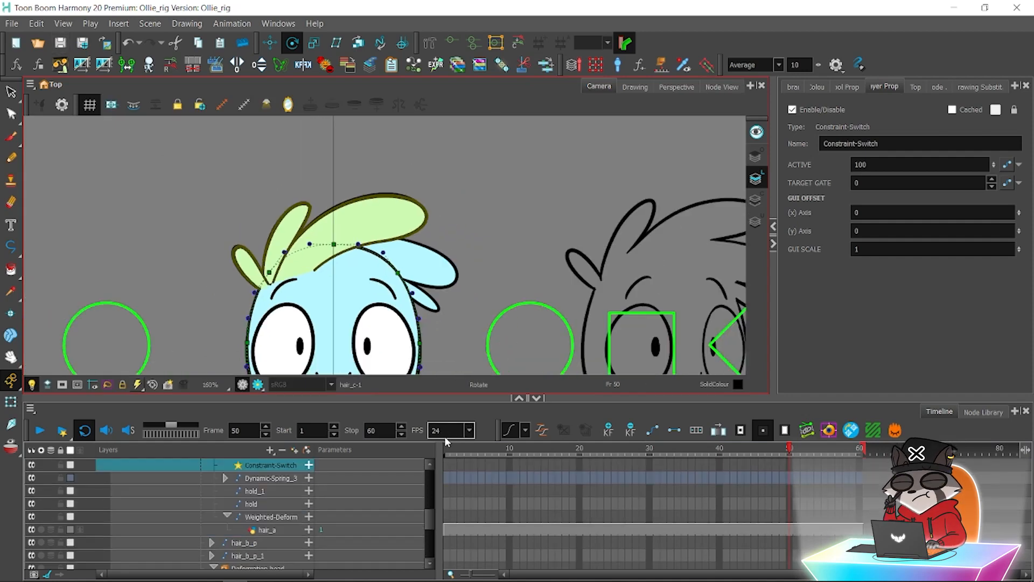
click(523, 455)
drag(450, 222, 455, 138)
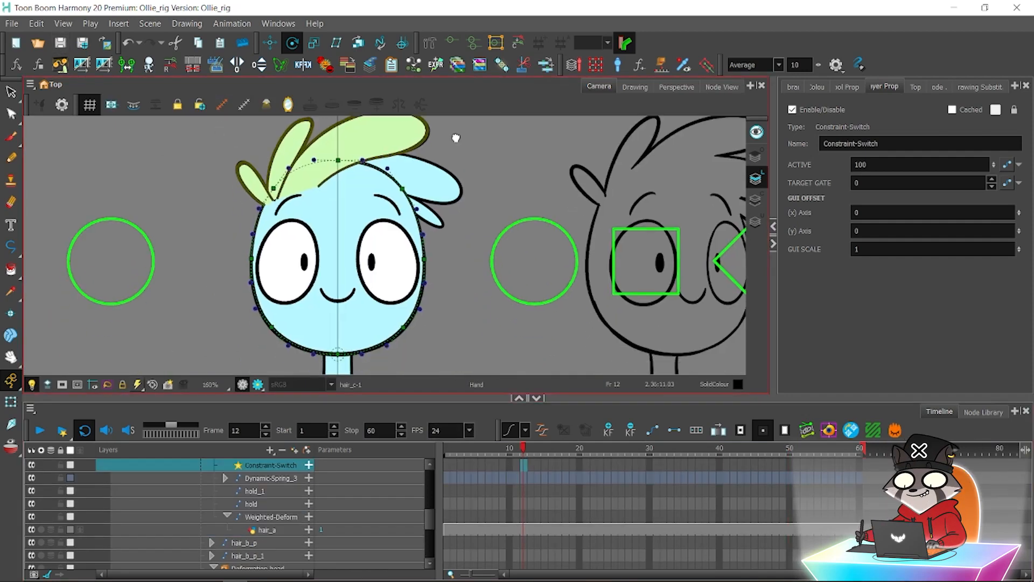
key(1)
key(1)
key(1)
key(1)
key(1)
drag(486, 287, 483, 250)
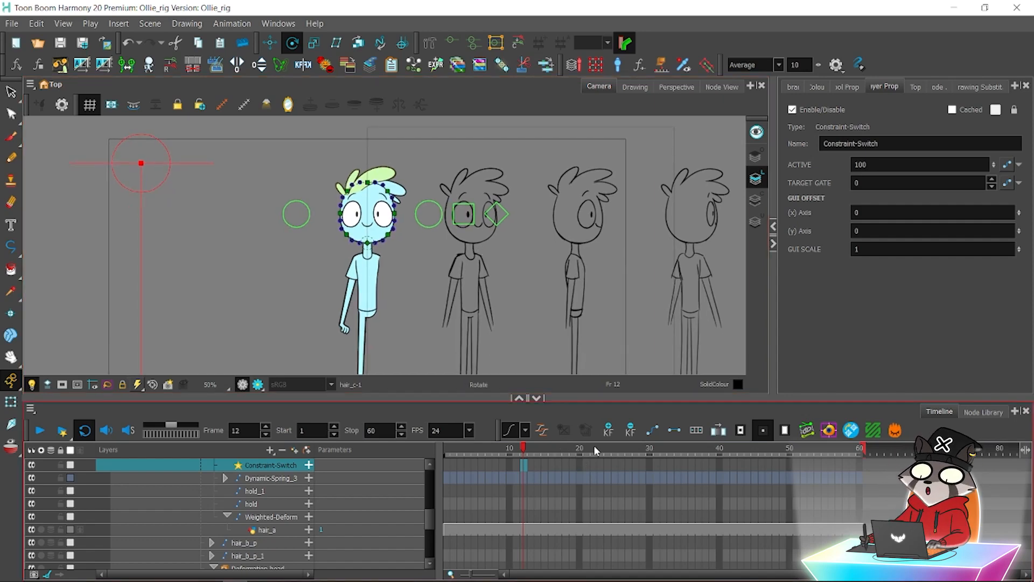
drag(522, 454, 445, 454)
click(39, 432)
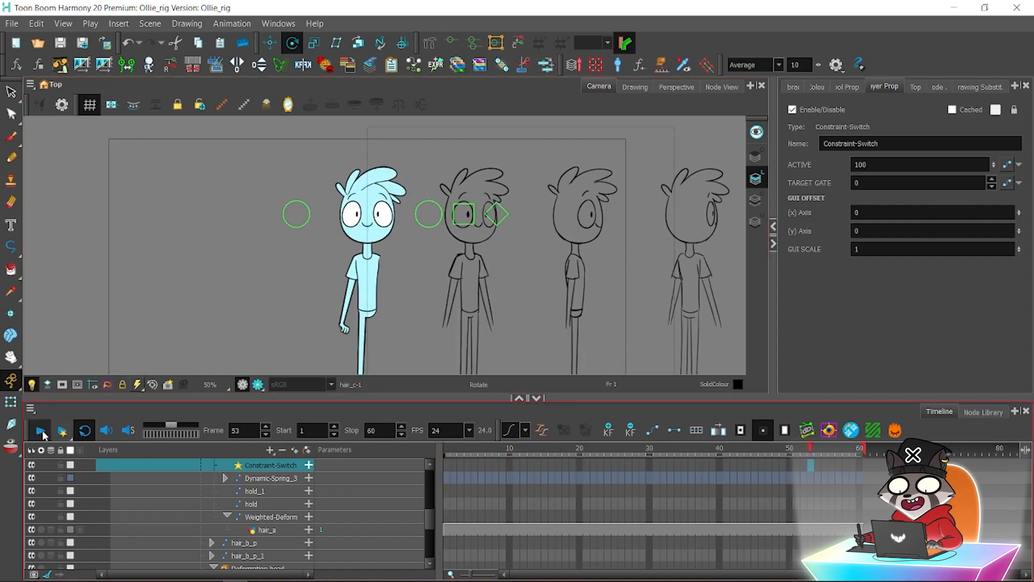
Try the hair's Constraint-Switch controller at several strengths across the timeline, lower it to 0 and play the scene.
click(40, 431)
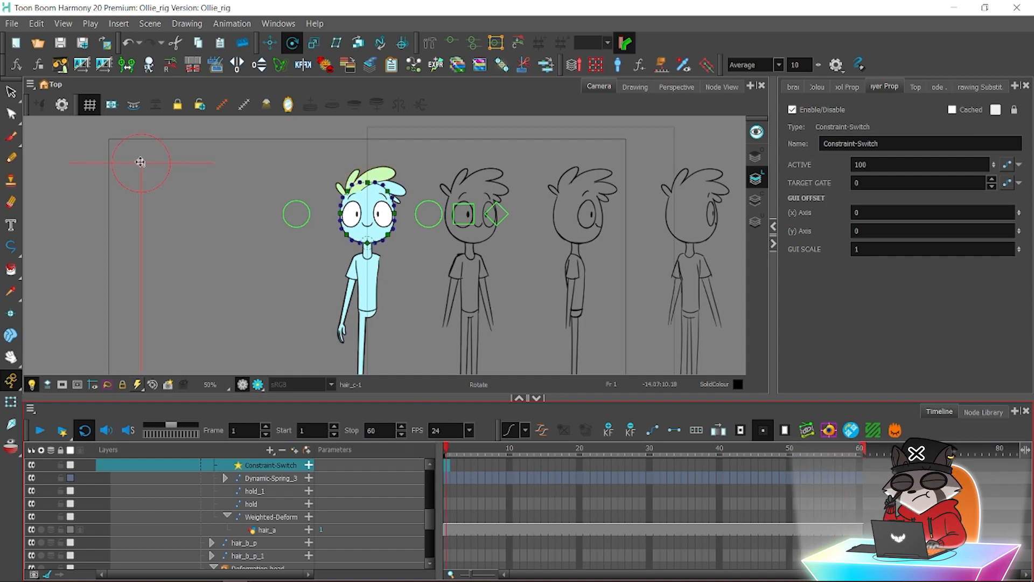
drag(140, 162, 139, 201)
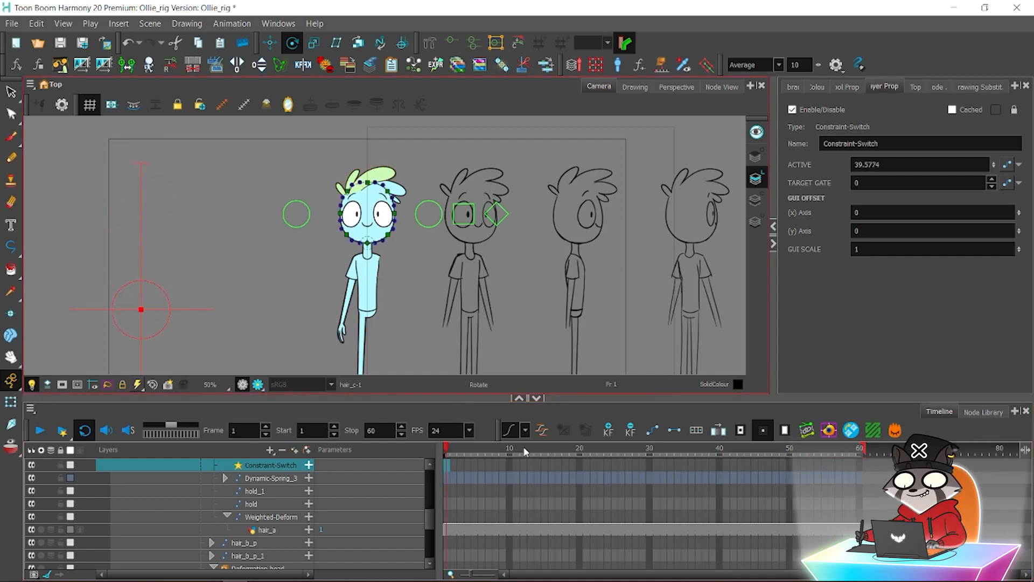
mouse_move(525, 452)
mouse_down()
mouse_move(592, 452)
mouse_move(545, 452)
mouse_up()
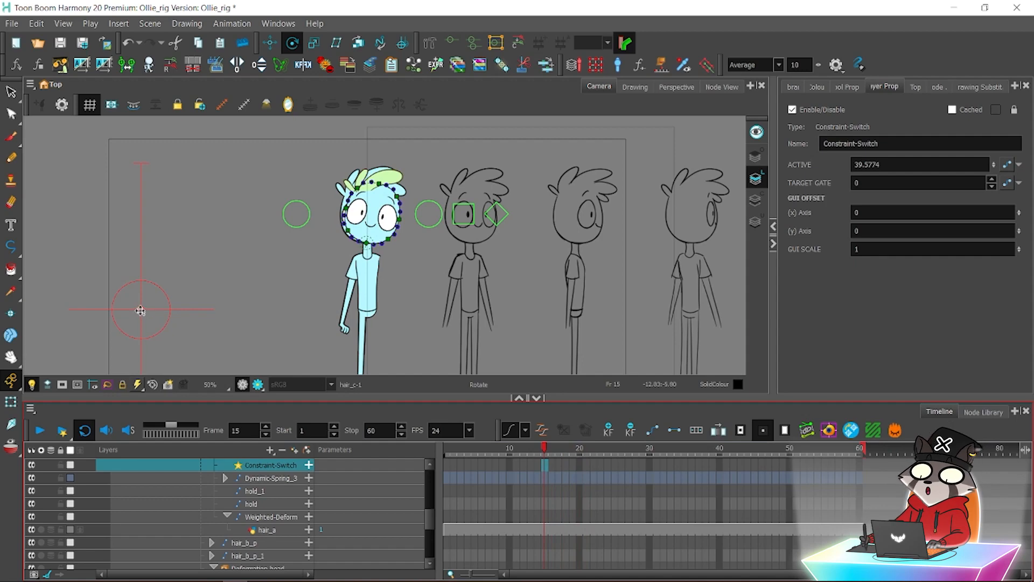
drag(140, 311, 150, 169)
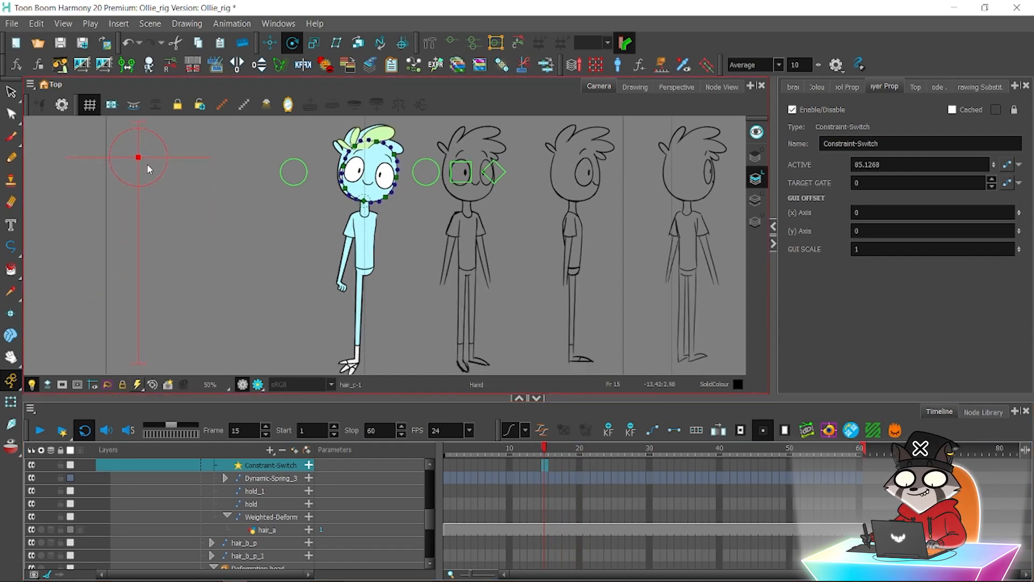
drag(122, 339, 117, 406)
drag(512, 449, 439, 456)
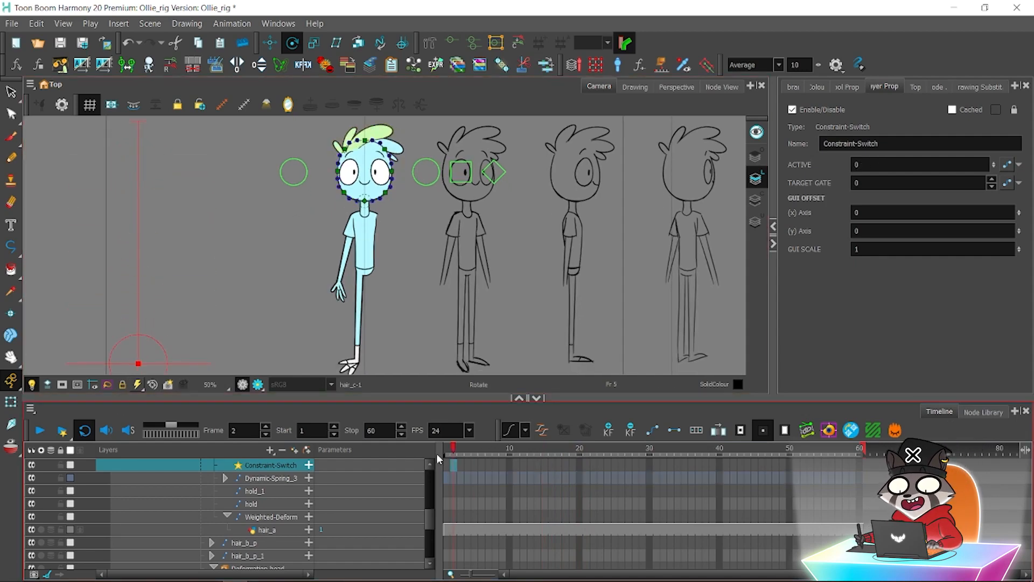
click(38, 428)
click(39, 428)
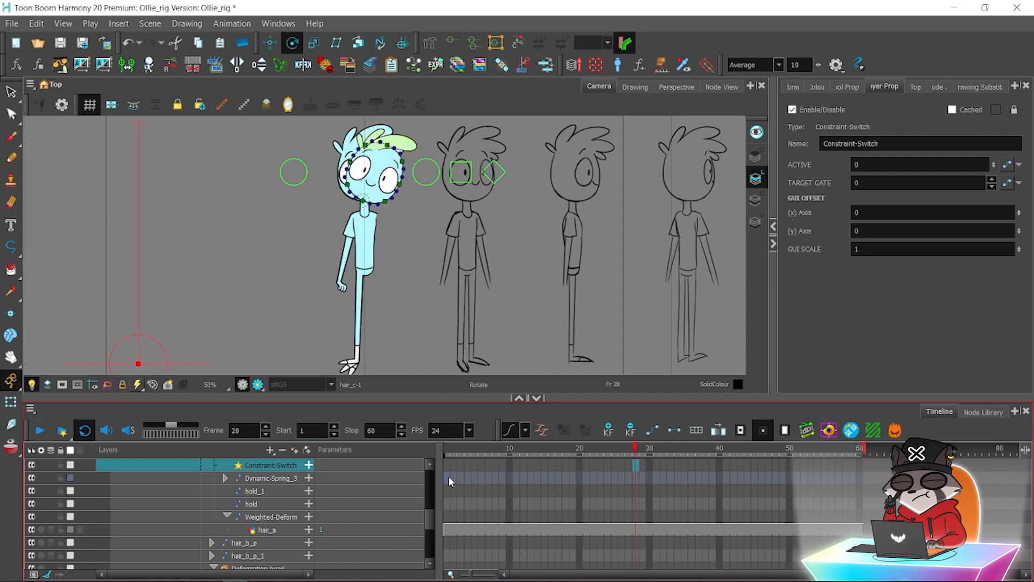
Rotate HEAD_CTRL at frame 38 so the head swings into an extreme sideways tilt.
drag(433, 514, 435, 478)
click(706, 516)
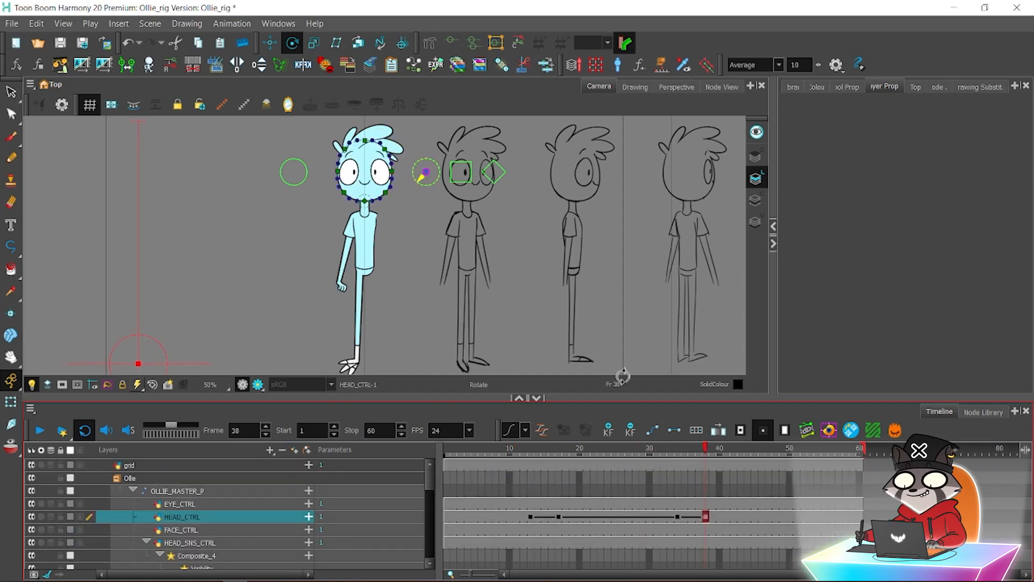
drag(493, 286, 302, 260)
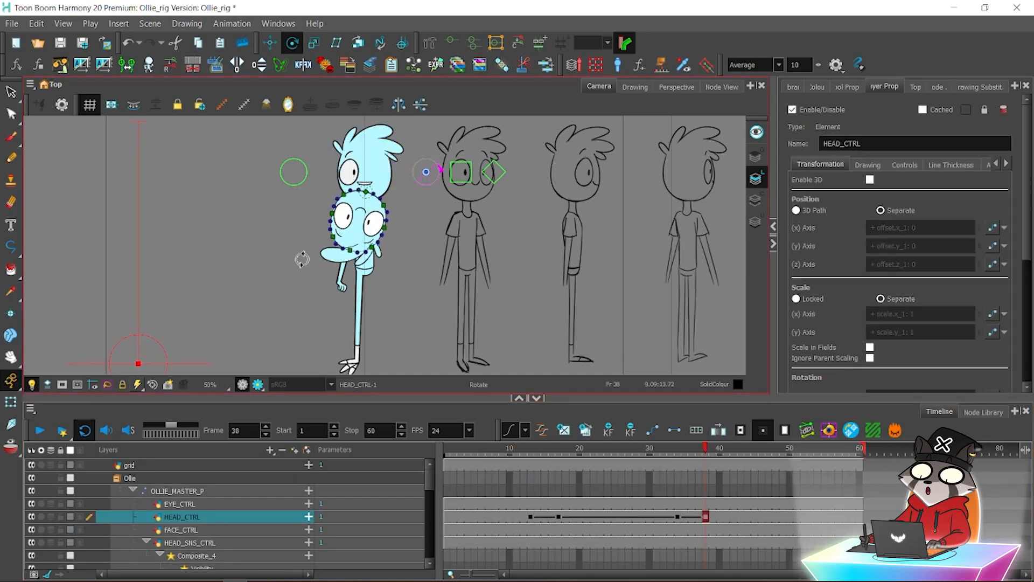
drag(428, 231, 368, 286)
click(11, 402)
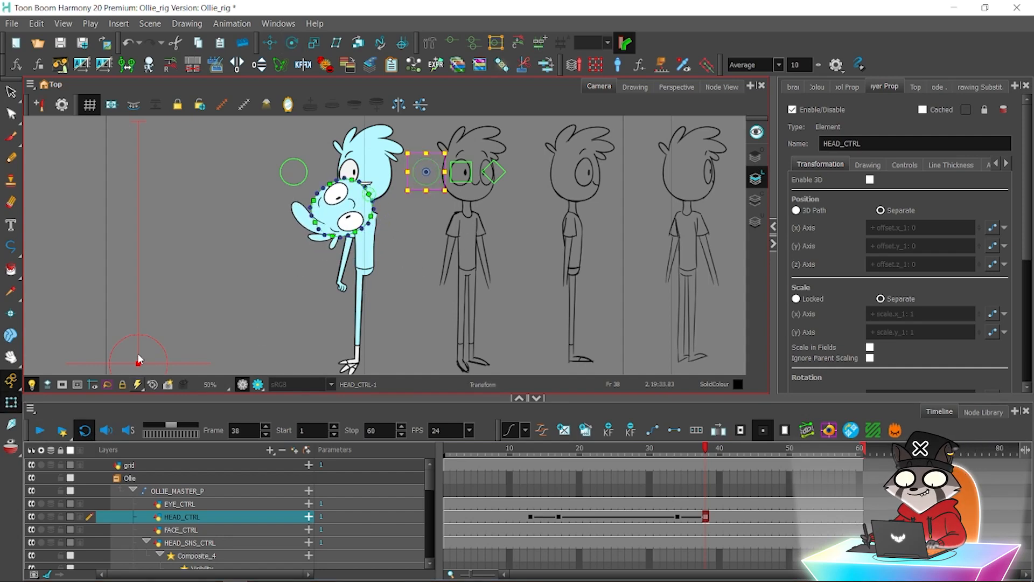
Try the Constraint-Switch at 100 on the tilted head, lower it to about 50 and play the scene.
drag(138, 363, 145, 173)
drag(141, 99, 136, 101)
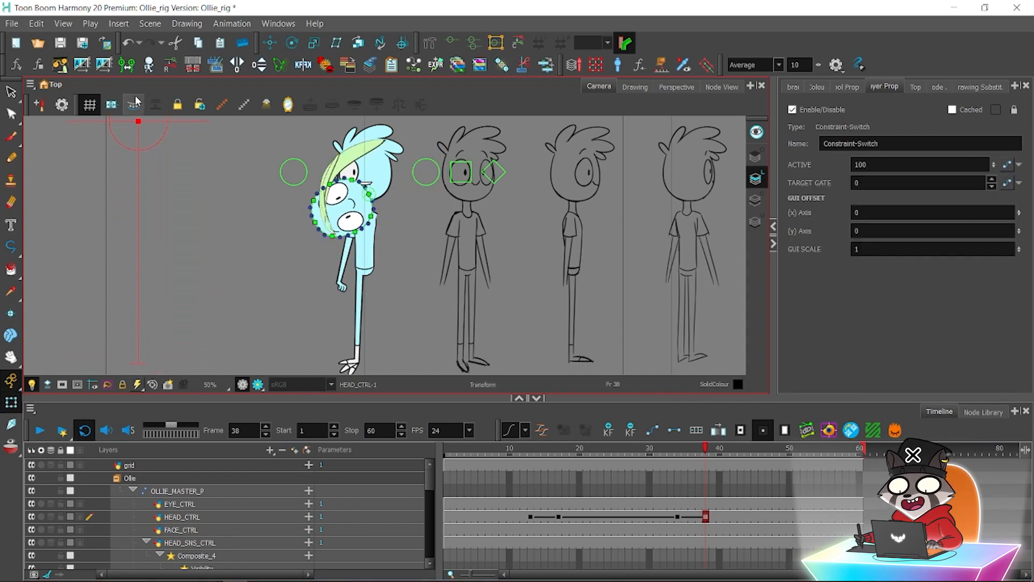
mouse_move(706, 452)
mouse_down()
mouse_move(679, 452)
mouse_move(708, 455)
mouse_up()
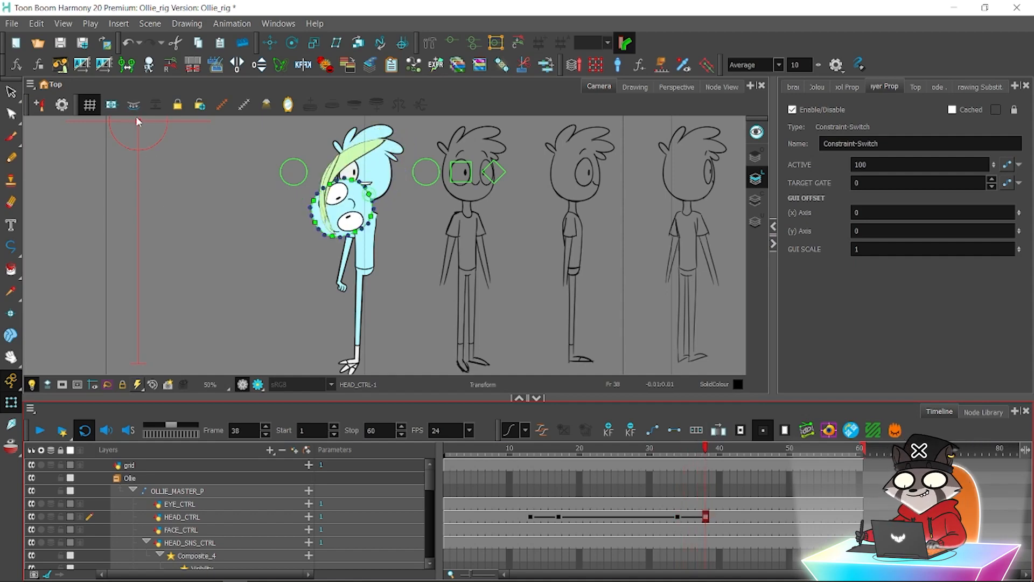
drag(138, 121, 138, 189)
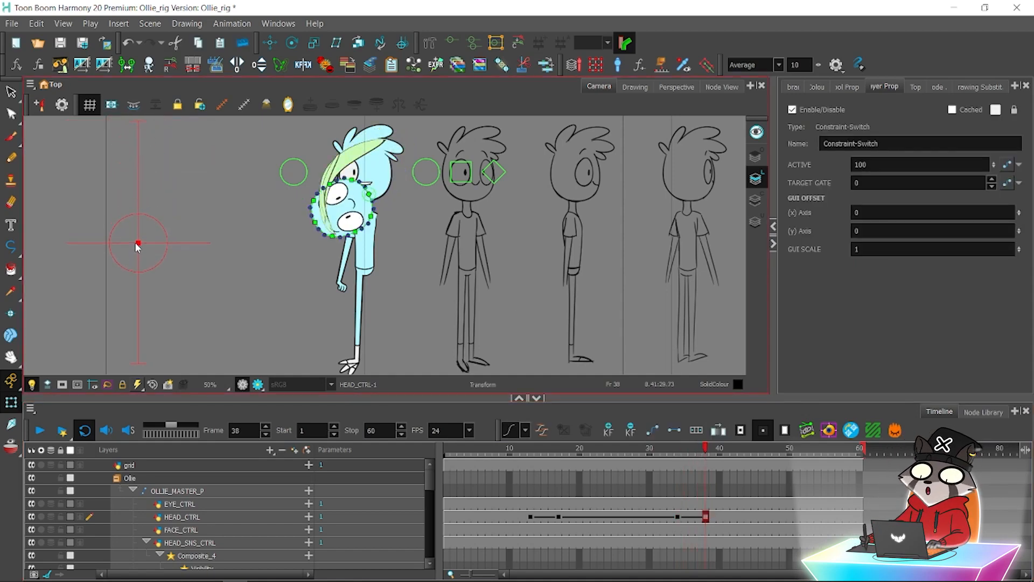
drag(703, 455, 743, 460)
key(Return)
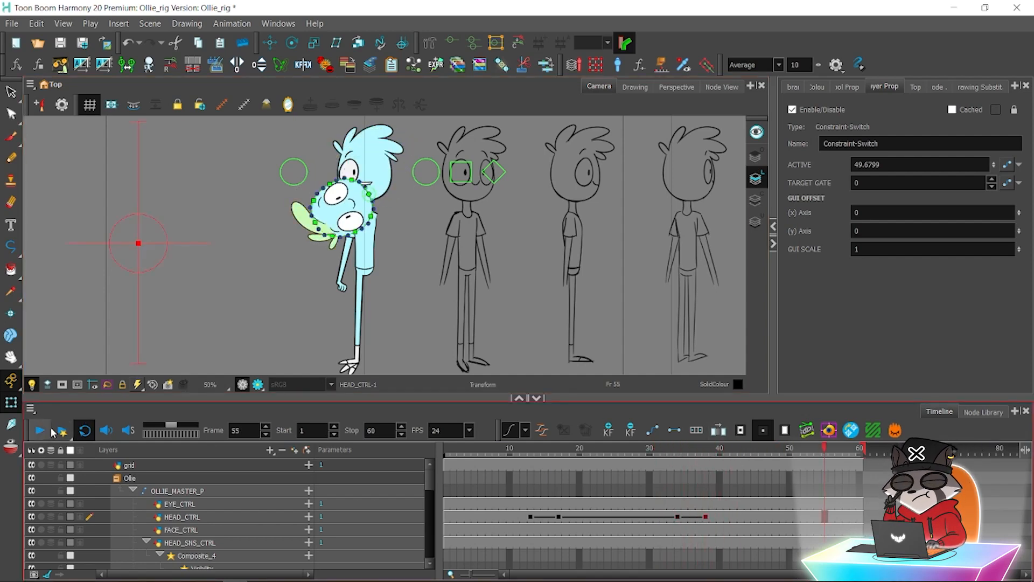
drag(743, 521, 536, 518)
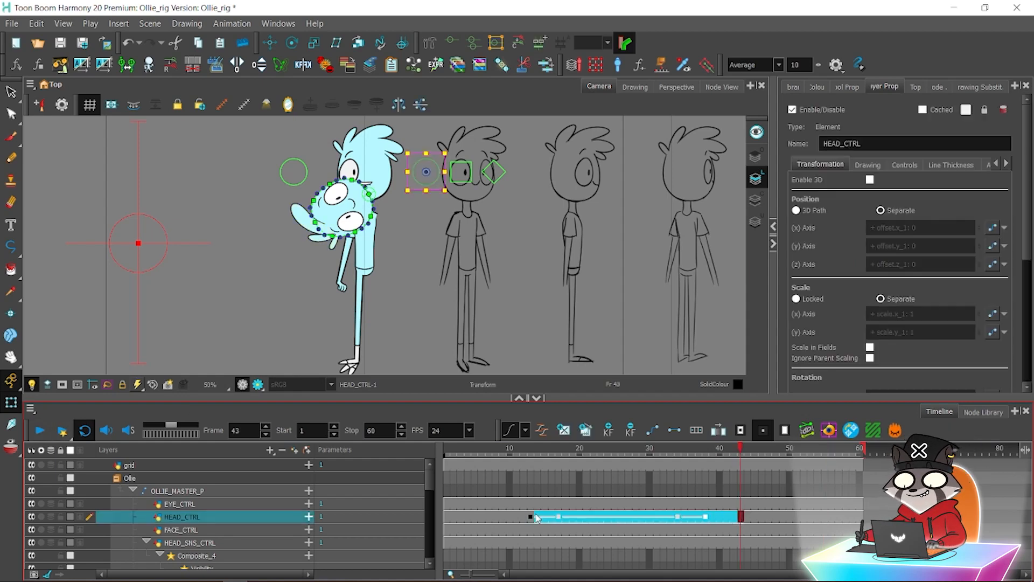
click(654, 451)
click(40, 430)
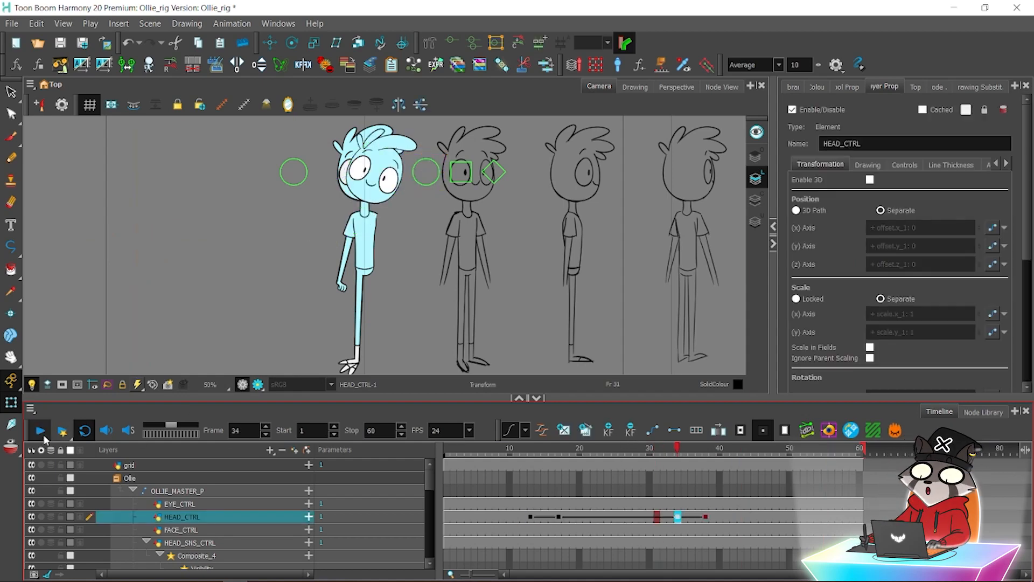
click(40, 430)
drag(727, 517, 539, 522)
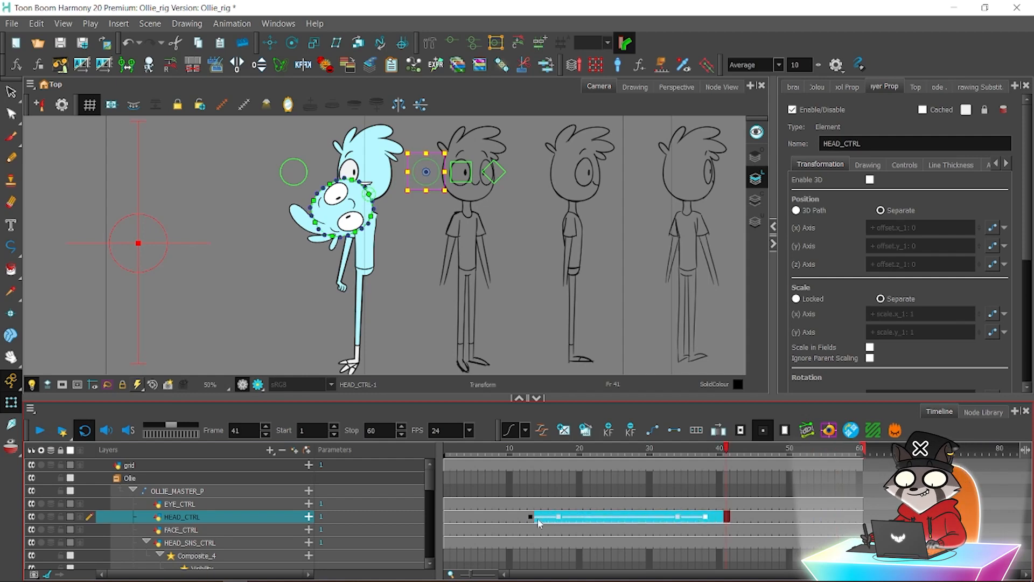
click(631, 432)
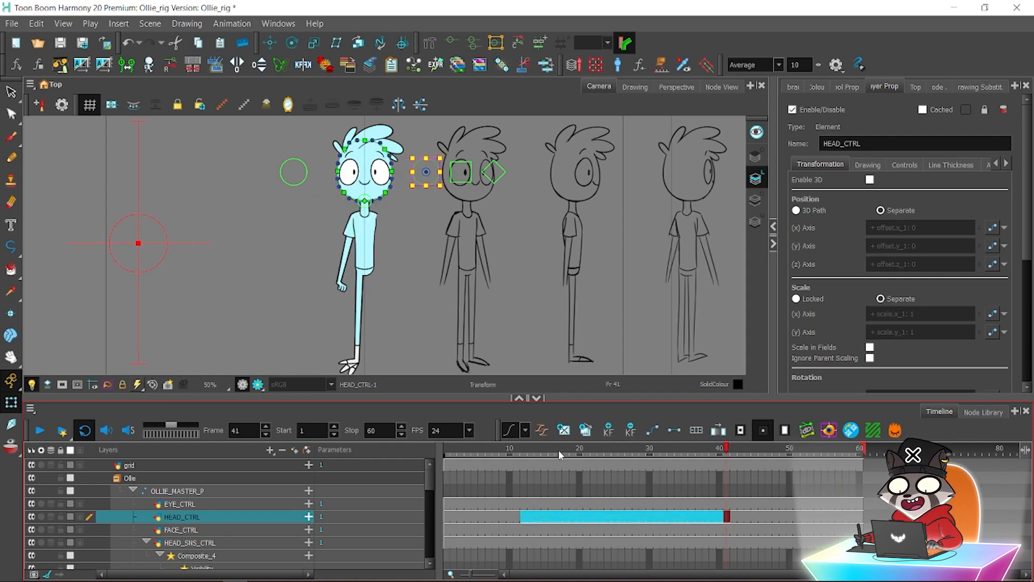
key(ctrl+z)
Rotate HEAD_CTRL at frame 38 to a moderate opposite tilt and raise the Constraint-Switch controller to its maximum at frame 1.
click(706, 447)
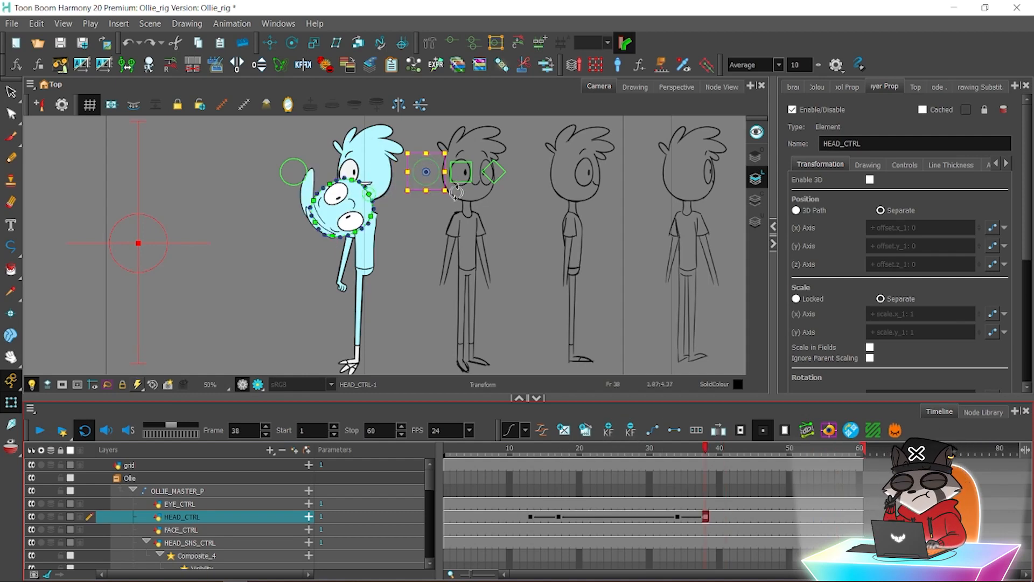
drag(457, 193, 374, 194)
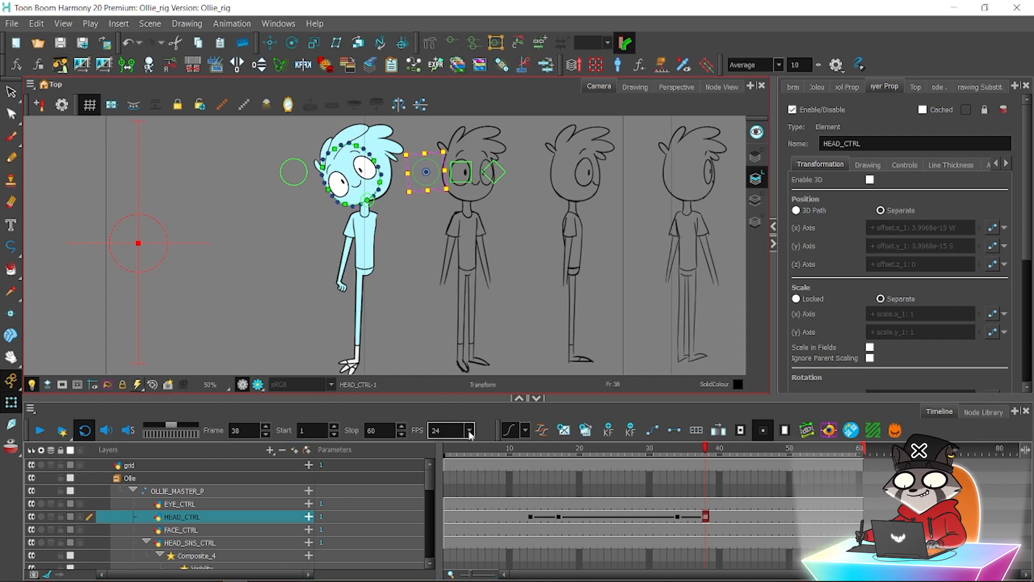
click(441, 456)
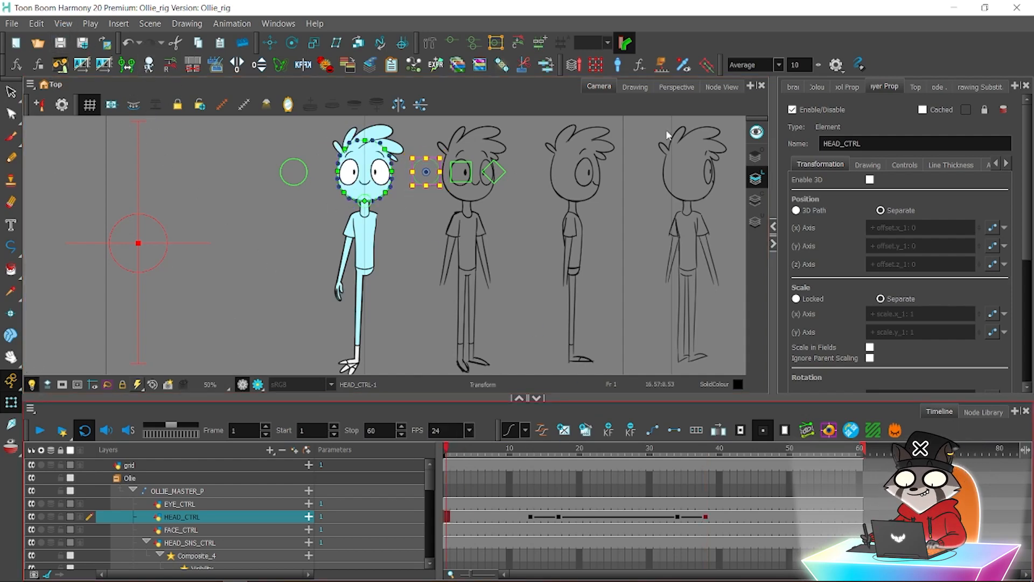
drag(141, 245, 141, 326)
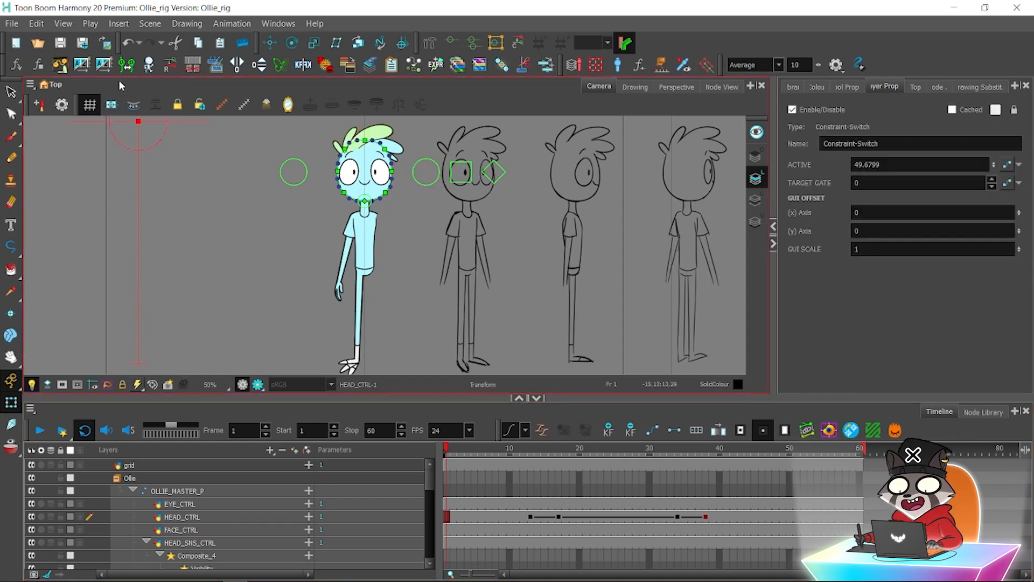
Reshape the contours of the copied hair_d and hair_e drawings to match the large side tuft and small lower tuft.
click(722, 87)
click(655, 257)
click(597, 87)
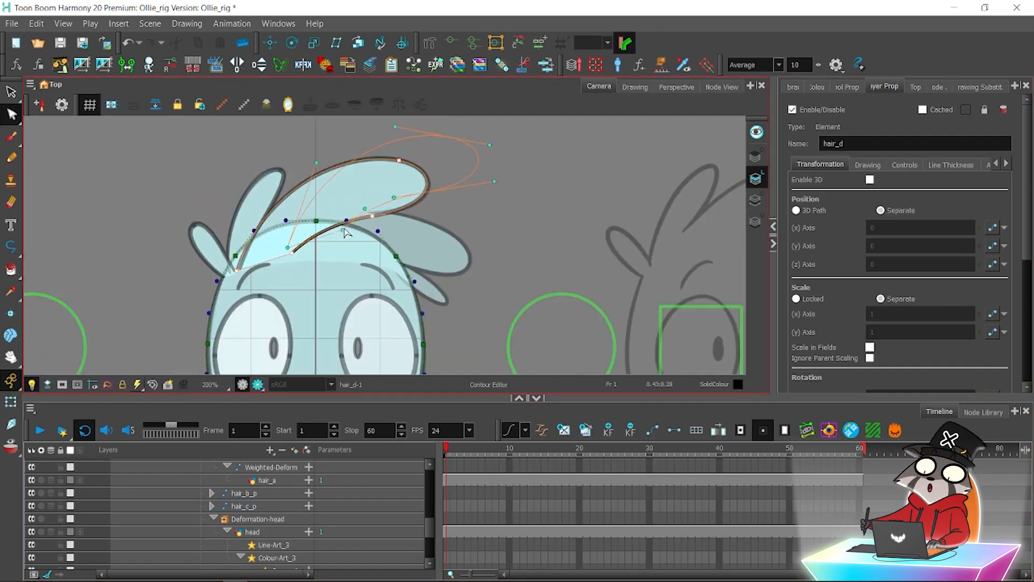
key(alt+q)
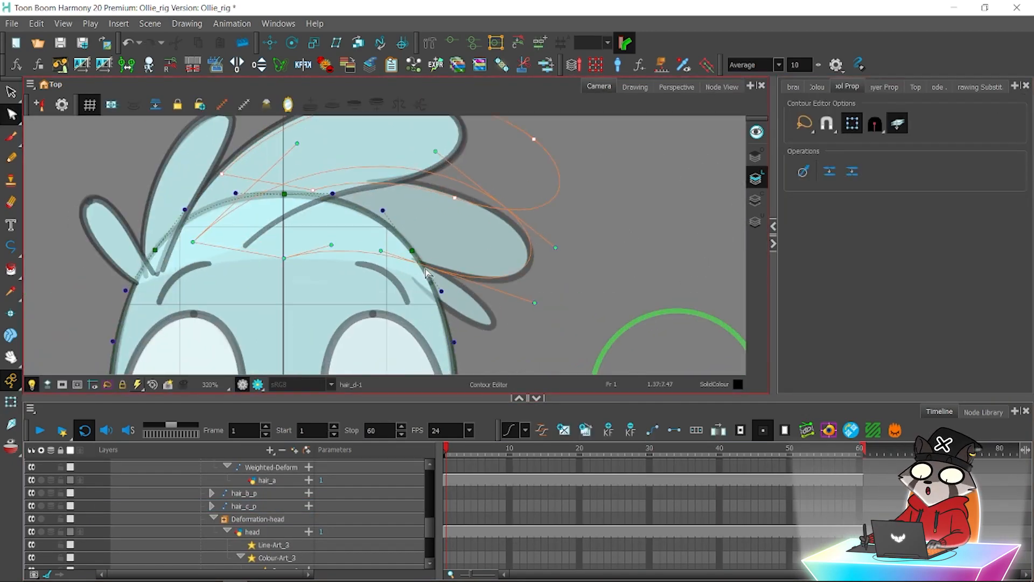
key(2)
mouse_move(642, 251)
mouse_down()
mouse_move(575, 252)
mouse_move(588, 272)
mouse_up()
click(255, 271)
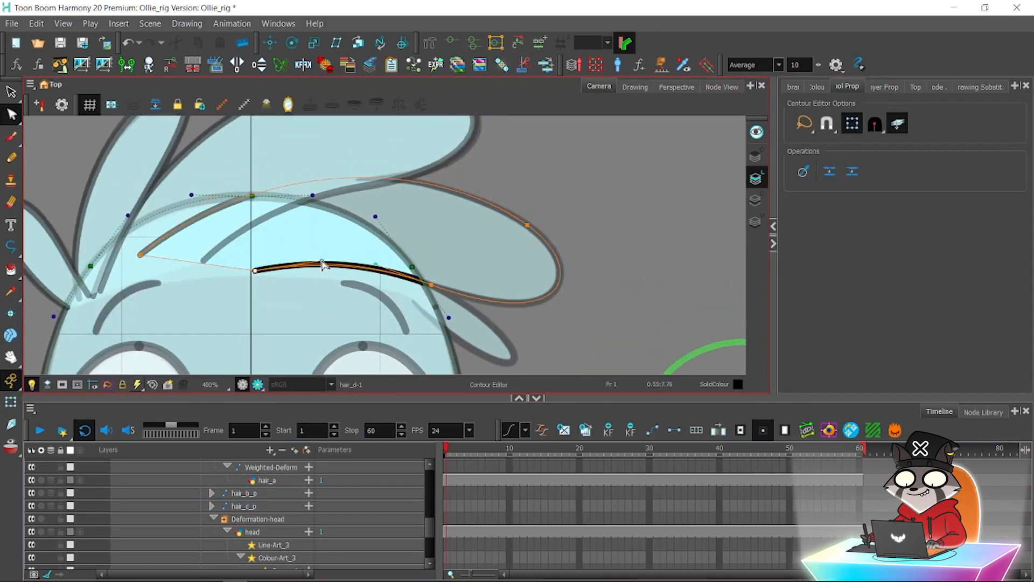
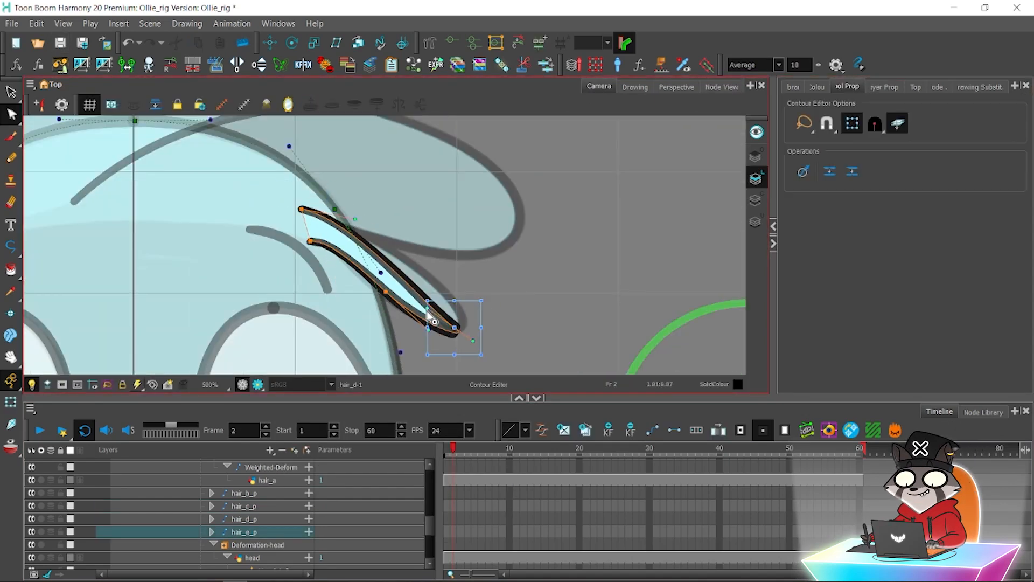
drag(430, 321, 377, 232)
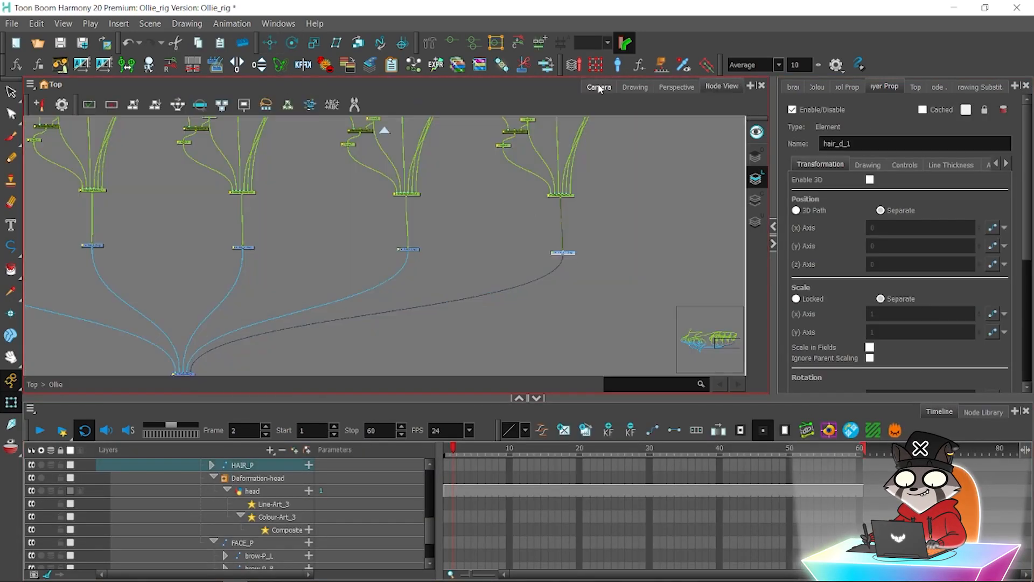
Save the scene and play it back from frame 1 to check all the hair tufts.
click(599, 87)
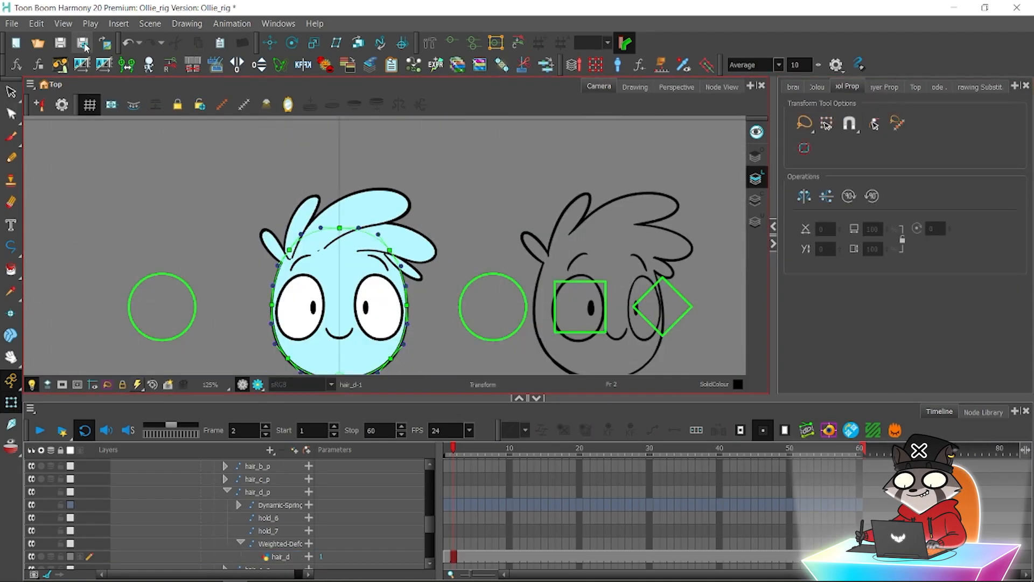
click(82, 43)
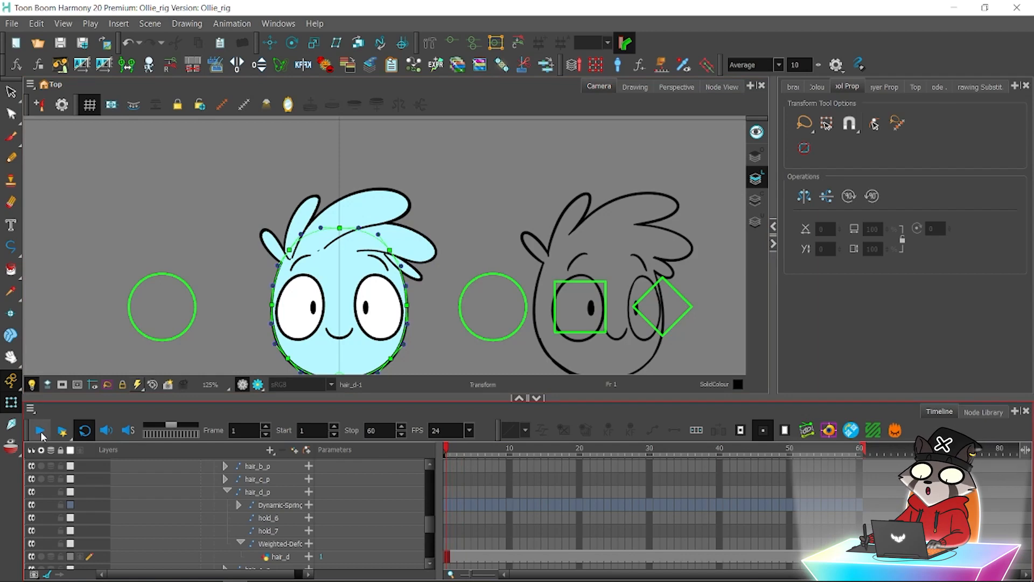
click(40, 430)
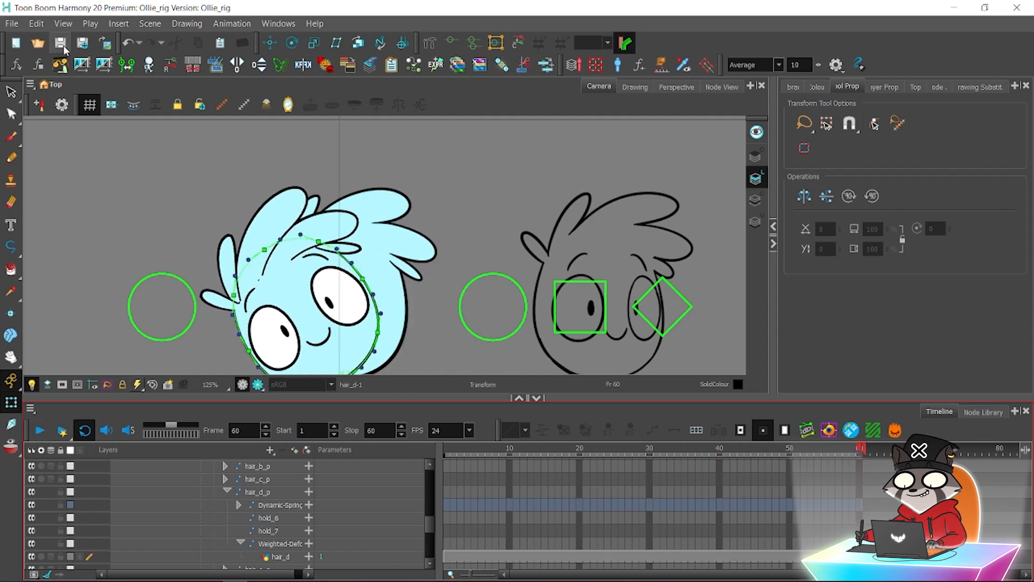
Find the Auto-Patch node in the node library and add it to the network below the hair drawing nodes.
click(722, 86)
drag(494, 224, 480, 225)
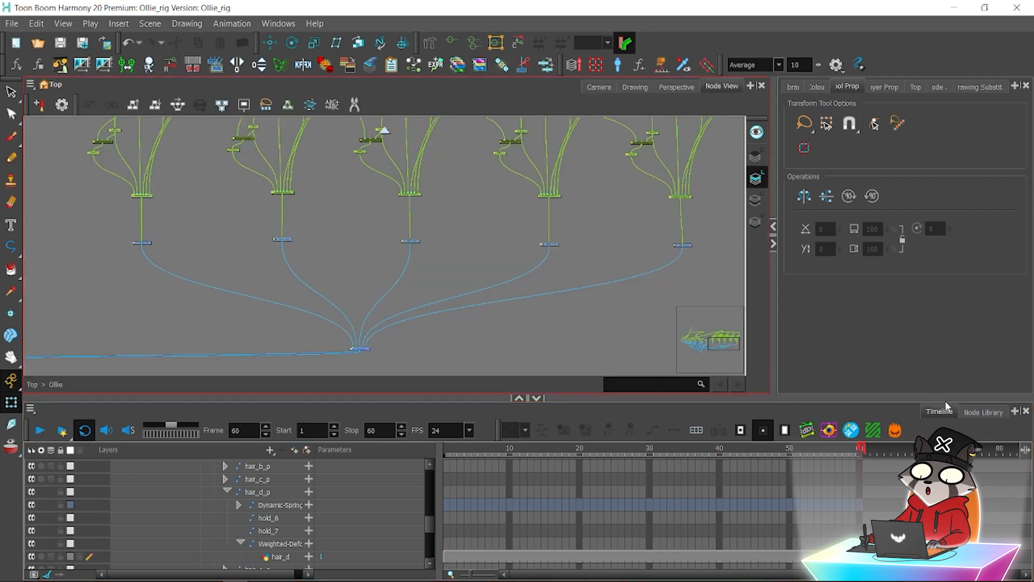
click(983, 412)
scroll(156, 289, up, 2)
drag(153, 453, 6, 415)
text(aut)
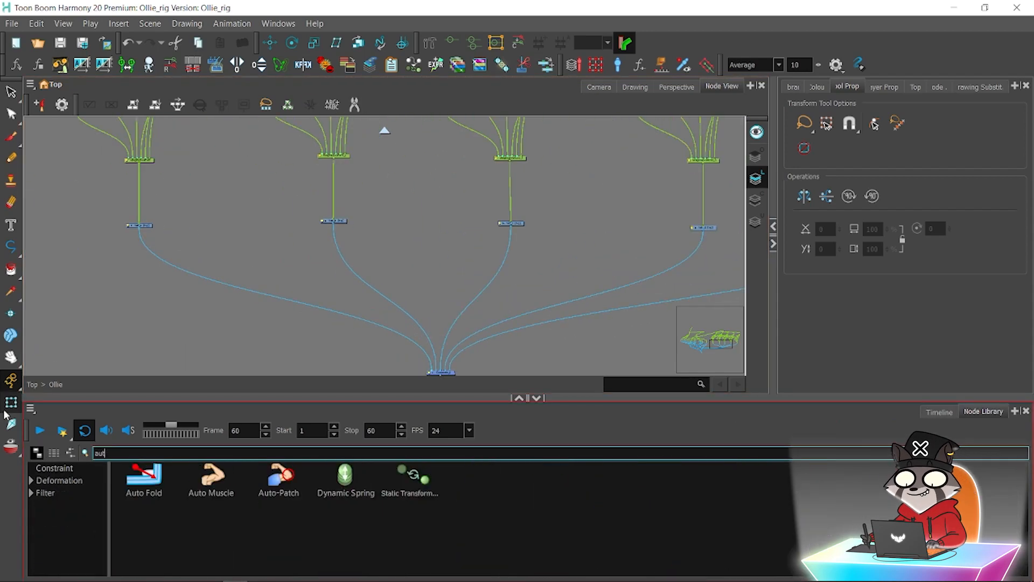
drag(278, 480, 342, 238)
Paste three copies of the Auto-Patch node and spread them out beneath the hair drawing nodes.
key(ctrl+c)
key(ctrl+v)
key(ctrl+v)
key(ctrl+v)
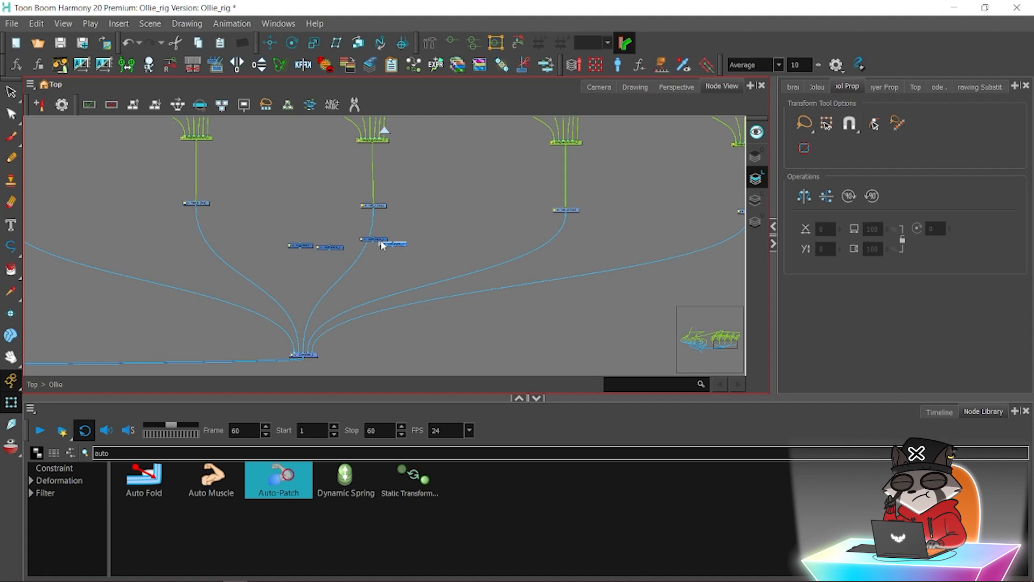
drag(403, 245, 591, 261)
Connect the hair drawings to the four Auto-Patch nodes and wire the patch outputs into the hair composite.
drag(548, 257, 417, 251)
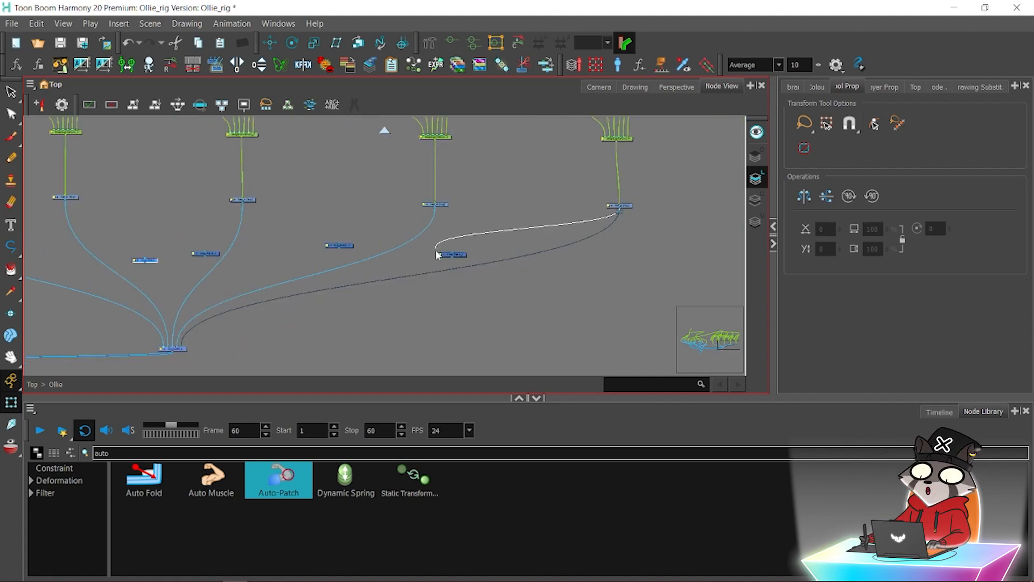
drag(433, 209, 342, 244)
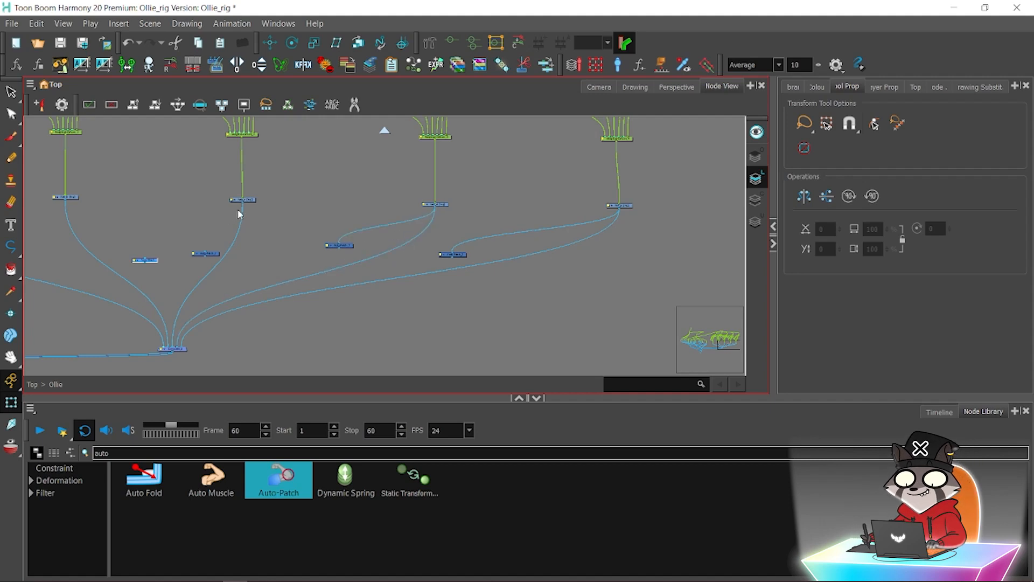
drag(231, 206, 321, 223)
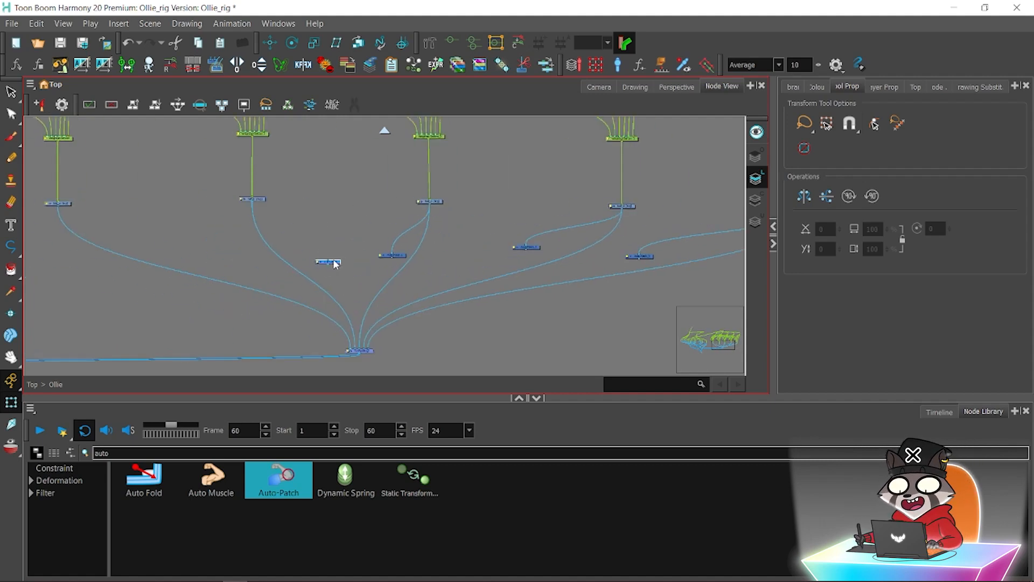
drag(229, 258, 235, 259)
drag(278, 233, 205, 233)
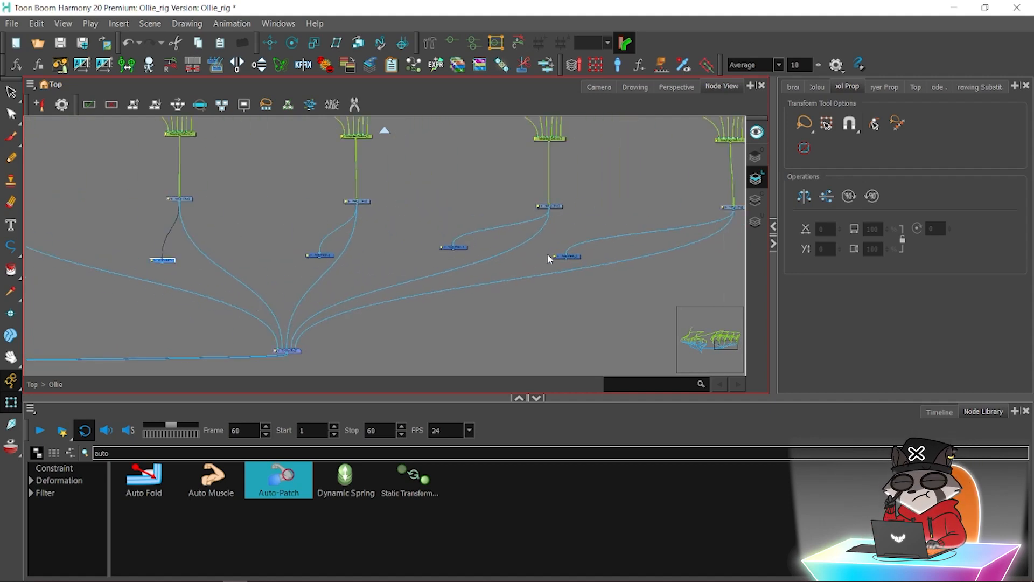
drag(567, 264, 274, 351)
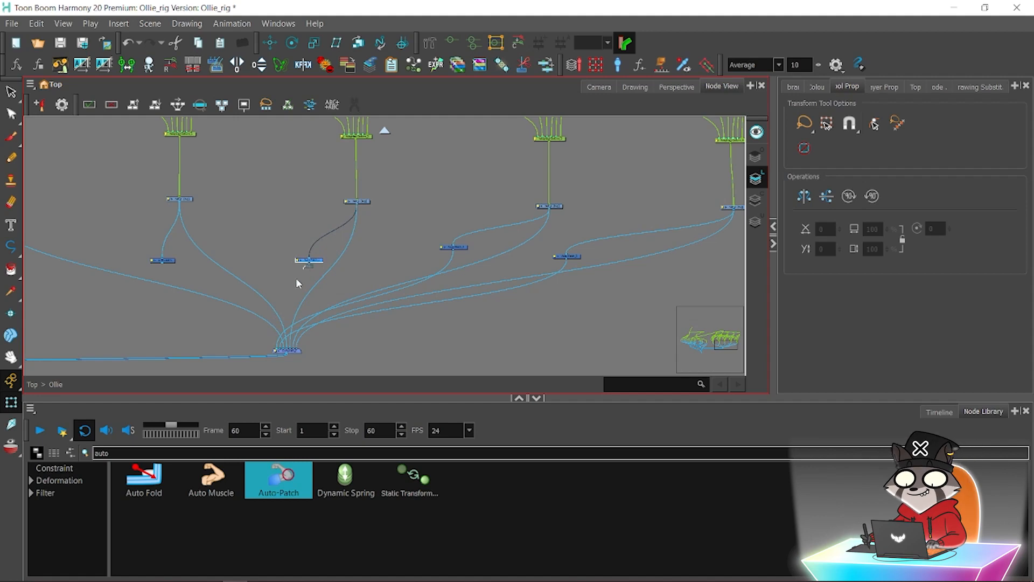
click(164, 267)
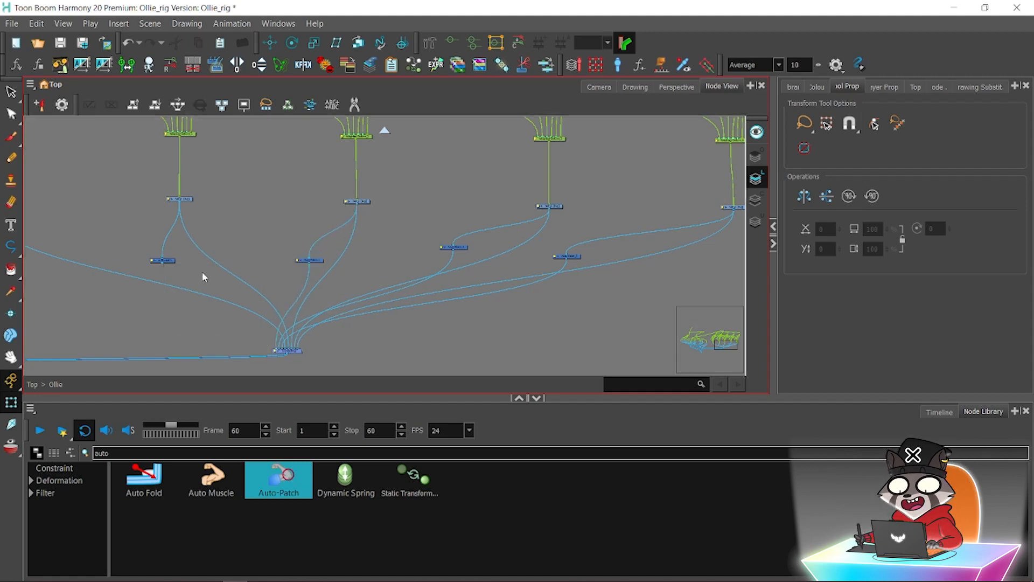
Play back and scrub the head animation in the camera view to check the patched hair tufts.
click(595, 86)
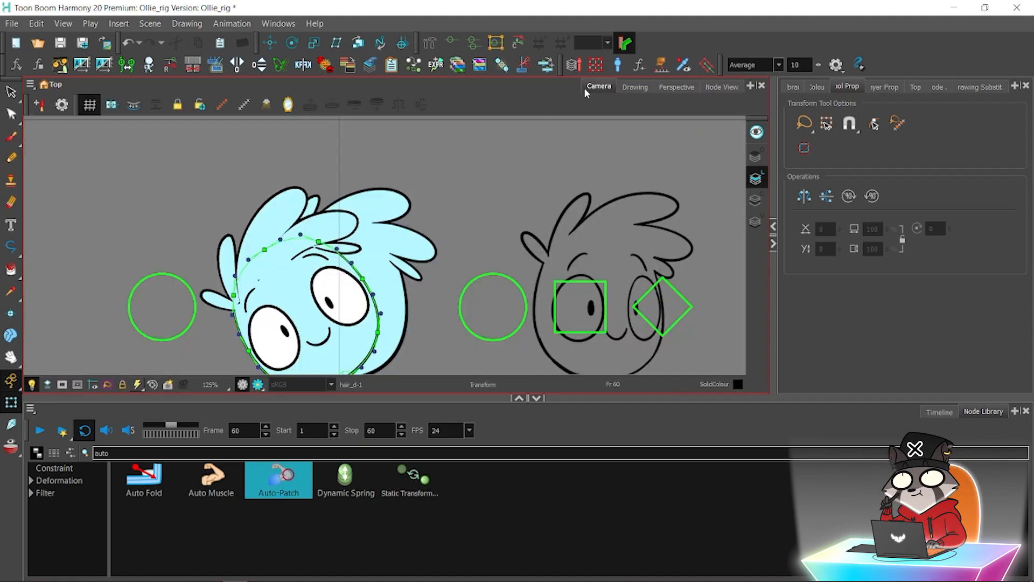
click(938, 413)
click(41, 431)
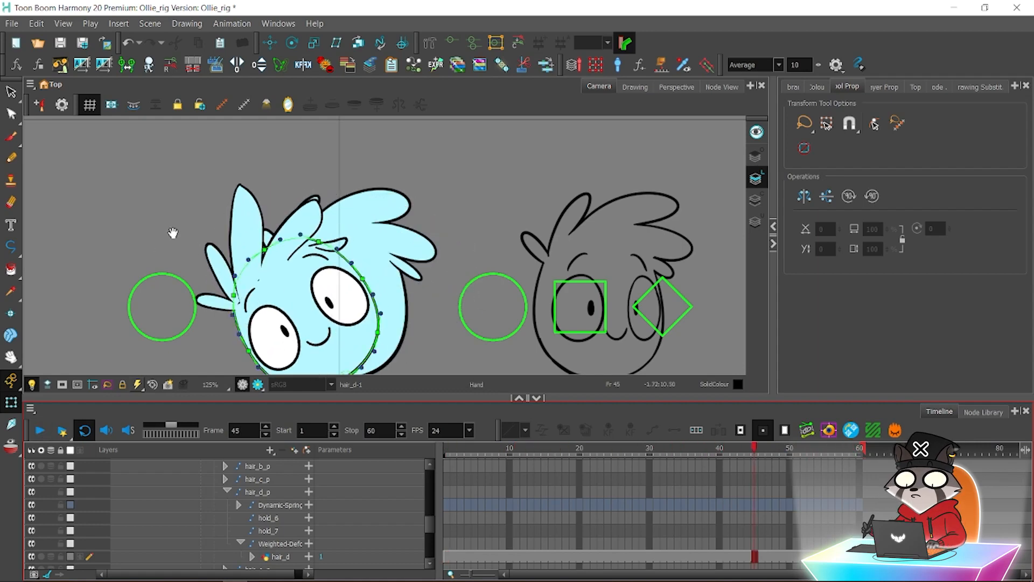
scroll(92, 315, up, 1)
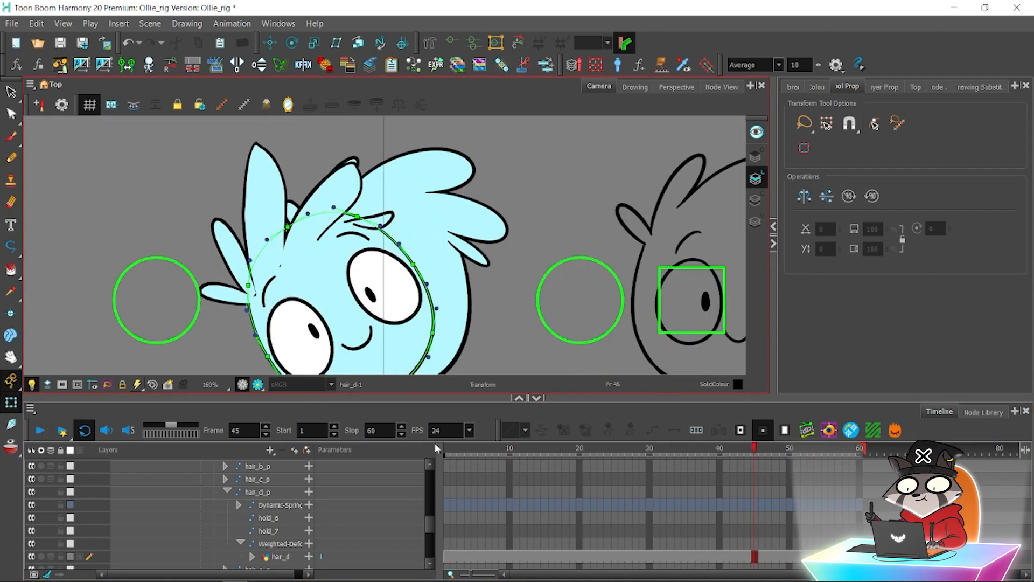
click(463, 450)
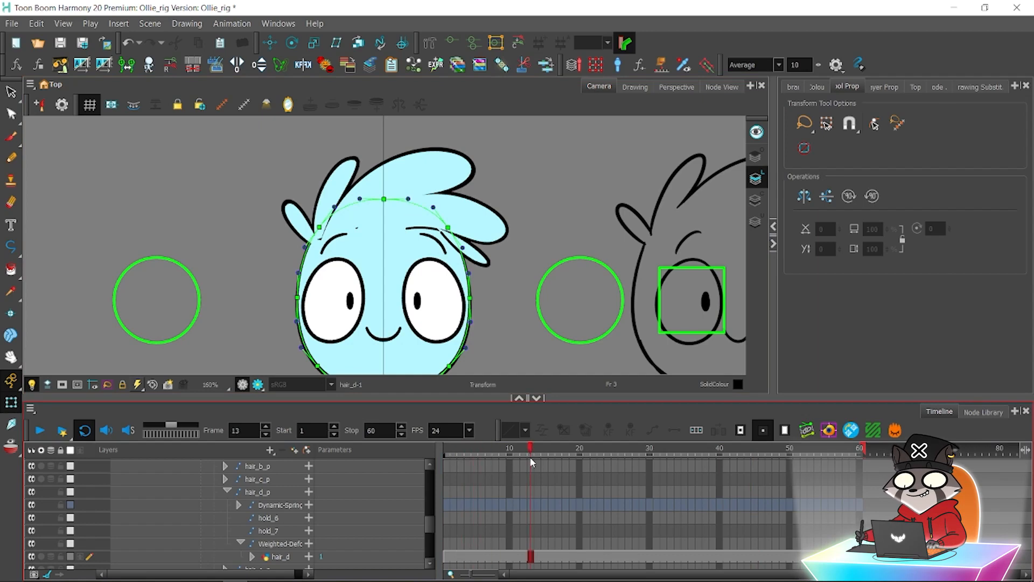
drag(530, 457, 390, 456)
click(35, 430)
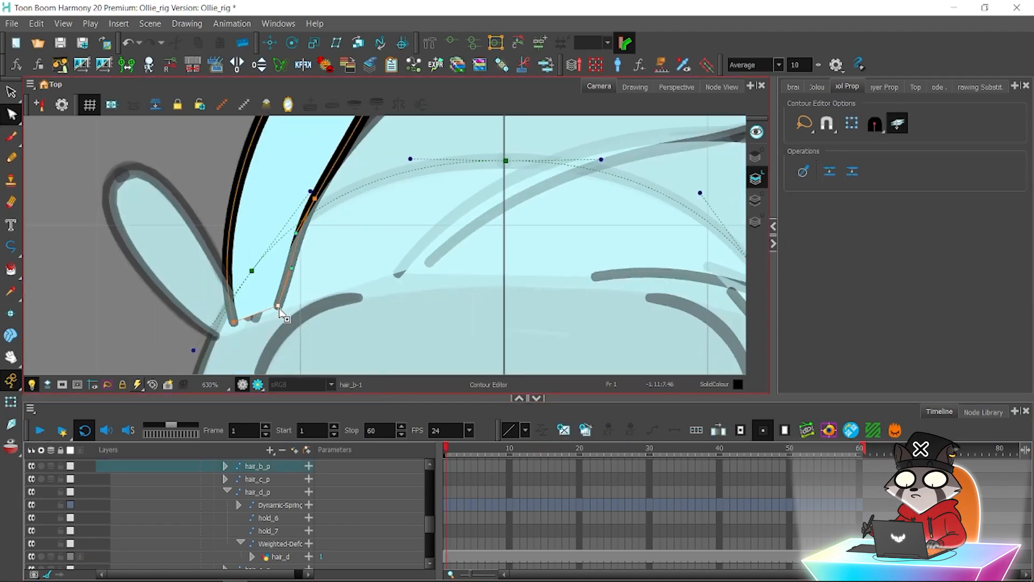
Adjust the contour points at the base of the hair_b and hair_c tufts to refine their overlap with the head.
drag(278, 306, 292, 268)
scroll(377, 247, down, 1)
key(shift+t)
click(233, 297)
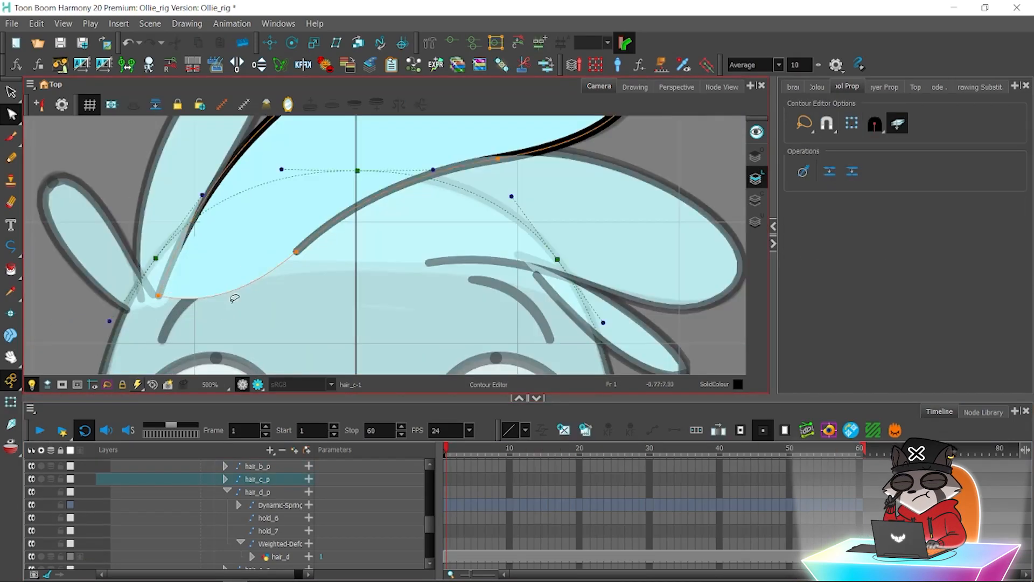
scroll(226, 286, down, 2)
click(321, 250)
Refine the contour of the large hair_d side tuft and its base near the small lower tuft.
key(shift+t)
scroll(344, 300, up, 1)
click(344, 301)
scroll(344, 300, up, 1)
key(alt+q)
click(526, 293)
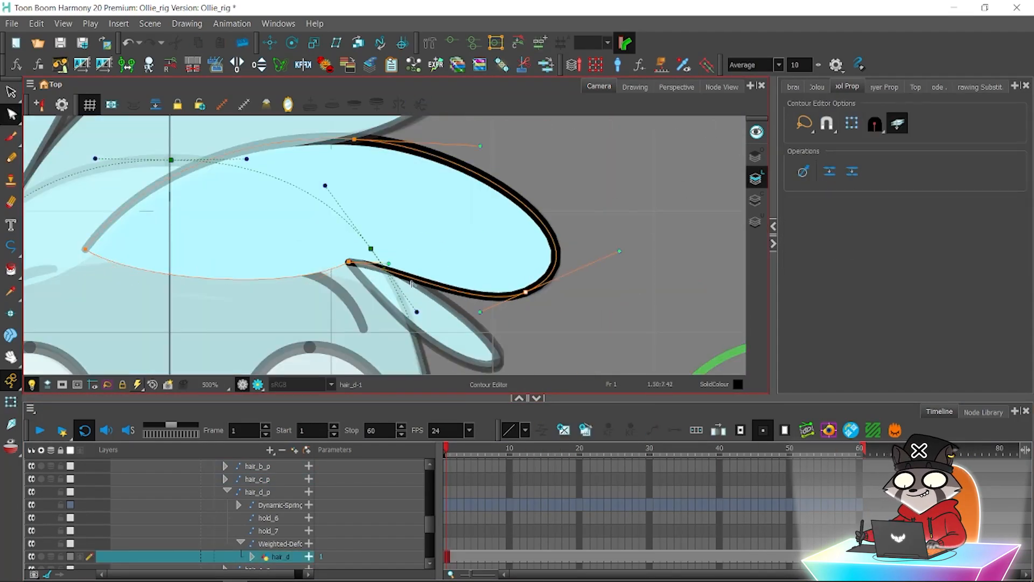
key(shift+t)
scroll(289, 222, down, 1)
click(337, 243)
key(alt+q)
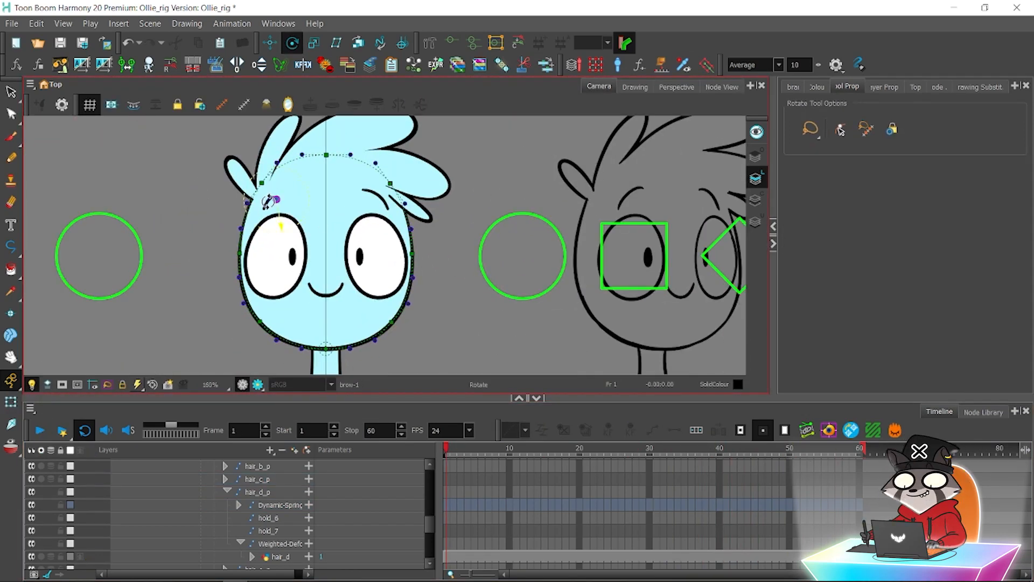
Switch back to the Transform tool and reorder an input connection on the composite joining the head and hair branches.
click(274, 200)
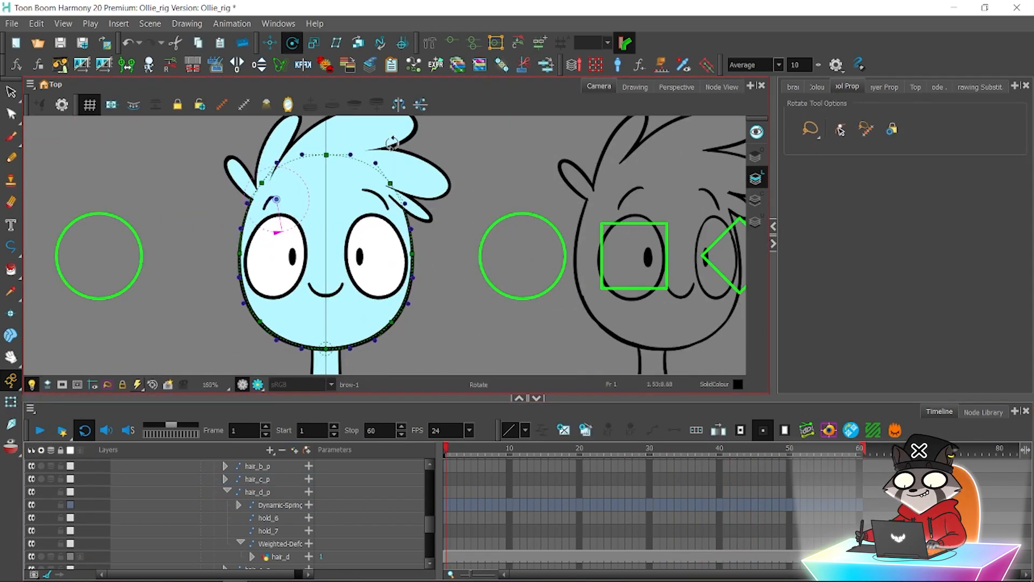
click(11, 402)
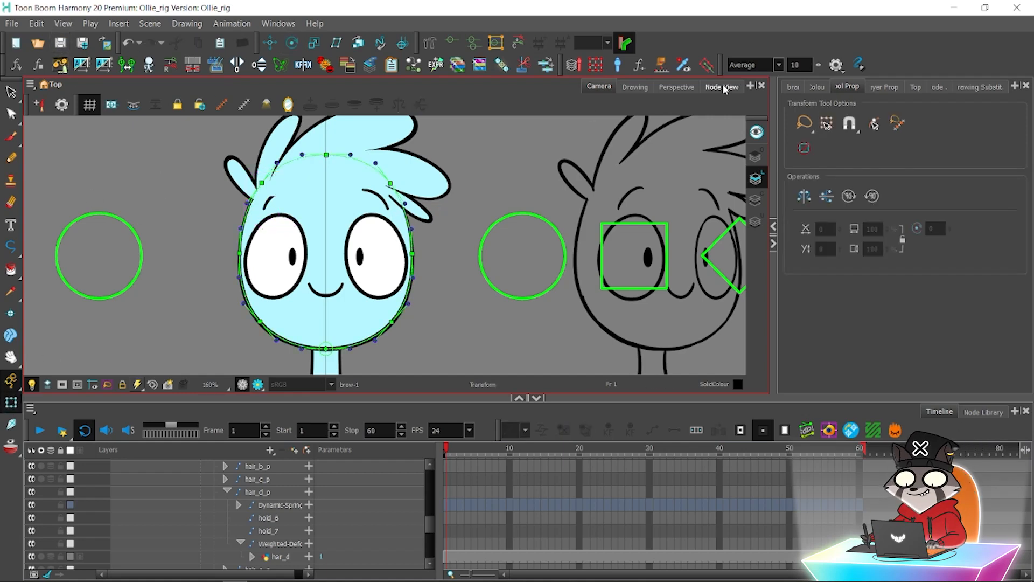
click(722, 87)
drag(658, 332, 418, 164)
scroll(418, 164, down, 3)
drag(285, 146, 522, 173)
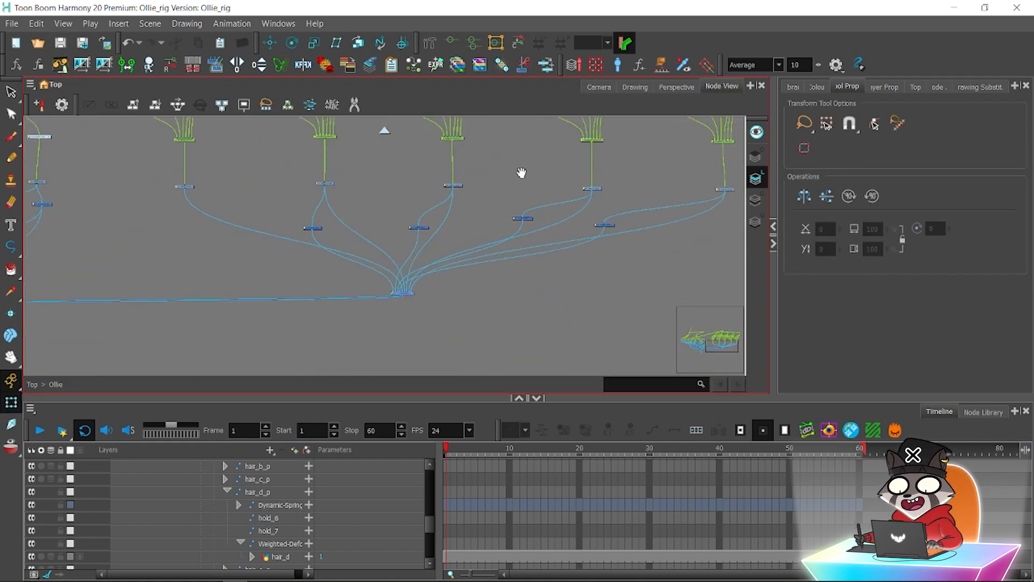
scroll(521, 172, up, 1)
drag(275, 245, 602, 154)
mouse_move(280, 198)
mouse_down()
mouse_move(484, 180)
mouse_move(423, 179)
mouse_move(536, 214)
mouse_move(437, 270)
mouse_move(356, 275)
mouse_up()
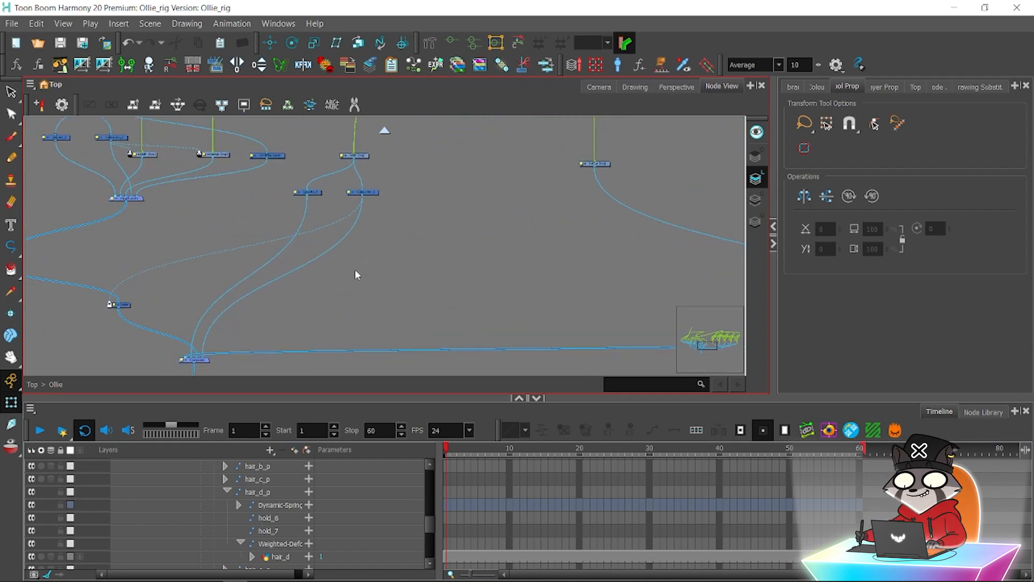
drag(285, 300, 303, 283)
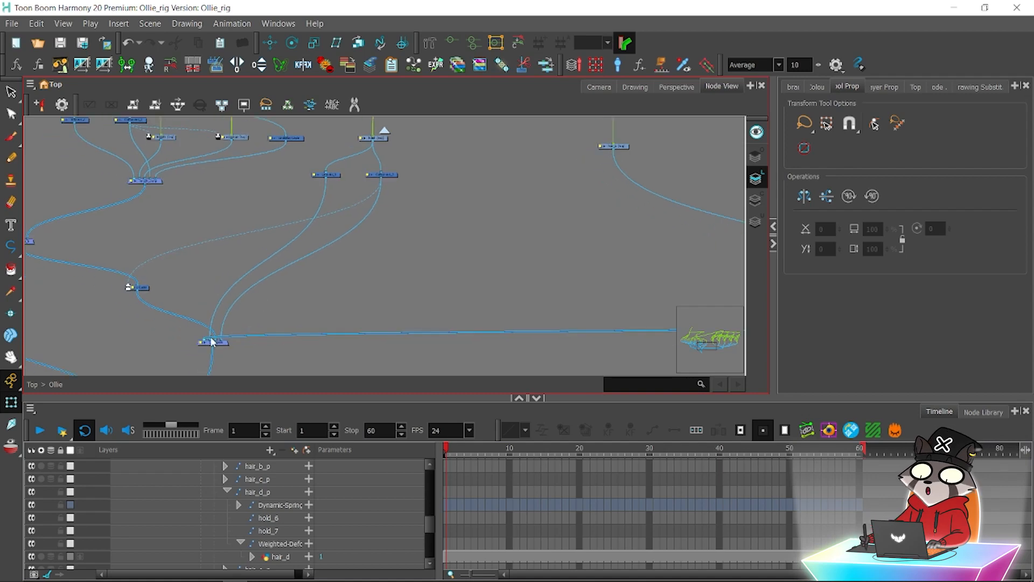
drag(203, 340, 221, 339)
Rearrange the inputs of the head and hair composite again, checking the eyebrows in the camera view.
click(968, 412)
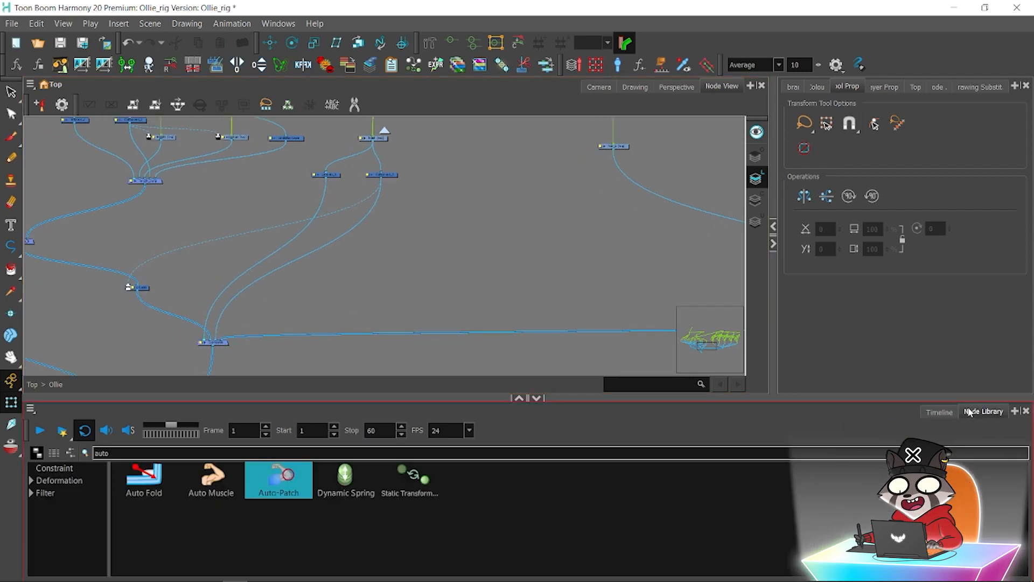
click(645, 86)
click(725, 88)
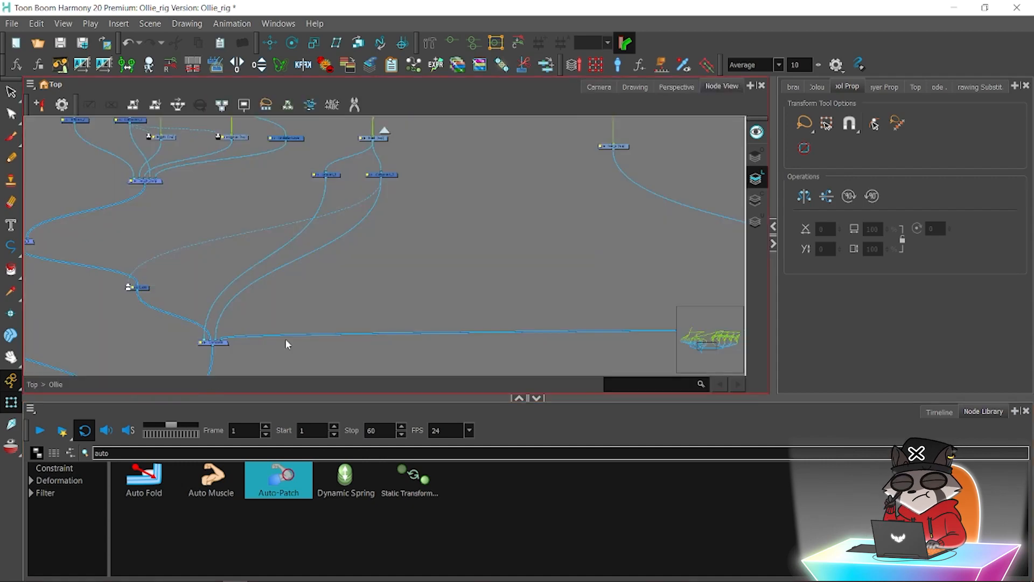
click(217, 344)
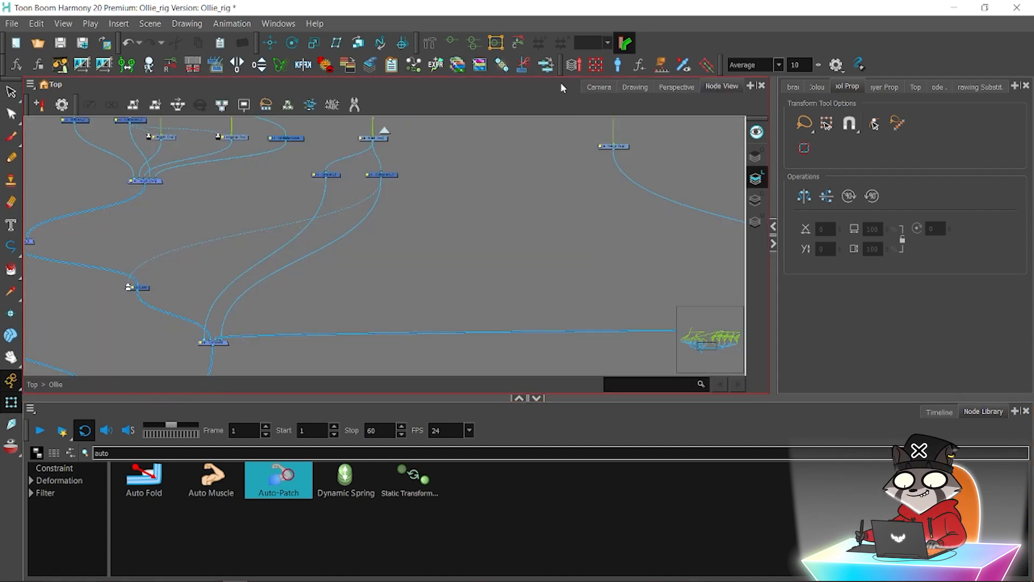
click(599, 87)
click(722, 87)
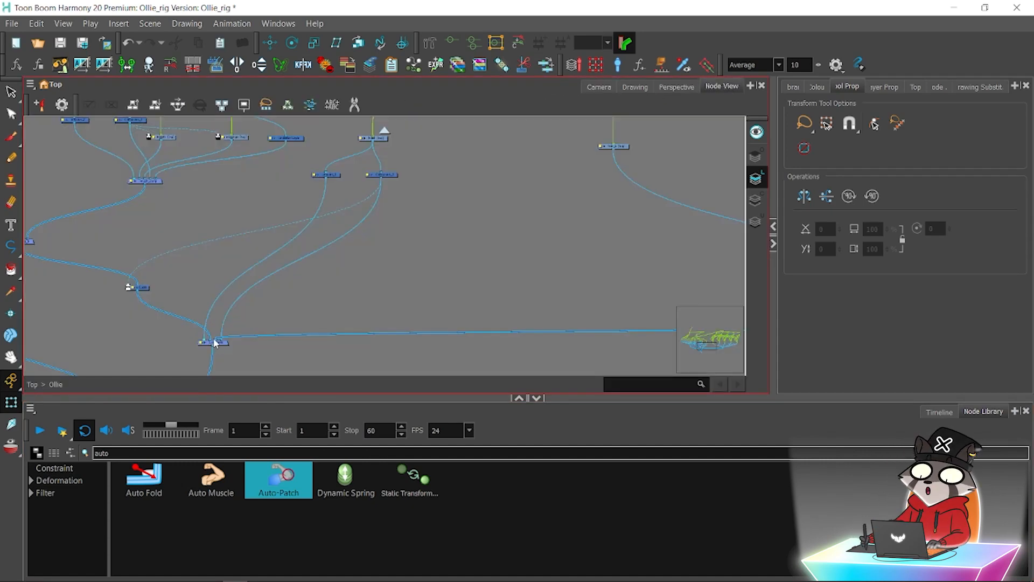
click(601, 91)
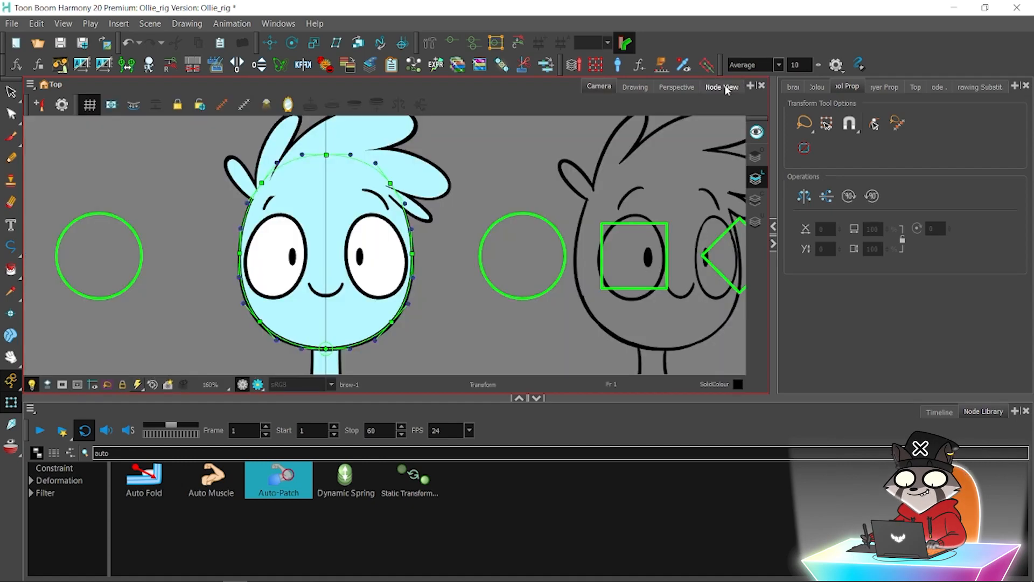
Add a Composite node combining the head patch with the hair and connect it to the face cutter's matte input.
click(727, 90)
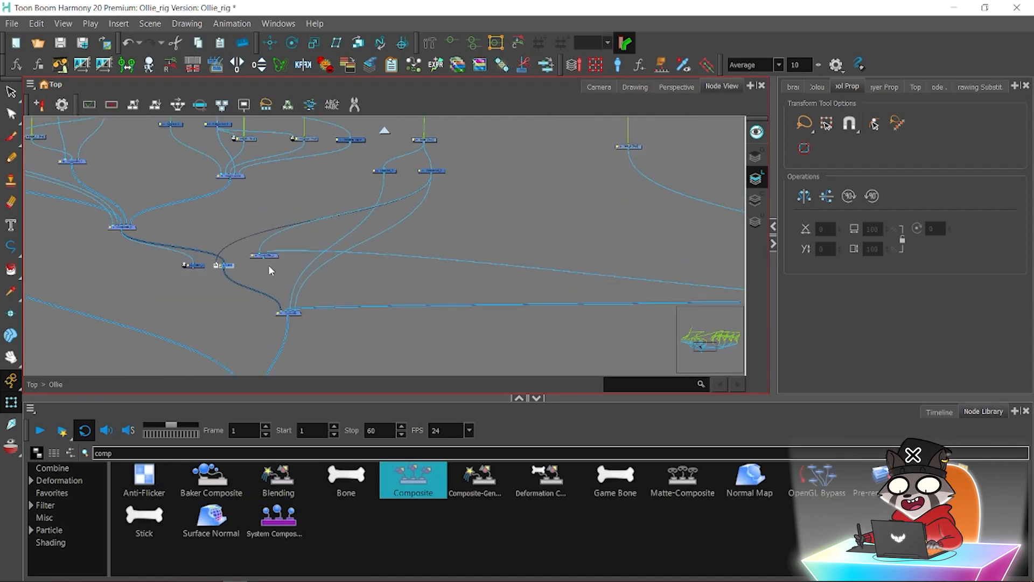
key(2)
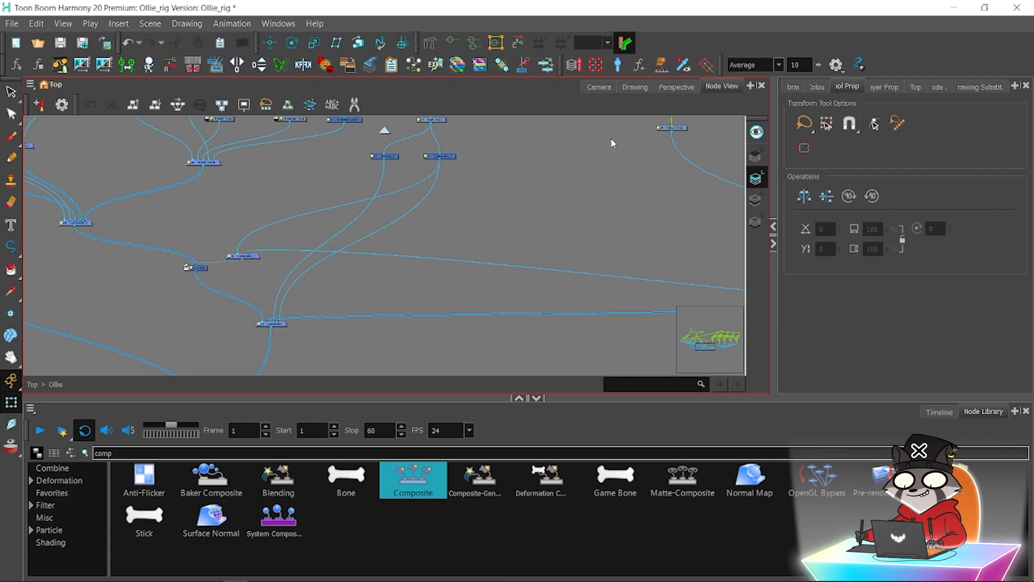
Test the rig in the camera view by moving HEAD_CTRL and the face controller, then undo the test move.
click(593, 89)
key(2)
drag(492, 166, 494, 176)
key(1)
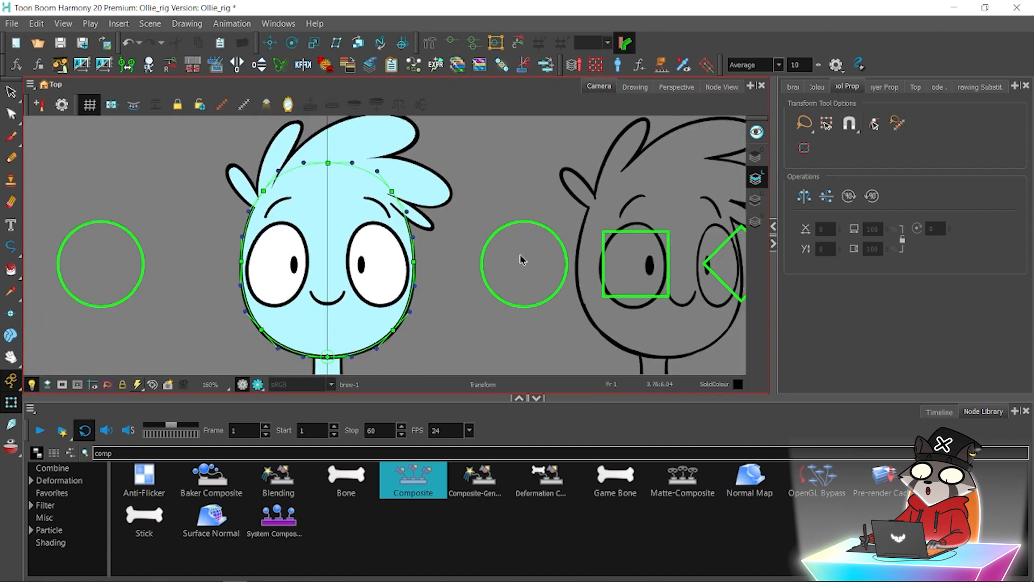
click(525, 276)
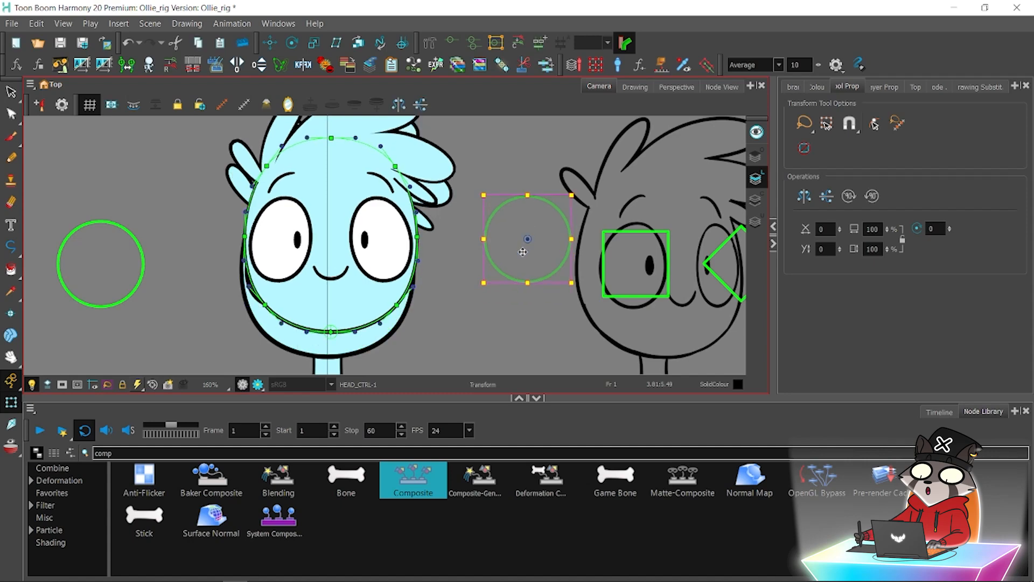
click(648, 272)
mouse_move(649, 273)
mouse_down()
mouse_move(640, 276)
mouse_move(623, 238)
mouse_move(614, 273)
mouse_move(636, 268)
mouse_move(621, 245)
mouse_move(638, 226)
mouse_move(679, 259)
mouse_move(636, 265)
mouse_move(665, 279)
mouse_up()
drag(649, 231, 648, 259)
key(ctrl+z)
click(514, 215)
key(1)
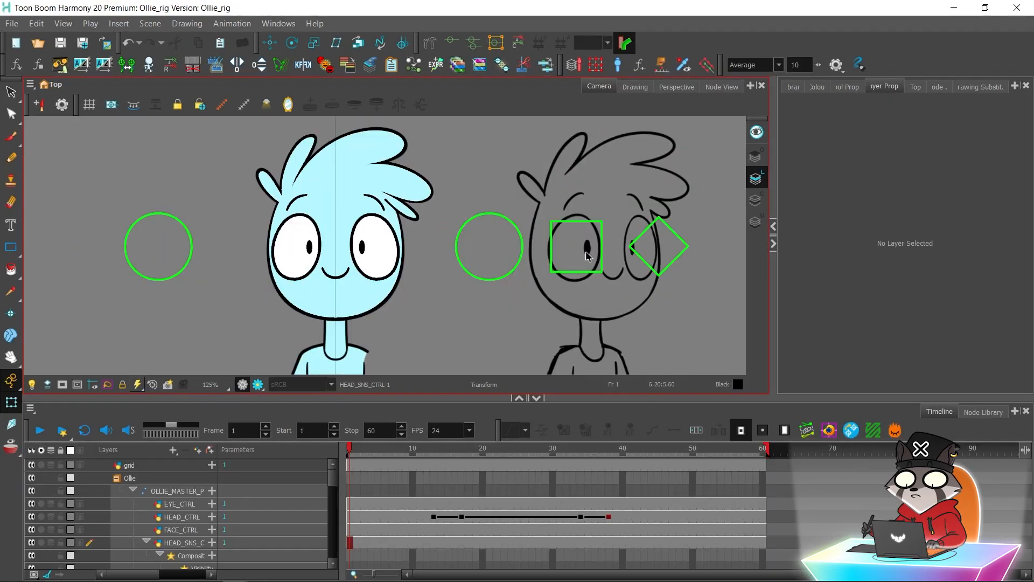
Test the face's sideways movement with FACE_CTRL, return it to its centre position and deselect it.
click(589, 258)
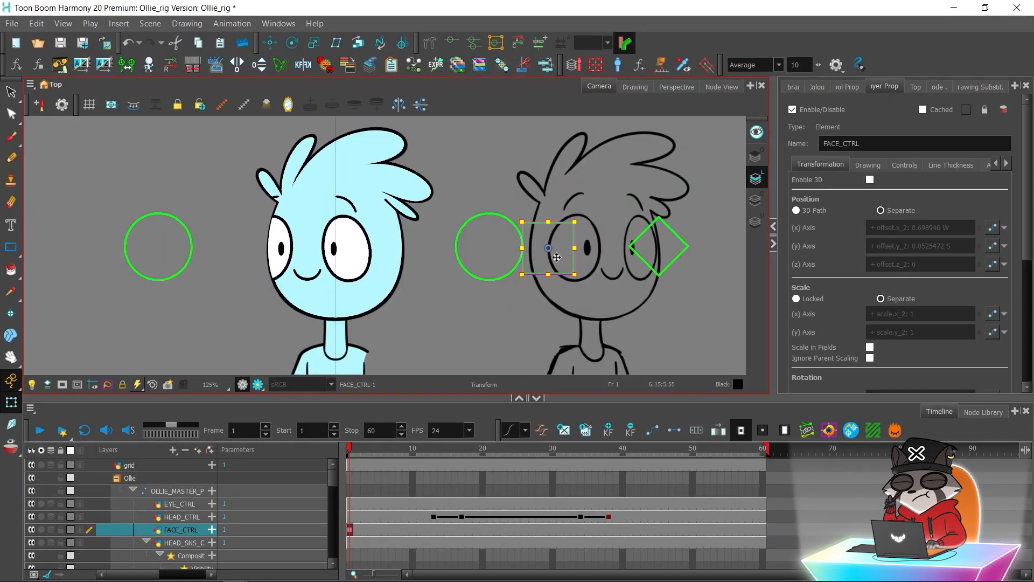
drag(557, 254, 626, 250)
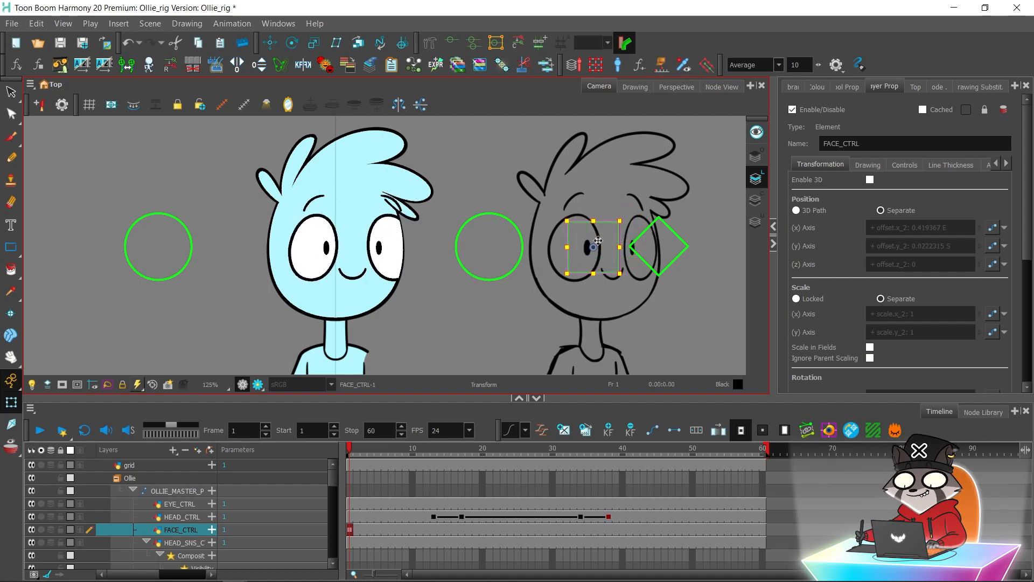
mouse_move(472, 221)
mouse_down()
mouse_move(500, 221)
mouse_move(489, 223)
mouse_up()
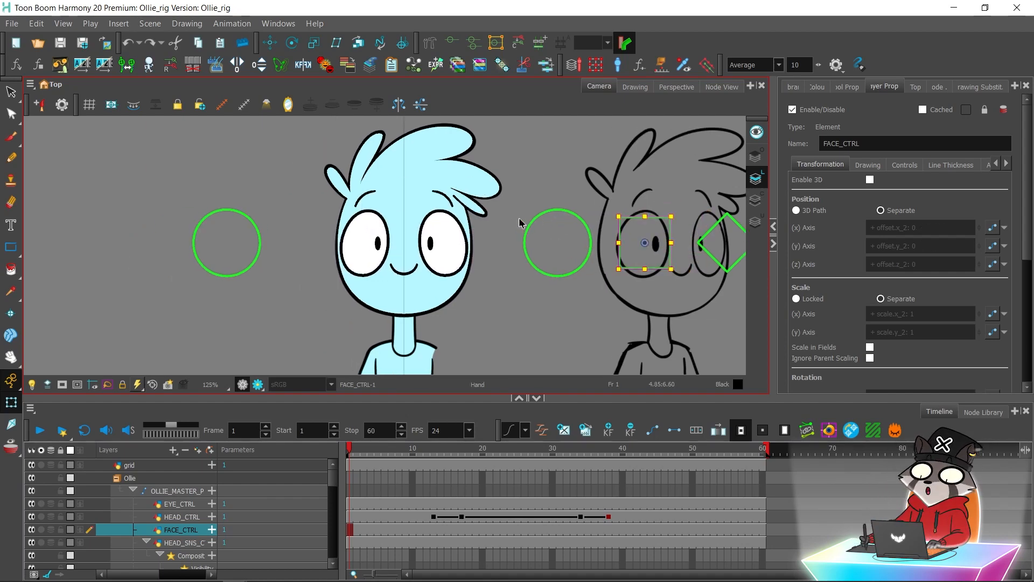
key(2)
key(2)
key(1)
key(1)
key(1)
drag(609, 241, 457, 246)
key(1)
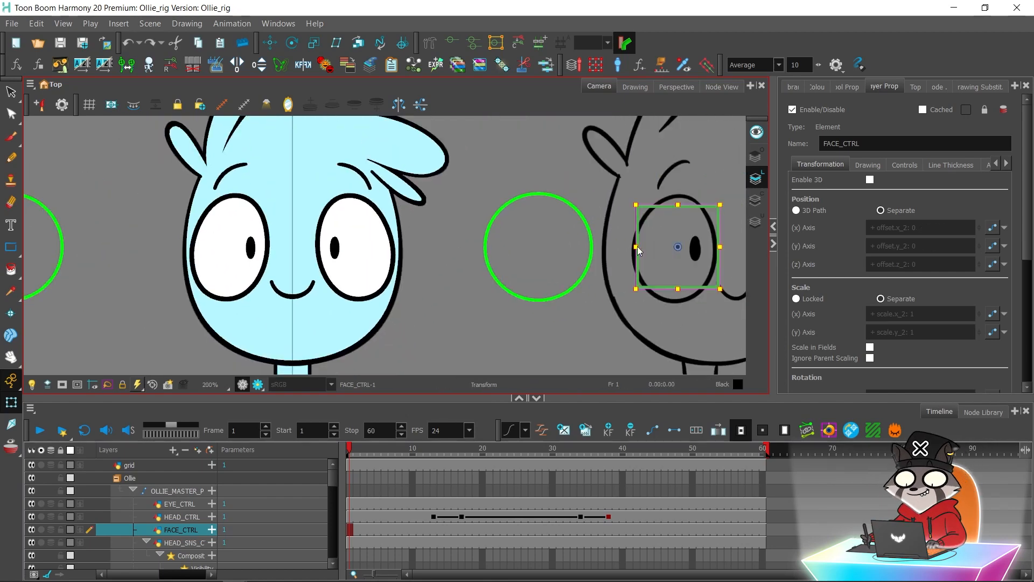
mouse_move(677, 260)
mouse_down()
mouse_move(611, 268)
mouse_move(674, 268)
mouse_up()
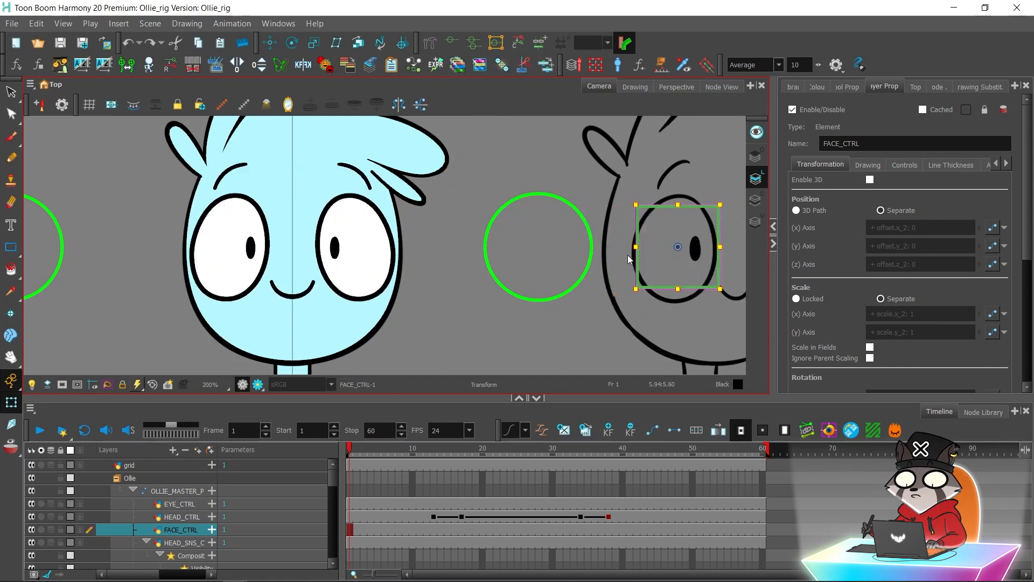
click(468, 296)
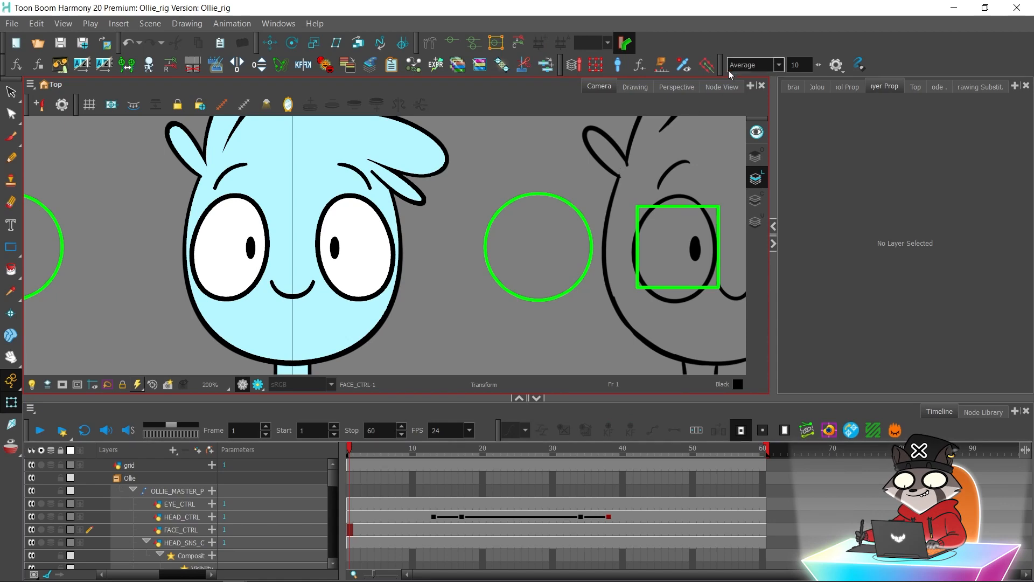
Examine how the head patch, face cutter and composites are connected in the node network.
click(716, 86)
drag(549, 199, 608, 201)
key(1)
key(1)
key(2)
key(2)
key(2)
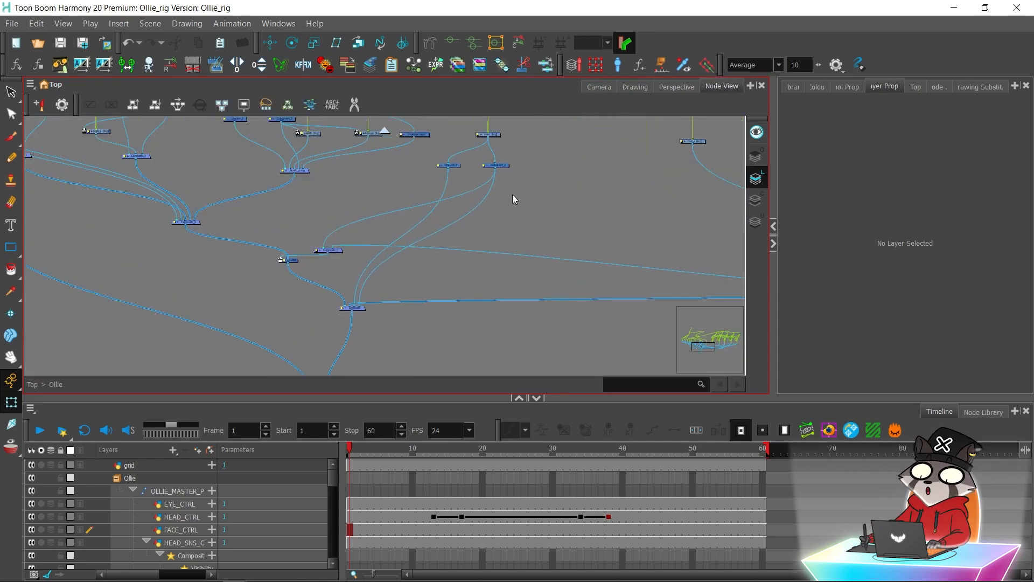
key(2)
key(2)
key(2)
key(1)
drag(508, 200, 456, 217)
key(1)
drag(532, 213, 507, 191)
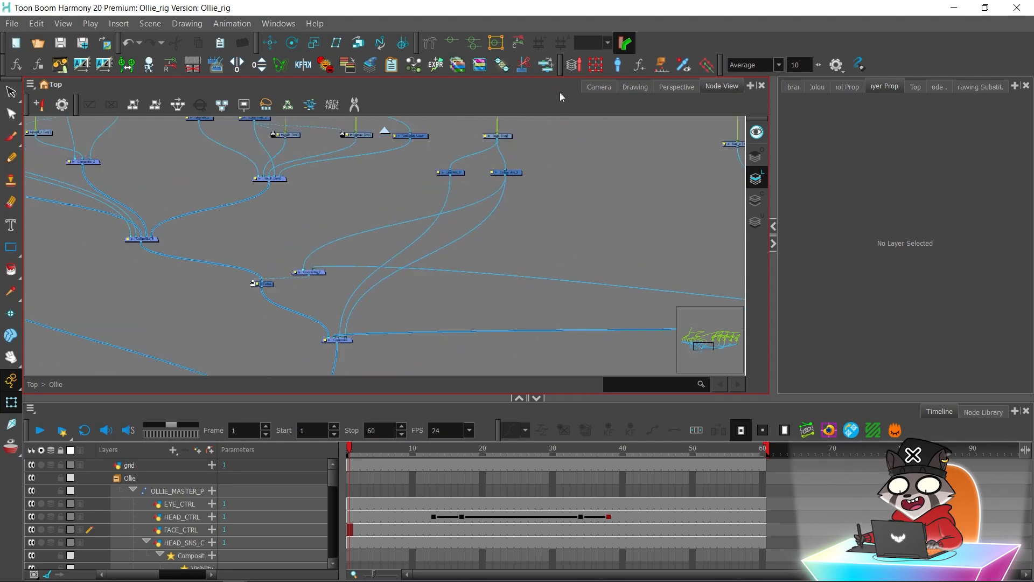
Test the face's movement in the camera view with FACE_CTRL and undo the test move.
click(599, 86)
drag(665, 239, 617, 236)
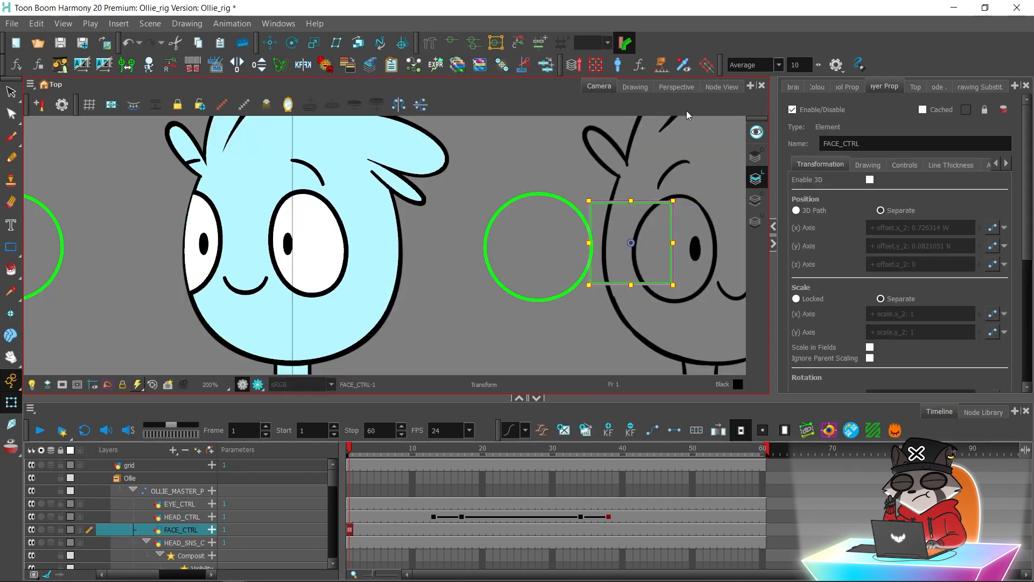
key(ctrl+z)
Duplicate the face Cutter node and wire the copy between the face composite and the head composite, with the head patch as matte.
click(721, 86)
drag(460, 215, 421, 227)
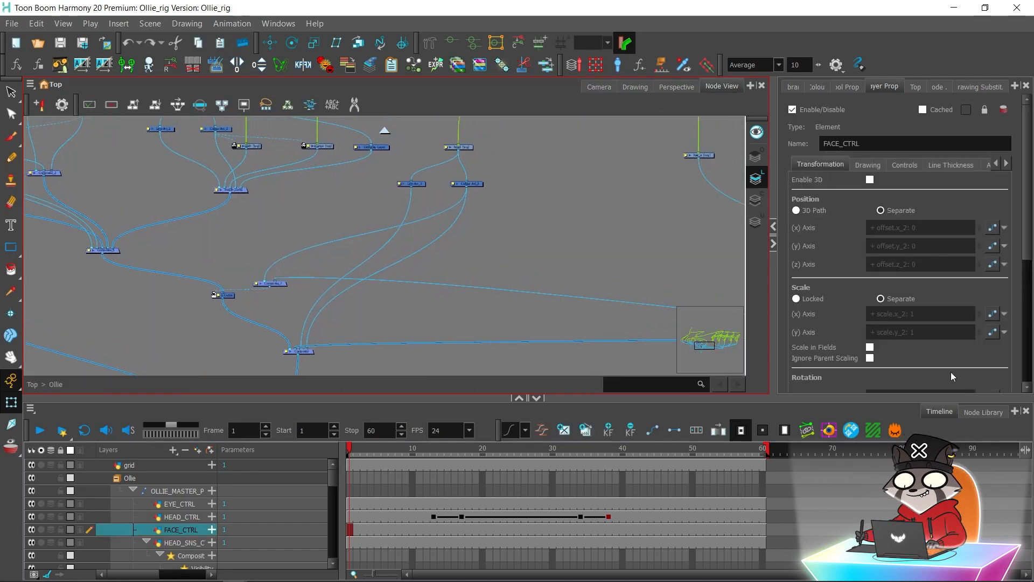
click(224, 297)
key(ctrl+c)
key(ctrl+v)
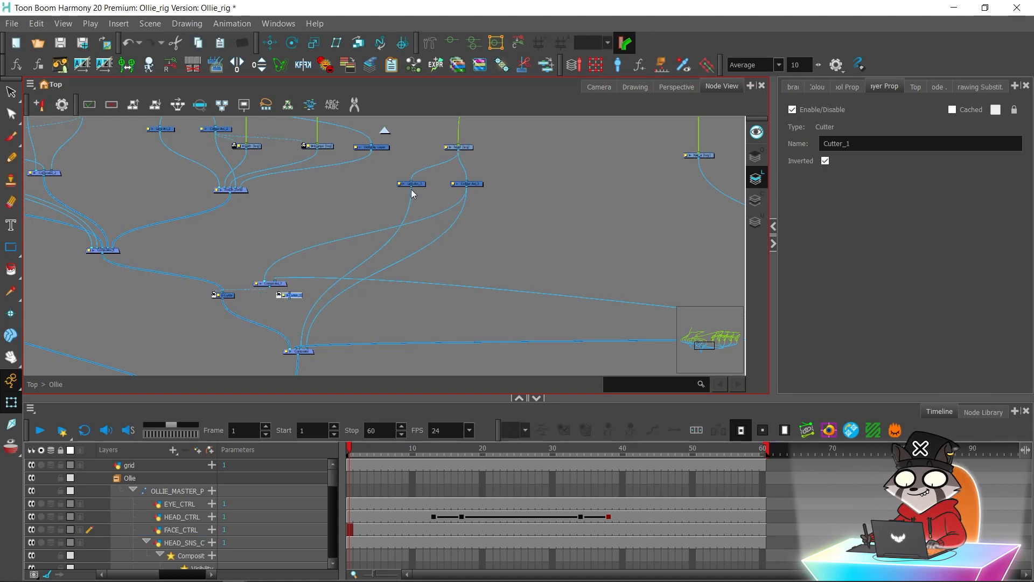
drag(323, 253, 260, 294)
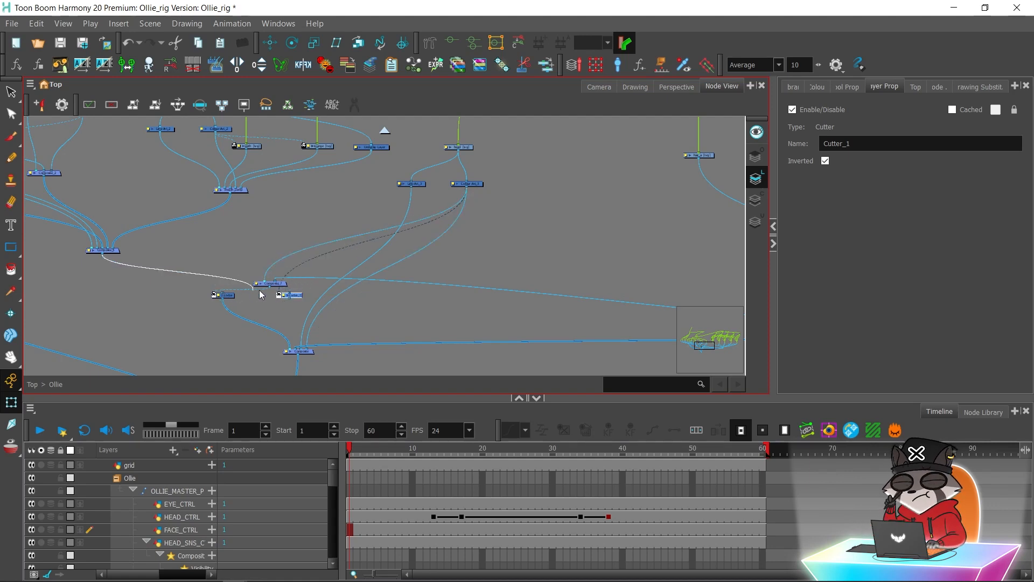
click(291, 296)
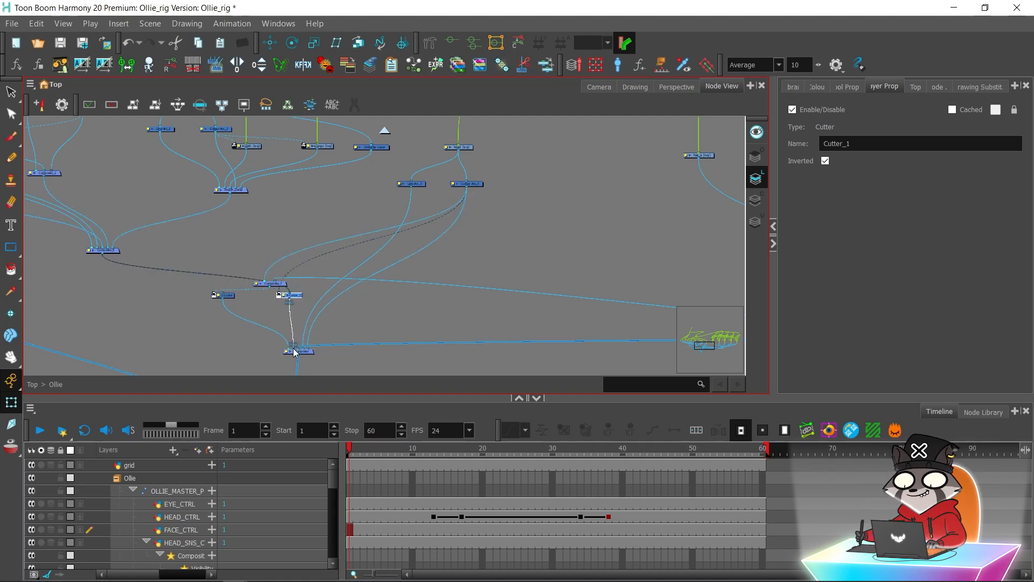
drag(293, 351, 293, 349)
click(636, 88)
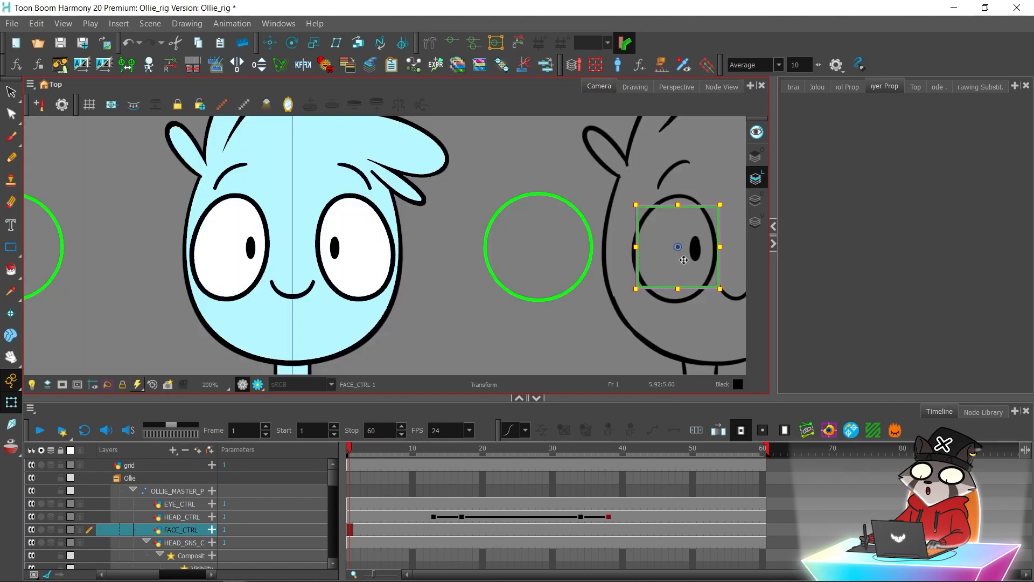
click(722, 86)
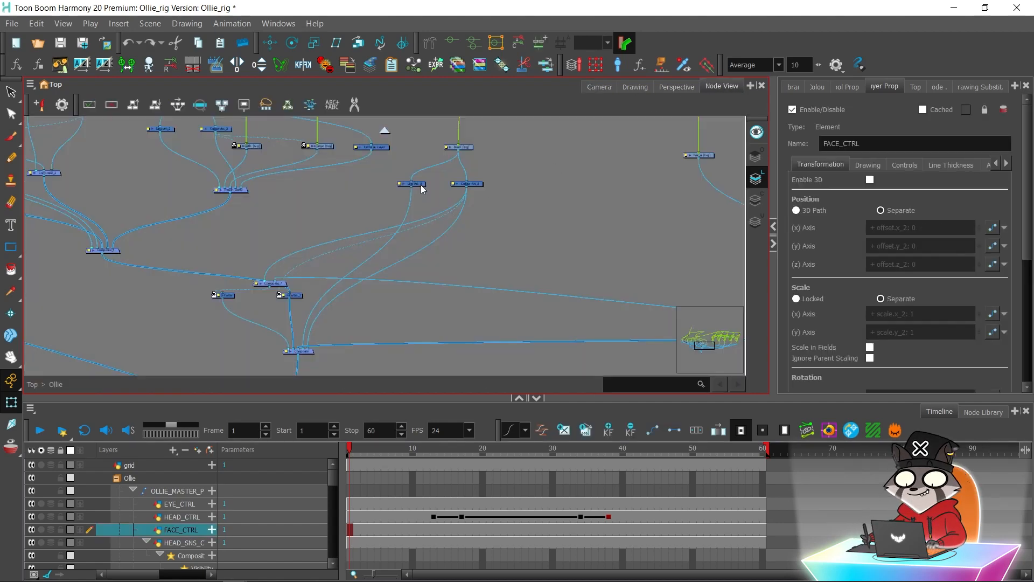
Adjust the input order of the head's Line-Art_3 node on the head composite and check the head outline in the camera view.
drag(412, 186, 295, 353)
click(599, 87)
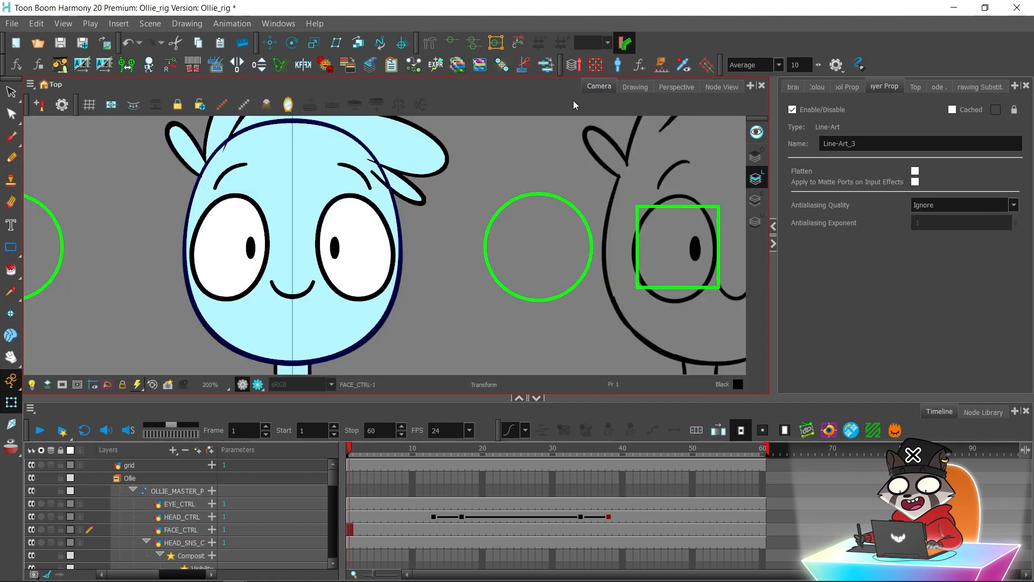
click(503, 157)
drag(440, 240, 475, 315)
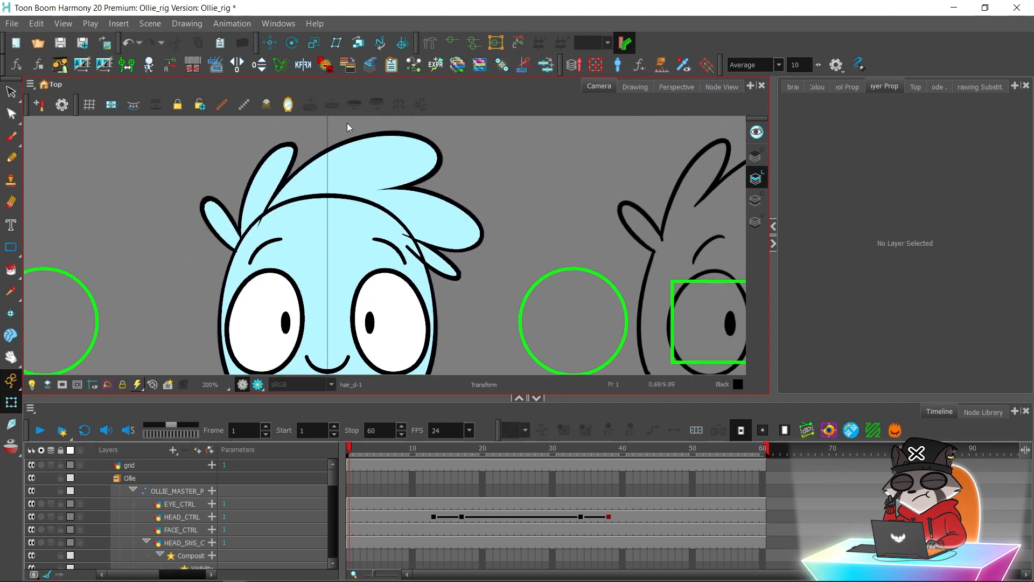
scroll(477, 185, down, 4)
click(722, 86)
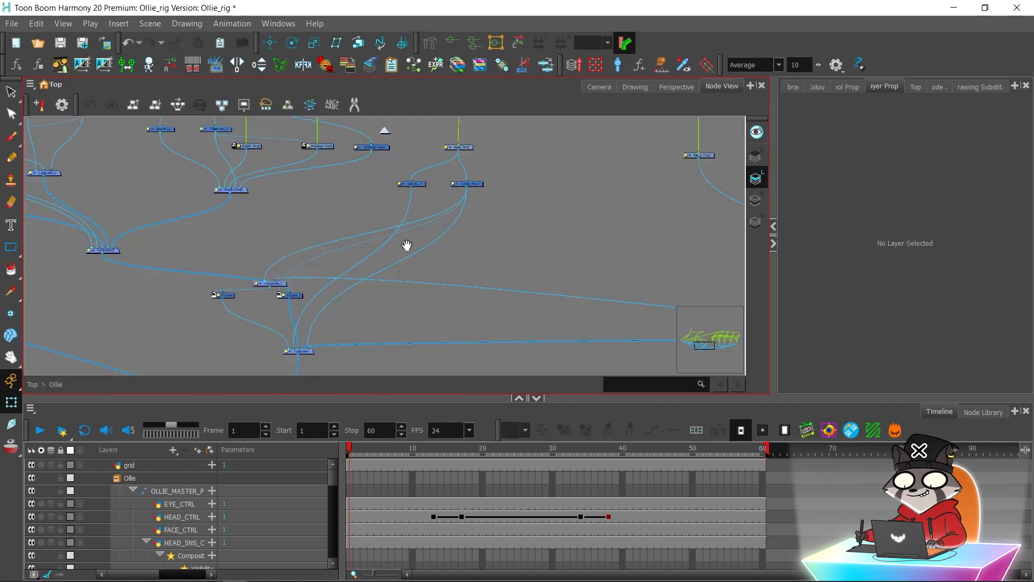
scroll(431, 250, down, 1)
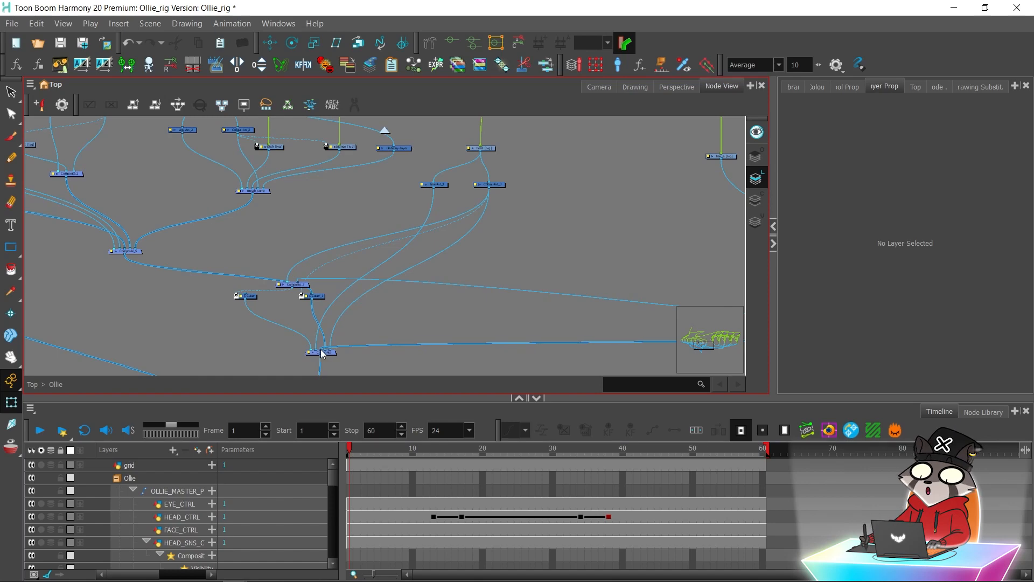
click(598, 87)
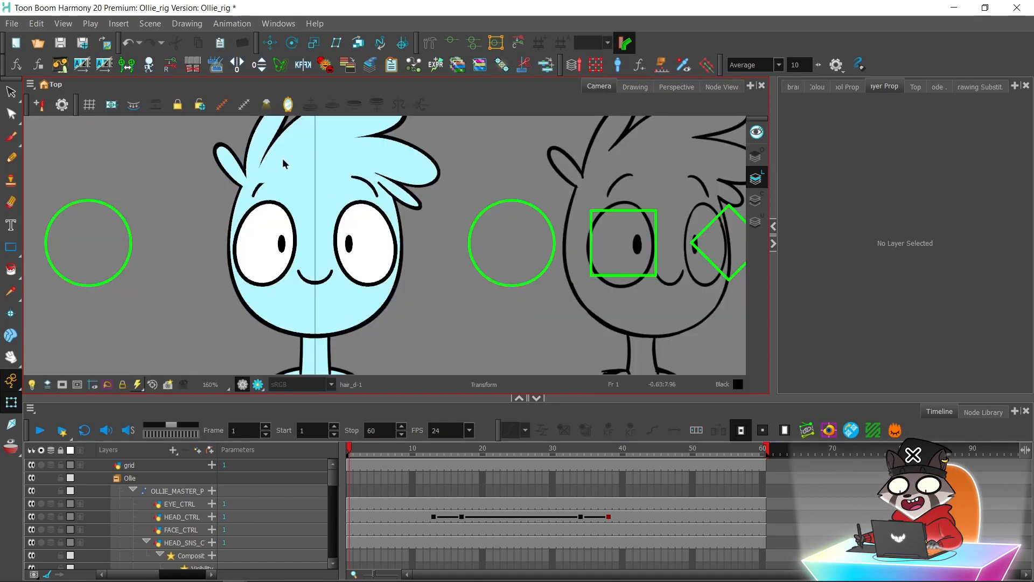
Rewire the hair and face composites directly into the original cutter's matte and image inputs, deleting the intermediate Composite node.
click(712, 86)
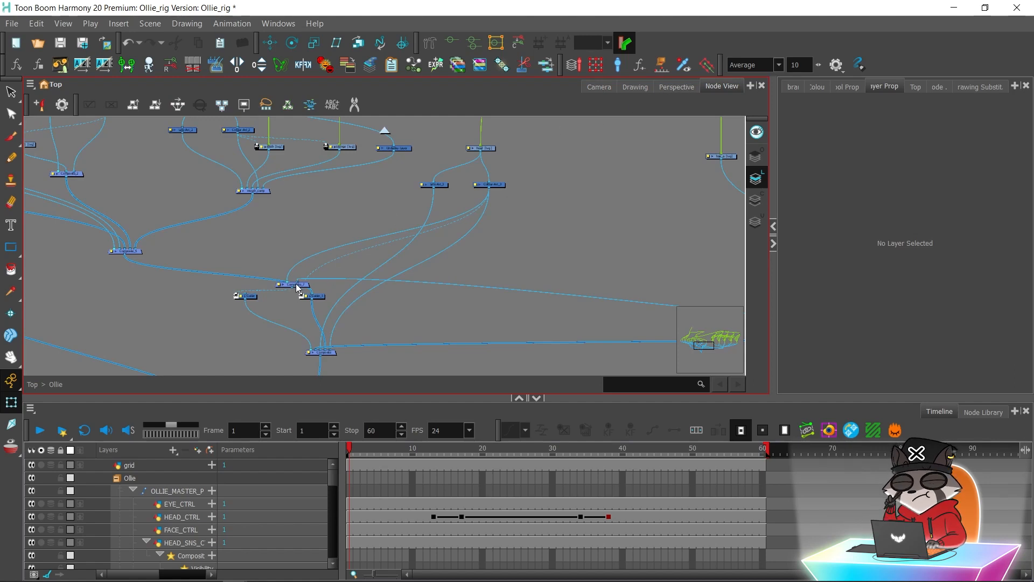
drag(297, 283, 237, 294)
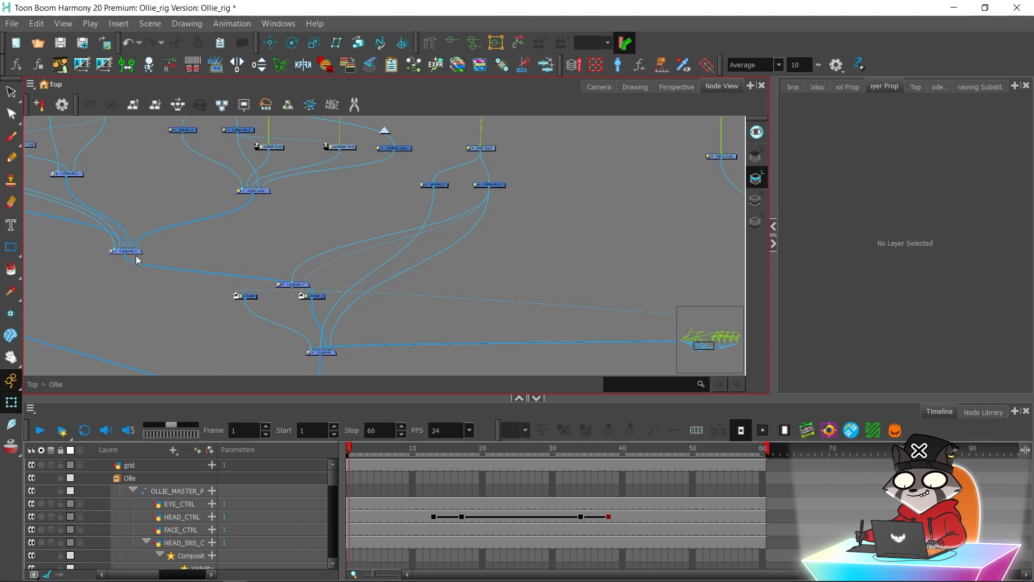
drag(124, 253, 124, 253)
drag(247, 286, 247, 294)
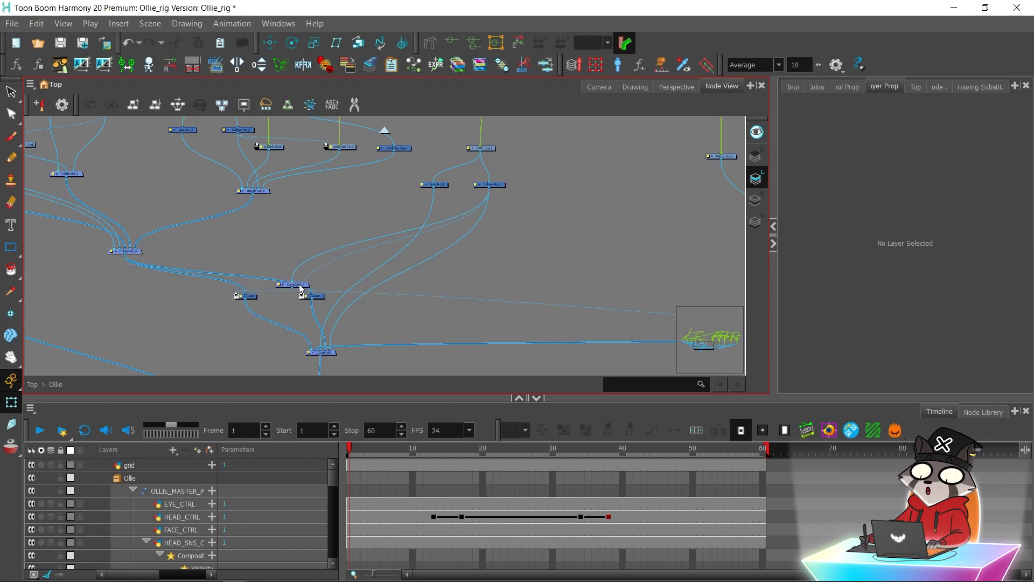
click(301, 285)
key(Delete)
click(599, 87)
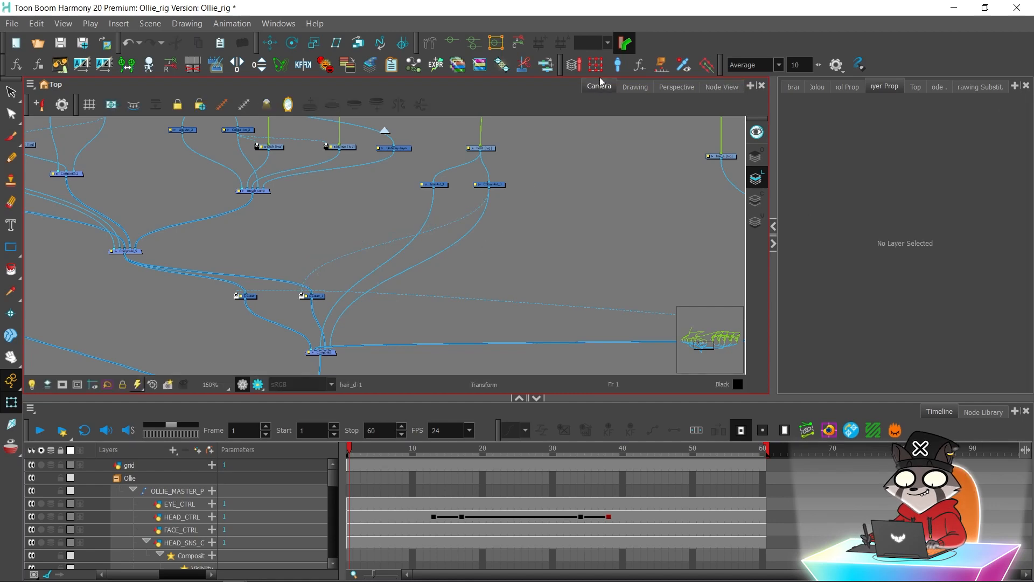
Test the cutters in the camera view by moving HEAD_SNS_CTRL and FACE_CTRL, undoing the test moves.
click(656, 253)
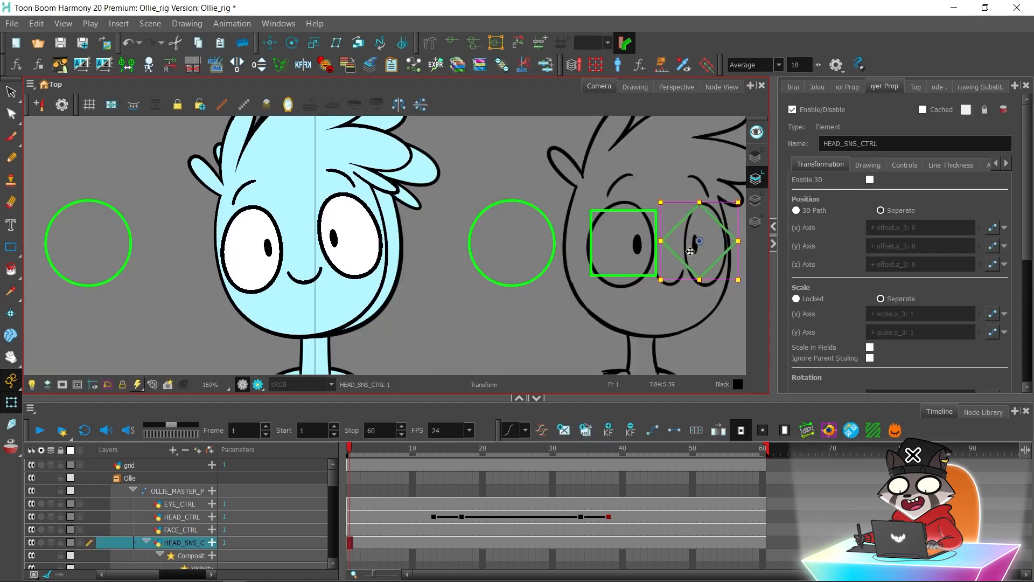
drag(634, 258, 681, 238)
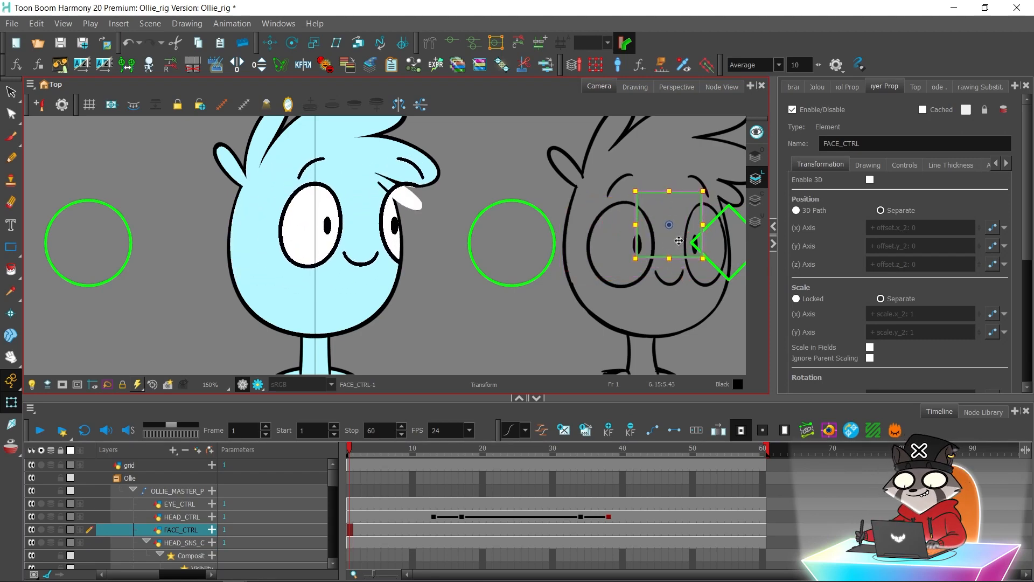
key(ctrl+z)
mouse_move(624, 207)
mouse_down()
mouse_move(621, 177)
mouse_move(616, 213)
mouse_move(614, 203)
mouse_up()
key(ctrl+z)
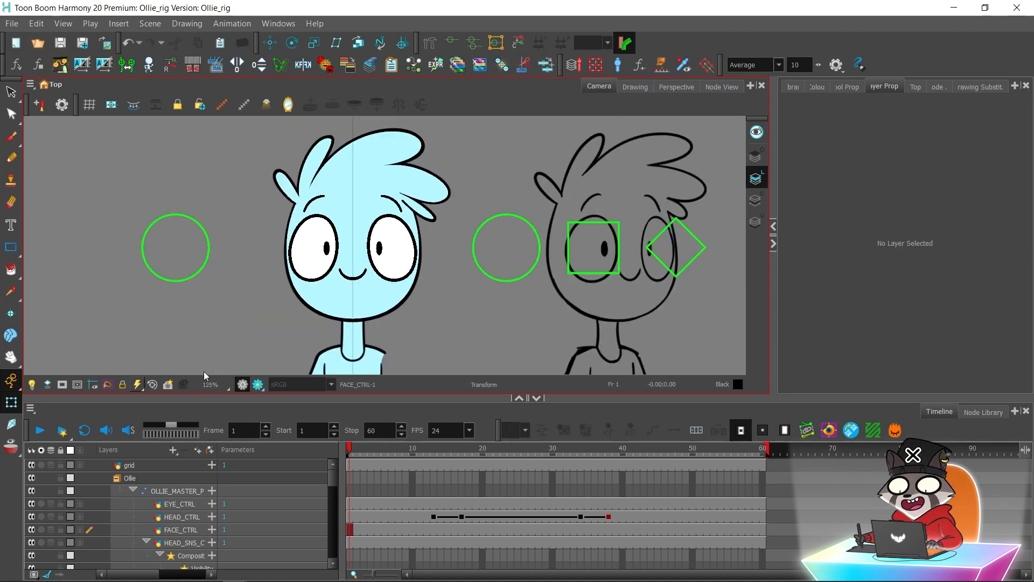
Play back the head animation and scrub from frame 13 to 38 to examine the hair's dynamic movement.
key(Return)
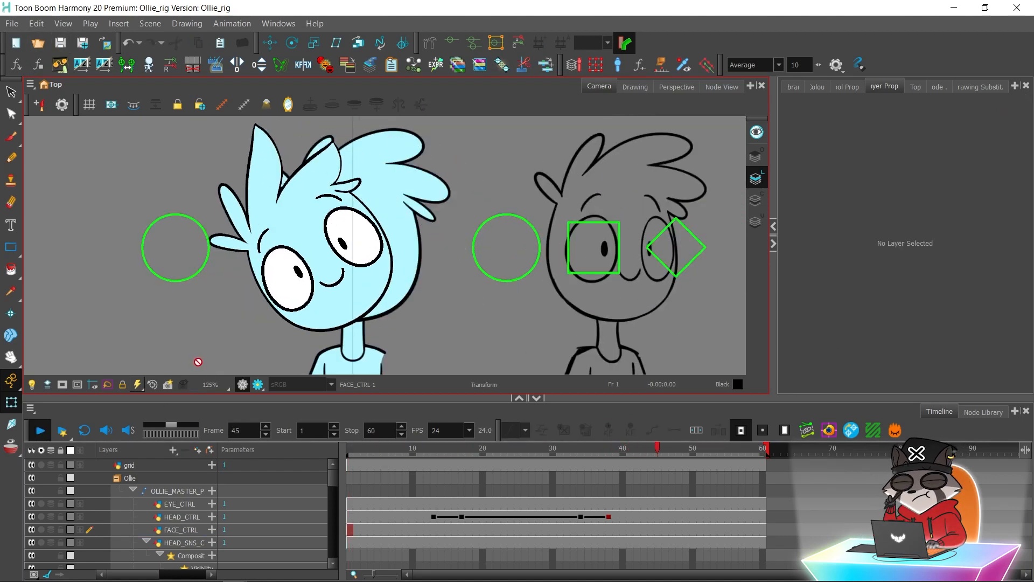
key(Return)
click(434, 450)
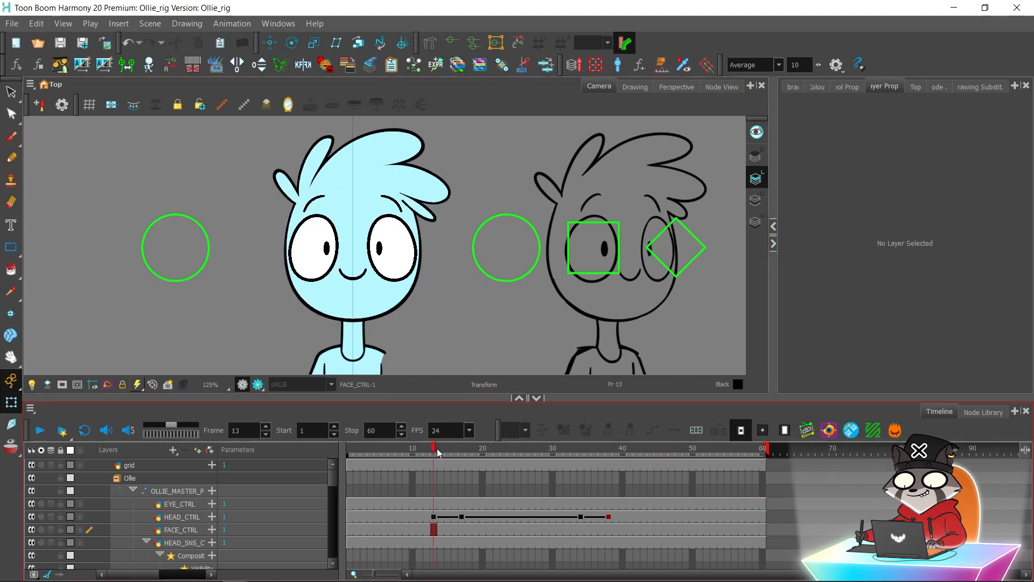
drag(438, 452, 607, 453)
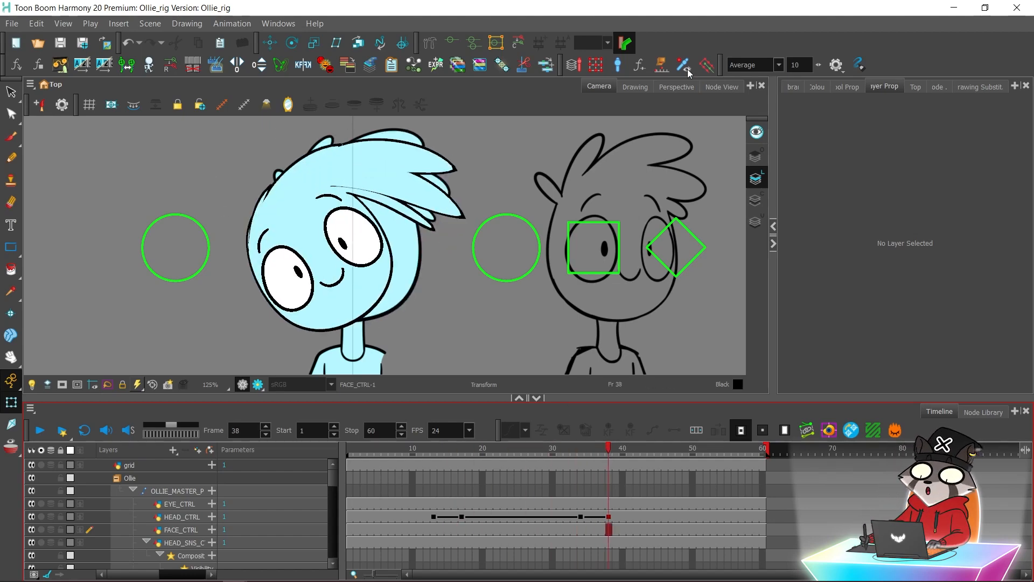
Locate the hair's Dynamic-Spring_3 node in the node network and set its Active value to 60.
click(721, 86)
drag(339, 219, 408, 243)
drag(360, 127, 480, 296)
drag(245, 282, 76, 274)
drag(507, 235, 167, 350)
drag(277, 243, 594, 229)
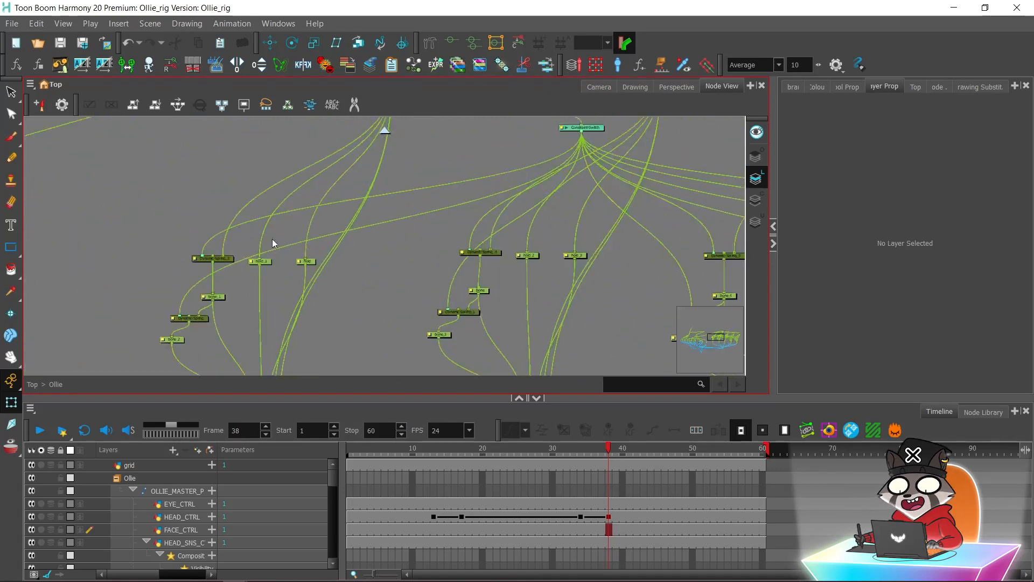
click(225, 259)
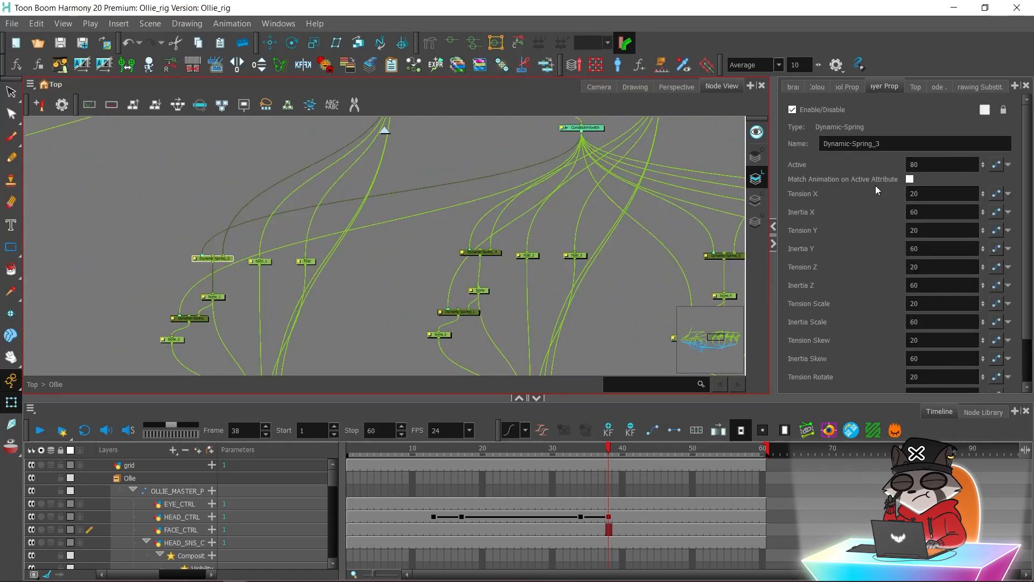
click(600, 87)
drag(933, 164, 848, 156)
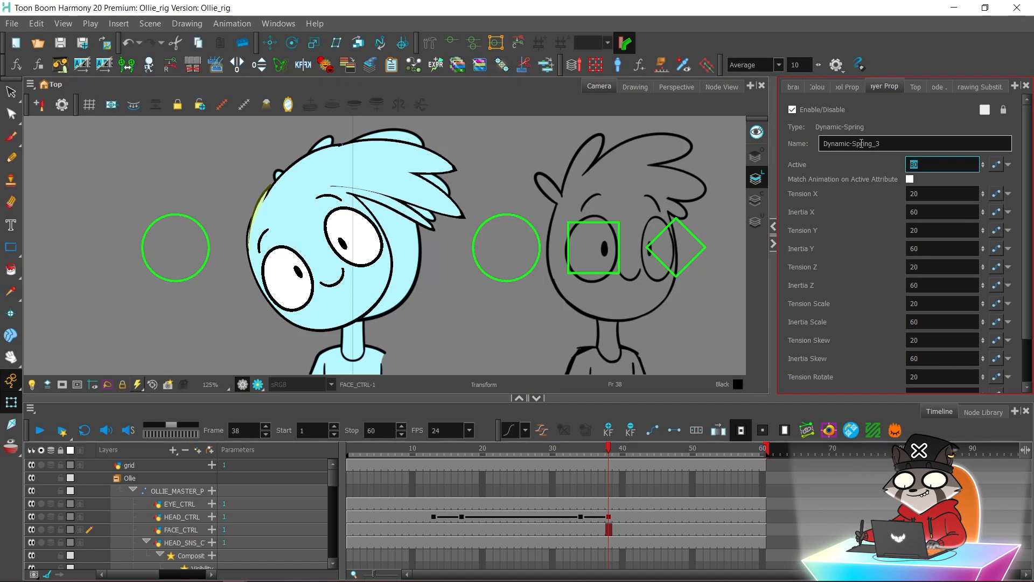
key(Return)
Try an Active value of 90 on Dynamic-Spring_4, settling on 70.
click(713, 88)
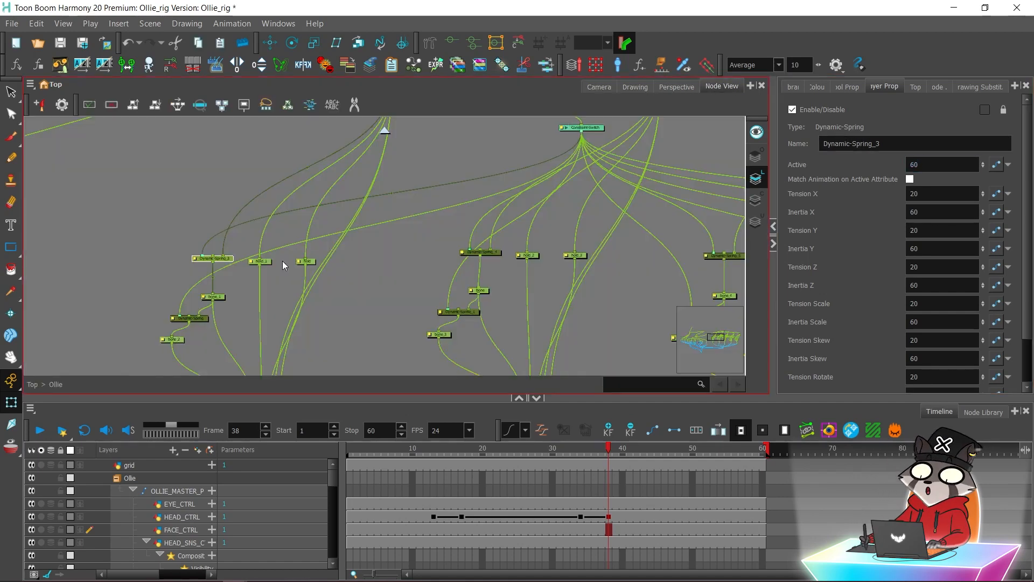
click(495, 252)
click(599, 87)
click(929, 163)
text(90)
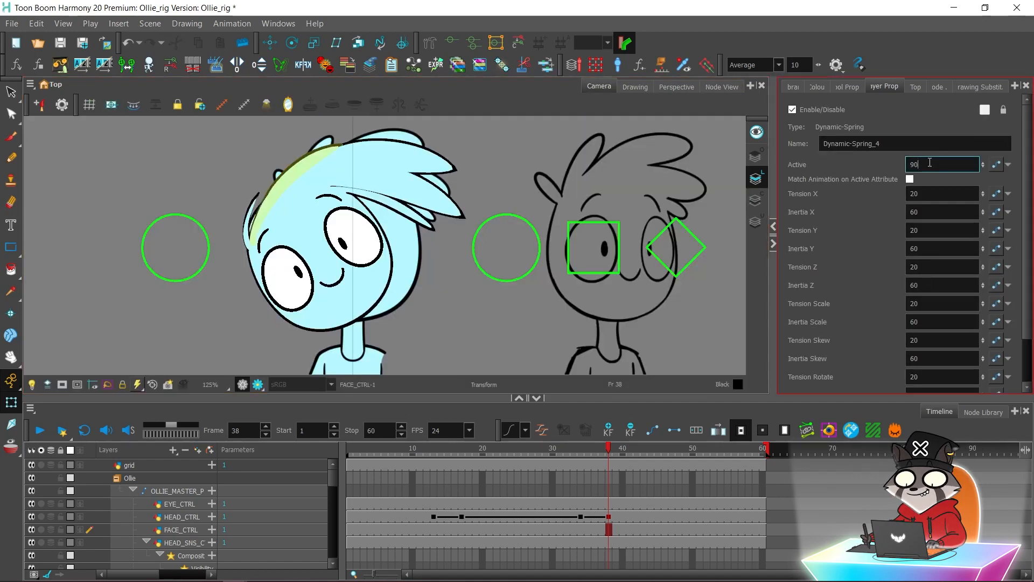
text(70)
key(Return)
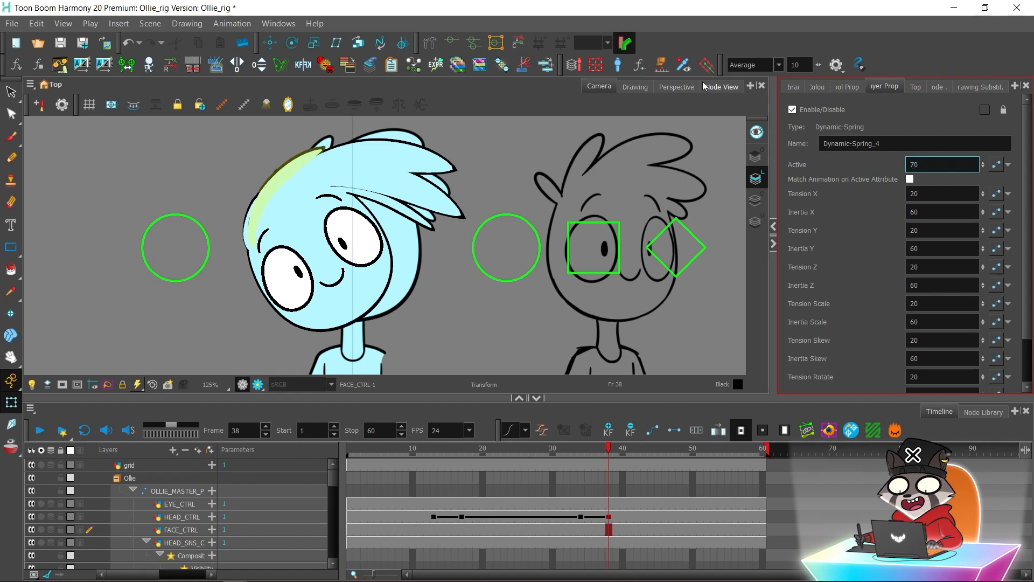
Set the Active value of Dynamic-Spring_5 to 80 and of Dynamic-Spring_6 to 70.
click(722, 86)
drag(539, 191, 303, 195)
click(488, 259)
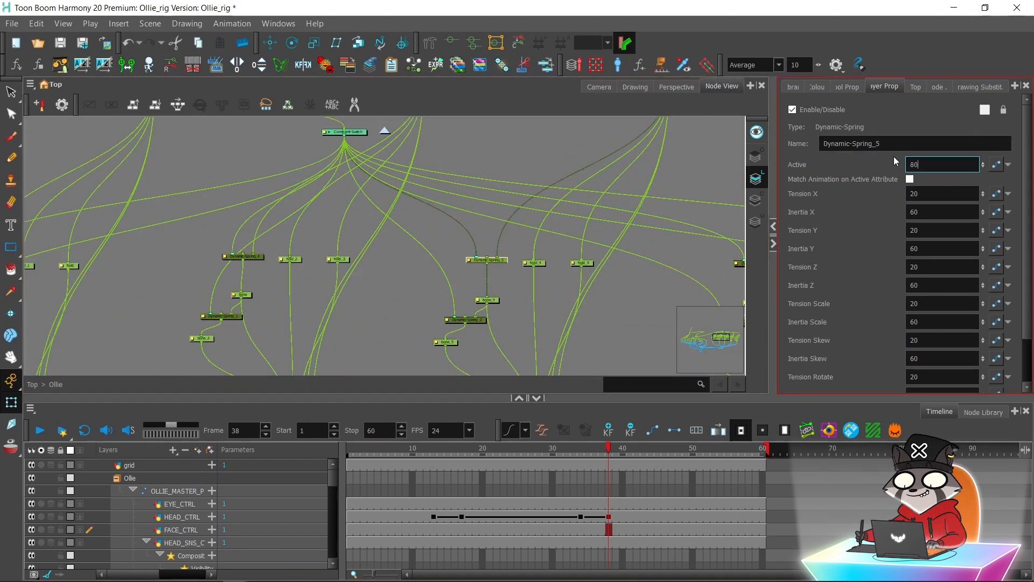
drag(580, 200, 283, 223)
click(457, 285)
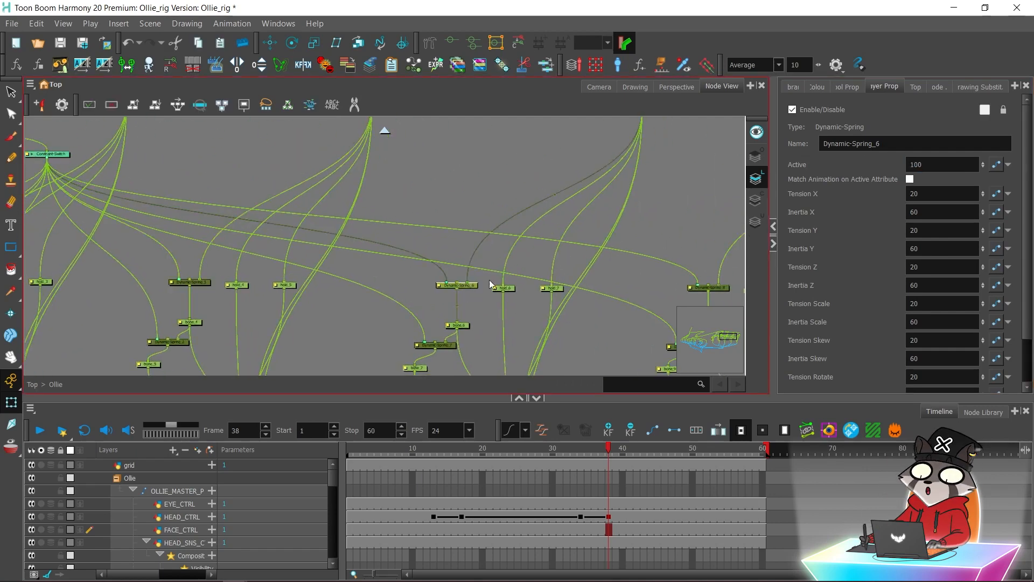
double_click(933, 165)
text(70)
key(Return)
Set the Active value of the last hair tuft's Dynamic-Spring_8 to 60.
drag(734, 293, 512, 256)
click(487, 251)
double_click(933, 164)
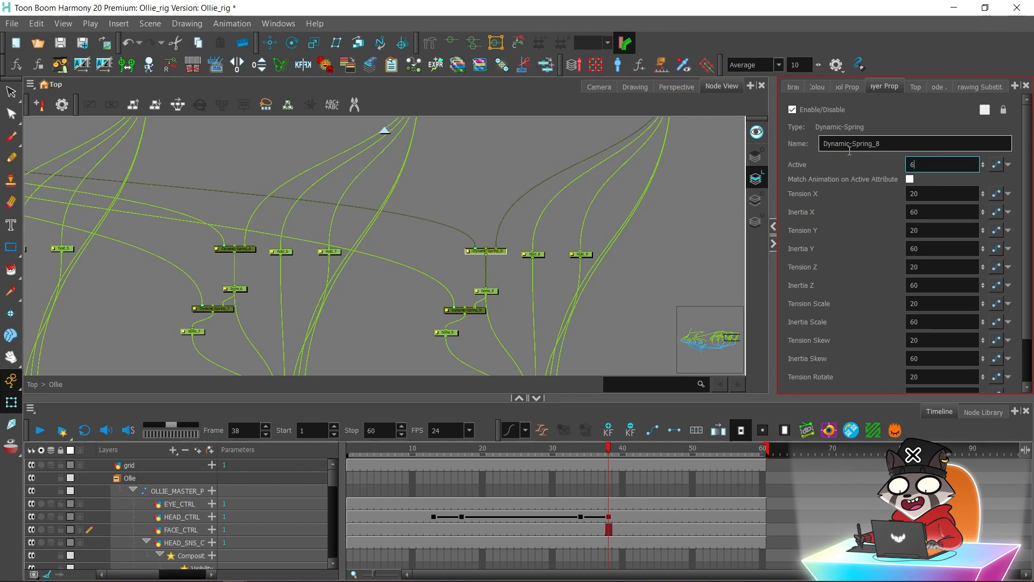
text(60)
Play the head animation from frame 12 in the camera view to check the adjusted hair springs.
click(598, 87)
click(426, 450)
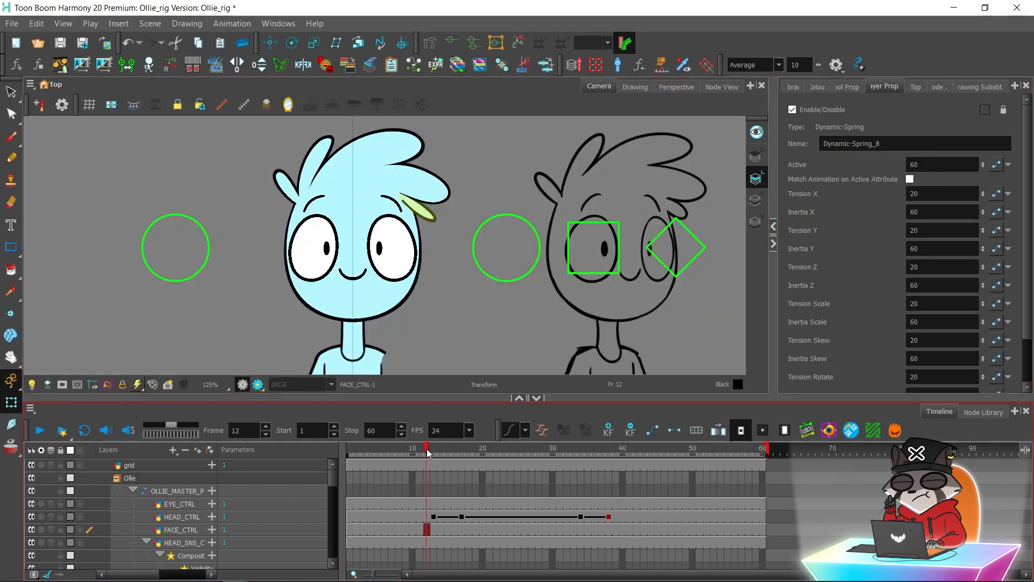
key(Return)
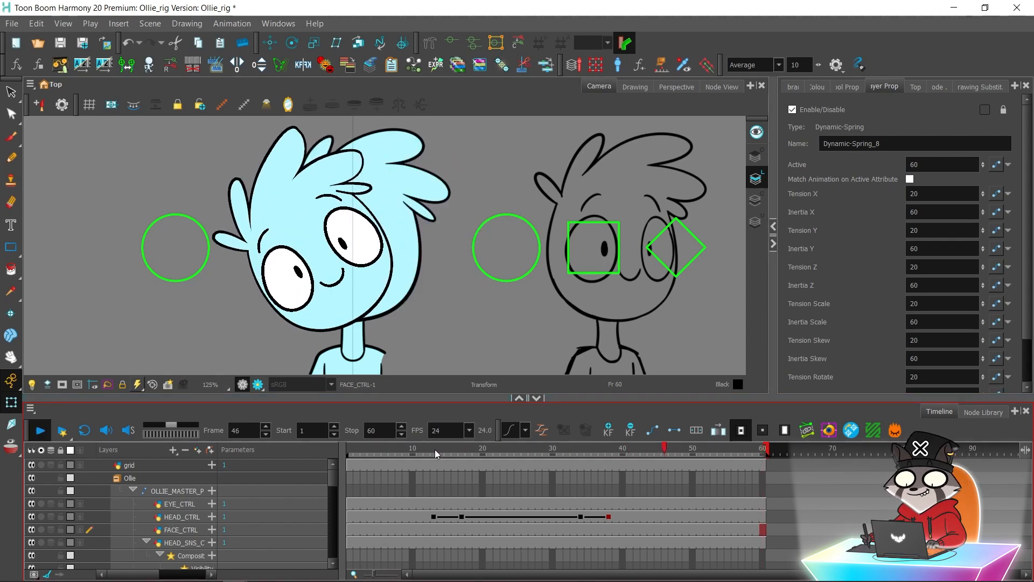
Select the bone_2 peg of the short hair tuft at frame 17 and show its pivot with the Rotate tool.
drag(434, 449, 464, 464)
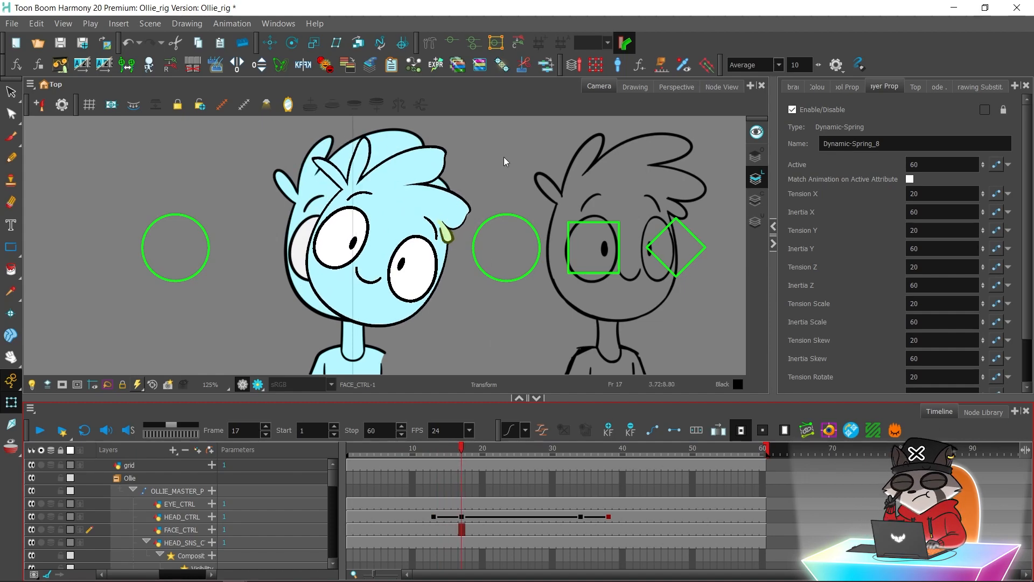
scroll(479, 224, up, 4)
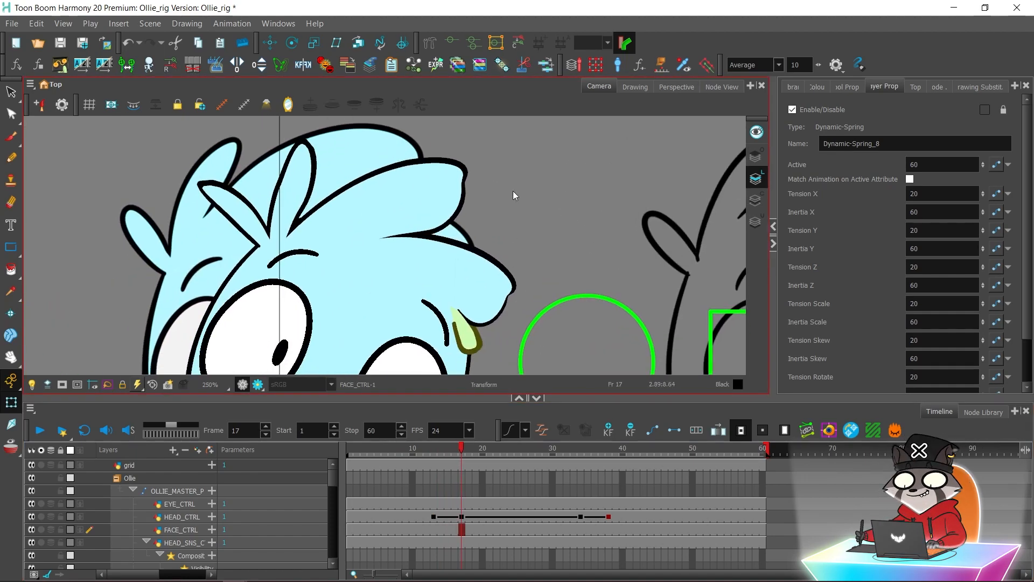
click(722, 86)
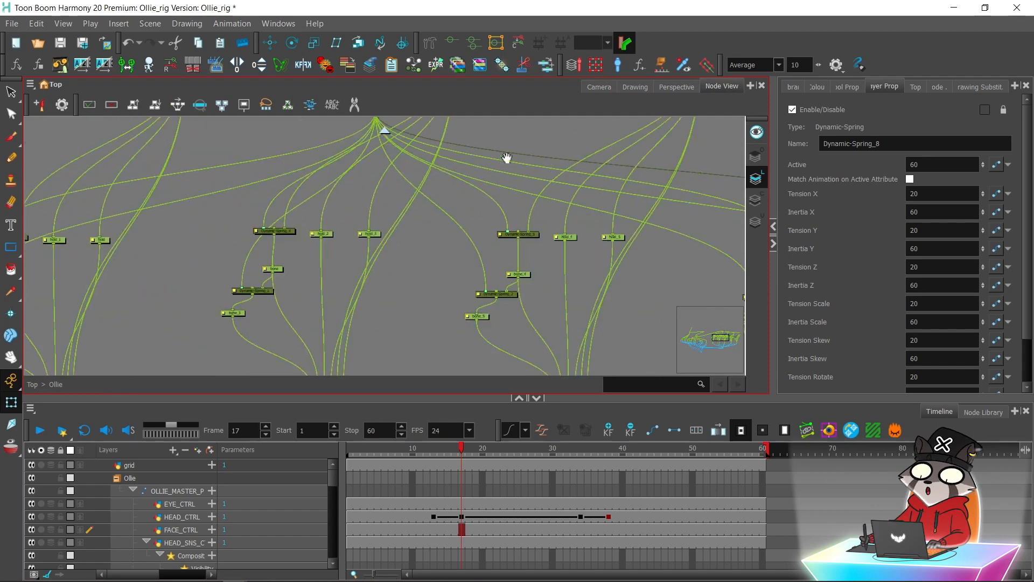
click(198, 328)
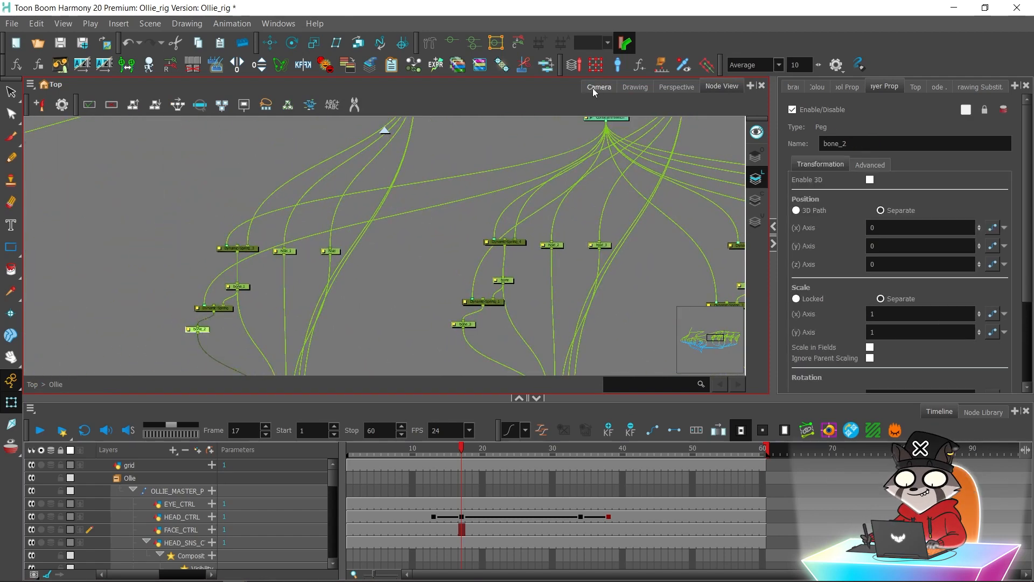
click(598, 87)
click(291, 43)
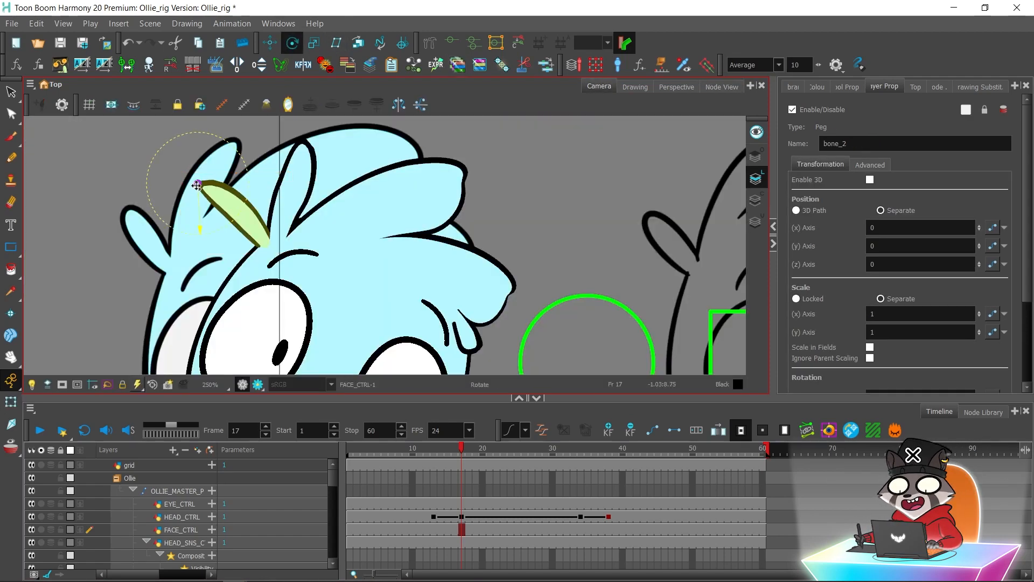
Move the pivot of the bone_3 peg slightly upward at its hair tuft's tip on frame 17.
click(721, 87)
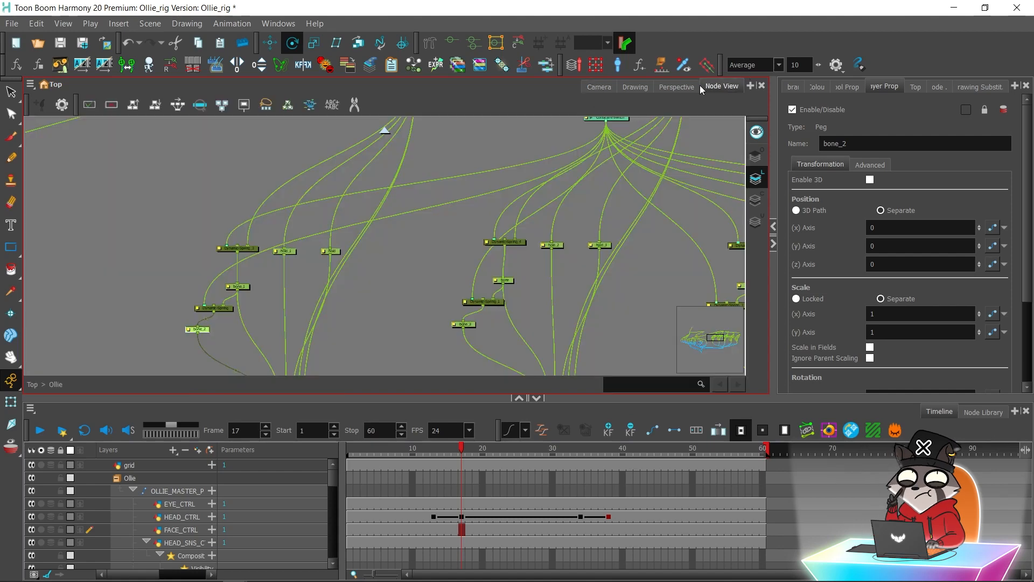
click(464, 325)
click(599, 87)
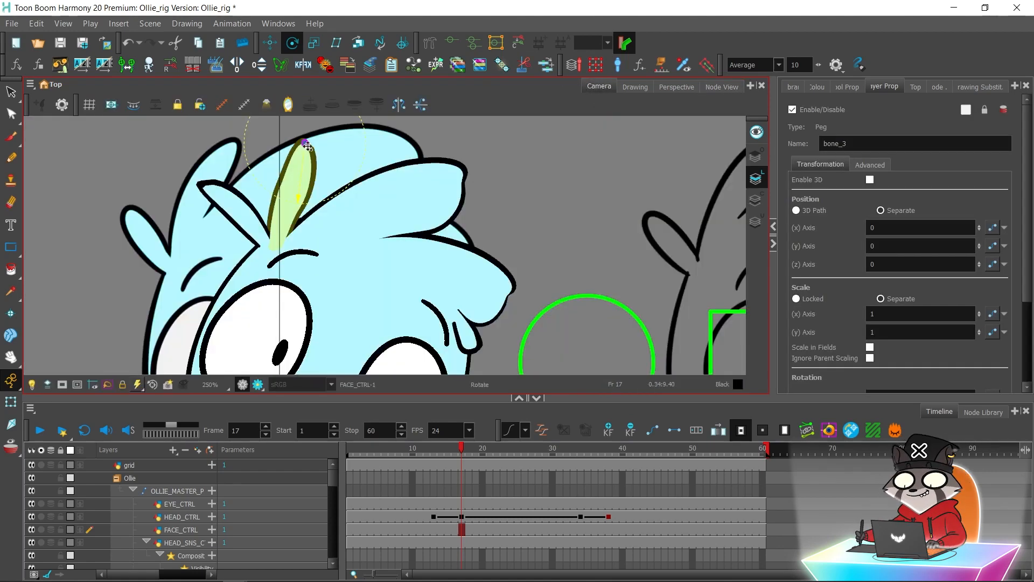
drag(306, 142, 306, 138)
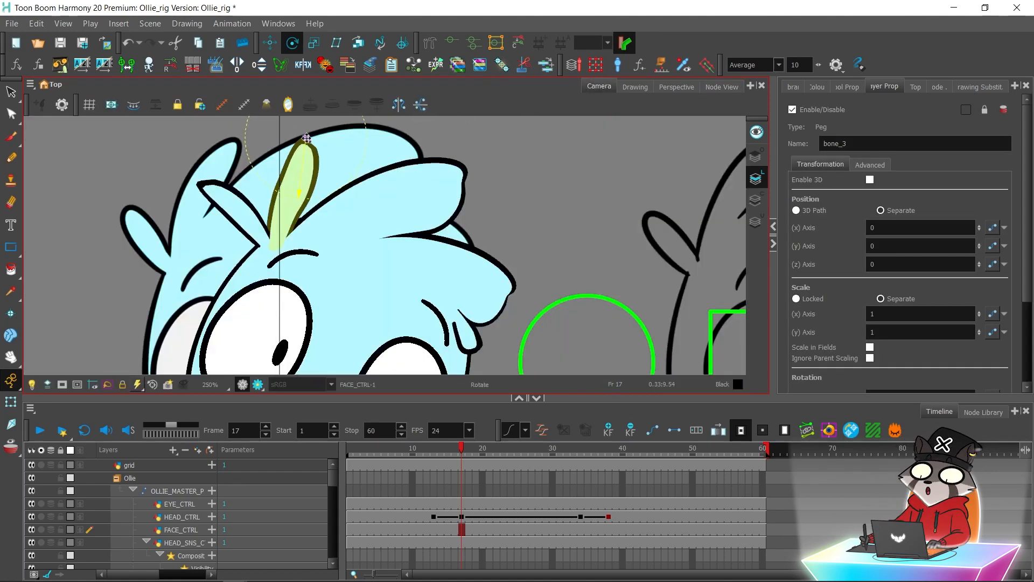
Fine-tune the bone_3 pivot at frame 1 and check the tuft's deformation at frames 37 and 17.
drag(461, 447, 297, 463)
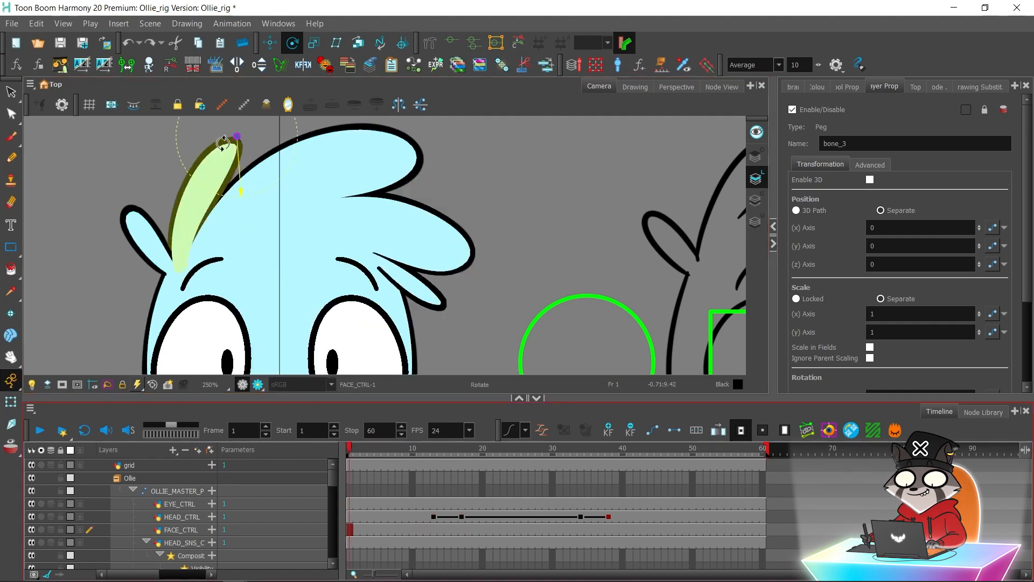
click(239, 140)
drag(426, 450, 602, 459)
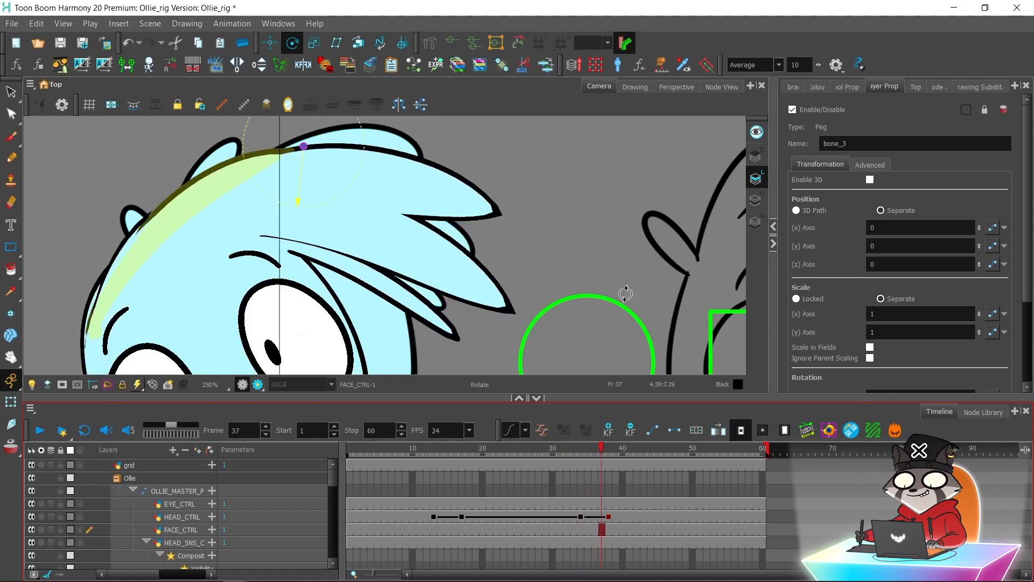
drag(438, 452, 463, 459)
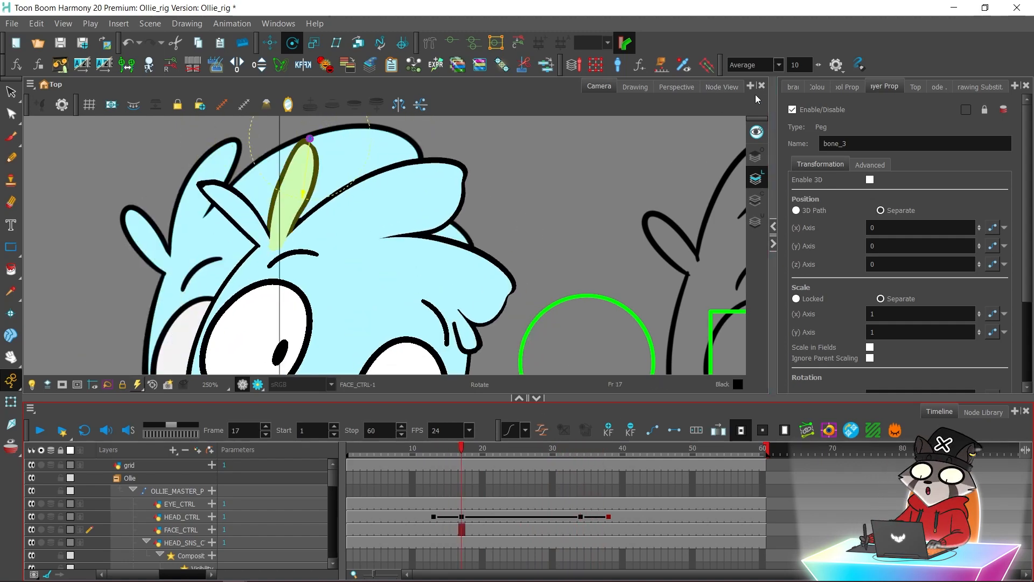
Move the bone_5 pivot outward past the tip of its large hair tuft and check the shape up to frame 17.
click(722, 87)
click(371, 338)
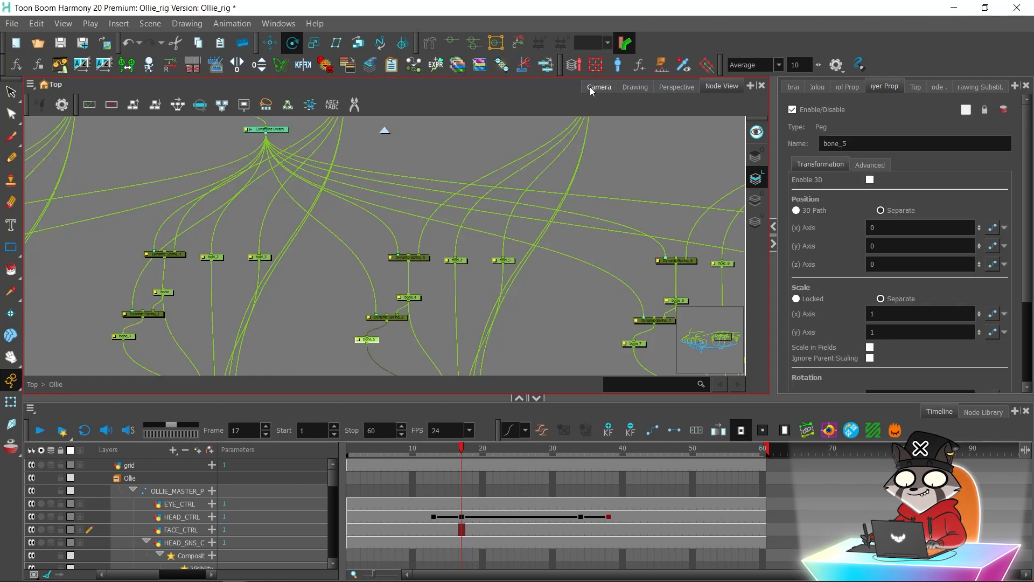
click(590, 87)
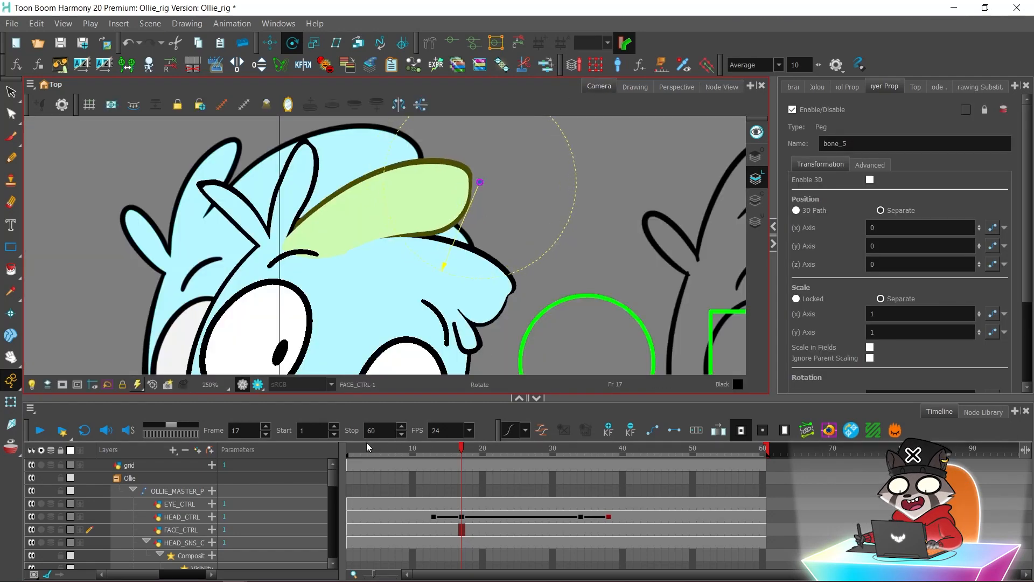
click(349, 448)
drag(437, 449, 462, 470)
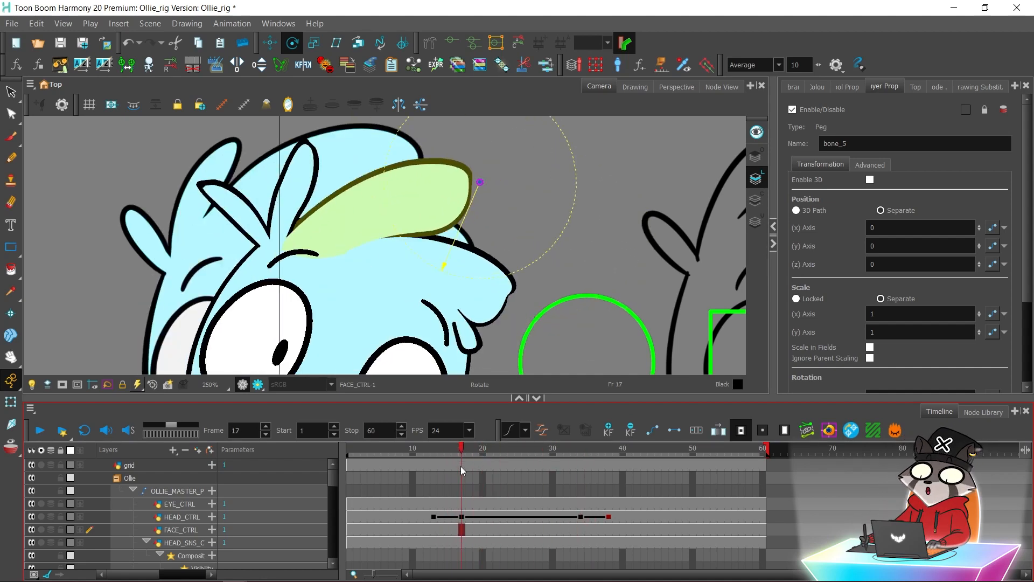
Move the bone_7 pivot outward beyond its hair tuft's tip and check the tuft's shape around frame 17.
click(722, 87)
click(637, 345)
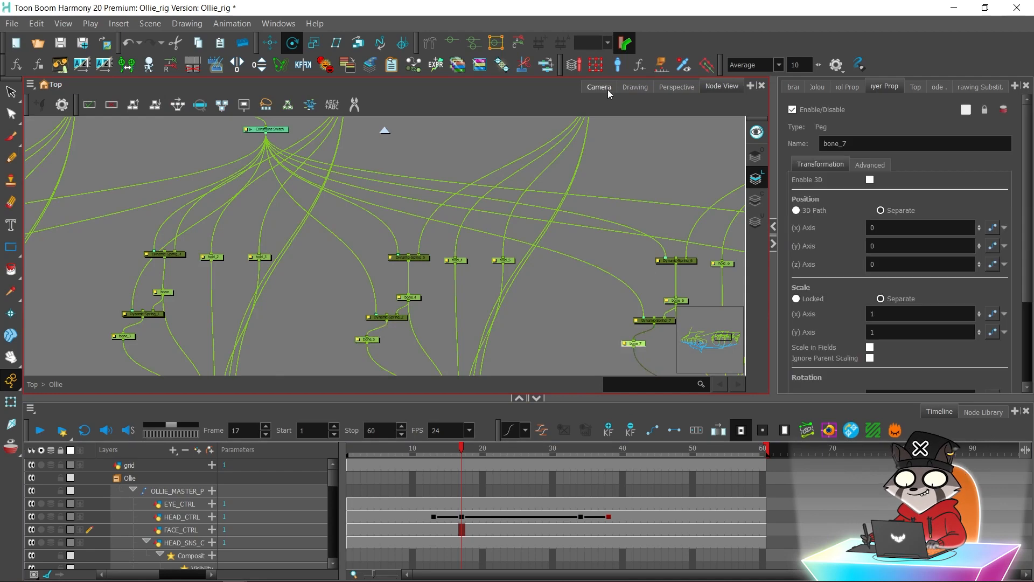
click(599, 87)
drag(508, 297, 528, 310)
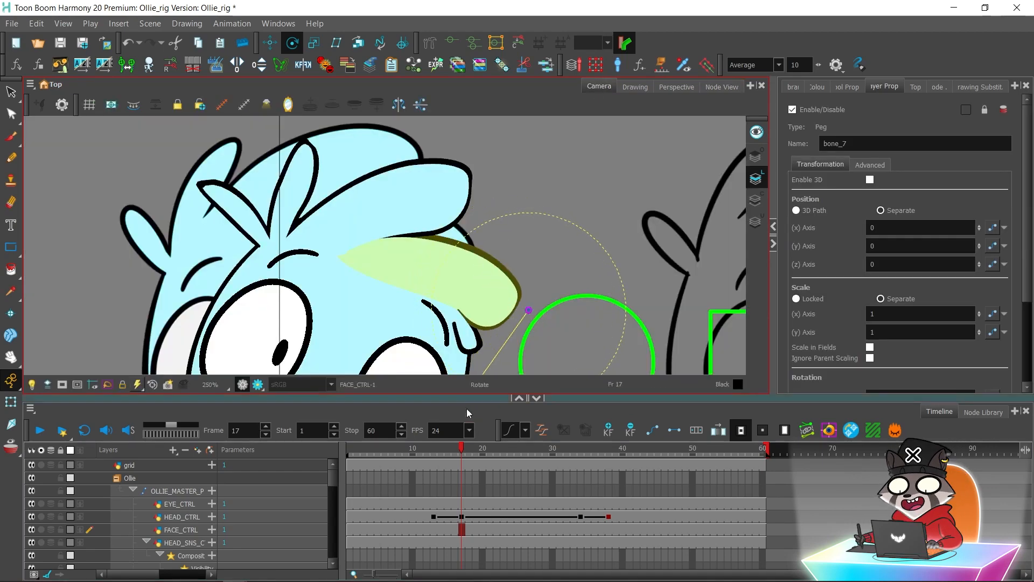
mouse_move(452, 449)
mouse_down()
mouse_move(349, 450)
mouse_move(461, 459)
mouse_up()
Move the bone_5 pivot further outward from the large tuft's tip and scrub to frame 32 to check its deformation.
click(722, 86)
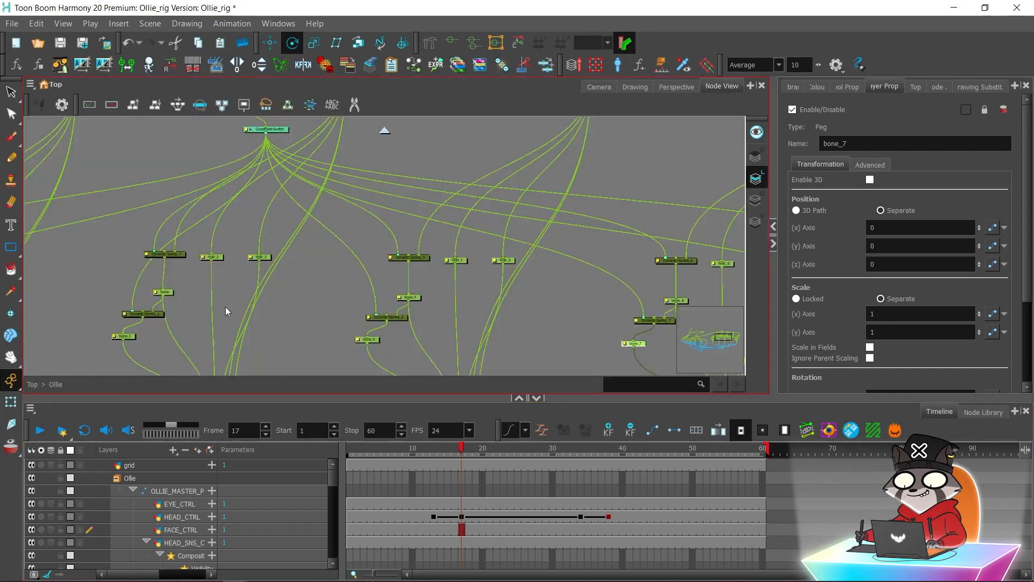
click(372, 339)
click(598, 86)
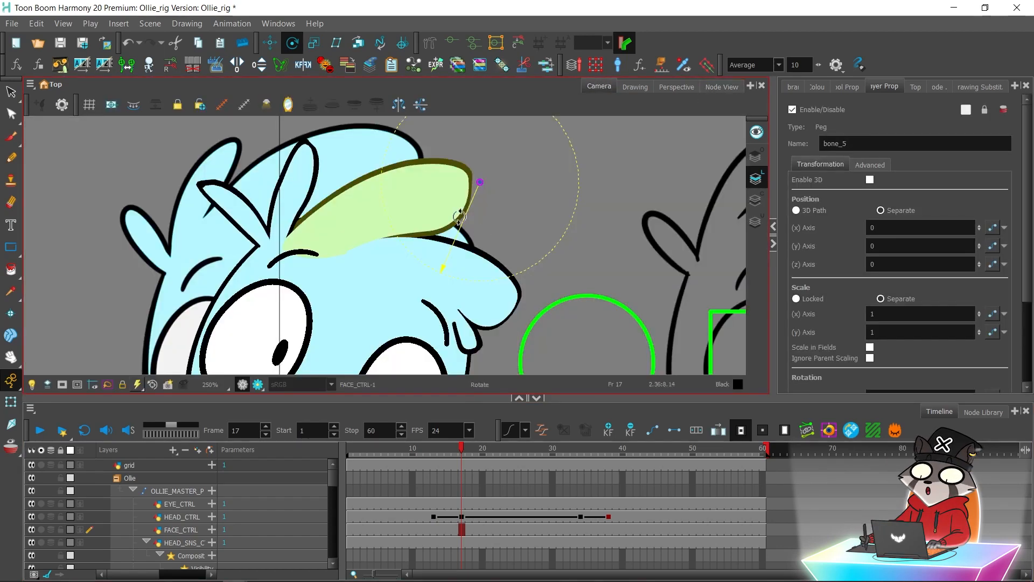
drag(477, 183, 494, 184)
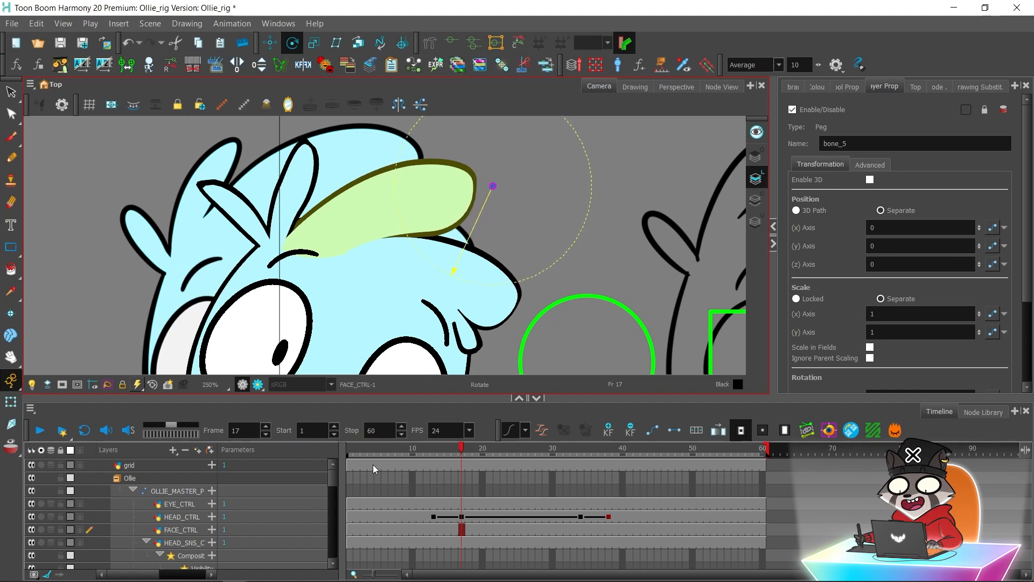
mouse_move(362, 453)
mouse_down()
mouse_move(338, 453)
mouse_move(596, 460)
mouse_move(564, 460)
mouse_up()
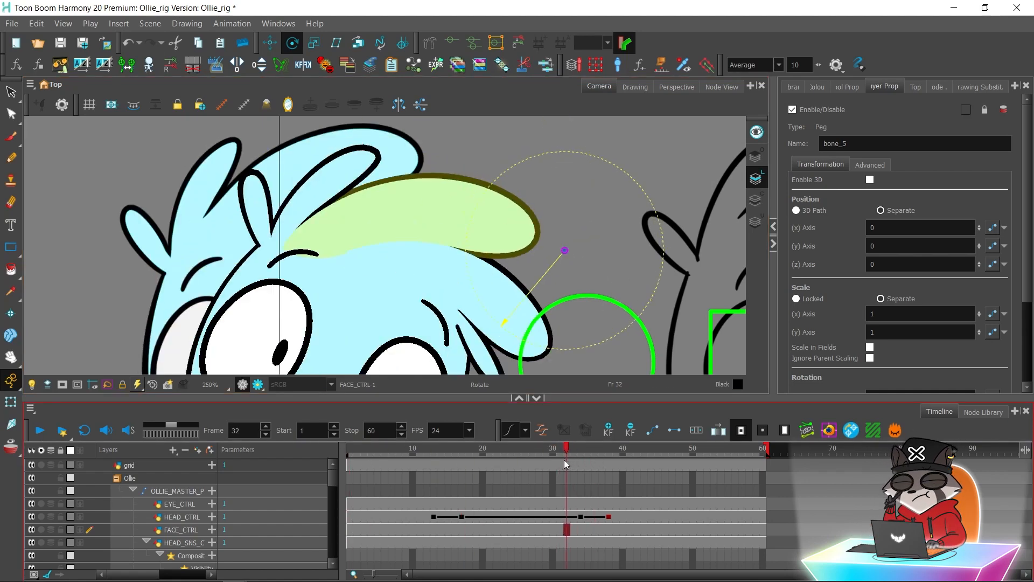
Select the bone_9 peg of the small lowest front tuft and inspect its pivot at frame 1.
click(730, 89)
click(500, 328)
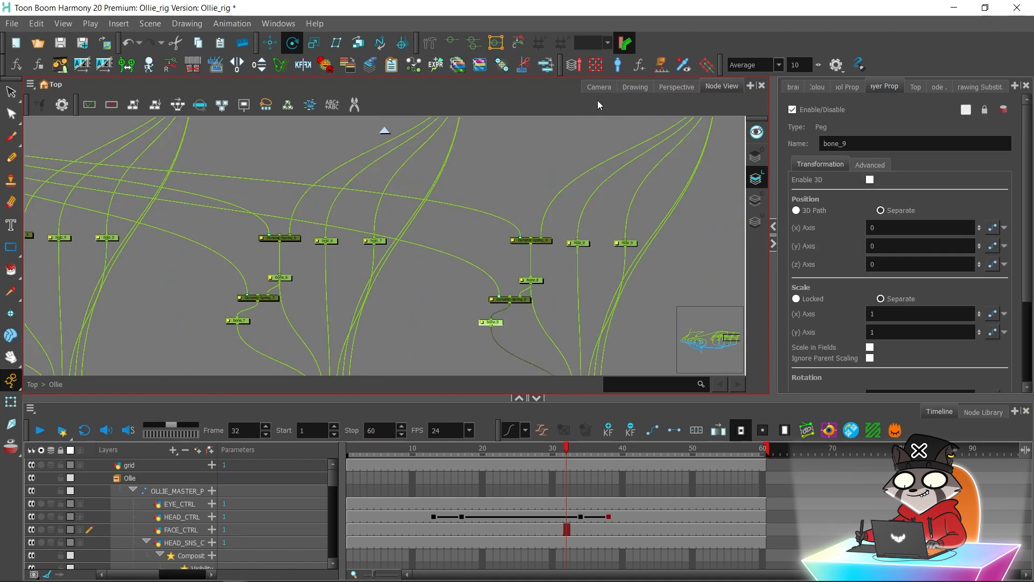
click(599, 87)
click(357, 451)
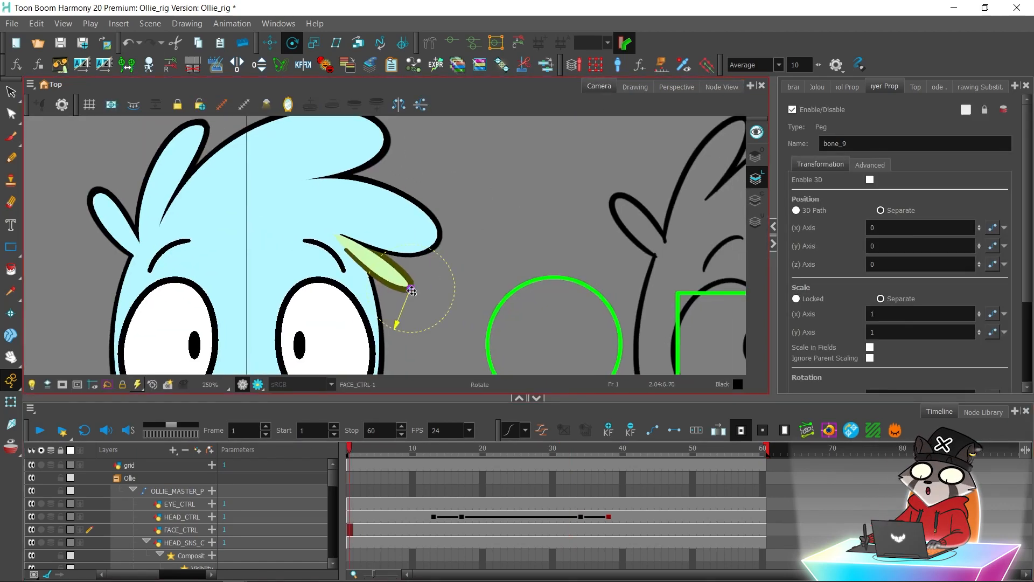
Play the head animation and scrub it to frame 52 to review the hair tufts with their adjusted pivots.
click(39, 431)
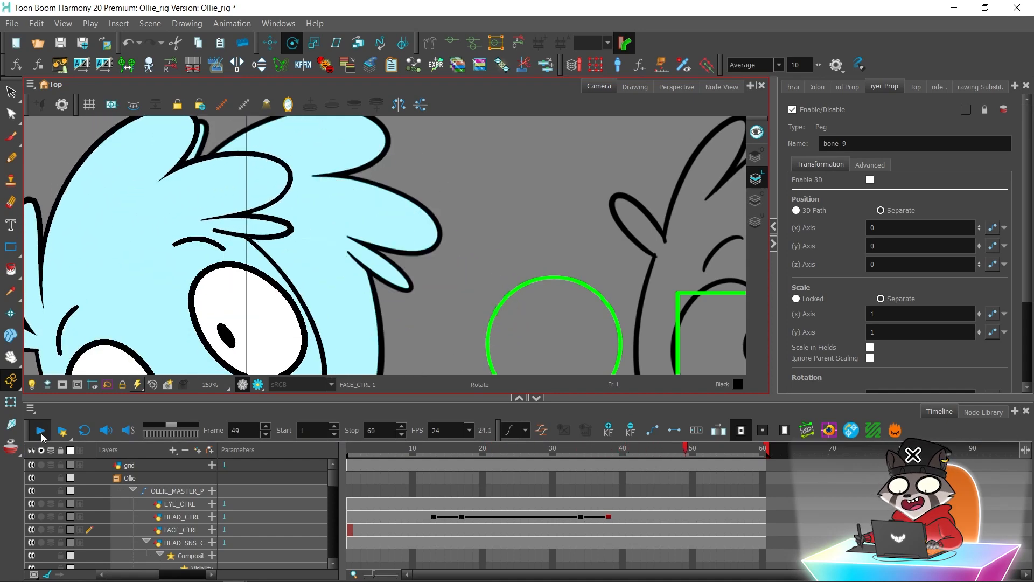
click(41, 433)
drag(329, 366, 448, 354)
key(1)
drag(430, 447, 701, 456)
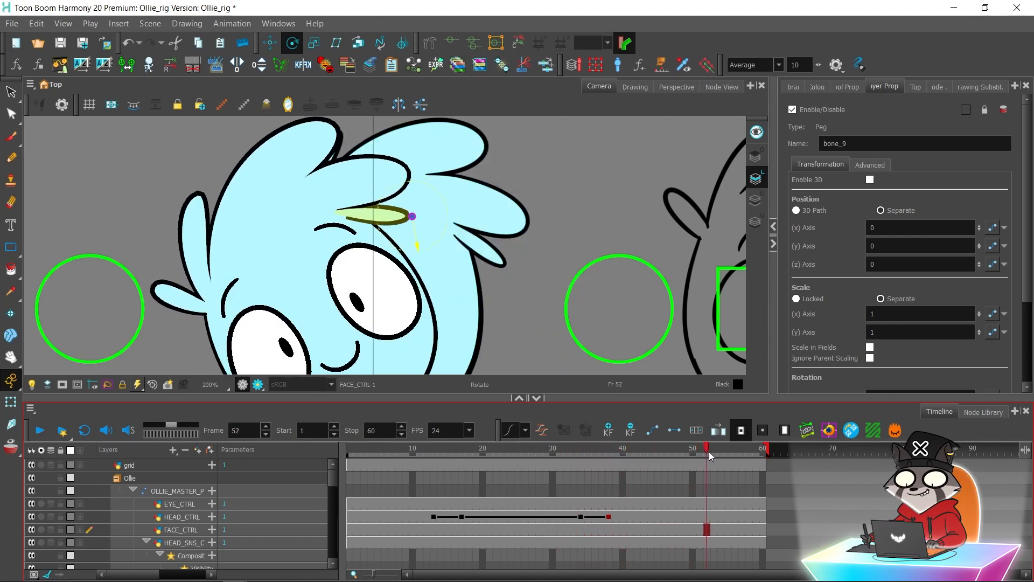